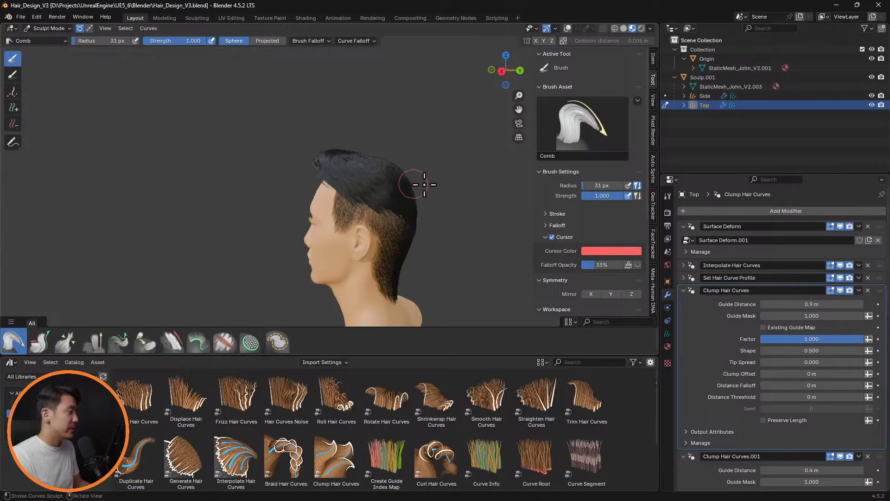
Examine the hairstyle around the head, checking the combed top, front hairline, sideburns and the hair edge behind the ear
middle_drag(424, 185, 468, 178)
middle_drag(384, 224, 381, 222)
scroll(413, 213, up, 6)
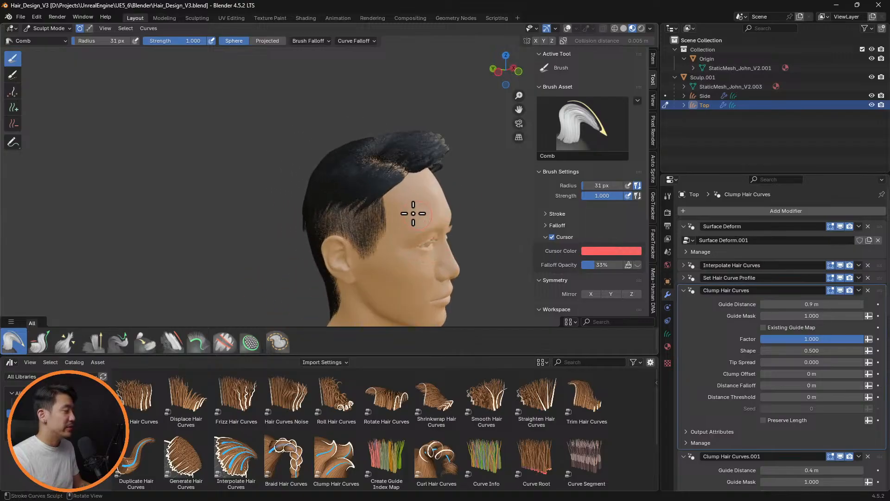
mouse_move(435, 213)
middle_down()
mouse_move(328, 221)
mouse_move(403, 222)
mouse_move(219, 213)
mouse_move(397, 200)
mouse_move(292, 207)
mouse_move(381, 193)
mouse_move(382, 219)
mouse_move(461, 179)
mouse_move(419, 185)
mouse_move(399, 201)
mouse_move(463, 207)
mouse_move(401, 227)
middle_up()
scroll(328, 226, up, 2)
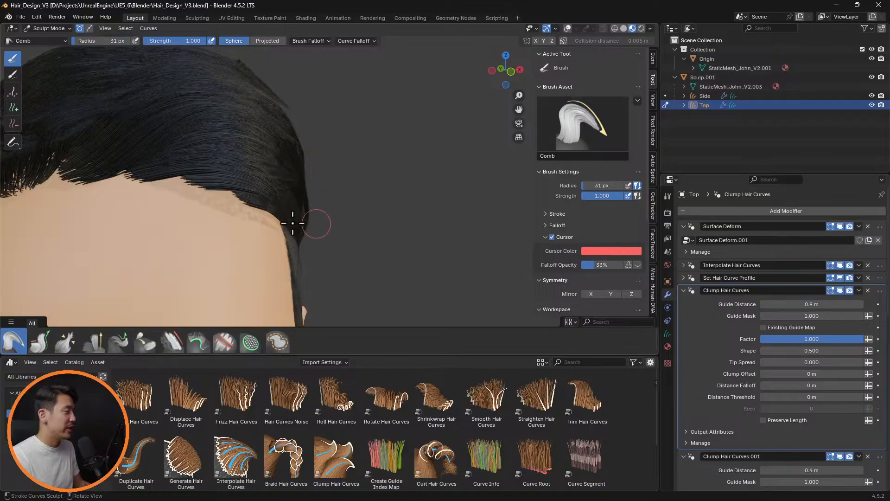
mouse_move(293, 223)
middle_down()
mouse_move(354, 220)
mouse_move(417, 243)
mouse_move(284, 238)
mouse_move(358, 242)
mouse_move(377, 215)
mouse_move(314, 193)
mouse_move(411, 223)
mouse_move(274, 197)
mouse_move(318, 229)
mouse_move(300, 237)
middle_up()
scroll(375, 227, up, 2)
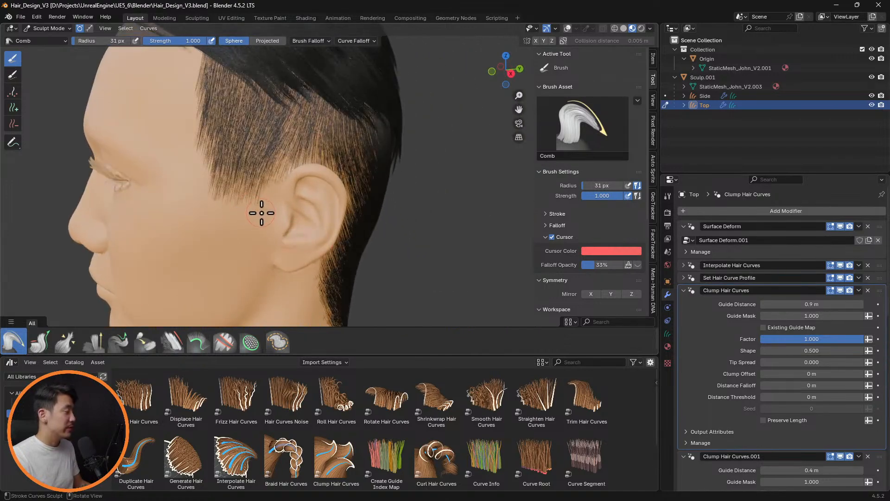
middle_drag(226, 233, 382, 181)
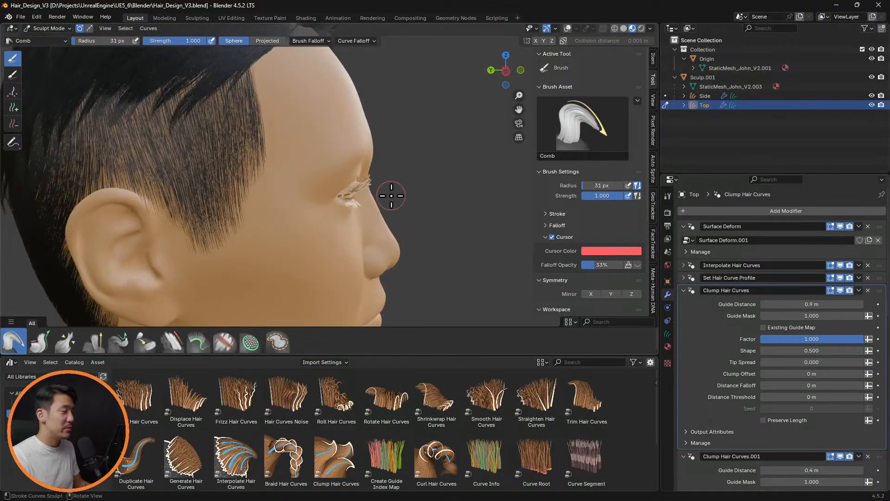
middle_drag(293, 171, 193, 140)
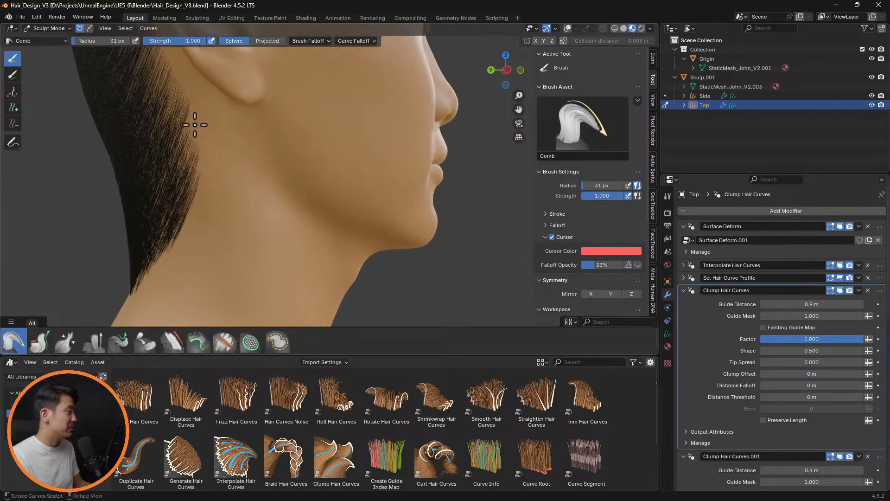
middle_drag(281, 145, 453, 170)
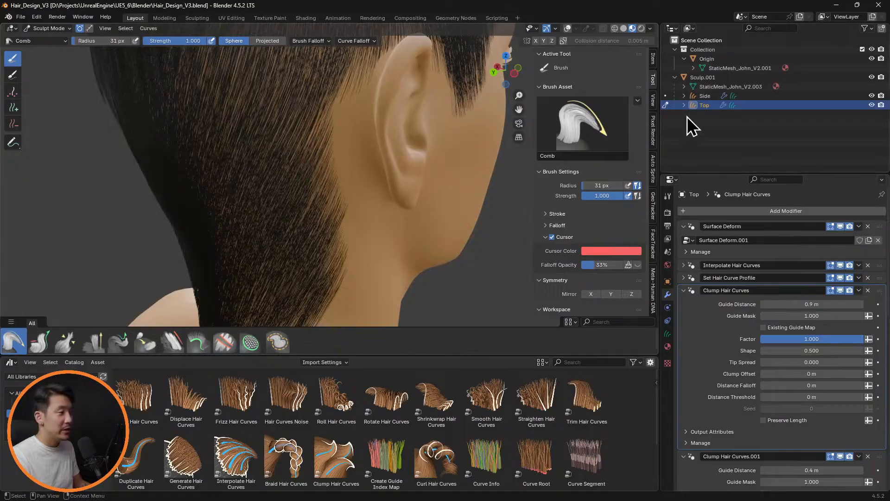
Choose the Delete brush for the hair curves and set its radius to 50 px
click(706, 98)
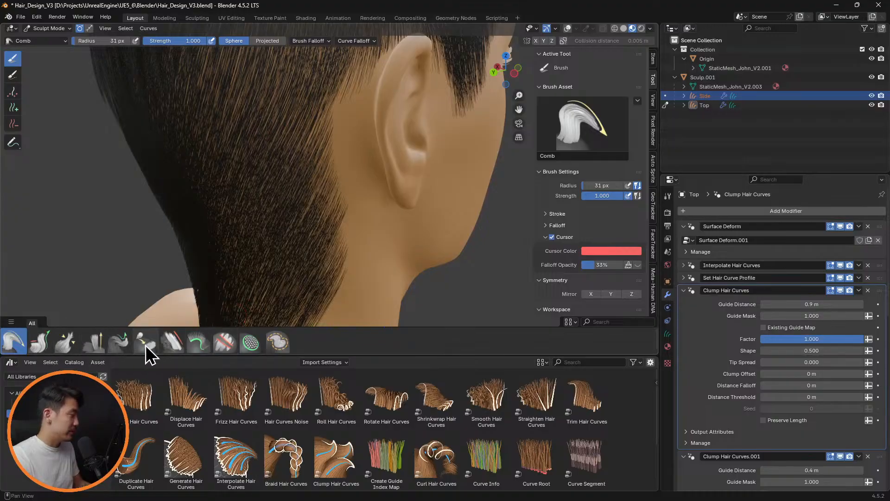
click(13, 124)
middle_drag(384, 224, 352, 214)
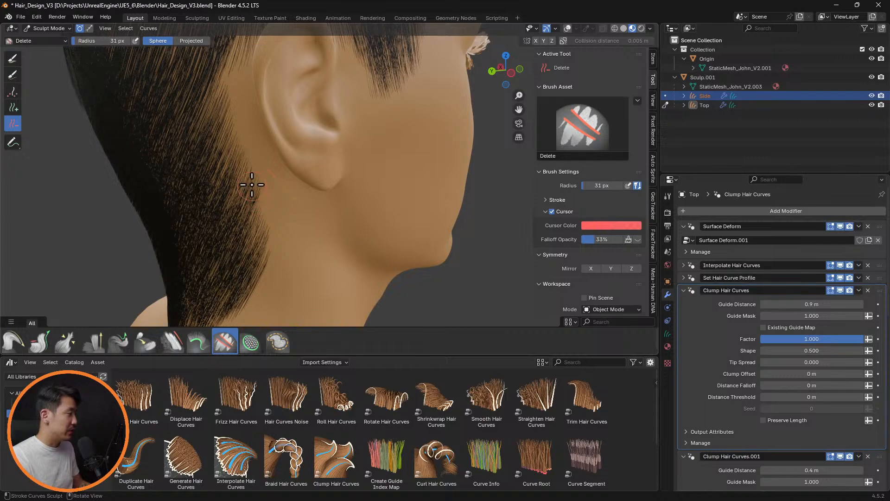
key(f)
click(263, 188)
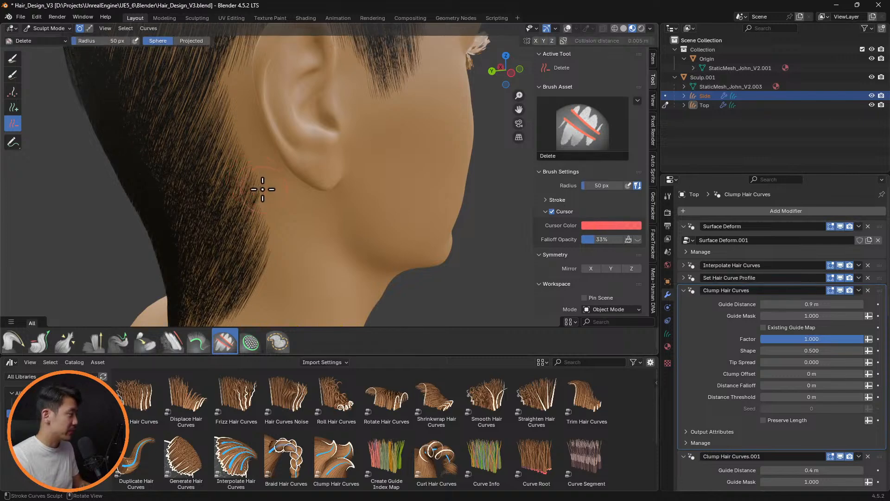
Leave sculpting of the Top hair, make the Side hair curves active and enter Sculpt Mode on them
click(48, 29)
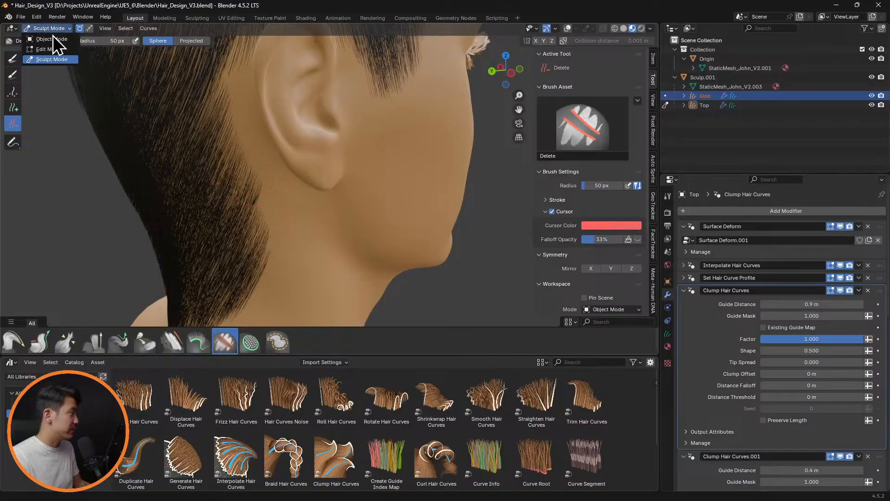
click(51, 39)
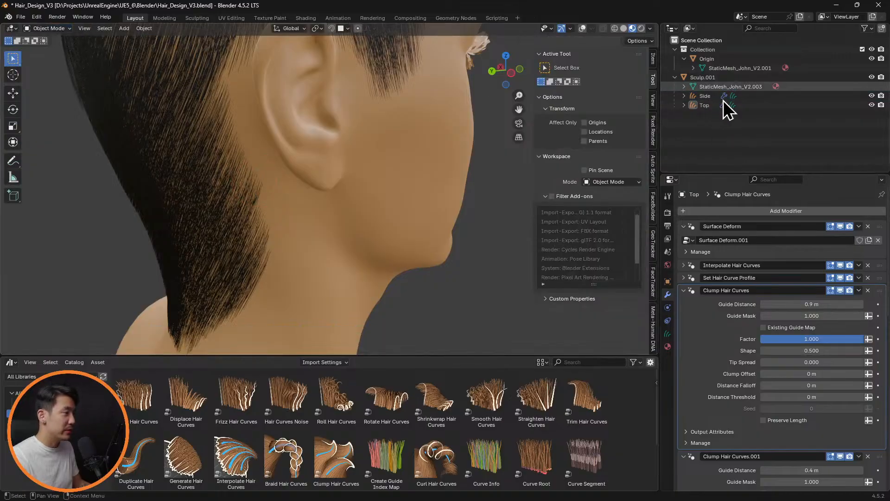
click(714, 98)
click(48, 28)
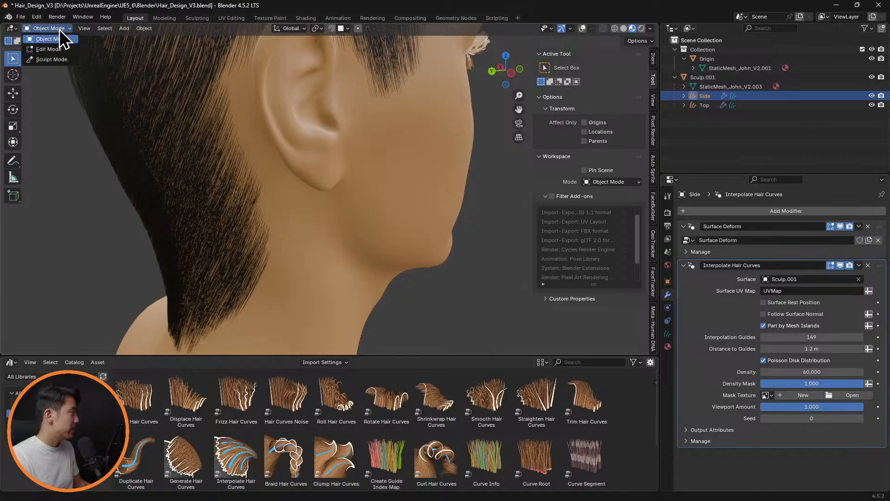
click(56, 59)
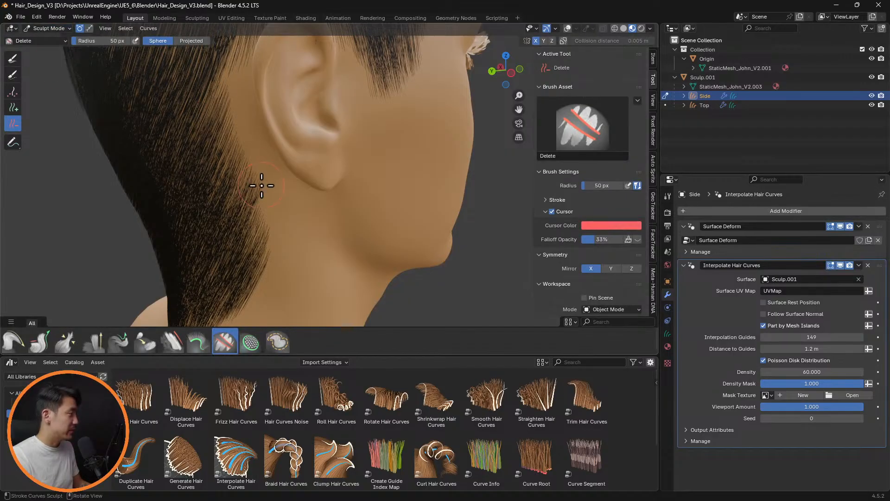
Delete the Side hair curves along the hairline just behind and below the ear
mouse_move(262, 185)
mouse_down()
mouse_move(258, 266)
mouse_move(243, 135)
mouse_move(244, 193)
mouse_up()
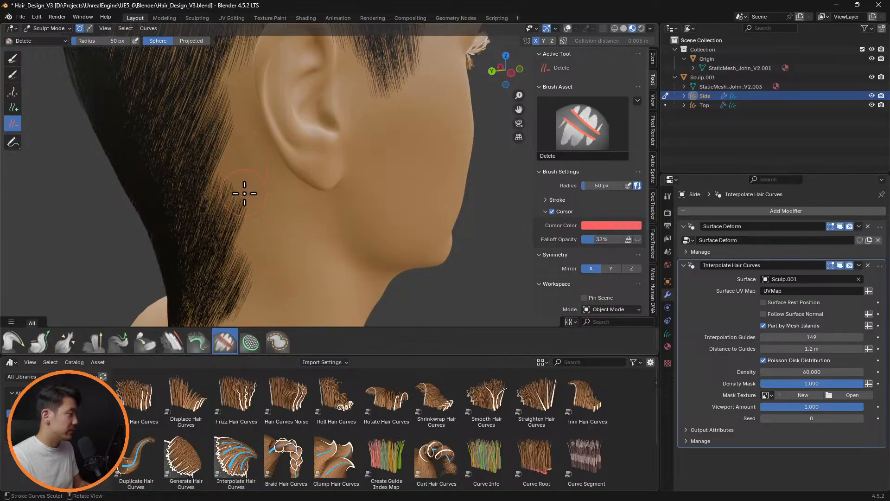
middle_drag(257, 196, 348, 204)
scroll(306, 195, up, 2)
scroll(297, 186, up, 4)
scroll(292, 175, down, 1)
Choose the Slide brush and briefly hide the Interpolate Hair Curves modifier in the viewport to check the guide curves behind the ear
click(179, 344)
click(139, 343)
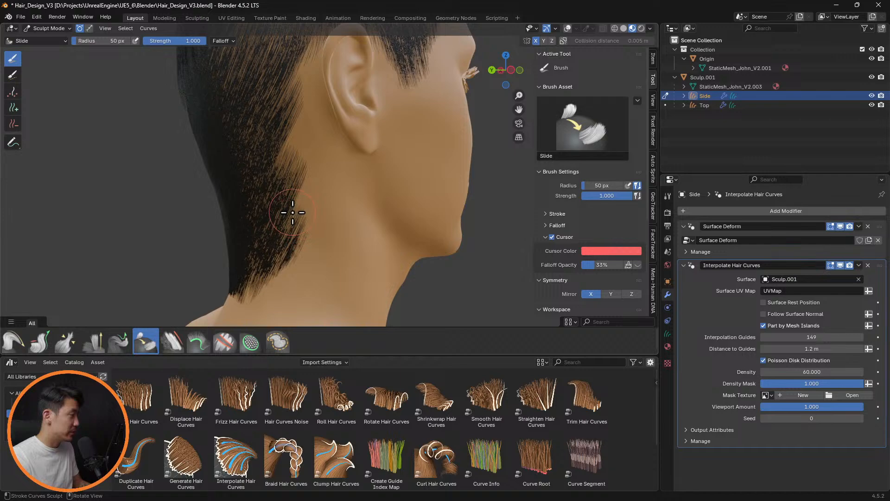
click(840, 265)
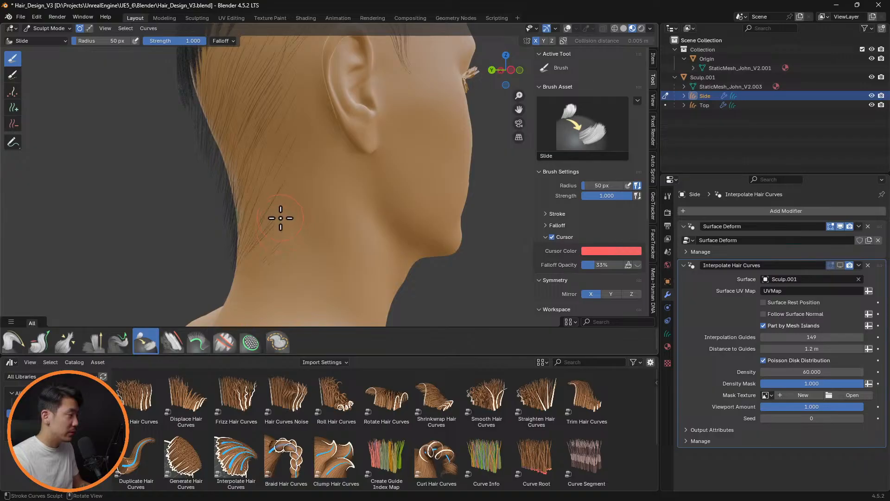
click(840, 265)
middle_drag(324, 186, 399, 192)
scroll(384, 190, down, 3)
scroll(359, 193, up, 4)
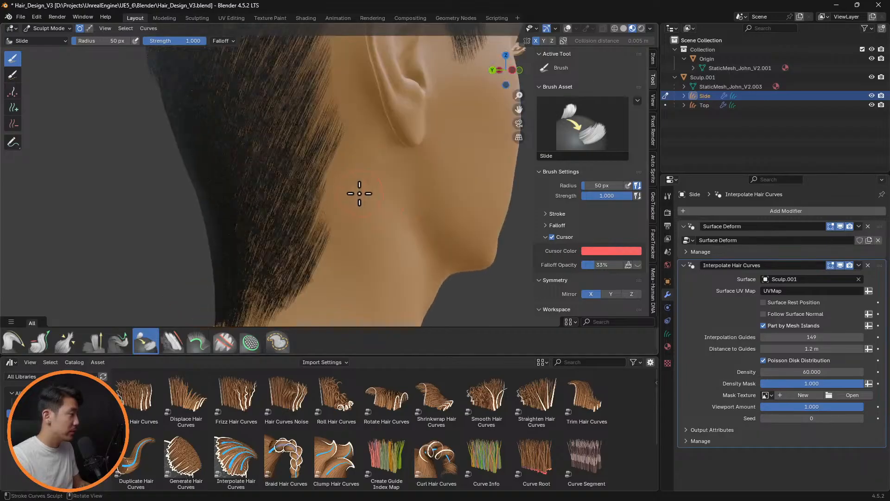
scroll(361, 164, up, 2)
mouse_move(362, 162)
middle_down()
mouse_move(405, 150)
mouse_move(354, 157)
middle_up()
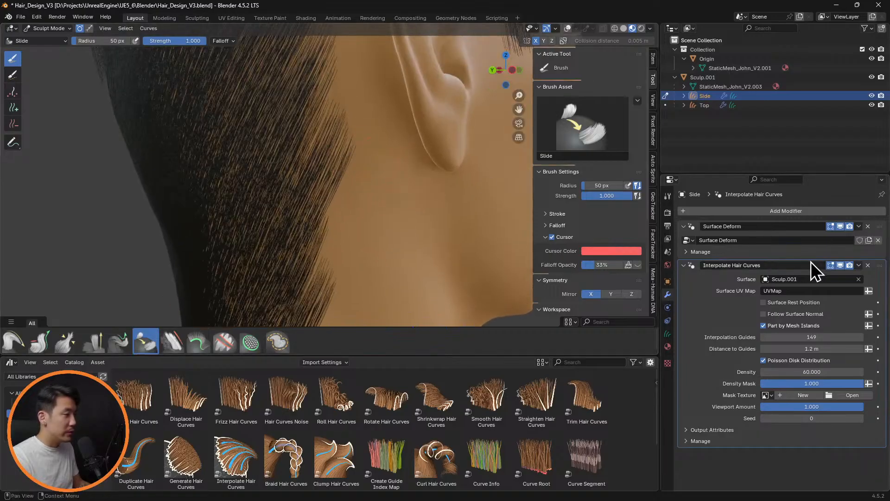
Slide the guide curves into an even hairline behind the ear with Interpolate Hair Curves hidden in the viewport, then show the modifier again
click(840, 266)
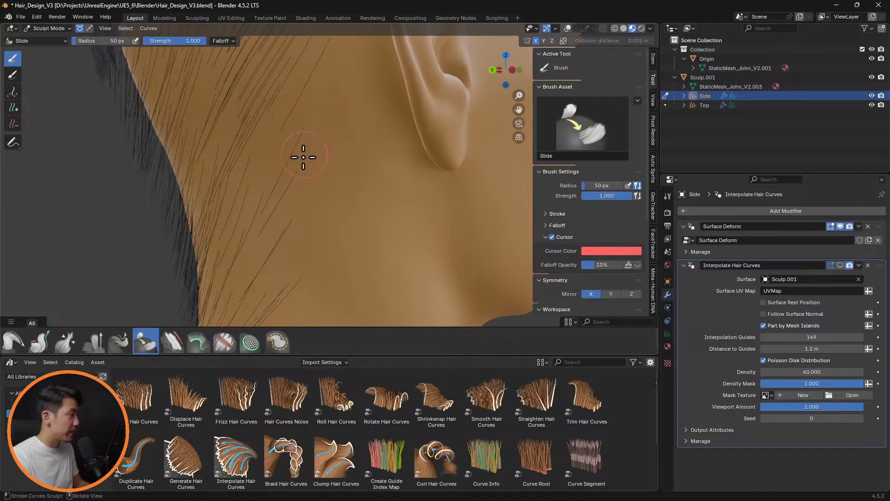
shift+middle_drag(352, 132, 350, 186)
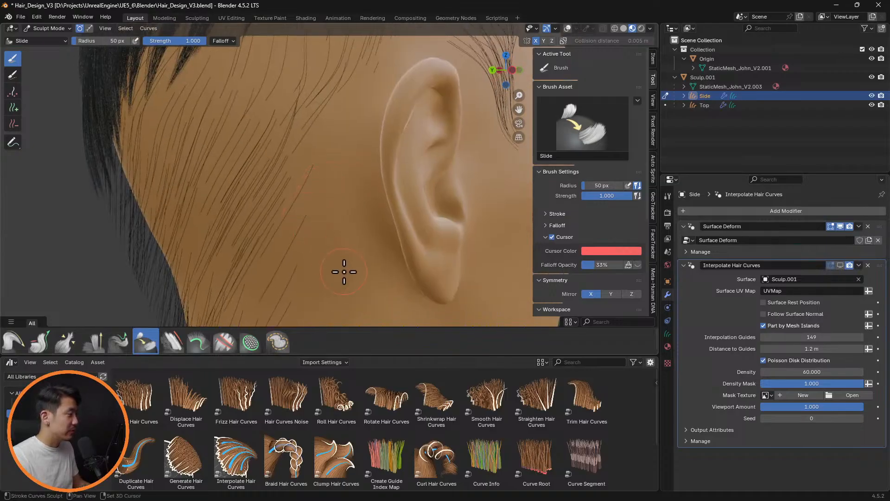
shift+middle_drag(344, 271, 348, 169)
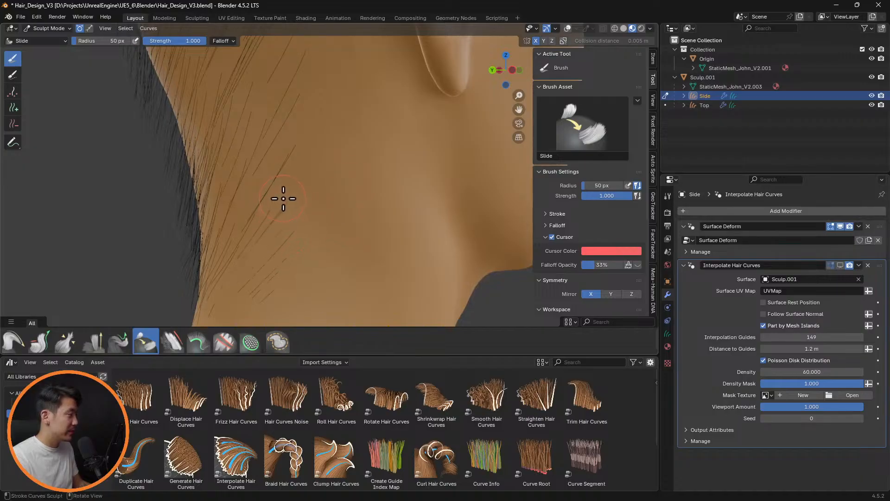
middle_drag(338, 207, 328, 225)
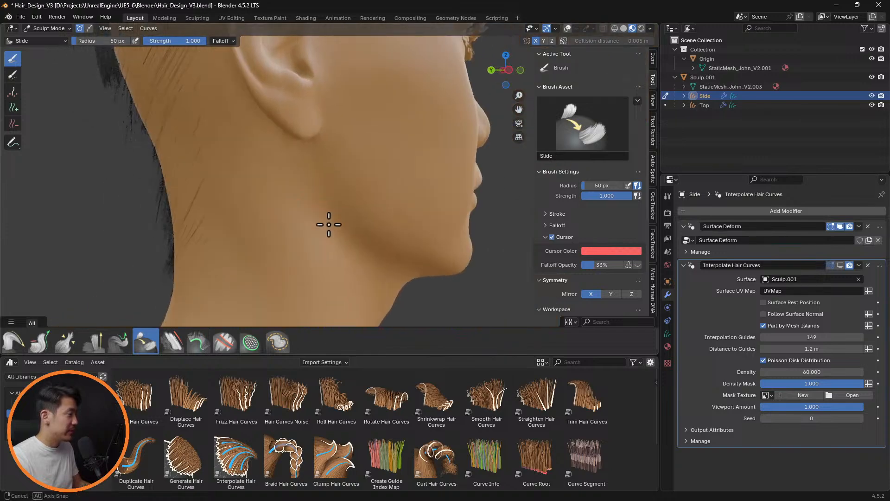
click(840, 265)
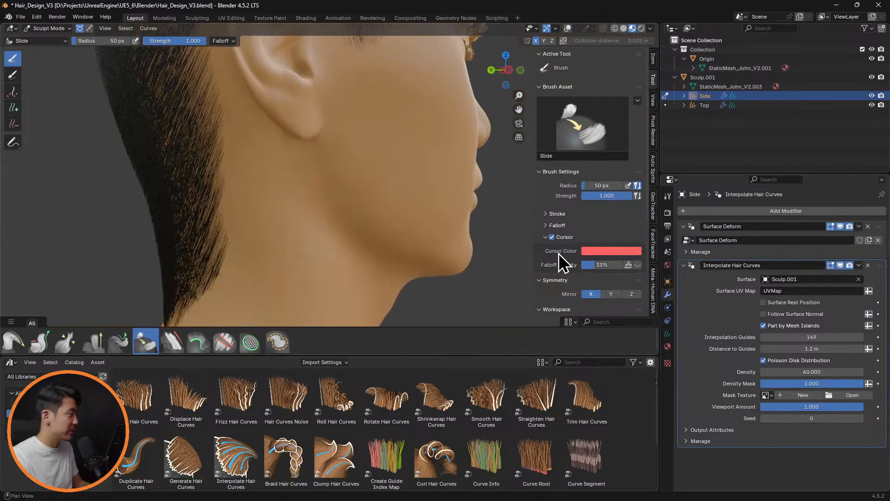
scroll(334, 216, down, 3)
middle_drag(375, 224, 399, 218)
scroll(314, 225, up, 3)
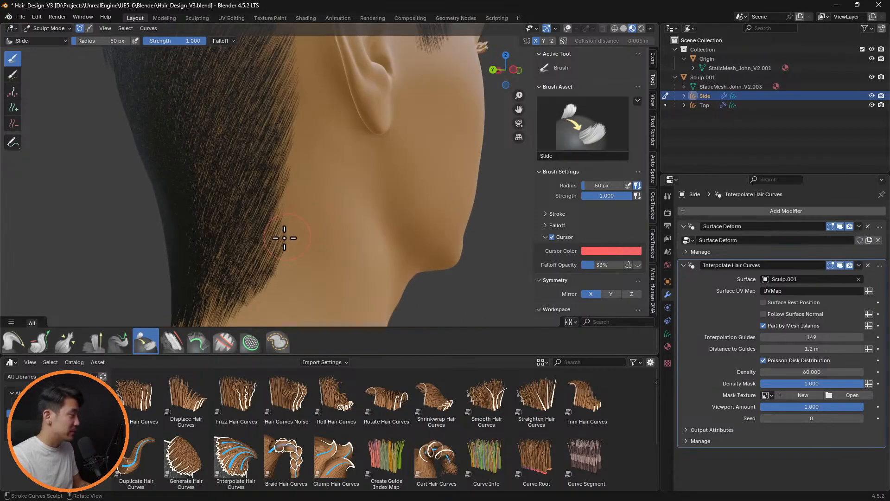
Slide the lower guide curves at the nape with the interpolation hidden, and turn on viewport overlays to highlight the guides
click(840, 265)
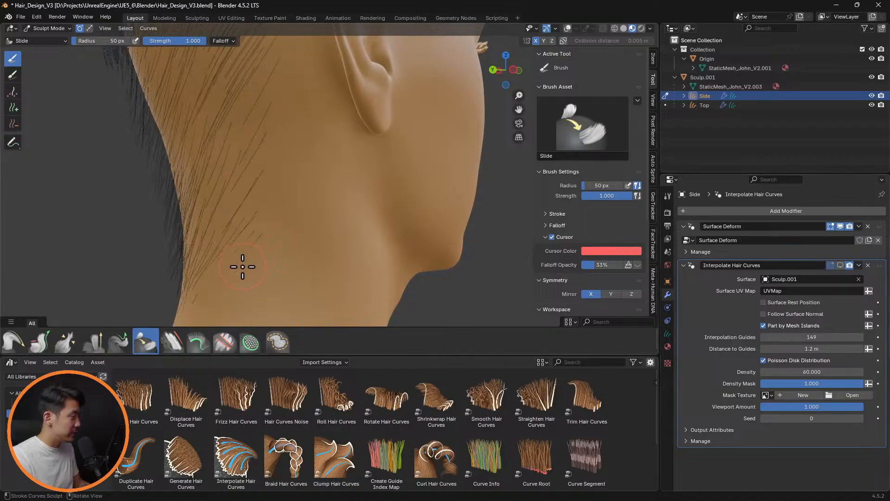
scroll(330, 263, up, 2)
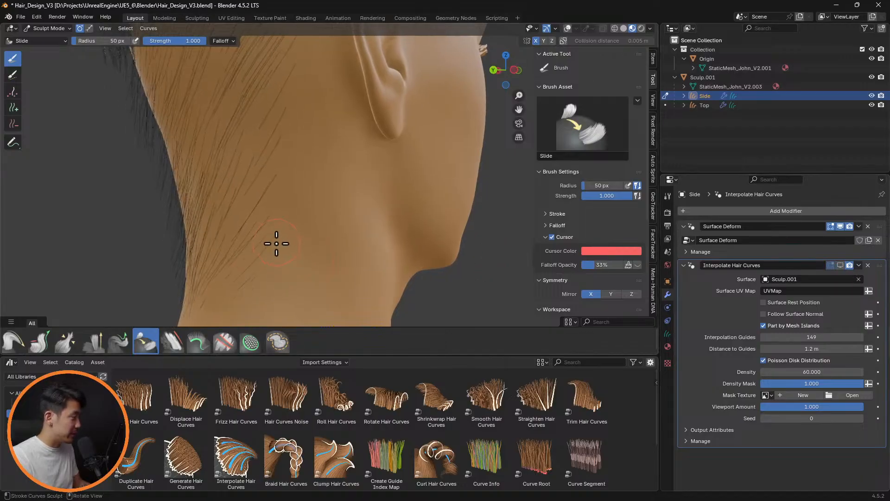
click(568, 29)
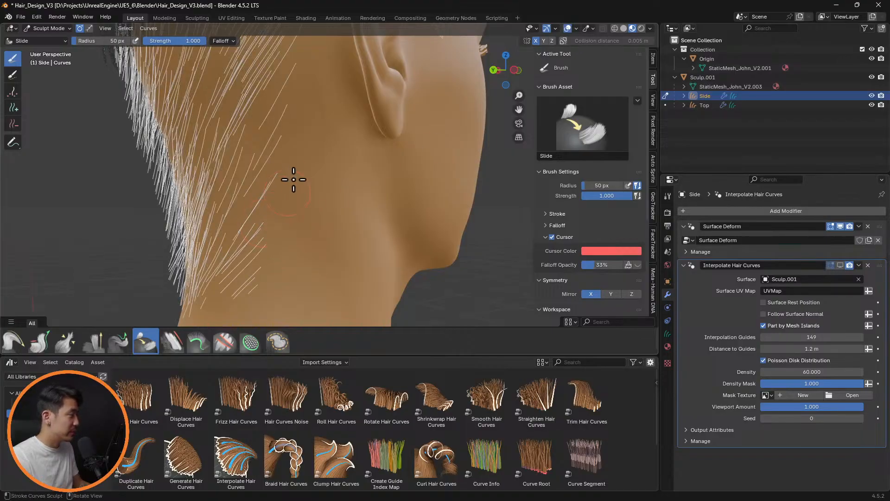
click(841, 266)
middle_drag(358, 204, 396, 209)
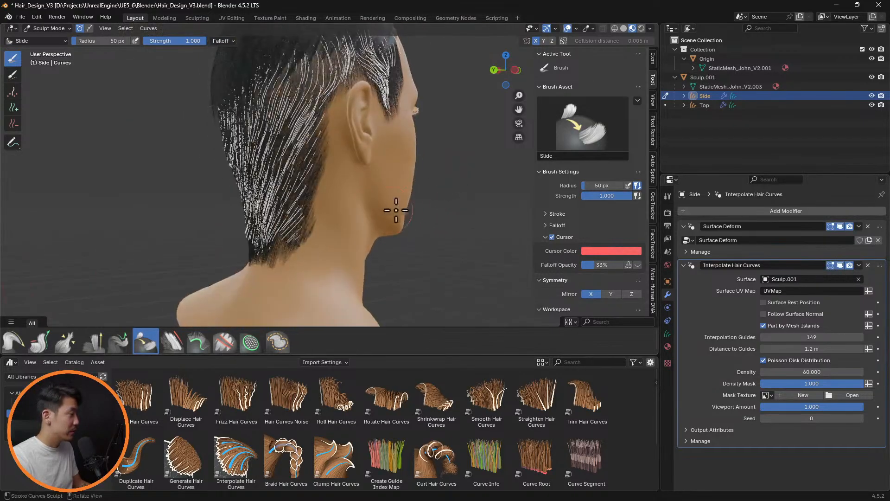
Compare the nape's guide curves with the interpolated hair and switch to the Delete brush
click(840, 265)
scroll(397, 265, up, 4)
scroll(350, 211, up, 2)
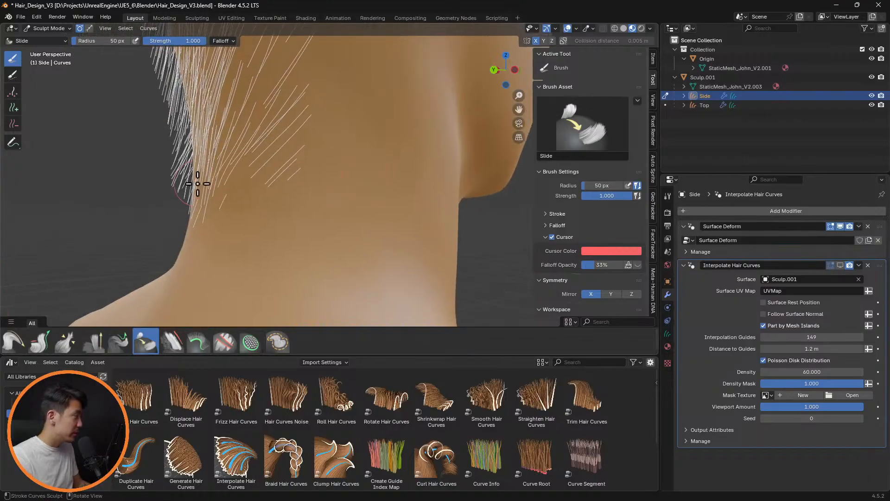
click(13, 124)
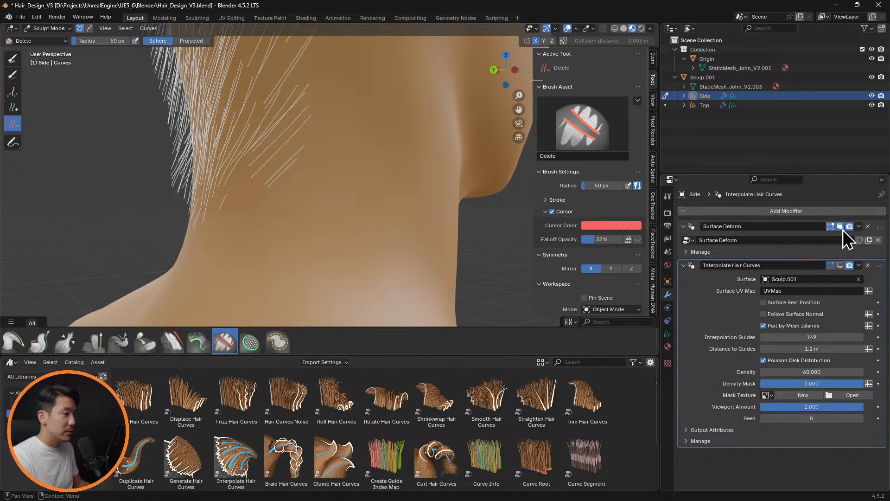
click(840, 266)
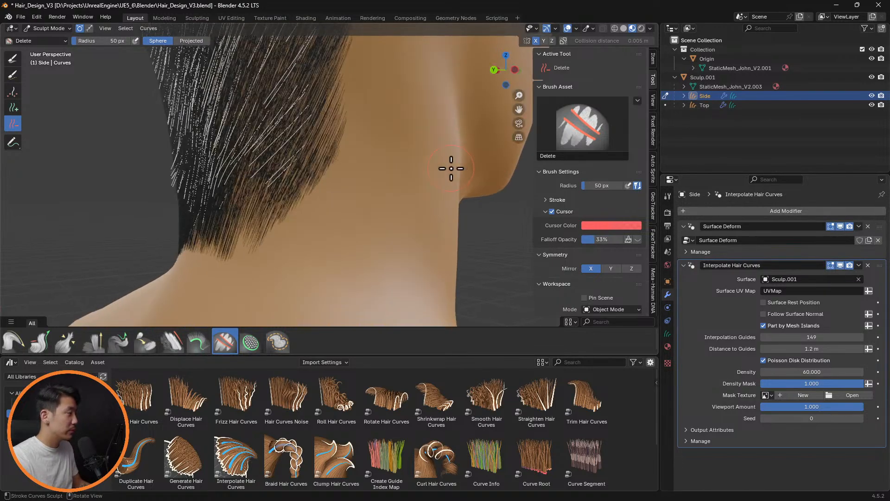
Delete stray guide curves along the nape hairline with the Delete brush, working from the side and back of the head
middle_drag(399, 153, 322, 255)
scroll(284, 272, up, 8)
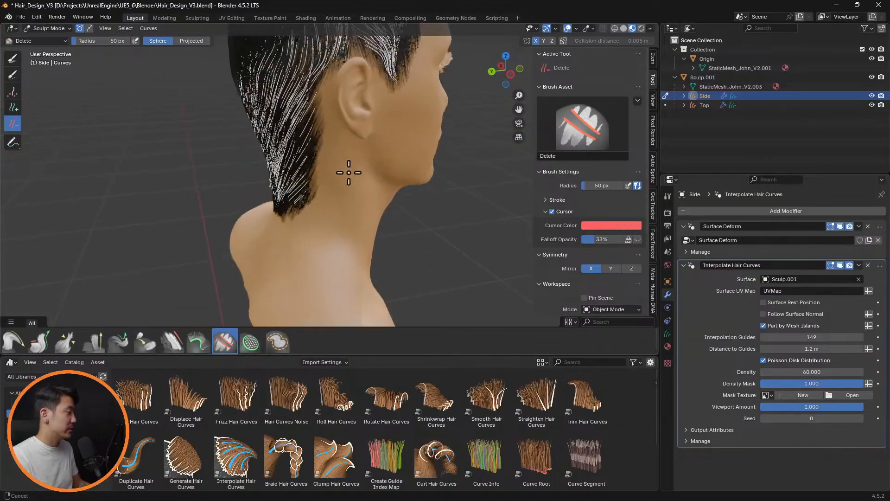
mouse_move(318, 219)
middle_down()
mouse_move(404, 183)
mouse_move(390, 193)
mouse_move(361, 188)
mouse_move(392, 173)
mouse_move(331, 165)
mouse_move(366, 165)
middle_up()
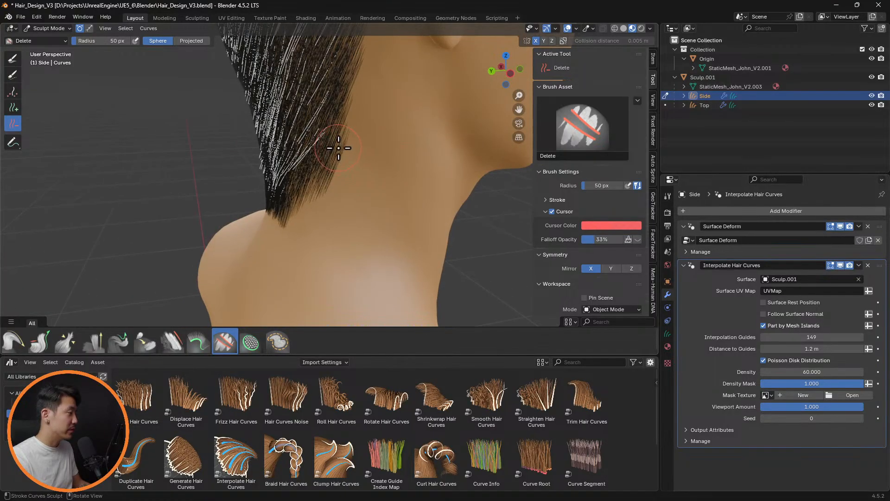
middle_drag(363, 152, 407, 178)
scroll(405, 188, up, 2)
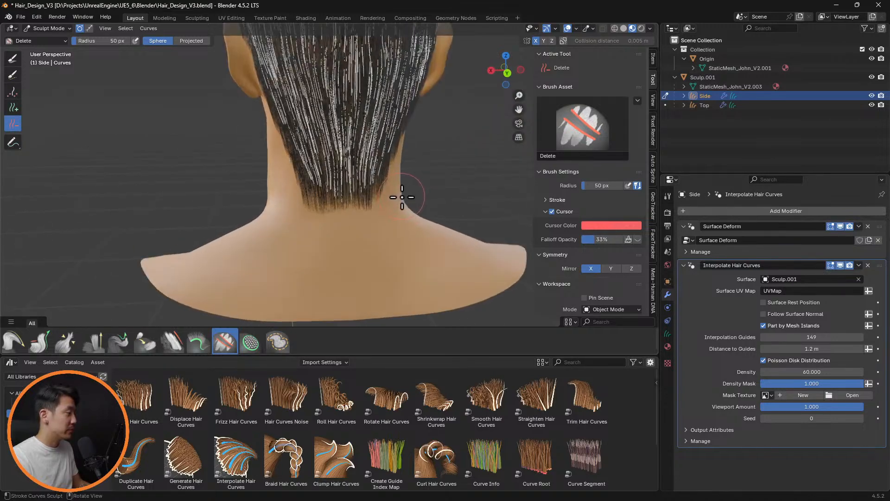
Shorten the guide curves at the bottom of the nape with the Grow/Shrink brush and hide the viewport overlays to check the hairline
click(40, 342)
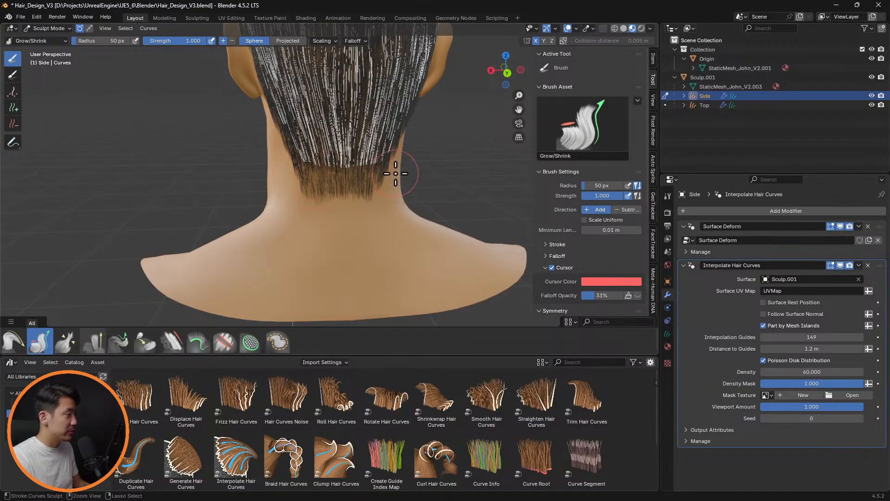
mouse_move(434, 184)
middle_down()
mouse_move(437, 199)
mouse_move(336, 199)
mouse_move(446, 181)
mouse_move(338, 214)
middle_up()
scroll(383, 181, up, 5)
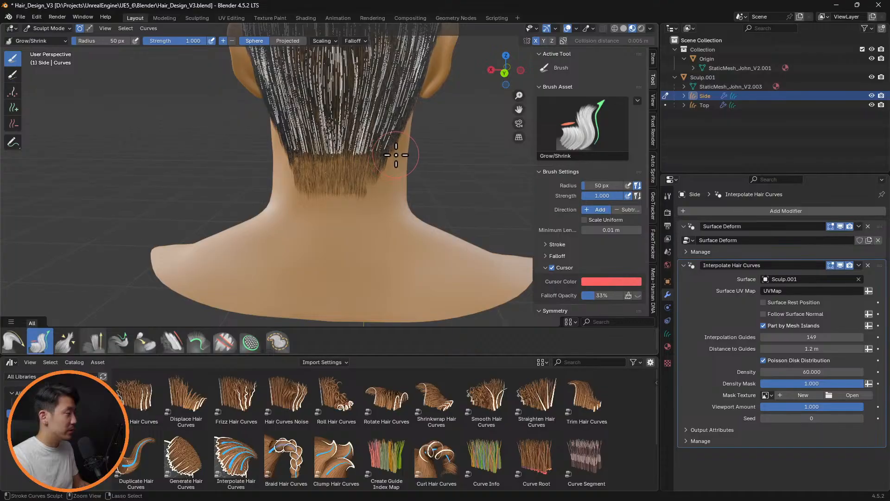
mouse_move(420, 158)
middle_down()
mouse_move(348, 165)
mouse_move(483, 145)
mouse_move(391, 155)
middle_up()
click(570, 30)
mouse_move(410, 162)
middle_down()
mouse_move(503, 167)
mouse_move(443, 142)
mouse_move(288, 149)
middle_up()
Show the overlays and comb the nape's guide curves with the Comb brush, using a 148 px radius and then 83 px
click(13, 342)
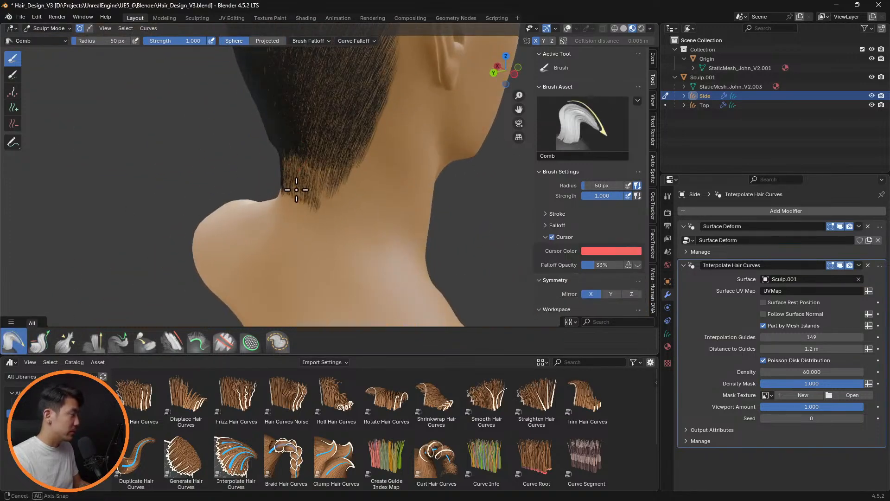
middle_drag(296, 190, 277, 181)
click(568, 30)
key(f)
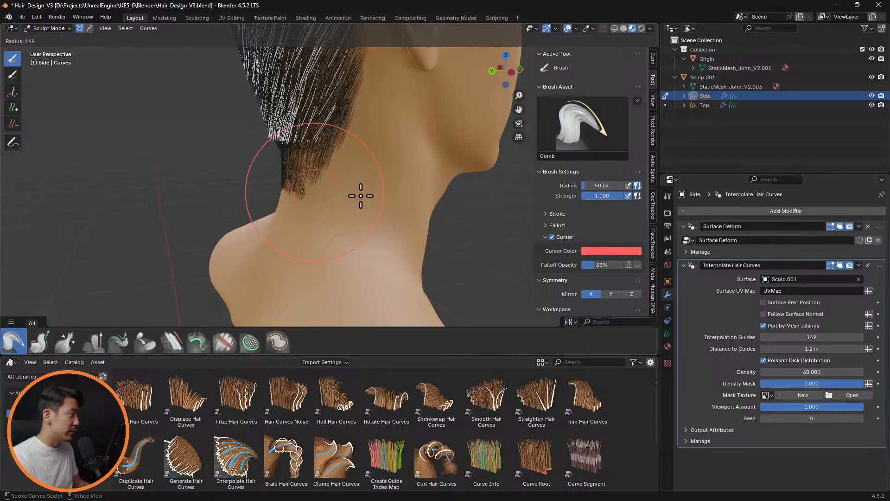
click(360, 193)
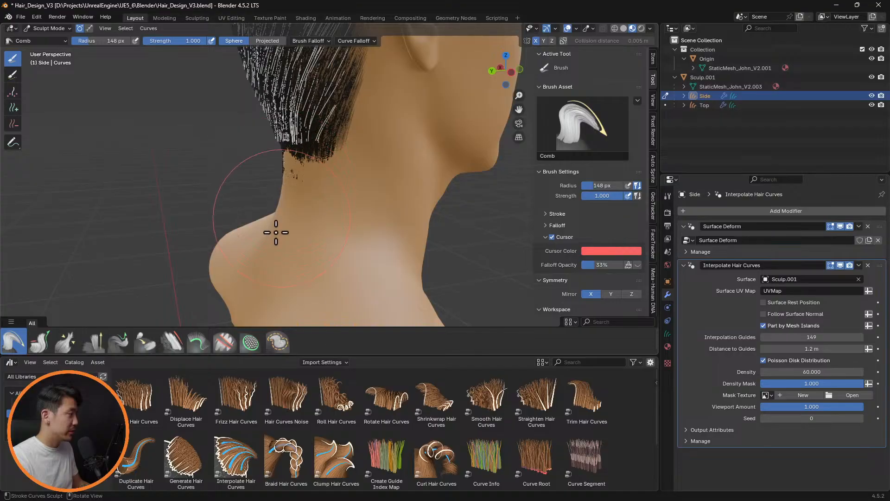
key(f)
click(279, 165)
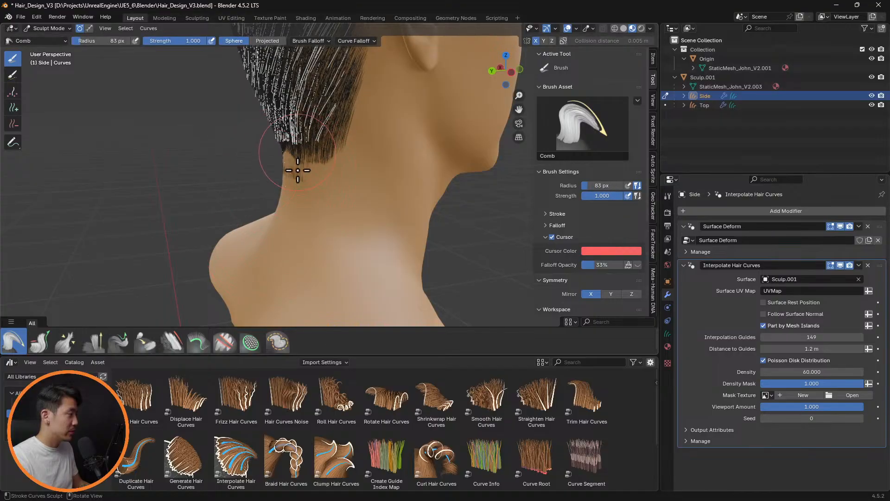
Lengthen the nape's lowest curves with Grow/Shrink, comb them along the neck, and inspect the result with overlays hidden
click(42, 343)
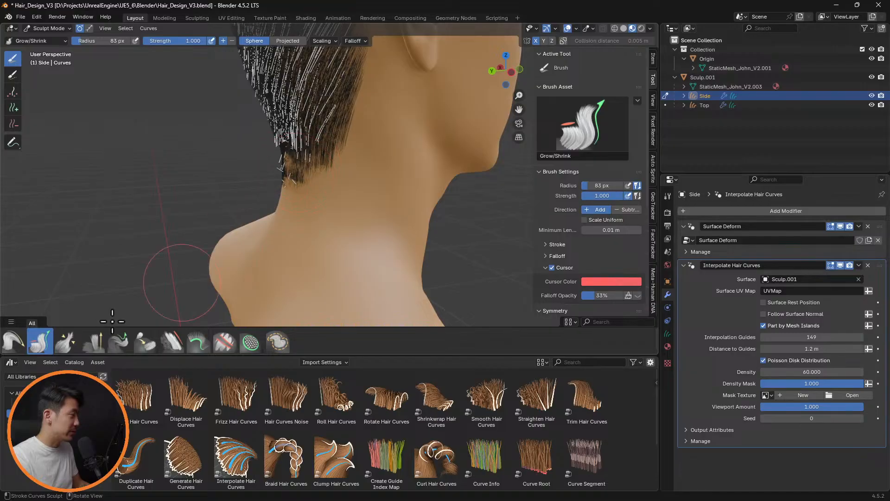
click(14, 342)
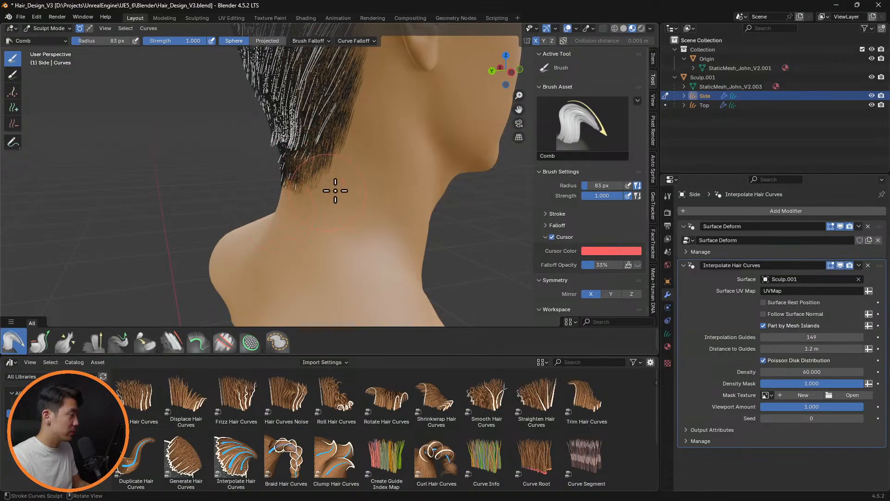
middle_drag(336, 190, 544, 68)
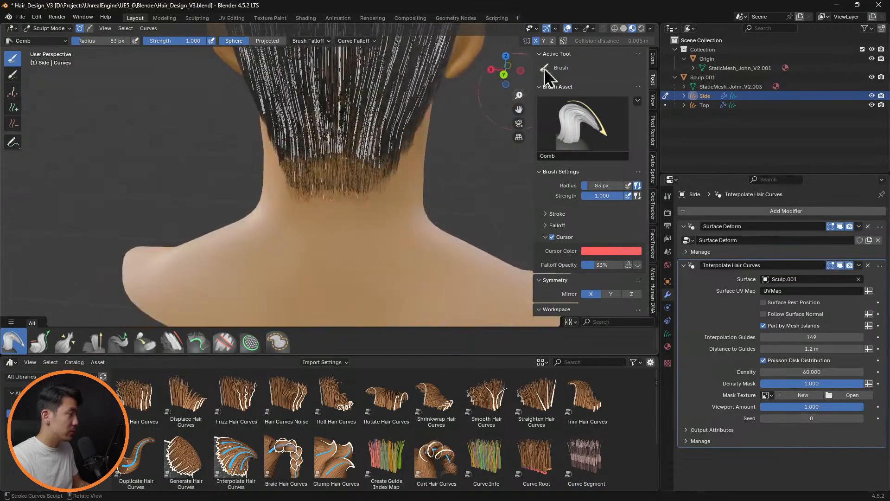
click(570, 28)
middle_drag(467, 127, 374, 122)
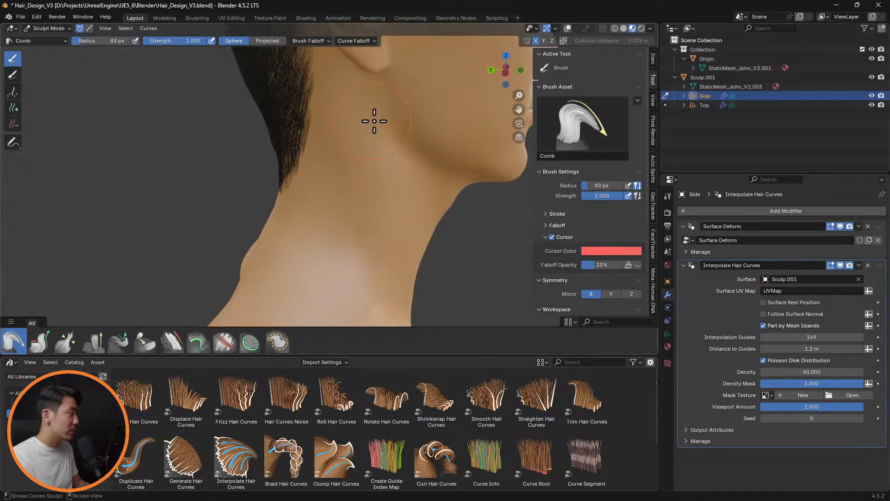
scroll(374, 121, down, 5)
mouse_move(433, 103)
middle_down()
mouse_move(431, 112)
mouse_move(454, 90)
mouse_move(446, 149)
mouse_move(491, 179)
mouse_move(437, 159)
mouse_move(399, 163)
middle_up()
Smooth the side hair curves behind the ear and above the nape with the Smooth brush, and turn the overlays back on
click(173, 342)
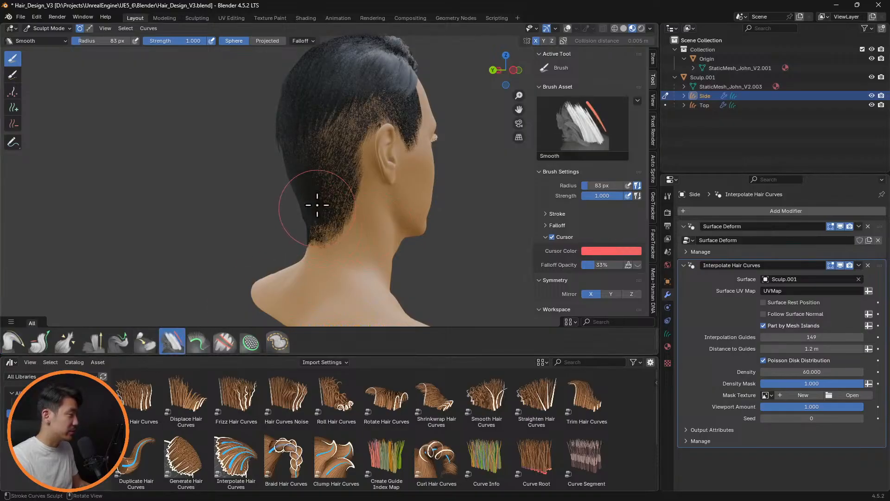
middle_drag(358, 220, 302, 217)
mouse_move(359, 216)
middle_down()
mouse_move(336, 214)
mouse_move(402, 229)
mouse_move(354, 231)
mouse_move(358, 218)
mouse_move(433, 214)
mouse_move(414, 186)
mouse_move(398, 185)
mouse_move(354, 230)
middle_up()
scroll(433, 215, up, 3)
click(569, 29)
scroll(354, 224, up, 5)
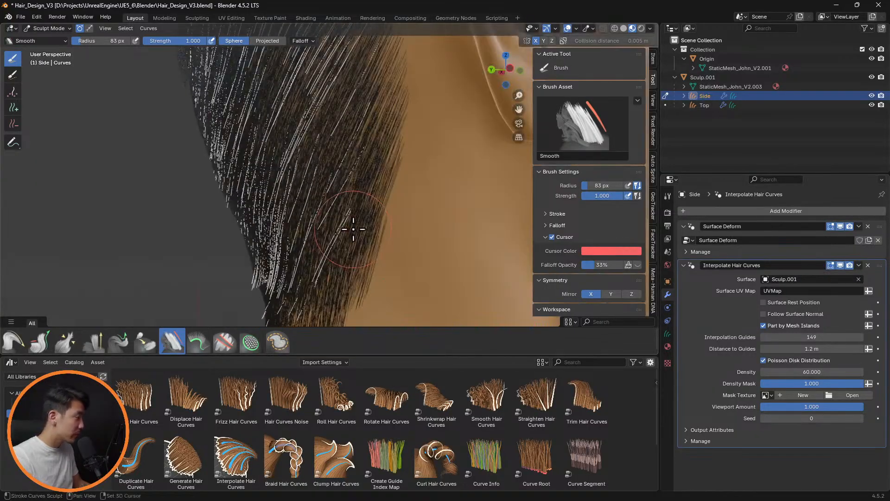
scroll(338, 195, up, 3)
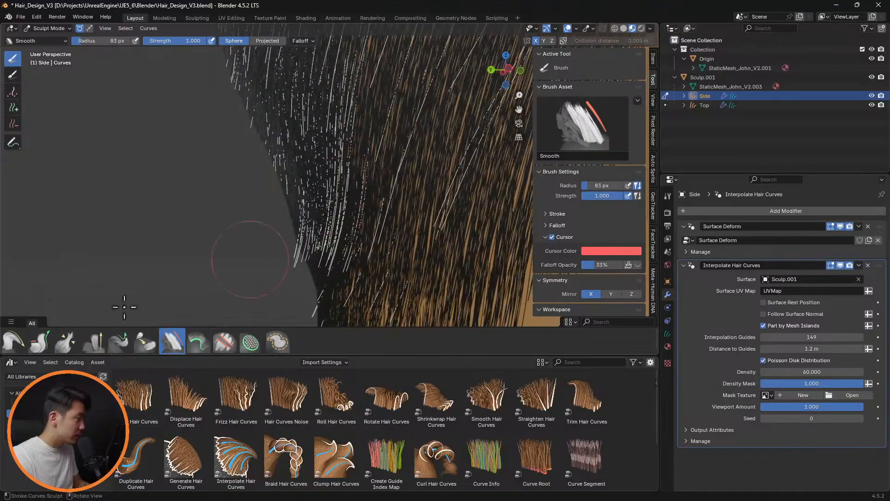
Comb the guide curves at the back edge of the nape closer to the neck with a 94 px Comb brush
click(12, 343)
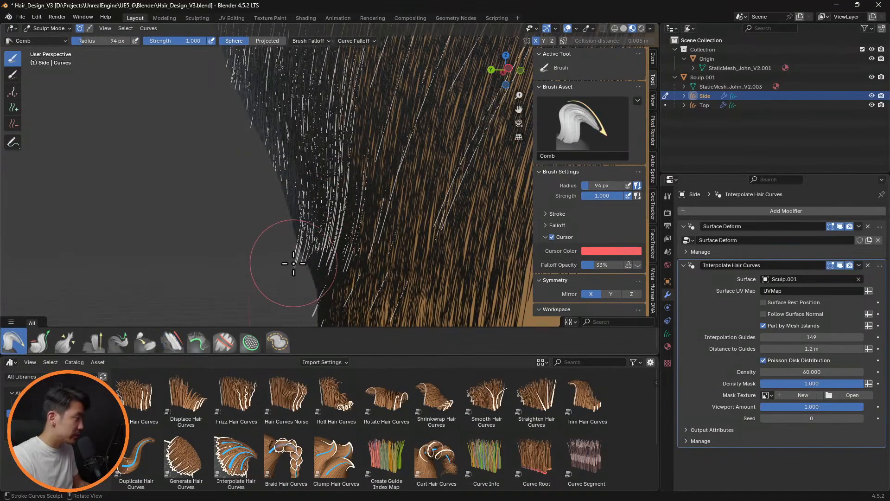
mouse_move(293, 264)
mouse_down()
mouse_move(303, 275)
mouse_move(307, 268)
mouse_move(302, 292)
mouse_up()
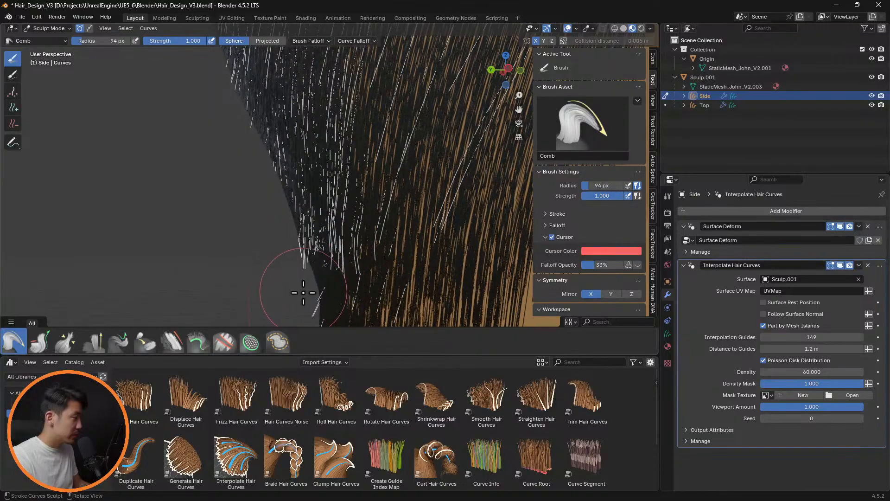
mouse_move(292, 239)
mouse_down()
mouse_move(305, 288)
mouse_move(313, 284)
mouse_up()
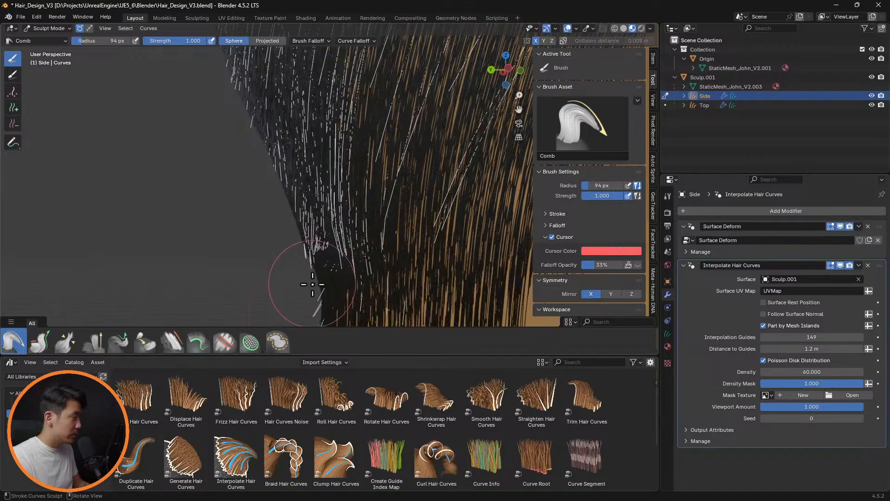
middle_drag(327, 282, 436, 225)
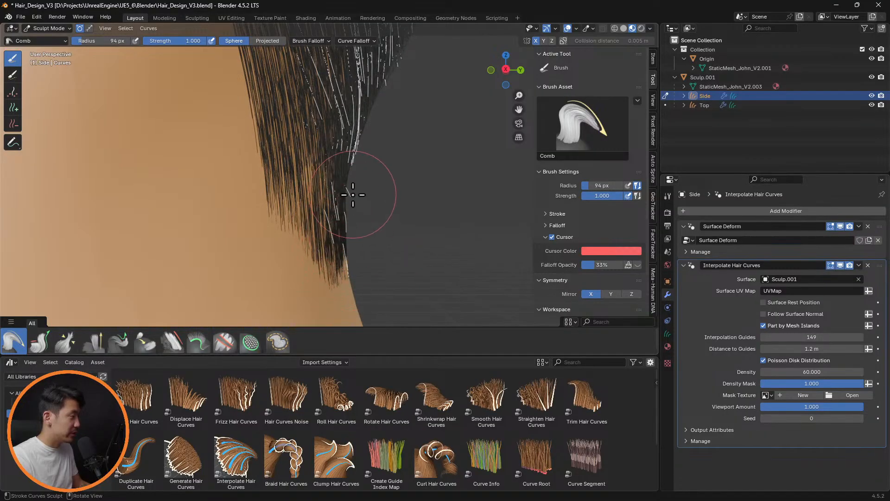
middle_drag(423, 151, 378, 199)
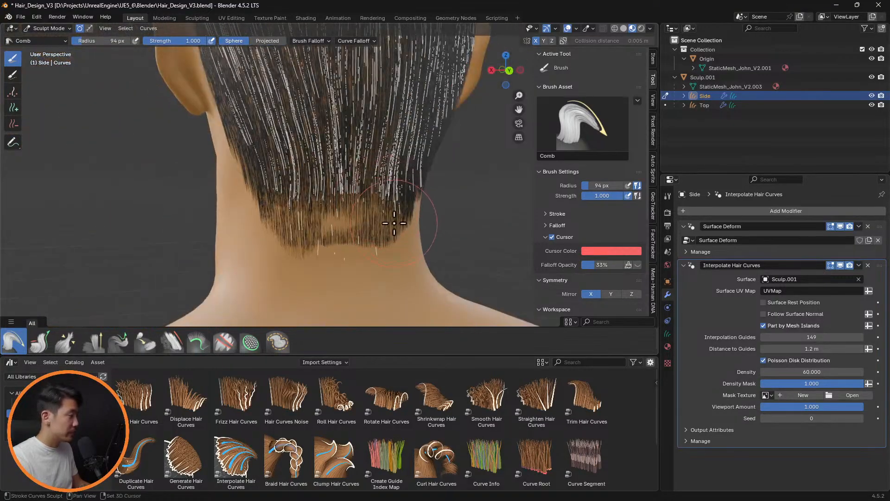
Lift the hair over the thin patch at the center of the nape with the Puff brush and hide the overlays to check it
click(92, 342)
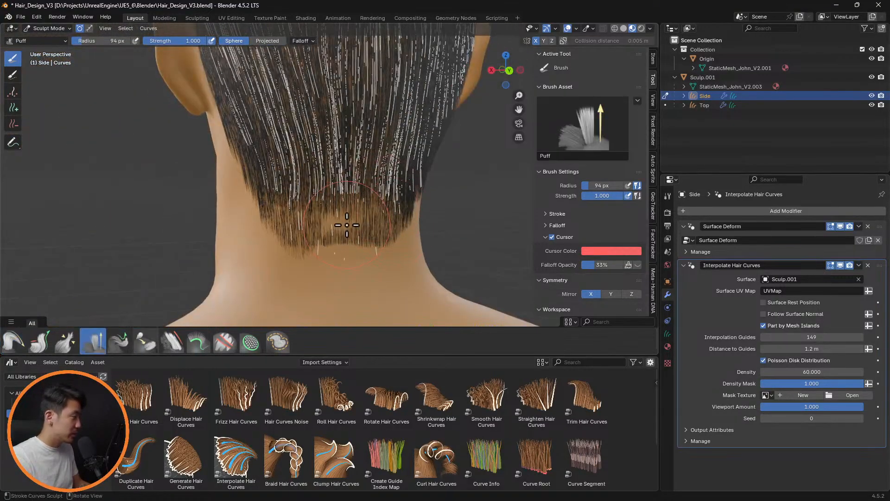
drag(346, 225, 364, 228)
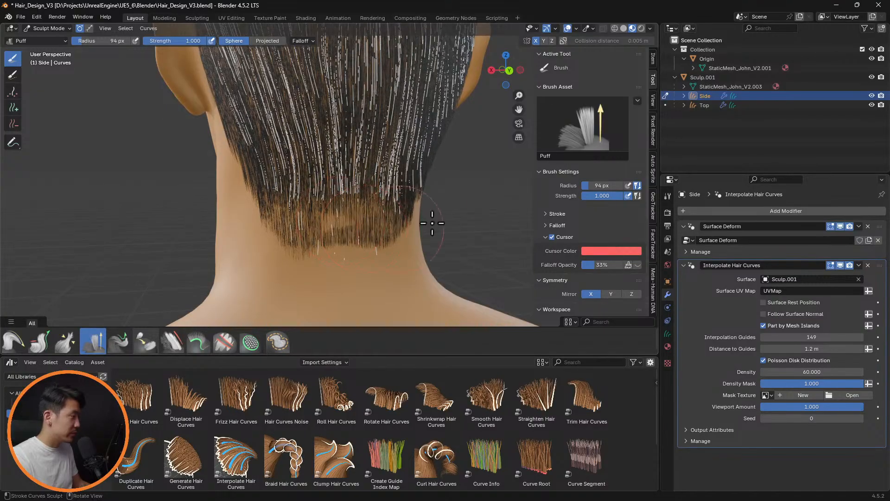
middle_drag(433, 223, 402, 225)
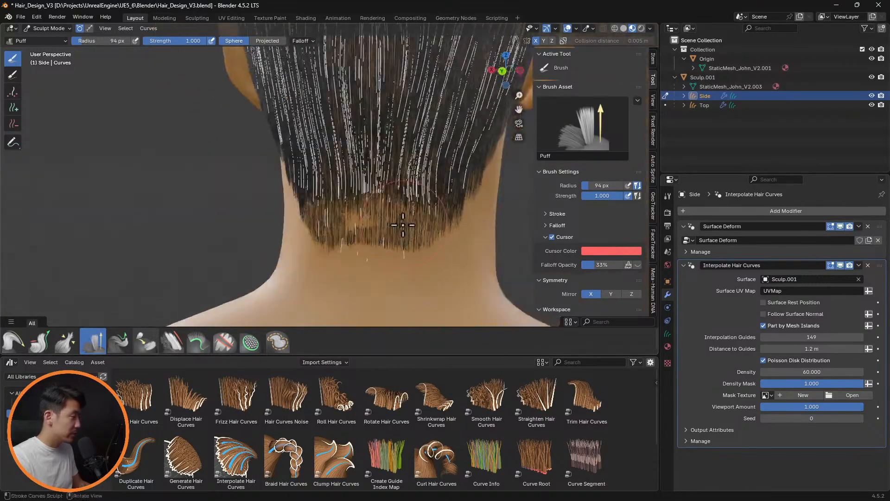
click(568, 28)
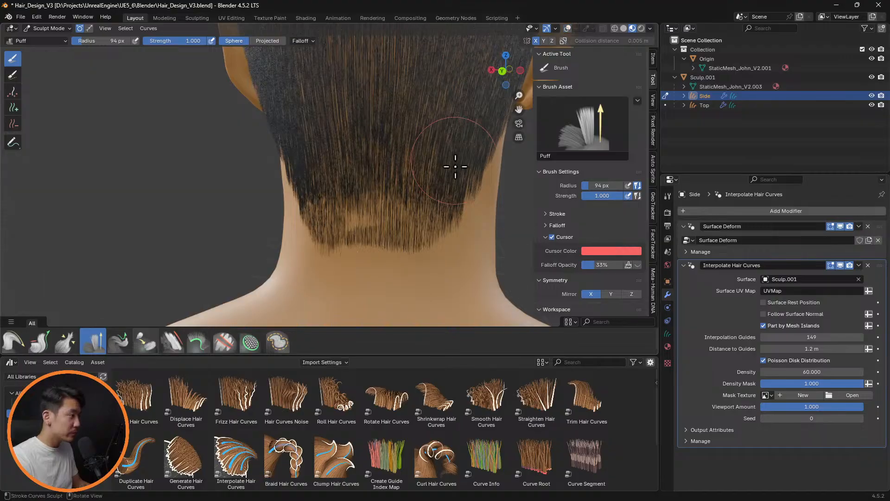
middle_drag(455, 167, 373, 213)
scroll(369, 227, up, 3)
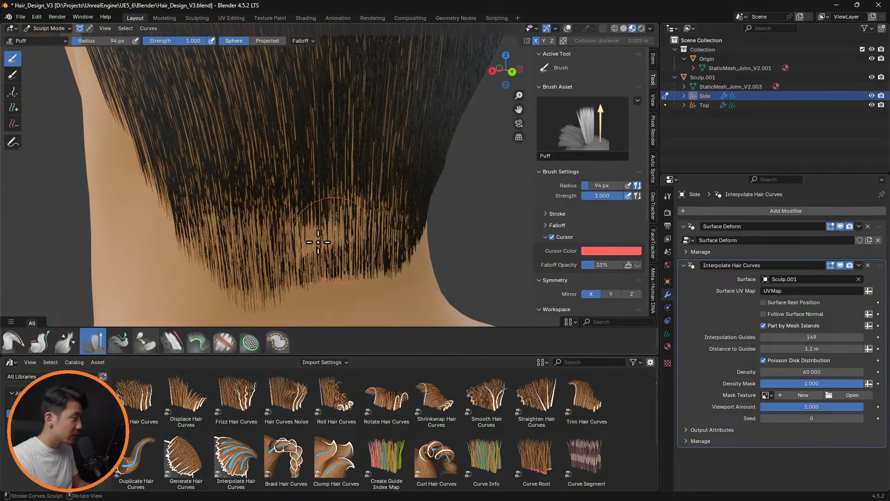
Lengthen the hair over the thin nape patch with the Grow/Shrink brush and show the overlays again
click(40, 345)
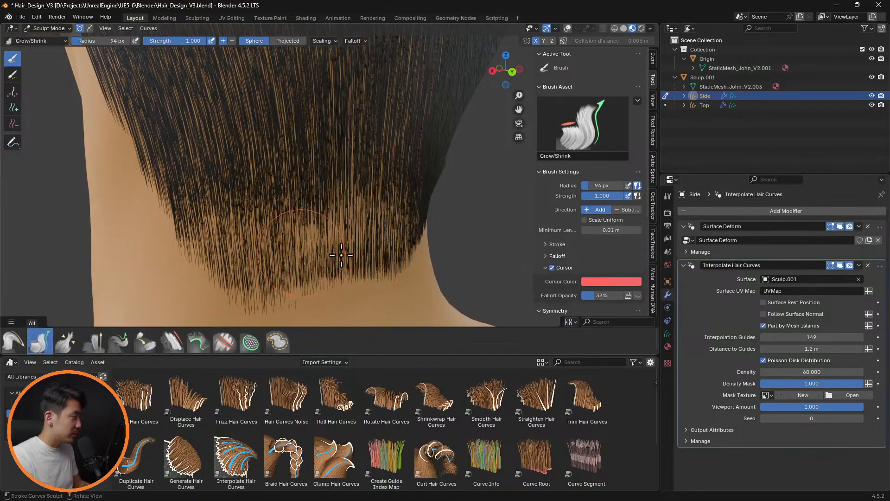
drag(342, 255, 320, 257)
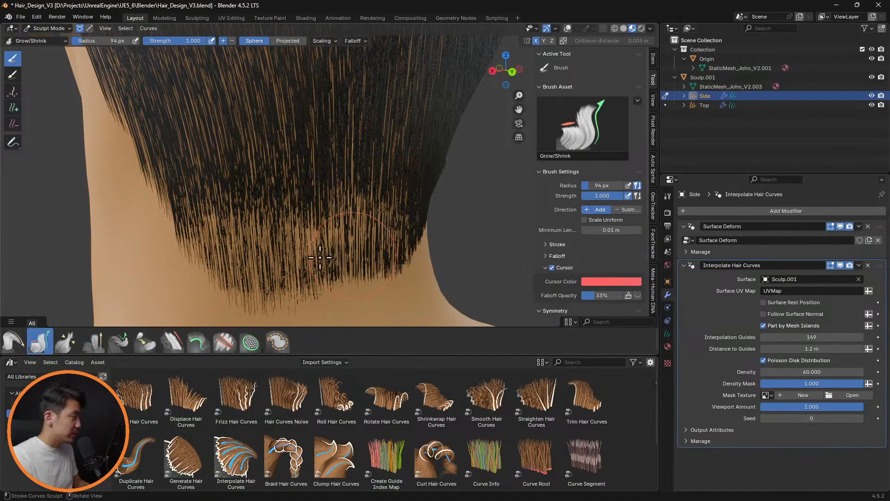
click(568, 30)
middle_drag(348, 225, 359, 209)
Set the Grow/Shrink radius to 43 px and adjust the length of individual guide curves at the nape
key(f)
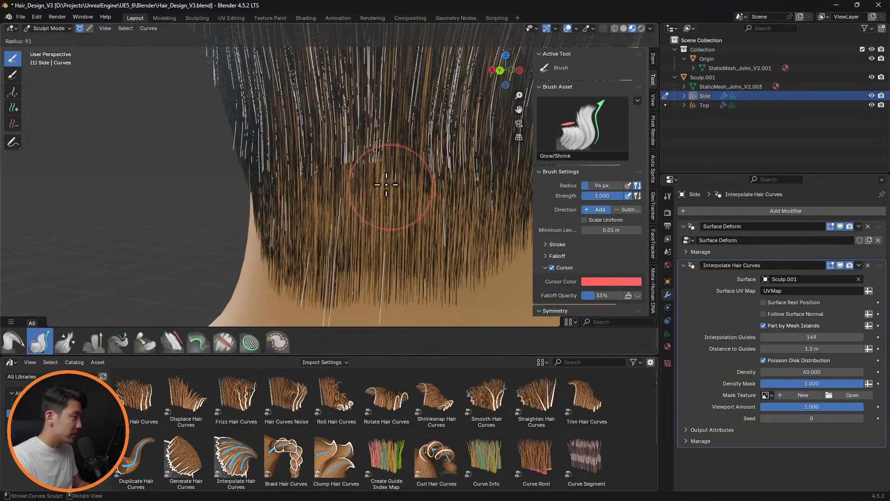
click(381, 180)
mouse_move(402, 180)
mouse_down()
mouse_move(388, 183)
mouse_move(449, 189)
mouse_move(438, 194)
mouse_up()
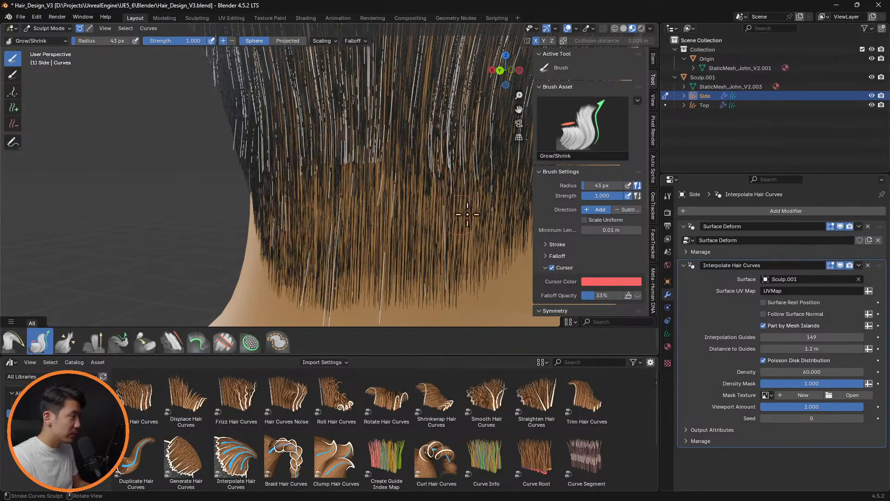
shift+middle_drag(472, 208, 387, 202)
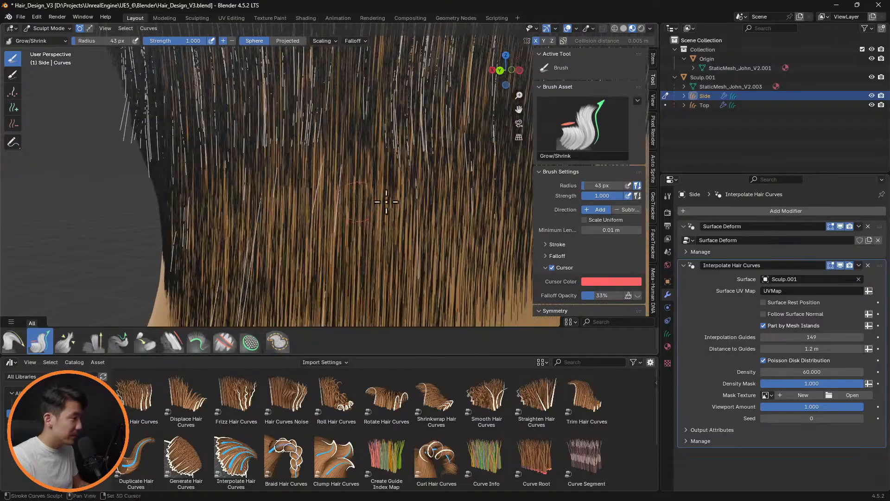
scroll(426, 209, down, 4)
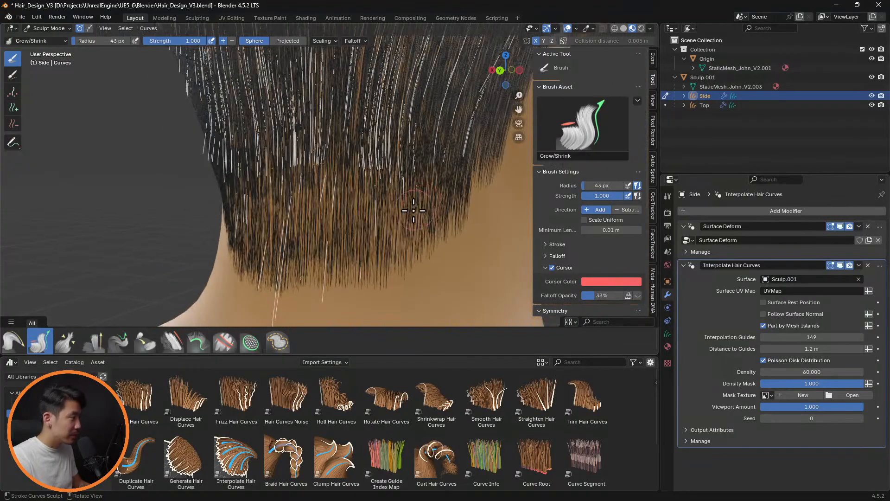
Enlarge the Grow/Shrink radius to 88 px and rework the length of the nape's lower guide curves
key(f)
click(435, 207)
shift+middle_drag(435, 207, 341, 212)
middle_drag(412, 215, 388, 246)
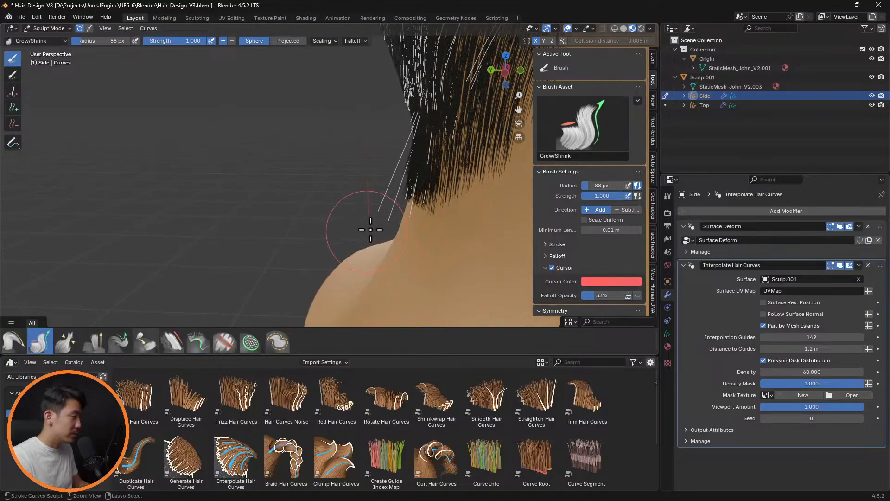
Comb the long guide curves sticking out at the nape down against the neck with the Comb brush
click(13, 342)
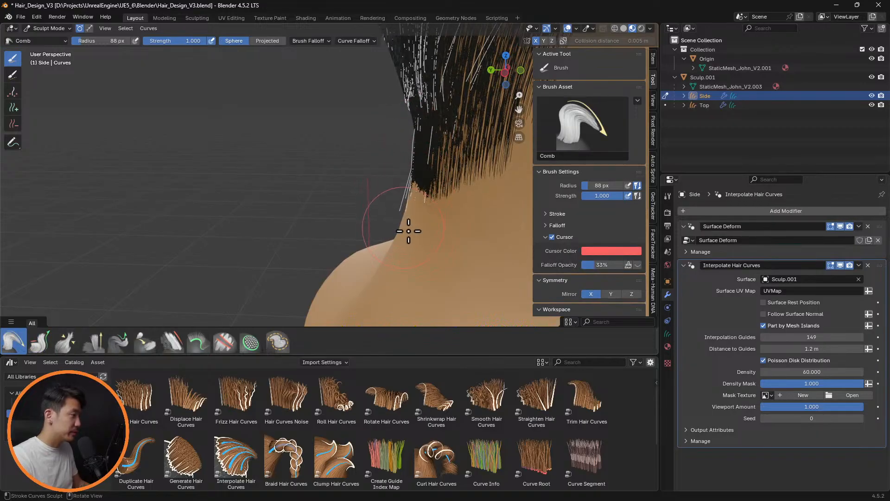
middle_drag(444, 198, 477, 187)
mouse_move(371, 183)
shift+middle_down()
mouse_move(451, 217)
mouse_move(499, 208)
mouse_move(417, 241)
shift+middle_up()
scroll(450, 218, up, 3)
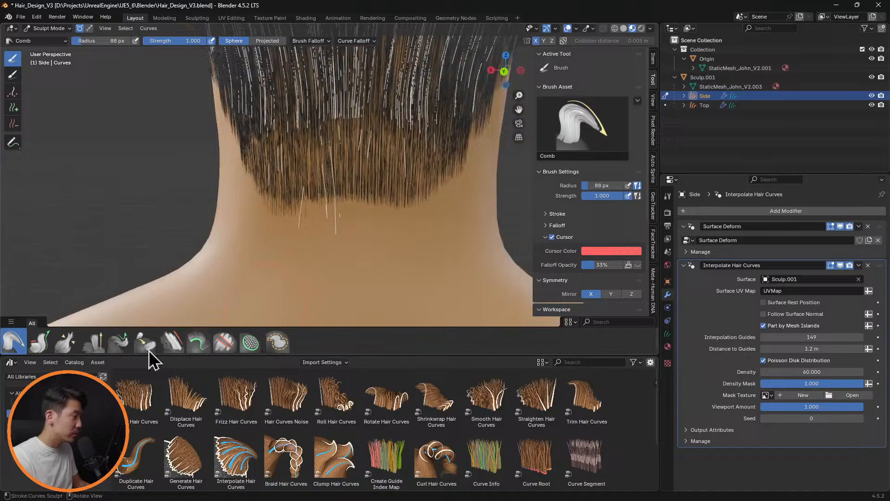
Rework the length of the long guide curves at the center of the nape with the Grow/Shrink brush
click(40, 342)
mouse_move(326, 235)
ctrl+mouse_down()
mouse_move(288, 235)
mouse_move(280, 225)
mouse_move(378, 228)
ctrl+mouse_up()
scroll(399, 218, down, 6)
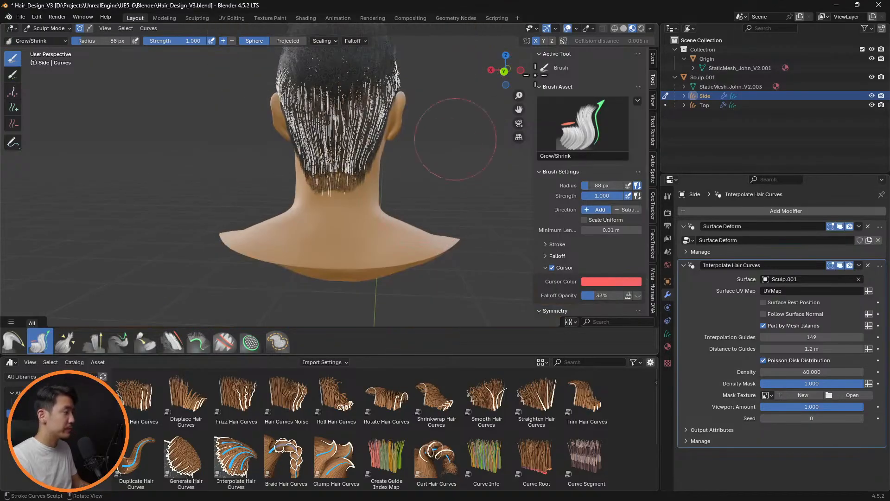
middle_drag(398, 199, 328, 208)
scroll(328, 208, up, 5)
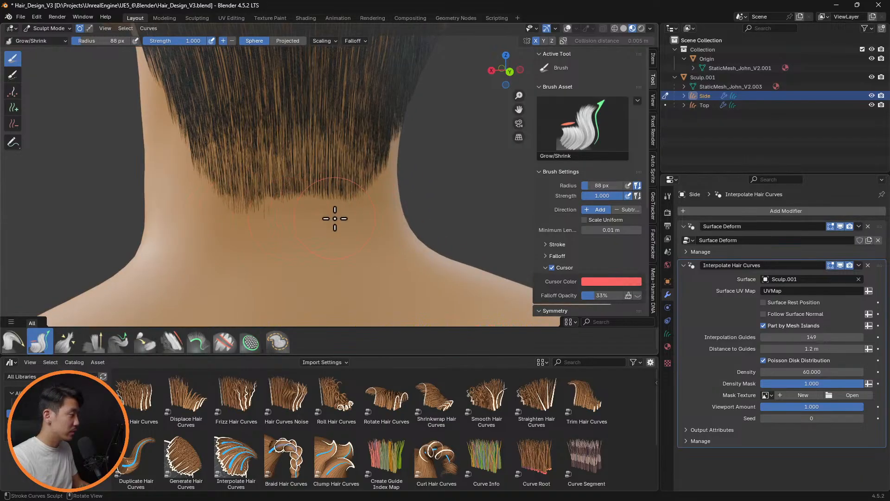
Turn off X mirror symmetry for sculpting and show the viewport overlays again
click(536, 41)
scroll(261, 215, up, 1)
scroll(260, 215, up, 1)
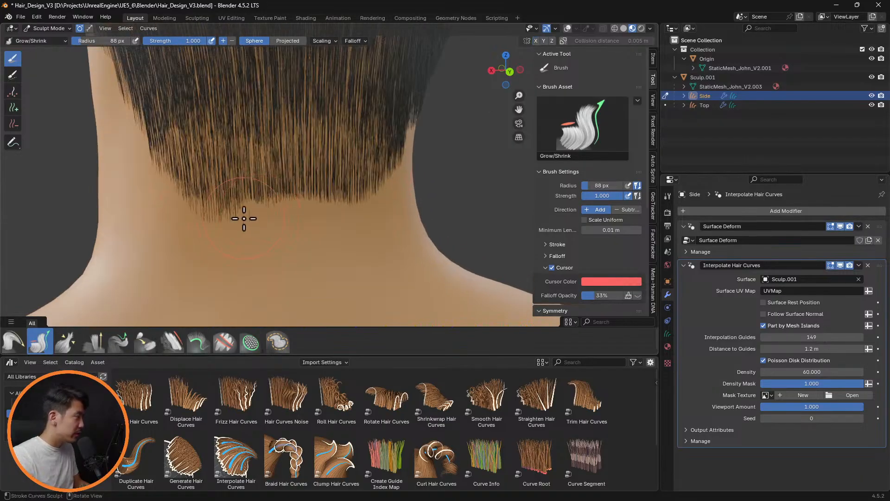
click(567, 29)
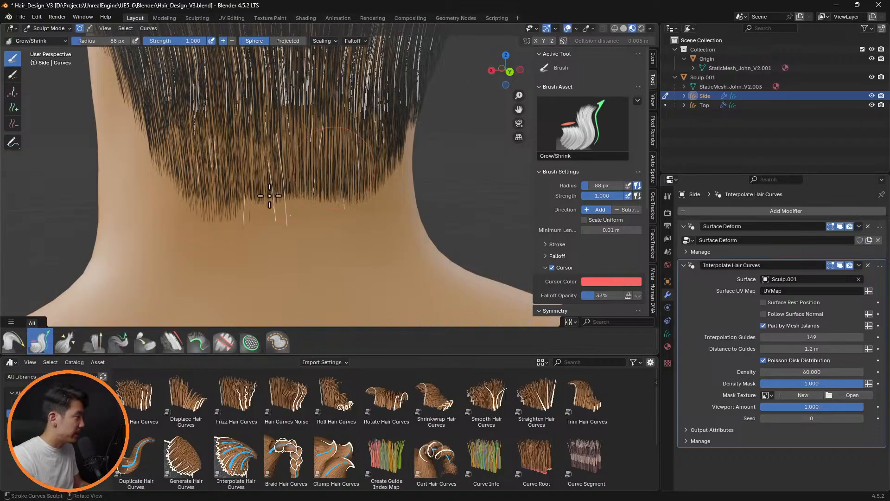
Remove the leftmost stray nape guide curve with the Delete brush and undo the second deletion stroke
scroll(210, 241, up, 2)
click(13, 124)
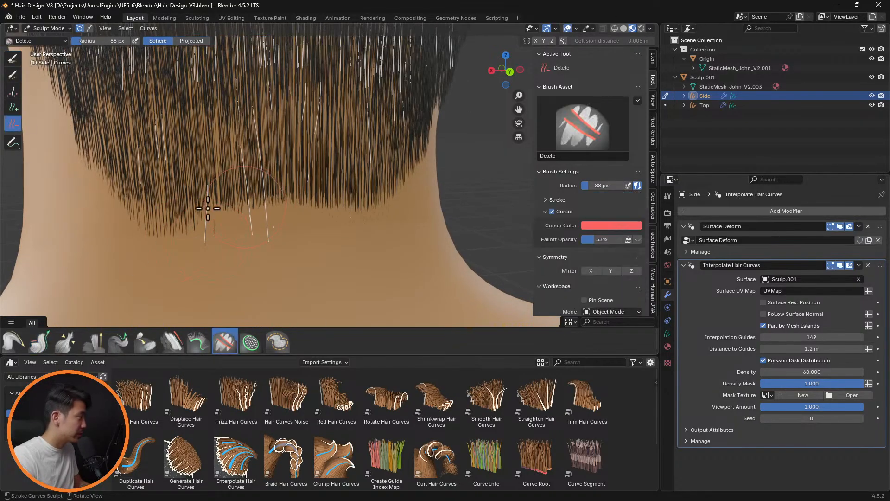
mouse_move(145, 204)
mouse_down()
mouse_move(163, 195)
mouse_move(204, 241)
mouse_up()
drag(267, 253, 267, 220)
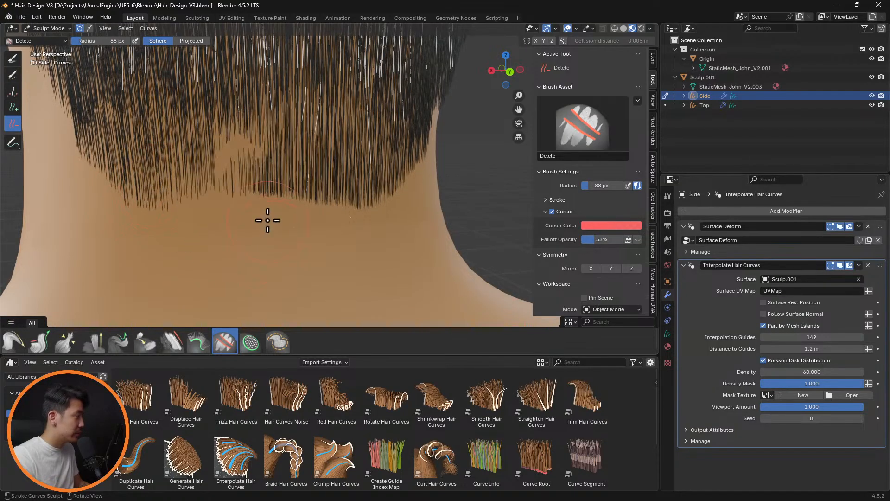
key(ctrl+z)
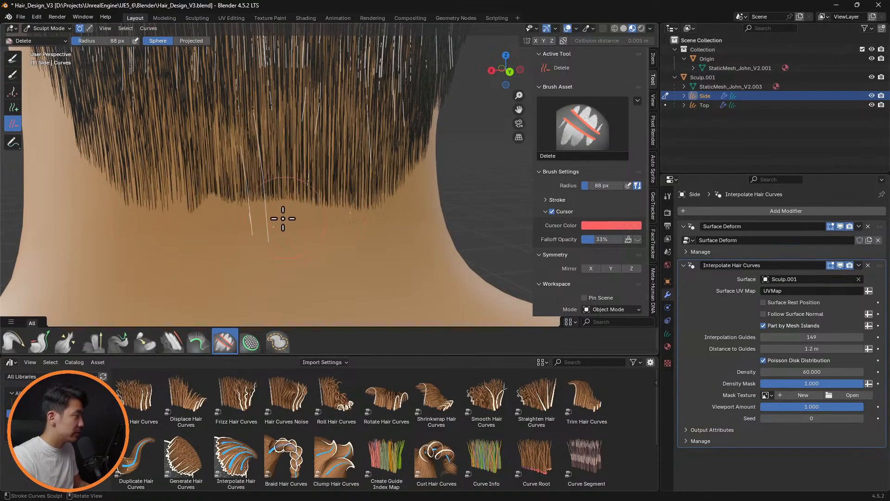
Remove the remaining overlong guide curves along the nape hairline with the Delete brush
drag(248, 174, 253, 181)
mouse_move(266, 185)
middle_down()
mouse_move(320, 197)
mouse_move(369, 228)
middle_up()
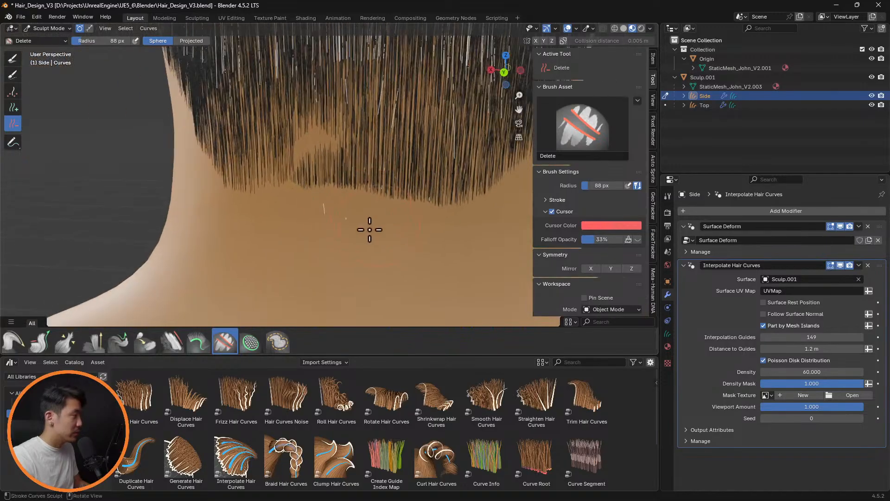
drag(349, 227, 336, 221)
middle_drag(423, 208, 348, 208)
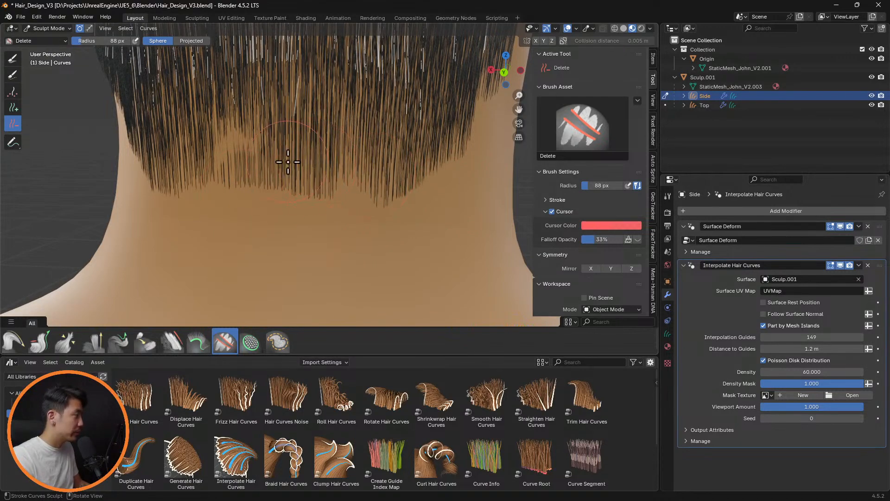
mouse_move(291, 190)
middle_down()
mouse_move(381, 185)
mouse_move(292, 179)
mouse_move(393, 178)
middle_up()
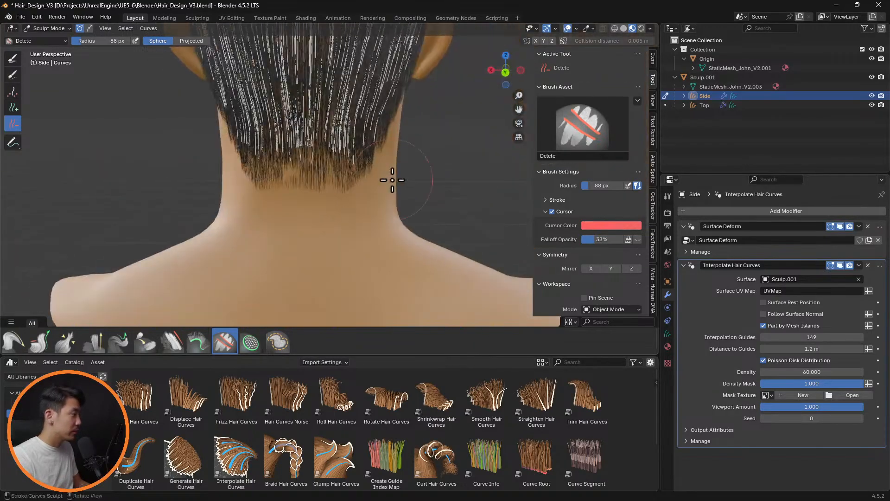
Comb the nape's guide curves downward with the Comb brush and hide the overlays
click(14, 342)
mouse_move(292, 149)
mouse_down()
mouse_move(295, 196)
mouse_move(301, 185)
mouse_up()
click(569, 28)
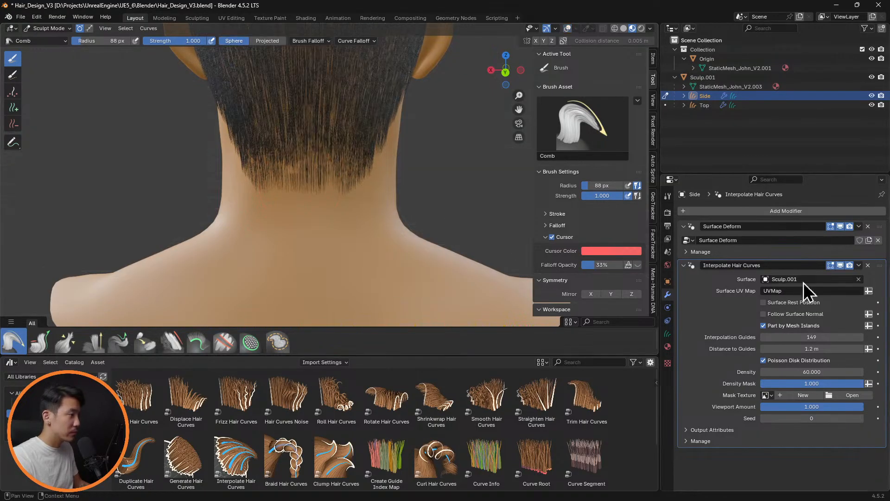
Turn off the Interpolate Hair Curves modifier's viewport display and show the overlays to isolate the nape's guide curves
click(830, 265)
scroll(434, 159, up, 3)
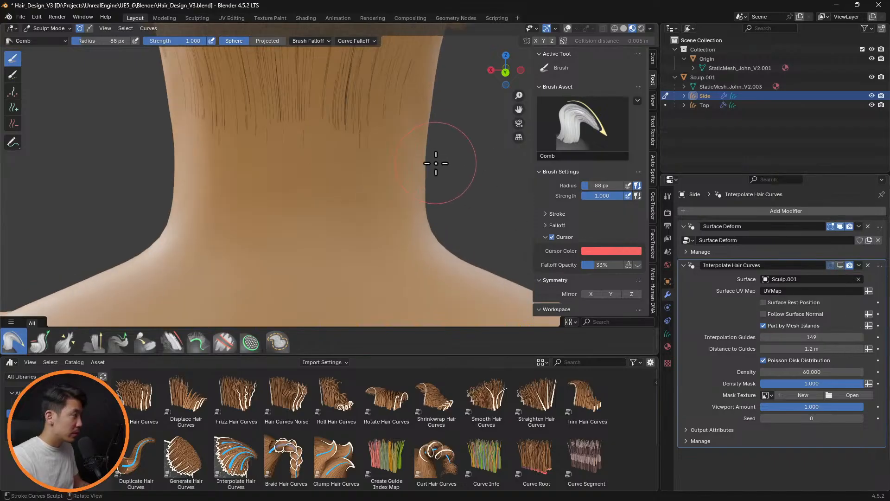
click(570, 29)
shift+middle_drag(402, 123, 399, 179)
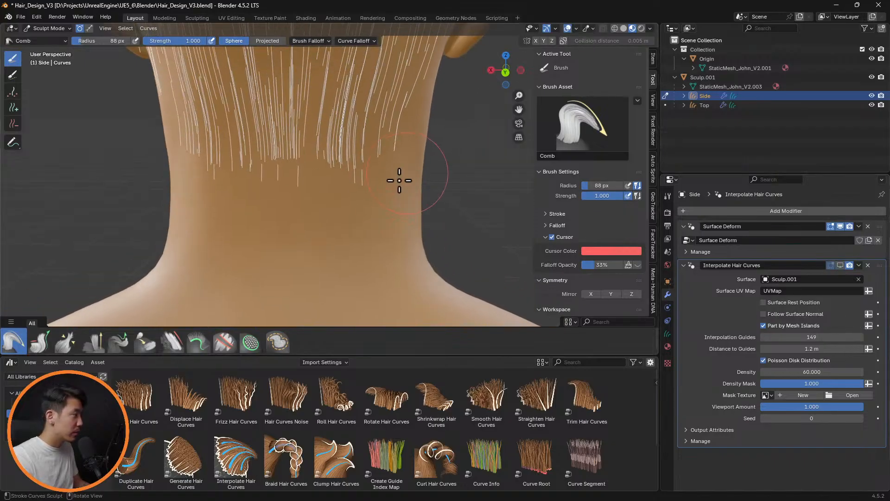
scroll(348, 182, up, 3)
shift+middle_drag(336, 182, 306, 184)
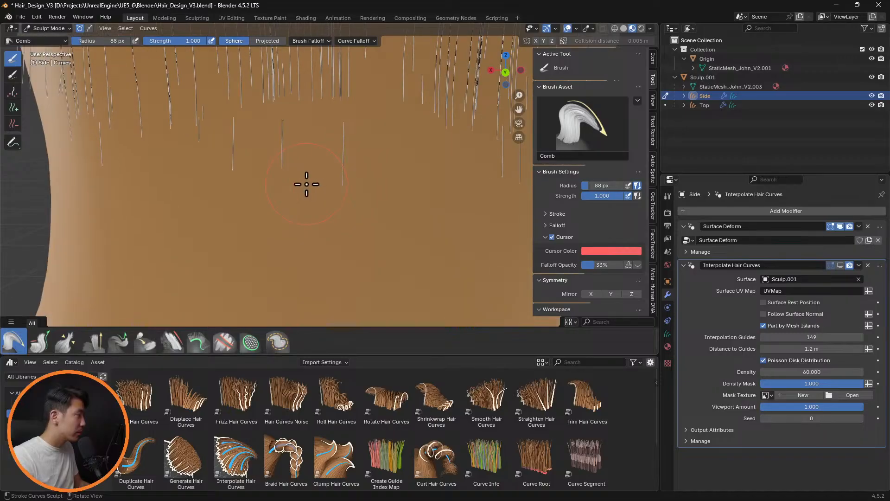
Switch the Side curves to Edit Mode and delete the low stray guide curves at the left and center of the nape
click(13, 123)
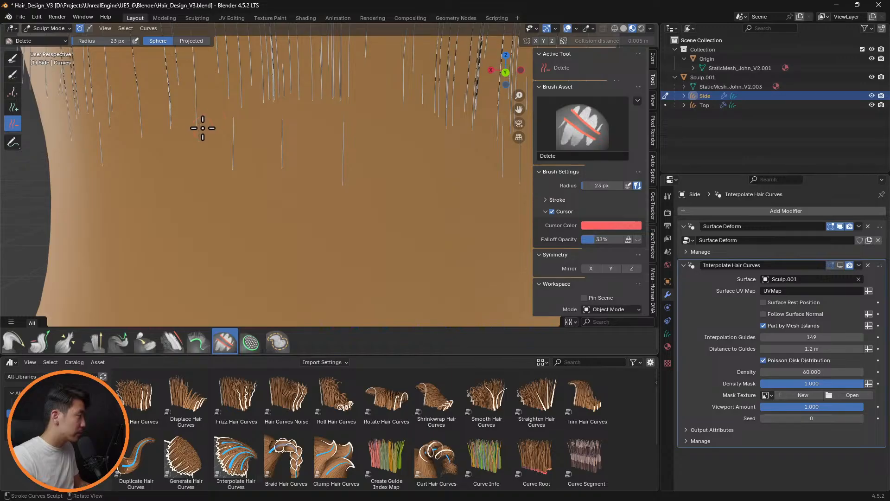
key(Tab)
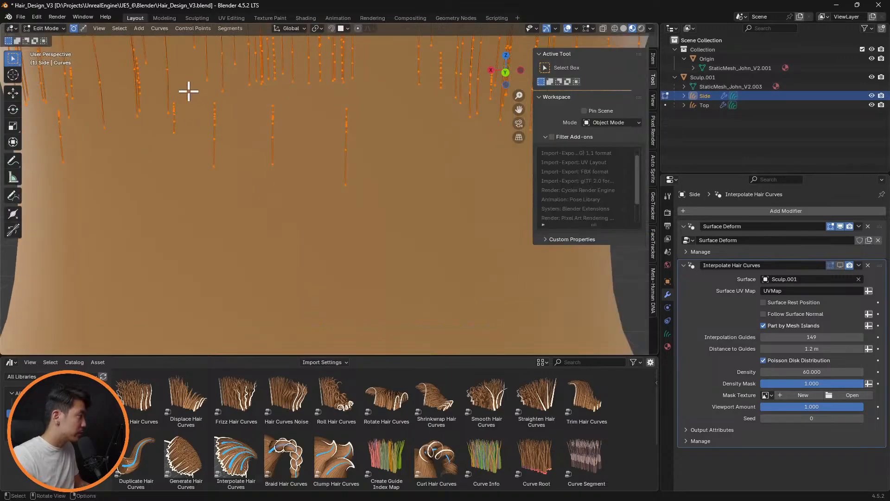
click(176, 115)
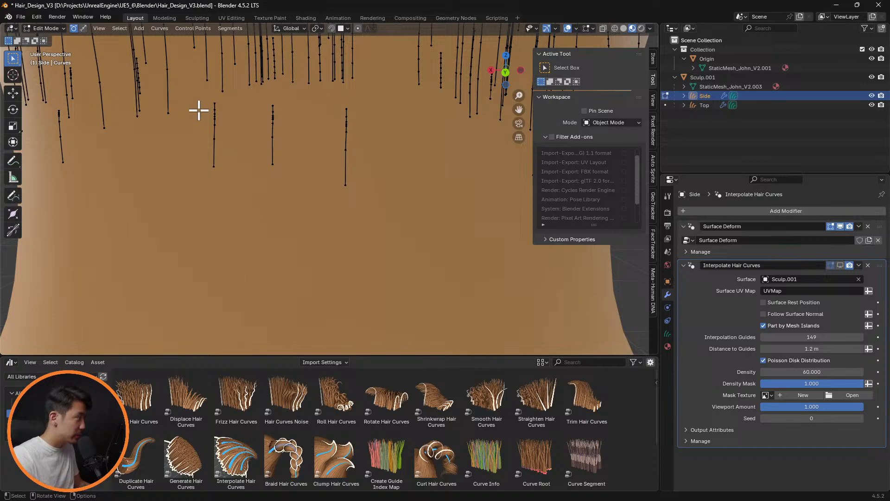
drag(201, 97, 245, 185)
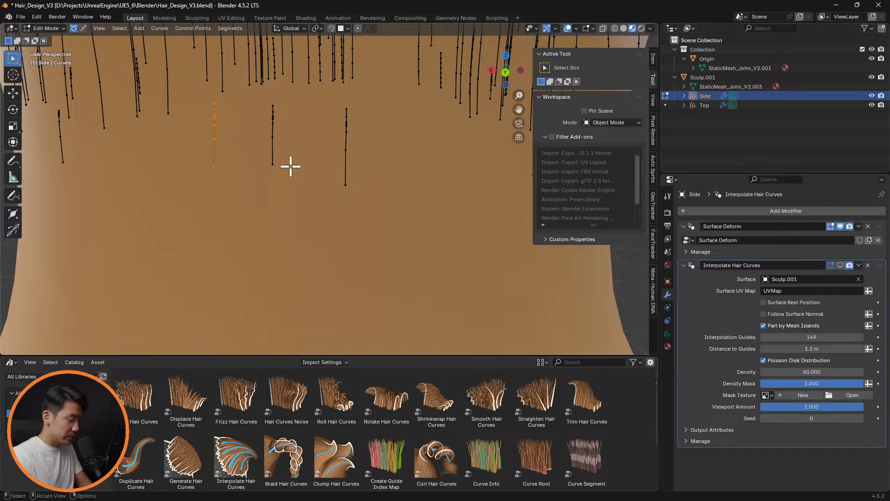
scroll(310, 168, down, 5)
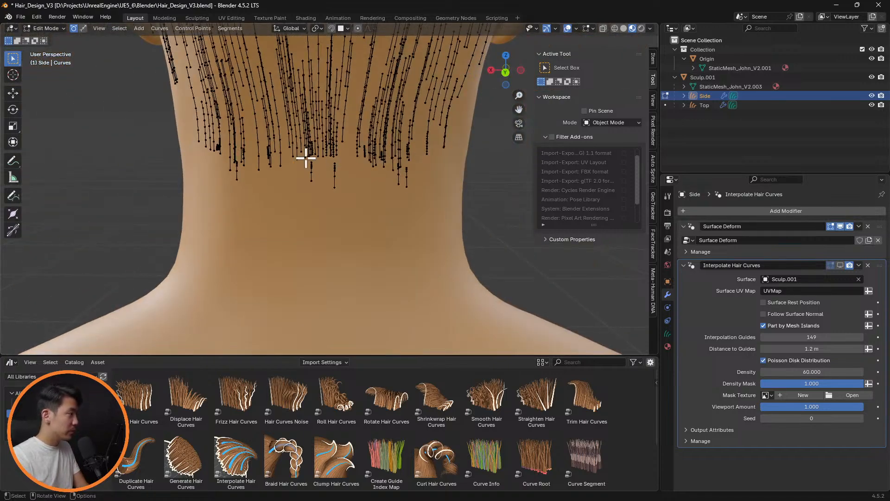
drag(306, 158, 354, 204)
key(x)
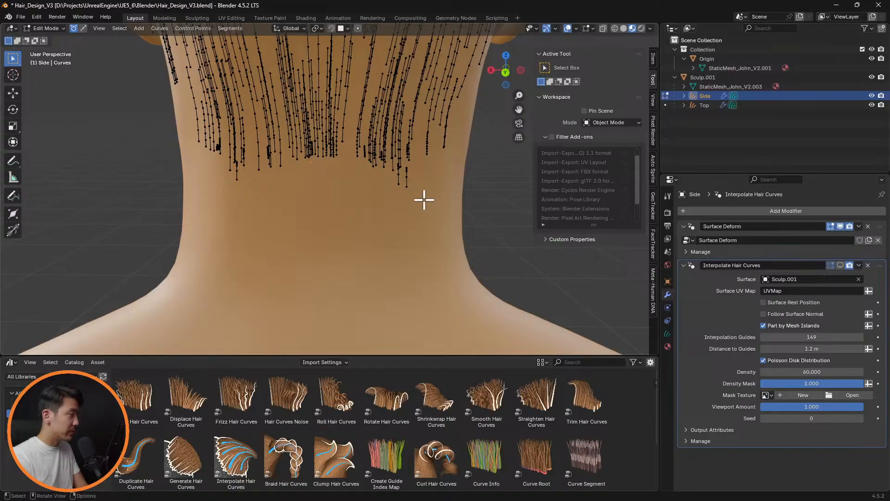
Delete the outer of the two low stray guide curves on the right side of the nape
scroll(424, 200, up, 2)
drag(470, 146, 451, 188)
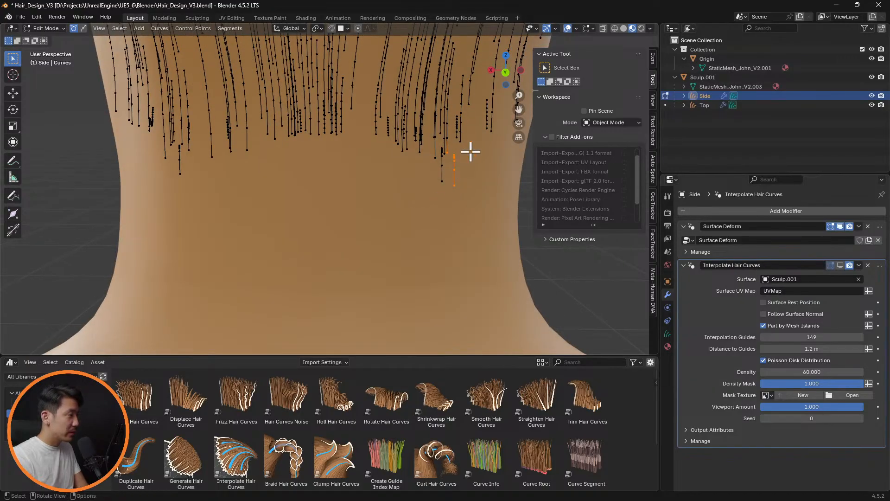
drag(470, 152, 451, 190)
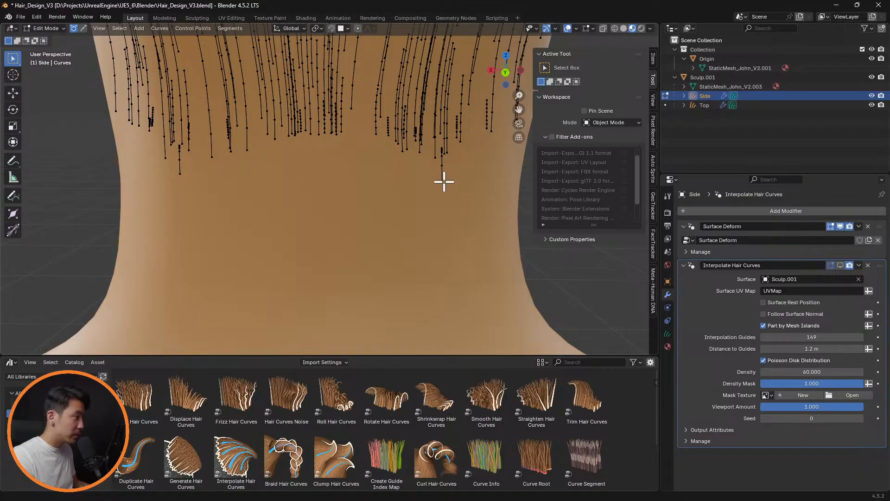
key(super)
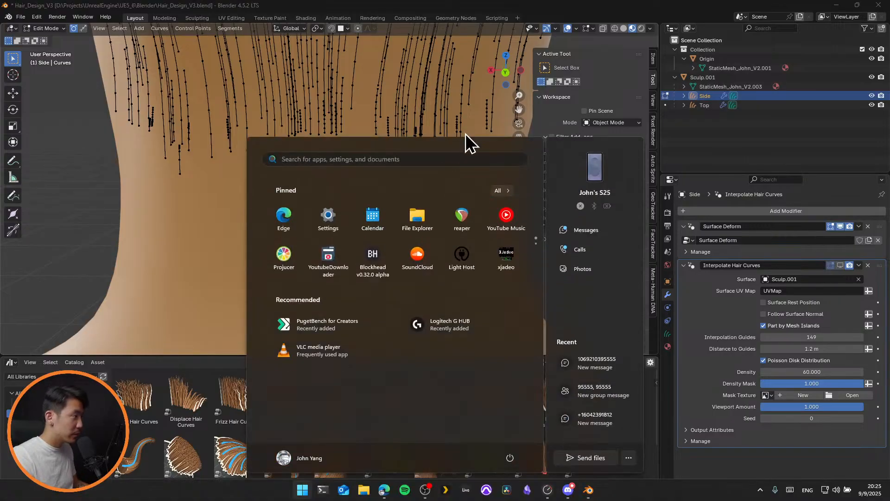
key(super)
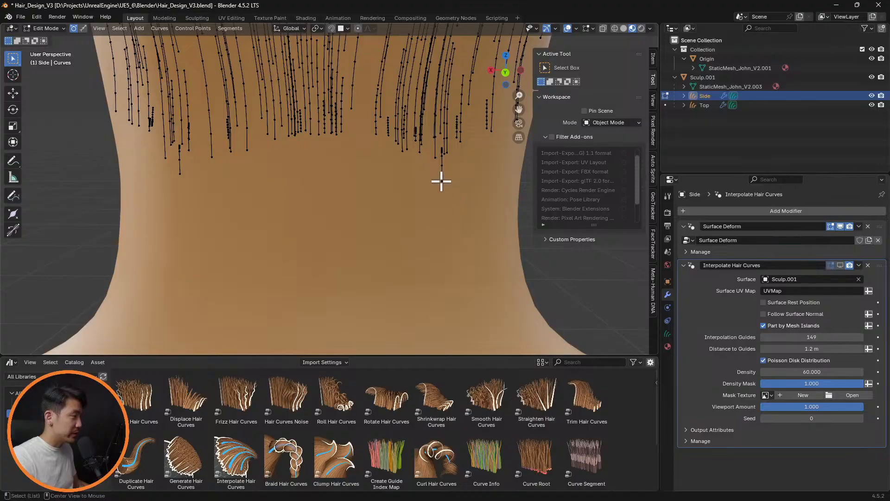
Select all points of the remaining low guide curve on the right side of the nape and delete it
middle_drag(448, 180, 483, 176)
shift+middle_drag(464, 167, 326, 169)
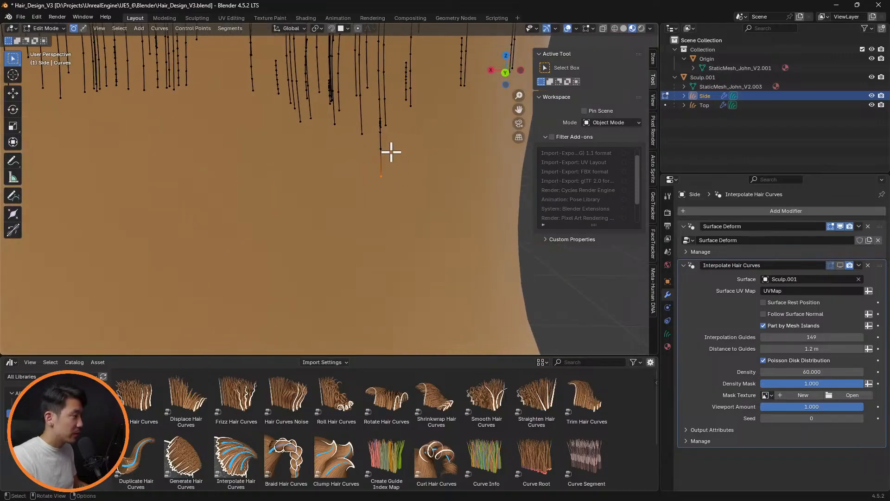
click(381, 176)
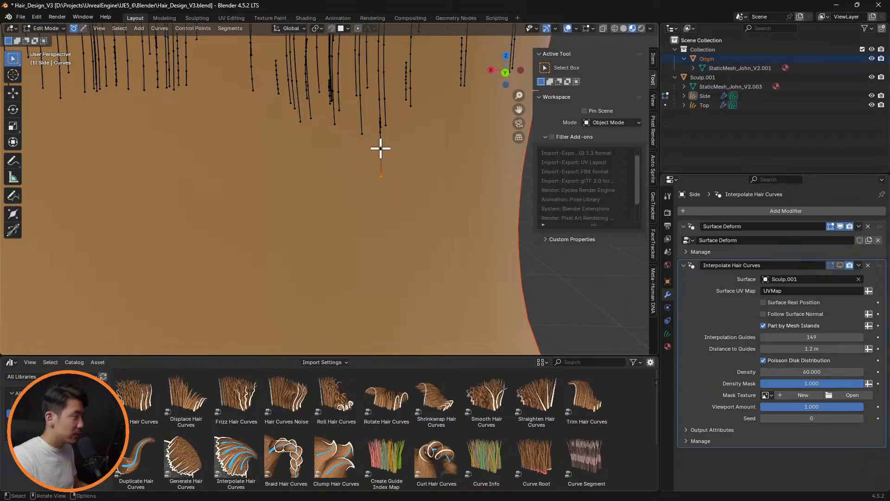
ctrl+middle_drag(397, 148, 430, 137)
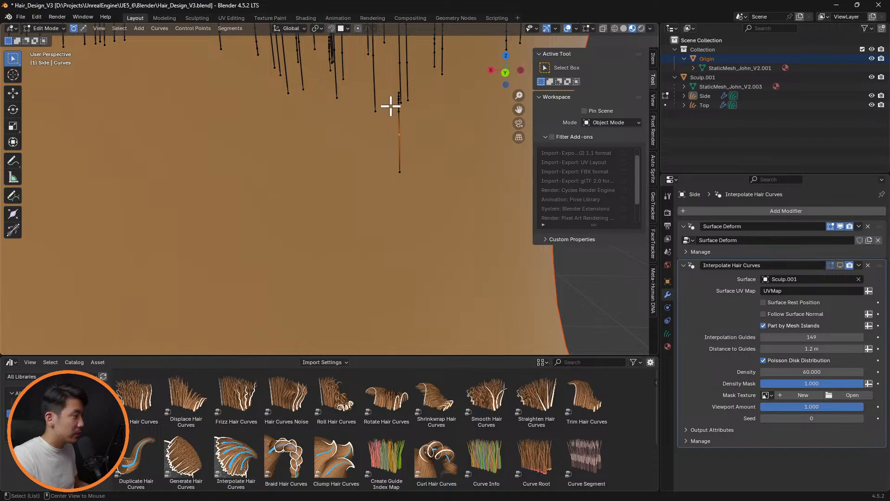
drag(394, 88, 411, 182)
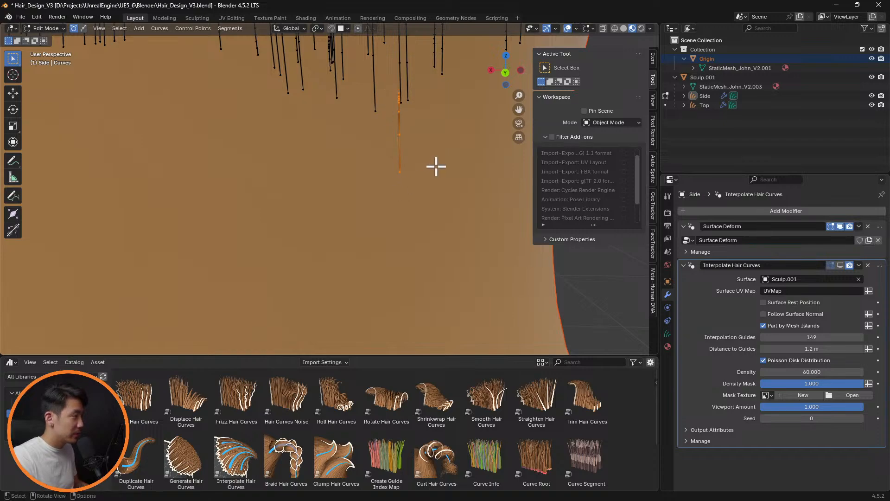
Delete the lowest guide curve on the left side of the nape and the short one beside it
ctrl+middle_drag(436, 166, 332, 139)
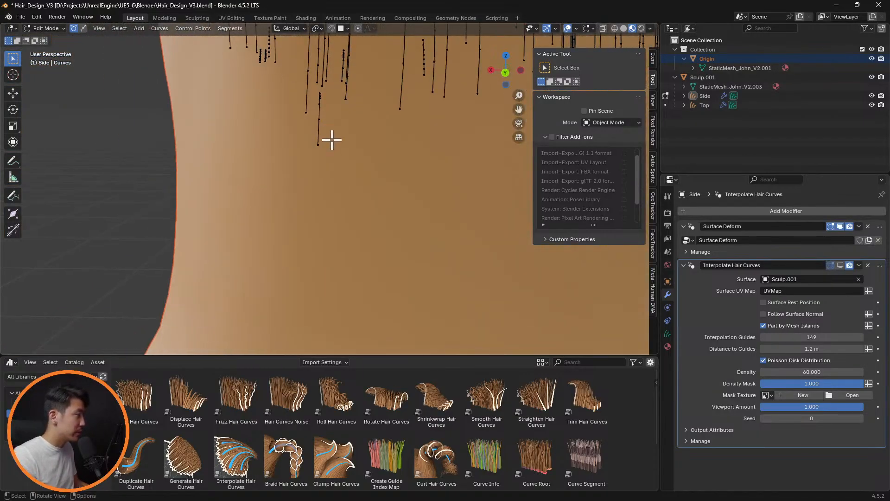
drag(328, 91, 314, 153)
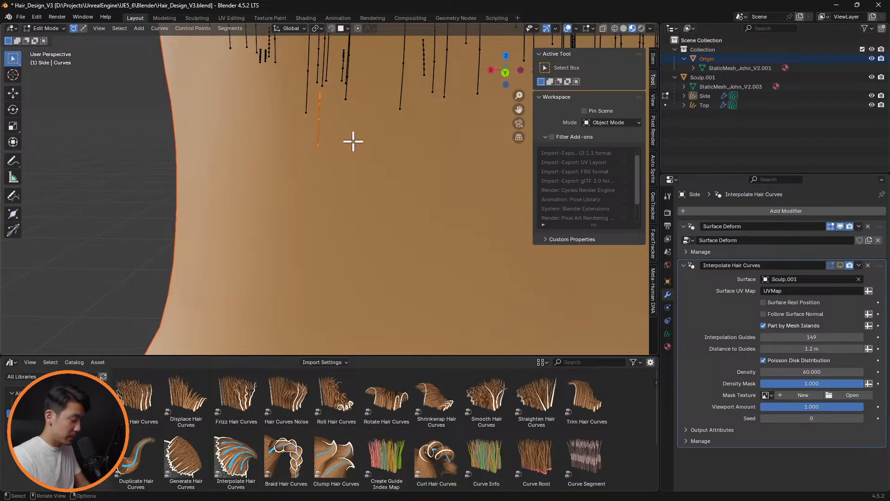
drag(337, 41, 346, 87)
Select and delete the very short guide curves between the longer ones on the left side of the nape
middle_drag(449, 88, 355, 267)
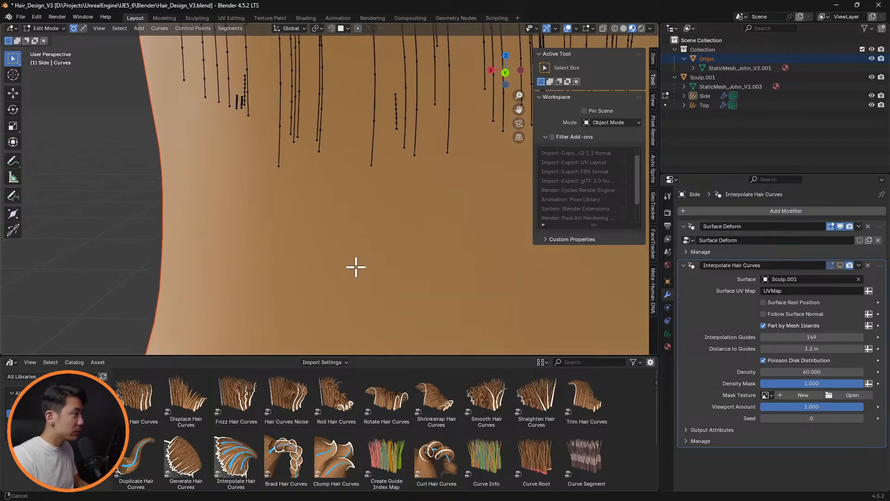
drag(392, 89, 400, 136)
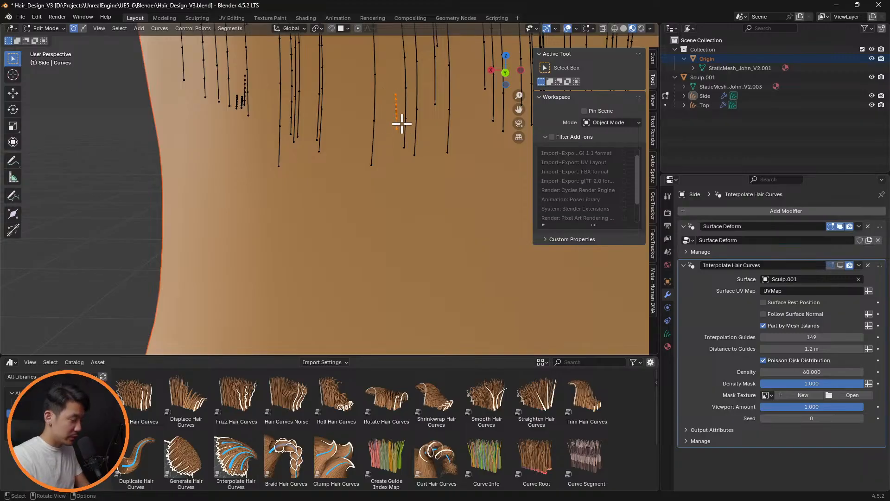
drag(234, 65, 246, 116)
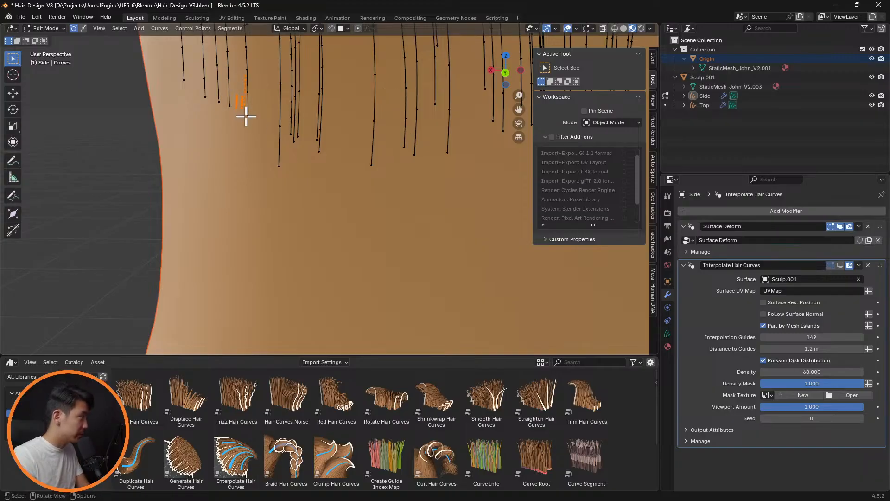
Delete the two very short guide curves beside the longer ones on the right side of the nape
scroll(381, 119, down, 5)
middle_drag(473, 177, 376, 213)
scroll(349, 179, up, 4)
drag(334, 117, 355, 208)
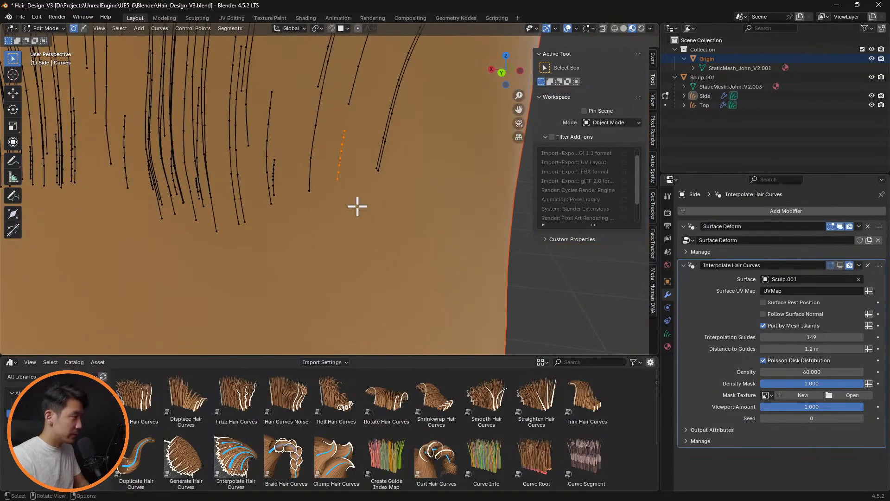
drag(271, 155, 292, 209)
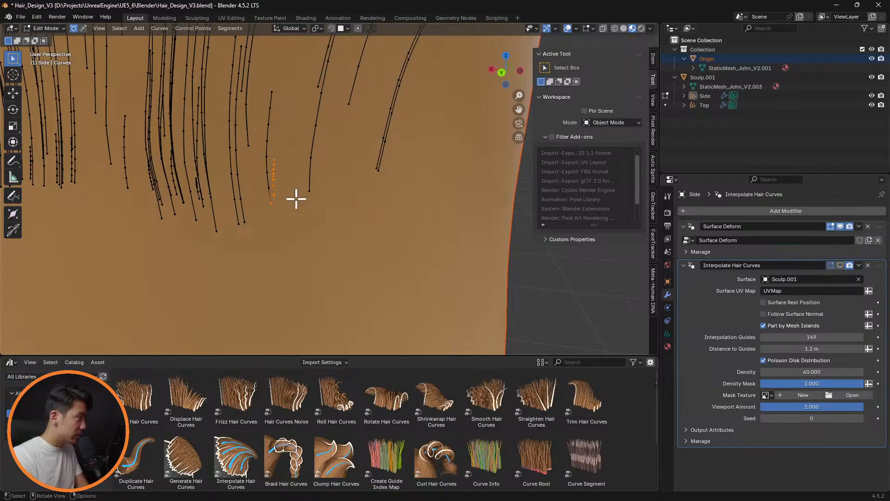
drag(298, 144, 271, 212)
drag(291, 150, 273, 201)
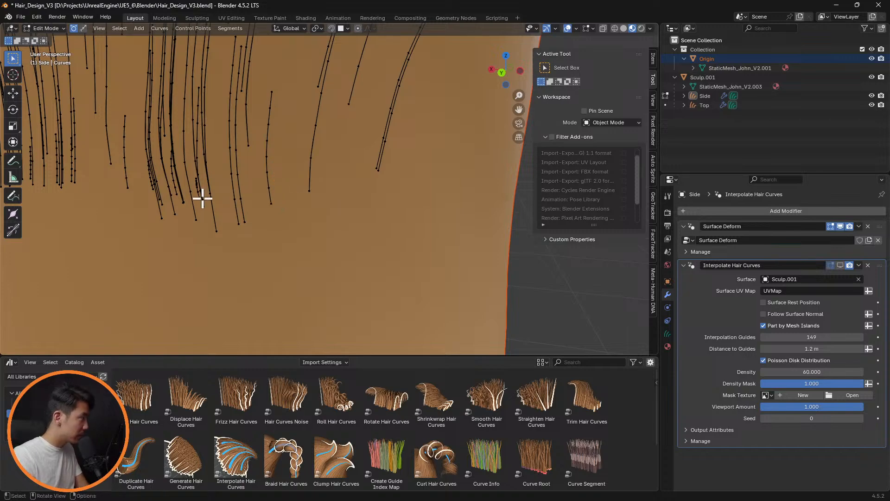
Select all points of the short guide curve inside the dense cluster right of the nape's centre and delete it
drag(191, 176, 199, 209)
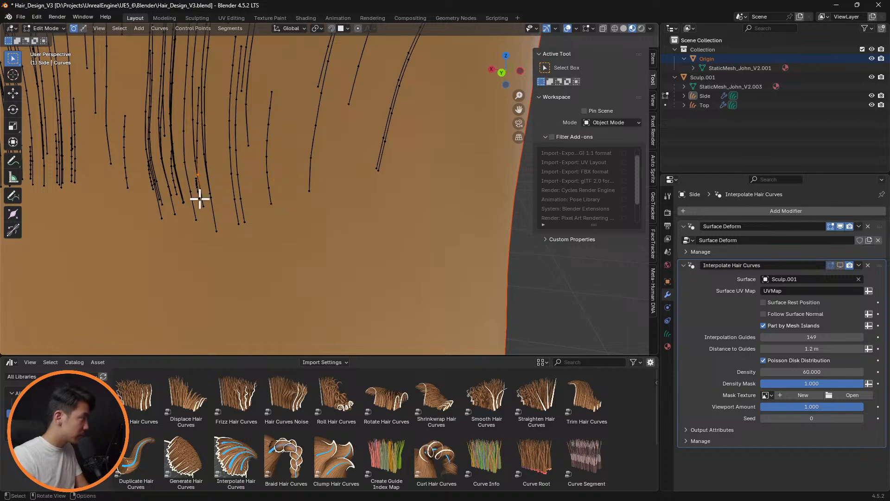
middle_drag(199, 196, 300, 160)
drag(297, 157, 301, 172)
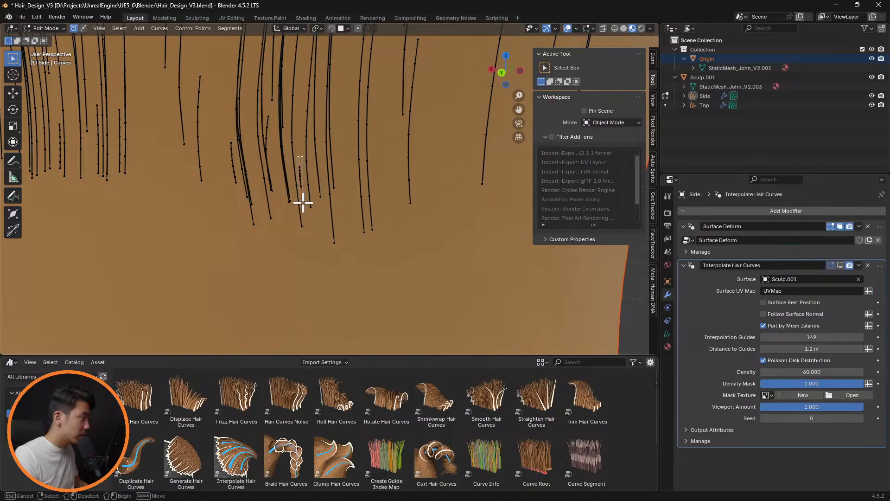
drag(304, 203, 299, 191)
key(x)
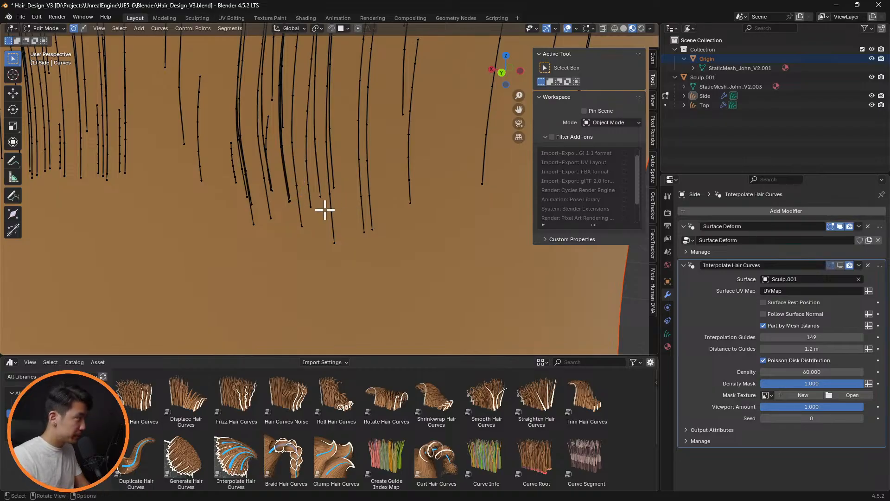
Delete the two remaining short guide curves at the inner edge of the dense cluster on the nape
scroll(294, 207, down, 1)
scroll(291, 204, up, 3)
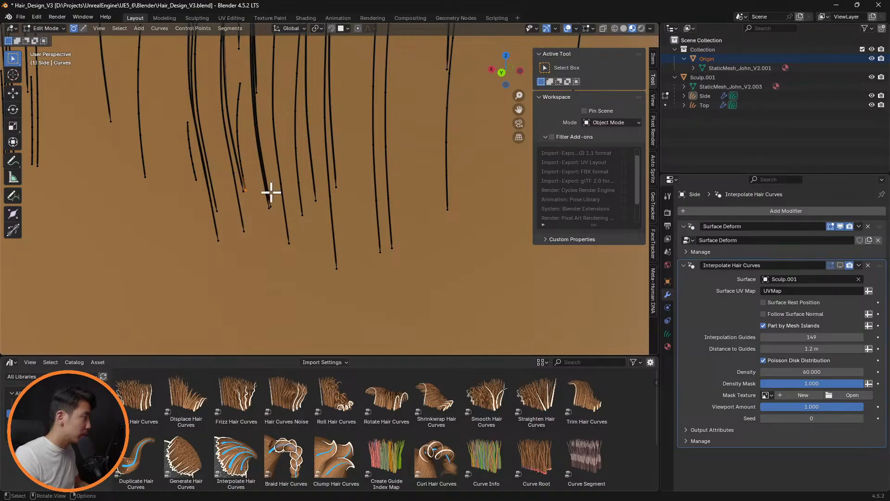
drag(233, 74, 239, 205)
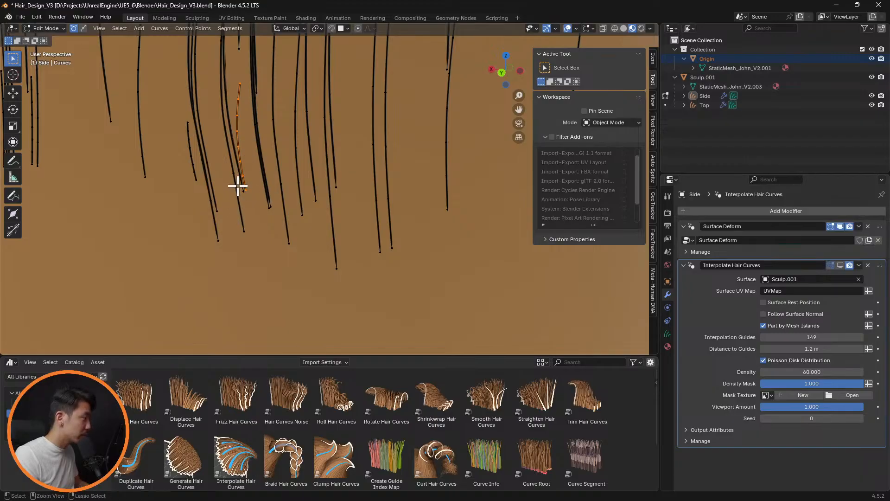
key(x)
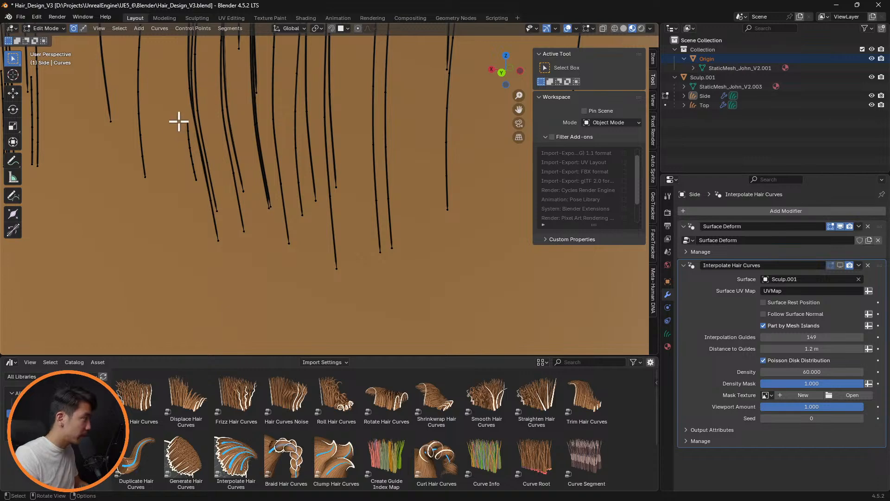
drag(179, 112, 198, 188)
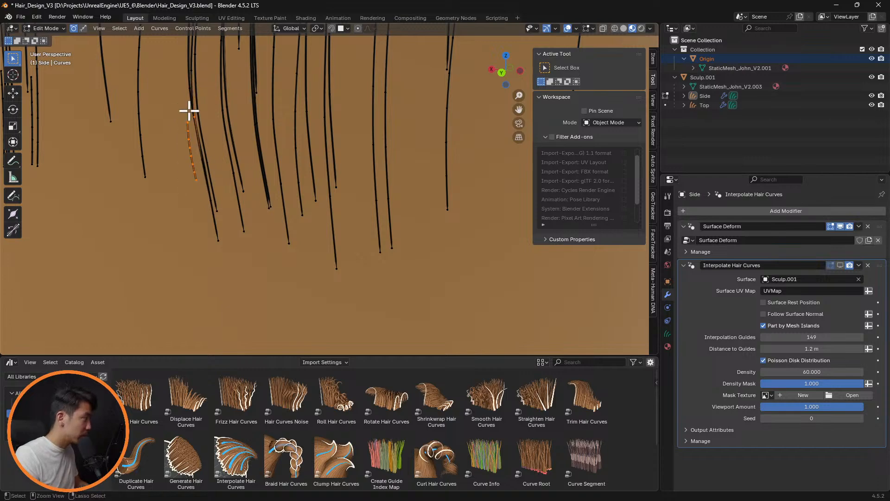
ctrl+drag(189, 111, 205, 123)
key(x)
scroll(297, 181, down, 2)
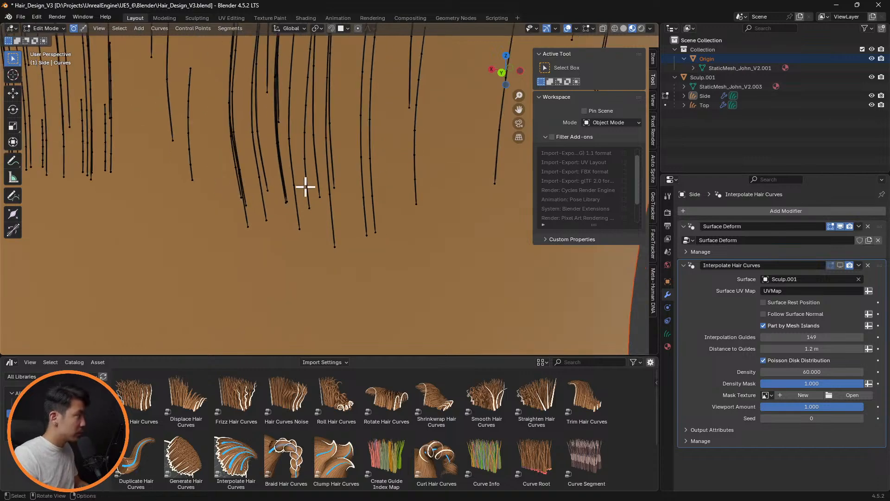
Return to Sculpt Mode and check the head's hair with the overlays hidden, restoring the overlays after the check
scroll(308, 185, down, 5)
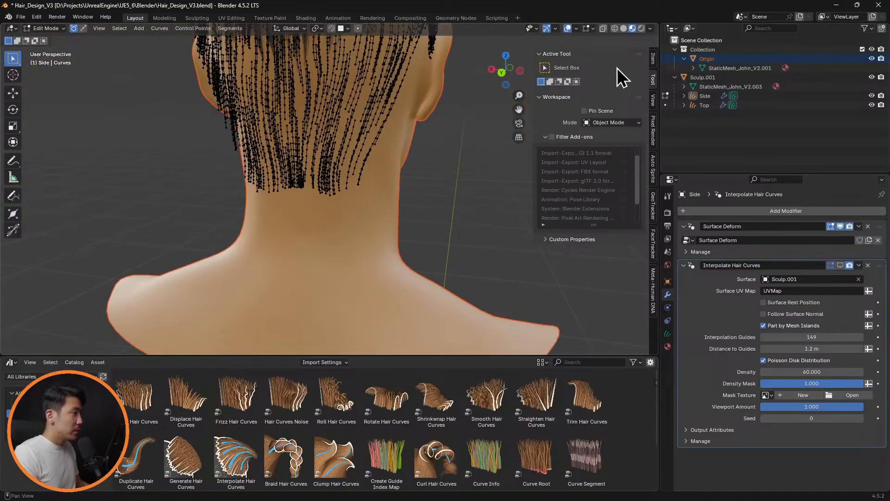
key(Tab)
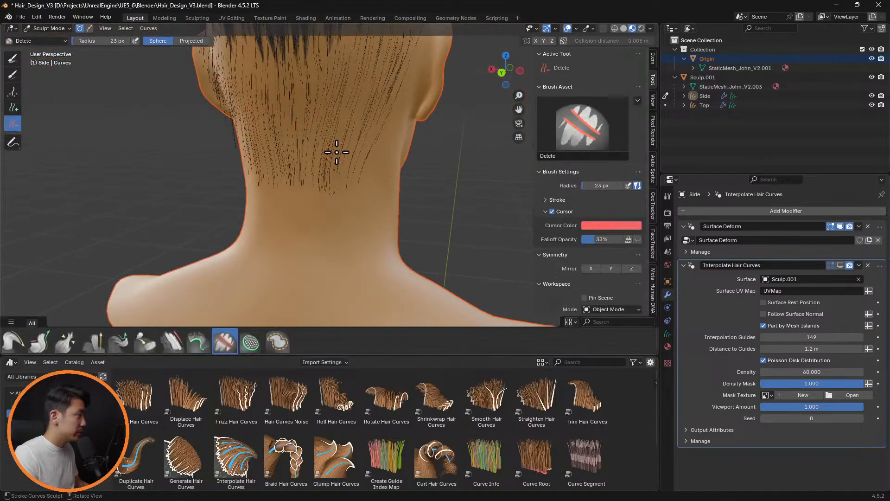
scroll(337, 152, down, 3)
click(567, 29)
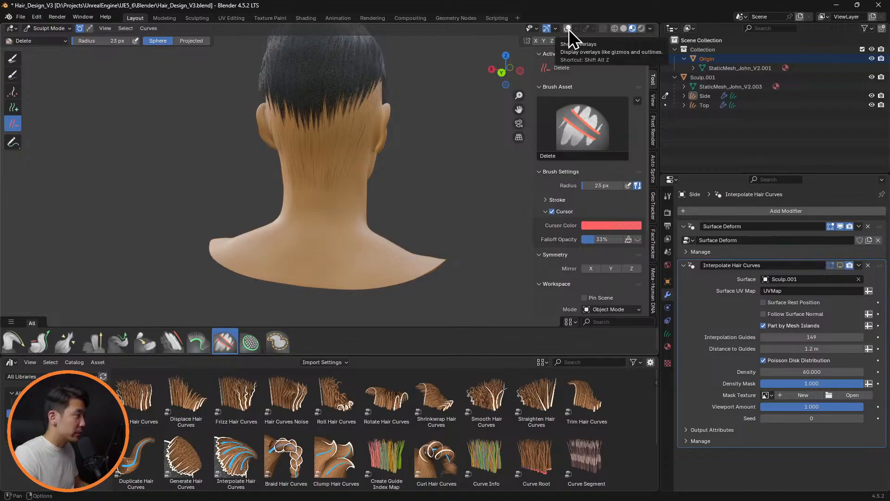
middle_drag(455, 123, 481, 126)
click(568, 29)
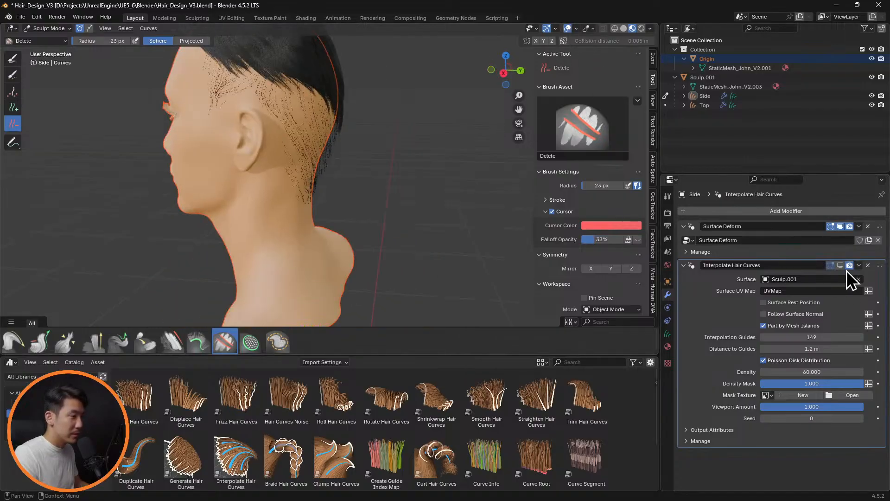
Show the Interpolate Hair Curves modifier in the viewport and examine the filled nape hairline from behind
click(831, 265)
middle_drag(459, 205, 440, 157)
scroll(425, 161, up, 7)
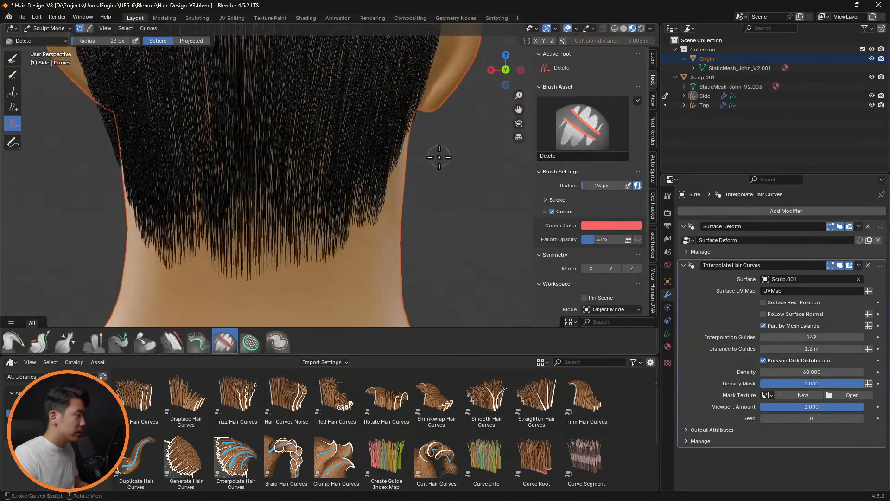
scroll(436, 160, down, 2)
scroll(339, 189, up, 2)
middle_drag(357, 187, 497, 188)
Try adding a guide curve near the middle of the nape with the Add brush, and undo it
click(13, 107)
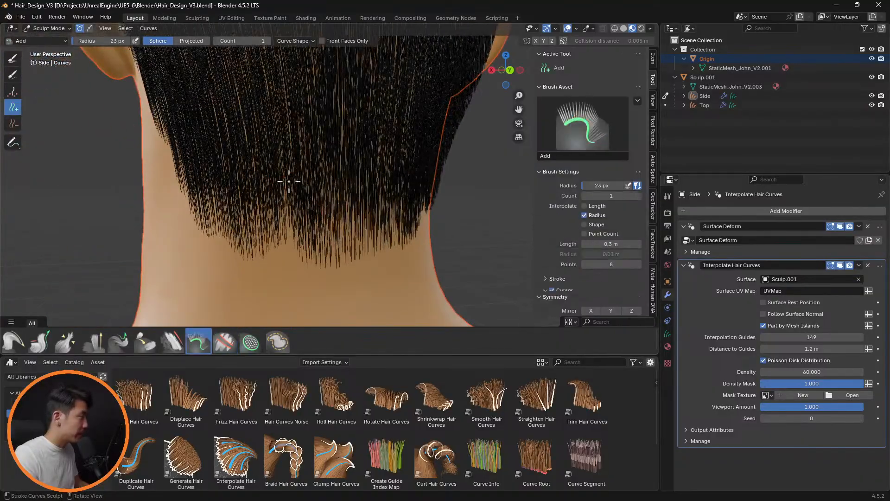
click(287, 201)
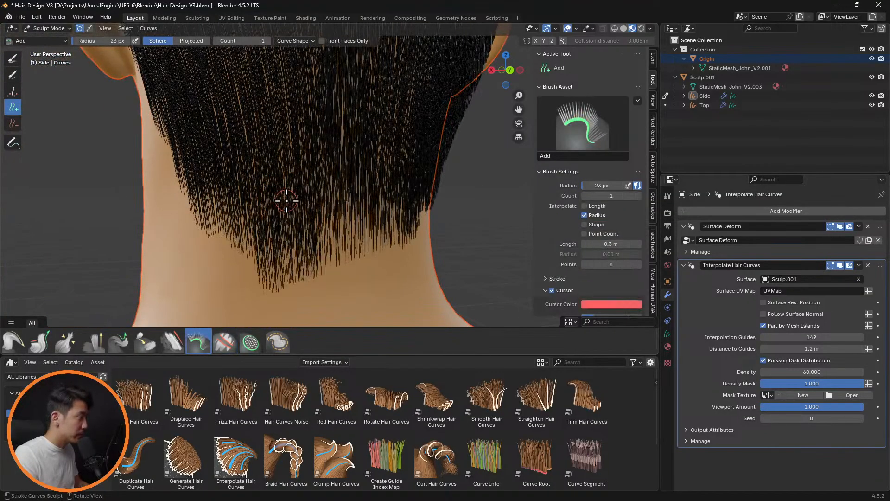
key(ctrl+z)
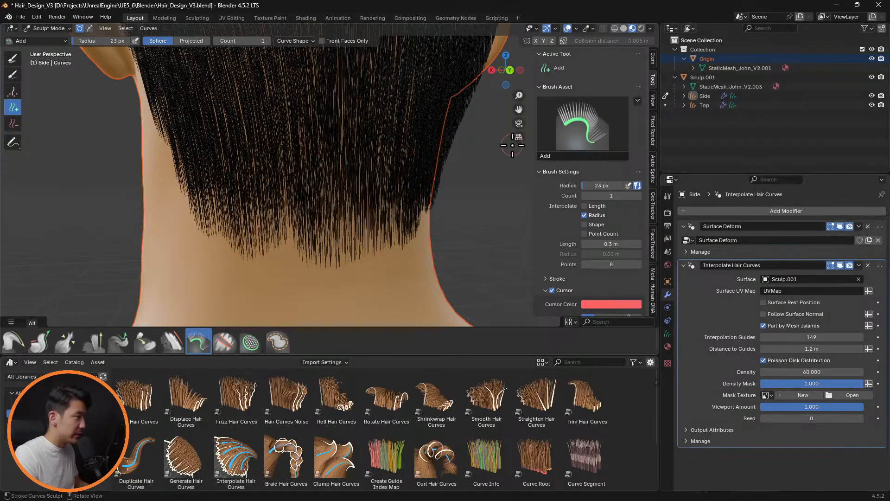
Hide the Interpolate Hair Curves modifier in the viewport and switch the Side hair to Object Mode
click(831, 265)
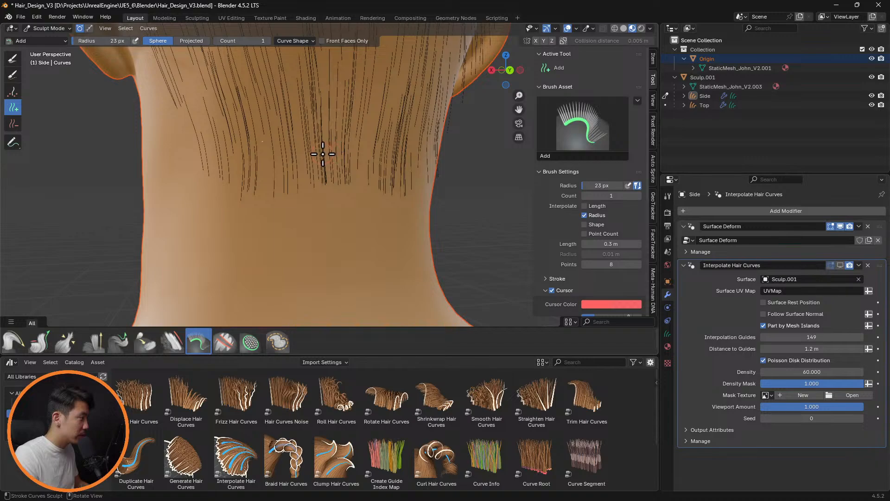
middle_drag(323, 154, 366, 133)
scroll(375, 135, down, 5)
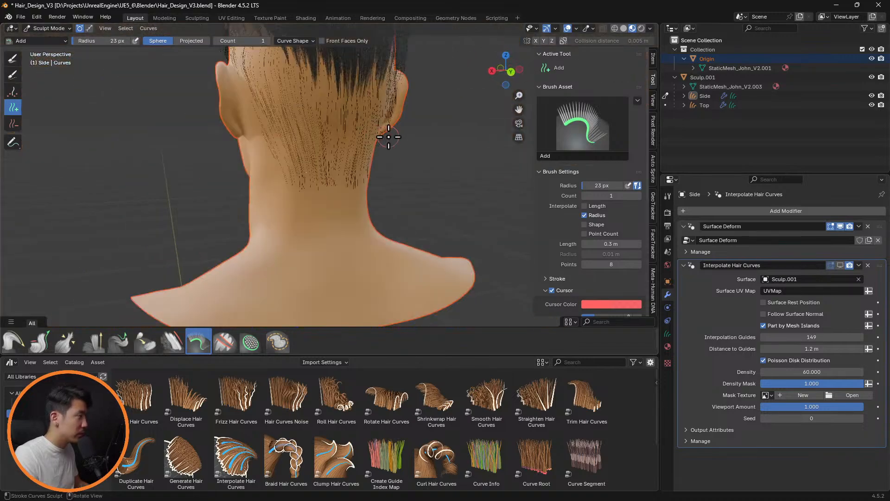
key(Tab)
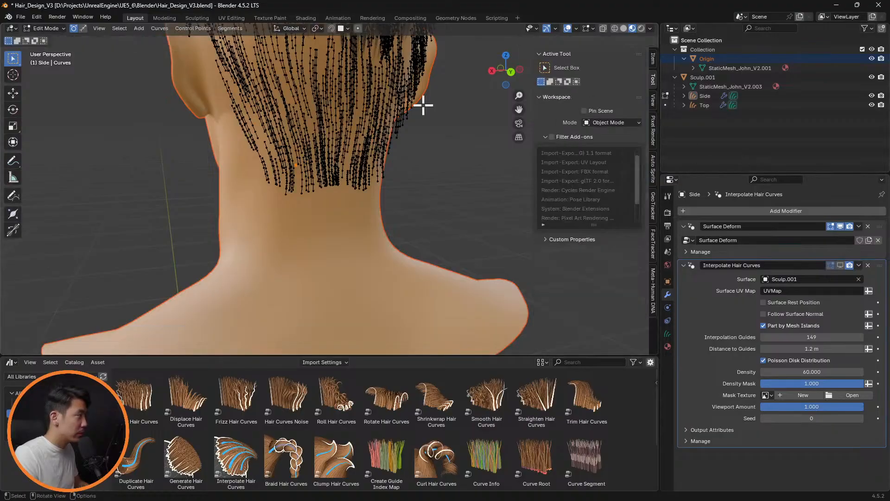
key(Tab)
click(58, 29)
click(57, 39)
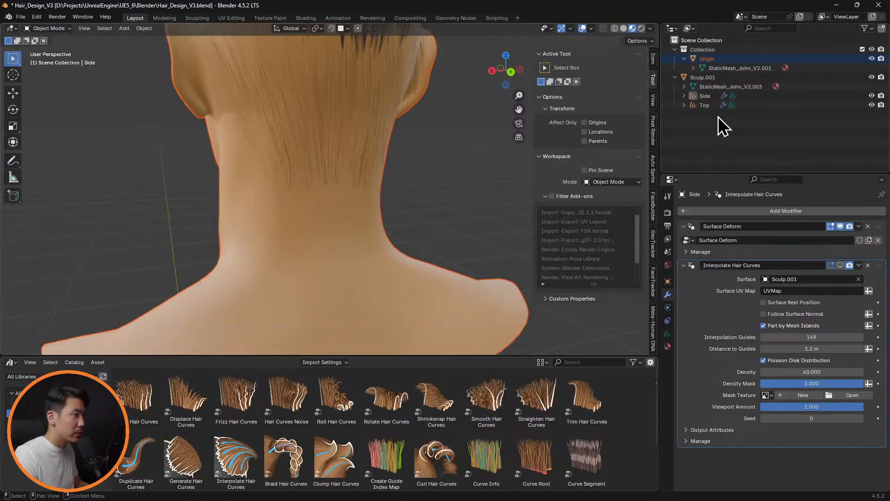
Select the Top hair curves and switch them to Sculpt Mode
click(708, 106)
click(58, 29)
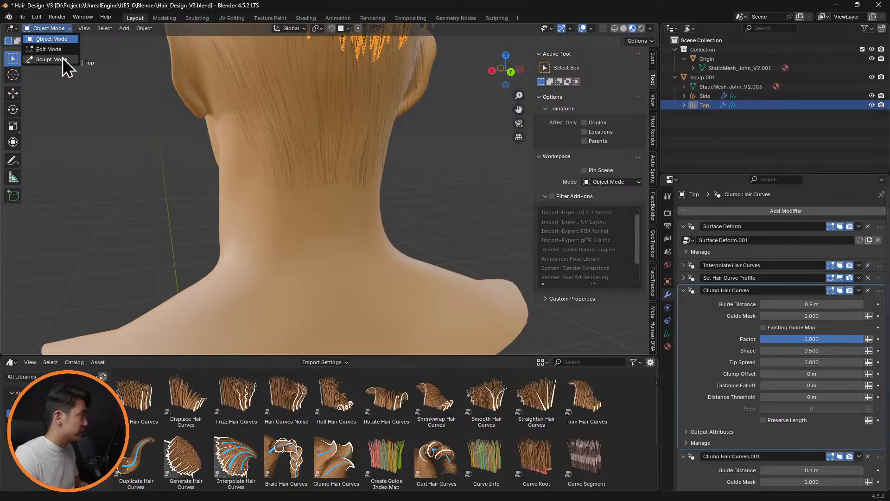
click(456, 133)
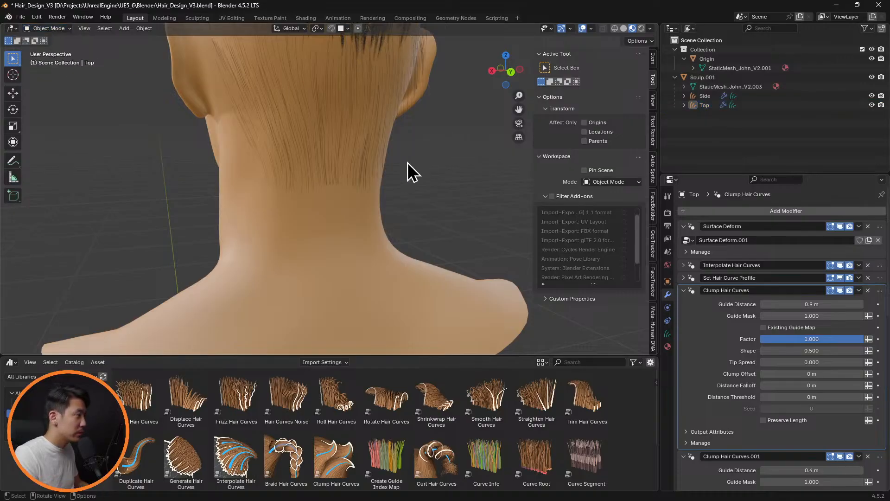
click(714, 106)
click(170, 88)
click(46, 29)
click(57, 59)
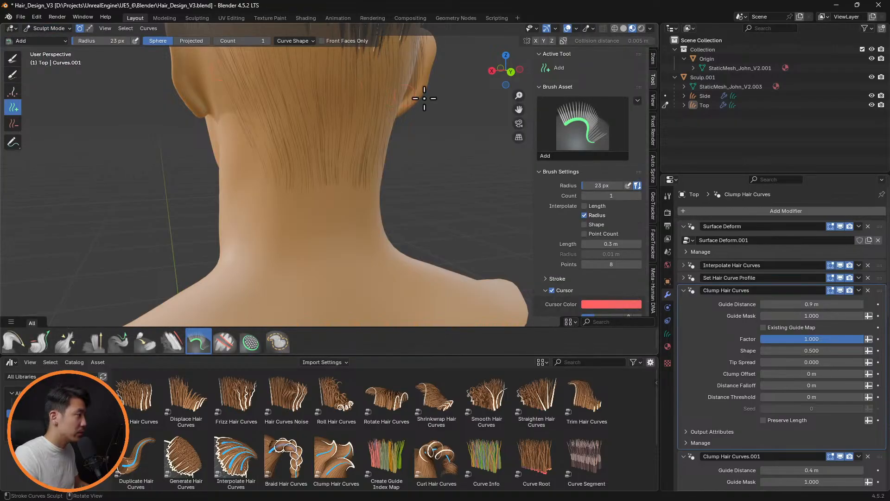
click(705, 106)
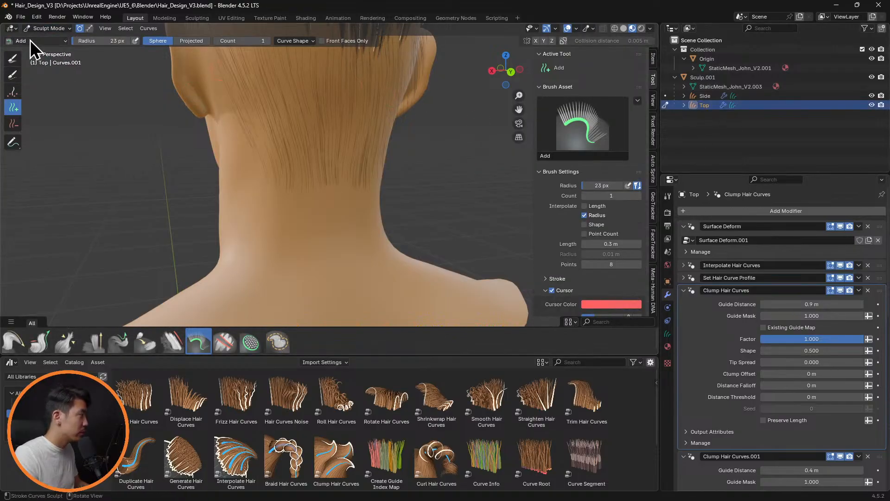
Return to Object Mode, select the Side hair curves and put them in Sculpt Mode
click(46, 28)
click(54, 37)
click(705, 96)
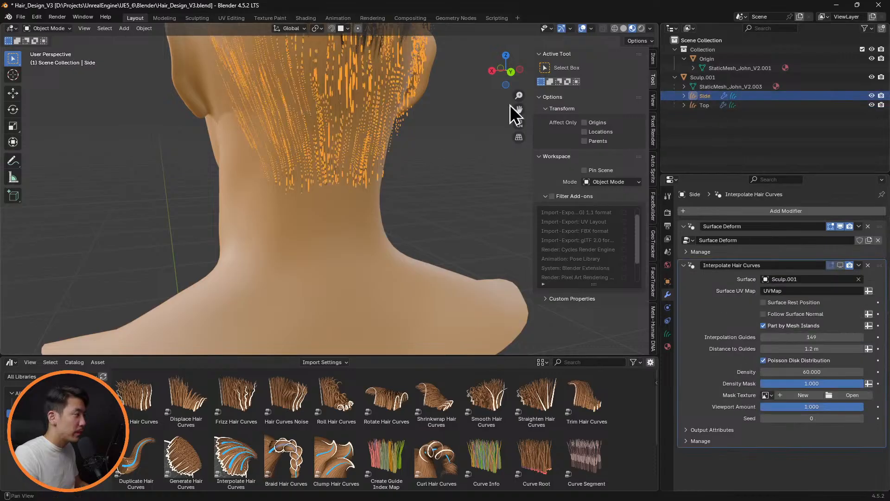
click(71, 59)
Preview the interpolated hair over the nape up close and hide the Interpolate Hair Curves modifier again
scroll(378, 159, up, 5)
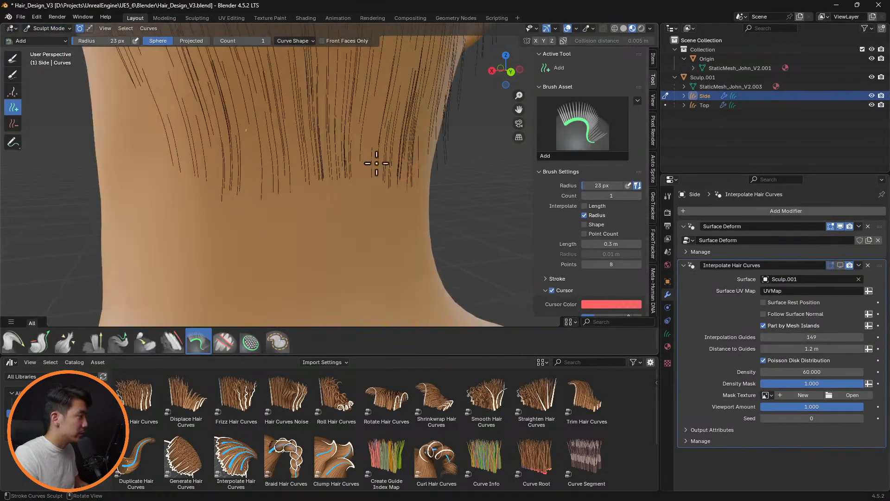
shift+middle_drag(269, 153, 308, 198)
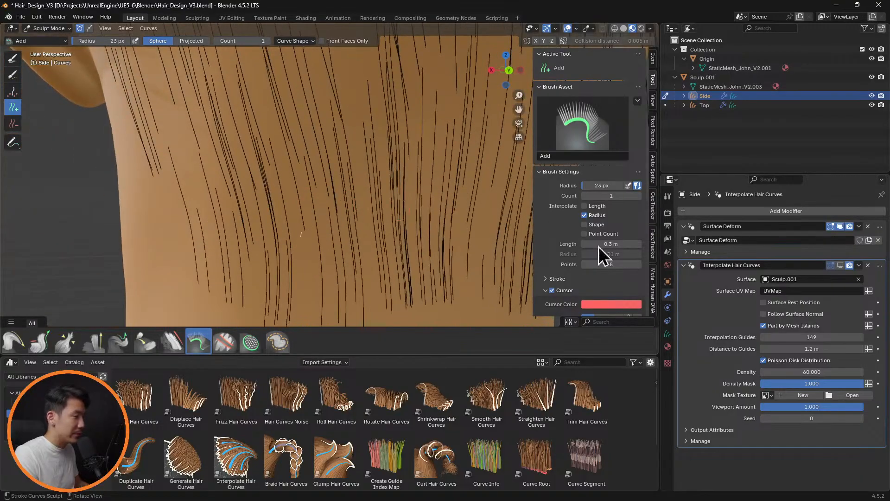
click(840, 266)
middle_drag(362, 229, 408, 226)
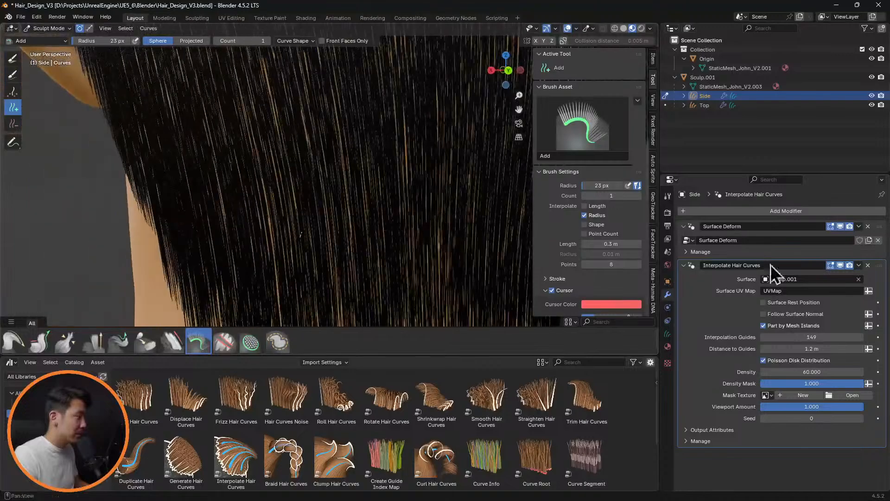
click(840, 265)
Check the nape guide curves from behind and expand the Side hair object in the scene hierarchy
scroll(485, 234, down, 5)
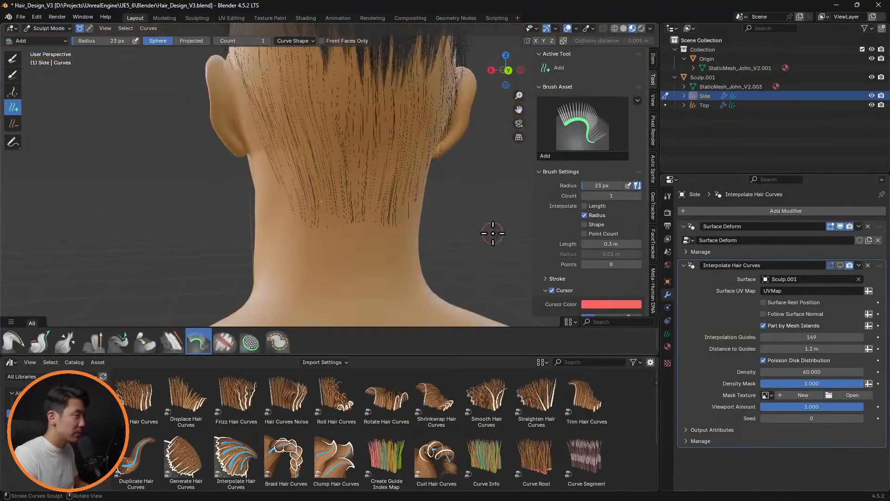
scroll(442, 142, down, 2)
middle_drag(441, 135, 334, 131)
scroll(436, 246, up, 2)
scroll(346, 192, up, 3)
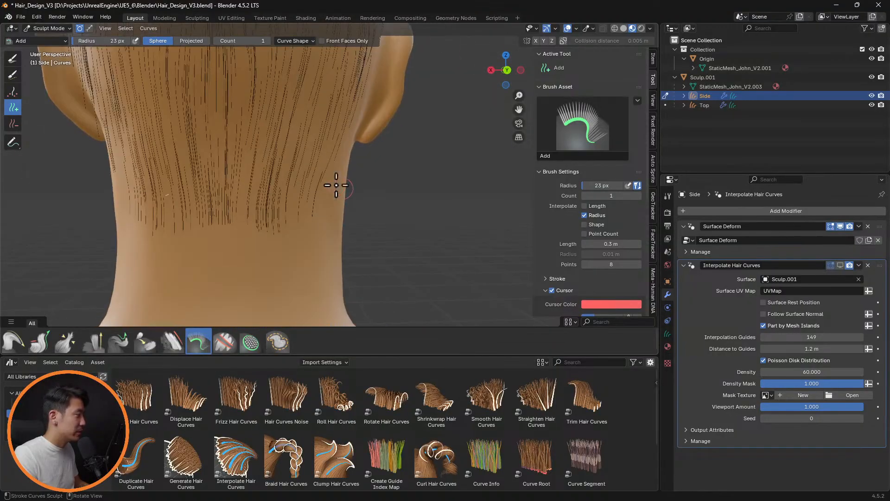
middle_drag(339, 182, 455, 201)
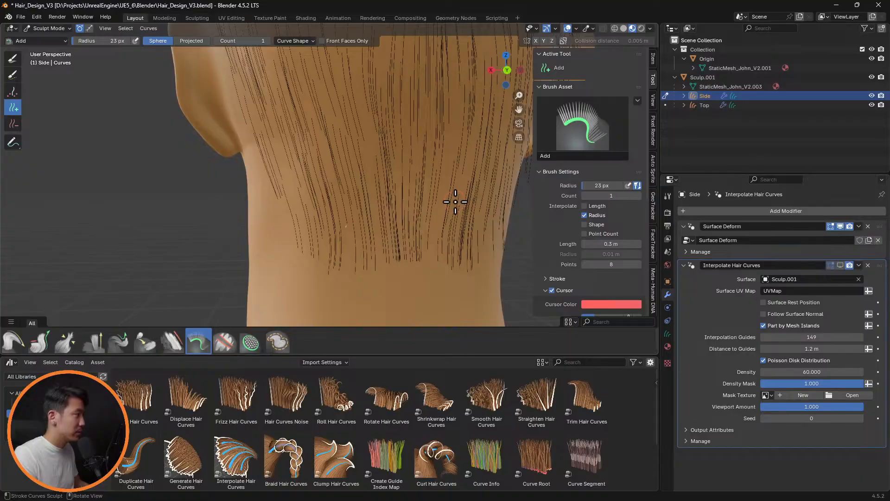
click(684, 96)
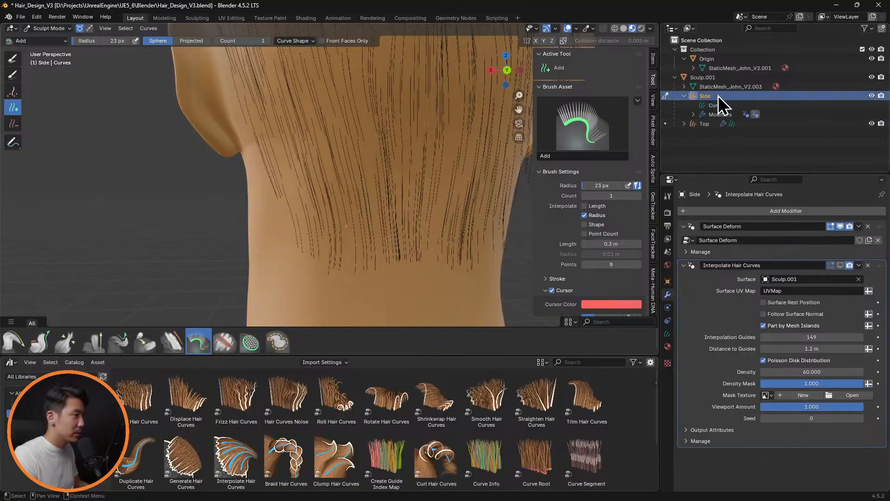
Delete stray guide curves at the nape hairline and add new ones with length, shape and point count interpolated
middle_drag(385, 208, 366, 232)
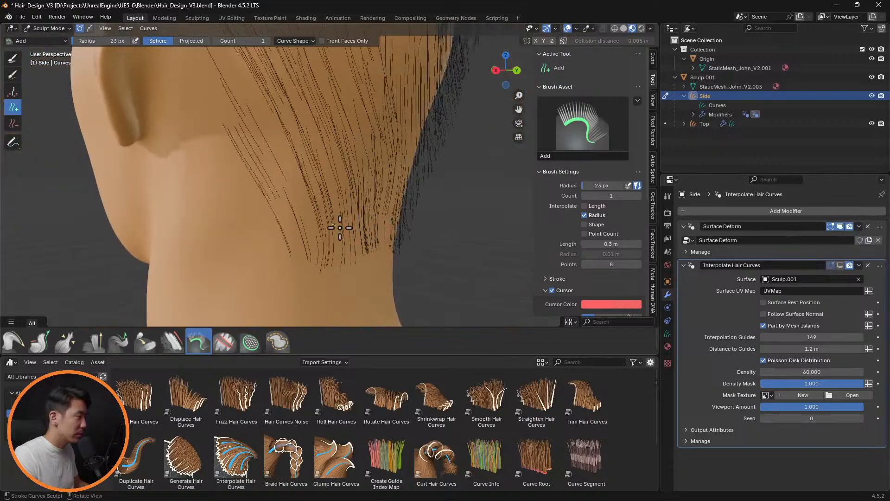
scroll(369, 226, up, 4)
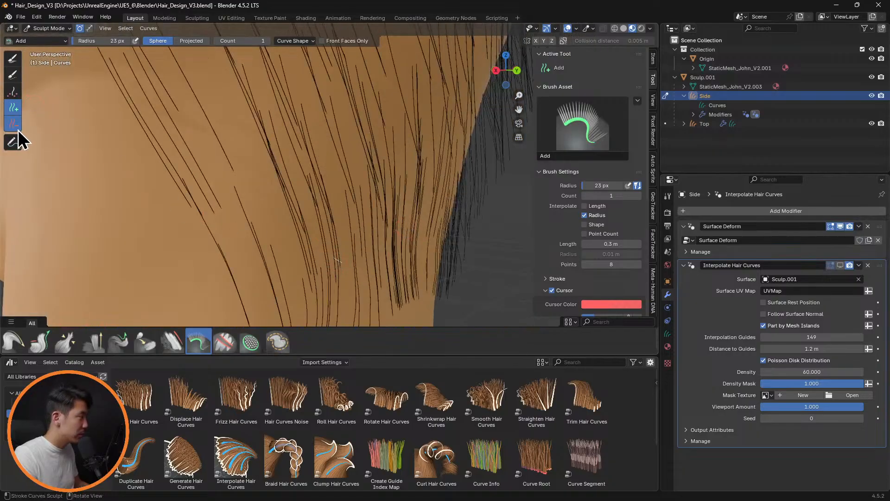
click(16, 127)
drag(347, 262, 360, 269)
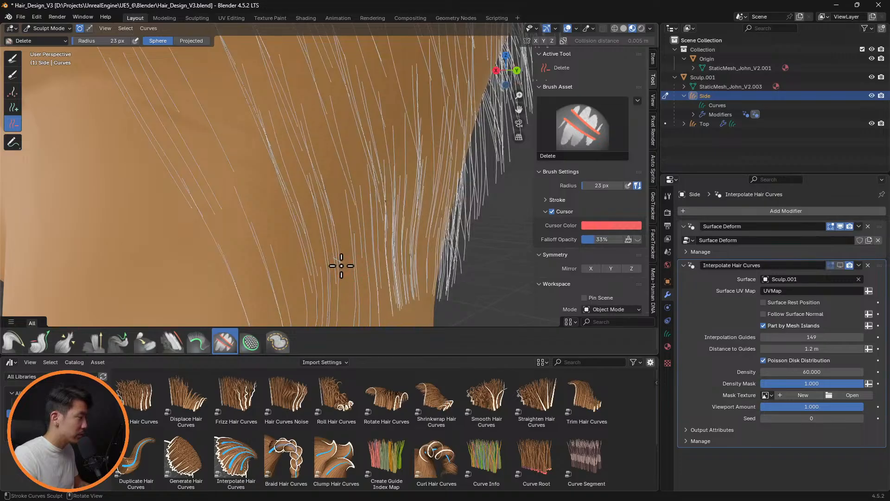
middle_drag(417, 245, 366, 268)
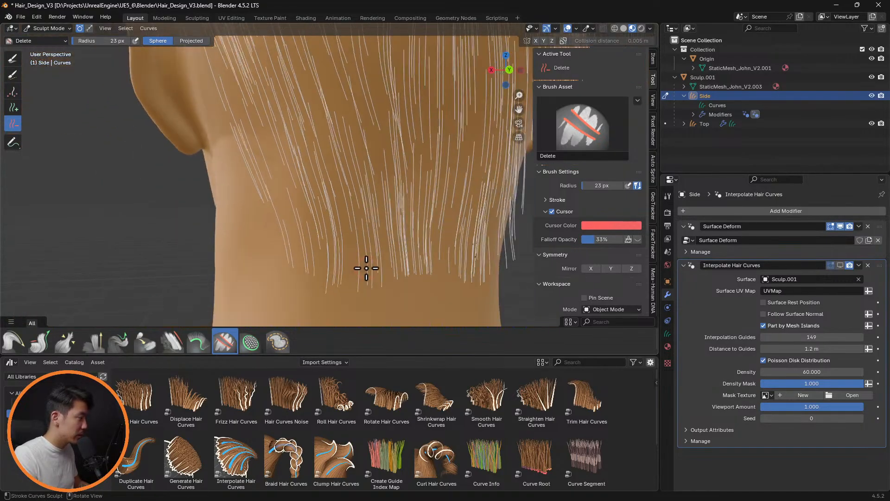
click(13, 108)
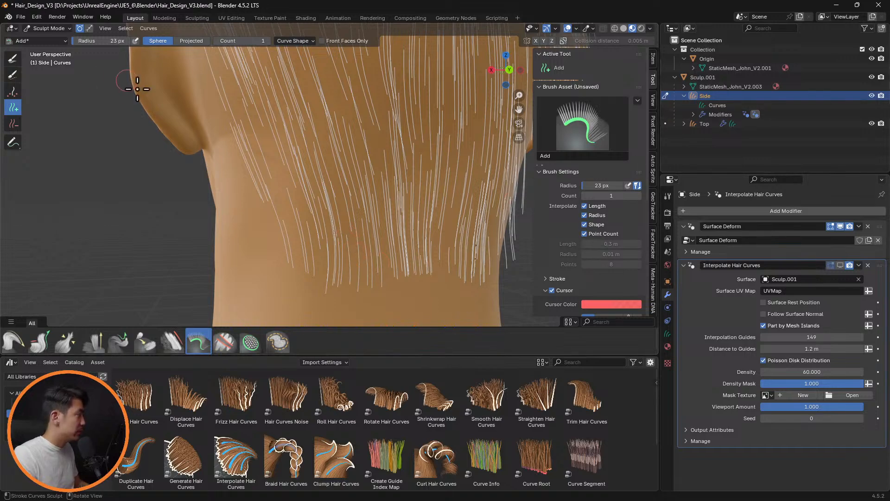
Show the Interpolate Hair Curves modifier, hide the viewport overlays and enable X mirroring while inspecting the nape hairline
click(840, 265)
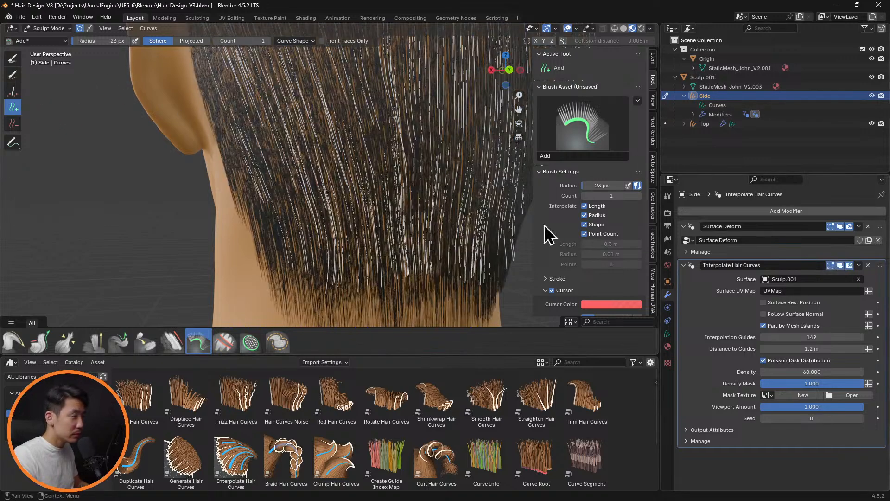
scroll(444, 184, down, 3)
middle_drag(444, 184, 435, 139)
click(569, 30)
middle_drag(472, 108, 515, 72)
scroll(469, 130, up, 5)
scroll(477, 207, up, 4)
shift+middle_drag(478, 207, 340, 167)
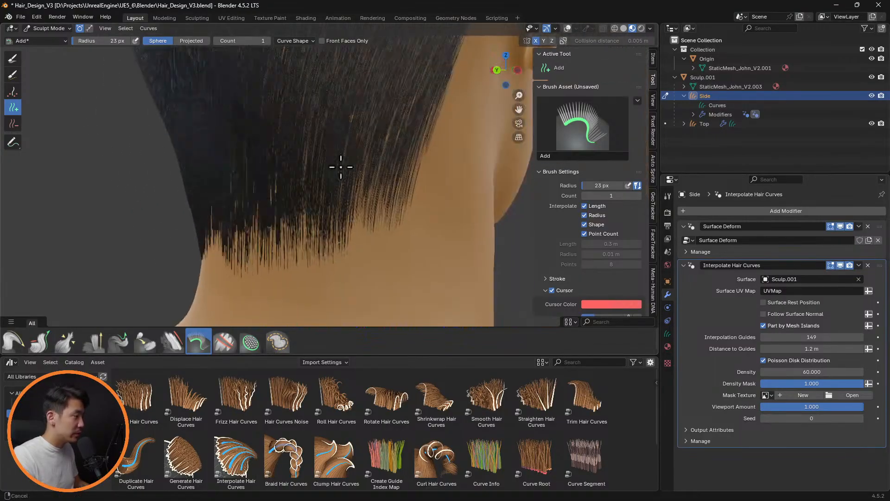
Show the overlays again and comb the nape guide curves behind the ear with the Comb brush
click(13, 341)
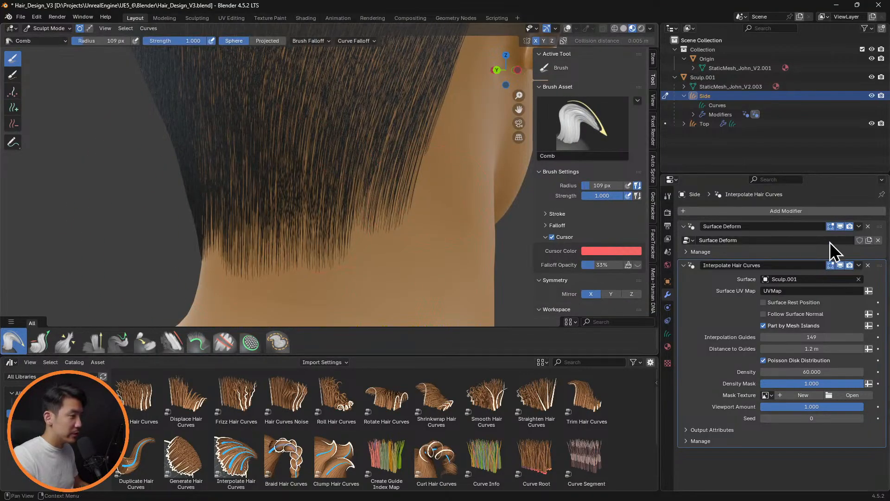
click(568, 28)
mouse_move(388, 181)
mouse_down()
mouse_move(353, 185)
mouse_move(372, 148)
mouse_move(335, 194)
mouse_up()
scroll(335, 194, down, 4)
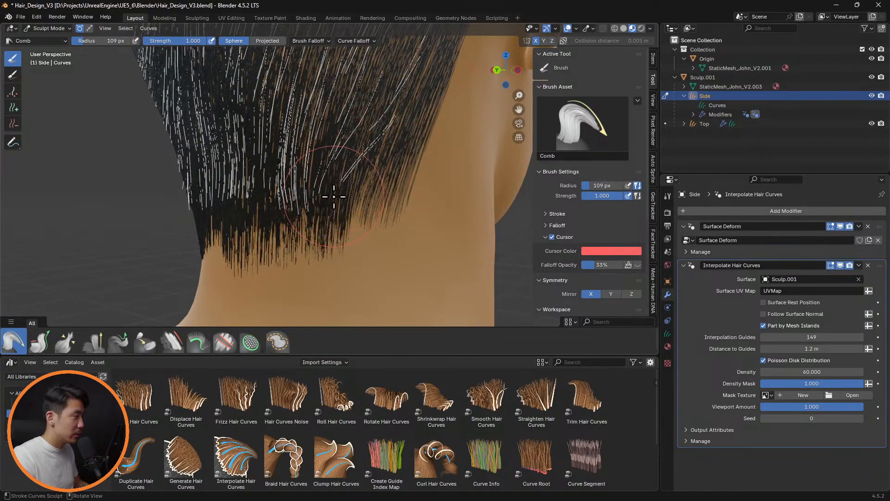
Lengthen the sideburn guide curves in front of the ear with the Grow/Shrink brush
middle_drag(461, 174, 383, 243)
scroll(383, 243, up, 6)
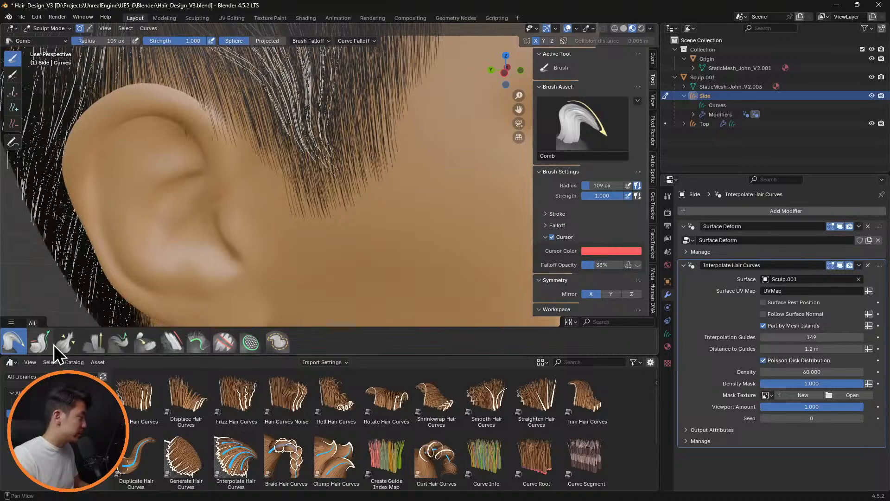
click(52, 344)
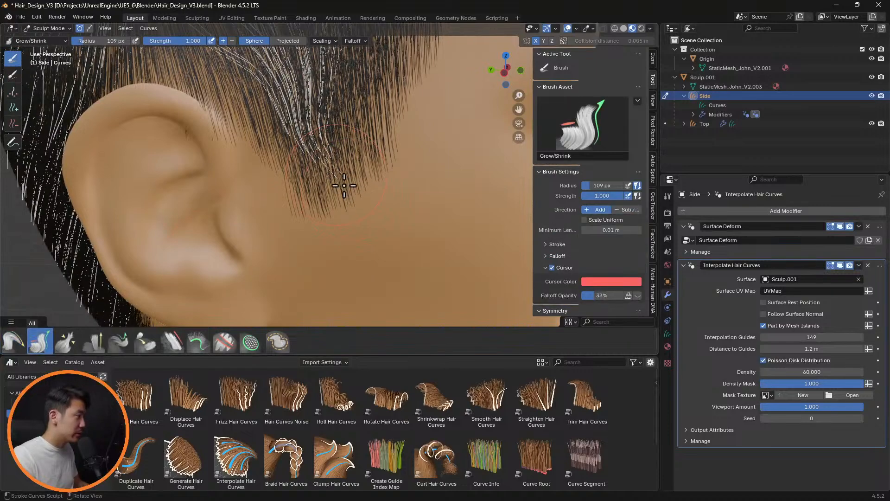
mouse_move(344, 185)
mouse_down()
mouse_move(344, 207)
mouse_move(404, 248)
mouse_up()
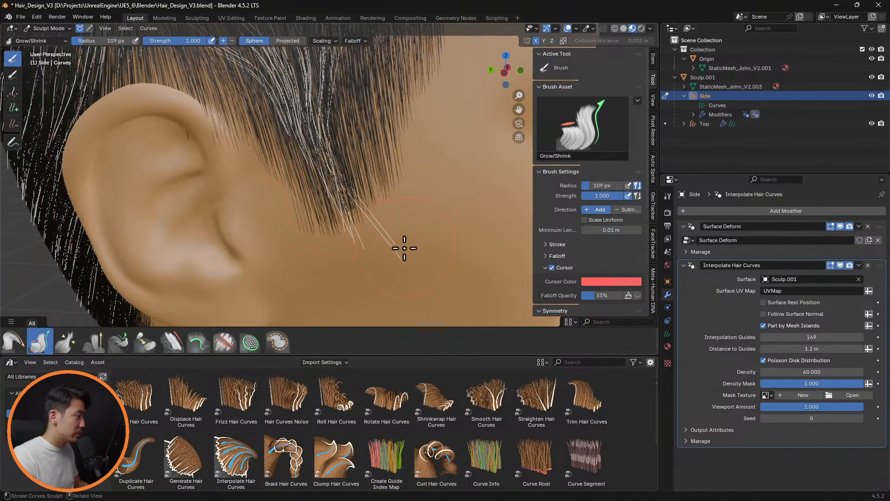
Comb the lengthened sideburn curves down and forward towards the cheek
click(12, 342)
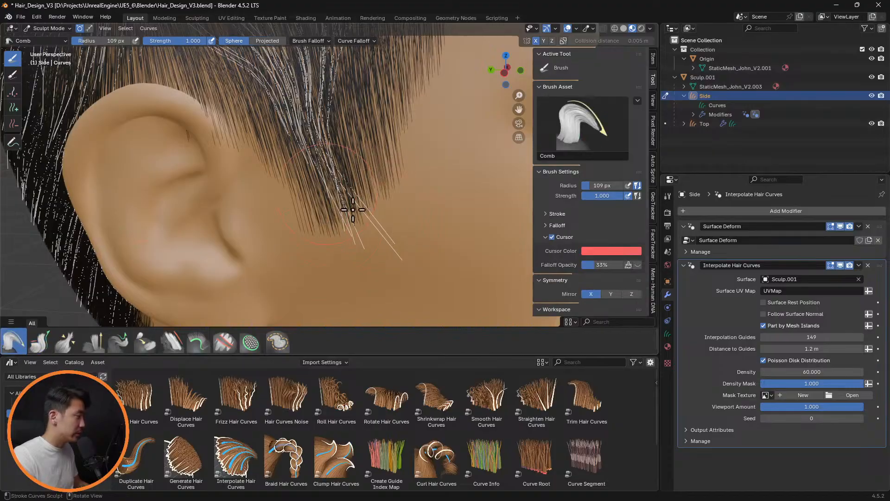
mouse_move(325, 184)
mouse_down()
mouse_move(395, 246)
mouse_move(439, 245)
mouse_up()
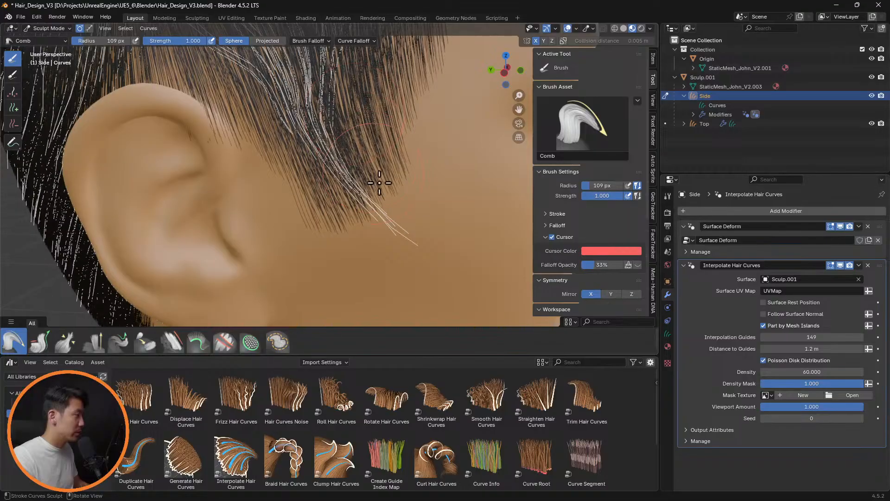
scroll(421, 223, down, 8)
scroll(422, 218, up, 4)
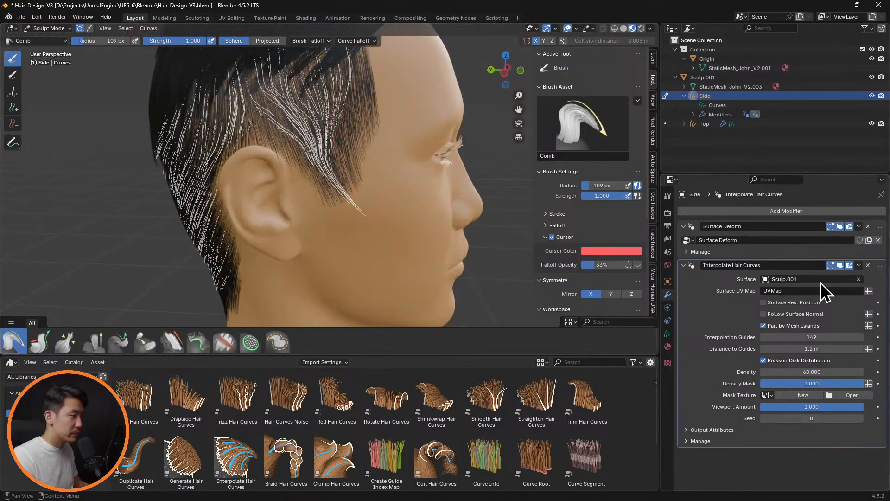
Inspect the sideburn guide curves up close with the Interpolate Hair Curves modifier hidden, and show the modifier again
click(830, 266)
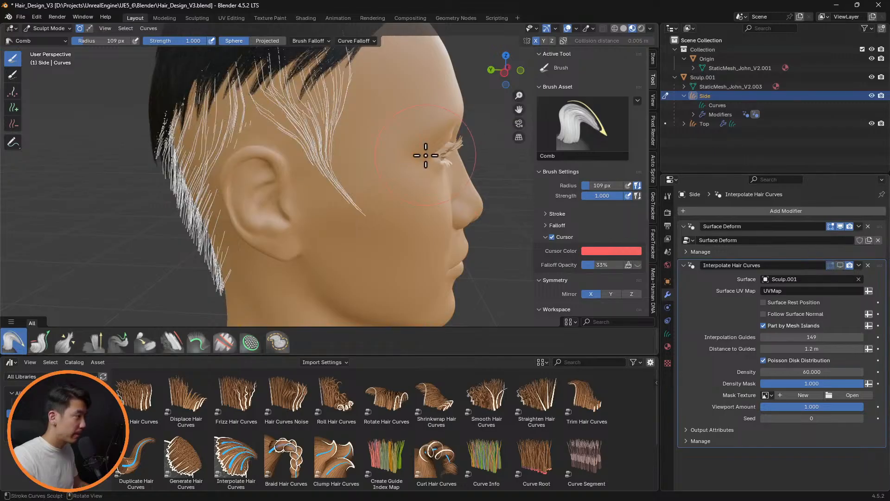
scroll(425, 156, up, 10)
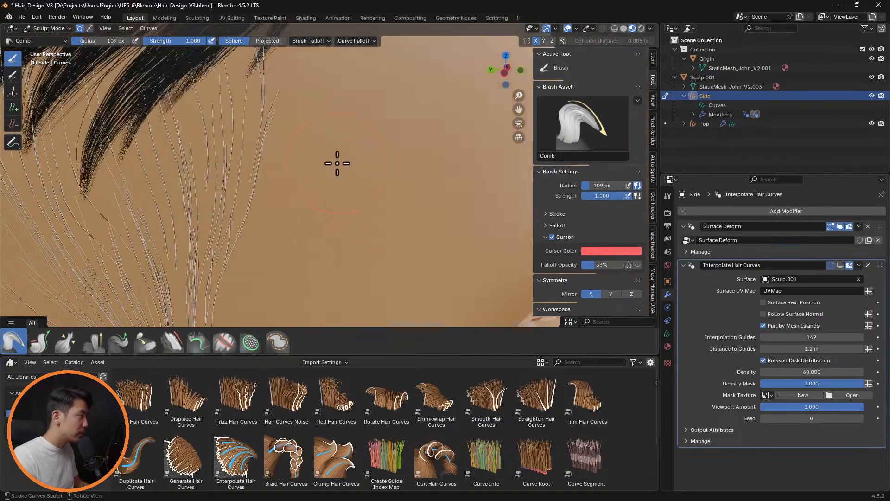
scroll(343, 185, down, 3)
mouse_move(338, 196)
shift+middle_down()
mouse_move(392, 147)
mouse_move(447, 213)
mouse_move(434, 210)
shift+middle_up()
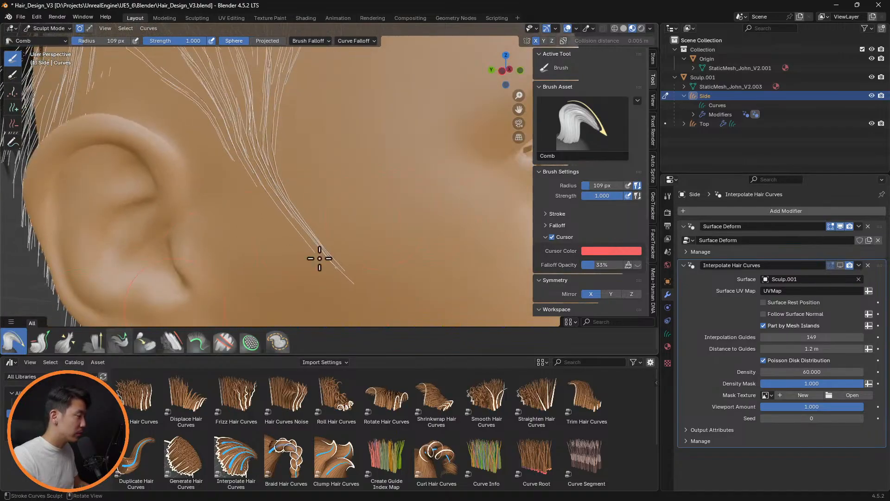
click(841, 266)
middle_drag(371, 204, 399, 204)
scroll(388, 205, up, 7)
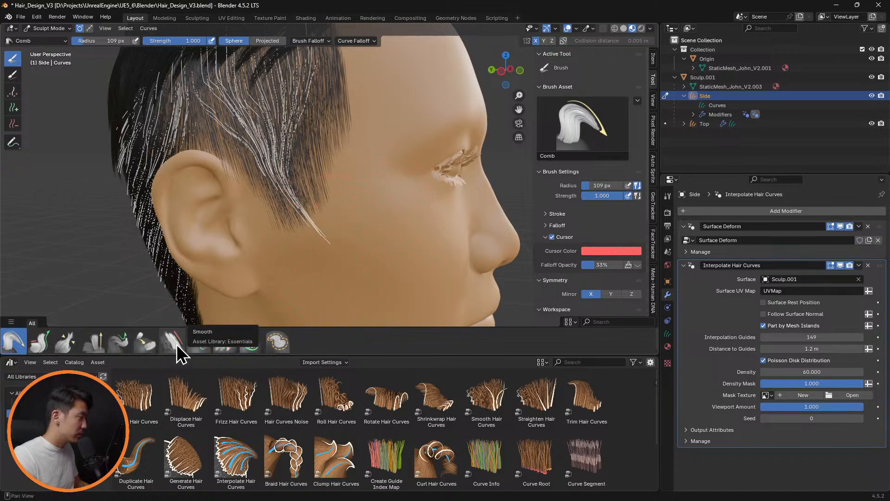
Draw the tips of the opposite sideburn down and forward with the Pull Tips brush
click(122, 342)
mouse_move(330, 239)
mouse_down()
mouse_move(360, 264)
mouse_move(343, 262)
mouse_move(366, 257)
mouse_up()
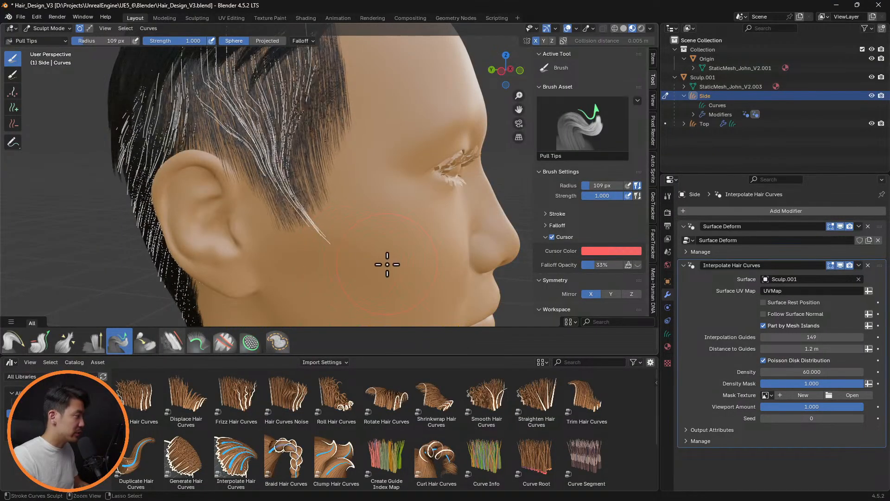
middle_drag(374, 255, 263, 201)
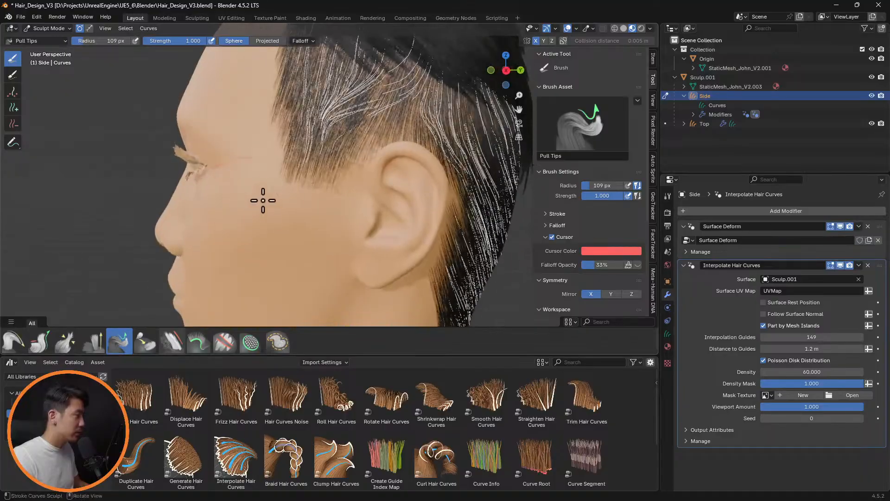
drag(311, 159, 286, 195)
mouse_move(286, 195)
middle_down()
mouse_move(288, 213)
mouse_move(403, 216)
mouse_move(302, 215)
mouse_move(311, 211)
mouse_move(302, 221)
mouse_move(314, 213)
mouse_move(419, 216)
mouse_move(401, 220)
mouse_move(358, 215)
mouse_move(457, 213)
mouse_move(225, 203)
mouse_move(328, 203)
mouse_move(320, 211)
middle_up()
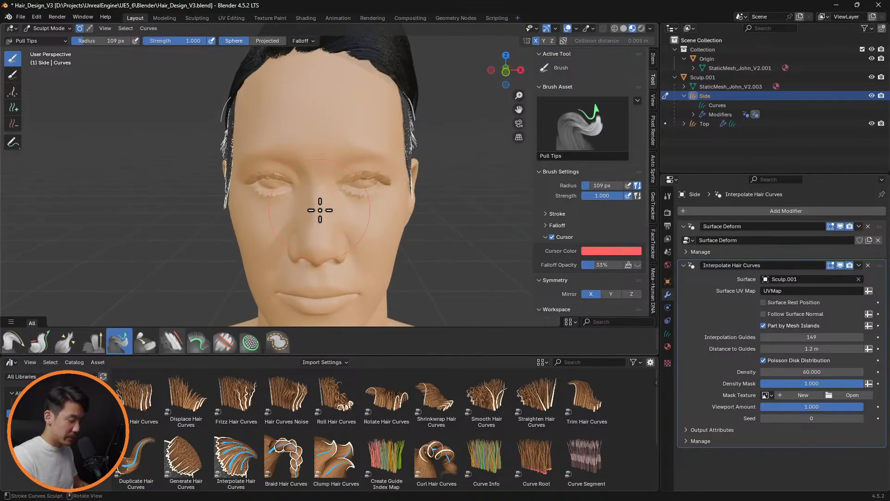
Set the Pull Tips brush radius to 77 px and adjust the sideburn tips while comparing the left and right side views
key(ctrl+KP_3)
key(KP_3)
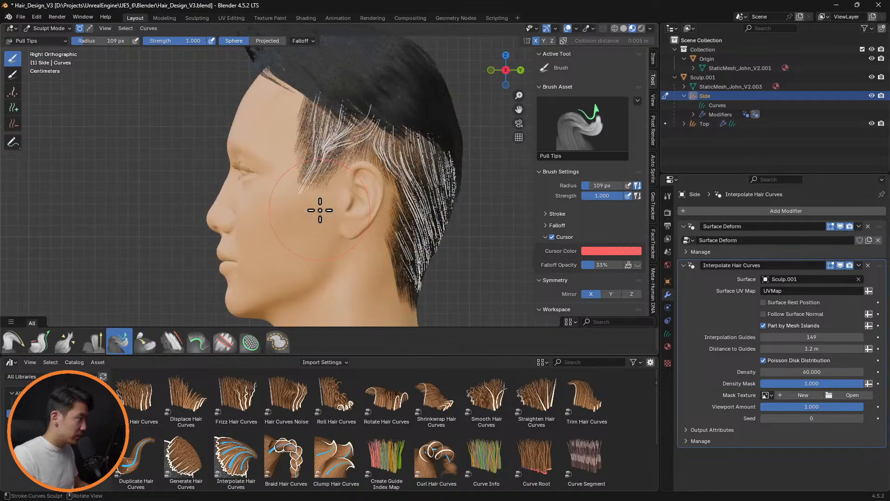
key(ctrl+KP_3)
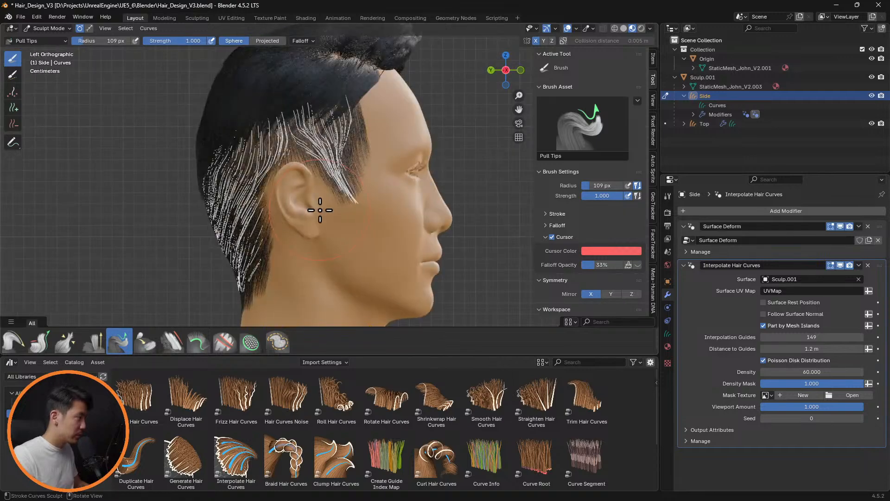
key(KP_3)
key(f)
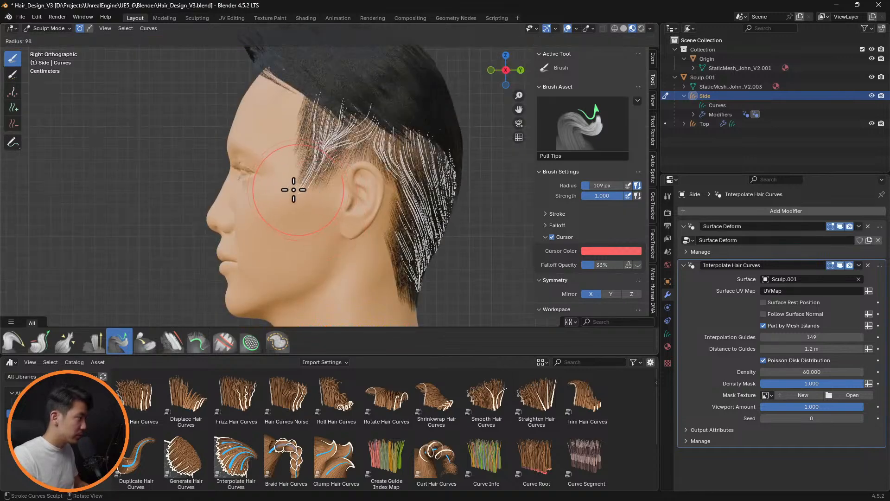
click(281, 188)
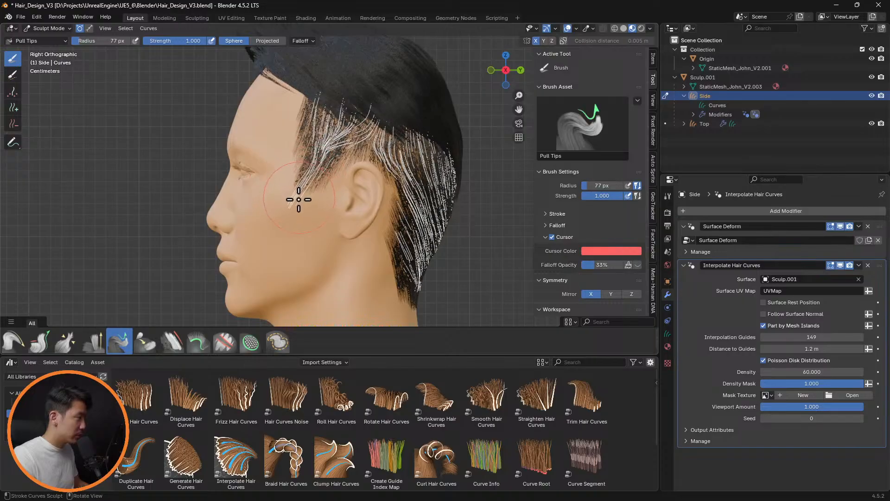
key(ctrl+KP_3)
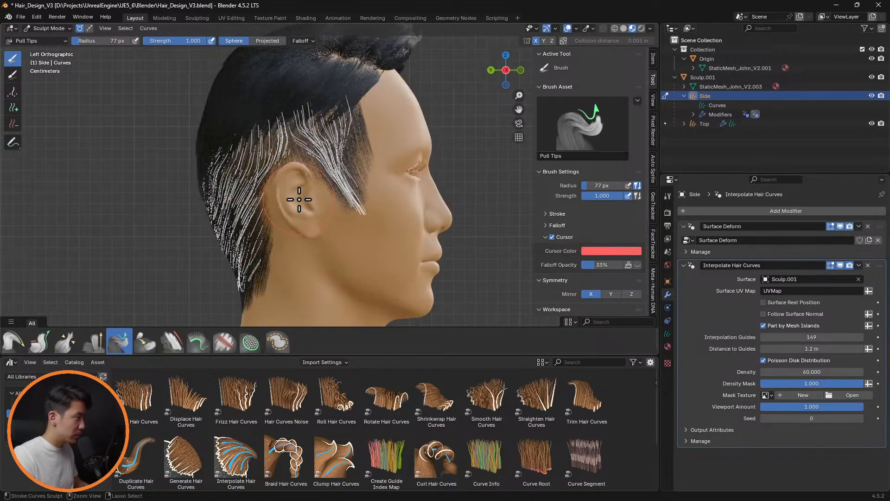
key(KP_3)
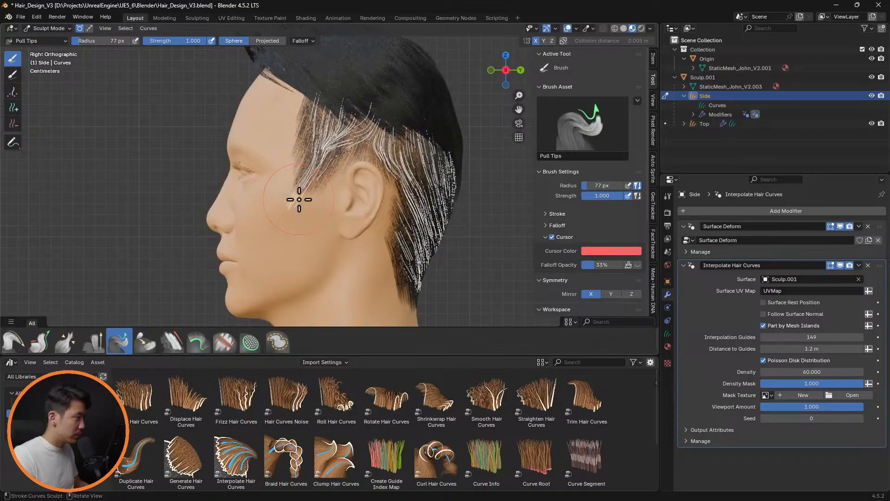
key(ctrl+KP_3)
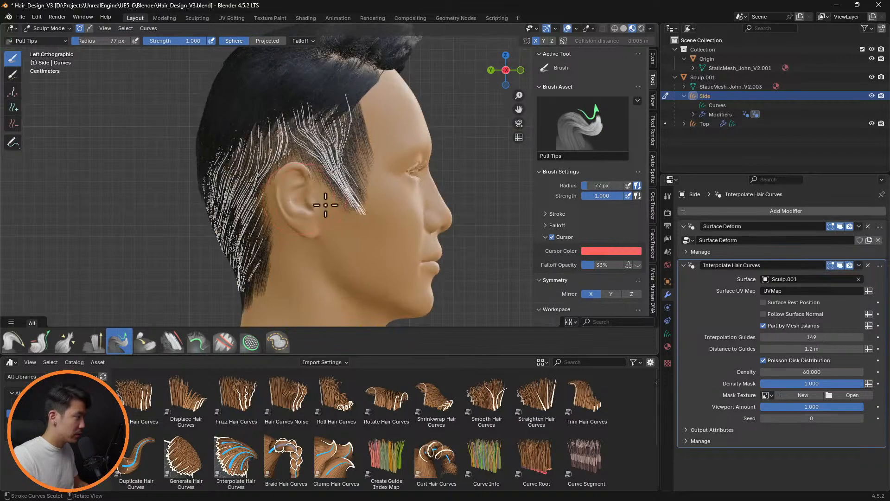
drag(365, 209, 355, 199)
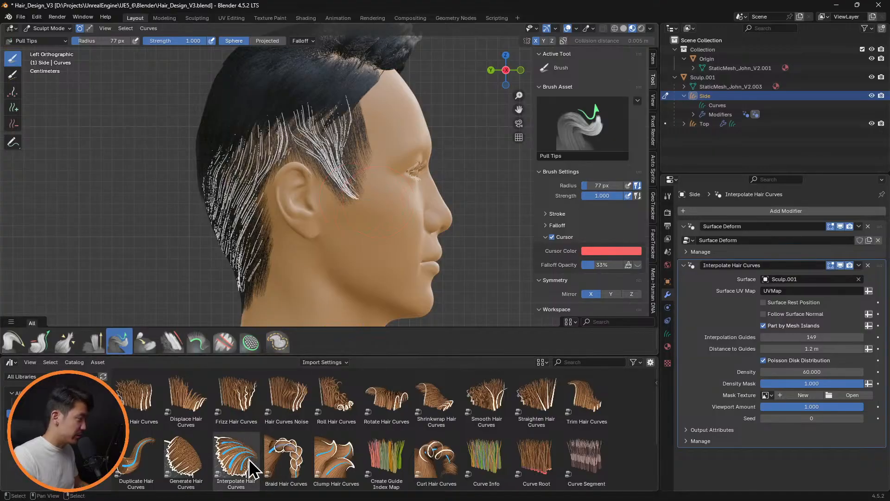
Add a Clump Hair Curves modifier to the Side hair and disable its Existing Guide Map option
drag(352, 458, 344, 174)
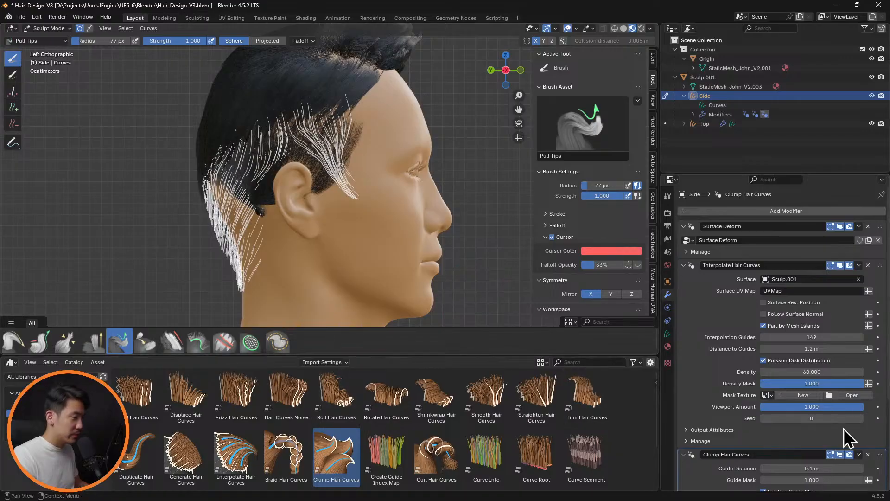
scroll(803, 402, down, 5)
click(764, 399)
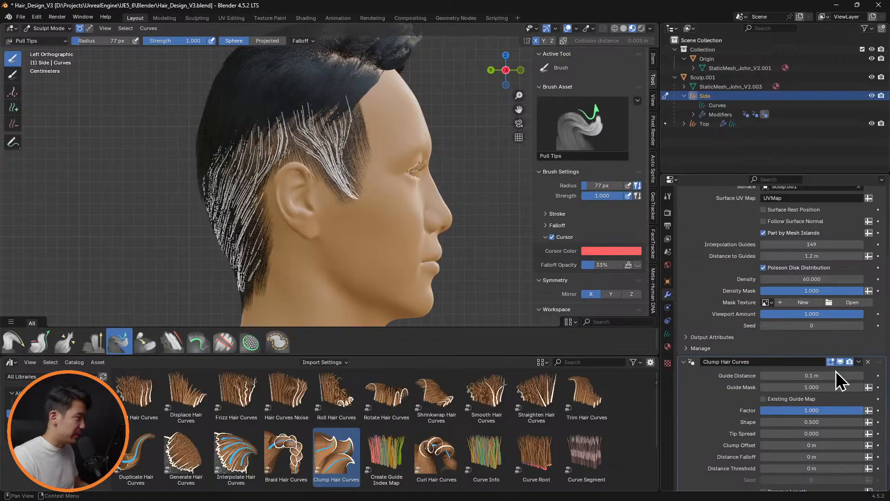
Set the clump Guide Distance to 0.4 m and check the side hair with the viewport overlays hidden
drag(864, 380, 862, 378)
click(863, 377)
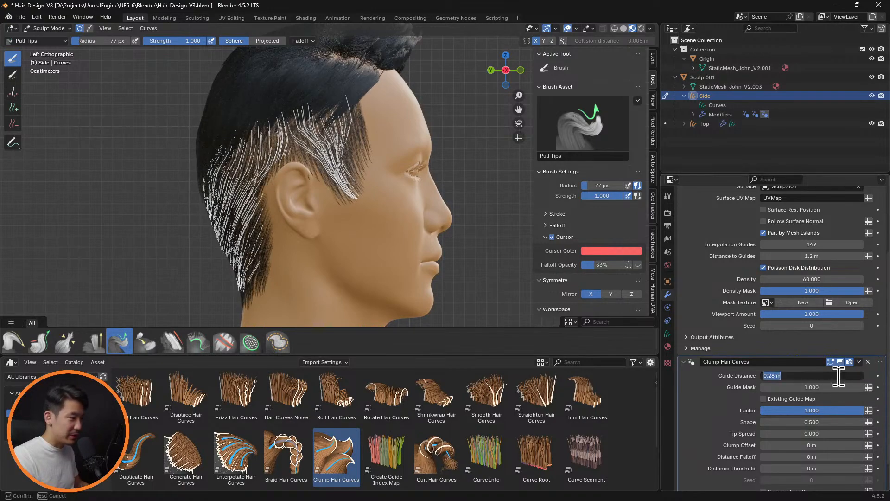
key(Return)
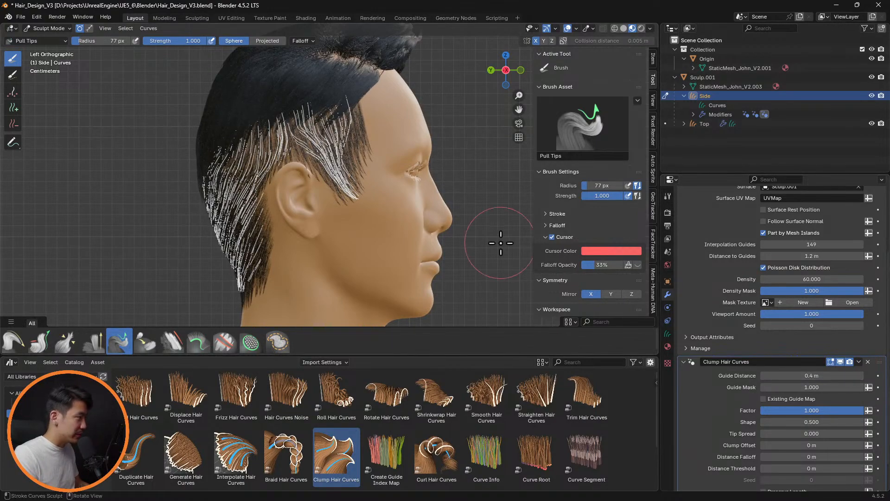
middle_drag(495, 242, 370, 233)
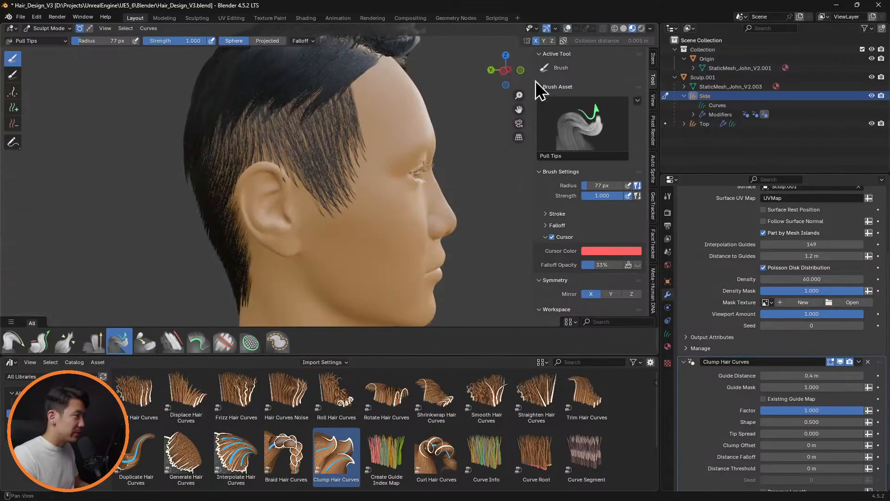
Try a clump Guide Distance of 0.2 m on the side hair and check it from both sides of the head
mouse_move(459, 193)
middle_down()
mouse_move(454, 185)
mouse_move(469, 199)
mouse_move(430, 199)
mouse_move(419, 208)
mouse_move(435, 201)
middle_up()
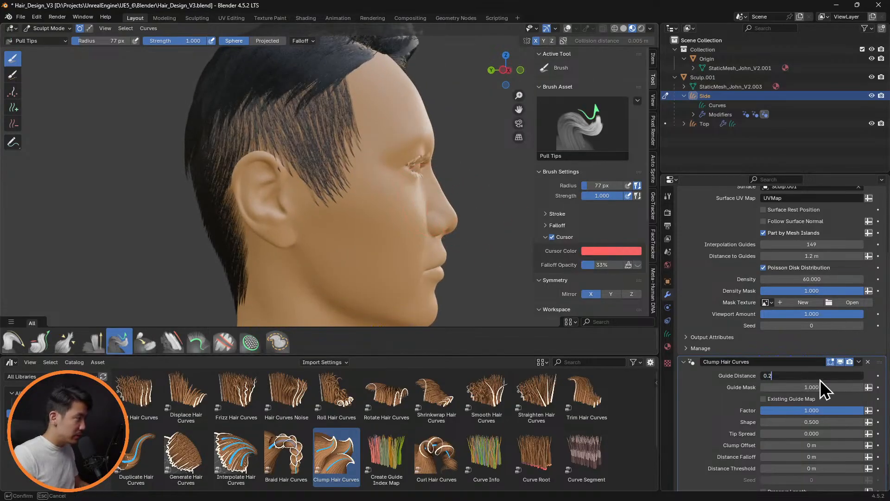
middle_drag(457, 206, 459, 232)
scroll(443, 230, up, 3)
scroll(441, 229, down, 4)
middle_drag(478, 185, 449, 215)
scroll(449, 215, up, 4)
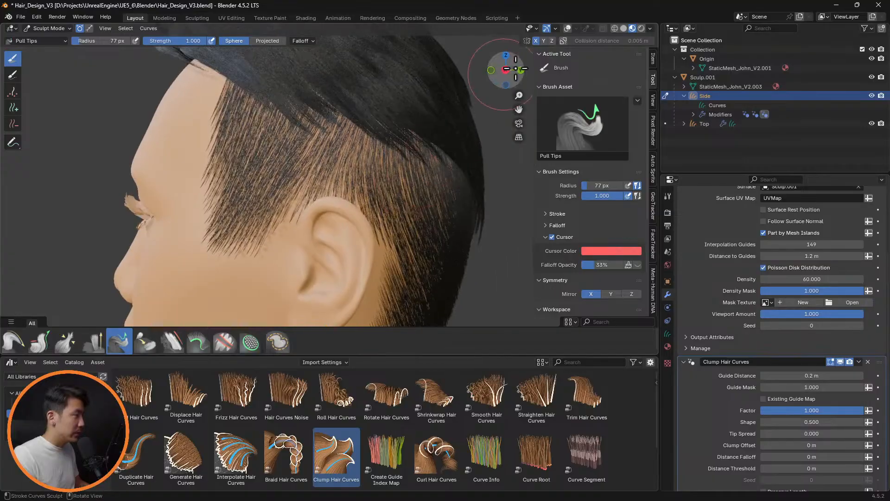
Show the viewport overlays and compare the hair around the ear with the Clump Hair Curves modifier hidden and shown in the viewport
click(568, 29)
scroll(372, 233, up, 3)
mouse_move(373, 233)
middle_down()
mouse_move(379, 246)
mouse_move(405, 227)
mouse_move(371, 235)
mouse_move(371, 256)
mouse_move(378, 186)
mouse_move(358, 199)
mouse_move(370, 191)
middle_up()
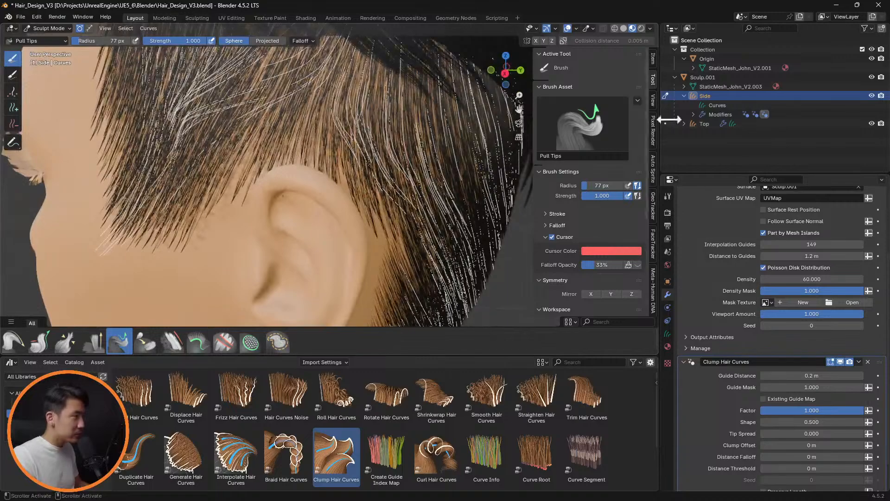
click(840, 361)
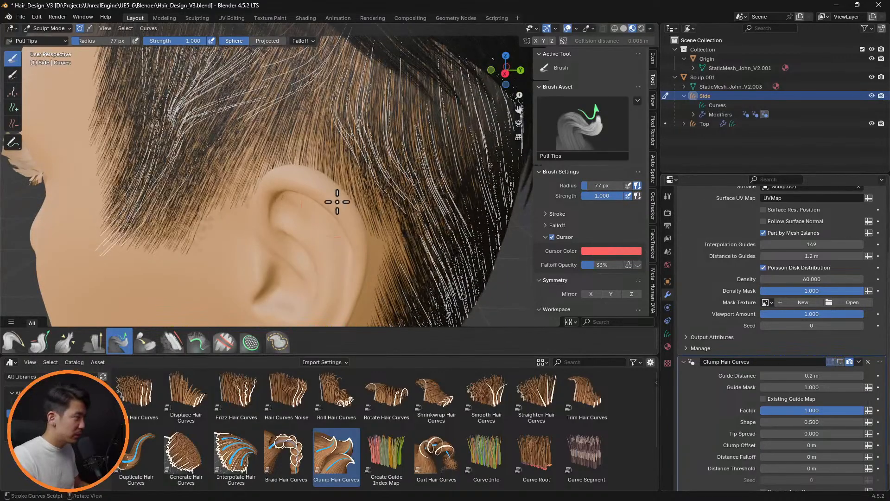
click(841, 363)
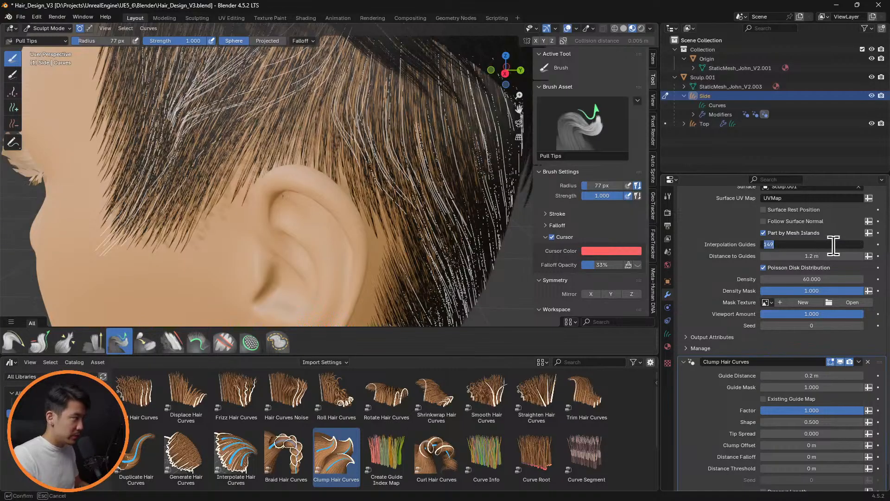
Try Interpolation Guides values of 50 and 20 for the side hair
key(Return)
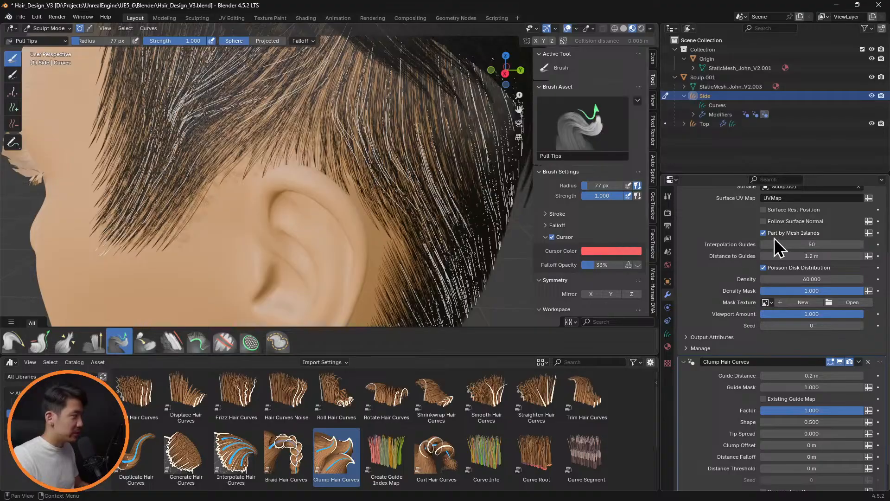
key(Return)
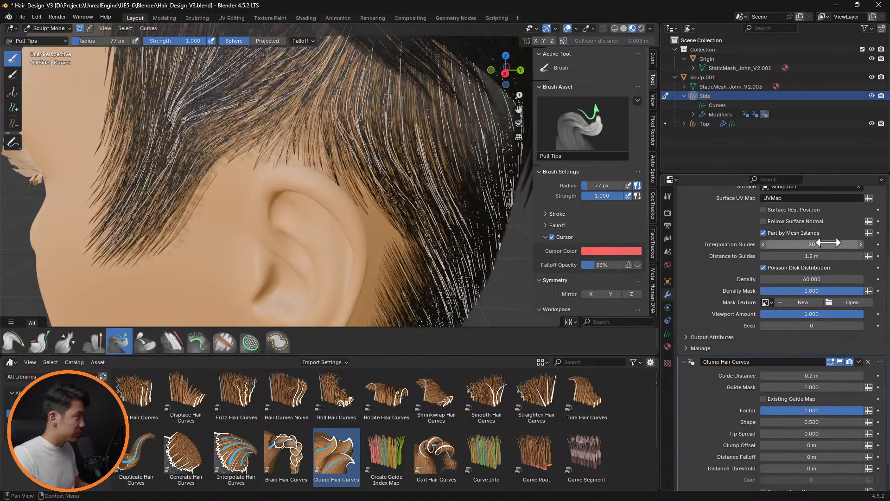
middle_drag(472, 202, 371, 184)
scroll(311, 213, up, 4)
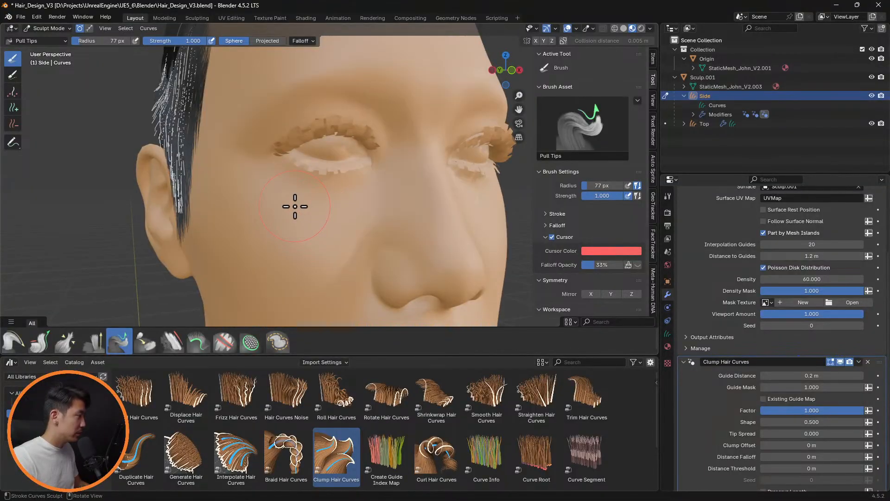
Inspect the sideburn from the front and side, and adjust its tips with the Pull Tips brush
scroll(295, 206, down, 3)
scroll(378, 234, up, 5)
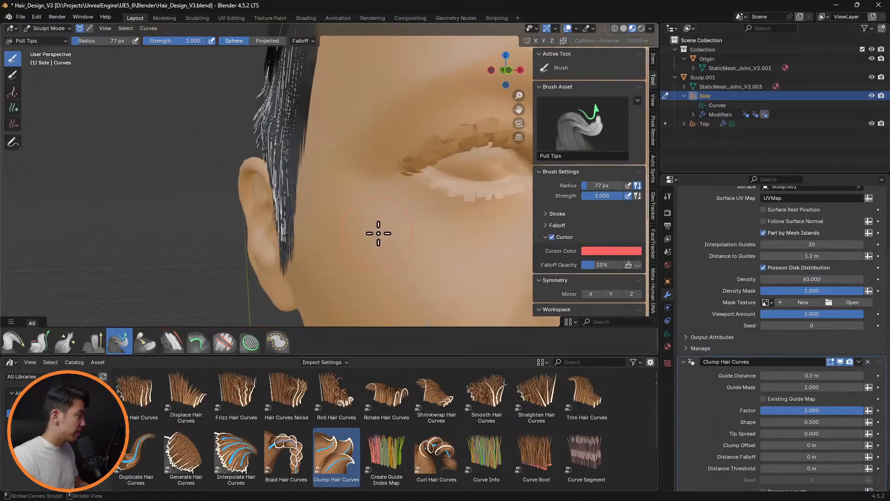
mouse_move(379, 233)
middle_down()
mouse_move(507, 215)
mouse_move(519, 227)
mouse_move(453, 225)
mouse_move(477, 249)
mouse_move(497, 243)
mouse_move(407, 256)
mouse_move(377, 248)
middle_up()
scroll(454, 224, down, 5)
scroll(453, 224, up, 2)
scroll(441, 236, up, 4)
middle_drag(435, 236, 343, 243)
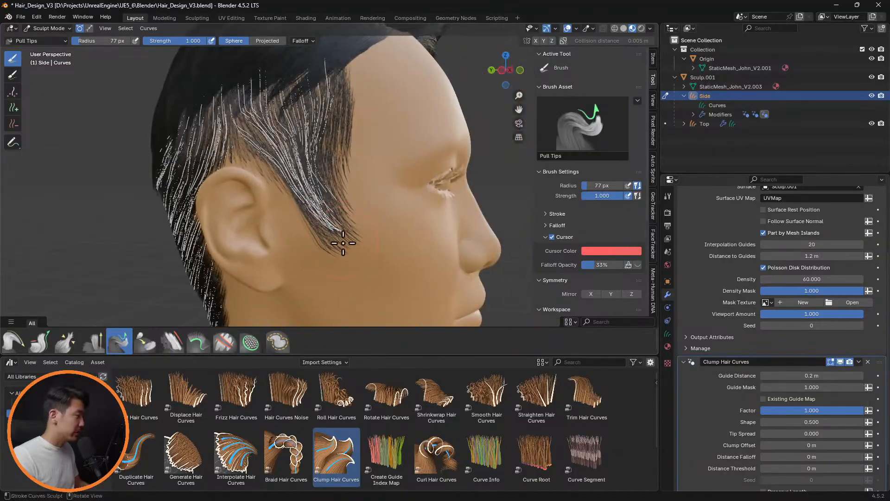
click(8, 342)
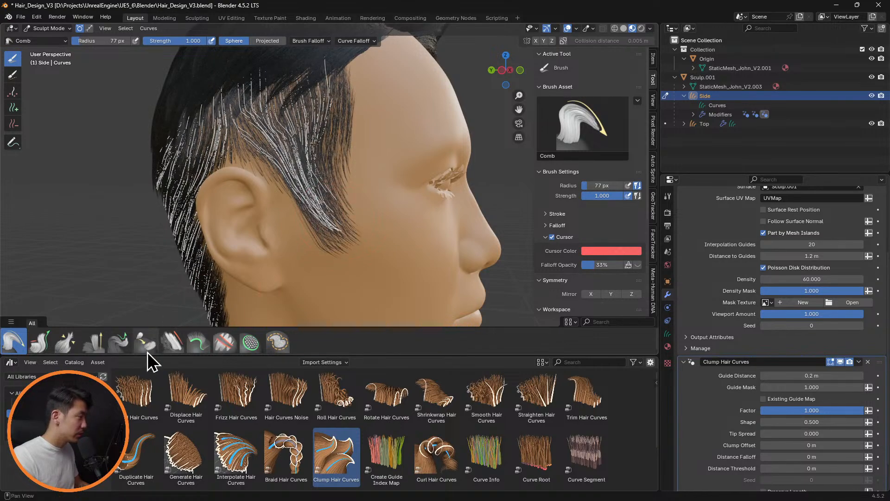
click(122, 344)
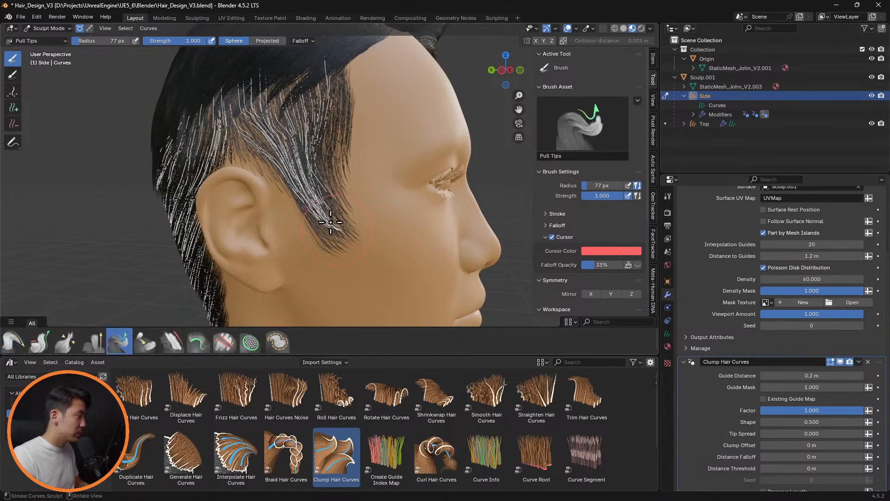
mouse_move(334, 228)
mouse_down()
mouse_move(328, 207)
mouse_move(365, 211)
mouse_move(284, 254)
mouse_up()
Shorten the sideburn tips with the Grow/Shrink brush and compare the left and right side views
click(40, 343)
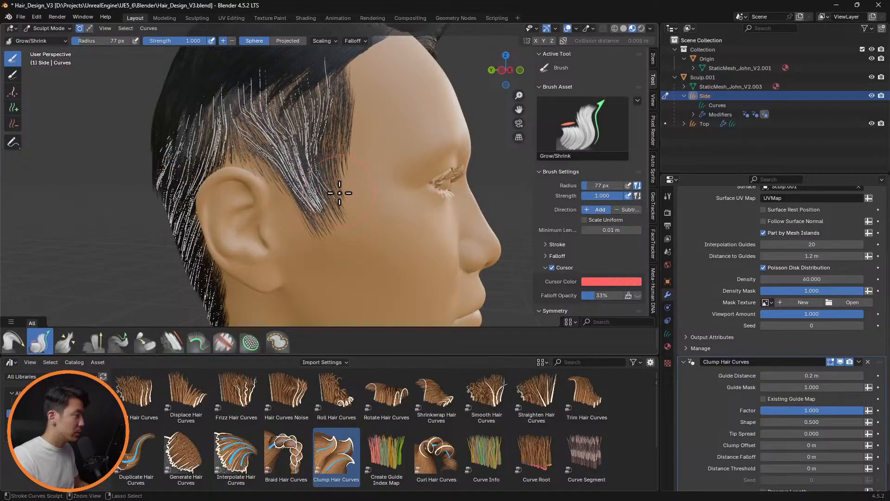
middle_drag(340, 202, 308, 198)
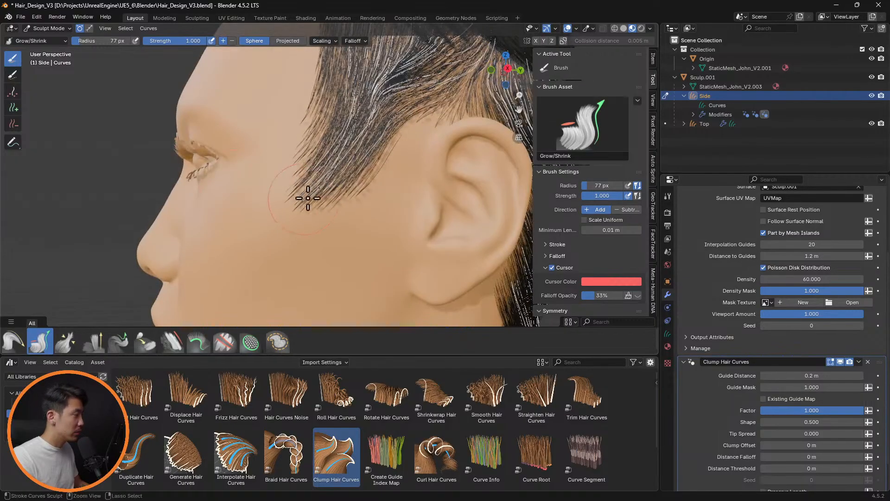
scroll(294, 208, down, 6)
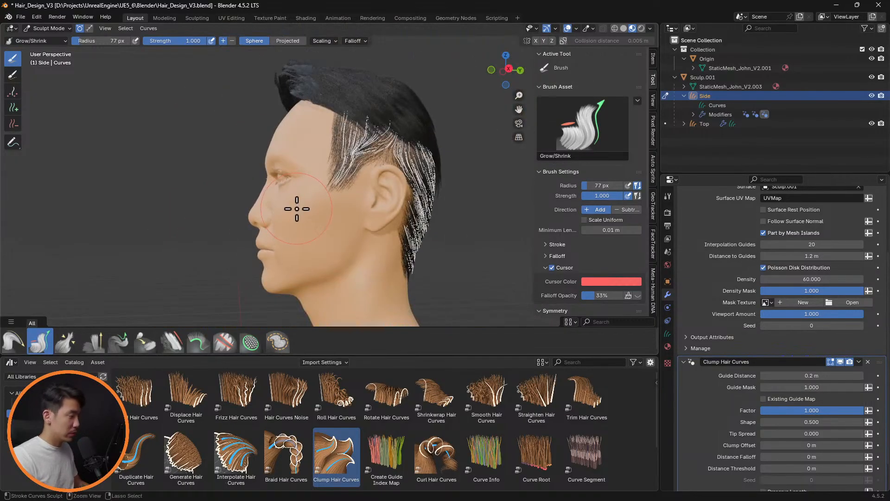
key(ctrl+KP_3)
key(KP_3)
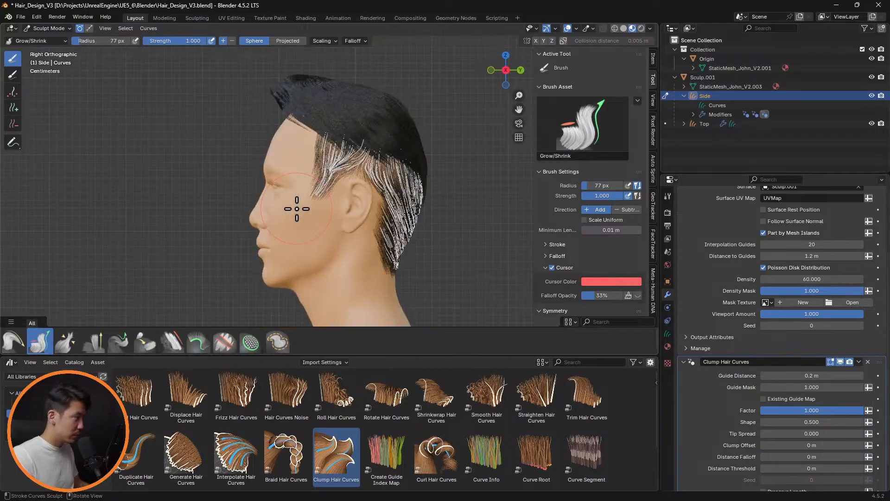
key(ctrl+KP_3)
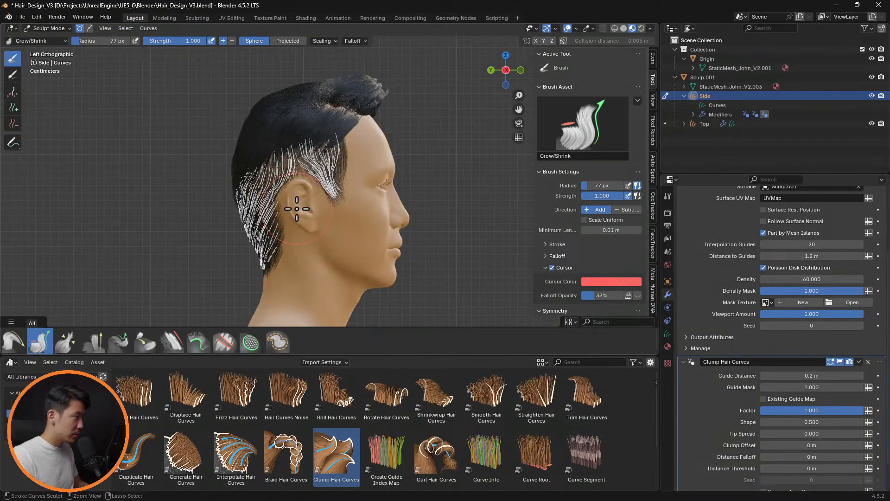
scroll(297, 208, up, 3)
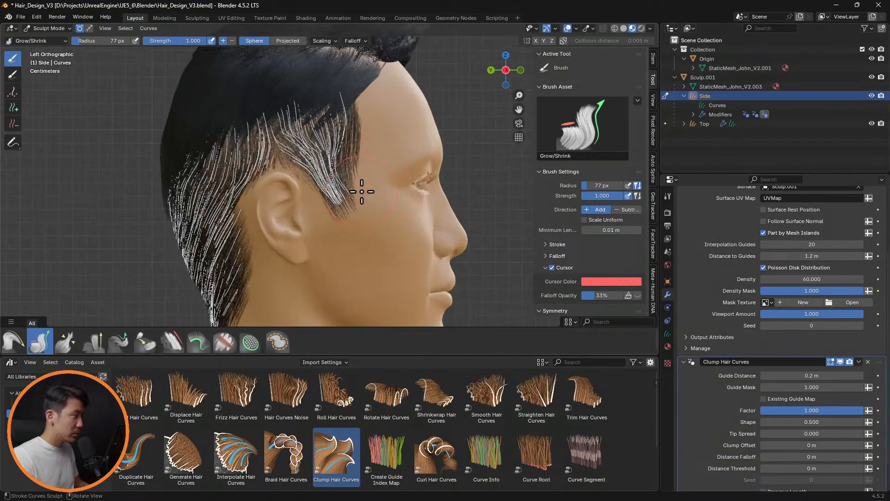
Try an Interpolation Guides value of 1 for the side hair and check the sideburn
click(833, 246)
text(1)
key(Return)
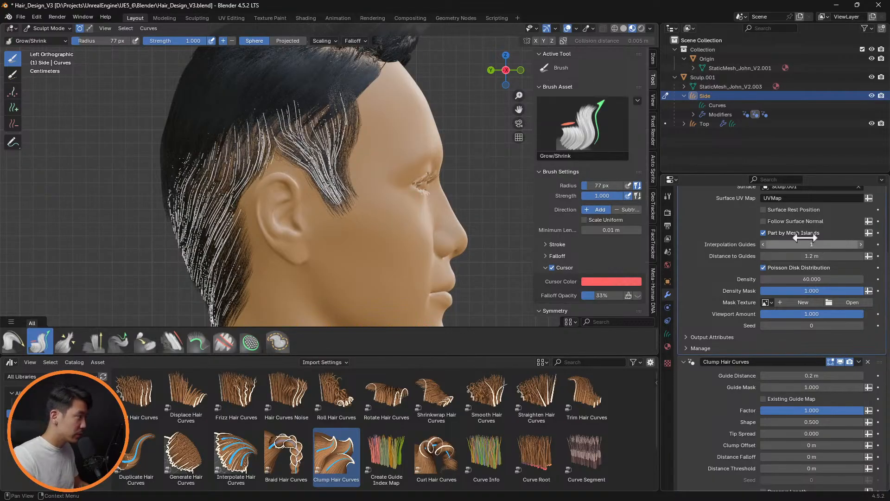
mouse_move(447, 167)
middle_down()
mouse_move(478, 165)
mouse_move(458, 179)
middle_up()
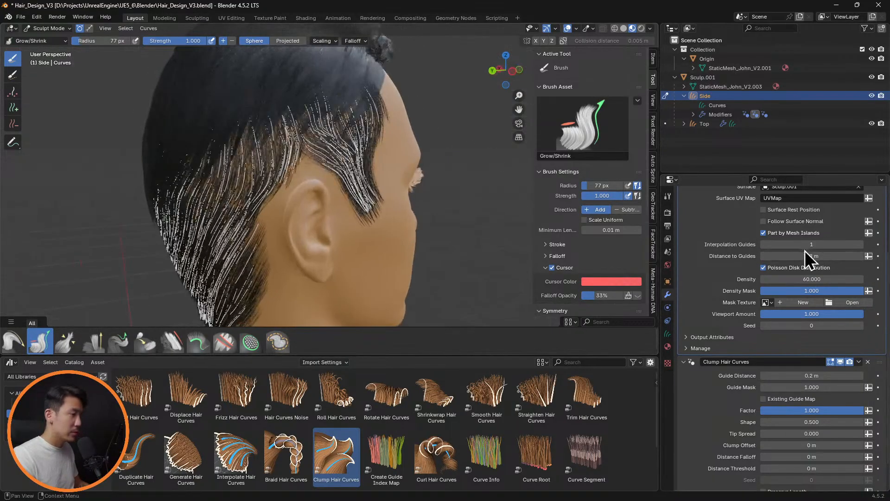
Set Interpolation Guides to 5 for the side hair
click(820, 243)
text(5)
key(Return)
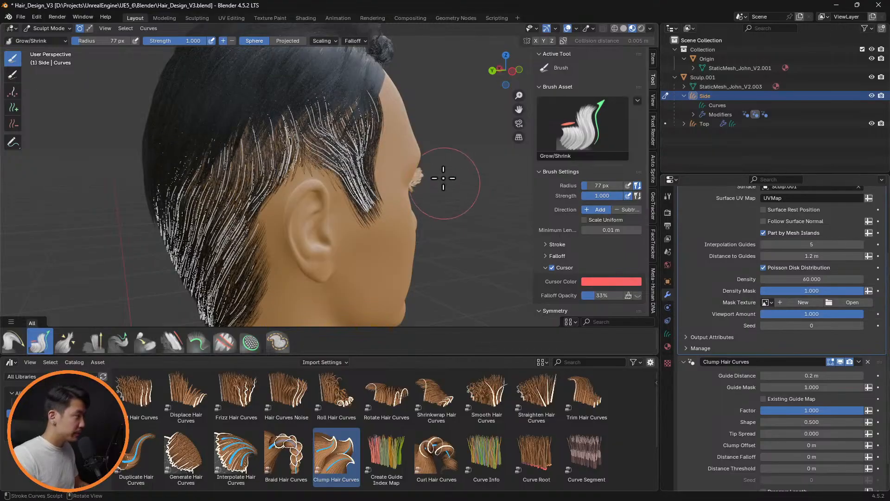
Comb the hair above the ear back and down behind it with the Comb brush
middle_drag(441, 175, 318, 155)
scroll(338, 171, up, 3)
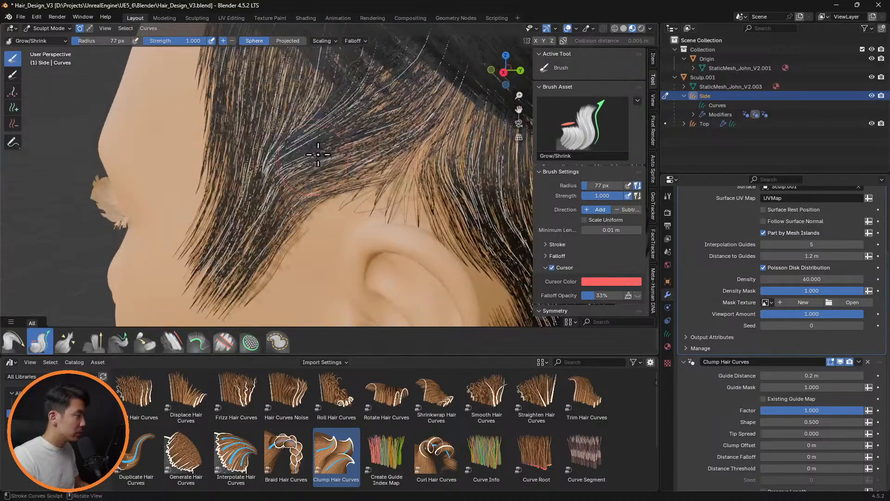
click(23, 339)
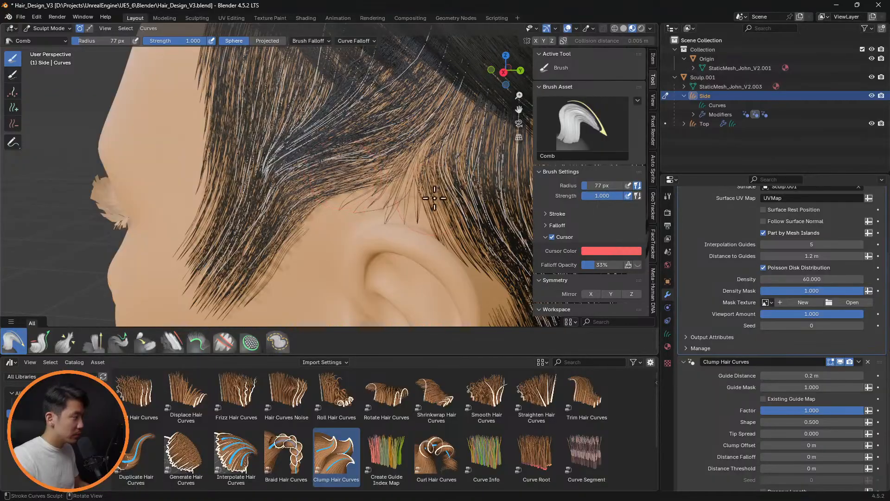
drag(434, 198, 455, 224)
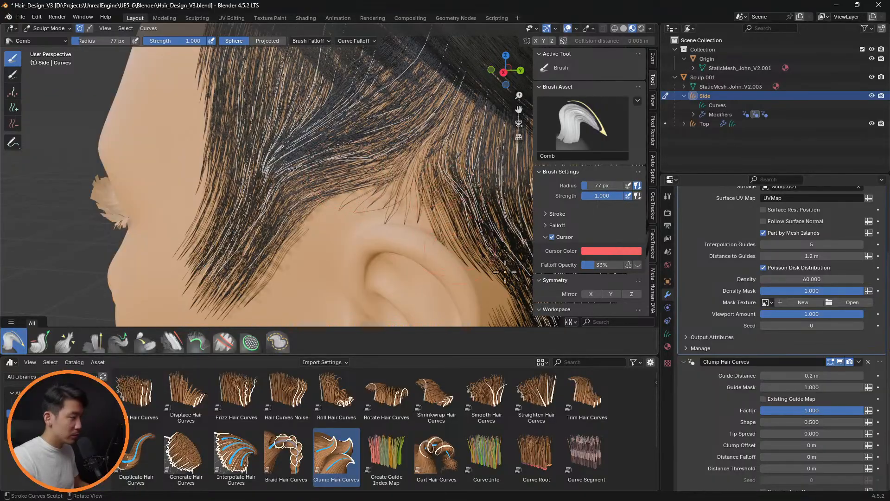
Set the clump Guide Distance to 0.1 m and check the side hair on both sides of the head
click(818, 375)
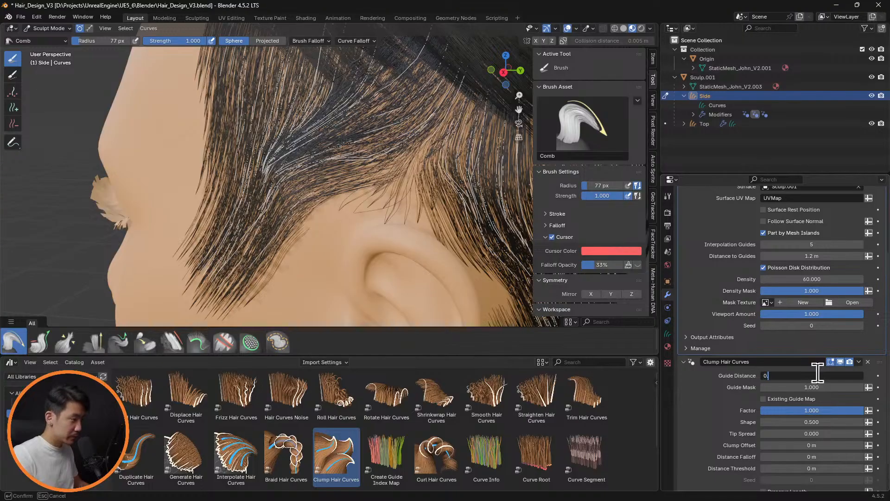
key(Return)
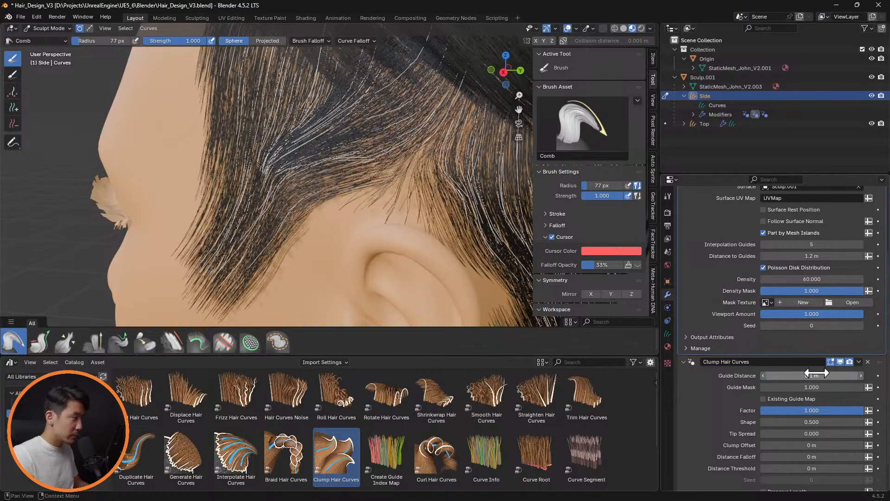
scroll(411, 233, down, 3)
middle_drag(411, 232, 428, 207)
scroll(427, 207, up, 5)
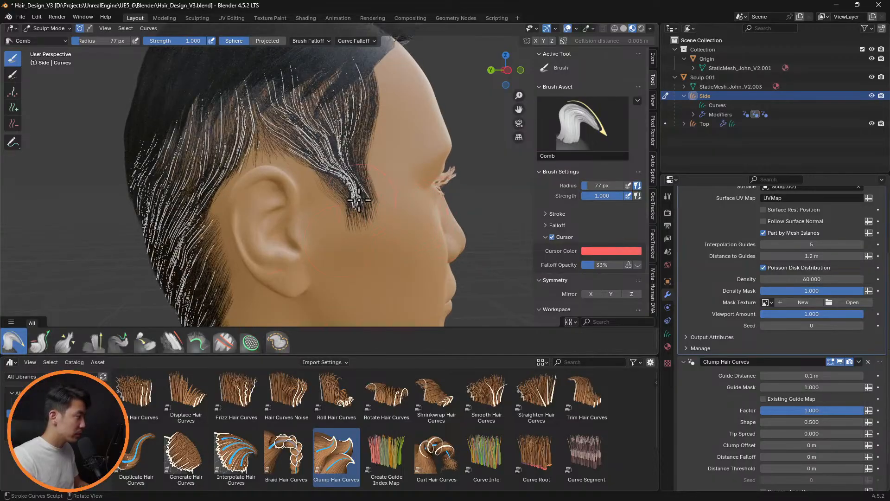
Comb the sideburn guide curves down and forward with the Comb brush and check both sideburns from the front
drag(359, 200, 367, 209)
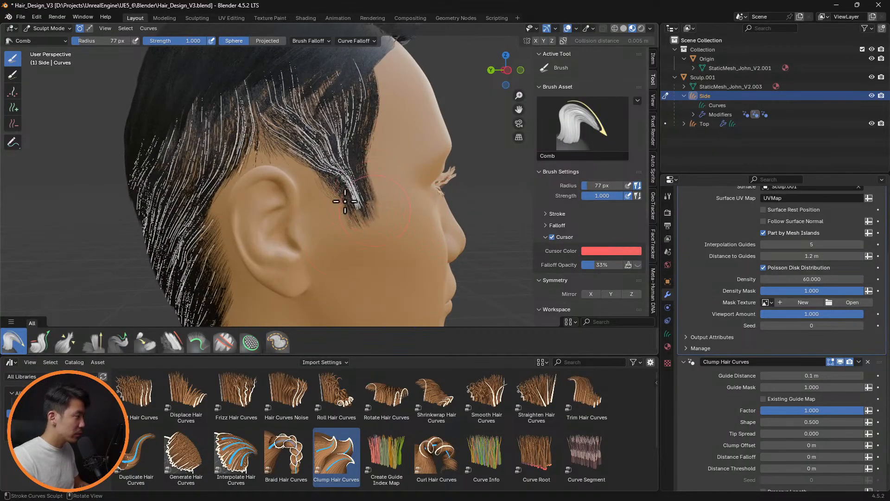
mouse_move(312, 151)
mouse_down()
mouse_move(328, 191)
mouse_move(356, 215)
mouse_up()
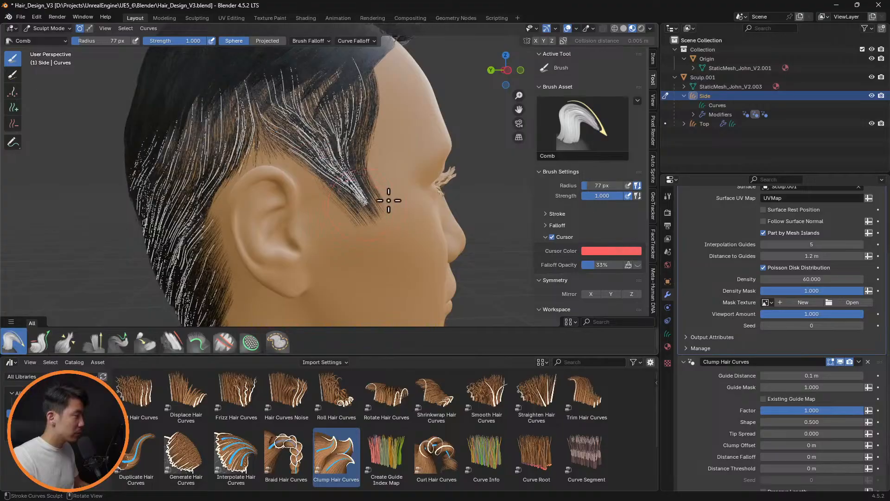
middle_drag(388, 200, 270, 182)
drag(430, 141, 350, 197)
middle_drag(382, 191, 485, 197)
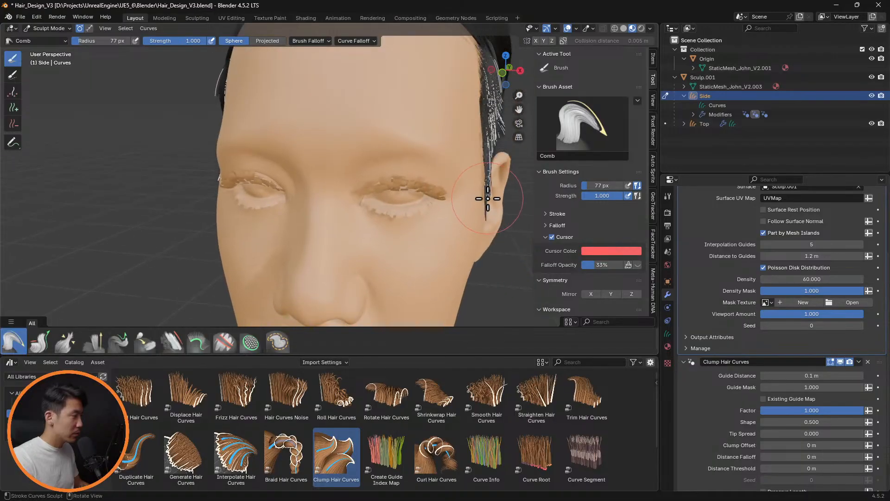
mouse_move(406, 206)
middle_down()
mouse_move(441, 199)
mouse_move(421, 203)
middle_up()
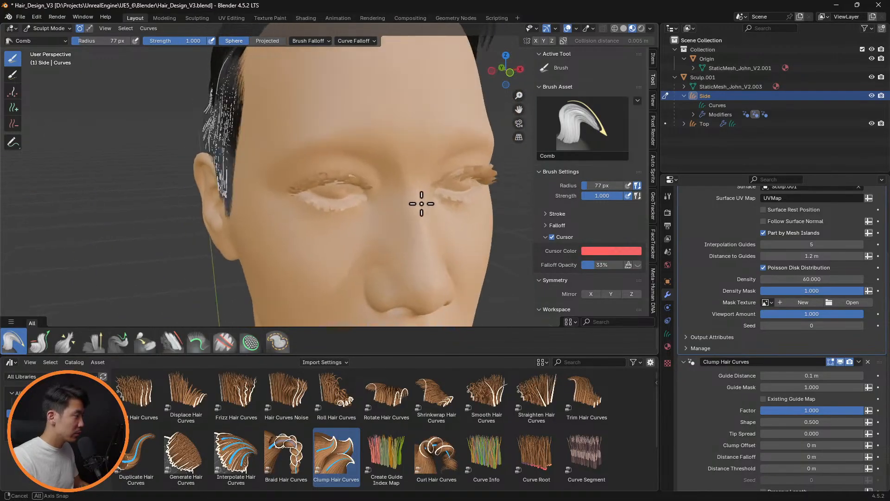
Examine the haircut from both side views and around the head with overlays hidden, then view the nape guide curves with overlays shown
key(ctrl+KP_3)
key(KP_3)
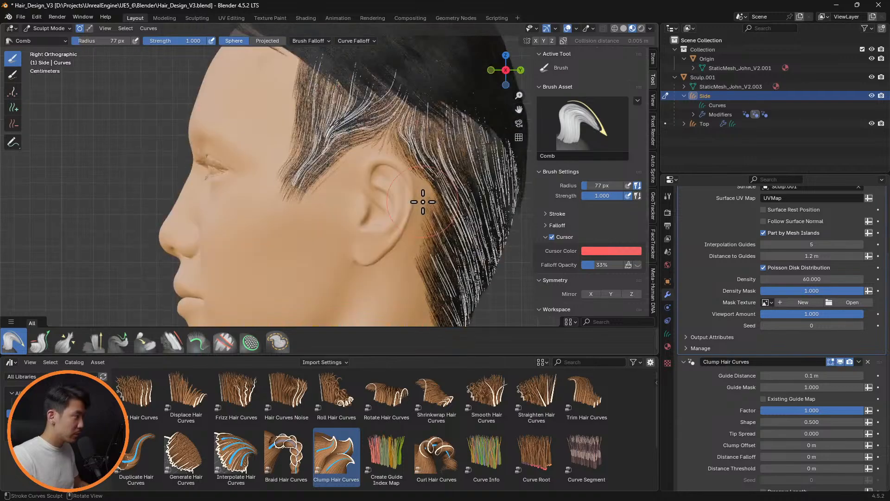
key(ctrl+KP_3)
scroll(423, 202, down, 5)
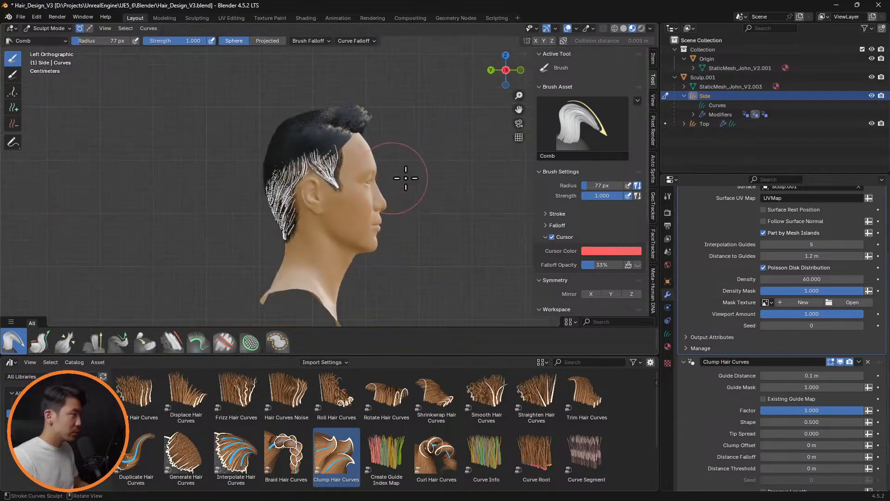
middle_drag(404, 179, 348, 169)
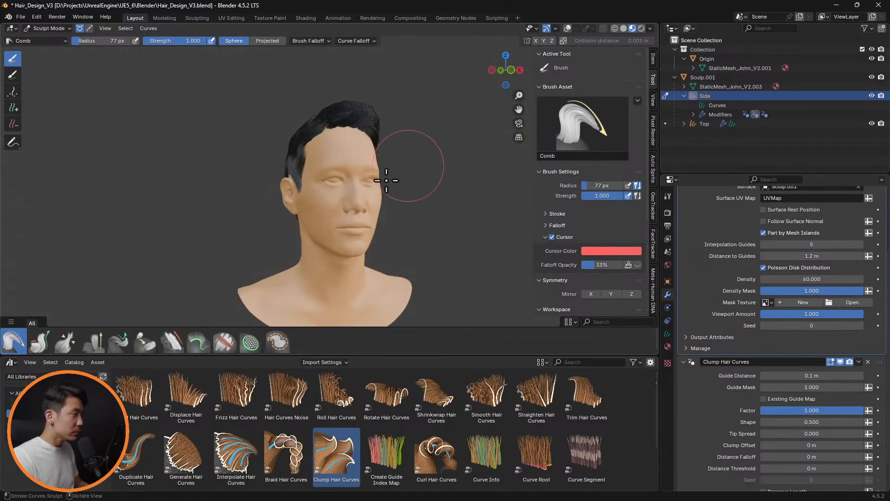
mouse_move(407, 175)
middle_down()
mouse_move(483, 190)
mouse_move(503, 174)
mouse_move(404, 182)
mouse_move(239, 175)
mouse_move(424, 193)
mouse_move(593, 186)
mouse_move(543, 193)
mouse_move(630, 197)
mouse_move(507, 189)
middle_up()
shift+middle_drag(420, 247, 442, 95)
scroll(441, 95, up, 2)
click(567, 29)
mouse_move(402, 168)
middle_down()
mouse_move(403, 153)
mouse_move(221, 167)
mouse_move(331, 167)
mouse_move(294, 230)
middle_up()
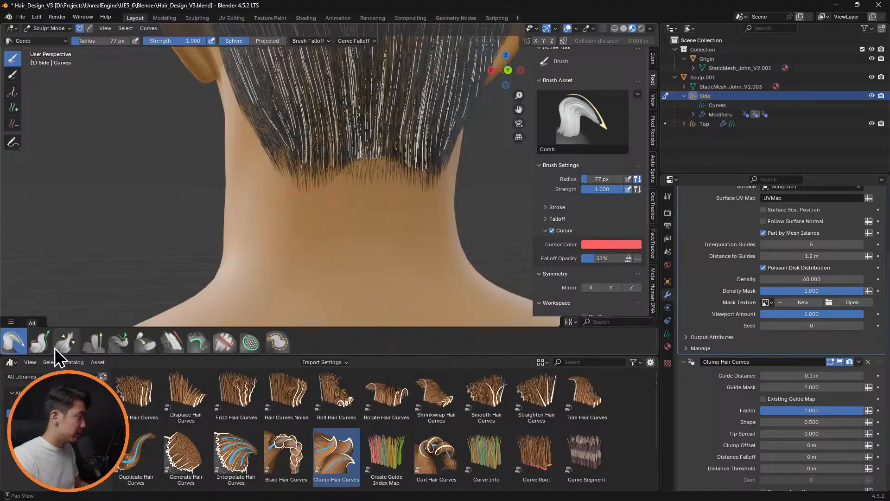
Lengthen the nape hair with the Grow/Shrink brush and comb its ends with the Comb brush
click(42, 344)
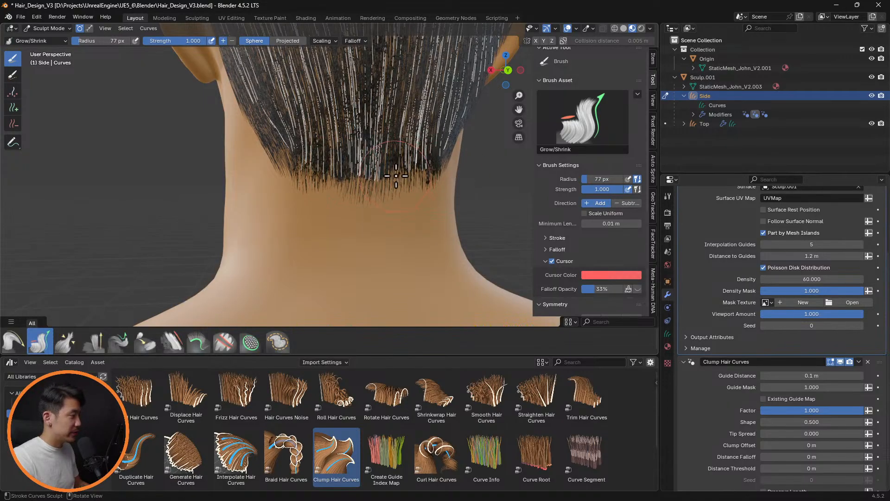
middle_drag(423, 180, 338, 197)
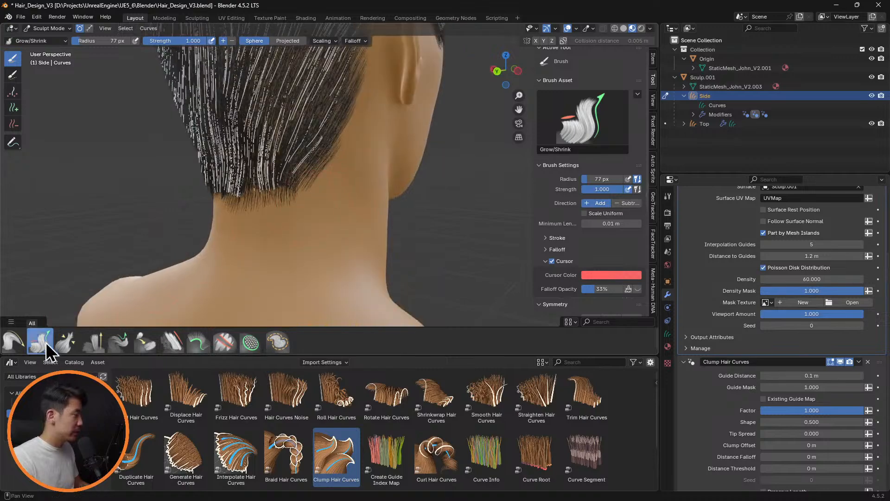
click(13, 342)
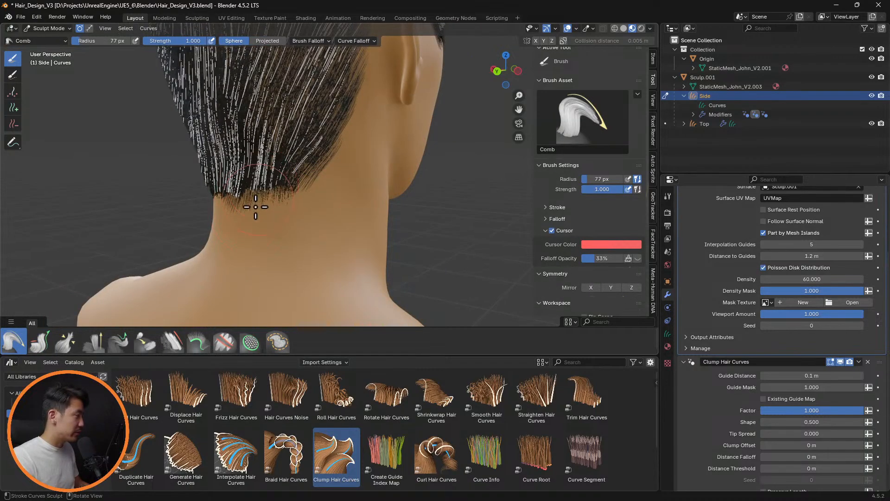
middle_drag(255, 207, 297, 187)
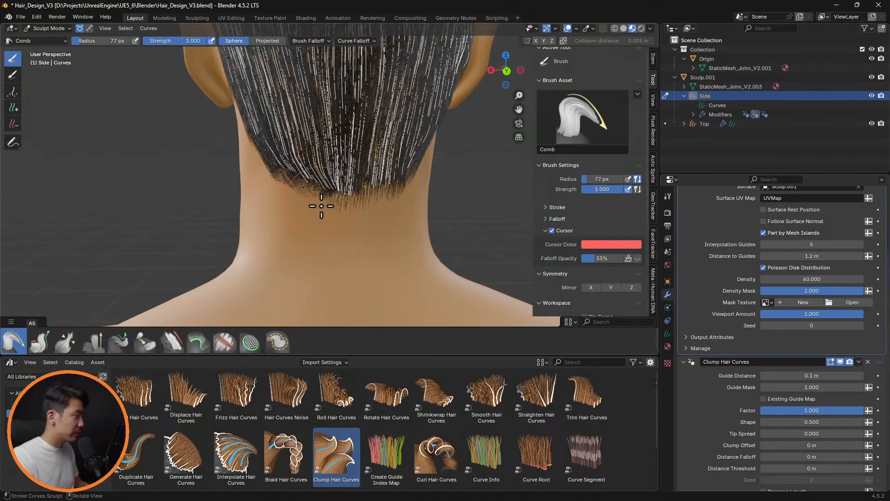
Set the clump Guide Distance to 0.2 m and check the nape and both sideburns, hiding the overlays for the sideburns
click(829, 376)
text(0.2)
key(Return)
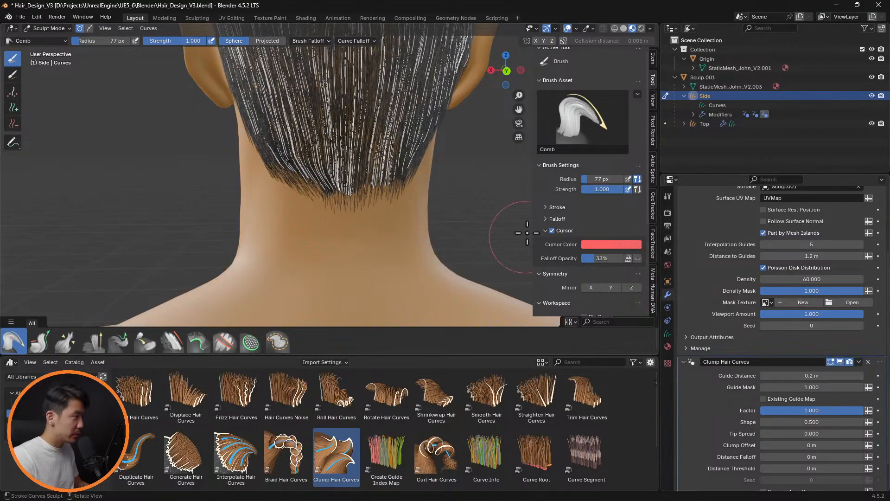
middle_drag(527, 232, 357, 162)
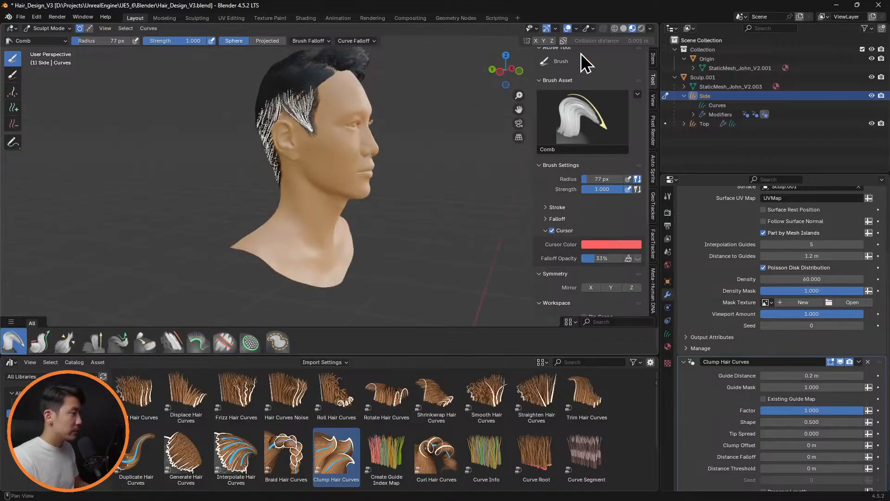
scroll(403, 160, up, 3)
shift+middle_drag(434, 115, 436, 188)
scroll(354, 189, up, 3)
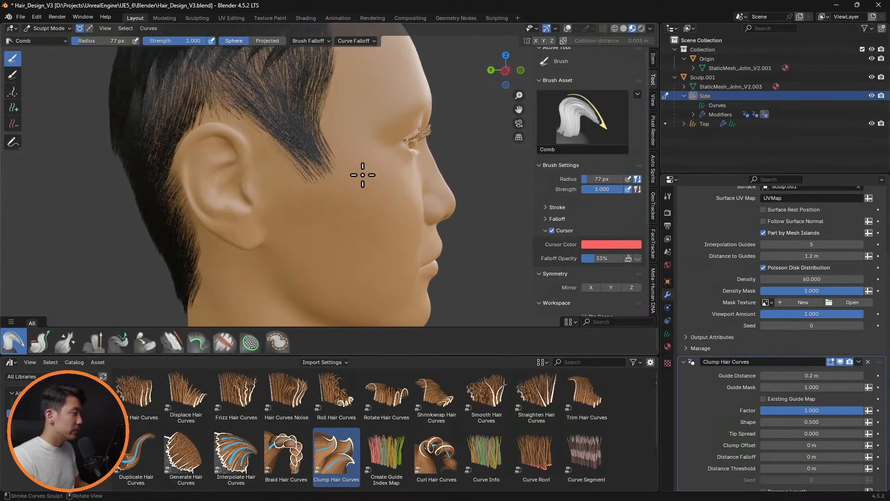
middle_drag(352, 162, 425, 152)
scroll(425, 153, up, 2)
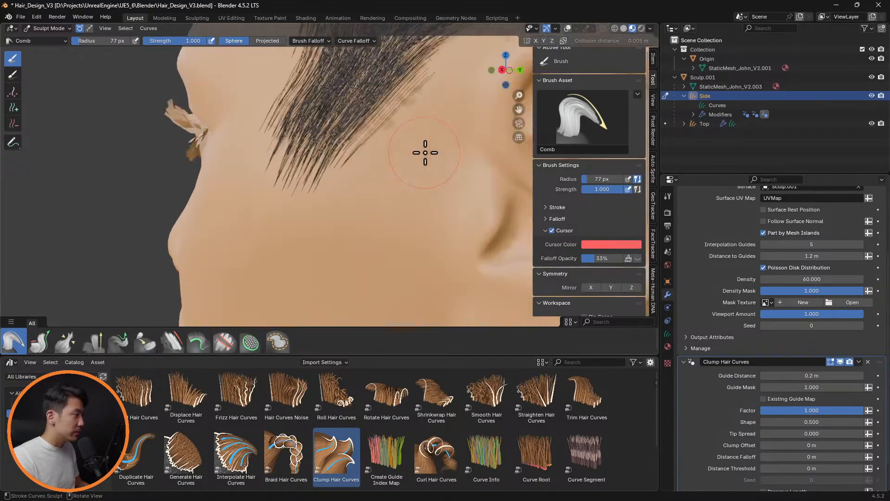
With overlays shown and interpolation hidden, remove the stray guide curve behind the sideburn with the Delete brush and preview the interpolated hair
click(566, 28)
mouse_move(464, 105)
middle_down()
mouse_move(422, 150)
mouse_move(431, 157)
middle_up()
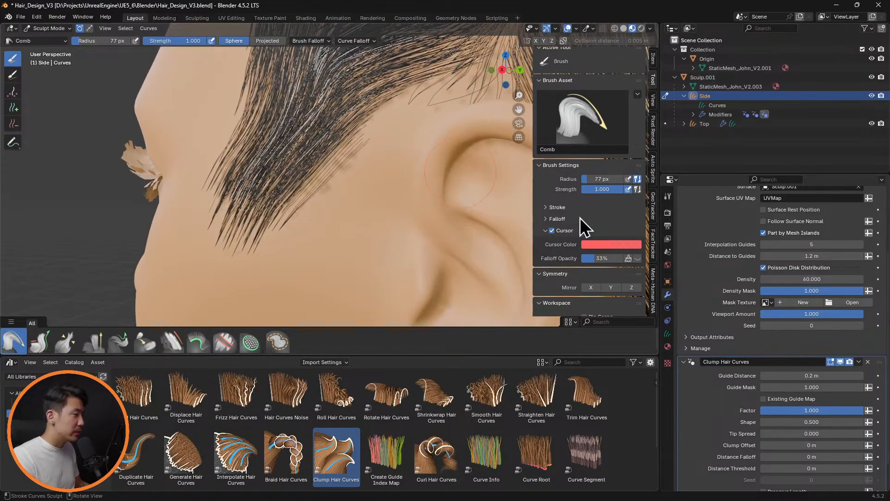
scroll(811, 242, down, 2)
scroll(839, 281, up, 6)
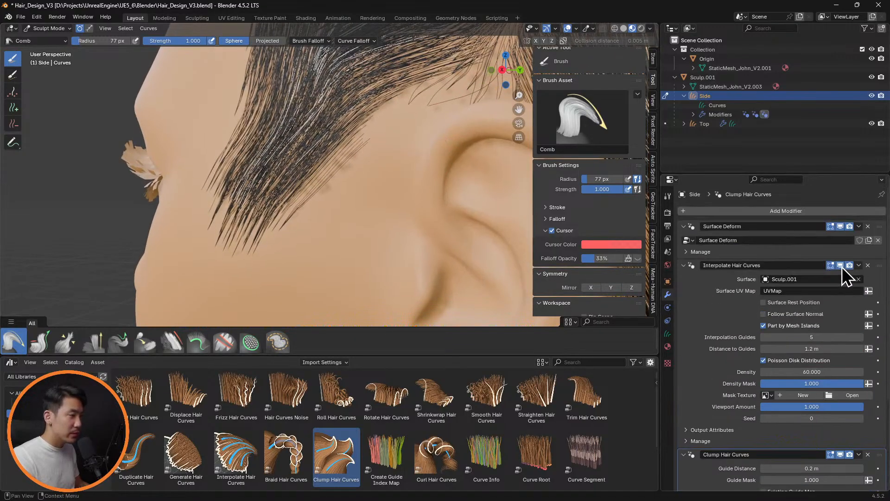
click(841, 265)
middle_drag(399, 151, 468, 153)
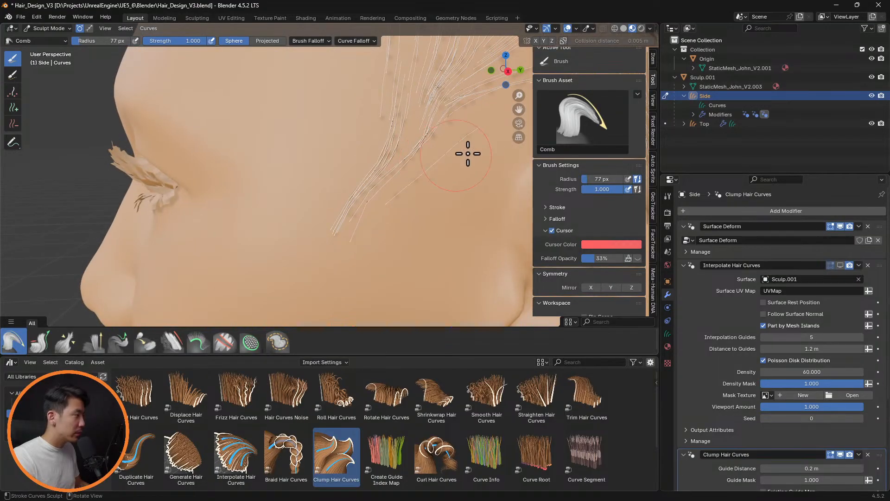
click(13, 124)
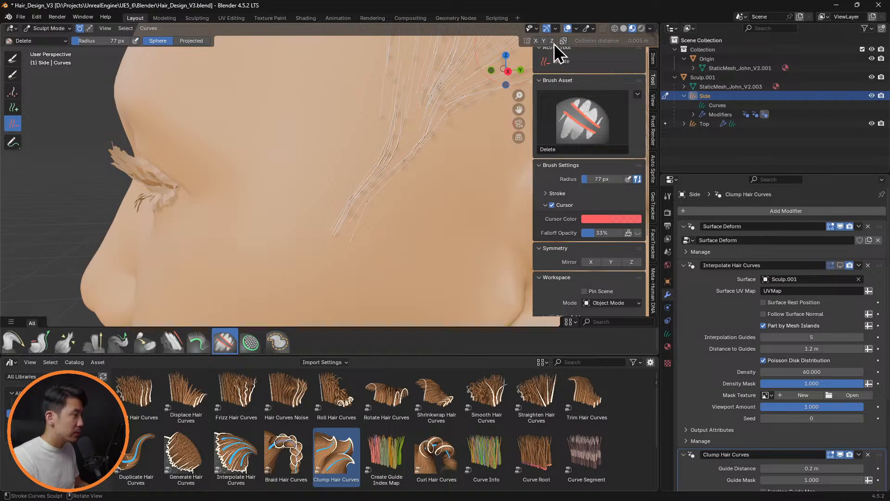
click(841, 266)
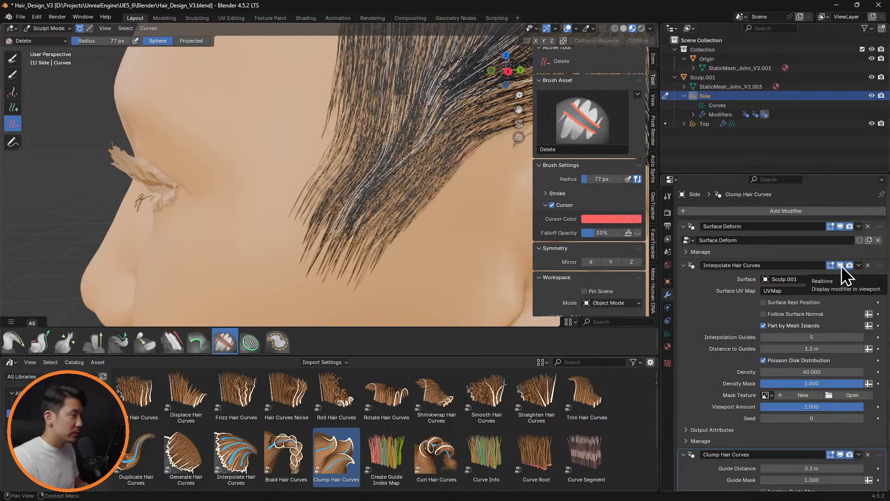
On the opposite side, delete stray guide curves above the ear with a 7 px Delete brush and check the interpolated hair
click(841, 266)
middle_drag(332, 119, 408, 118)
scroll(390, 165, down, 6)
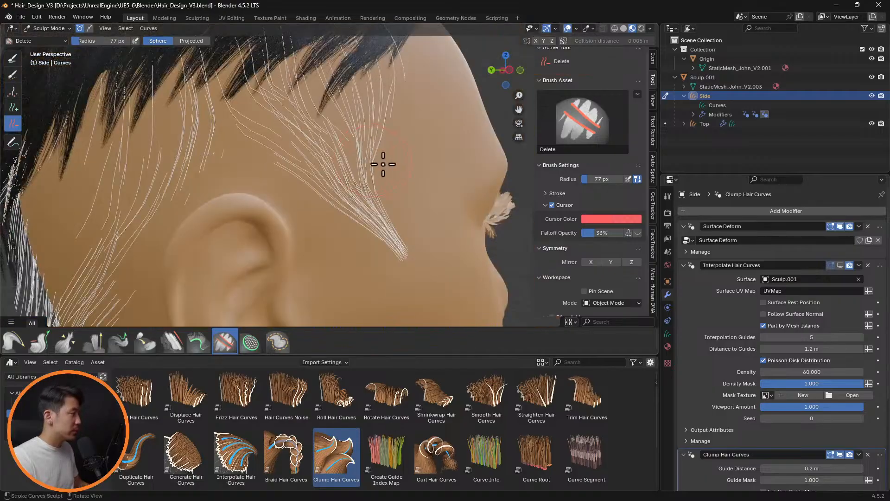
key(f)
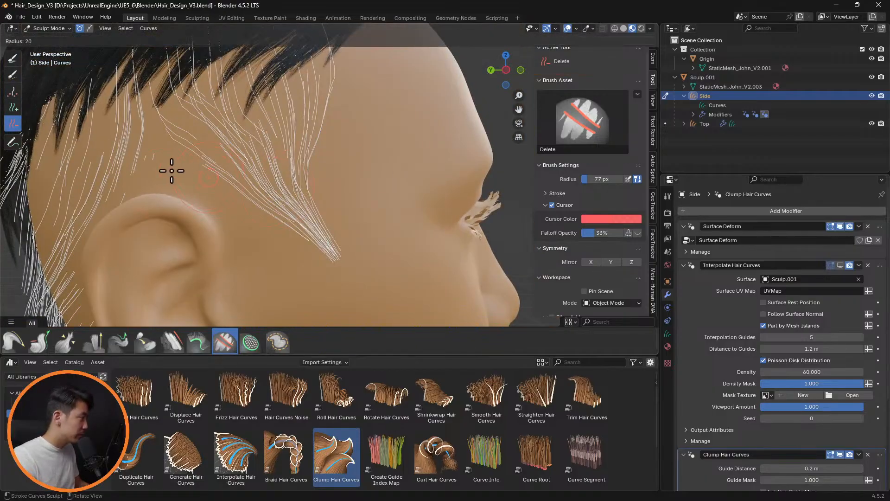
click(177, 170)
middle_drag(213, 171, 270, 189)
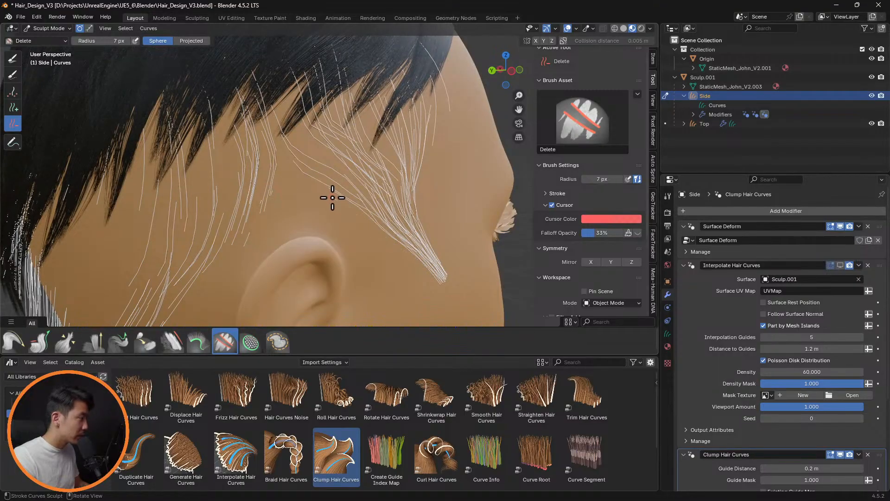
click(841, 265)
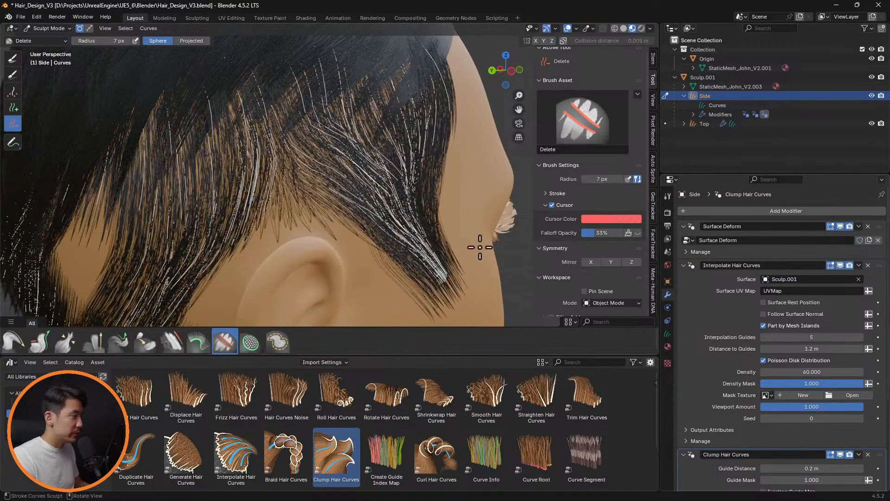
mouse_move(477, 249)
middle_down()
mouse_move(422, 226)
mouse_move(330, 213)
mouse_move(413, 225)
mouse_move(369, 227)
mouse_move(424, 234)
mouse_move(463, 237)
mouse_move(421, 227)
mouse_move(447, 222)
mouse_move(580, 232)
middle_up()
scroll(445, 229, up, 3)
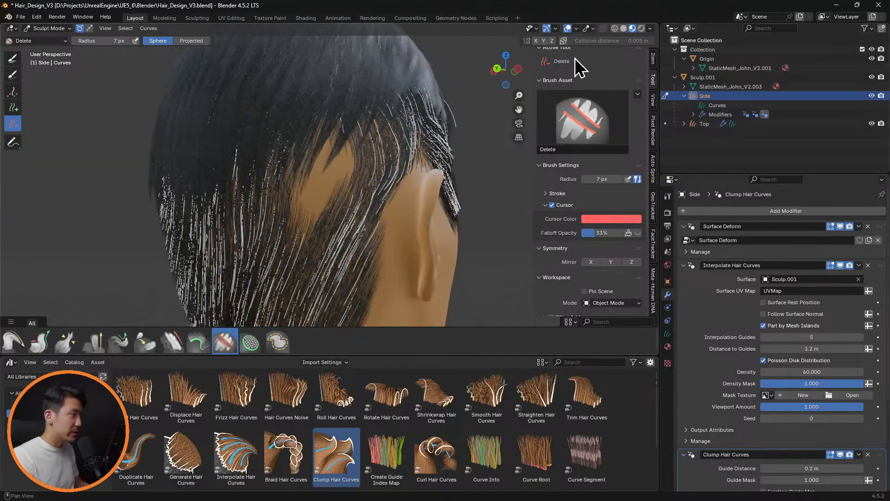
Hide the interpolated hair, show the overlays and delete the remaining stray guide curves between the sideburn and the ear
mouse_move(333, 188)
middle_down()
mouse_move(510, 178)
mouse_move(336, 189)
middle_up()
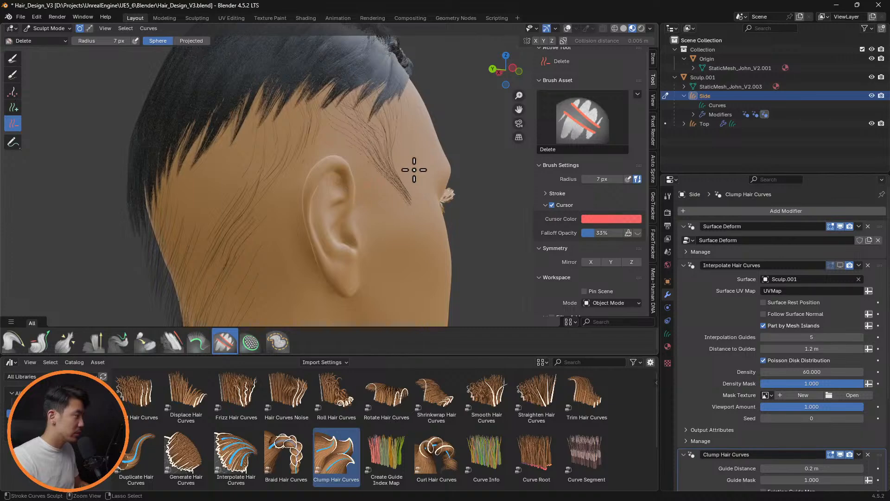
click(567, 27)
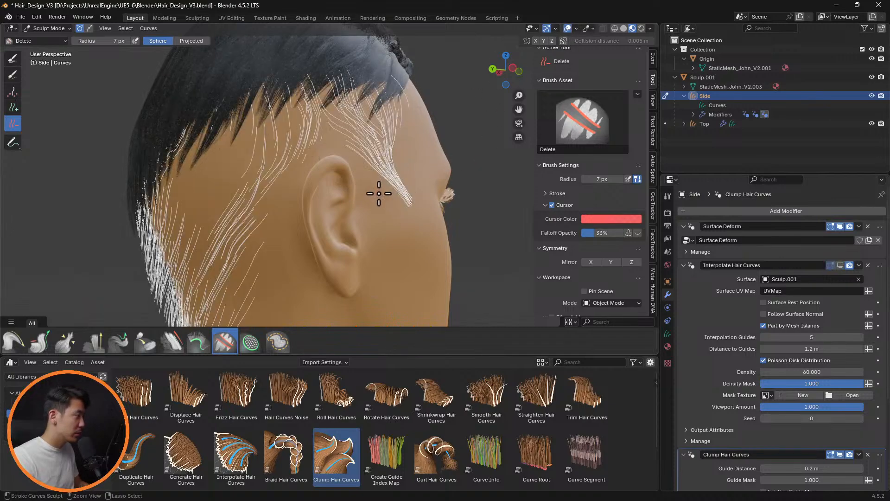
mouse_move(401, 195)
middle_down()
mouse_move(322, 202)
mouse_move(487, 207)
mouse_move(467, 201)
middle_up()
scroll(276, 193, up, 4)
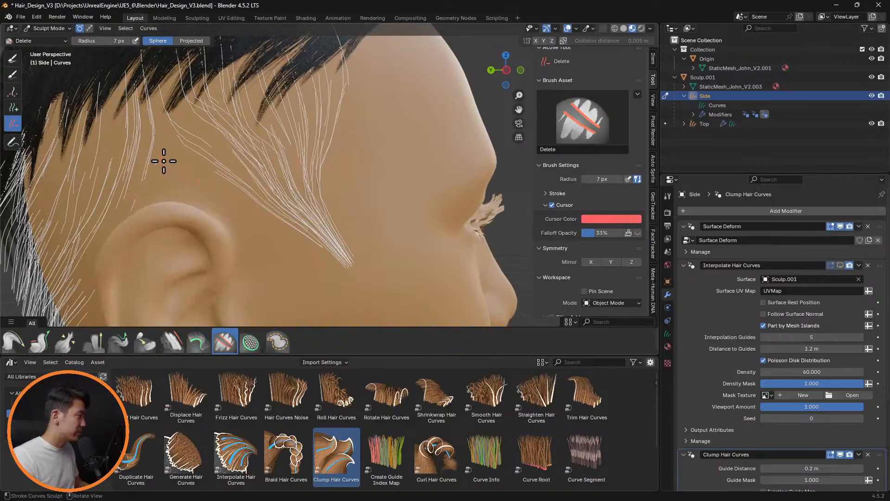
click(217, 174)
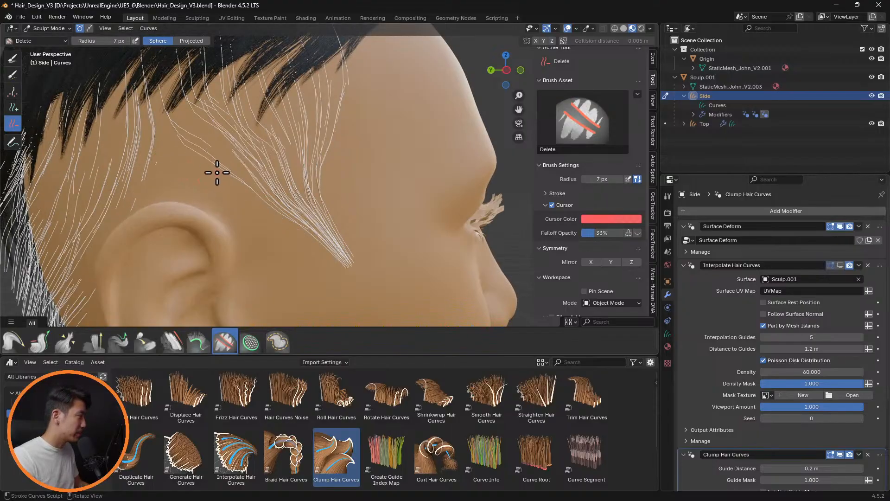
middle_drag(375, 167, 398, 188)
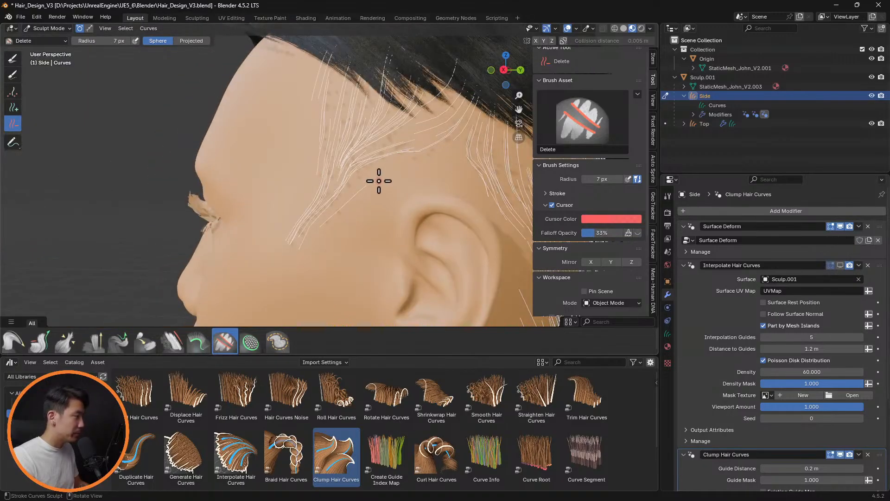
Turn the Interpolate Hair Curves viewport display back on and examine the haircut around the head with overlays hidden
scroll(379, 180, down, 4)
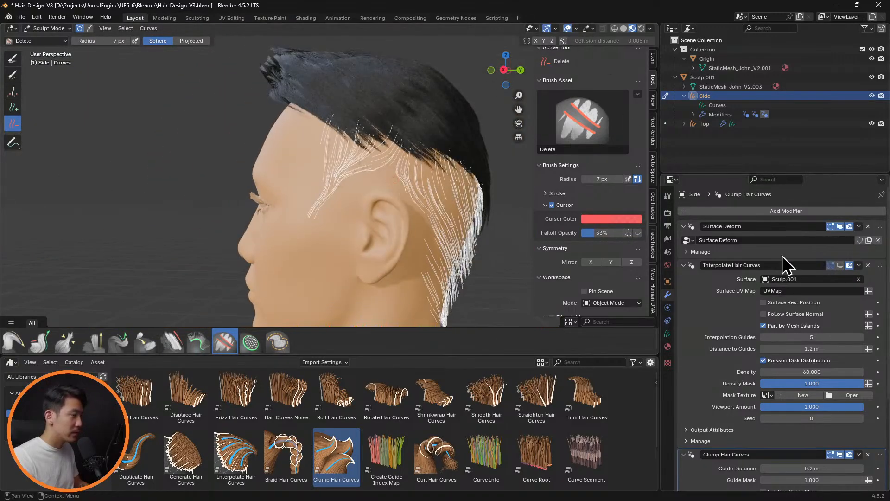
click(843, 265)
middle_drag(509, 242, 366, 224)
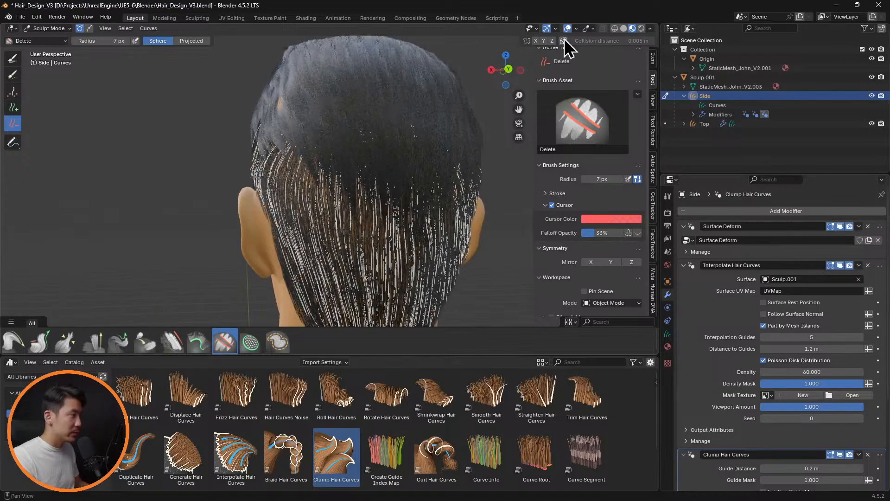
click(568, 30)
mouse_move(461, 230)
middle_down()
mouse_move(461, 173)
mouse_move(471, 181)
mouse_move(361, 185)
mouse_move(369, 201)
mouse_move(394, 193)
mouse_move(344, 187)
mouse_move(358, 159)
mouse_move(338, 163)
mouse_move(398, 185)
mouse_move(403, 167)
mouse_move(457, 181)
mouse_move(436, 174)
middle_up()
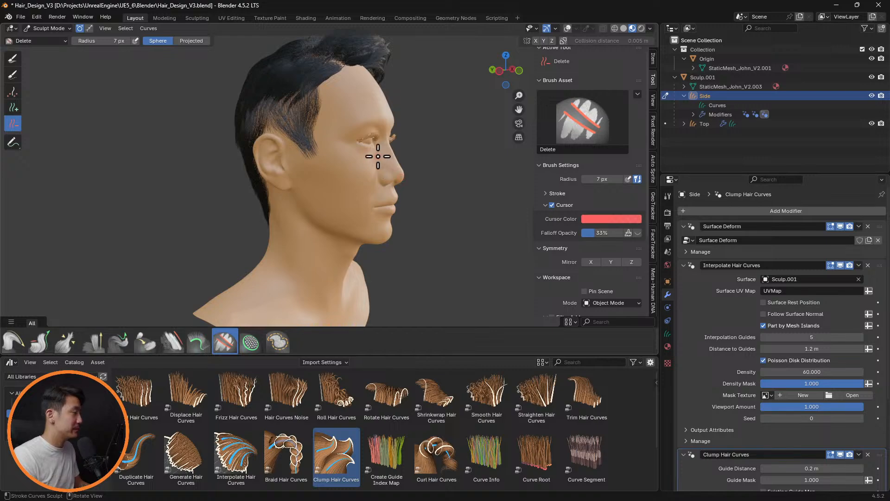
middle_drag(378, 156, 339, 133)
Show the overlays and comb the sideburn closer to the head from the front with a 71 px Comb brush
click(568, 29)
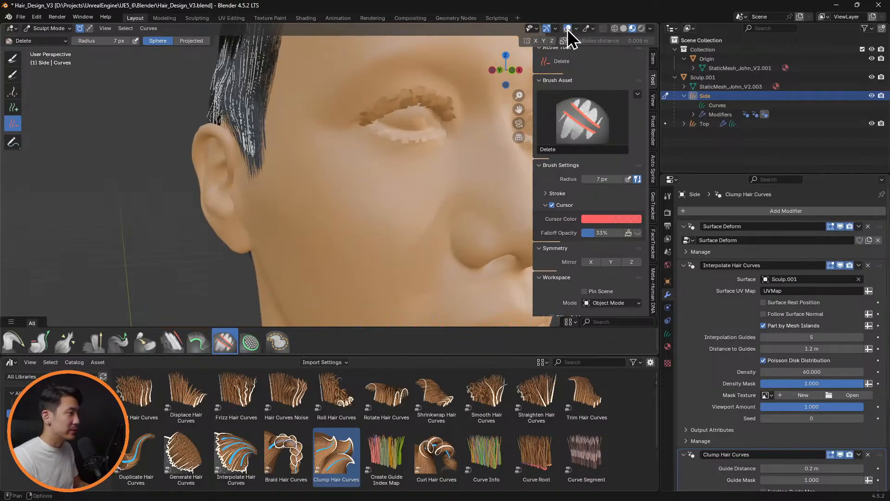
mouse_move(405, 127)
middle_down()
mouse_move(396, 125)
mouse_move(432, 124)
mouse_move(234, 115)
mouse_move(338, 124)
mouse_move(252, 159)
middle_up()
click(13, 342)
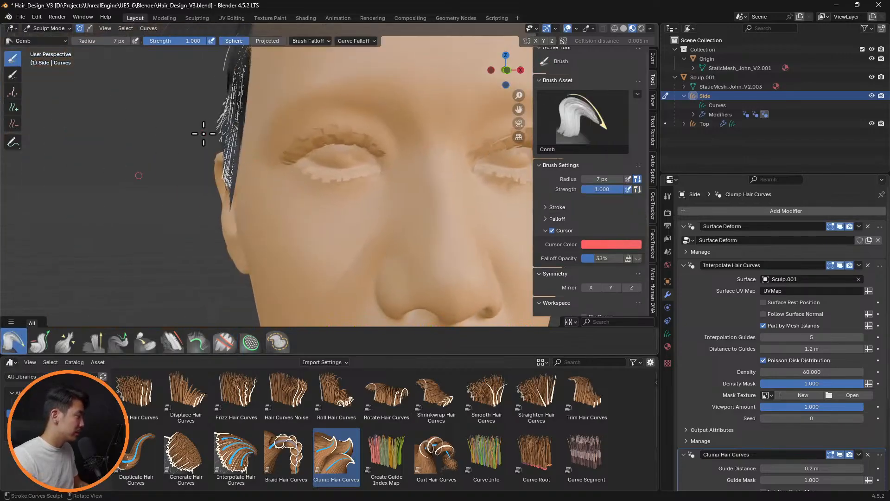
key(f)
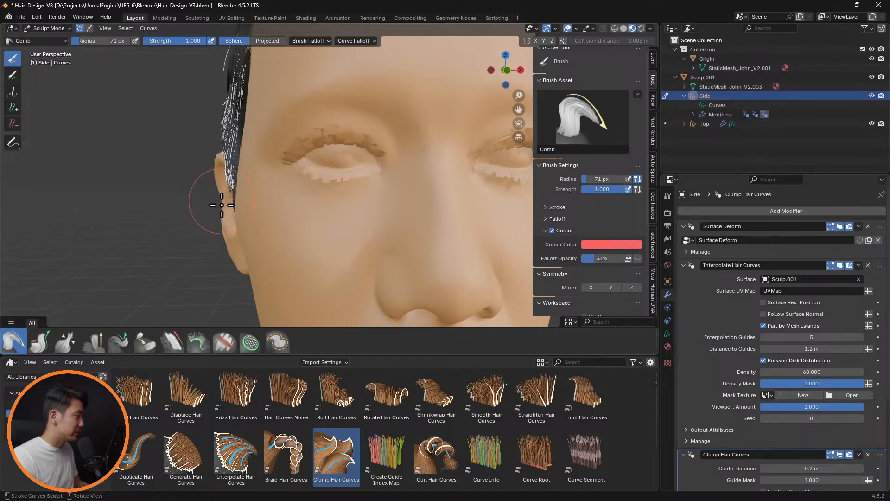
middle_drag(274, 187, 228, 88)
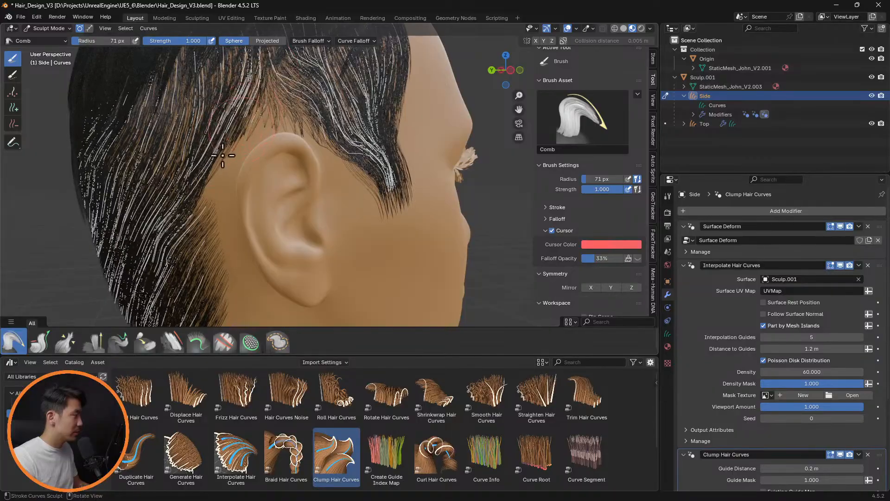
Comb the guide curves above and around both ears flatter against the head with the Comb brush
middle_drag(215, 164, 394, 102)
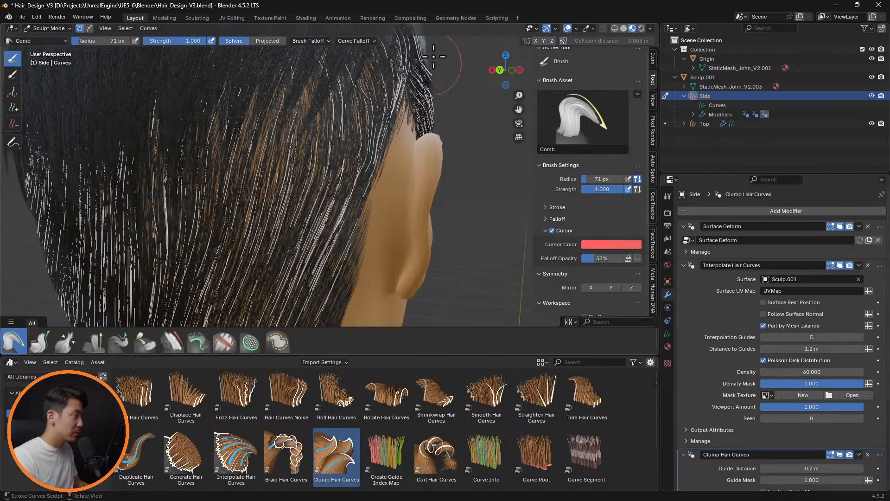
mouse_move(457, 102)
middle_down()
mouse_move(407, 76)
mouse_move(441, 113)
mouse_move(299, 124)
mouse_move(227, 117)
middle_up()
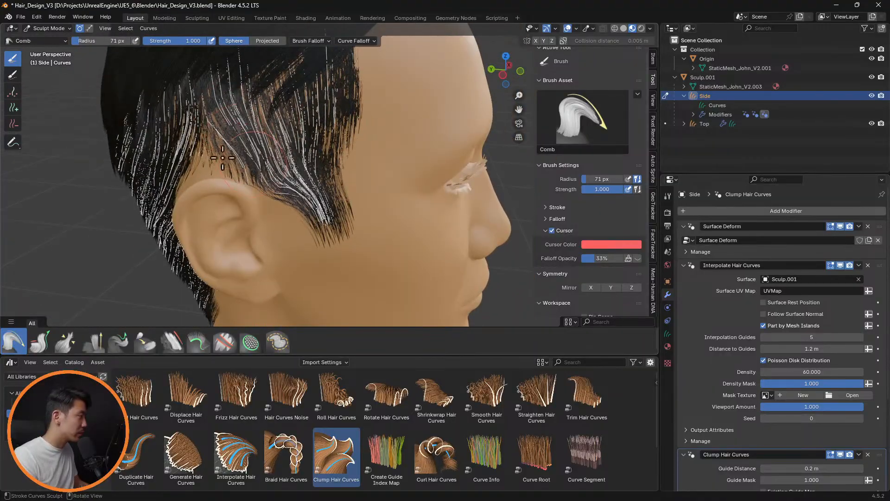
middle_drag(250, 181, 245, 119)
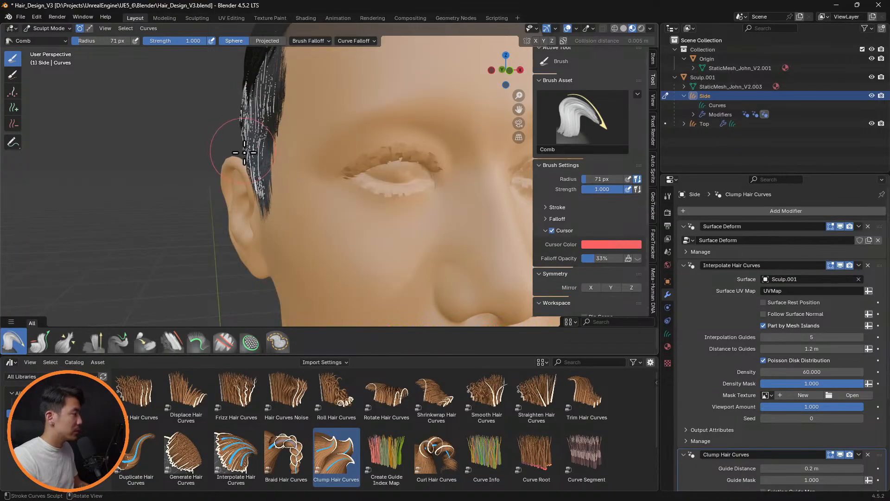
middle_drag(339, 138, 291, 125)
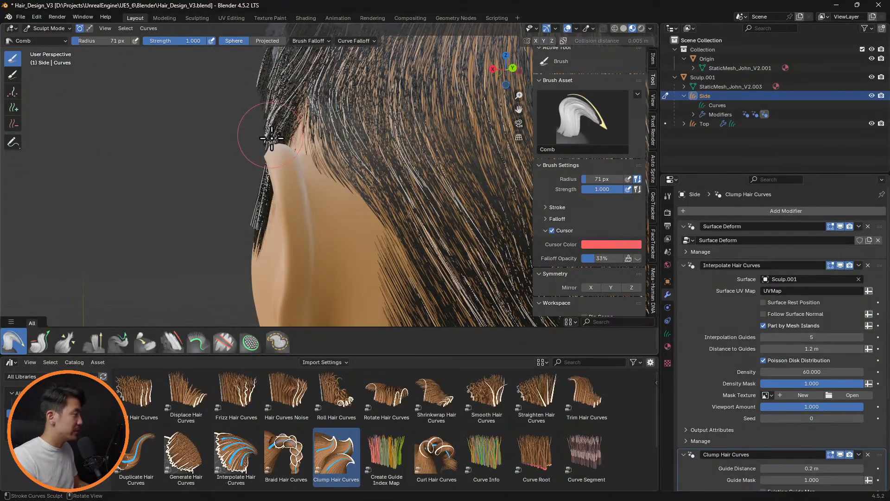
middle_drag(295, 133, 327, 133)
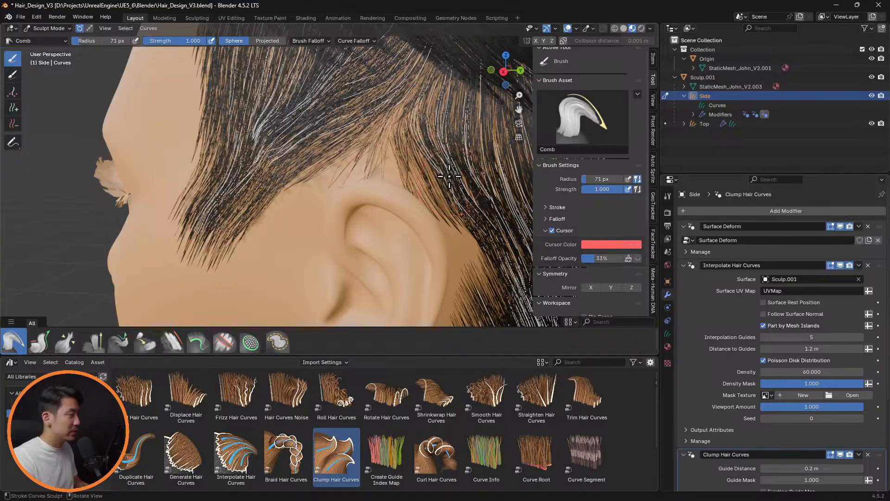
Comb the hair behind the ears and across the back of the head downward to even out its flow
scroll(450, 176, down, 5)
middle_drag(449, 176, 295, 119)
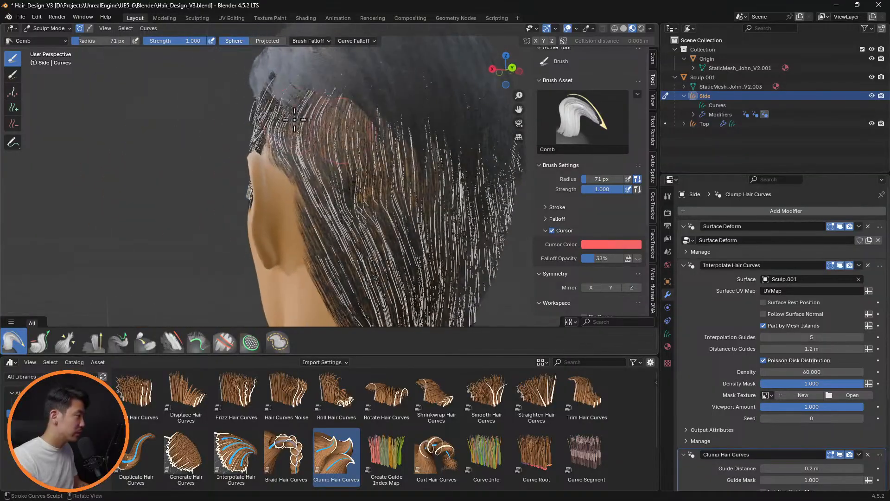
mouse_move(295, 120)
mouse_down()
mouse_move(284, 116)
mouse_move(289, 146)
mouse_up()
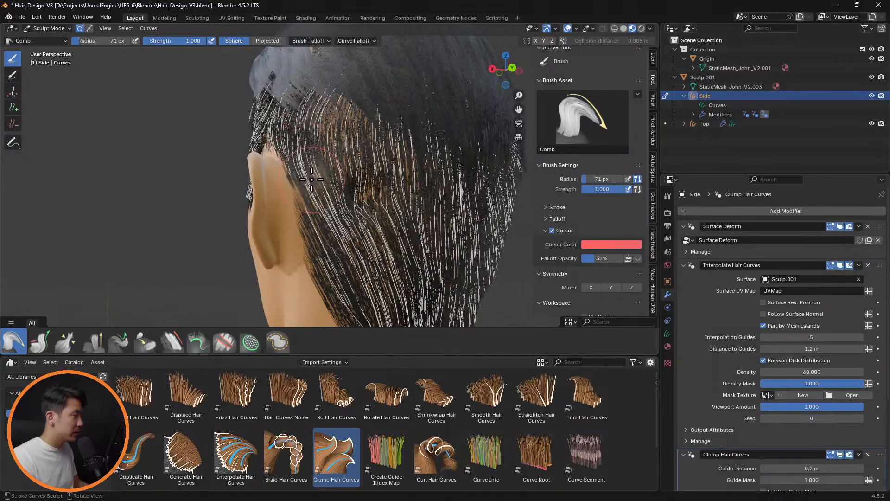
middle_drag(322, 152, 343, 137)
middle_drag(276, 164, 292, 150)
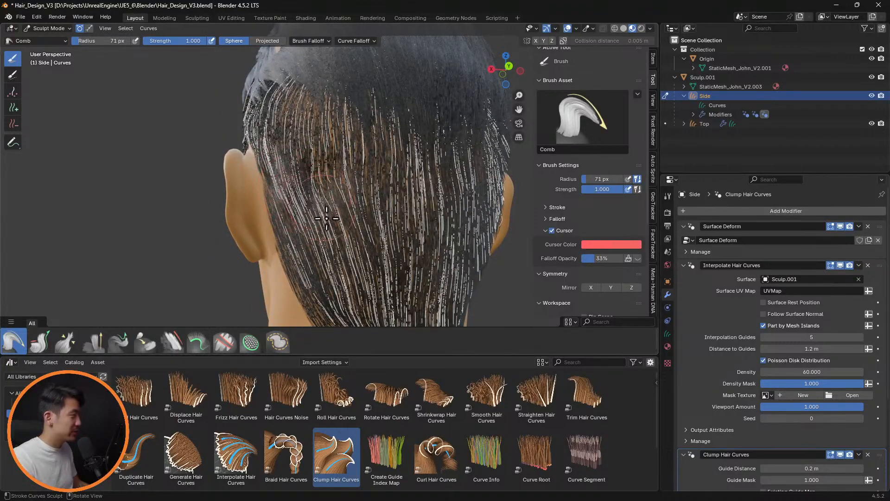
middle_drag(369, 204, 432, 190)
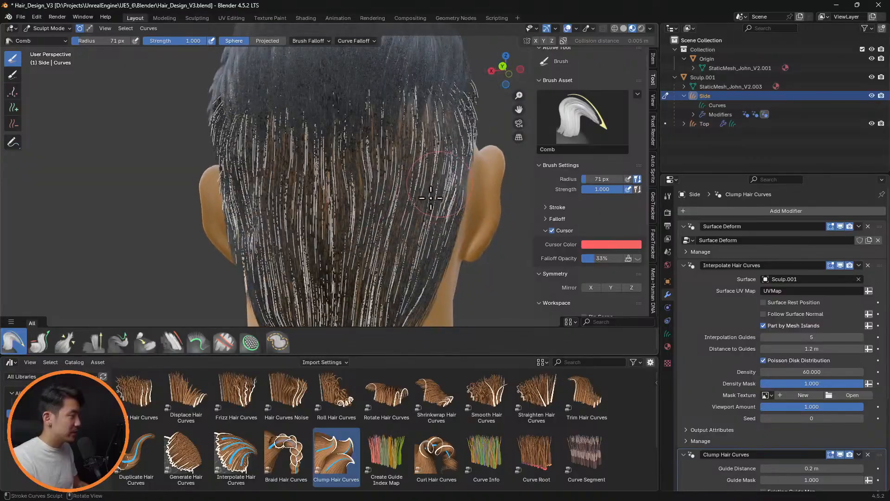
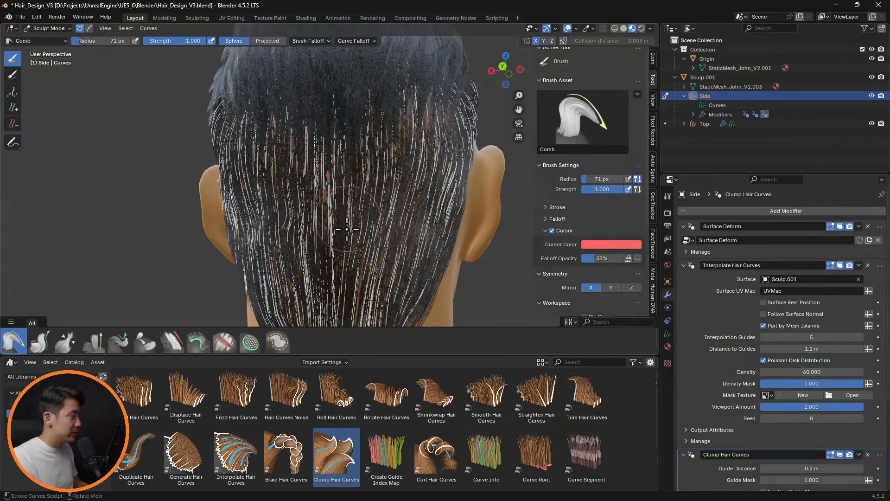
Show the overlays and turn off the Interpolate Hair Curves viewport display to work on the guide curves above the right ear
middle_drag(355, 243, 427, 212)
mouse_move(448, 132)
middle_down()
mouse_move(214, 122)
mouse_move(222, 122)
middle_up()
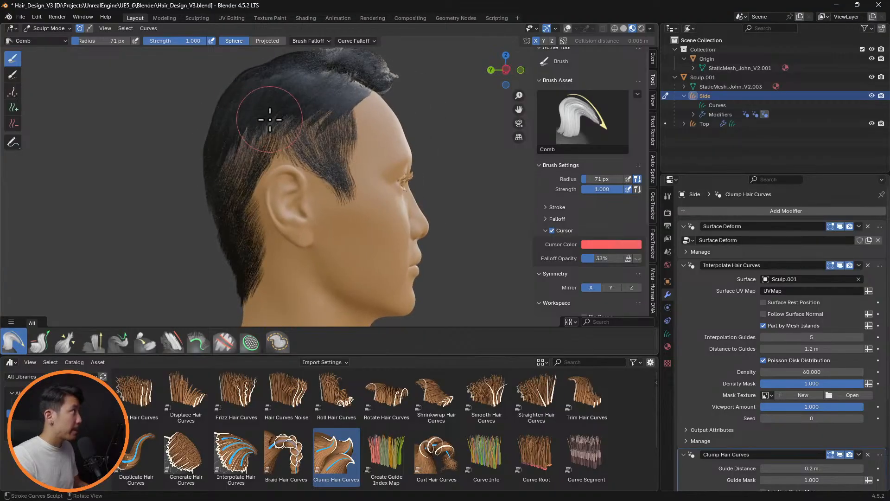
scroll(370, 154, up, 8)
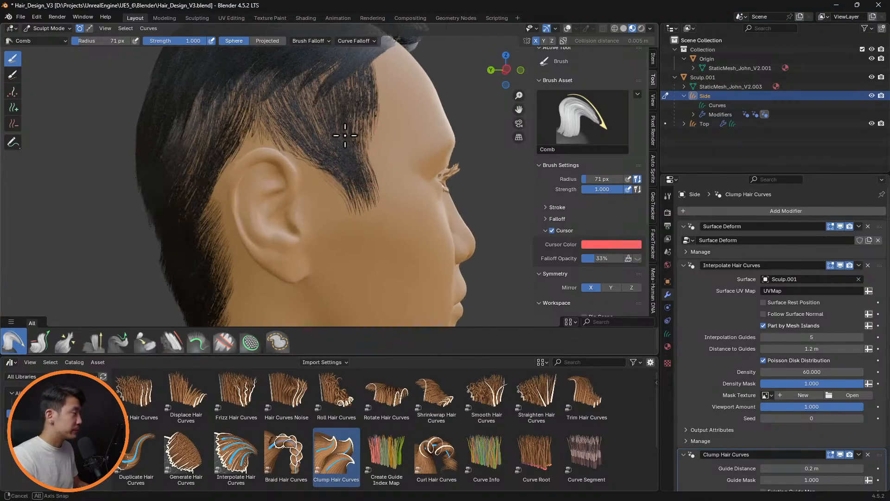
shift+middle_drag(371, 89, 347, 161)
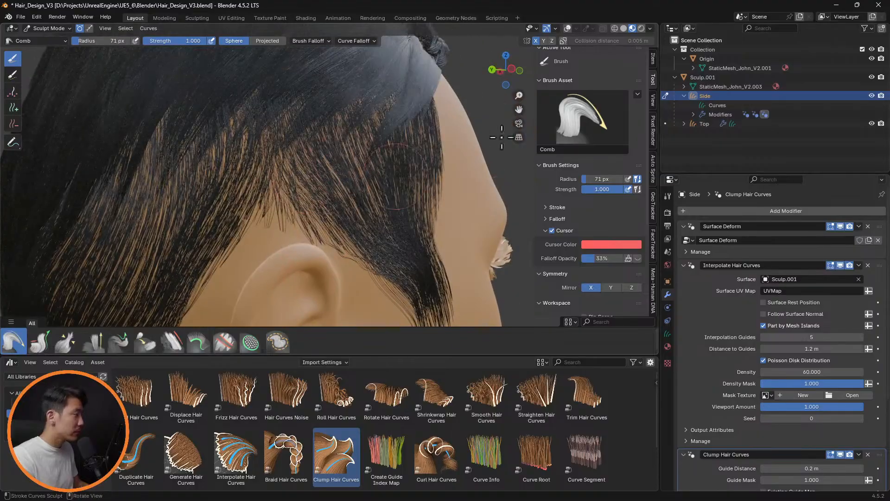
click(568, 28)
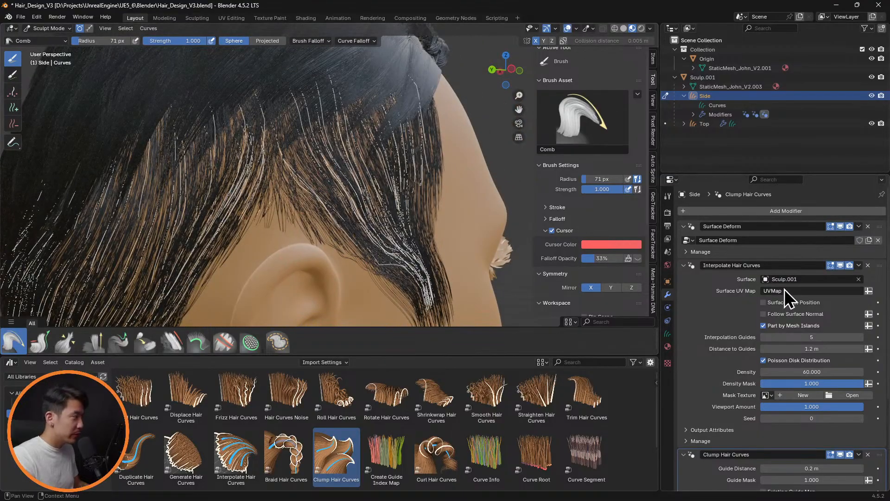
click(842, 265)
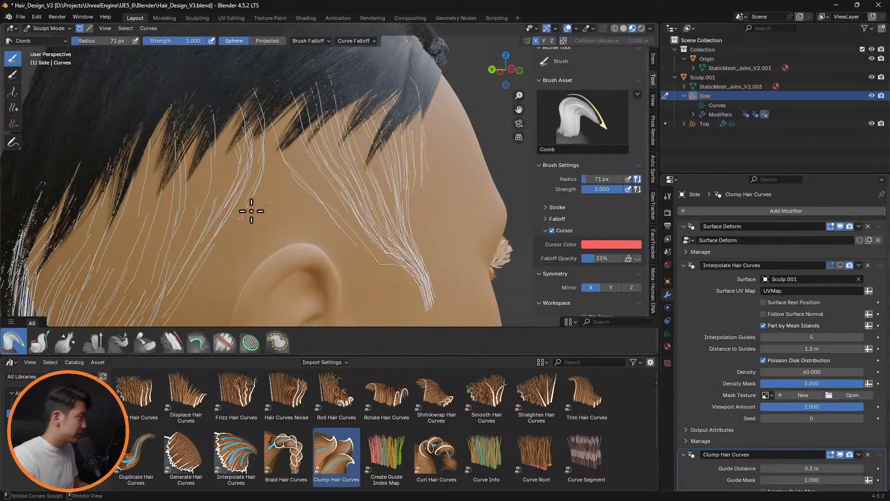
Try adding a single guide curve in the gap above the right ear with a 5 px Add brush
key(f)
click(231, 202)
click(13, 124)
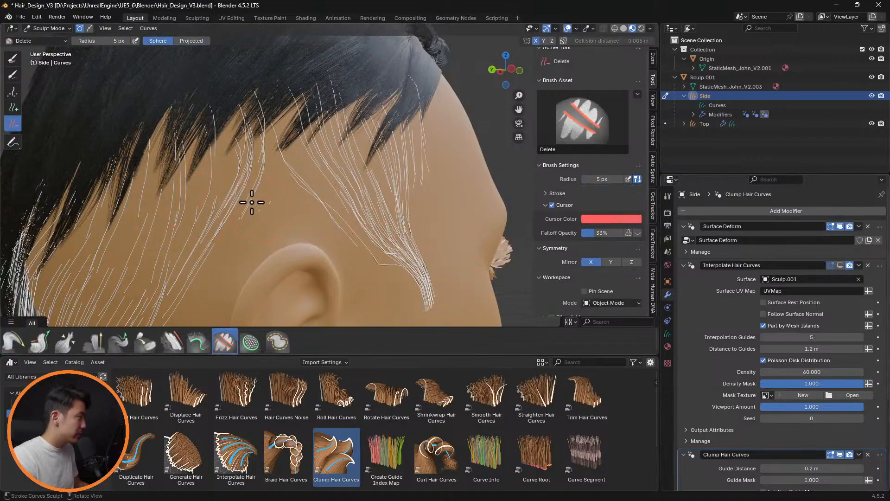
scroll(293, 219, up, 5)
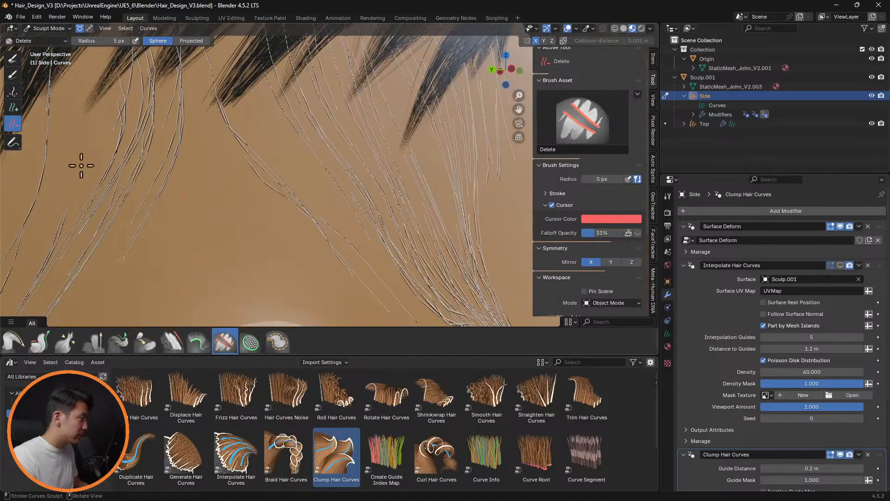
click(13, 108)
scroll(246, 185, down, 4)
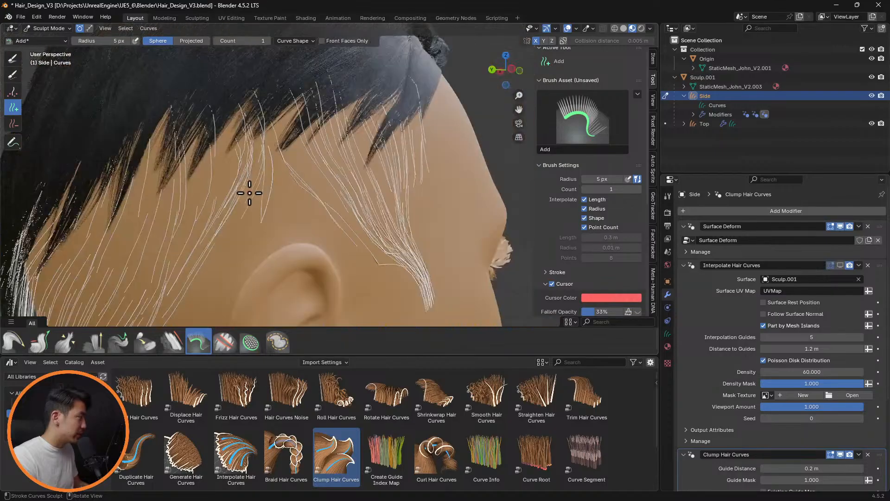
Try combing the new guide curve into the gap above the ear with a 44 px Comb brush and delete it
click(11, 341)
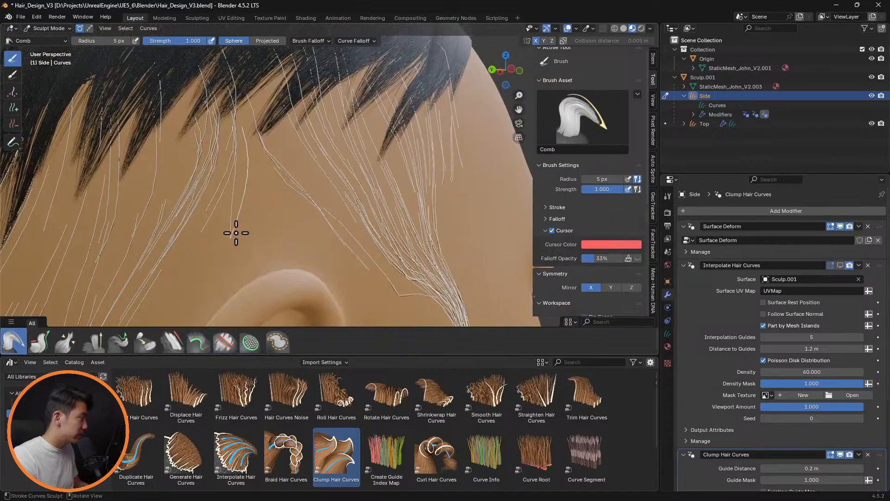
key(f)
click(241, 242)
mouse_move(231, 243)
mouse_down()
mouse_move(260, 252)
mouse_move(245, 234)
mouse_up()
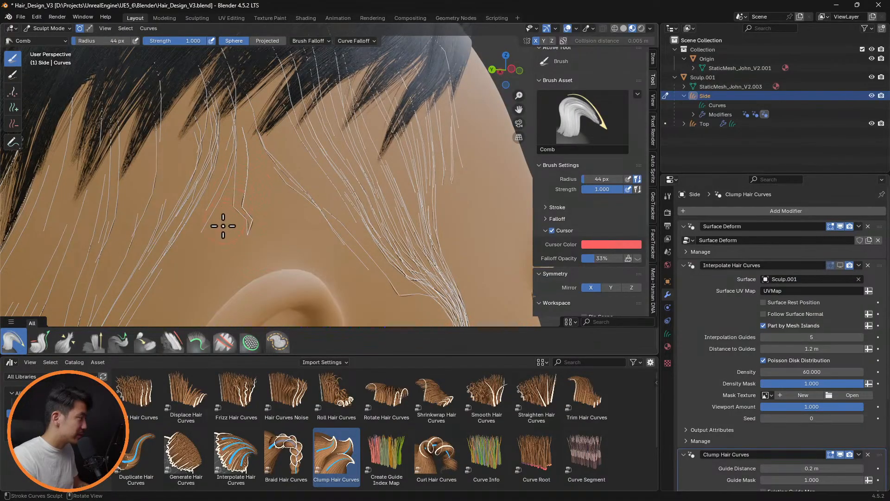
drag(259, 208, 260, 193)
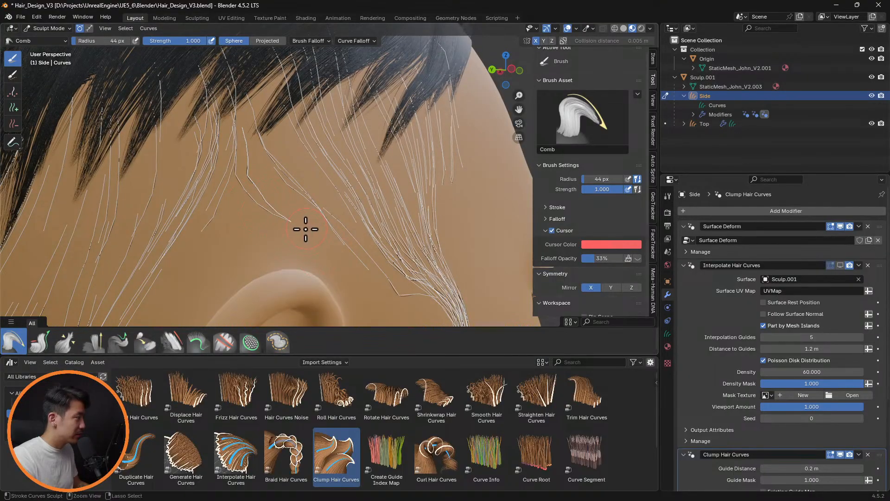
click(13, 123)
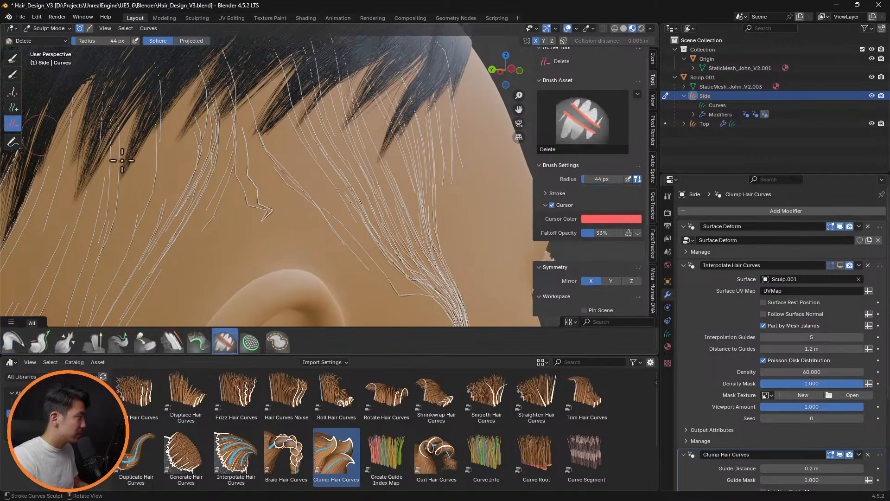
Add one guide curve above the right ear with Shape interpolation off and shorten it with the Grow/Shrink brush
click(13, 107)
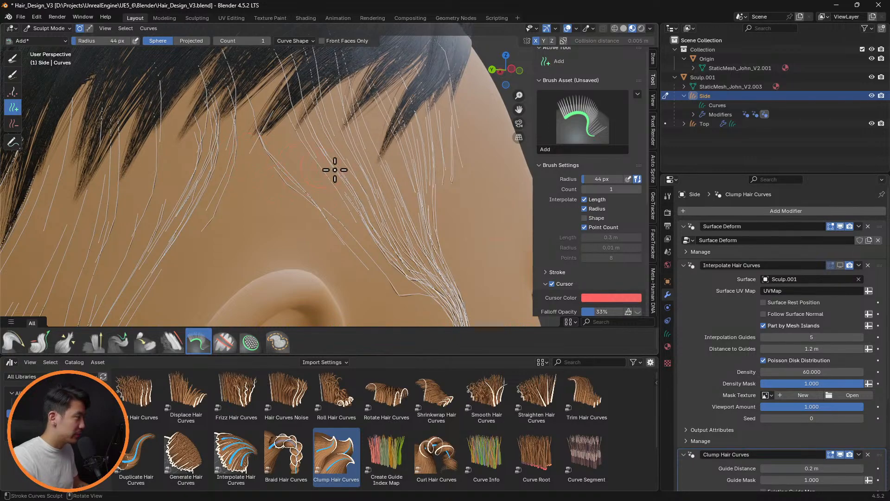
mouse_move(335, 169)
middle_down()
mouse_move(384, 173)
mouse_move(354, 153)
mouse_move(260, 131)
mouse_move(412, 150)
mouse_move(301, 135)
middle_up()
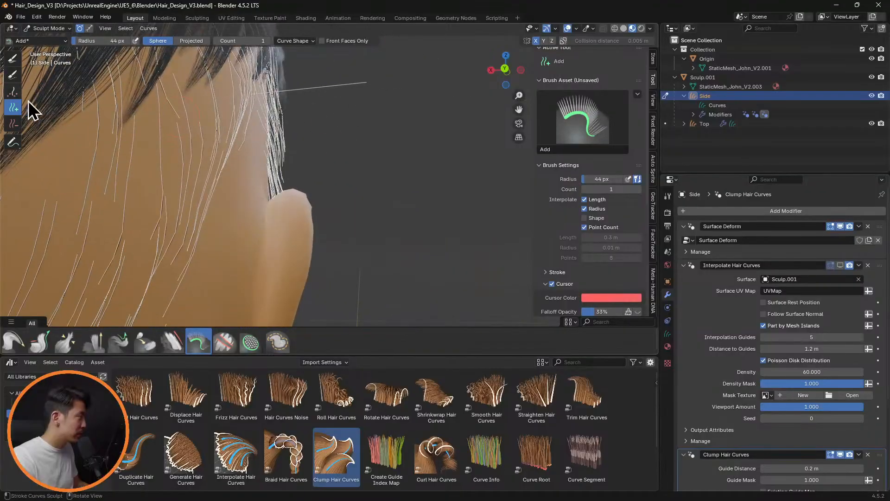
click(40, 344)
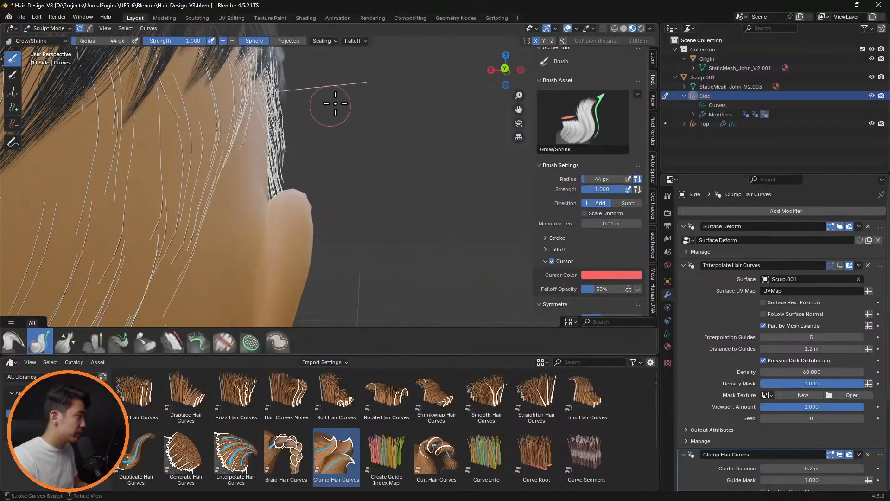
ctrl+drag(387, 77, 341, 88)
mouse_move(315, 90)
middle_down()
mouse_move(348, 93)
mouse_move(323, 93)
middle_up()
Deselect all guide curves and paint a selection over only the new curve sticking out above the ear
click(14, 341)
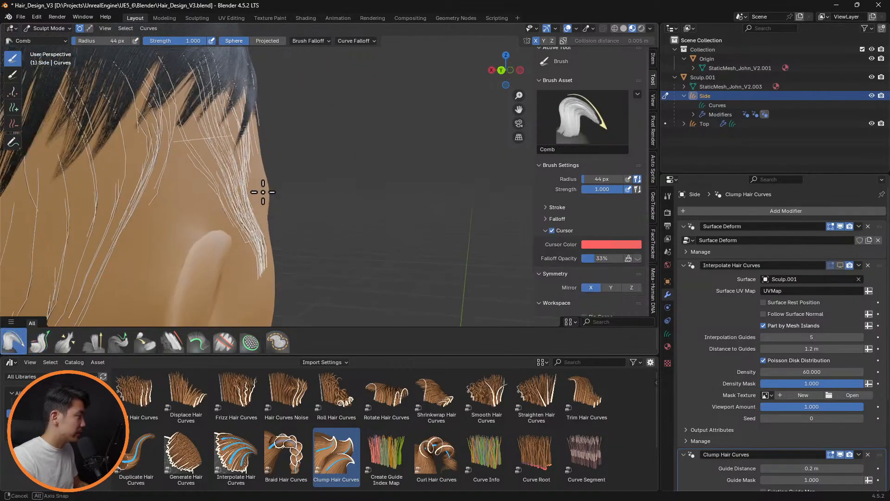
mouse_move(258, 193)
middle_down()
mouse_move(364, 159)
mouse_move(245, 140)
middle_up()
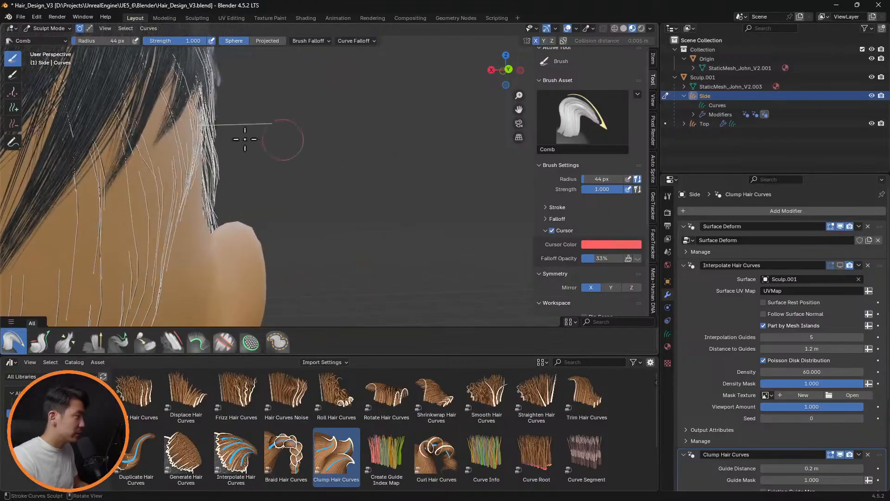
click(12, 75)
key(alt+a)
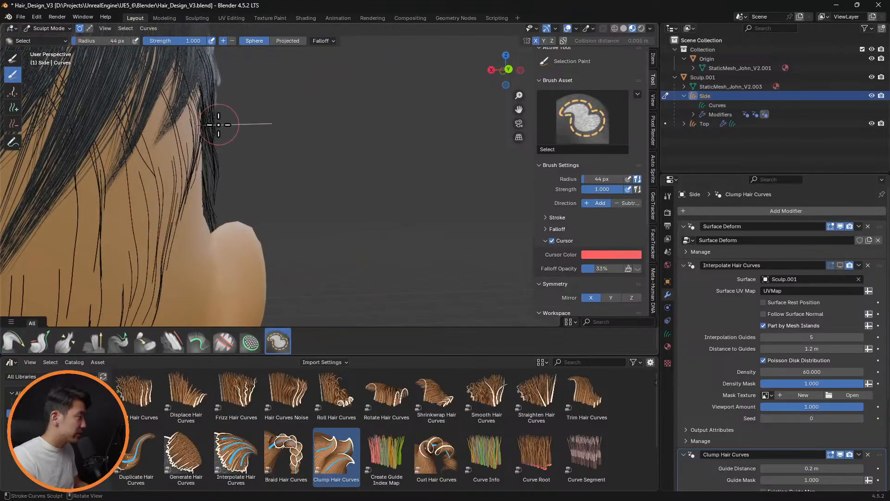
middle_drag(219, 125, 177, 163)
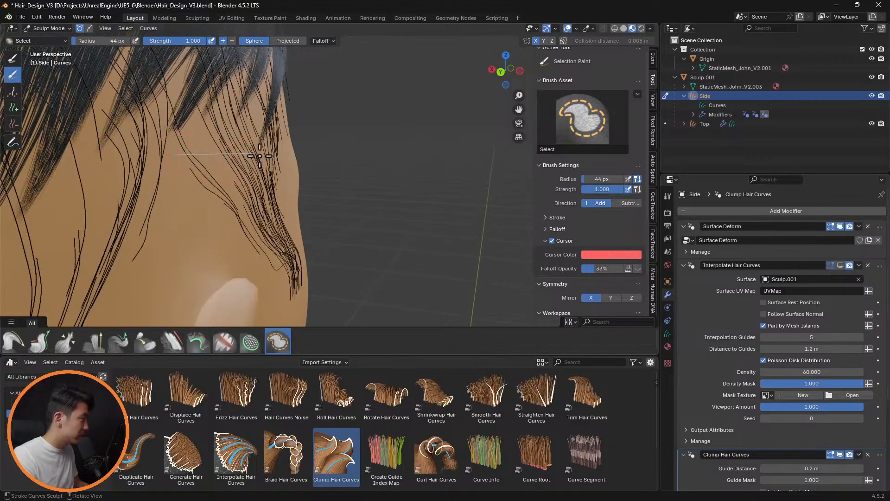
Nudge the new curve with a 337 px Comb brush and extend its selection along its whole length with a 112 px Select brush
click(14, 342)
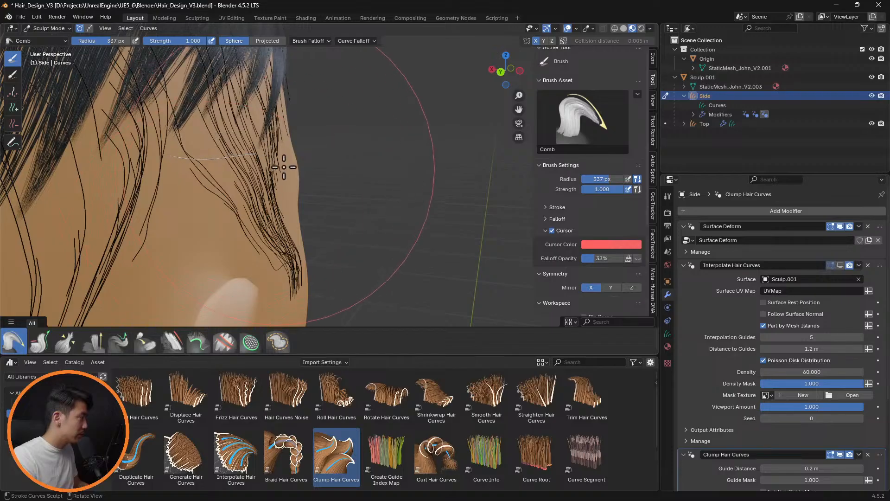
scroll(242, 144, up, 3)
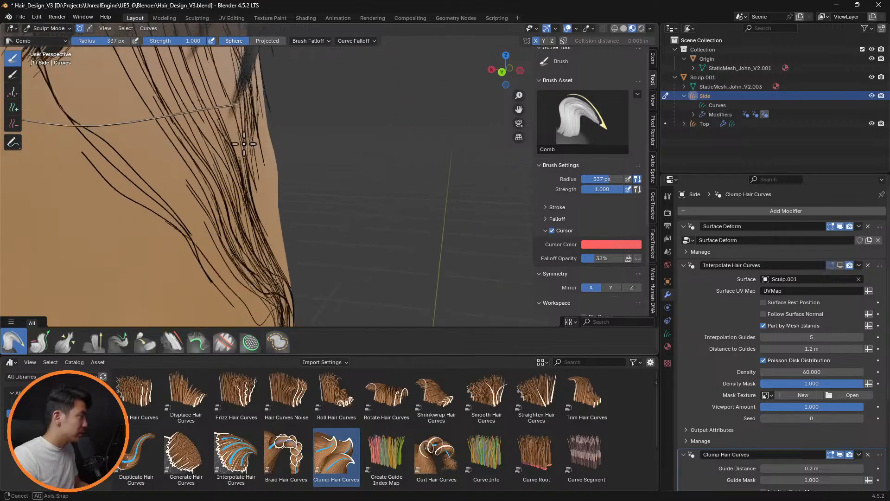
click(14, 76)
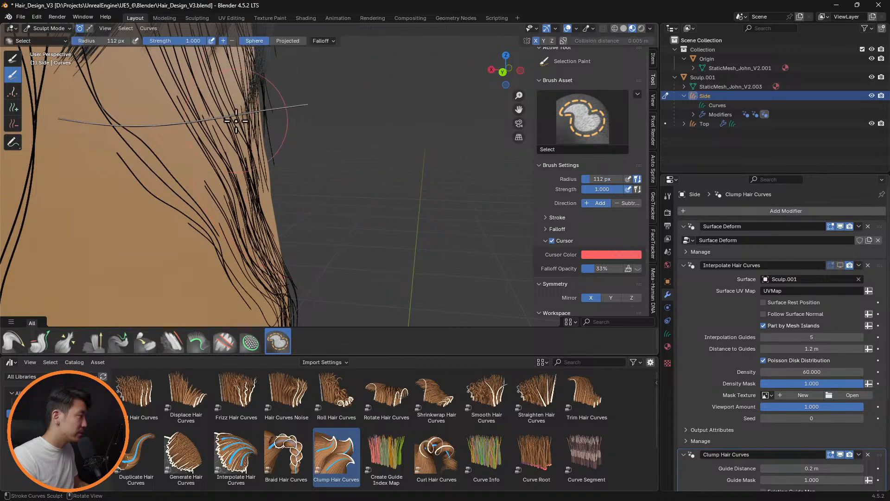
middle_drag(320, 122, 280, 109)
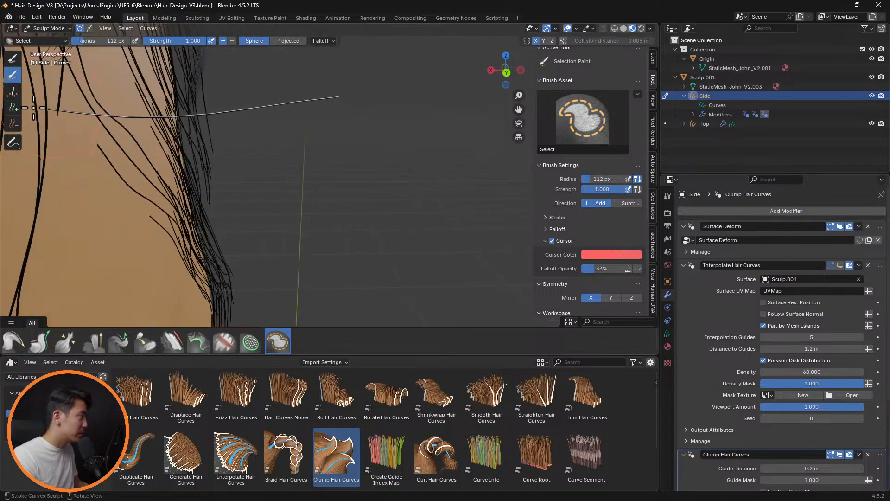
Comb the selected guide curve down flat against the head above the right ear with a 344 px Comb brush
click(18, 344)
key(f)
click(324, 204)
scroll(277, 195, down, 5)
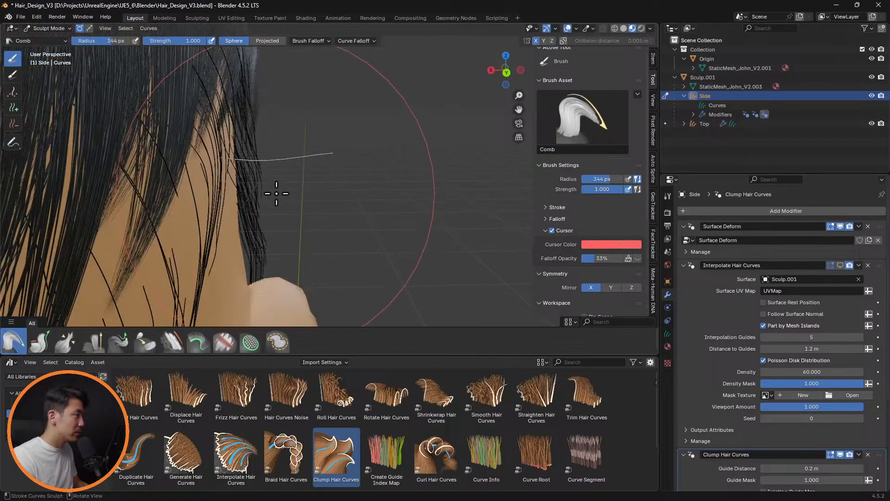
mouse_move(325, 161)
mouse_down()
mouse_move(312, 196)
mouse_move(269, 234)
mouse_up()
mouse_move(240, 167)
mouse_down()
mouse_move(252, 193)
mouse_move(218, 278)
mouse_up()
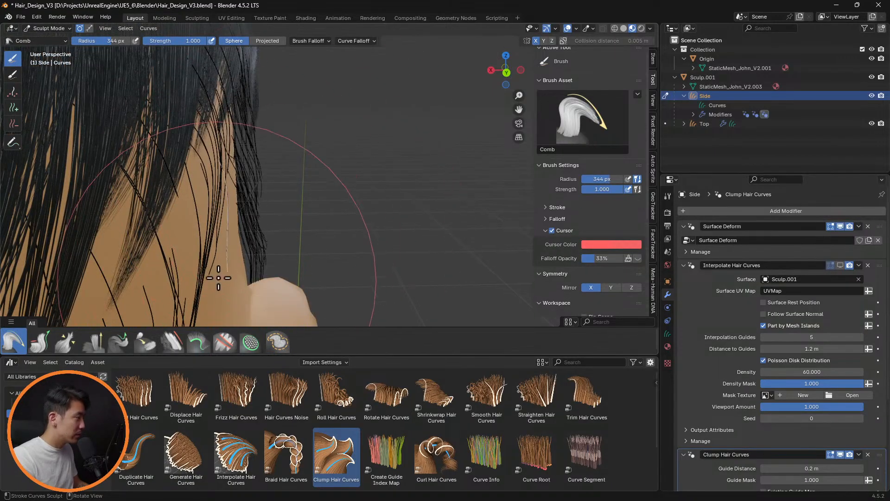
middle_drag(218, 278, 93, 188)
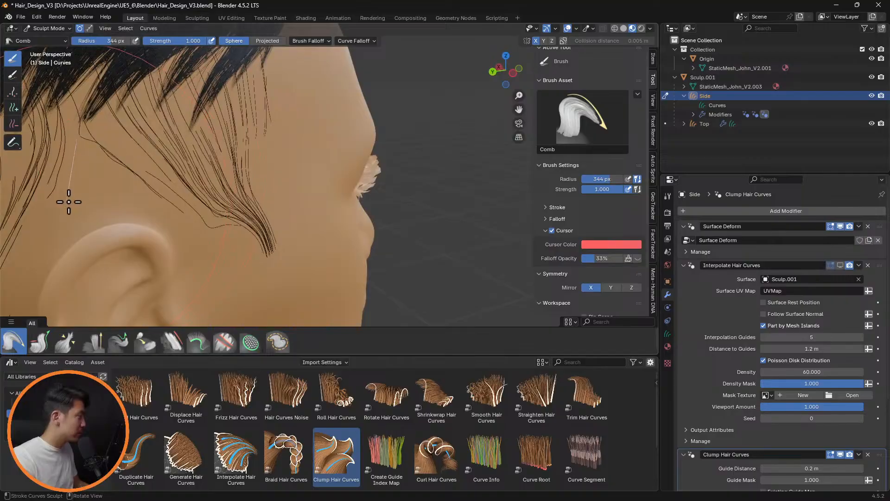
drag(63, 212, 85, 213)
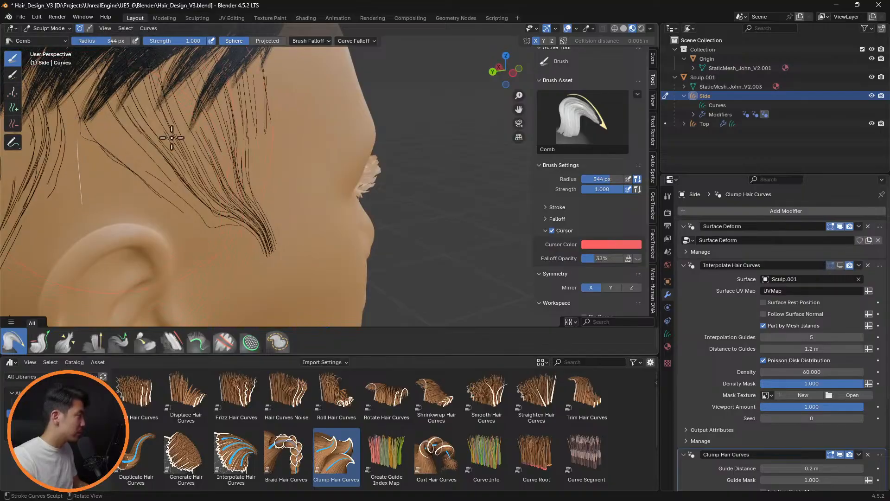
Check the mirrored guide curve above the left ear and select all the guide curves again
middle_drag(171, 138, 251, 119)
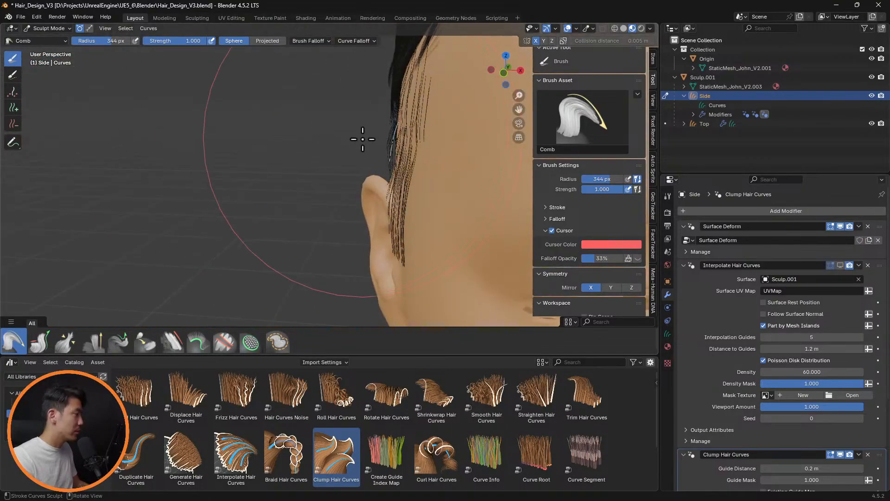
shift+middle_drag(389, 156, 99, 119)
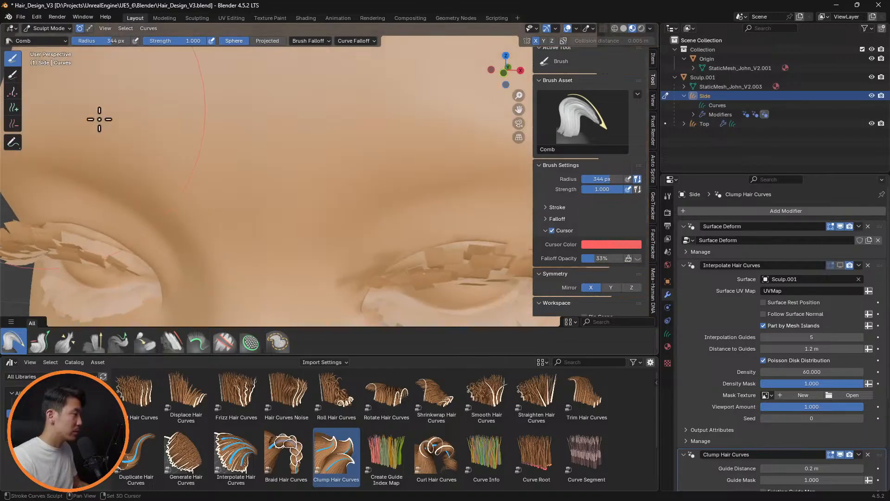
shift+middle_drag(297, 122, 2, 139)
middle_drag(385, 139, 301, 124)
scroll(469, 130, up, 2)
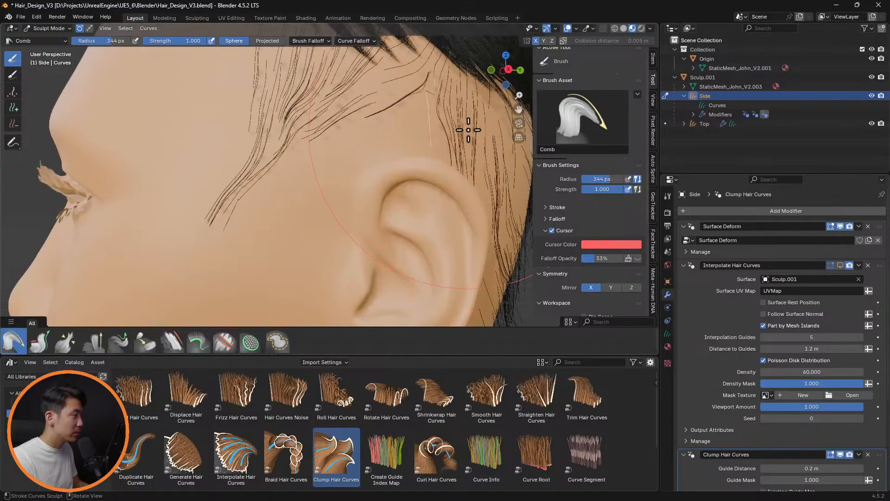
scroll(469, 129, up, 1)
middle_drag(462, 119, 475, 123)
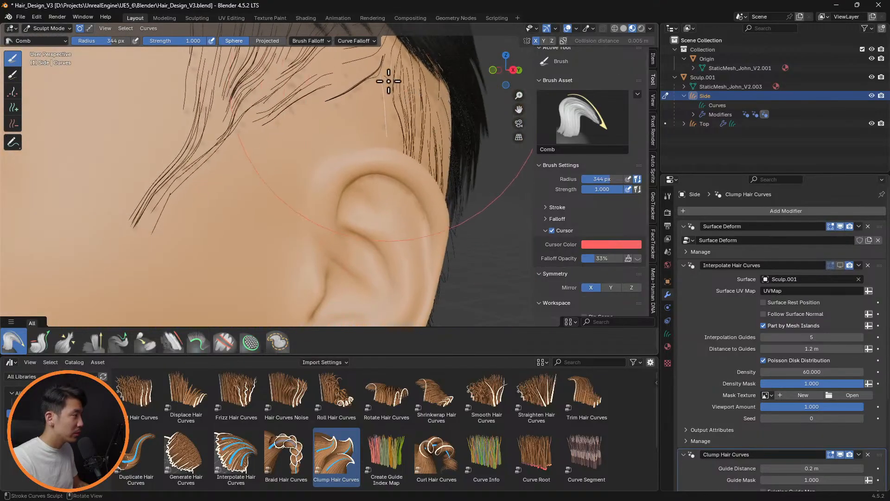
key(f)
click(56, 156)
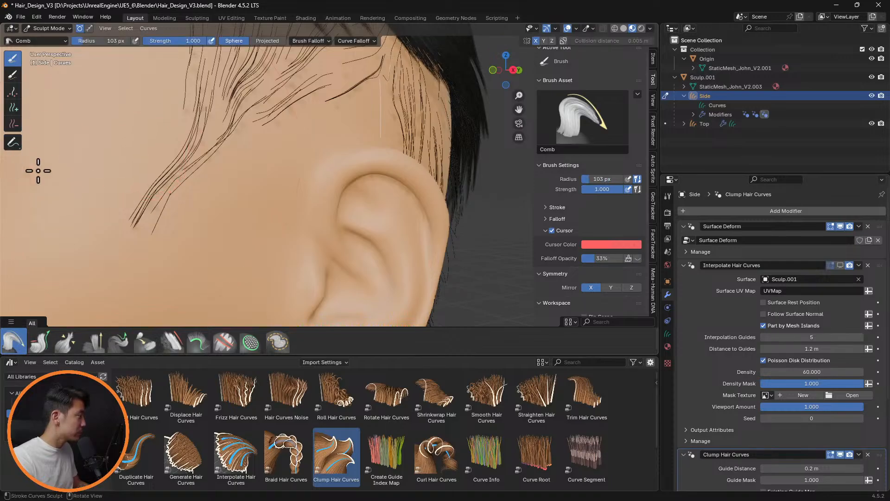
key(a)
Turn off X mirroring and comb the guide curves in the gap above the left ear with a 75 px Comb brush
mouse_move(419, 128)
middle_down()
mouse_move(423, 113)
mouse_move(131, 190)
mouse_move(103, 211)
middle_up()
key(f)
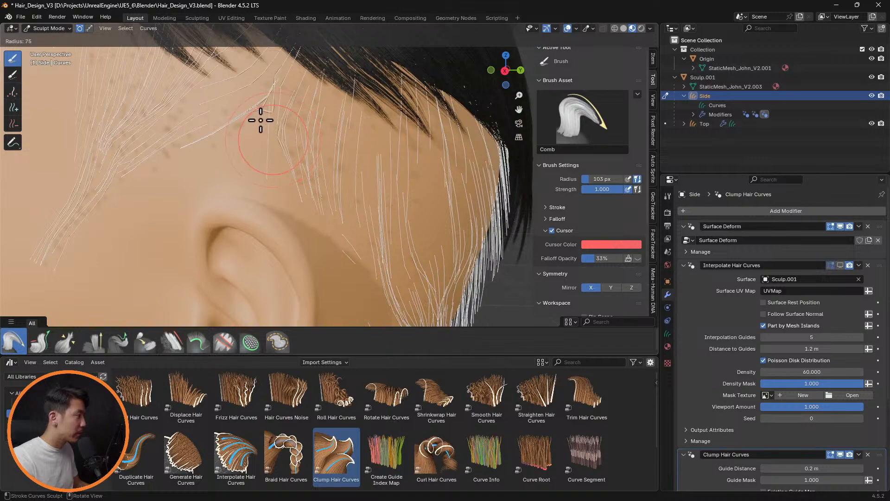
click(258, 111)
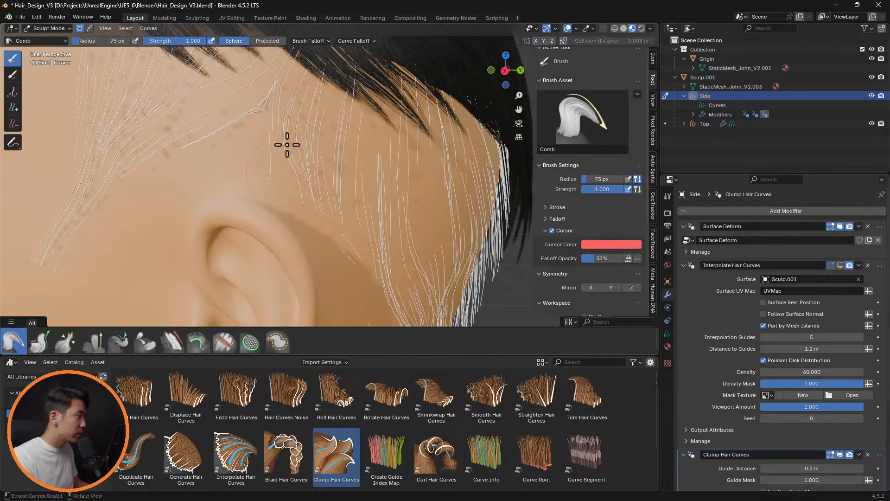
drag(276, 70, 285, 115)
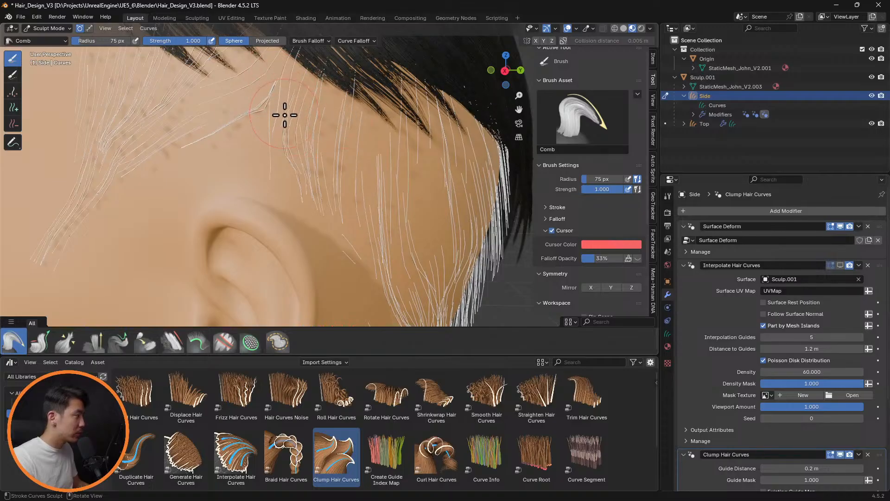
Show the side hair's Interpolate Hair Curves result in the viewport again and hide the overlays to check it from the right
click(841, 266)
scroll(222, 186, down, 3)
middle_drag(200, 186, 444, 154)
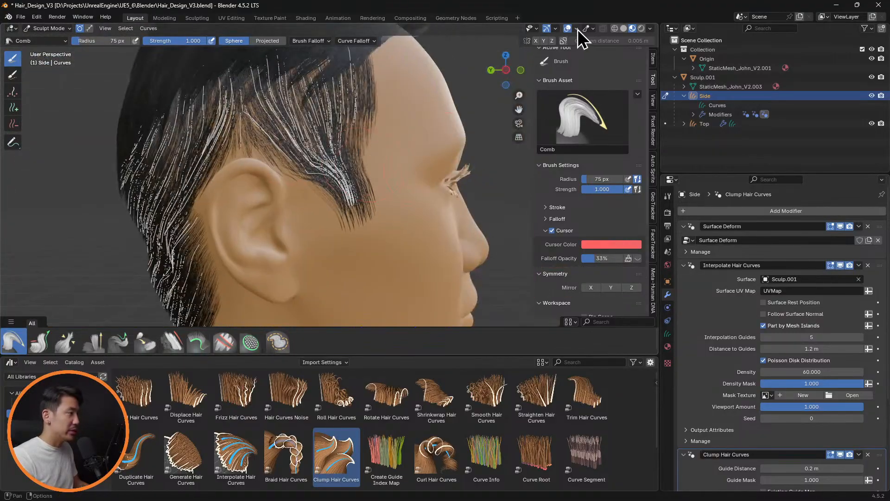
scroll(398, 163, down, 5)
mouse_move(364, 179)
middle_down()
mouse_move(497, 179)
mouse_move(455, 185)
mouse_move(434, 175)
mouse_move(364, 193)
middle_up()
scroll(331, 184, up, 4)
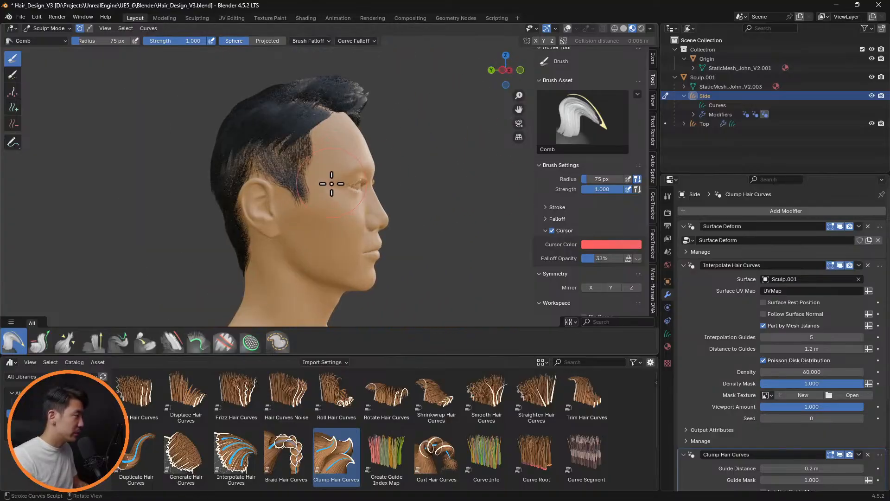
scroll(332, 183, up, 2)
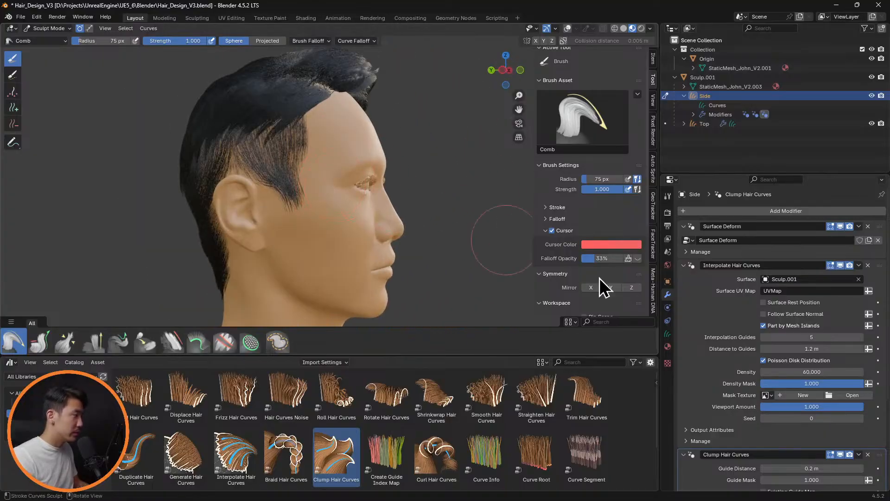
Set the side hair's interpolation density to 80 and review the hair from the back and front
click(833, 374)
text(80)
key(Return)
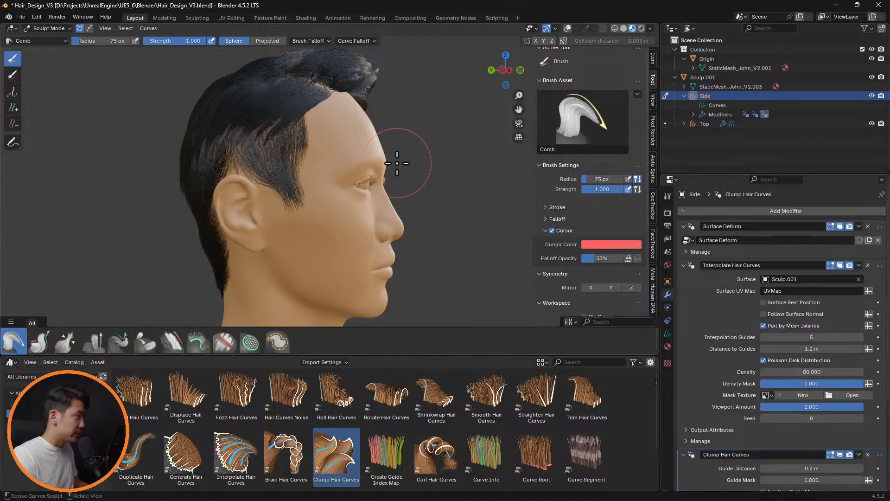
middle_drag(397, 159, 280, 153)
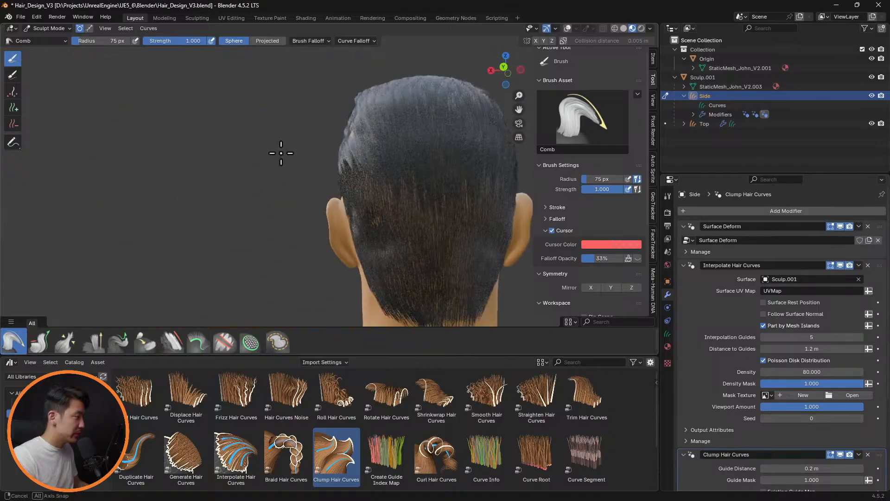
middle_drag(423, 175, 256, 190)
Leave Sculpt Mode on the side hair, start sculpting the Top hair object and show the overlays
click(51, 28)
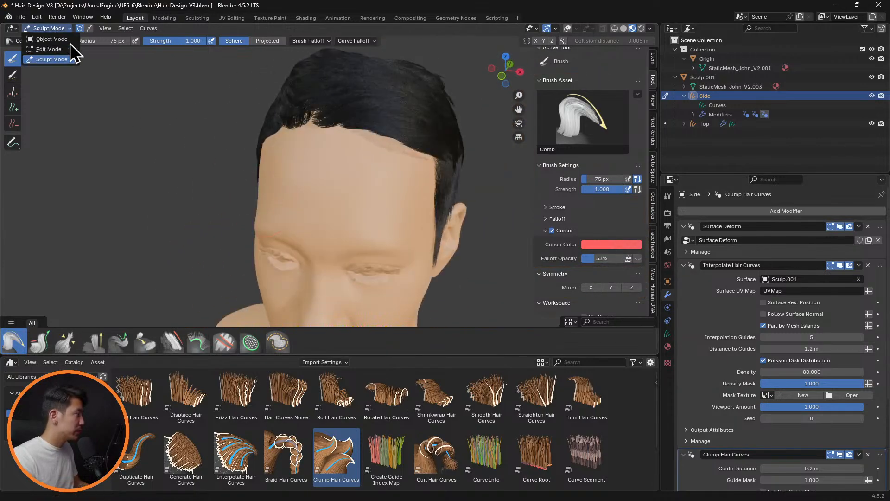
click(70, 37)
mouse_move(322, 135)
middle_down()
mouse_move(317, 160)
mouse_move(358, 147)
middle_up()
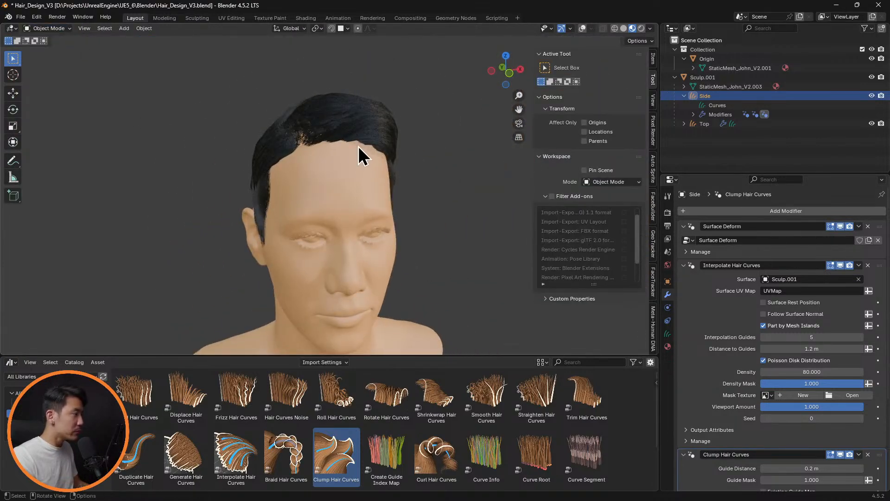
click(722, 125)
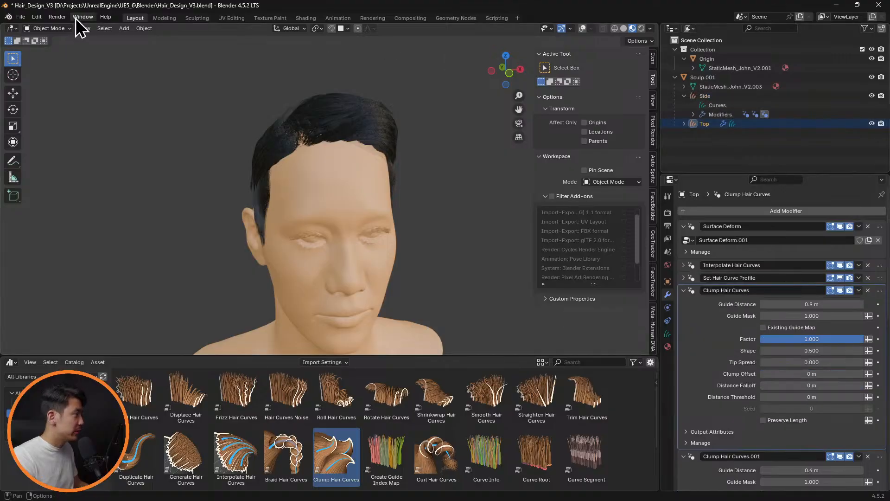
click(49, 28)
click(58, 58)
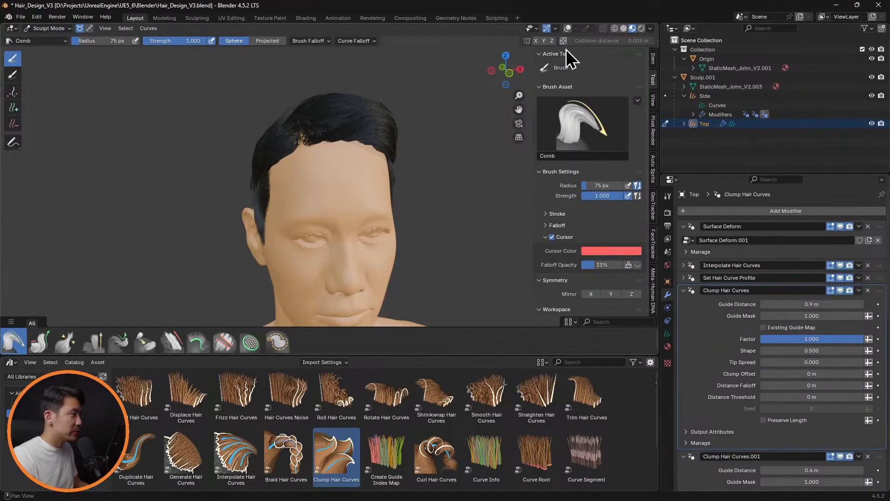
click(569, 30)
scroll(375, 149, up, 5)
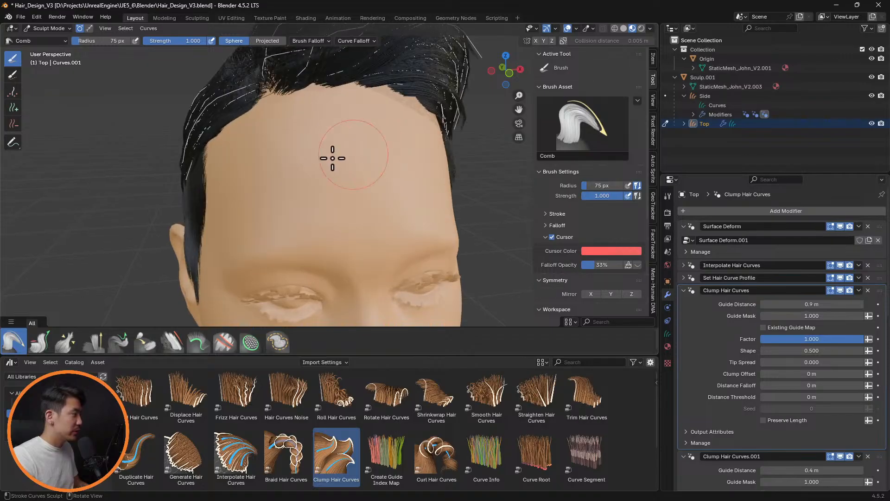
Hide the top hair's interpolated strands in the viewport and comb the right temple guide curves with a 92 px projected Comb brush
key(f)
click(459, 183)
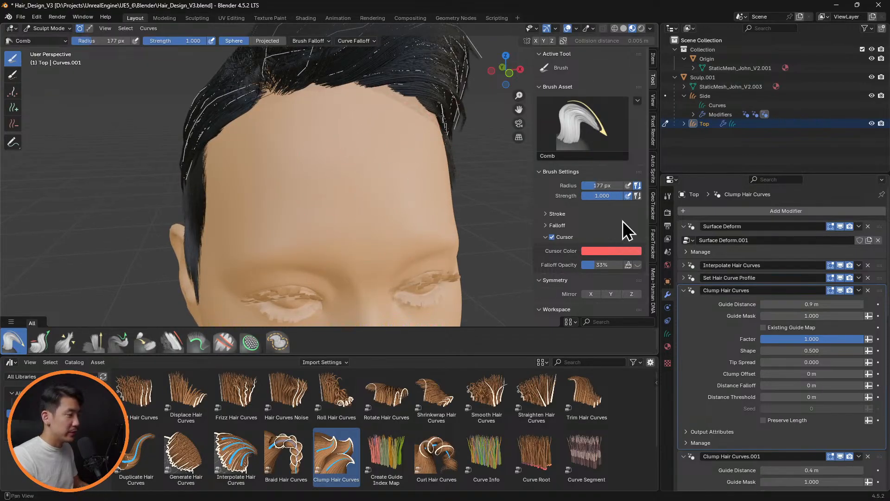
click(840, 265)
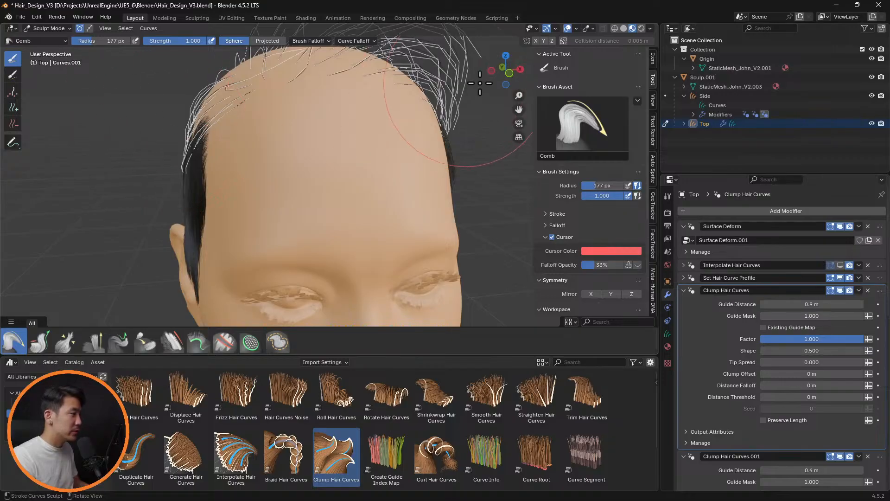
mouse_move(251, 79)
middle_down()
mouse_move(259, 113)
mouse_move(251, 123)
middle_up()
key(f)
click(195, 122)
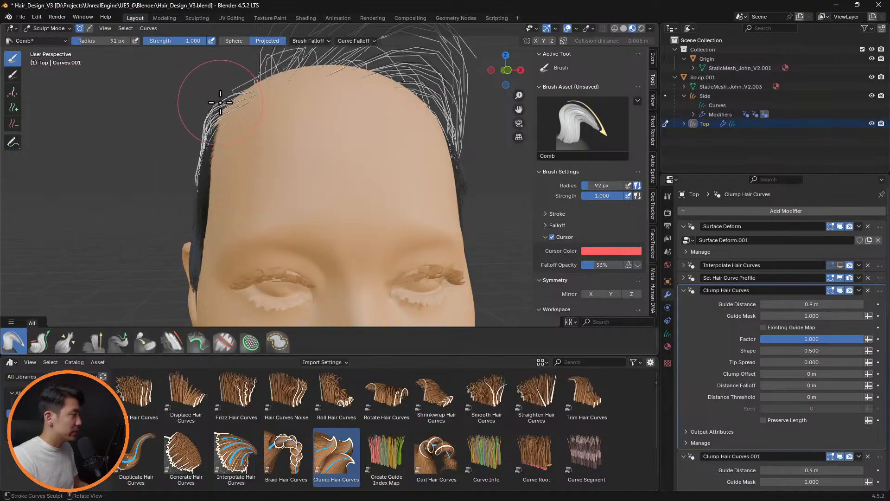
middle_drag(252, 102, 324, 135)
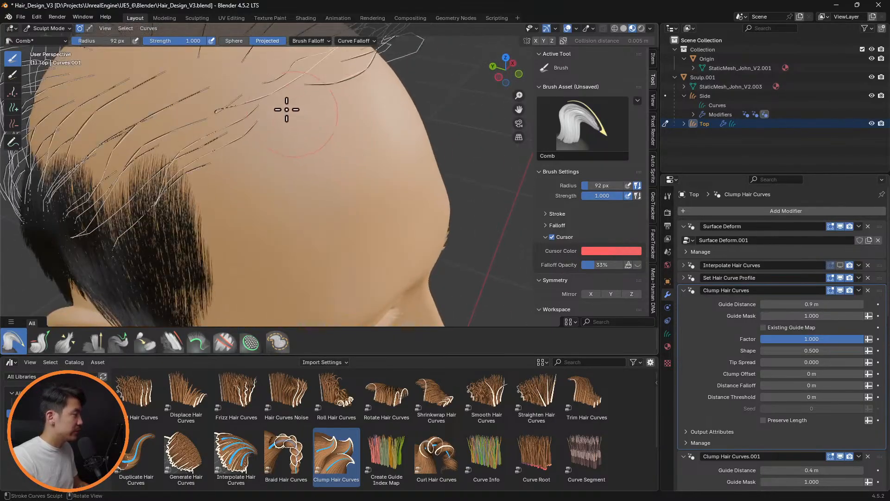
Comb the stray guide curves along the right front hairline with a 50 px projected Comb brush
key(f)
click(237, 103)
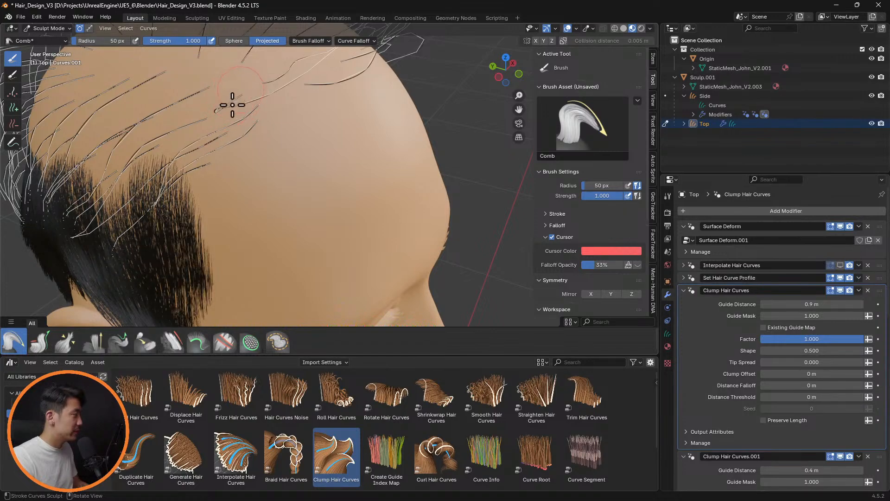
mouse_move(281, 79)
middle_down()
mouse_move(294, 82)
mouse_move(294, 151)
mouse_move(277, 120)
middle_up()
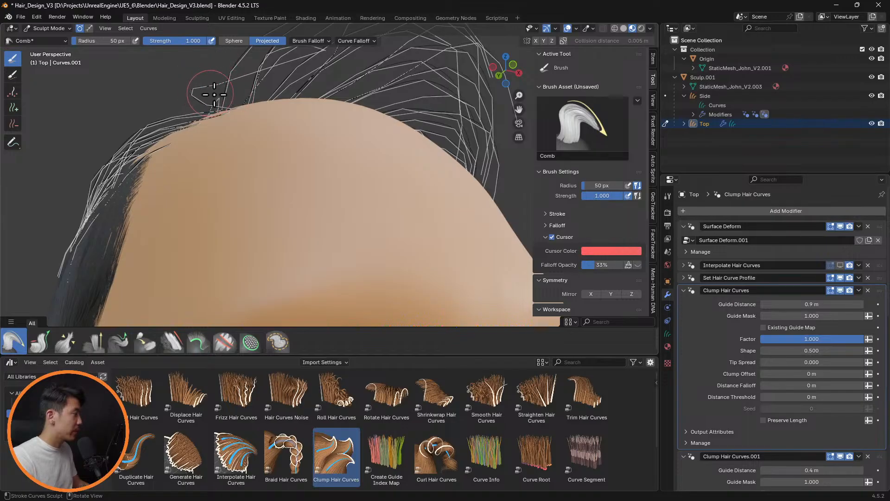
Delete a stray guide curve from the top hair, return to the Comb brush and show the interpolated hair again
mouse_move(214, 94)
middle_down()
mouse_move(228, 93)
mouse_move(301, 214)
mouse_move(349, 223)
mouse_move(366, 238)
mouse_move(441, 238)
mouse_move(328, 215)
mouse_move(233, 246)
mouse_move(229, 199)
mouse_move(212, 181)
mouse_move(189, 199)
mouse_move(238, 232)
mouse_move(253, 226)
mouse_move(239, 227)
mouse_move(461, 258)
mouse_move(476, 179)
middle_up()
click(12, 123)
click(208, 233)
click(17, 62)
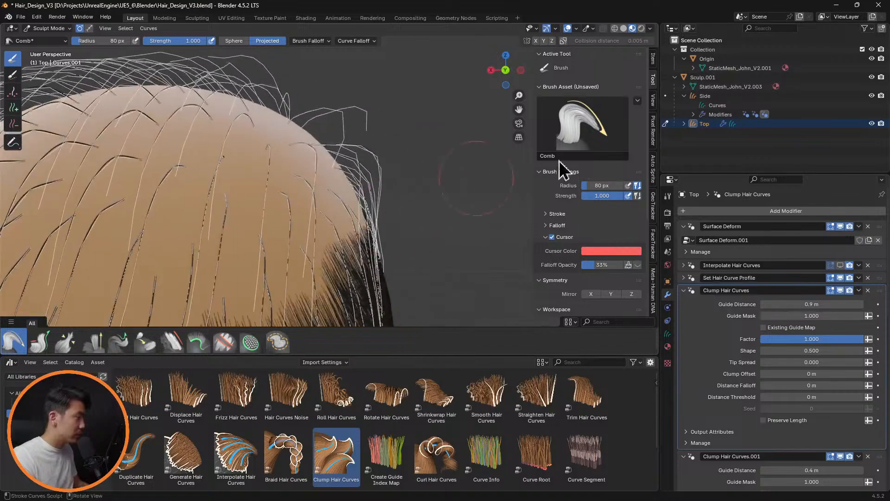
click(839, 266)
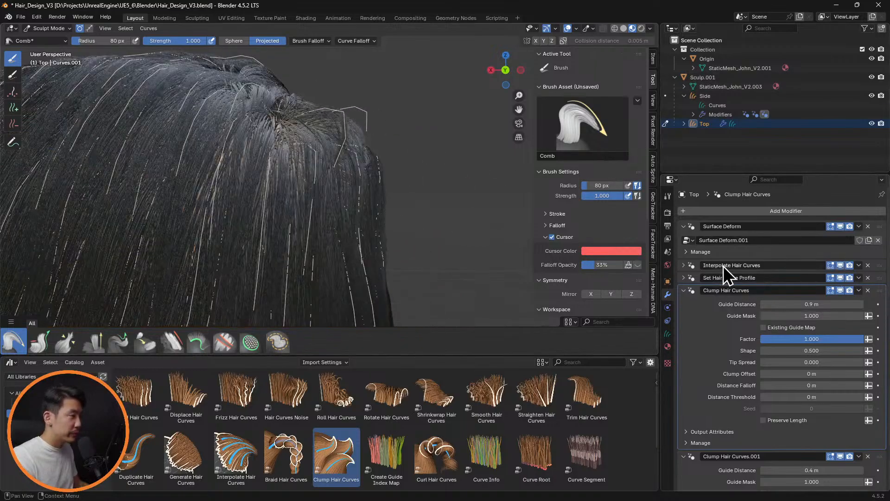
Comb the guide curves at the right temple into an even outline with a 116 px Comb brush
middle_drag(241, 195, 189, 185)
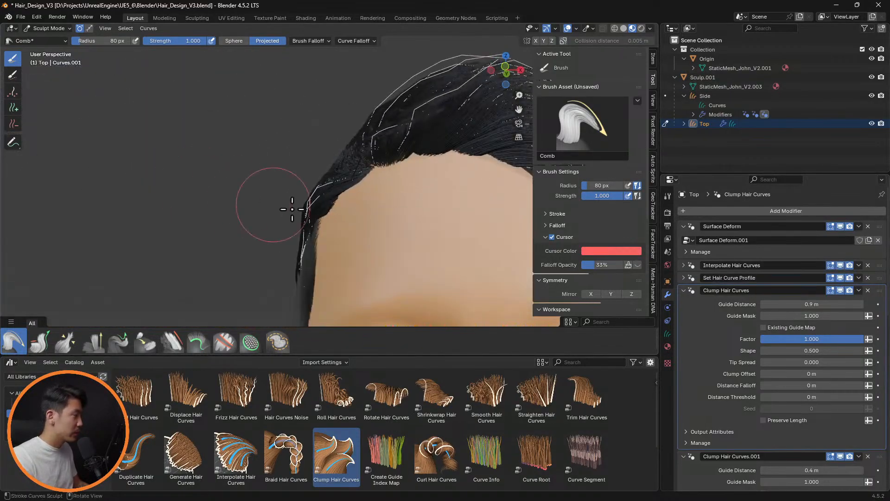
key(f)
click(337, 204)
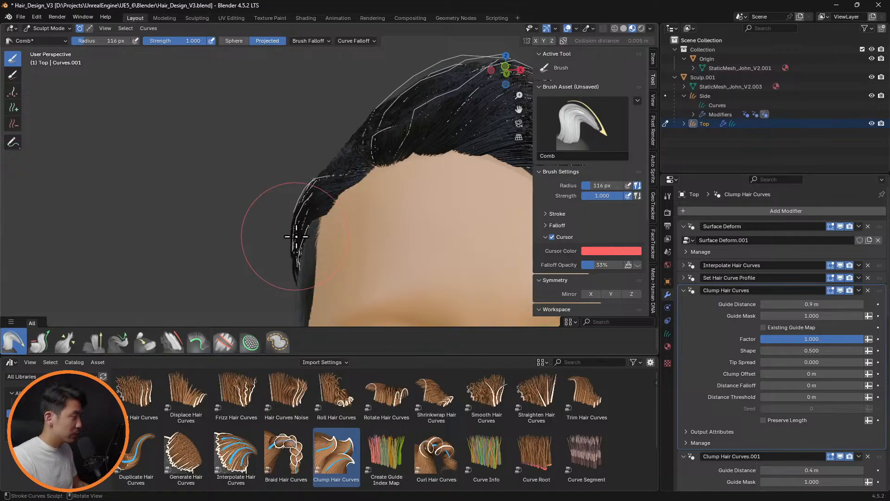
middle_drag(329, 238, 445, 247)
middle_drag(360, 231, 441, 234)
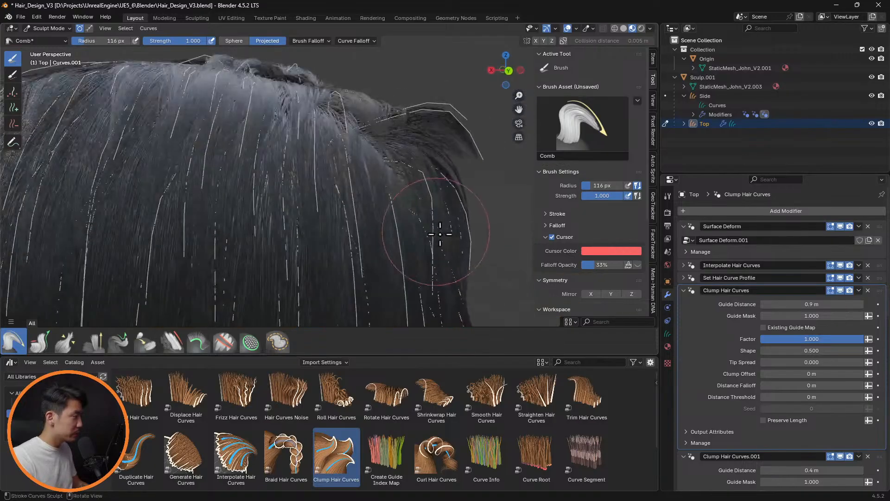
Comb the raised lock on the right side of the top hair down with a 71 px Comb brush
key(f)
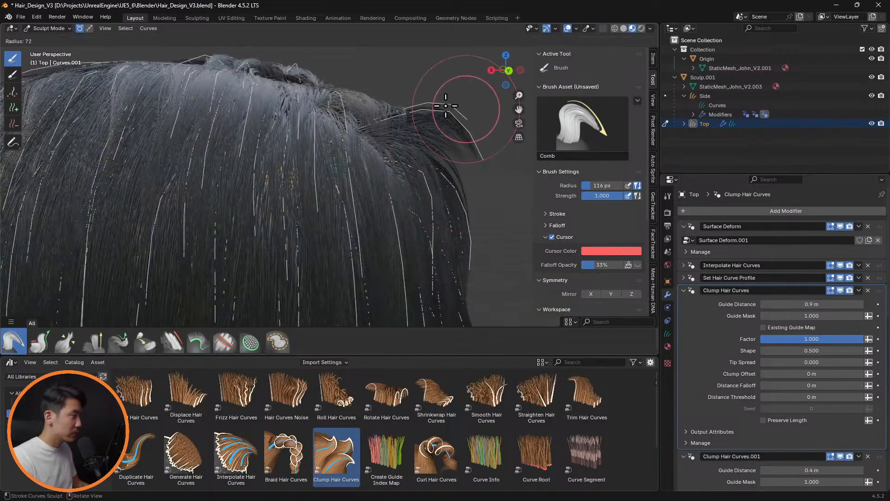
click(440, 105)
mouse_move(474, 167)
mouse_down()
mouse_move(477, 153)
mouse_move(463, 179)
mouse_move(469, 143)
mouse_up()
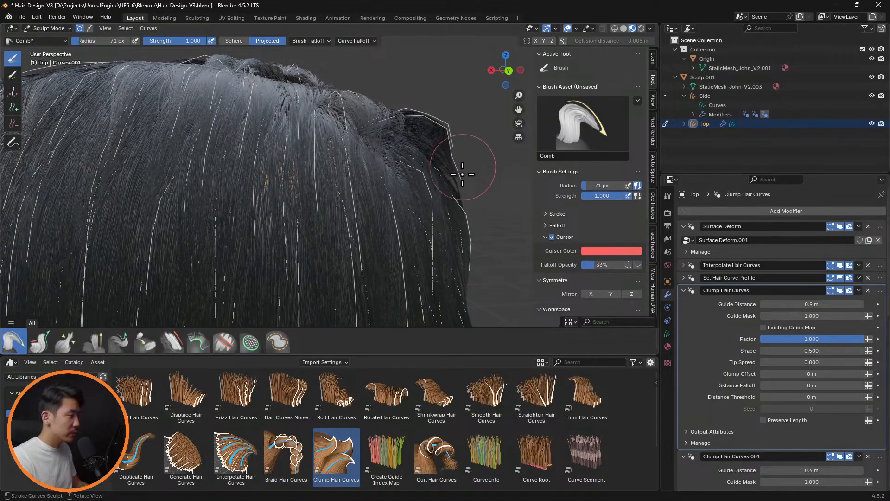
middle_drag(453, 190, 352, 178)
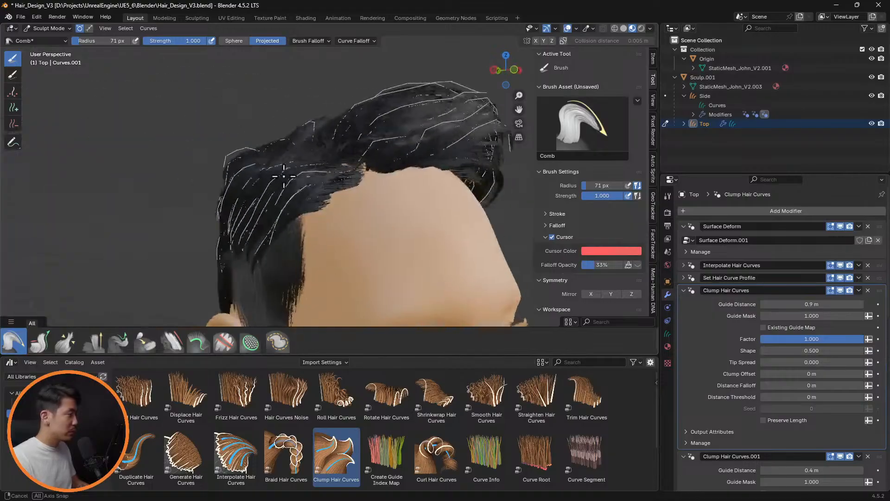
Comb the outer guide curves on the right side of the top hair with a 50 px Comb brush
key(f)
click(259, 145)
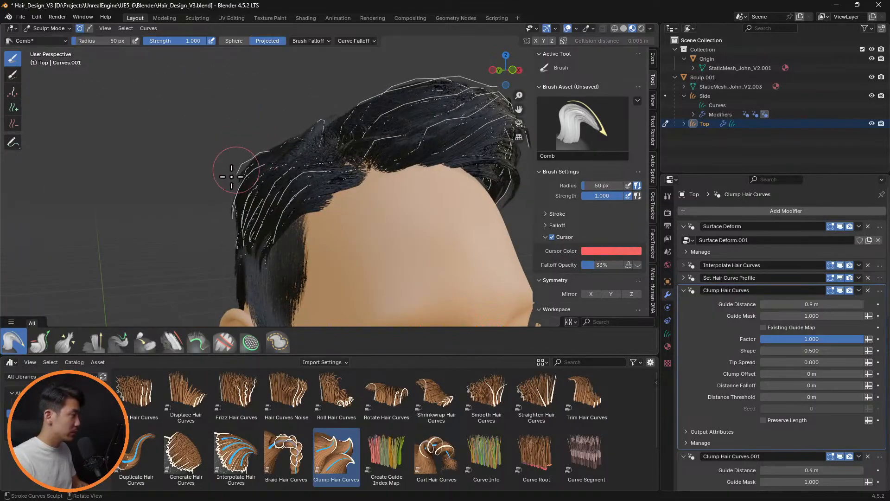
mouse_move(230, 186)
middle_down()
mouse_move(364, 203)
mouse_move(384, 215)
mouse_move(372, 224)
mouse_move(412, 209)
mouse_move(331, 207)
mouse_move(423, 213)
mouse_move(424, 199)
mouse_move(261, 199)
mouse_move(397, 224)
mouse_move(348, 232)
mouse_move(407, 260)
mouse_move(310, 247)
mouse_move(260, 223)
middle_up()
scroll(329, 229, up, 5)
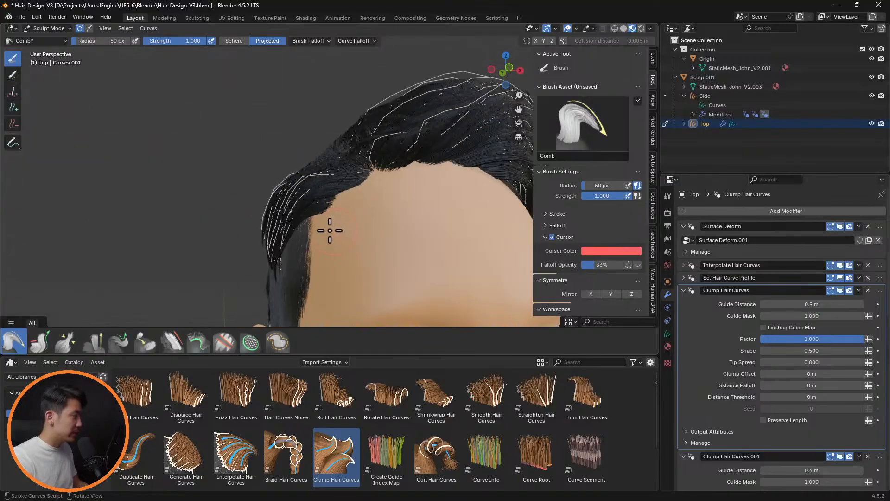
Comb the guide curves above and behind the right ear with an 86 px Comb brush
mouse_move(330, 231)
middle_down()
mouse_move(350, 238)
mouse_move(292, 255)
mouse_move(419, 235)
mouse_move(356, 230)
middle_up()
key(f)
click(250, 249)
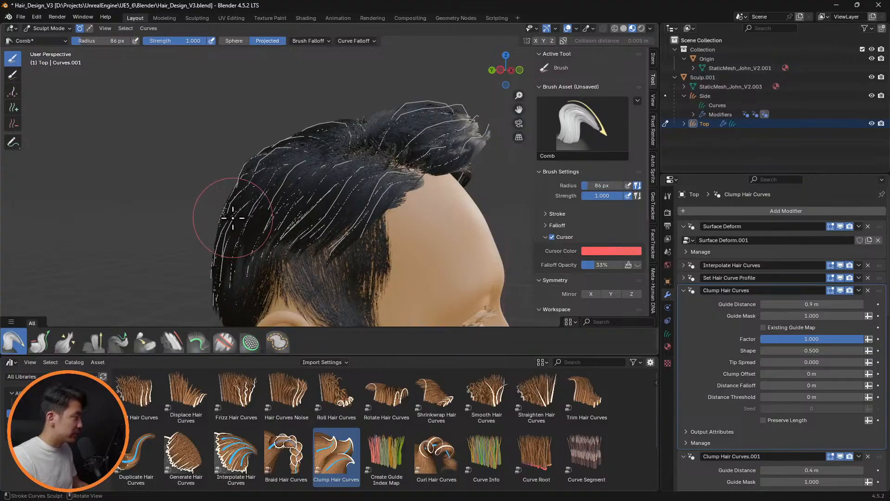
mouse_move(284, 217)
middle_down()
mouse_move(301, 182)
mouse_move(402, 209)
mouse_move(327, 205)
mouse_move(364, 223)
mouse_move(354, 228)
mouse_move(357, 205)
mouse_move(403, 205)
mouse_move(281, 192)
middle_up()
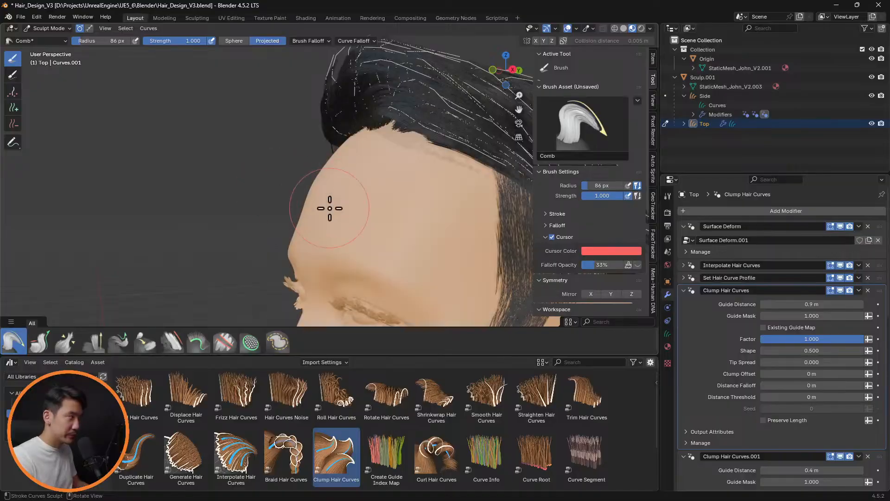
Comb the guide curves on the left side of the top hair closer to the head with a 143 px Comb brush
mouse_move(330, 208)
middle_down()
mouse_move(308, 185)
mouse_move(292, 183)
mouse_move(374, 189)
mouse_move(155, 186)
middle_up()
key(f)
click(307, 180)
middle_drag(364, 165, 299, 166)
drag(278, 157, 282, 158)
middle_drag(315, 165, 281, 150)
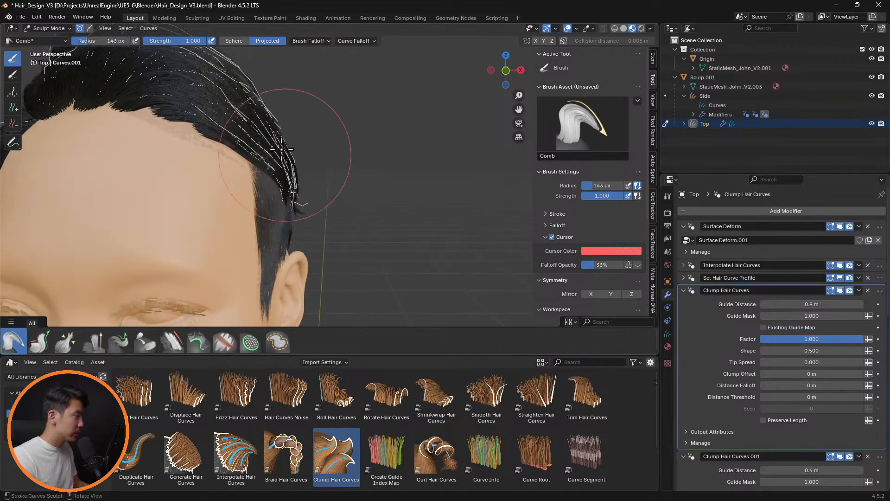
drag(264, 128, 246, 95)
middle_drag(245, 95, 256, 133)
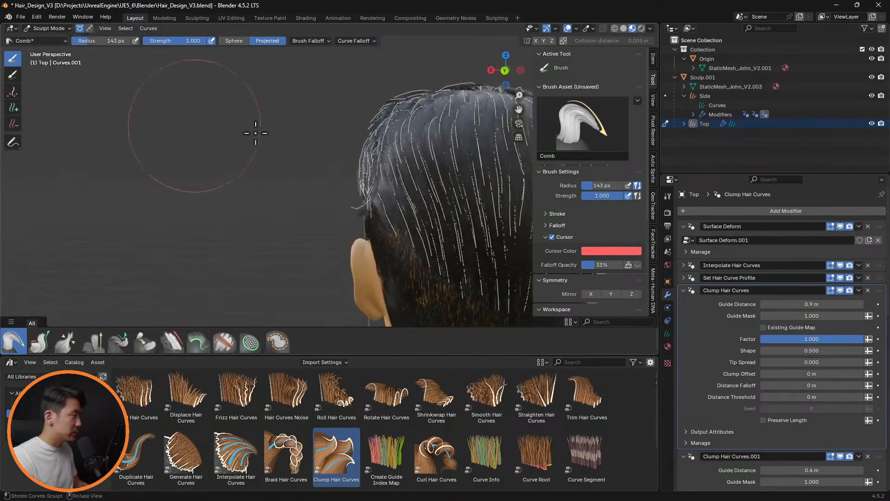
Comb the flared guide tips above the left ear down against the head with a 70 px Comb brush
key(f)
click(298, 192)
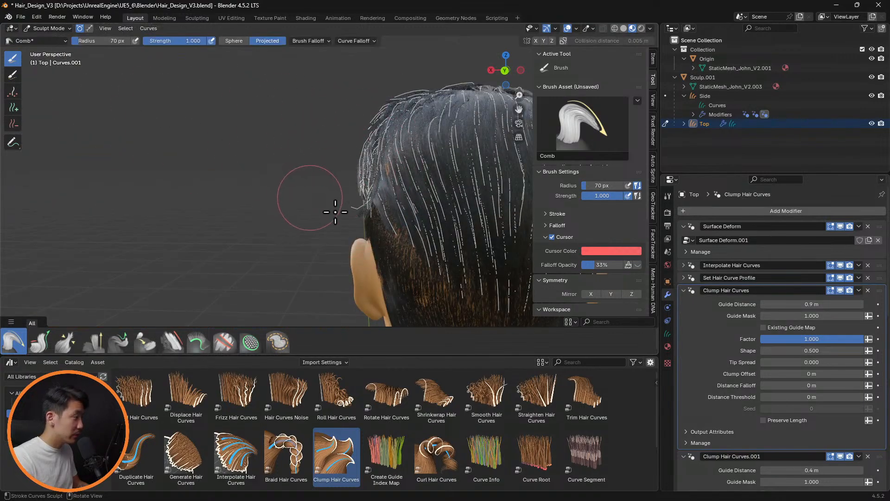
middle_drag(362, 228, 355, 215)
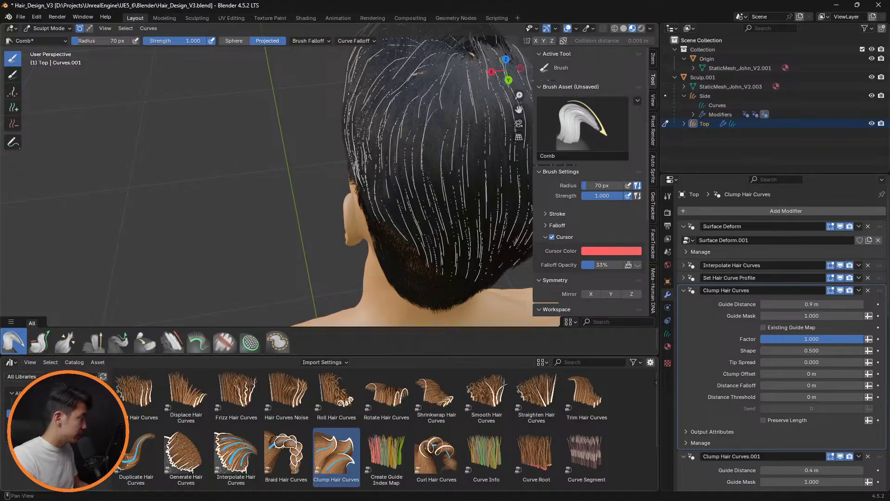
Smooth the guide curves on the back left of the head with a 70 px Smooth brush and hide the overlays for a check
click(179, 344)
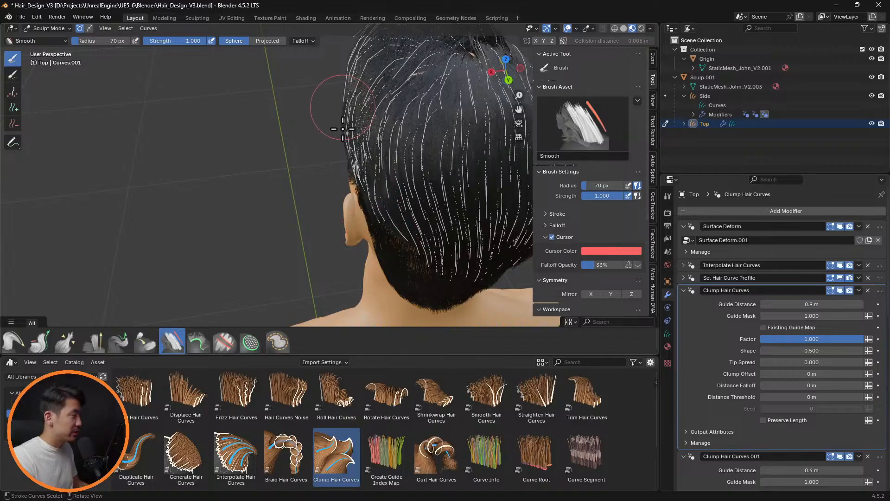
middle_drag(370, 236, 307, 185)
scroll(457, 140, down, 4)
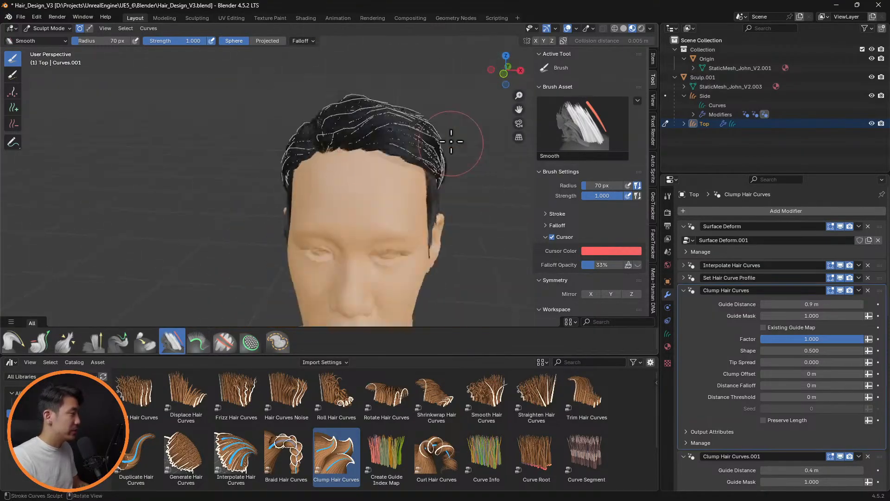
click(568, 29)
middle_drag(500, 123, 435, 176)
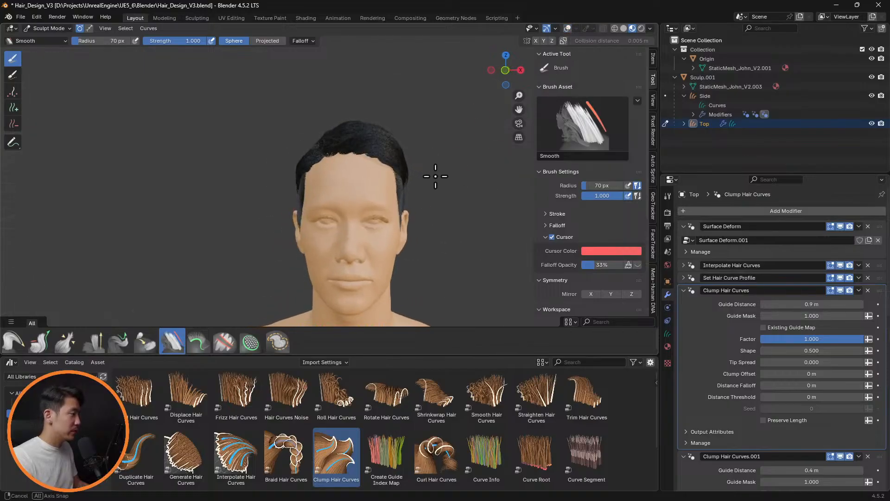
Show the overlays again and smooth the guide curves on the right side and back of the head, enlarging the Smooth brush to 82 px
click(568, 29)
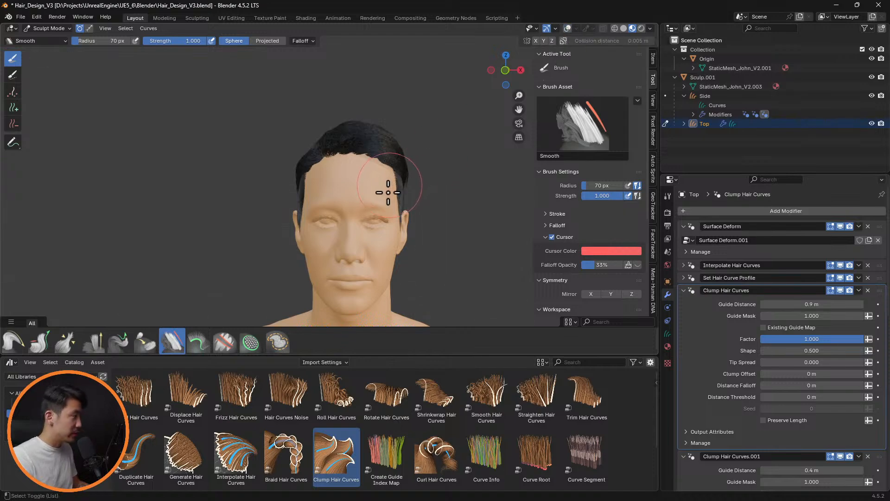
scroll(310, 175, up, 4)
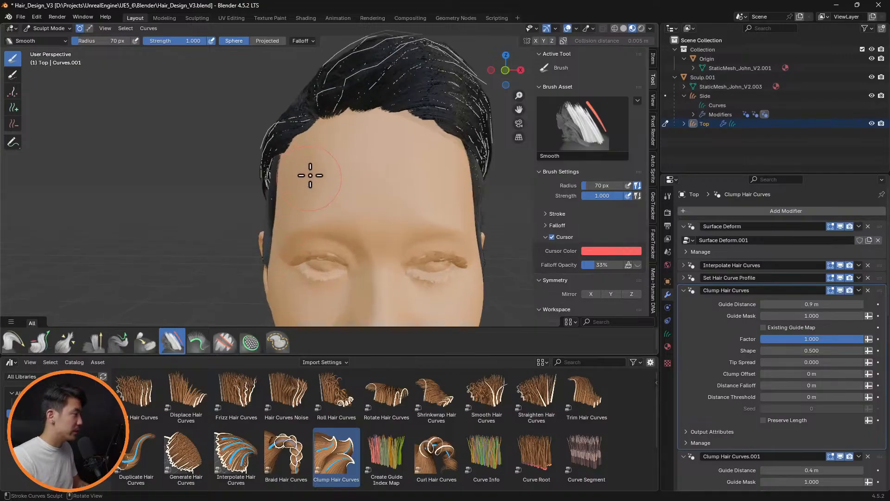
middle_drag(310, 165, 290, 142)
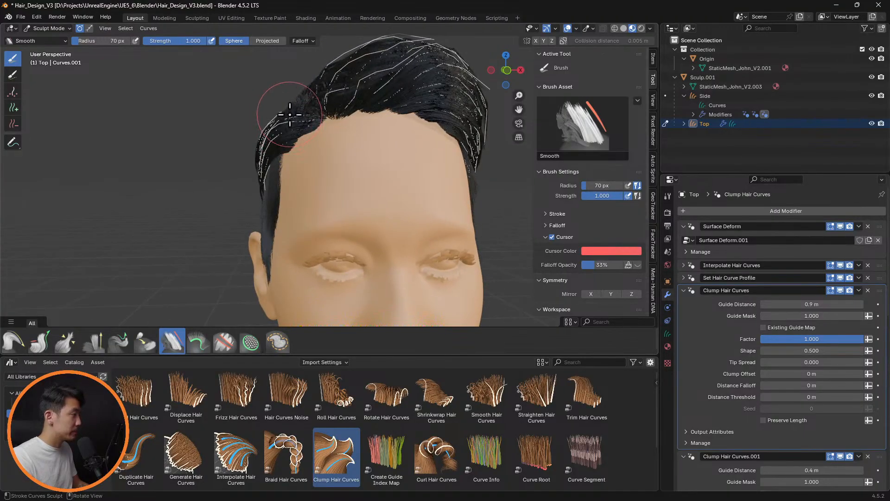
middle_drag(324, 134, 477, 155)
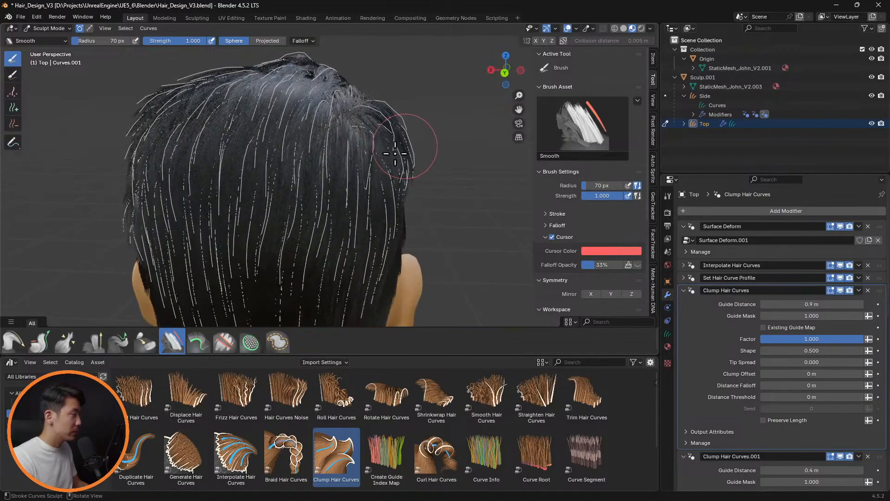
key(f)
click(426, 153)
middle_drag(443, 156, 468, 160)
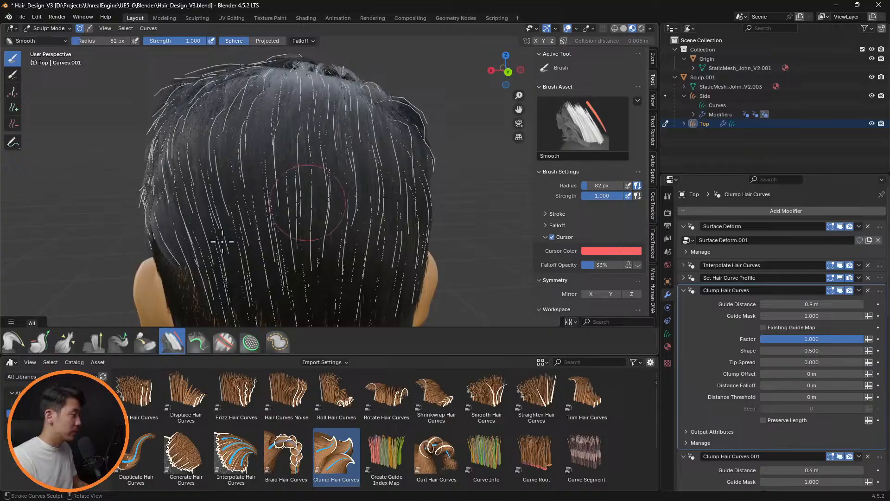
Comb the guide curves on the right side and at the left temple closer to the head with an 82 px Comb brush
click(12, 343)
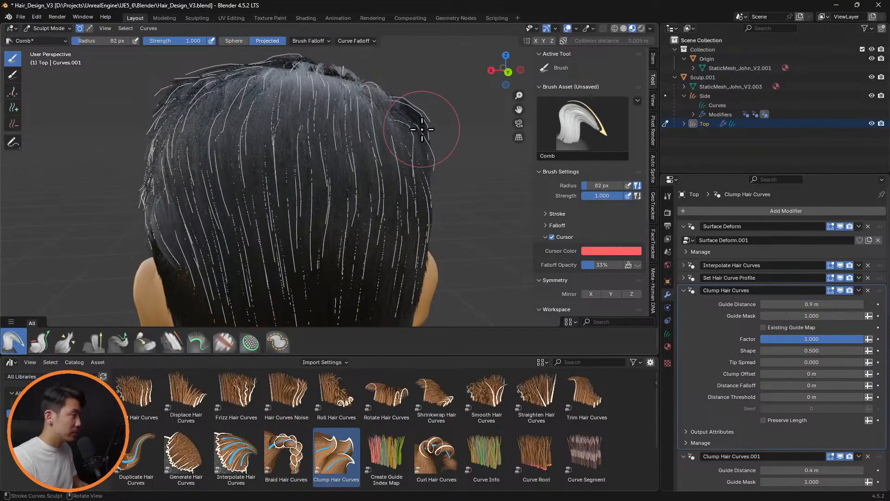
middle_drag(424, 130, 253, 132)
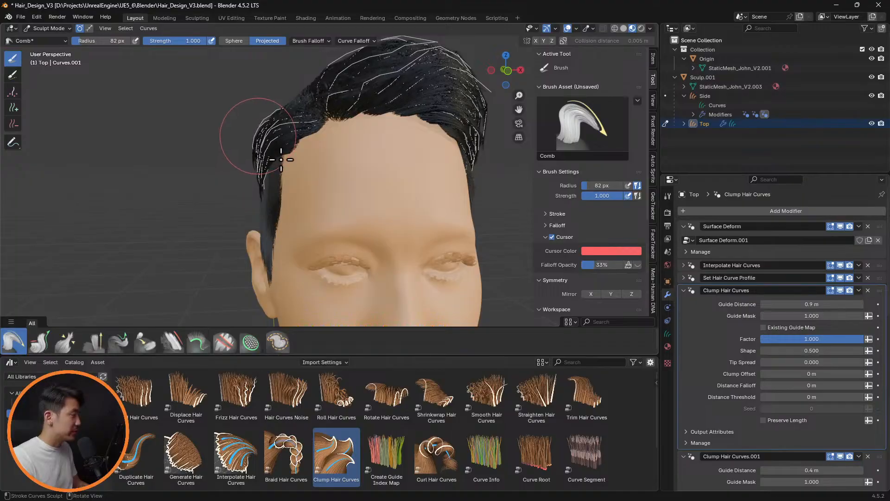
mouse_move(282, 160)
middle_down()
mouse_move(270, 148)
mouse_move(413, 193)
mouse_move(487, 171)
mouse_move(467, 188)
mouse_move(446, 187)
mouse_move(454, 191)
mouse_move(398, 163)
mouse_move(368, 204)
mouse_move(343, 200)
mouse_move(371, 215)
mouse_move(340, 248)
middle_up()
scroll(421, 191, up, 4)
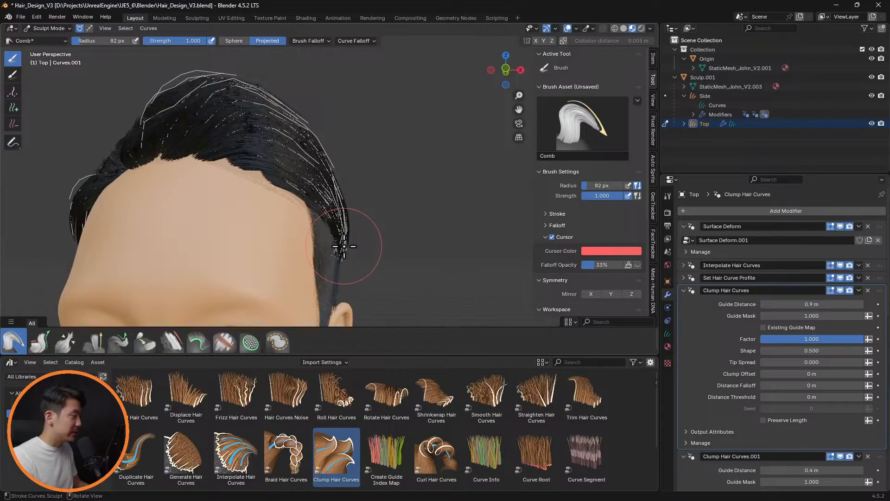
mouse_move(398, 250)
middle_down()
mouse_move(396, 233)
mouse_move(357, 245)
mouse_move(224, 254)
mouse_move(350, 268)
mouse_move(395, 249)
mouse_move(435, 248)
mouse_move(414, 209)
mouse_move(434, 193)
mouse_move(395, 205)
mouse_move(457, 219)
mouse_move(458, 234)
mouse_move(424, 268)
mouse_move(422, 254)
mouse_move(449, 215)
mouse_move(459, 243)
mouse_move(487, 255)
mouse_move(434, 225)
mouse_move(381, 213)
mouse_move(388, 241)
middle_up()
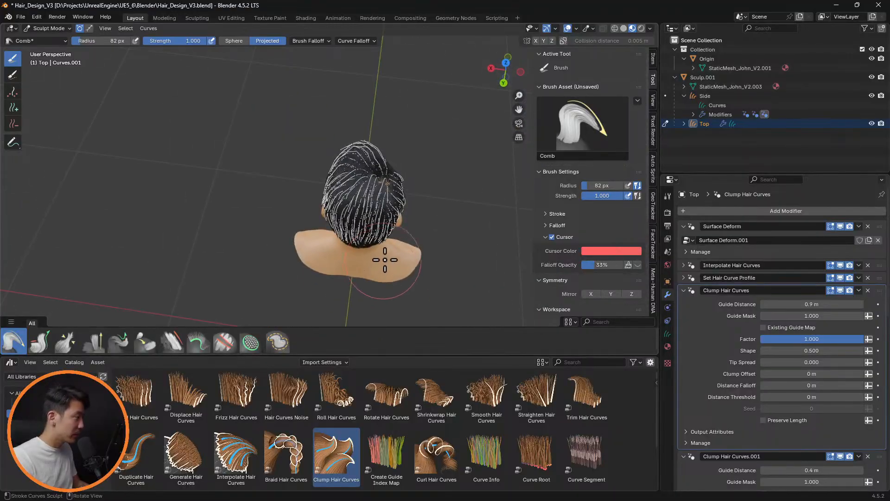
Smooth the guide curves above and behind the left ear with an 82 px Smooth brush
middle_drag(403, 227, 345, 251)
scroll(340, 255, up, 3)
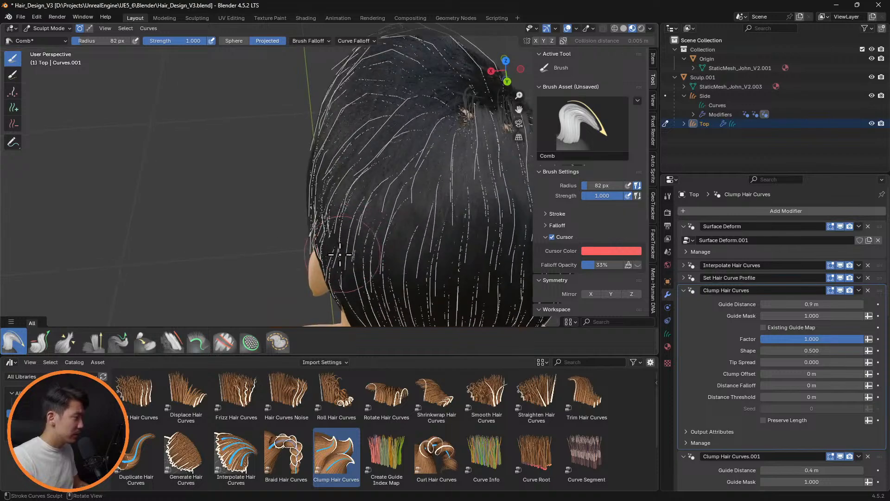
click(38, 346)
click(178, 345)
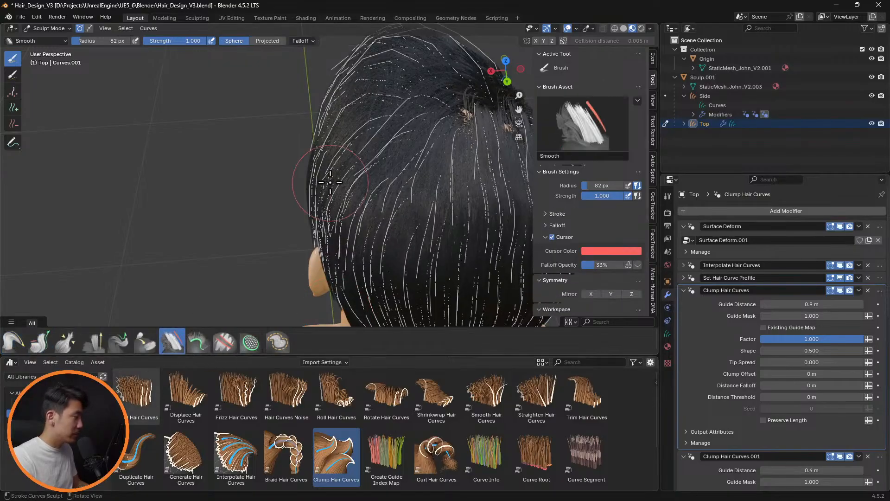
mouse_move(372, 288)
middle_down()
mouse_move(408, 143)
mouse_move(348, 109)
mouse_move(372, 160)
mouse_move(360, 164)
mouse_move(320, 259)
mouse_move(321, 202)
middle_up()
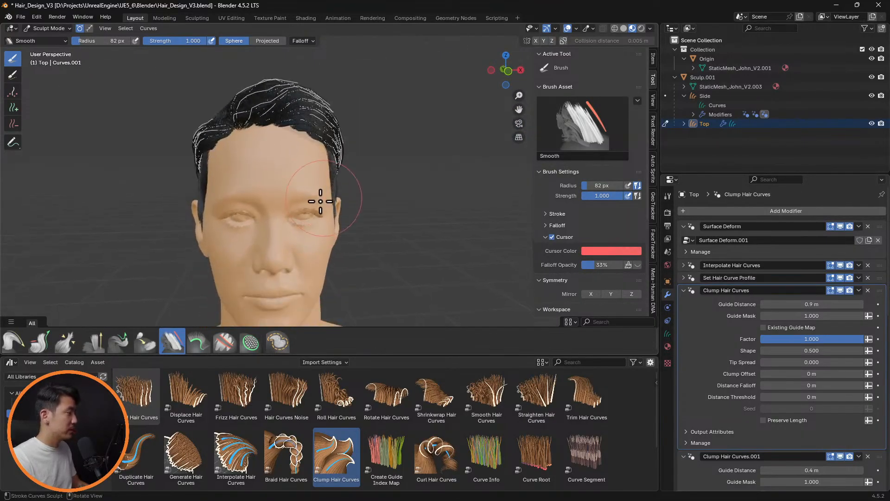
Comb the guide curves above the forehead across toward the left side with an 82 px Comb brush
mouse_move(307, 173)
middle_down()
mouse_move(308, 225)
mouse_move(316, 211)
mouse_move(276, 213)
middle_up()
click(14, 342)
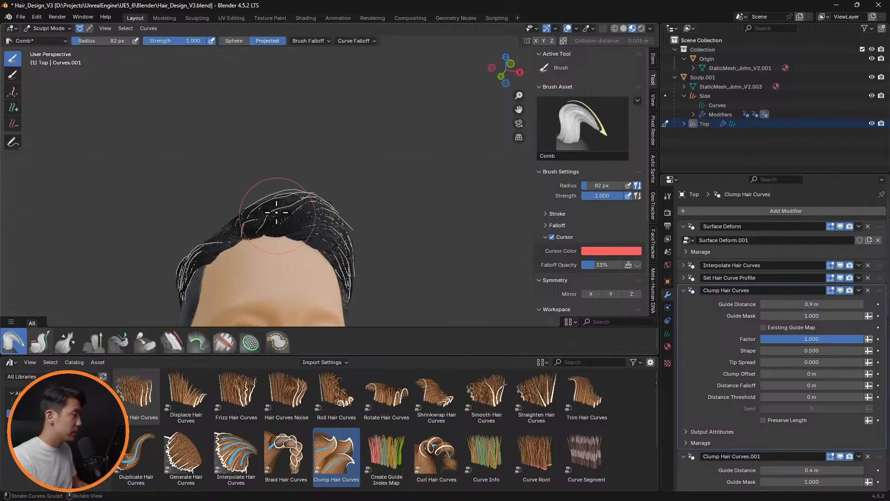
drag(267, 205, 266, 205)
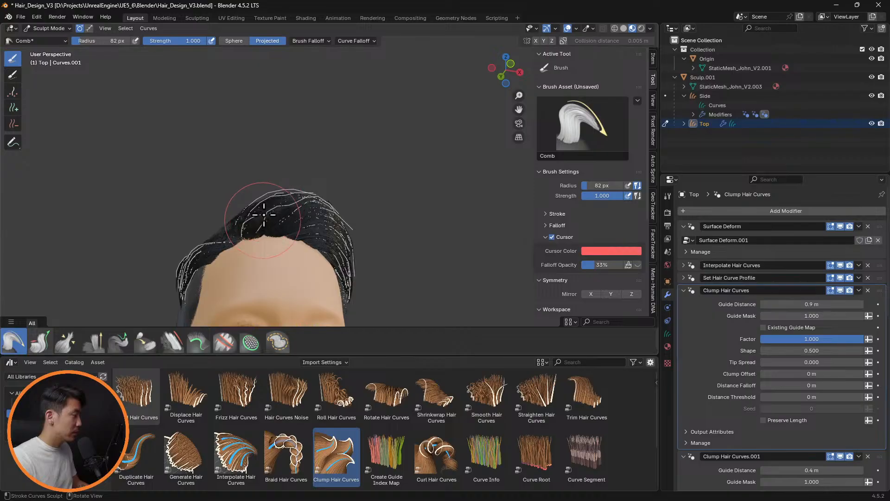
mouse_move(299, 212)
middle_down()
mouse_move(363, 209)
mouse_move(231, 261)
mouse_move(300, 246)
mouse_move(377, 249)
mouse_move(402, 185)
mouse_move(388, 179)
mouse_move(374, 312)
mouse_move(380, 187)
mouse_move(416, 217)
middle_up()
middle_drag(318, 227, 368, 243)
scroll(368, 243, up, 4)
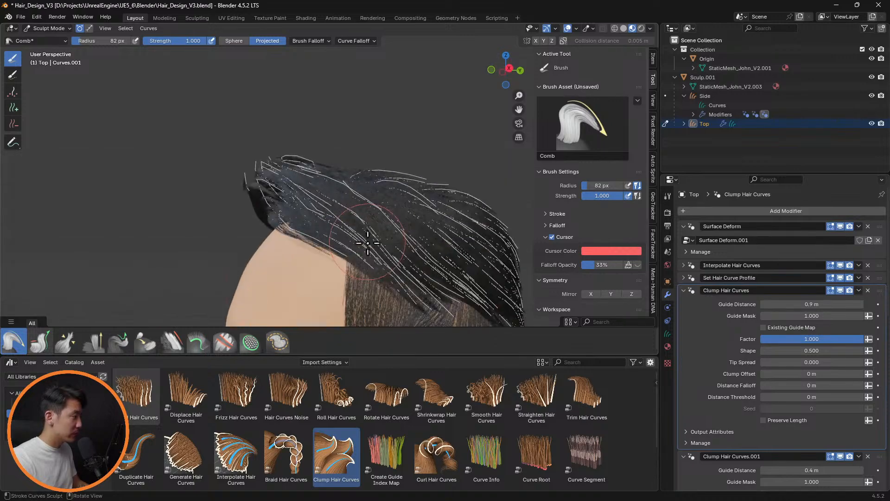
Comb the guide curves along the left temple hairline with the Comb brush reduced to 63 px
key(f)
click(354, 270)
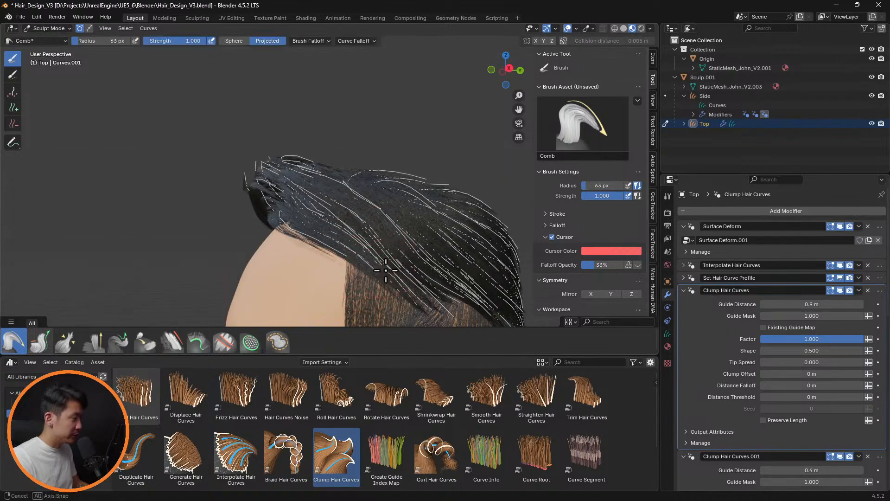
middle_drag(354, 270, 382, 295)
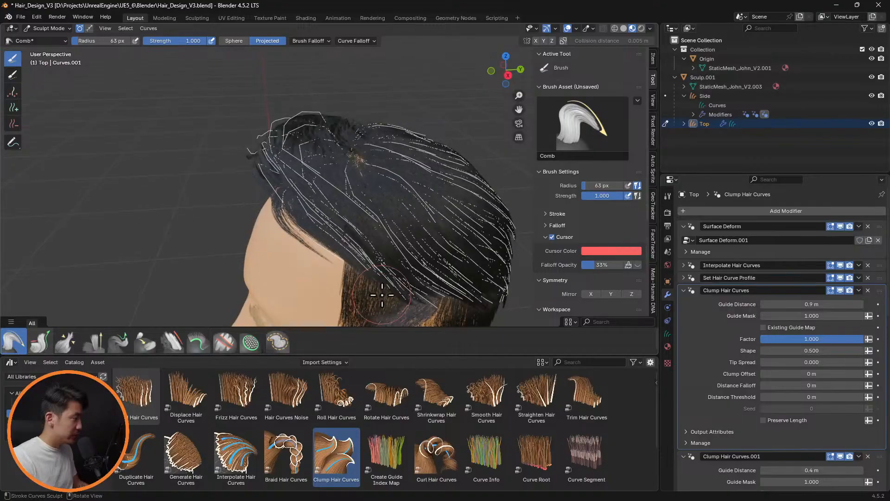
mouse_move(350, 254)
middle_down()
mouse_move(357, 264)
mouse_move(441, 209)
mouse_move(478, 239)
mouse_move(357, 224)
mouse_move(304, 187)
mouse_move(306, 204)
middle_up()
Comb the guide curves above and behind the left ear with the Comb brush enlarged to 102 px
key(f)
click(357, 259)
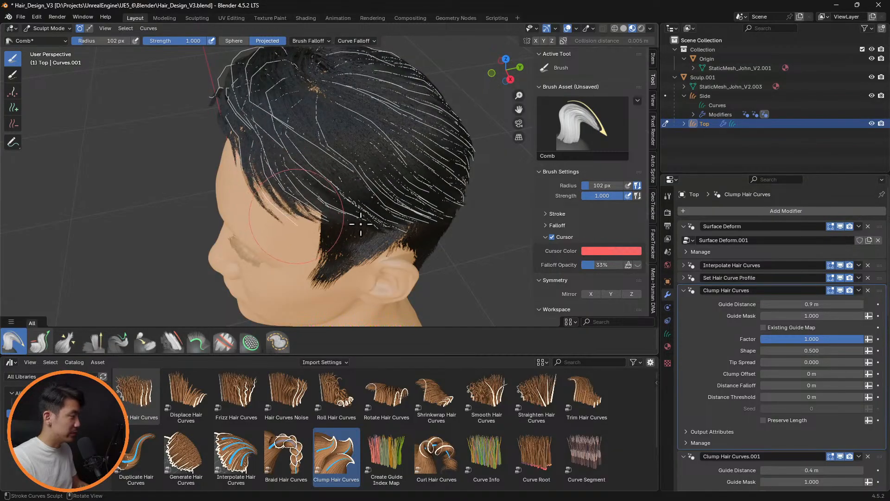
mouse_move(361, 224)
middle_down()
mouse_move(384, 181)
mouse_move(398, 199)
mouse_move(381, 252)
middle_up()
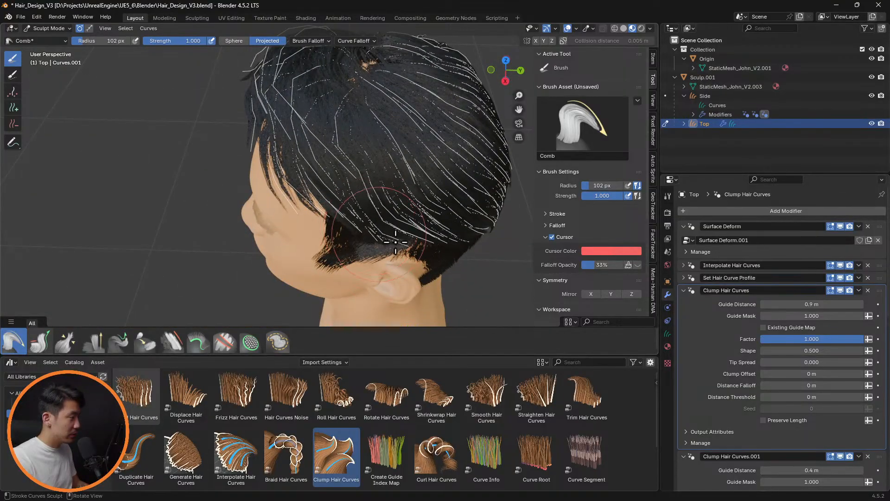
middle_drag(404, 238, 405, 267)
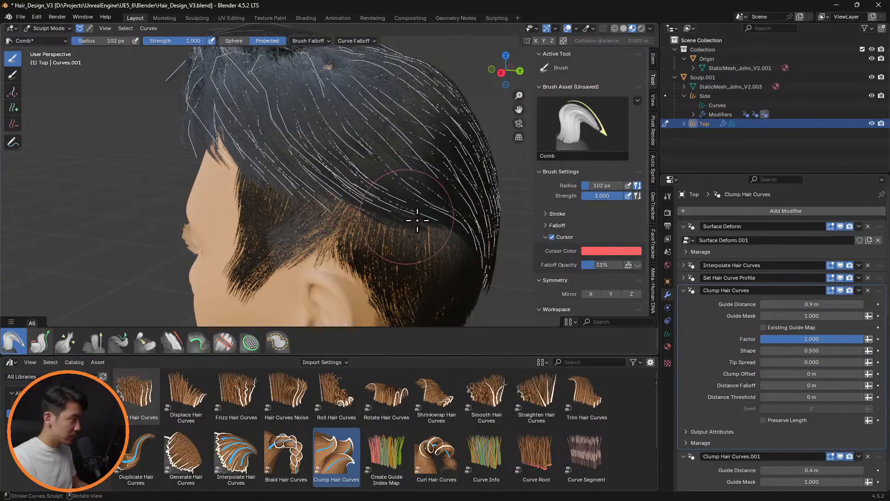
mouse_move(457, 238)
middle_down()
mouse_move(302, 212)
mouse_move(349, 211)
mouse_move(248, 214)
mouse_move(427, 201)
mouse_move(441, 149)
mouse_move(416, 239)
mouse_move(425, 240)
mouse_move(368, 211)
mouse_move(310, 219)
mouse_move(368, 184)
middle_up()
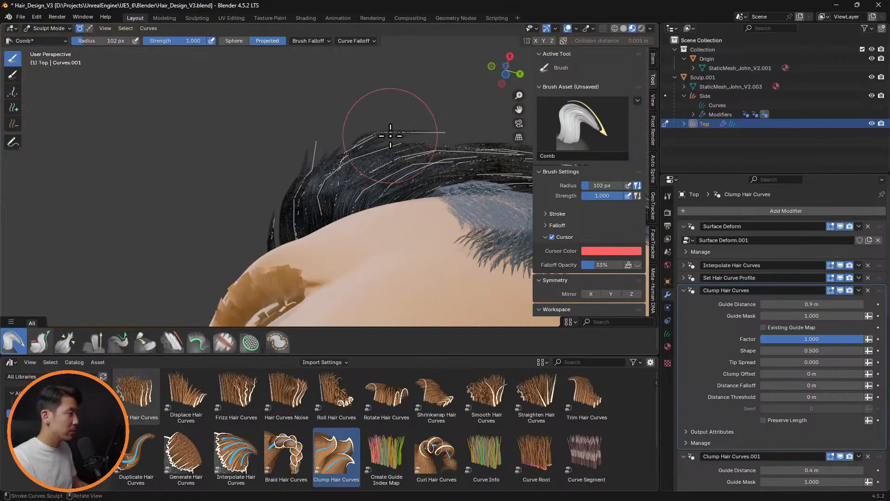
Comb the guide tips sticking out from the left side of the head inward with a 54 px Comb brush
key(f)
click(381, 130)
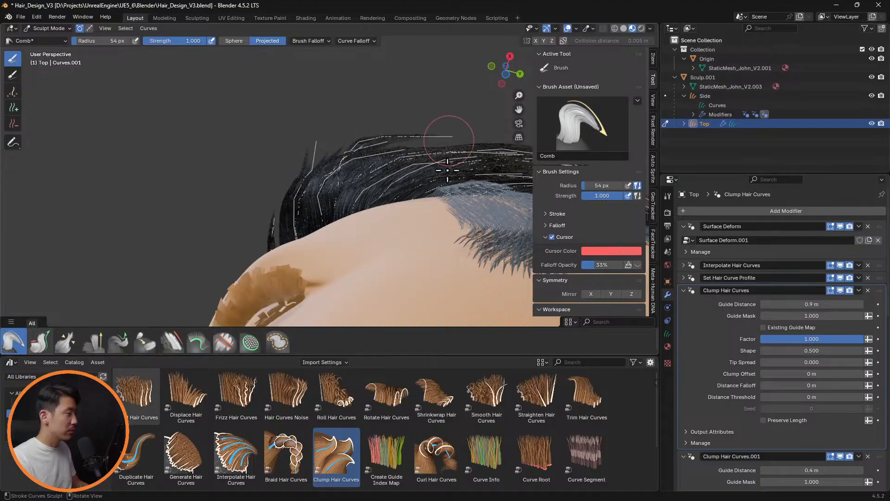
mouse_move(448, 171)
middle_down()
mouse_move(483, 238)
mouse_move(453, 259)
mouse_move(466, 235)
mouse_move(482, 244)
mouse_move(404, 234)
mouse_move(432, 249)
mouse_move(450, 232)
middle_up()
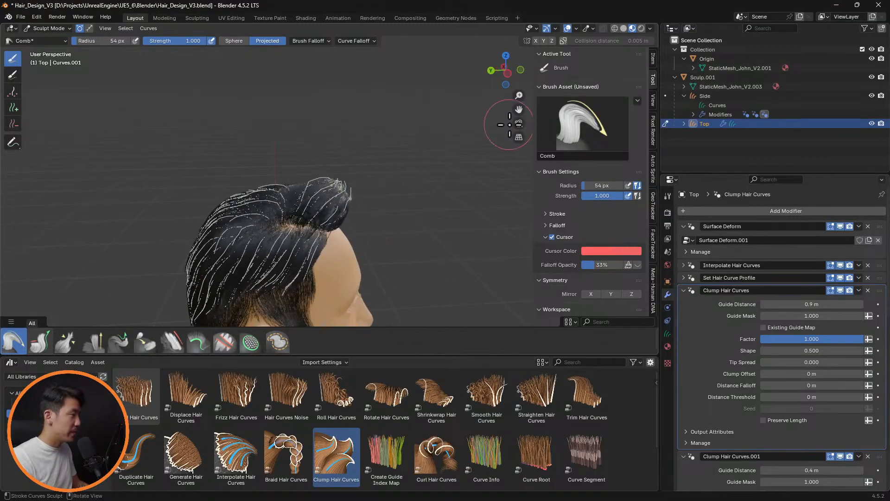
middle_drag(426, 148, 428, 124)
scroll(410, 133, up, 3)
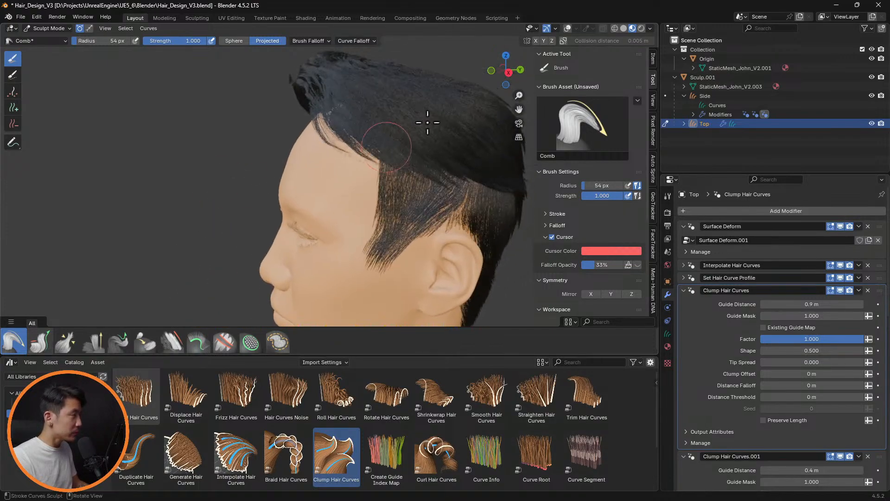
Turn the overlays back on and smooth the guide curves at the left front of the head with a 126 px Smooth brush
click(568, 28)
middle_drag(380, 153, 351, 181)
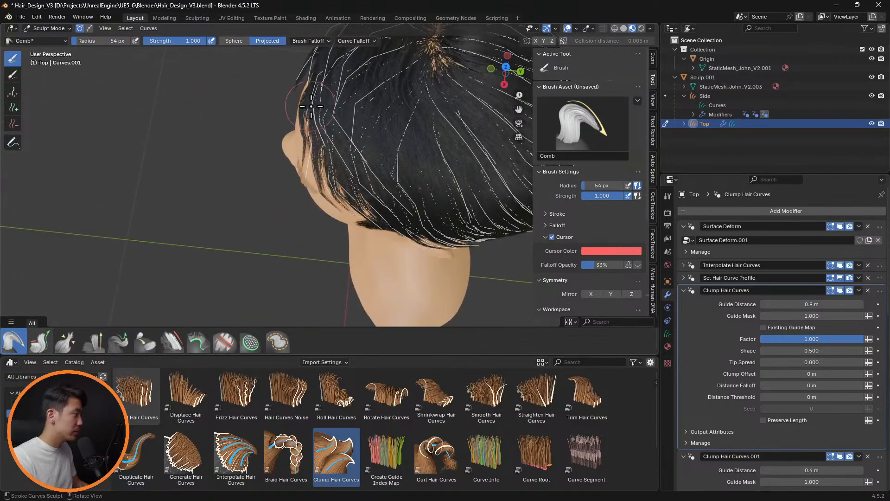
click(173, 342)
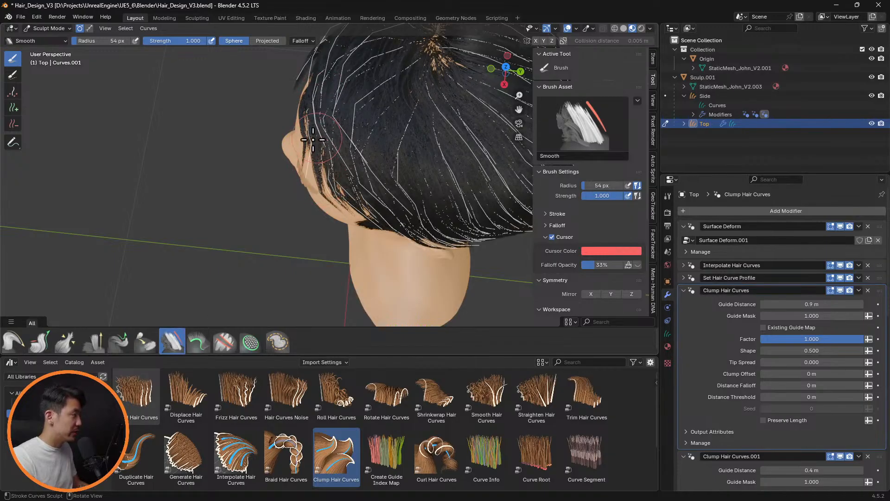
key(f)
click(346, 144)
mouse_move(319, 138)
mouse_down()
mouse_move(320, 165)
mouse_move(310, 142)
mouse_up()
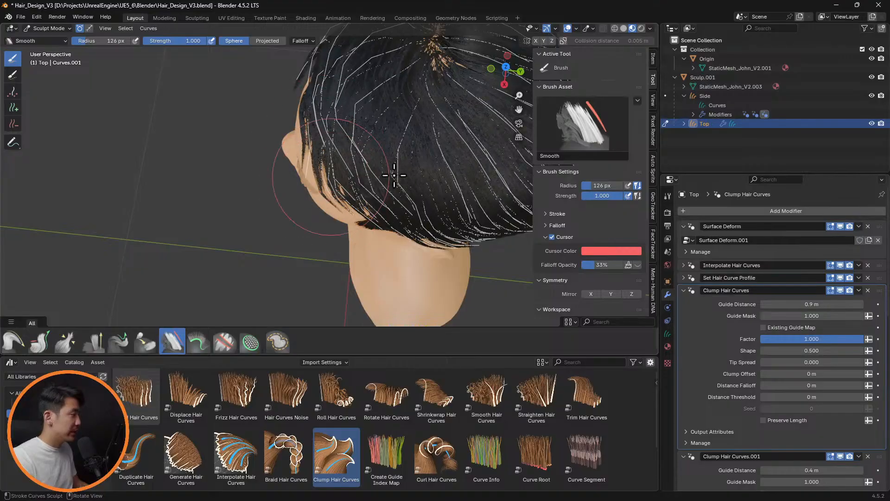
mouse_move(394, 175)
middle_down()
mouse_move(399, 100)
mouse_move(390, 98)
mouse_move(408, 94)
middle_up()
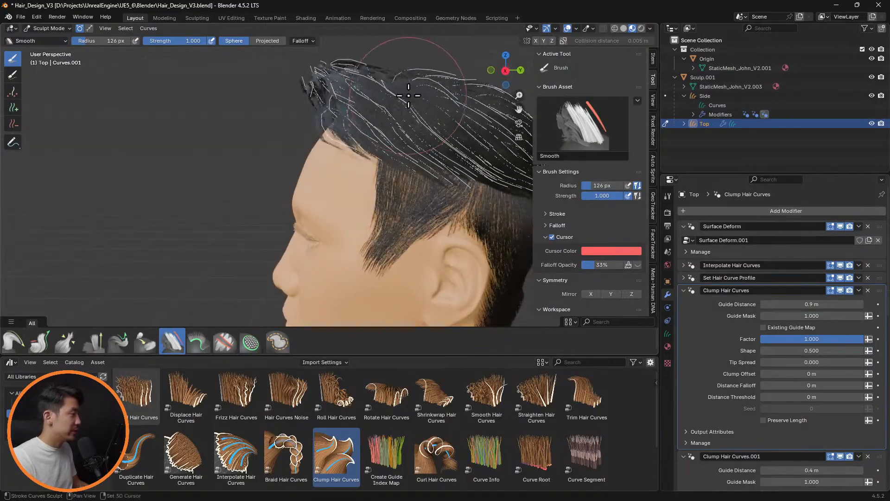
Switch the Comb brush to the Sphere falloff shape at 126 px and comb the front guide curves down over the left temple
click(14, 341)
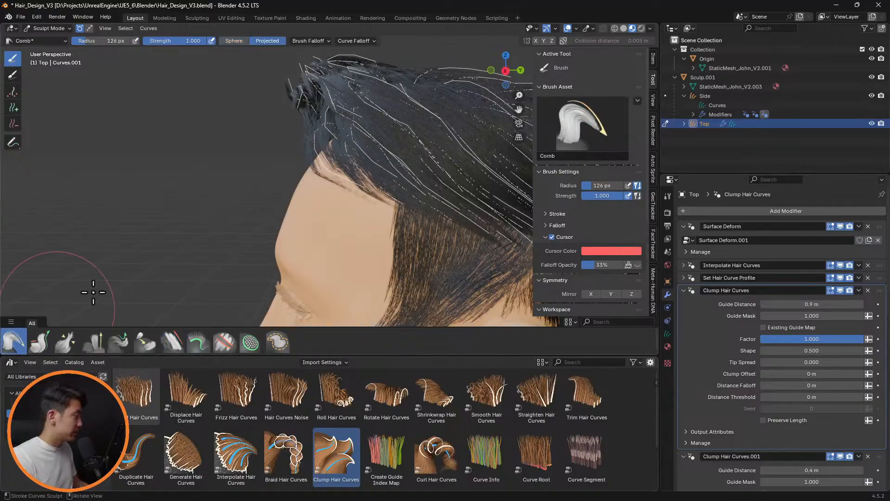
click(234, 42)
mouse_move(331, 145)
mouse_down()
mouse_move(324, 150)
mouse_move(359, 177)
mouse_move(384, 175)
mouse_up()
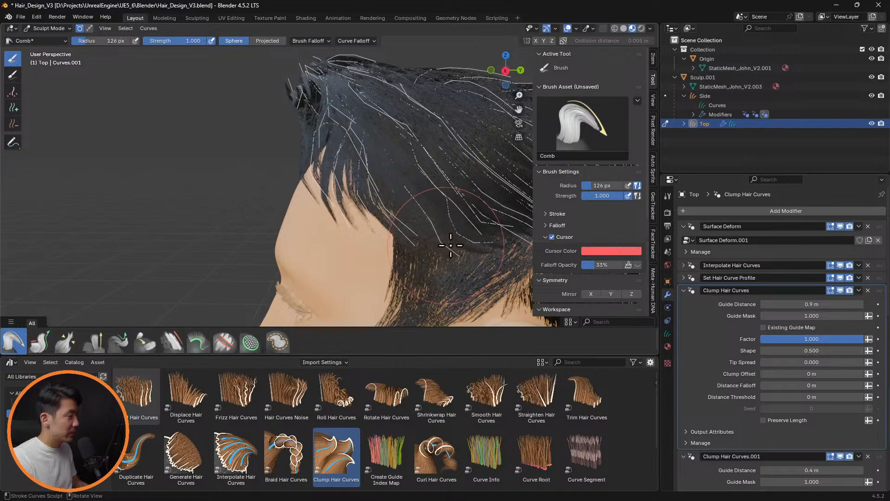
drag(471, 254, 400, 158)
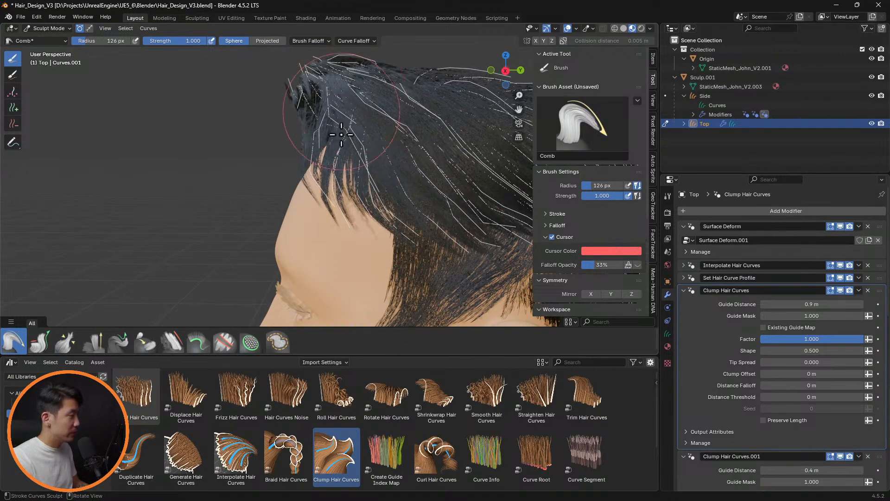
mouse_move(351, 161)
middle_down()
mouse_move(501, 159)
mouse_move(458, 123)
mouse_move(467, 132)
middle_up()
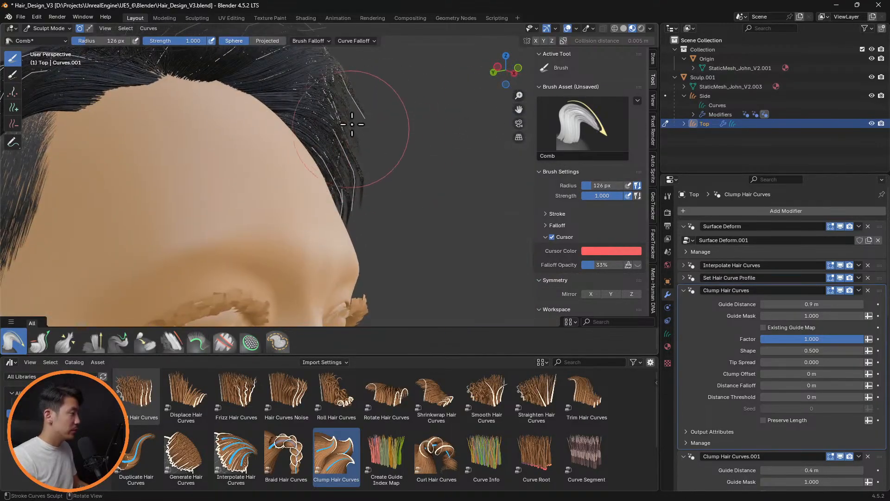
Switch the Comb brush to the Projected falloff shape and comb the front guide curves inward at the left temple
mouse_move(342, 207)
mouse_down()
mouse_move(360, 122)
mouse_move(347, 193)
mouse_up()
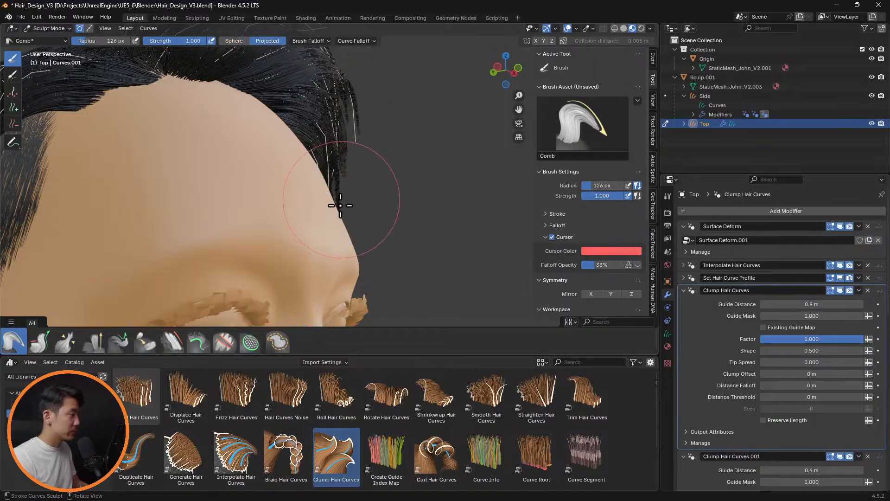
mouse_move(395, 157)
middle_down()
mouse_move(232, 185)
mouse_move(440, 144)
mouse_move(414, 145)
mouse_move(408, 155)
middle_up()
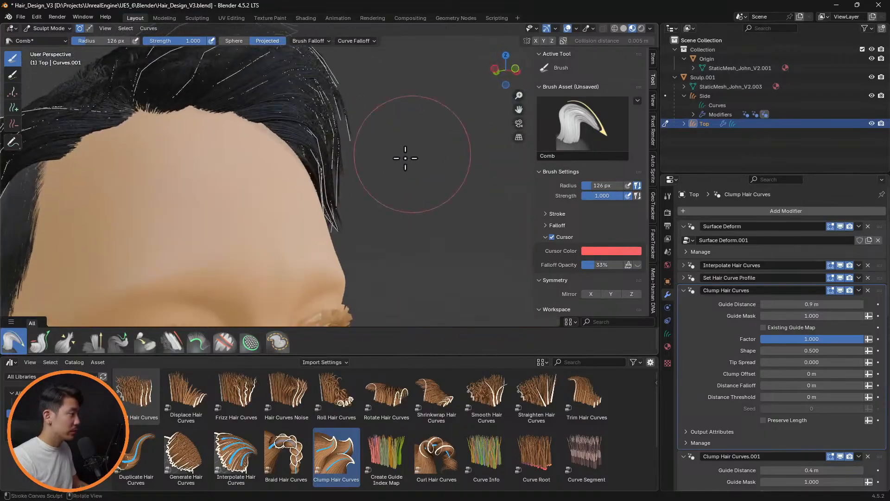
Reduce the Comb brush to 82 px and comb the guide tips at the left temple closer to the head
key(f)
click(358, 153)
scroll(374, 170, up, 3)
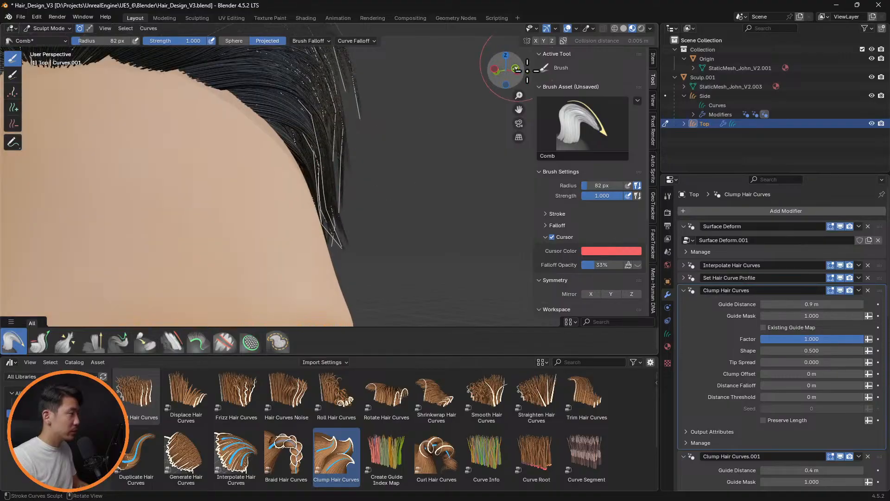
click(841, 265)
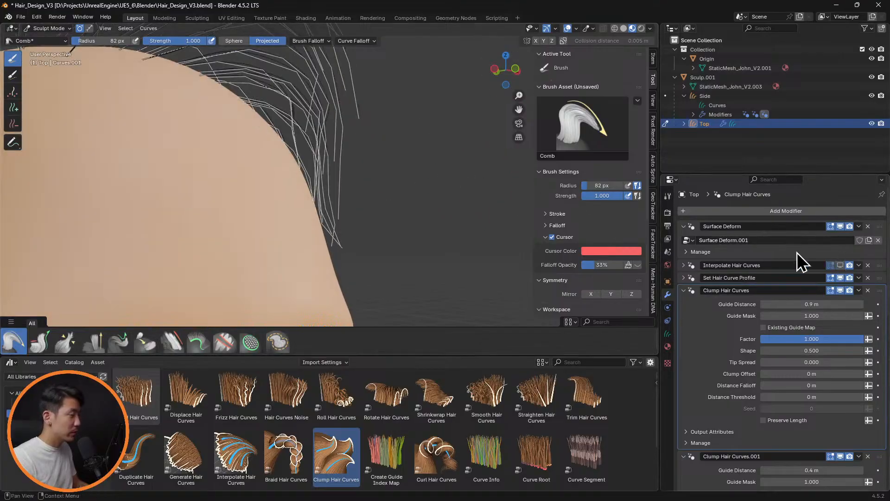
click(840, 265)
middle_drag(418, 163, 386, 218)
scroll(336, 167, down, 3)
scroll(366, 187, up, 8)
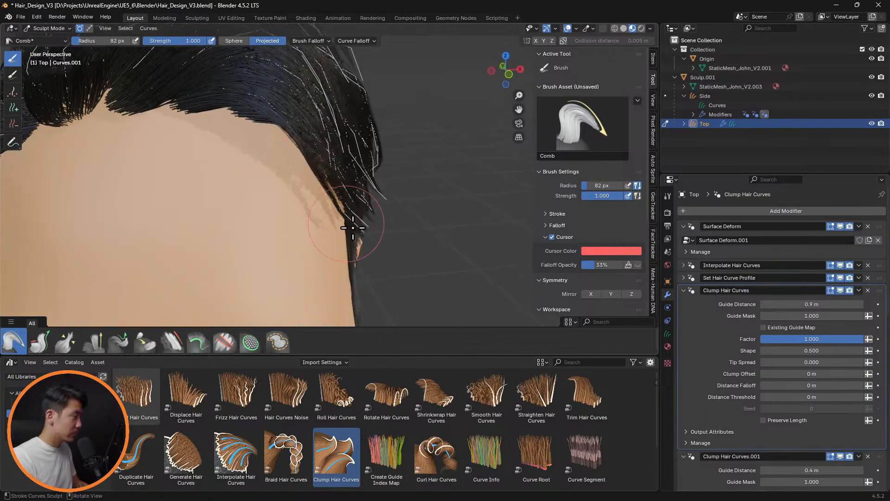
mouse_move(360, 232)
middle_down()
mouse_move(404, 199)
mouse_move(338, 199)
mouse_move(322, 238)
mouse_move(333, 246)
mouse_move(322, 224)
middle_up()
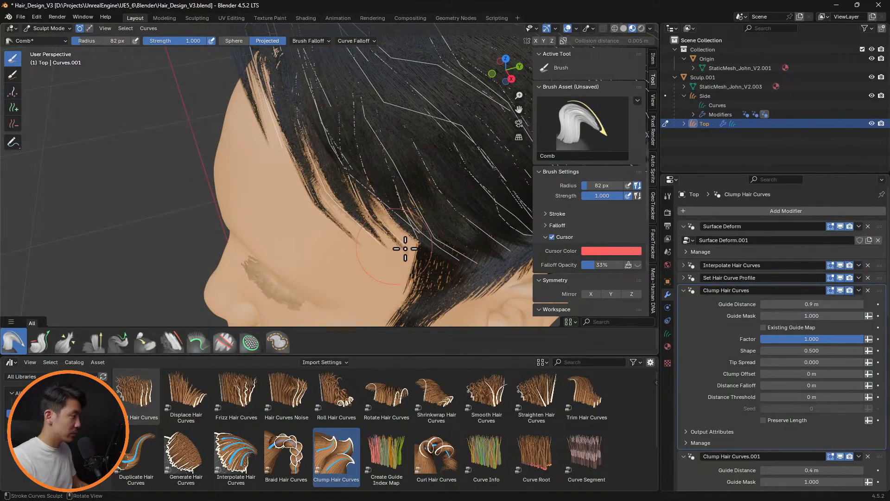
Comb the fringe guide curves across the forehead and above the left temple with the 82 px Comb brush
middle_drag(409, 217, 344, 224)
middle_drag(284, 207, 291, 260)
mouse_move(266, 266)
mouse_down()
mouse_move(242, 273)
mouse_move(226, 289)
mouse_move(232, 296)
mouse_move(208, 299)
mouse_up()
mouse_move(370, 201)
middle_down()
mouse_move(237, 185)
mouse_move(294, 215)
mouse_move(392, 207)
mouse_move(352, 238)
mouse_move(363, 167)
mouse_move(357, 190)
mouse_move(257, 160)
middle_up()
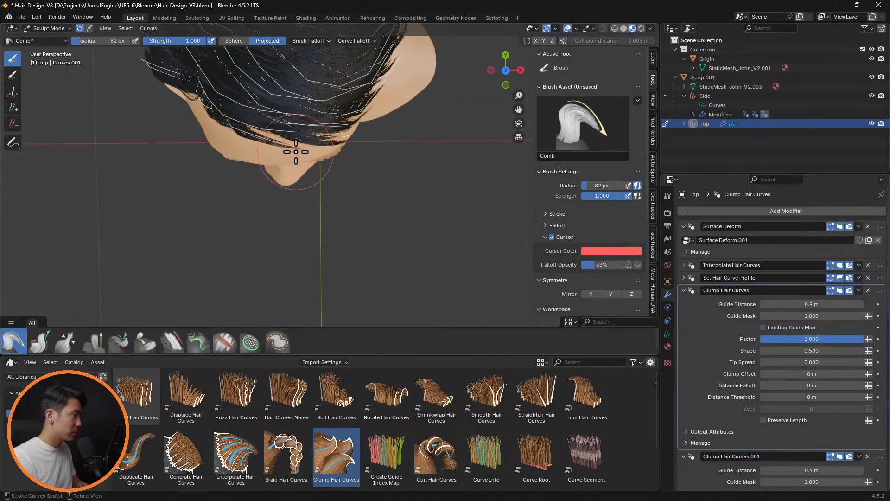
mouse_move(369, 167)
middle_down()
mouse_move(366, 121)
mouse_move(394, 93)
mouse_move(369, 66)
mouse_move(499, 86)
mouse_move(474, 131)
mouse_move(367, 180)
middle_up()
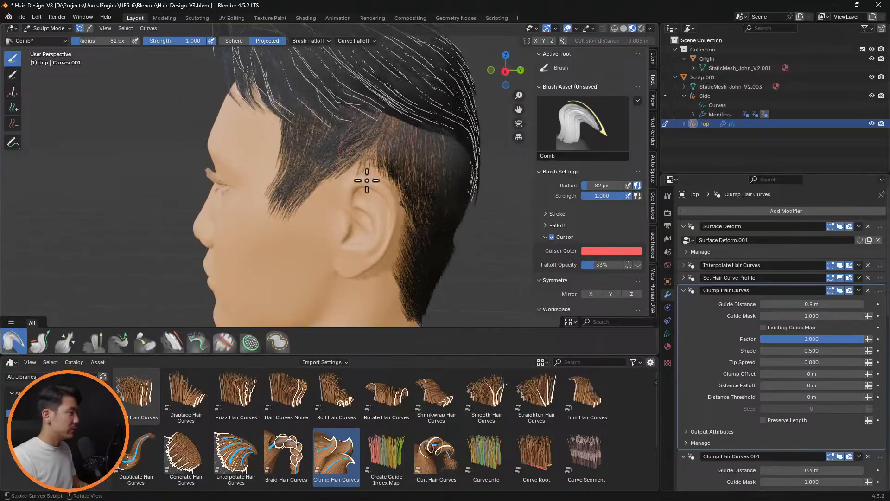
Smooth the top hair's guide curves above the left ear with an 82 px Smooth brush
click(172, 342)
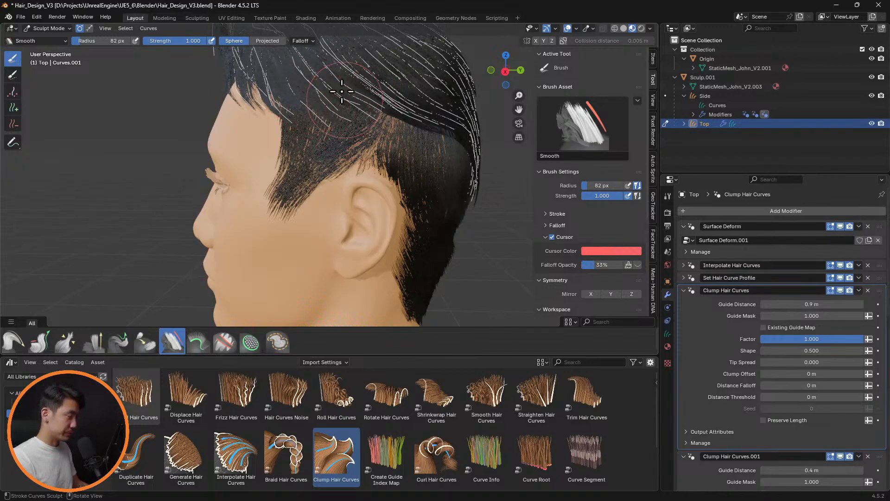
mouse_move(402, 175)
middle_down()
mouse_move(372, 158)
mouse_move(334, 158)
mouse_move(503, 179)
mouse_move(407, 167)
mouse_move(446, 167)
middle_up()
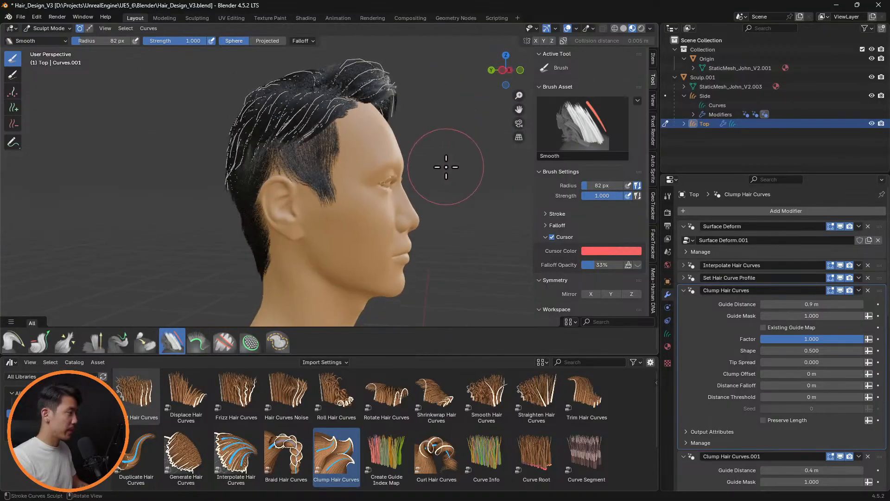
mouse_move(369, 171)
middle_down()
mouse_move(354, 159)
mouse_move(373, 158)
middle_up()
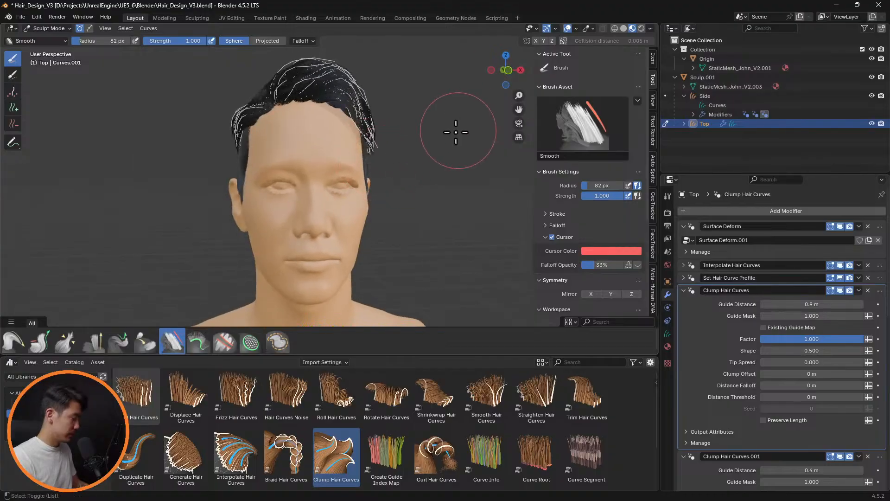
mouse_move(377, 199)
middle_down()
mouse_move(363, 198)
mouse_move(491, 204)
mouse_move(450, 195)
mouse_move(461, 191)
mouse_move(372, 195)
middle_up()
scroll(372, 194, up, 5)
middle_drag(355, 157, 418, 200)
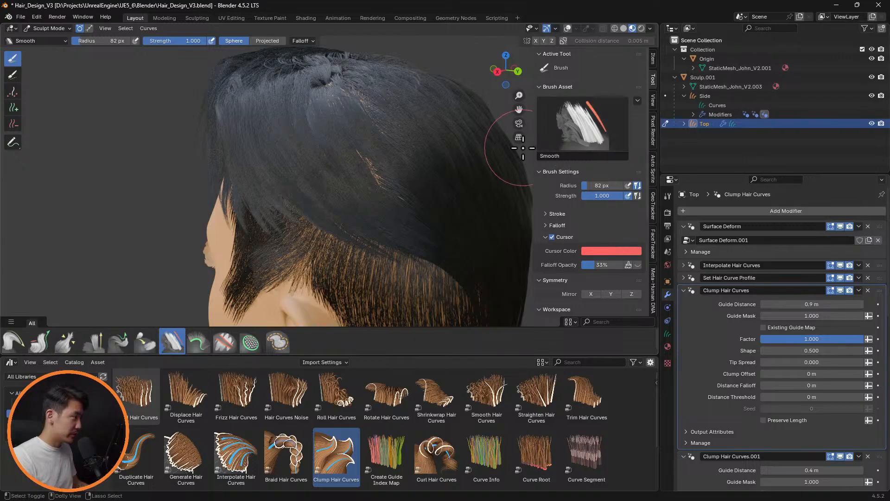
Turn the overlays on and hide the Interpolate Hair Curves modifier in the viewport to expose the guide curves
click(568, 29)
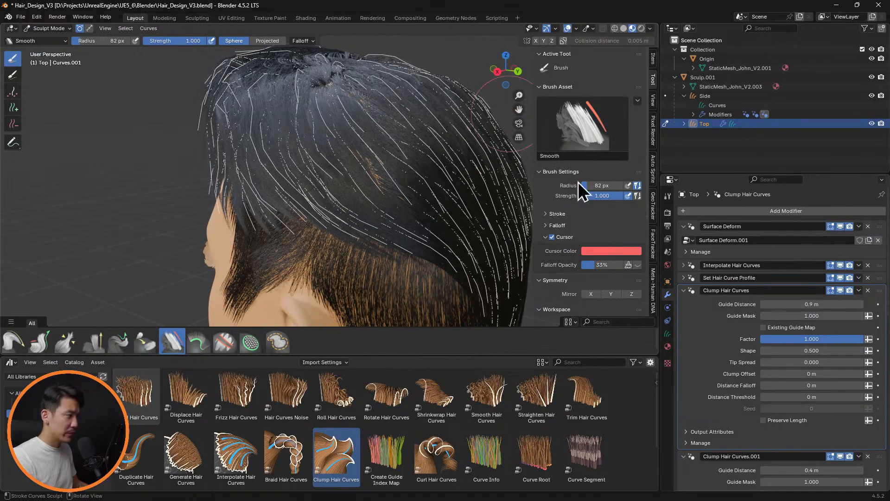
click(840, 265)
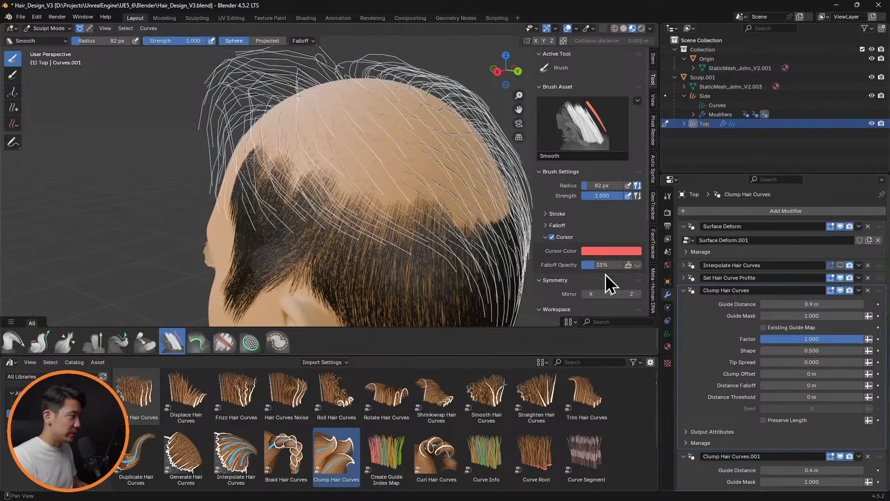
middle_drag(536, 240, 510, 225)
middle_drag(506, 224, 425, 206)
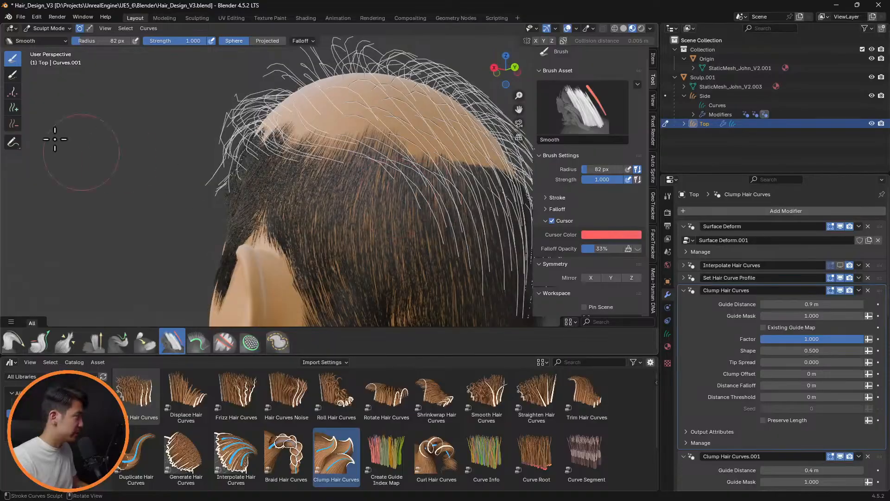
Add guide curves over the left side of the scalp with a 44 px Add brush and show the interpolated hair again
click(13, 108)
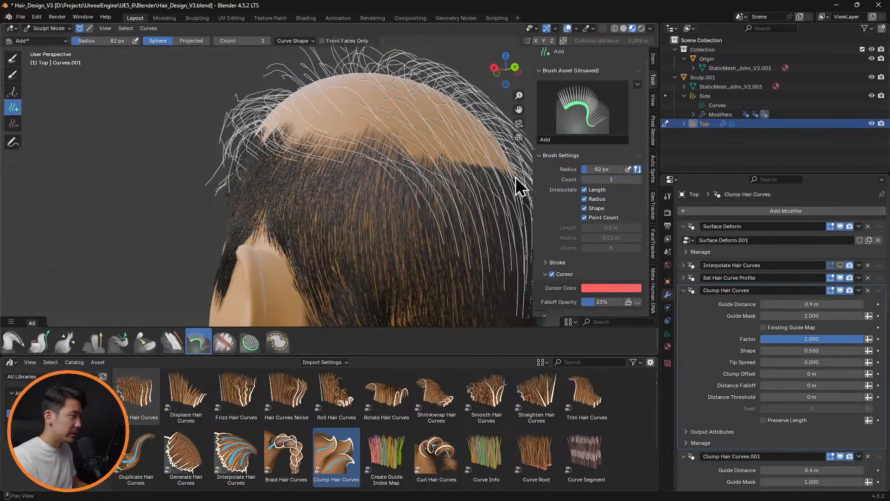
key(f)
click(323, 118)
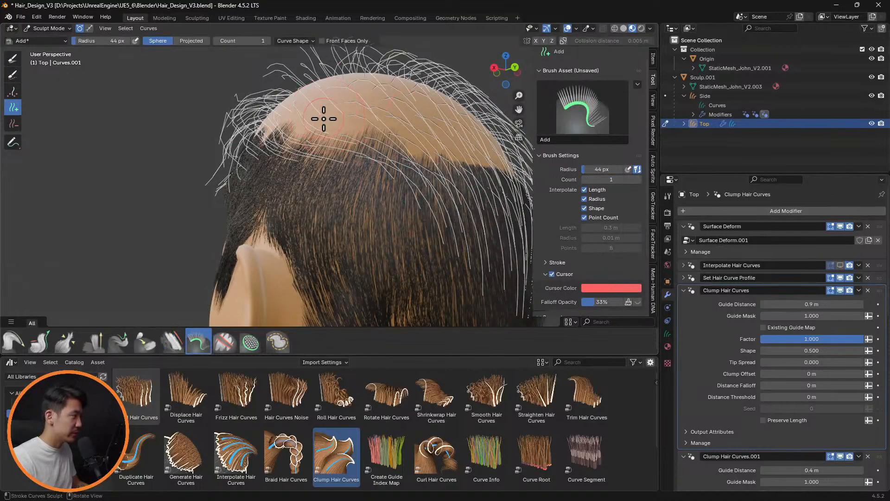
mouse_move(377, 132)
middle_down()
mouse_move(483, 163)
mouse_move(449, 159)
mouse_move(501, 190)
middle_up()
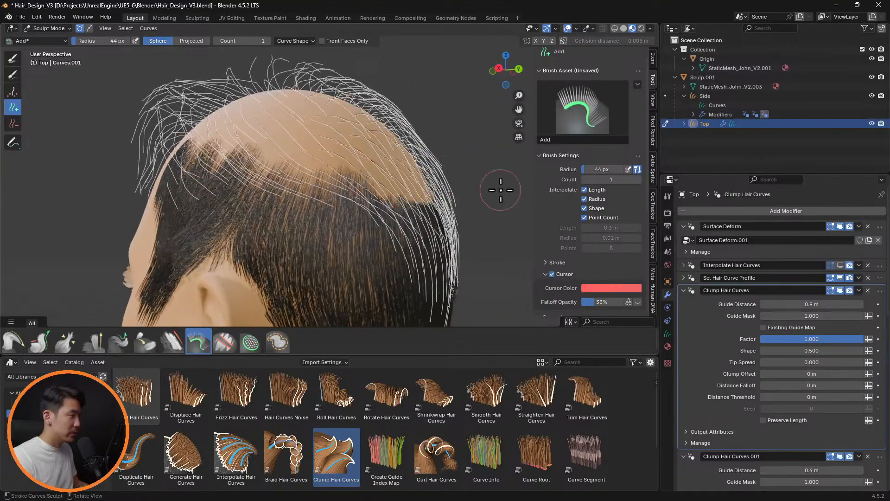
click(840, 265)
mouse_move(423, 173)
middle_down()
mouse_move(397, 212)
mouse_move(453, 201)
mouse_move(338, 193)
mouse_move(402, 193)
mouse_move(361, 213)
mouse_move(417, 189)
mouse_move(497, 189)
mouse_move(447, 189)
mouse_move(481, 175)
mouse_move(499, 211)
mouse_move(455, 197)
mouse_move(503, 199)
mouse_move(485, 207)
mouse_move(483, 232)
mouse_move(461, 246)
middle_up()
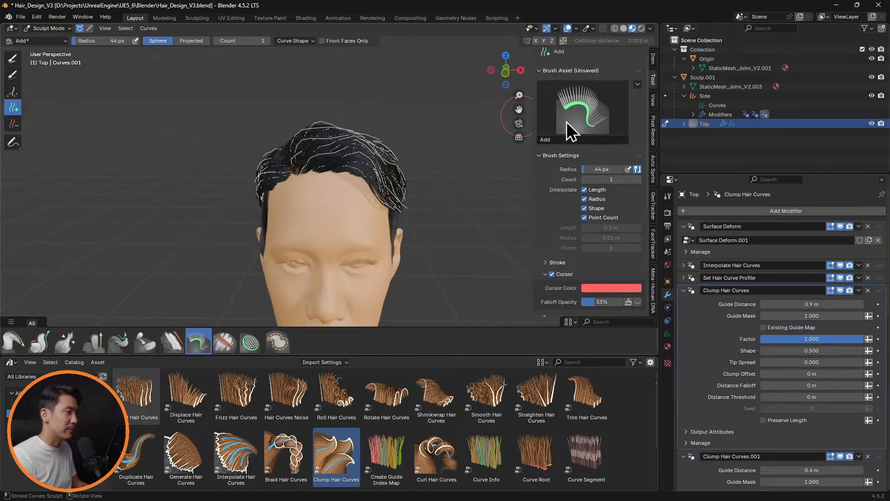
Select the Sculp.001 object and examine the hairstyle around the sides and back of the head
click(725, 79)
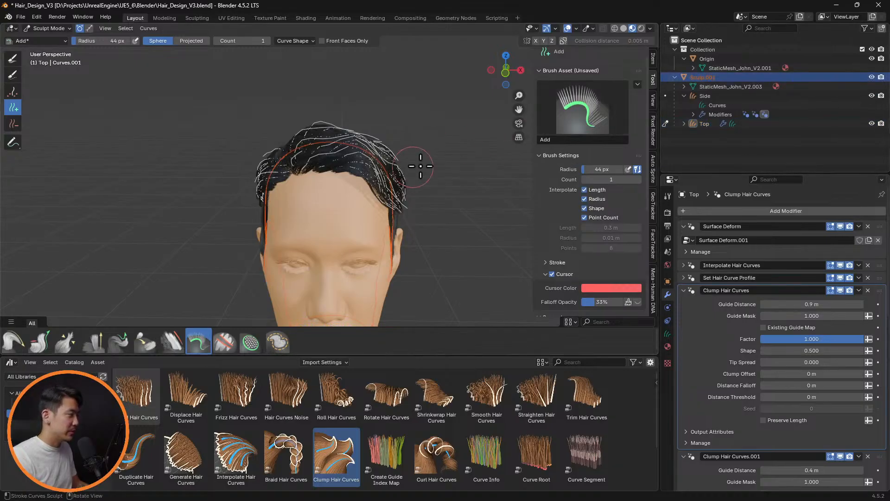
mouse_move(419, 173)
middle_down()
mouse_move(518, 145)
mouse_move(465, 184)
mouse_move(473, 187)
middle_up()
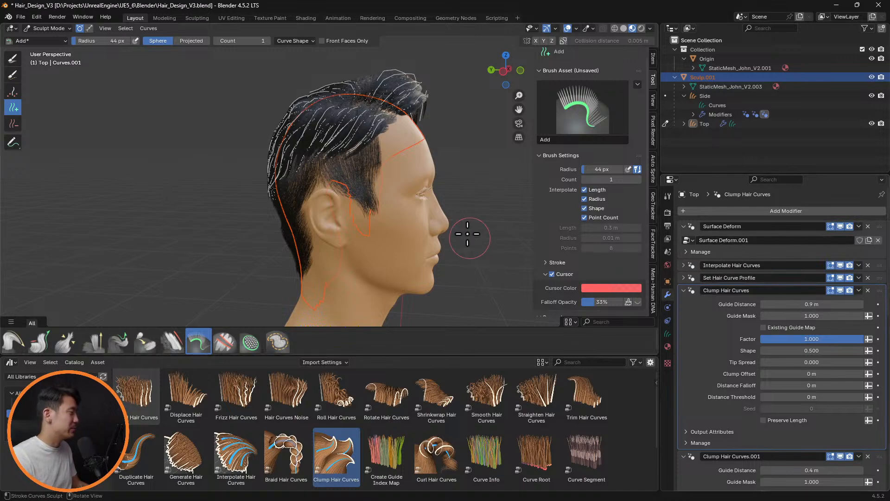
middle_drag(403, 230, 512, 189)
scroll(441, 205, up, 3)
scroll(394, 189, down, 4)
middle_drag(397, 188, 509, 181)
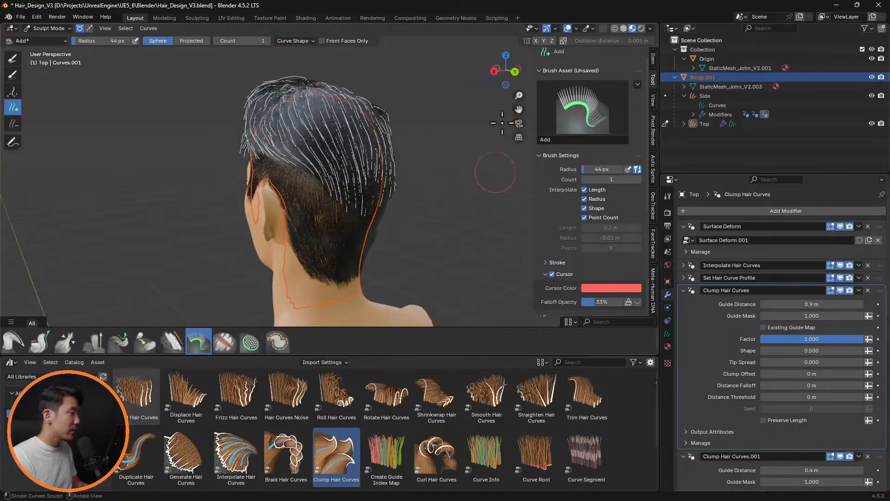
Hide the overlays to examine the hair at the back of the head and turn them back on
click(574, 27)
middle_drag(469, 139, 458, 105)
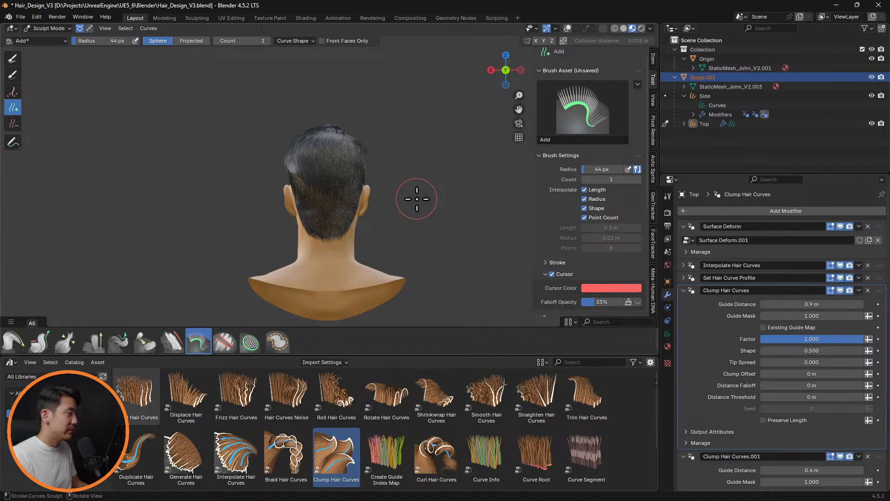
middle_drag(374, 178, 414, 199)
scroll(354, 203, up, 5)
middle_drag(354, 185, 573, 68)
click(568, 28)
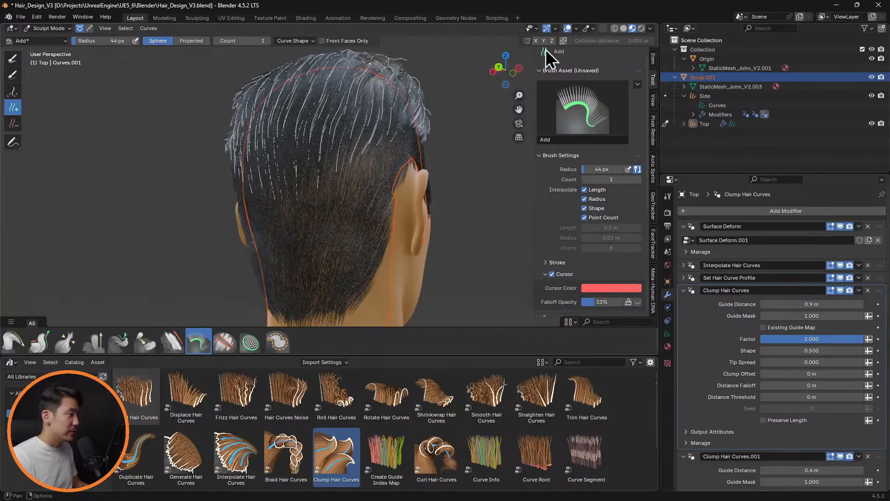
Set the brush radius to 65 px and comb the guide curves at the back of the head with the Comb brush
middle_drag(415, 127, 463, 144)
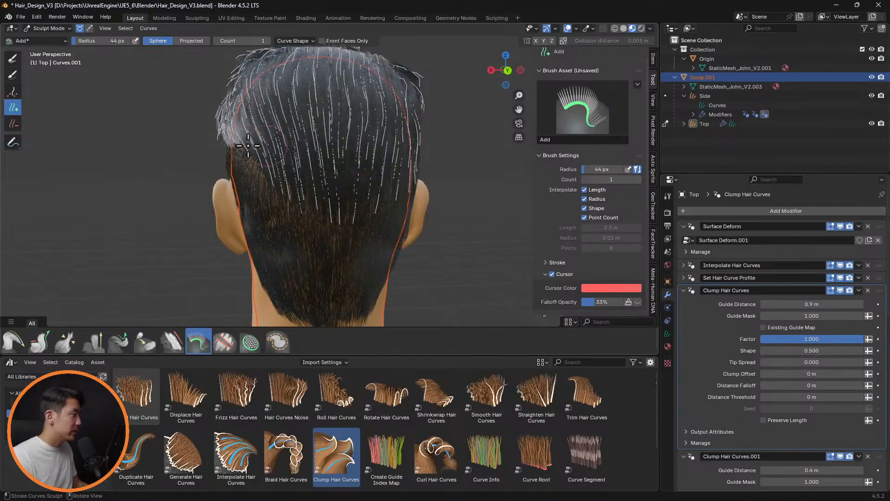
key(f)
click(276, 152)
mouse_move(296, 145)
middle_down()
mouse_move(325, 136)
mouse_move(207, 125)
middle_up()
key(f)
click(179, 144)
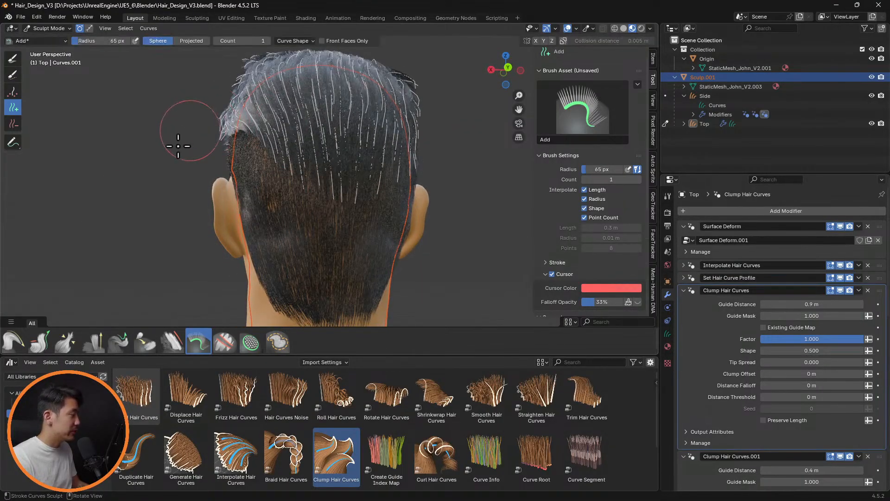
click(18, 344)
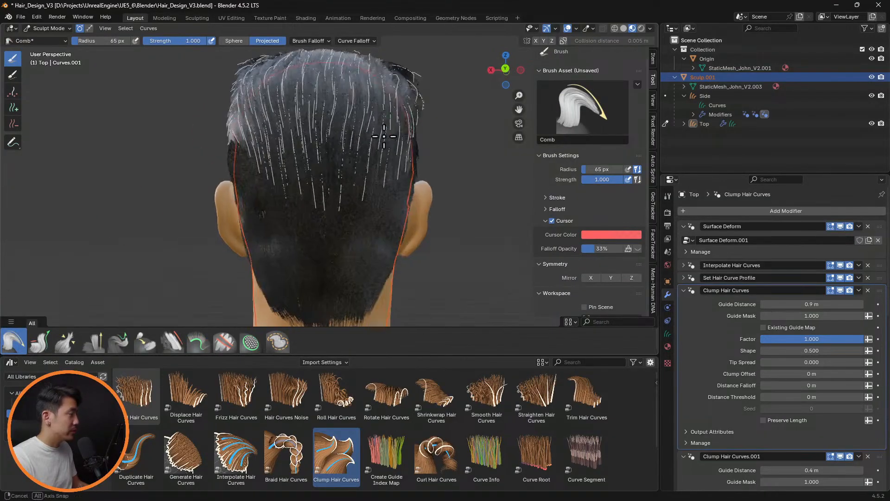
middle_drag(394, 134, 471, 132)
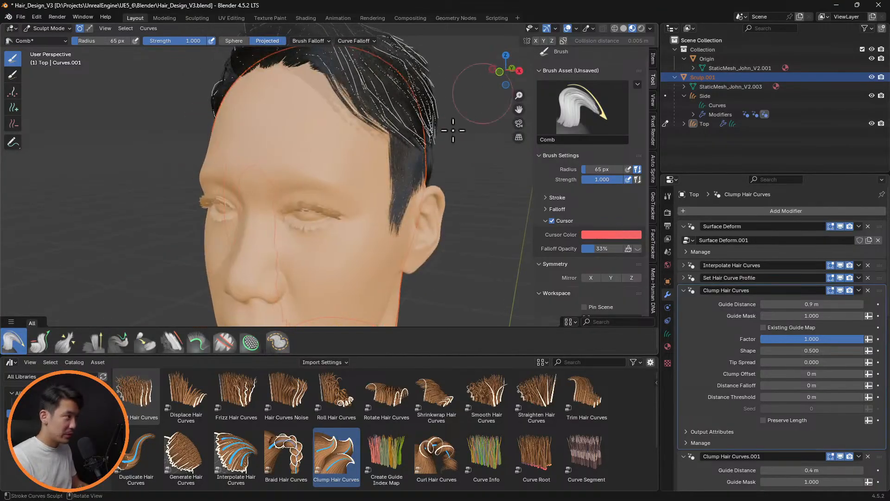
Hide the overlays and examine the finished hairstyle from the front, side and back views
key(shift+alt+z)
key(ctrl+KP_1)
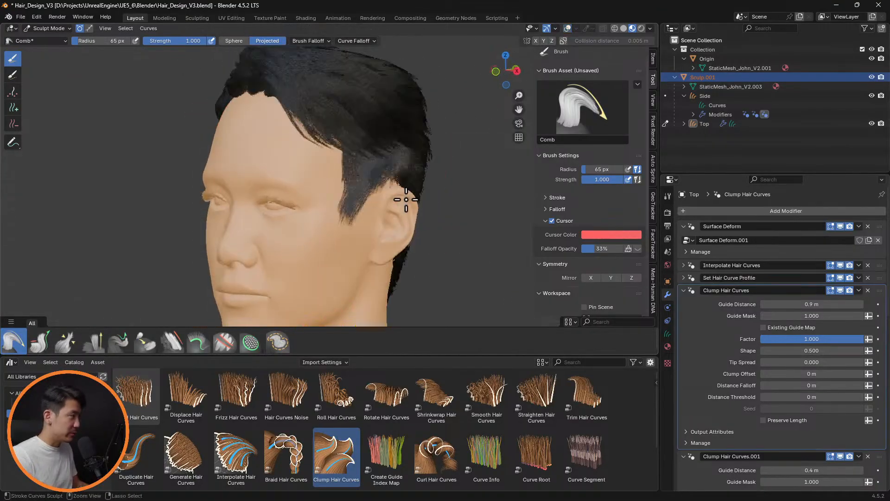
key(KP_1)
key(KP_3)
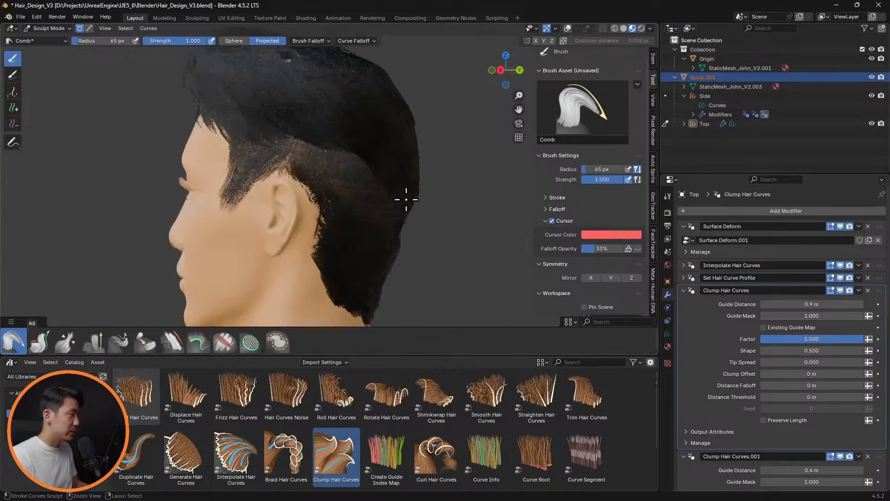
key(ctrl+KP_1)
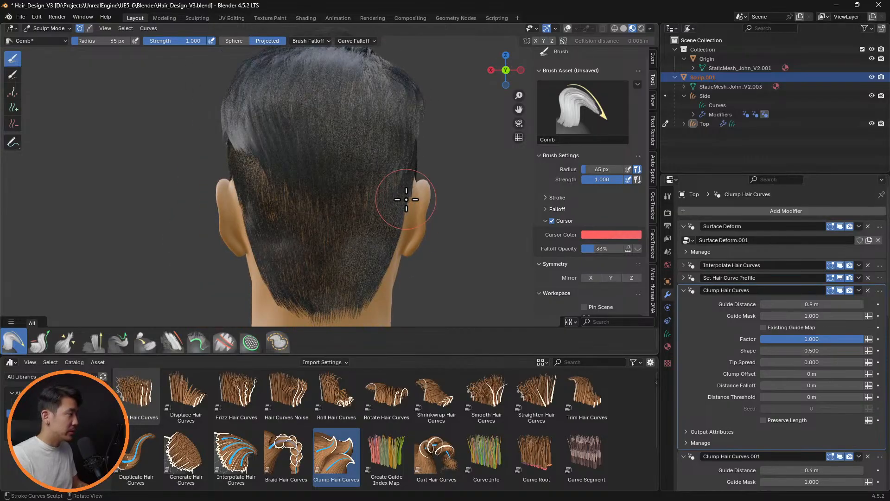
key(ctrl+KP_3)
key(KP_3)
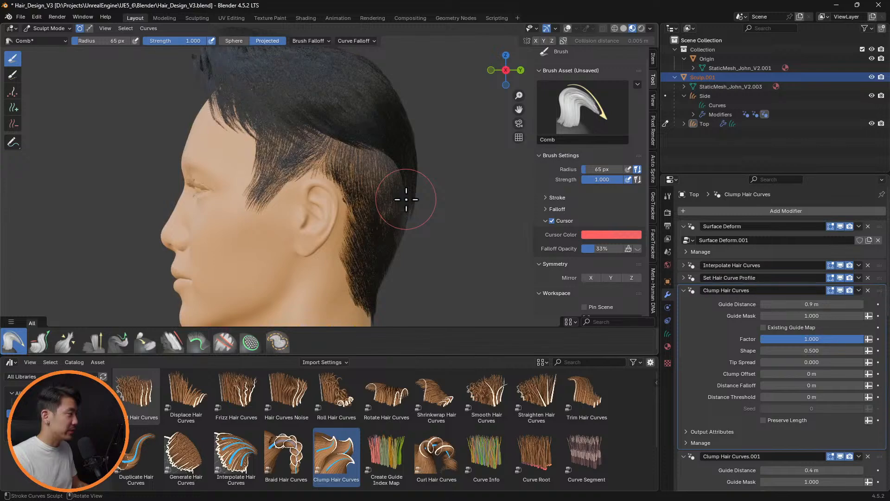
key(KP_1)
scroll(436, 193, down, 3)
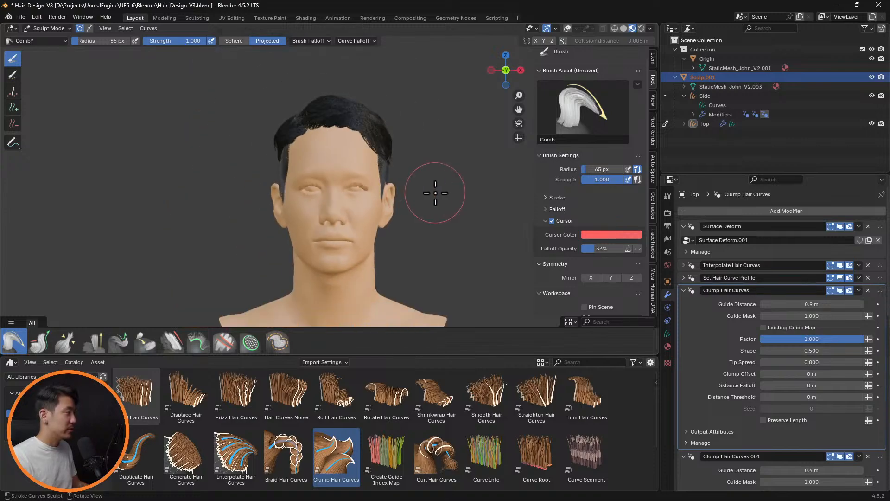
middle_drag(401, 198, 382, 161)
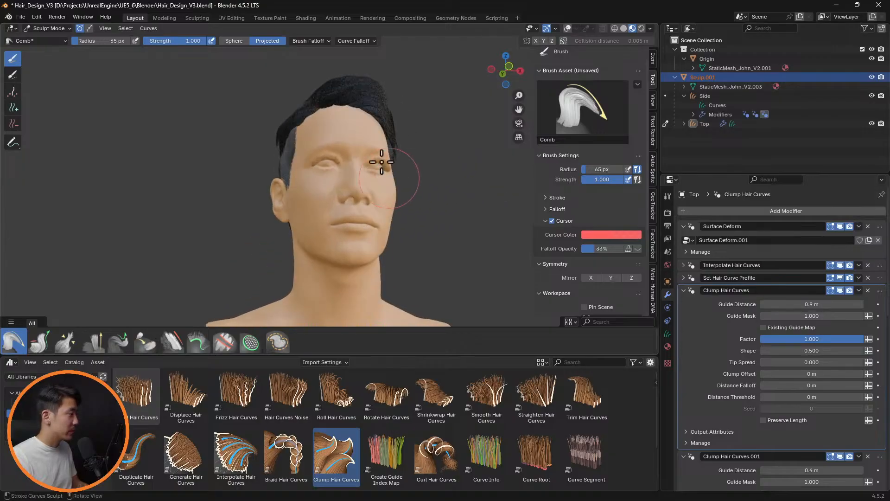
Switch the viewport to Solid shading and turn the overlays back on
click(624, 28)
click(567, 29)
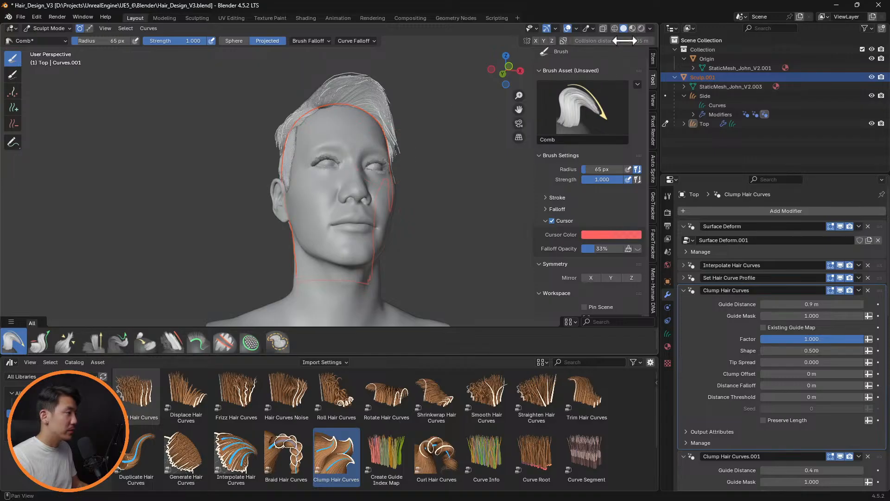
Switch the viewport to Material Preview shading, set the brush radius to 51 px and comb the guide curves at the side of the head
click(633, 29)
scroll(308, 149, up, 8)
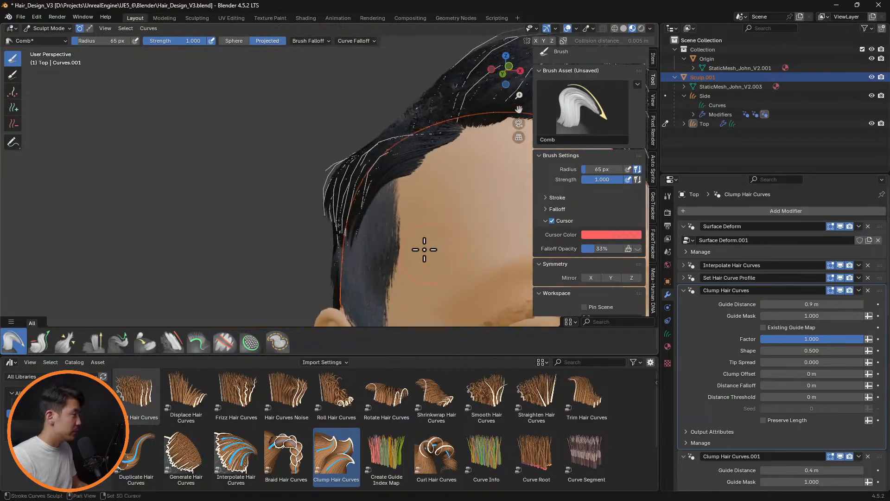
middle_drag(424, 249, 320, 186)
key(f)
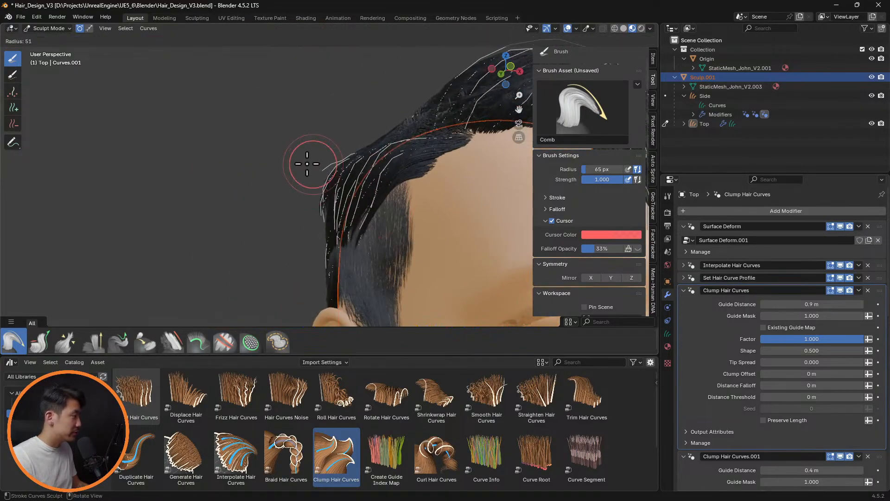
click(307, 164)
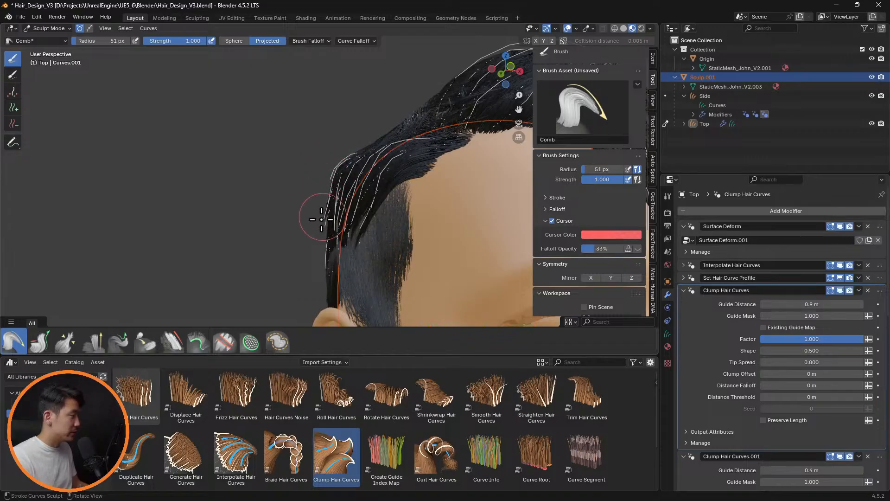
mouse_move(326, 218)
middle_down()
mouse_move(481, 223)
mouse_move(479, 181)
mouse_move(473, 191)
mouse_move(432, 193)
mouse_move(329, 171)
mouse_move(326, 200)
mouse_move(302, 185)
mouse_move(306, 198)
middle_up()
Hide the overlays to check the hair in front view and set the brush radius to 37 px
key(alt+shift+z)
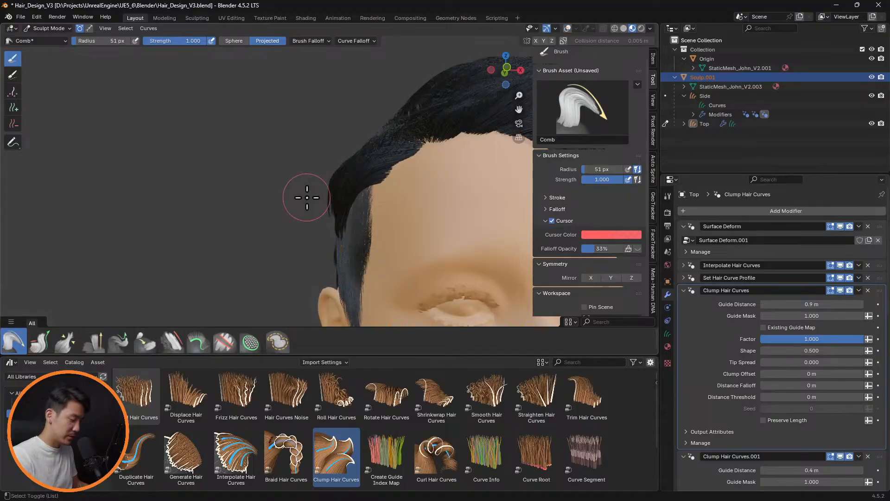
key(KP_1)
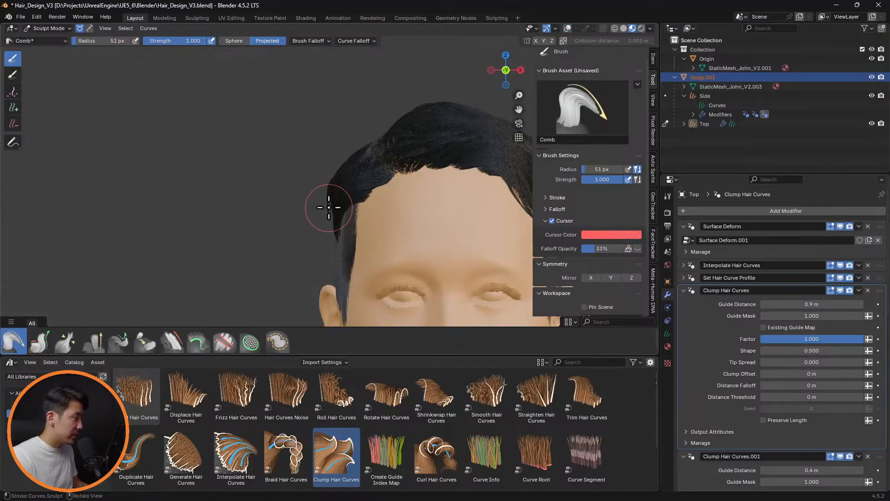
key(f)
click(324, 191)
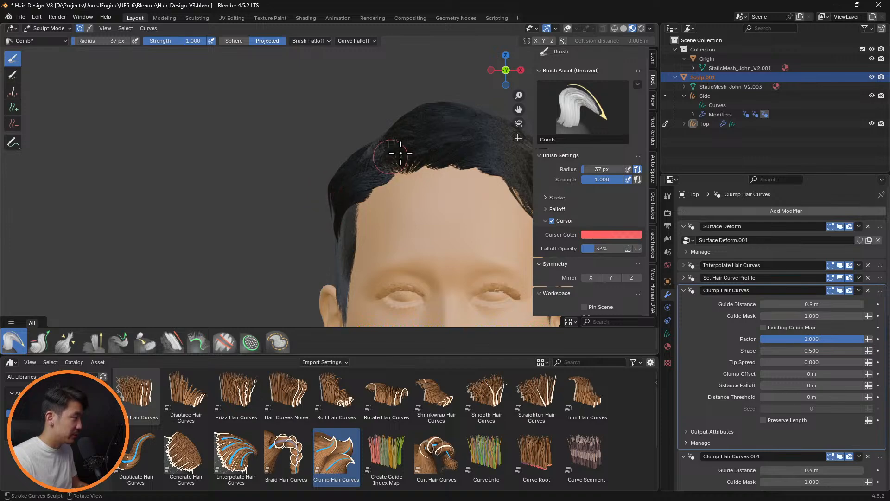
Briefly hide the Interpolate Hair Curves modifier in the viewport to examine the guide curves at the back and side
mouse_move(419, 178)
middle_down()
mouse_move(453, 173)
mouse_move(556, 193)
mouse_move(473, 187)
middle_up()
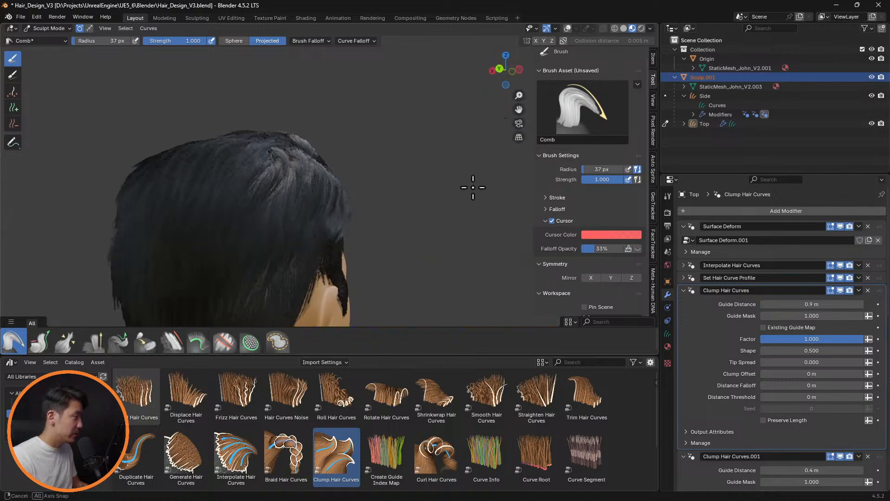
click(840, 265)
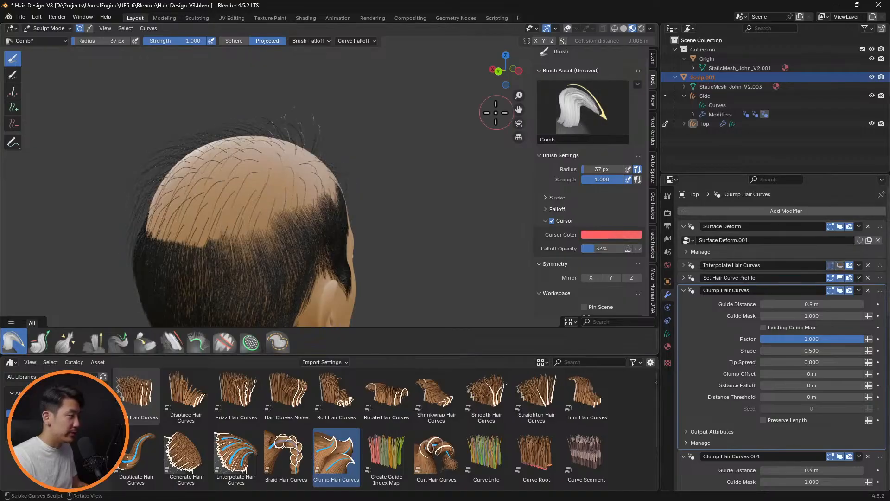
mouse_move(498, 133)
middle_down()
mouse_move(431, 173)
mouse_move(407, 145)
mouse_move(295, 154)
mouse_move(374, 153)
middle_up()
click(840, 265)
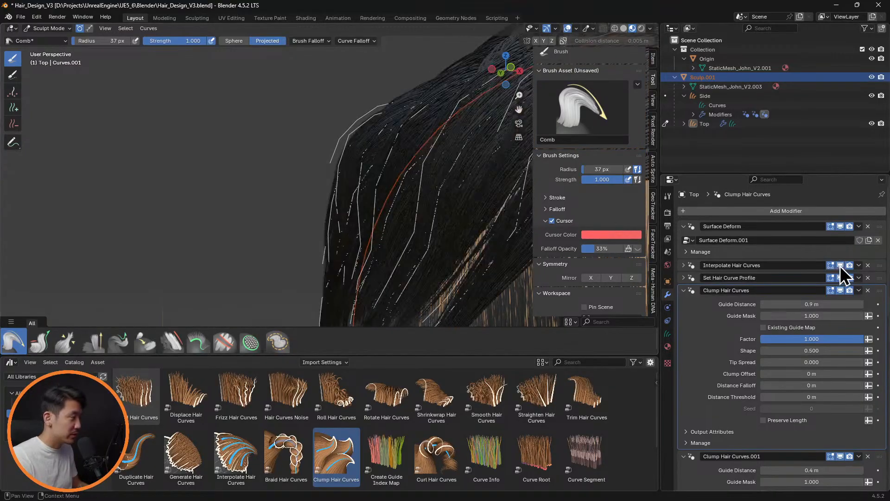
middle_drag(420, 205, 331, 209)
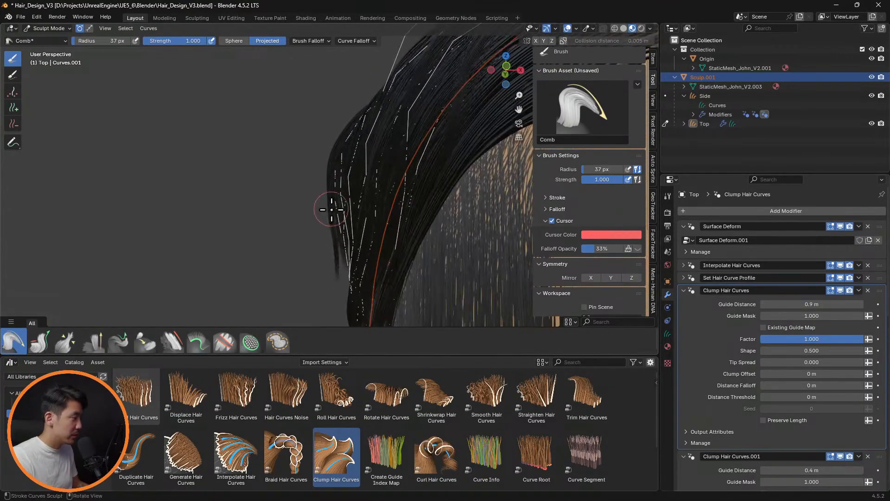
With Interpolate Hair Curves hidden in the viewport, move a side guide curve's selected control points about 0.004 m in Edit Mode and return to Sculpt Mode
click(840, 265)
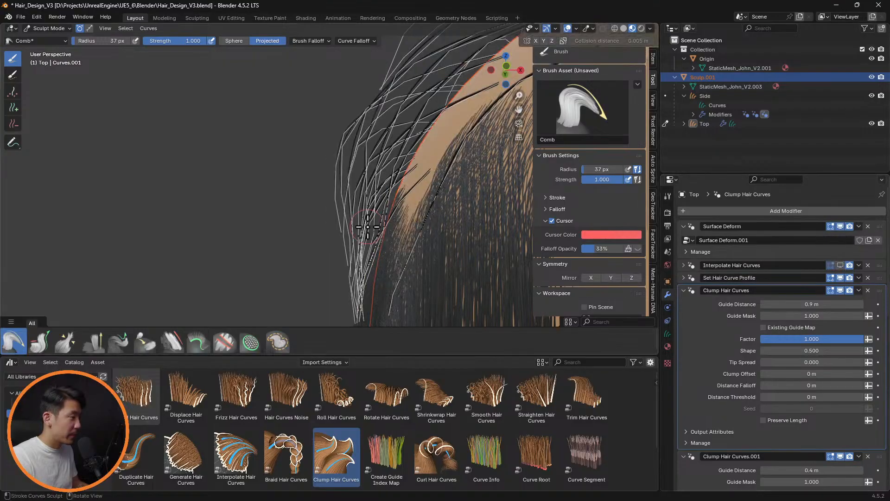
mouse_move(408, 222)
middle_down()
mouse_move(396, 209)
mouse_move(393, 224)
mouse_move(375, 214)
mouse_move(431, 236)
mouse_move(383, 248)
mouse_move(371, 207)
mouse_move(377, 232)
mouse_move(437, 240)
mouse_move(345, 298)
middle_up()
key(Tab)
key(alt+a)
middle_drag(389, 265, 368, 182)
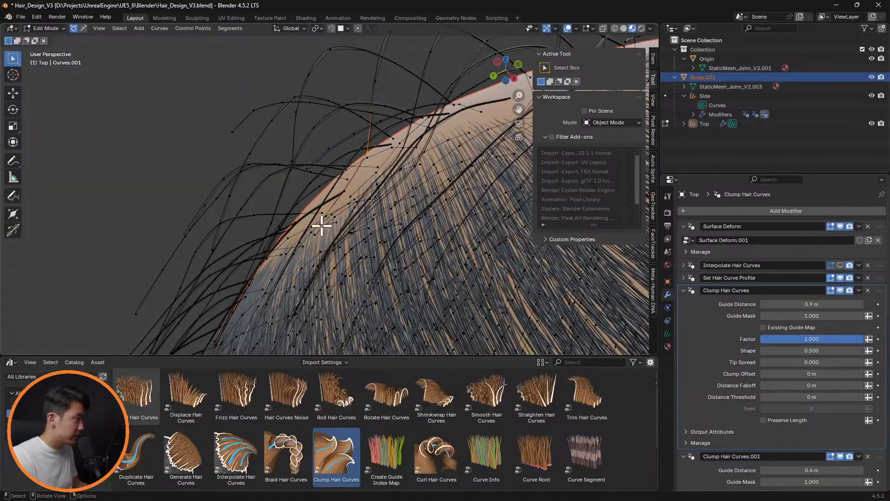
key(g)
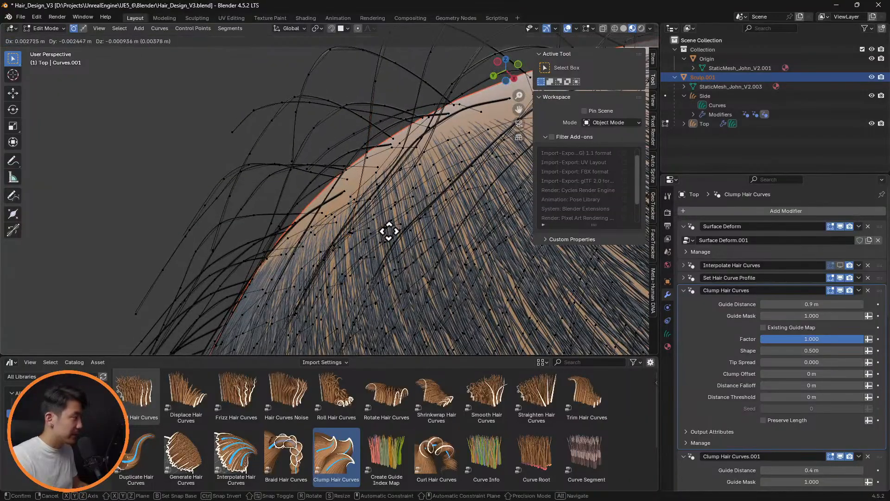
click(397, 232)
mouse_move(391, 224)
middle_down()
mouse_move(495, 255)
mouse_move(473, 258)
mouse_move(476, 273)
mouse_move(374, 204)
mouse_move(405, 216)
mouse_move(396, 172)
mouse_move(435, 151)
mouse_move(249, 179)
mouse_move(274, 153)
mouse_move(268, 167)
mouse_move(384, 182)
mouse_move(396, 199)
middle_up()
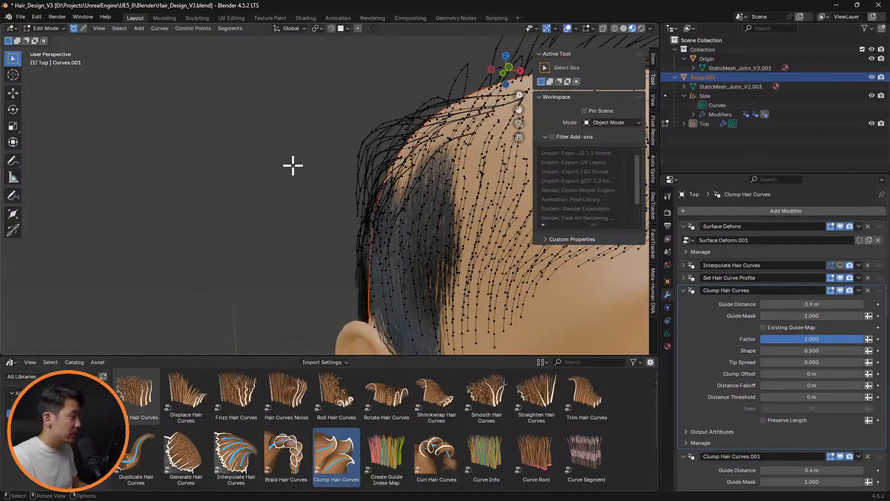
key(Tab)
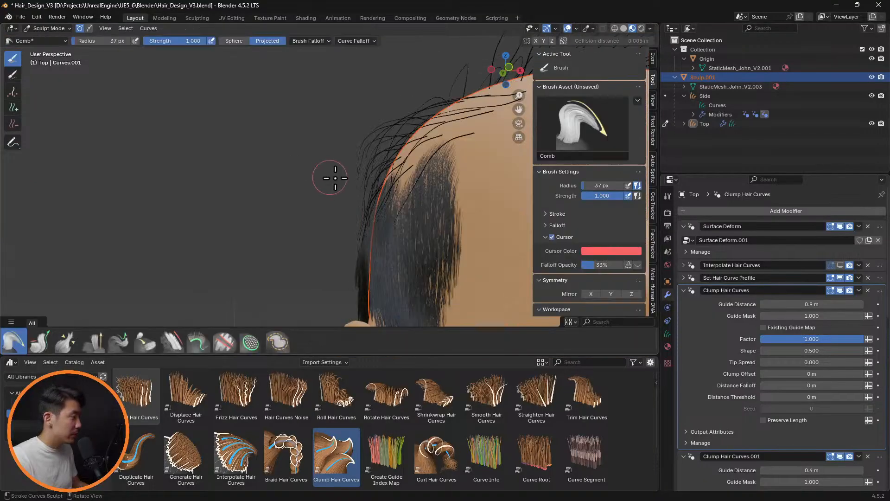
Show the Interpolate Hair Curves modifier in the viewport again and examine the side hair in front view
click(840, 265)
middle_drag(471, 242, 421, 204)
scroll(477, 199, down, 5)
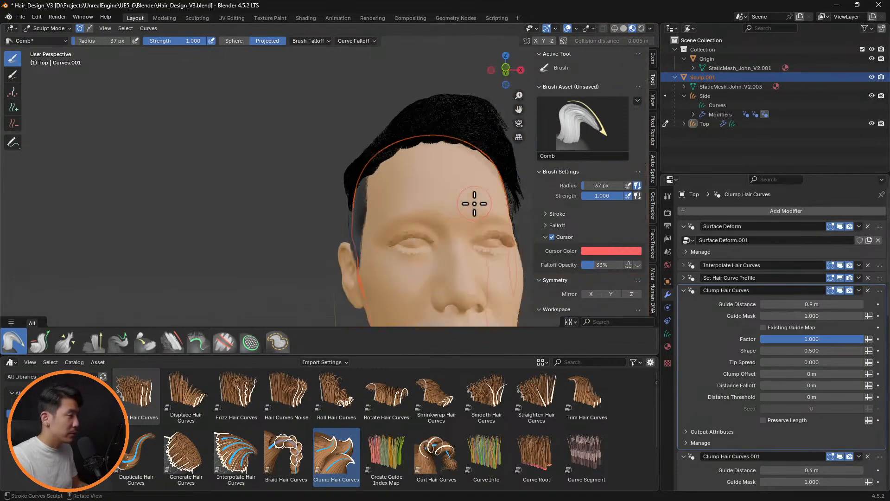
scroll(346, 155, up, 5)
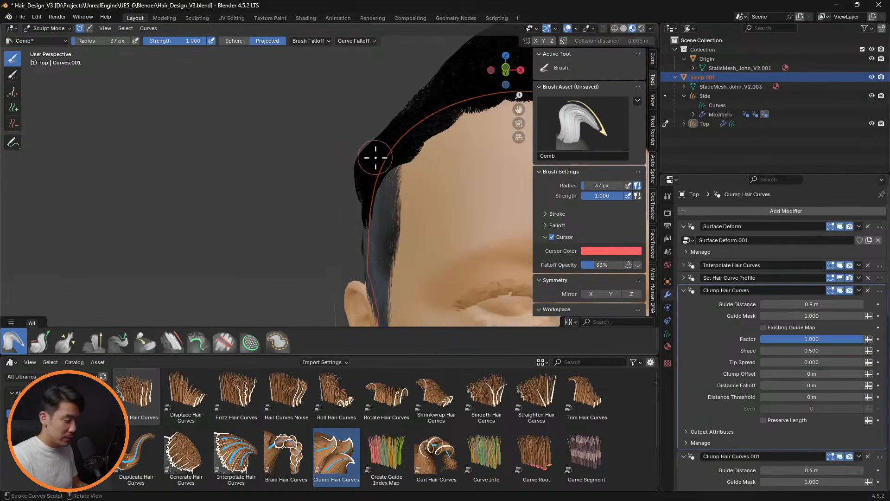
key(KP_1)
scroll(410, 169, up, 3)
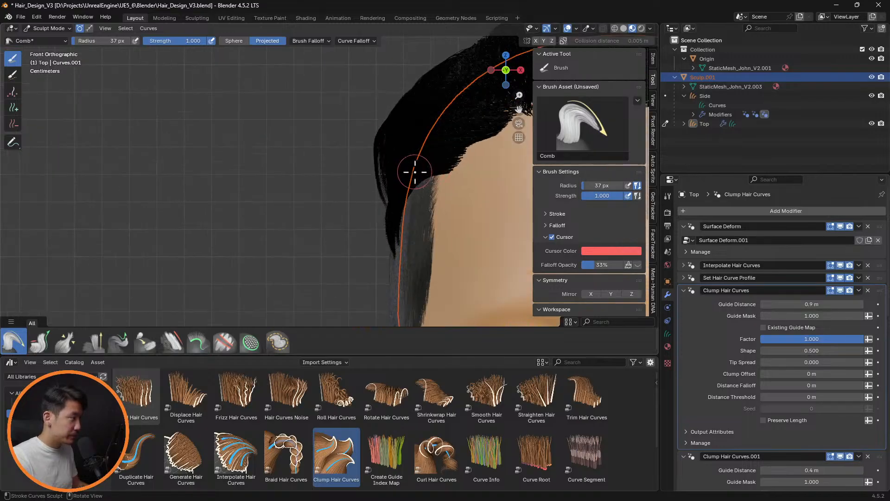
Toggle the viewport display of Interpolate Hair Curves to compare the interpolated hair with its guide curves, leaving the modifier hidden
click(841, 265)
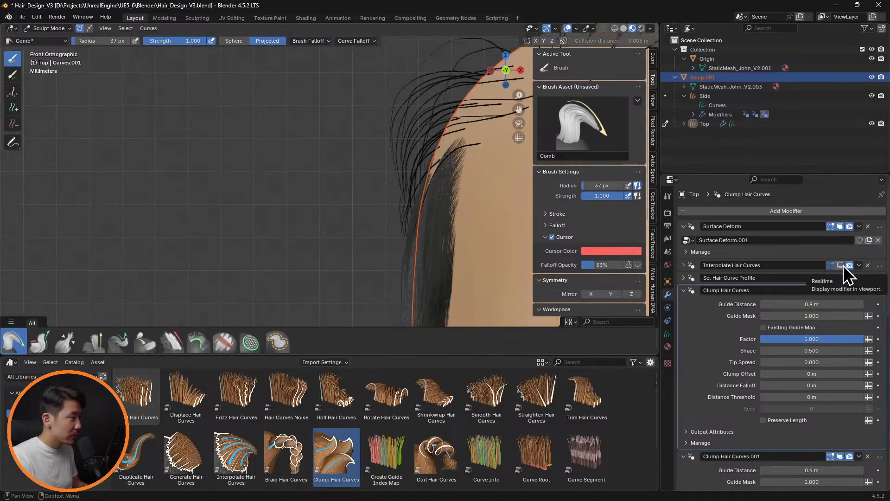
click(844, 265)
click(844, 265)
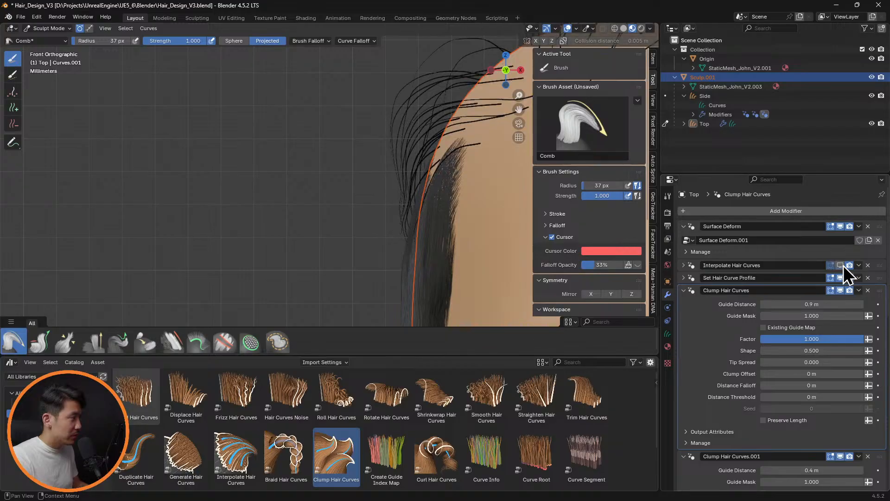
click(844, 266)
click(844, 266)
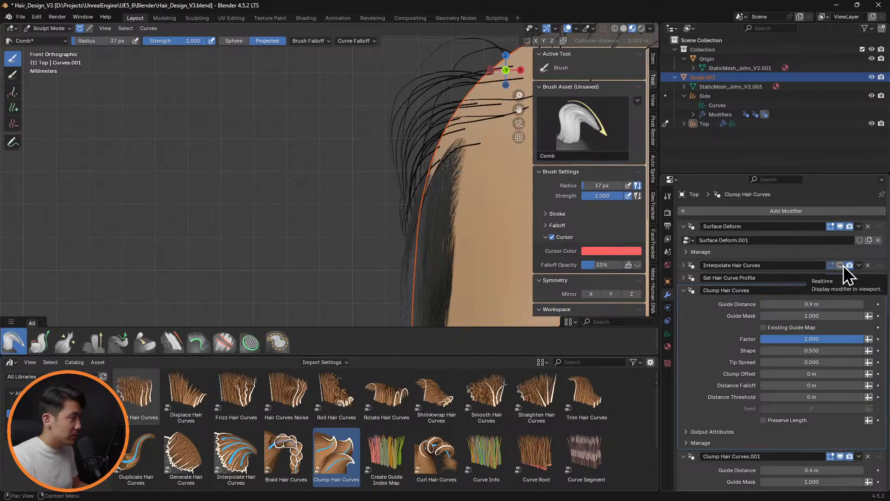
click(844, 265)
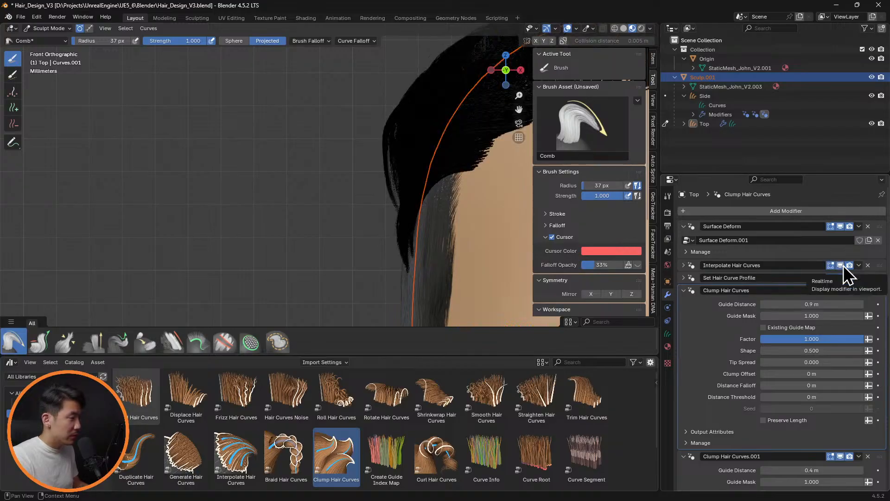
click(844, 265)
Examine the control points of the top hair's guide curves in Edit Mode and return to Sculpt Mode
mouse_move(386, 170)
middle_down()
mouse_move(387, 158)
mouse_move(566, 168)
mouse_move(404, 141)
mouse_move(360, 155)
middle_up()
key(Tab)
mouse_move(334, 185)
middle_down()
mouse_move(366, 155)
mouse_move(373, 160)
mouse_move(254, 181)
middle_up()
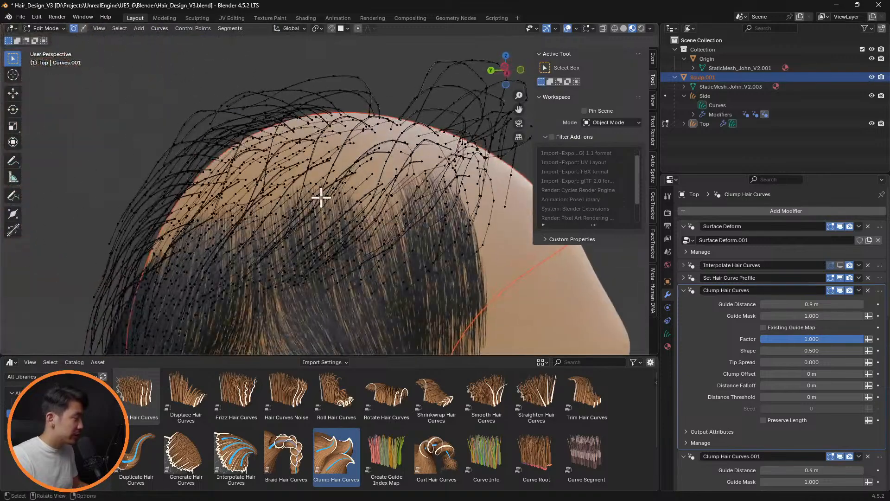
key(Tab)
mouse_move(351, 230)
middle_down()
mouse_move(284, 240)
mouse_move(413, 224)
middle_up()
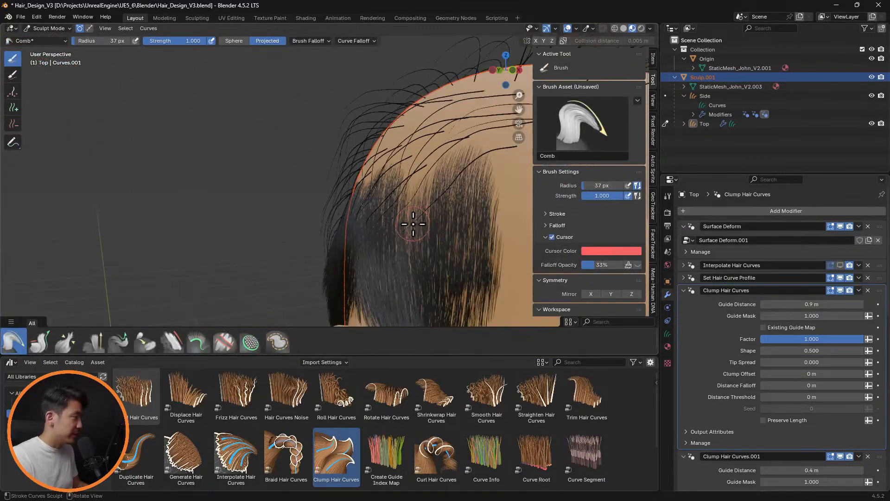
middle_drag(465, 149, 348, 130)
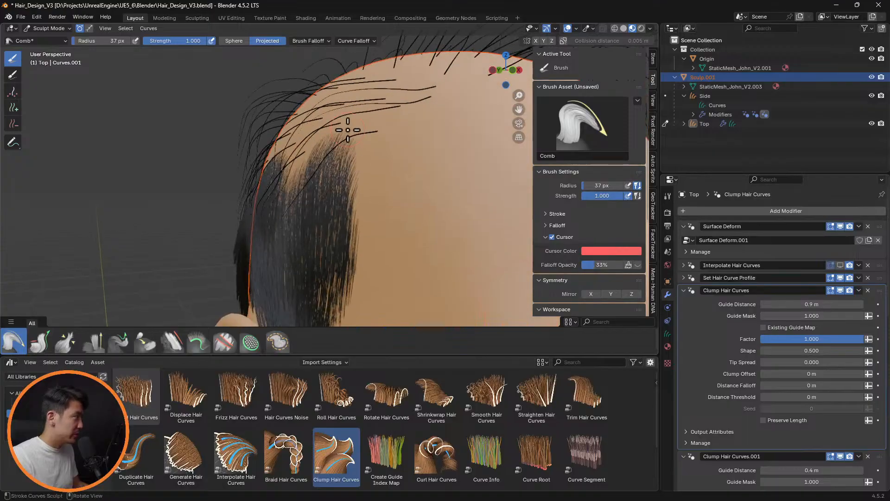
Make Top the only selected object, switch it to Object Mode and back to Sculpt Mode, and clear the object selection
click(706, 124)
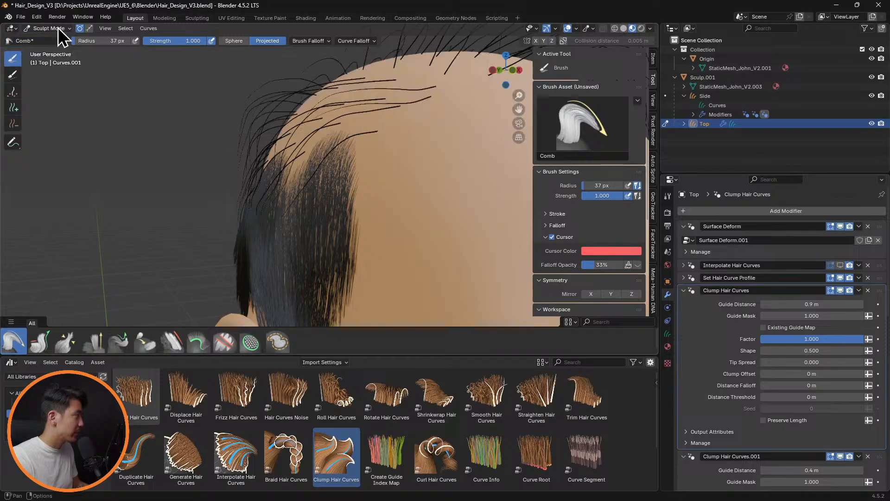
click(58, 27)
click(58, 39)
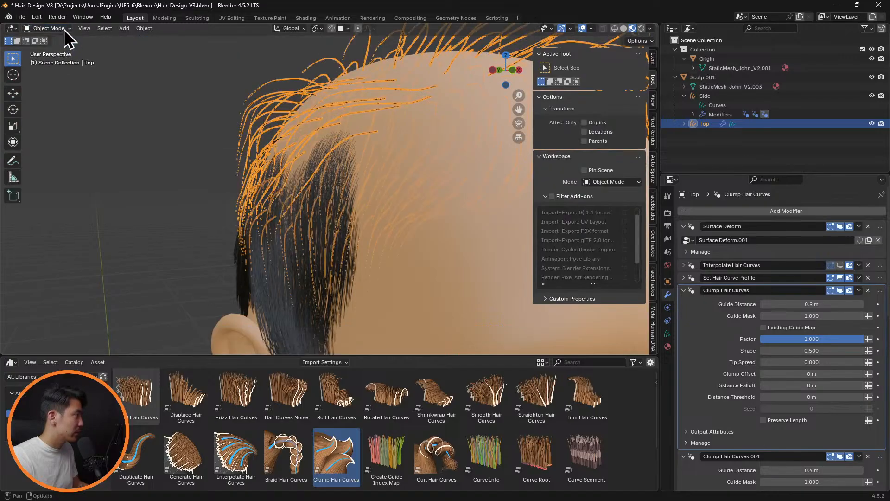
click(64, 30)
click(65, 58)
middle_drag(319, 128, 452, 108)
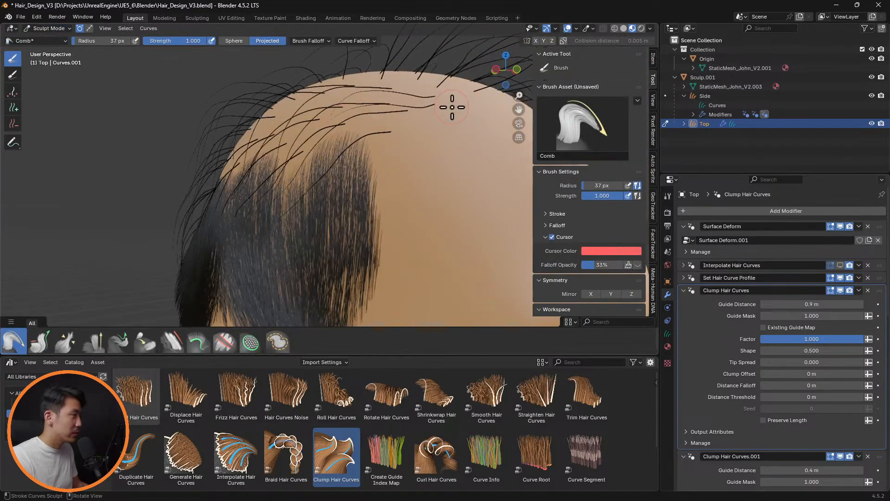
click(778, 147)
click(50, 28)
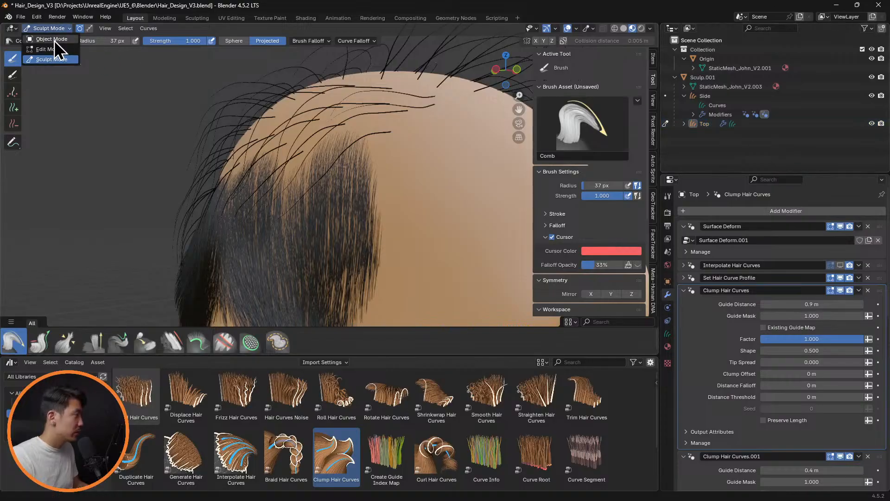
mouse_move(135, 133)
middle_down()
mouse_move(285, 135)
mouse_move(267, 160)
middle_up()
Smooth the guide curves at the side and back of the head with the Smooth brush at a 105 px radius
click(172, 341)
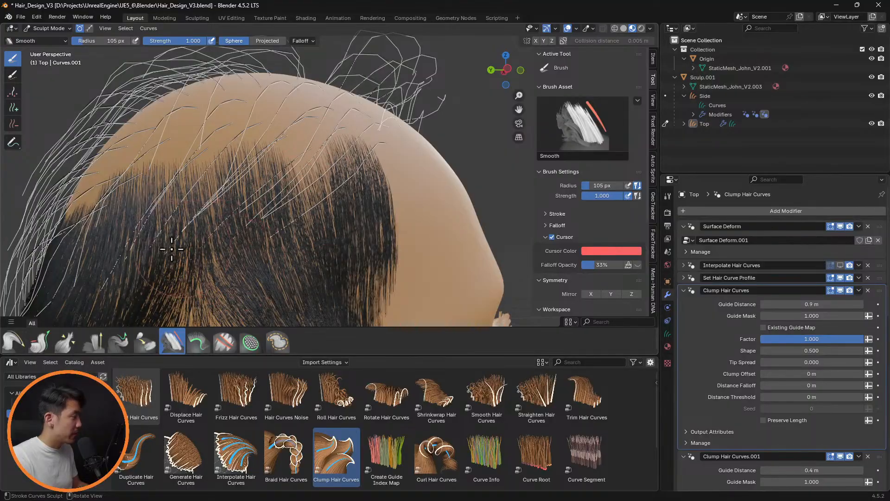
mouse_move(173, 249)
middle_down()
mouse_move(135, 236)
mouse_move(123, 214)
mouse_move(131, 193)
middle_up()
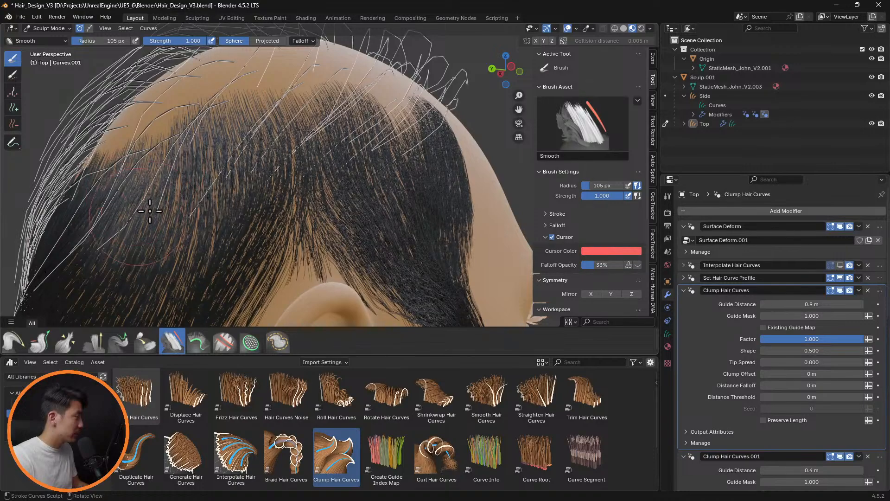
mouse_move(106, 256)
shift+middle_down()
mouse_move(336, 188)
mouse_move(396, 159)
mouse_move(234, 179)
mouse_move(267, 178)
shift+middle_up()
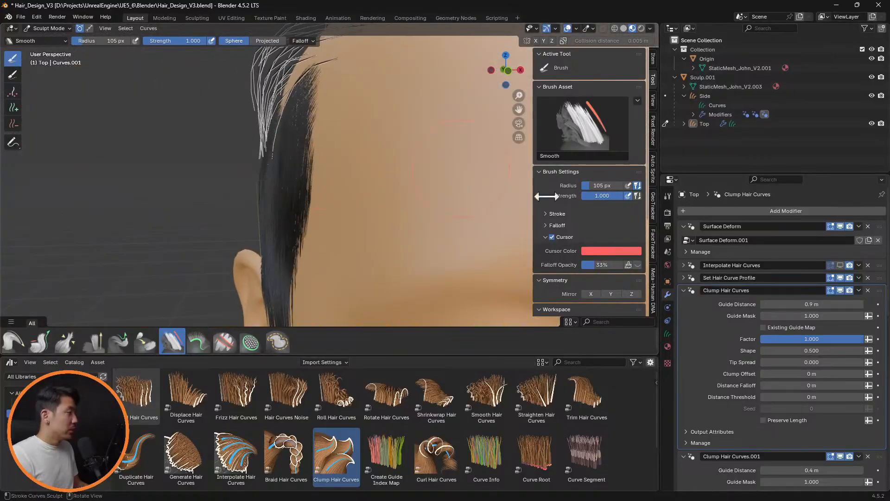
Show the Interpolate Hair Curves modifier in the viewport, hide the overlays and check the smoothed side hair from the front
click(840, 264)
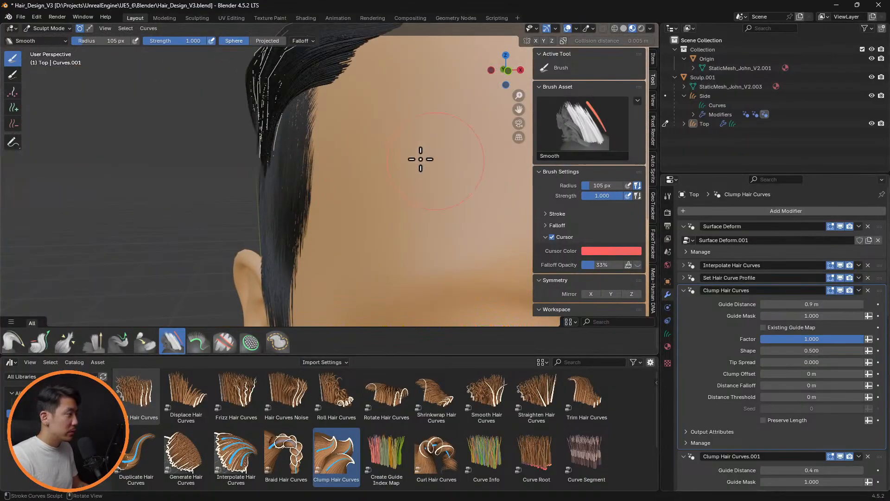
mouse_move(417, 155)
middle_down()
mouse_move(398, 139)
mouse_move(404, 163)
middle_up()
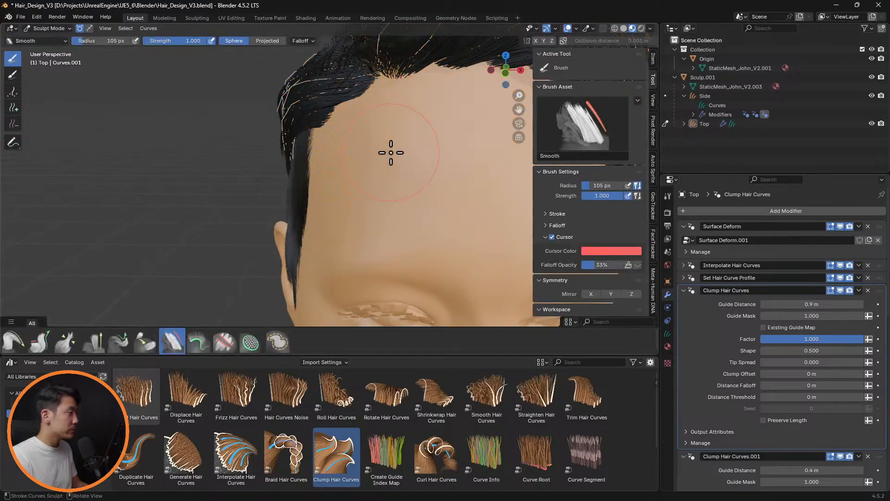
middle_drag(392, 149, 384, 130)
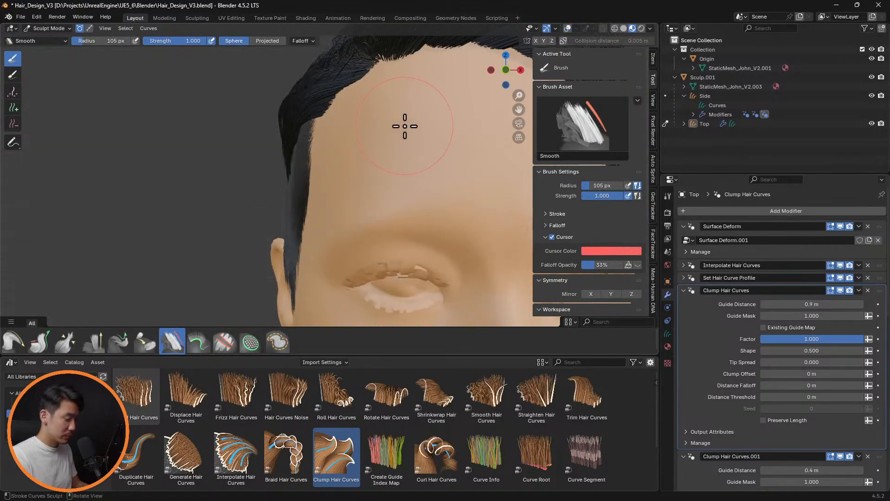
Hide the Interpolate Hair Curves modifier in the viewport to expose the top hair's guide curves at the side of the head
scroll(405, 126, down, 5)
mouse_move(414, 132)
shift+middle_down()
mouse_move(236, 152)
mouse_move(300, 141)
mouse_move(354, 149)
shift+middle_up()
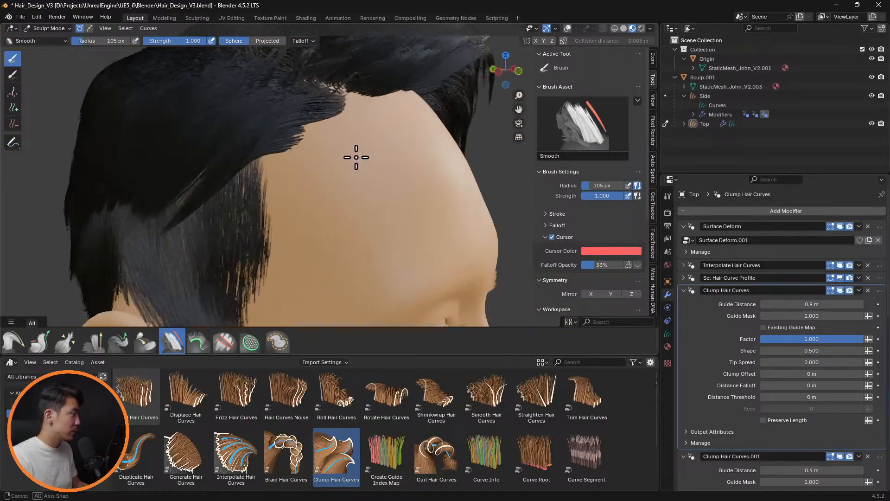
scroll(259, 153, up, 8)
mouse_move(401, 200)
shift+middle_down()
mouse_move(328, 159)
mouse_move(213, 123)
mouse_move(374, 189)
mouse_move(279, 166)
mouse_move(274, 172)
mouse_move(312, 171)
mouse_move(242, 165)
mouse_move(238, 175)
mouse_move(261, 177)
mouse_move(269, 165)
mouse_move(284, 175)
mouse_move(284, 159)
mouse_move(269, 156)
mouse_move(260, 169)
mouse_move(250, 113)
shift+middle_up()
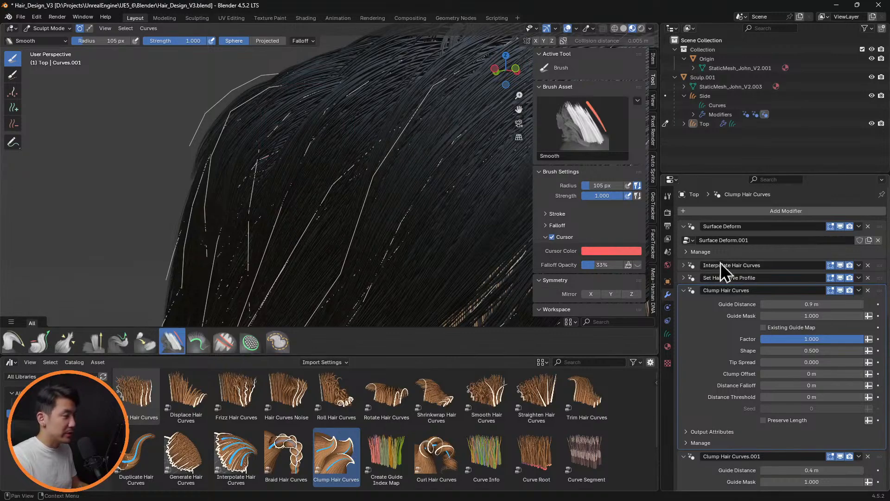
click(840, 266)
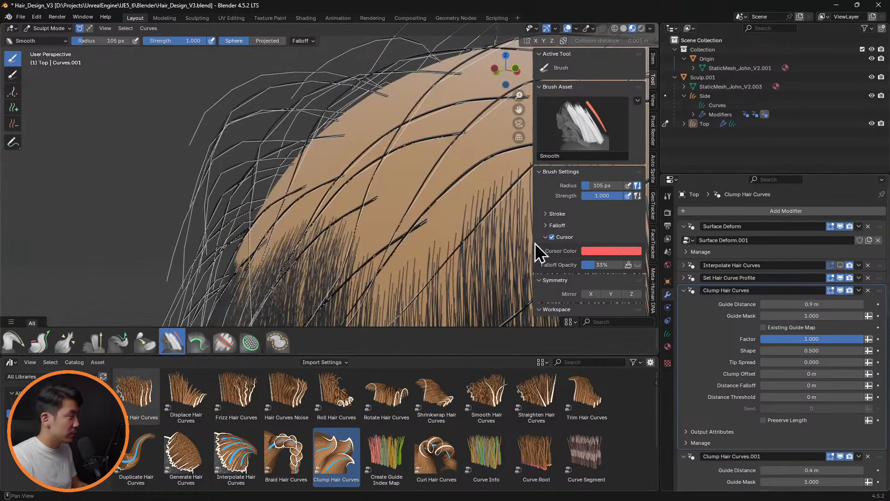
click(842, 268)
click(842, 267)
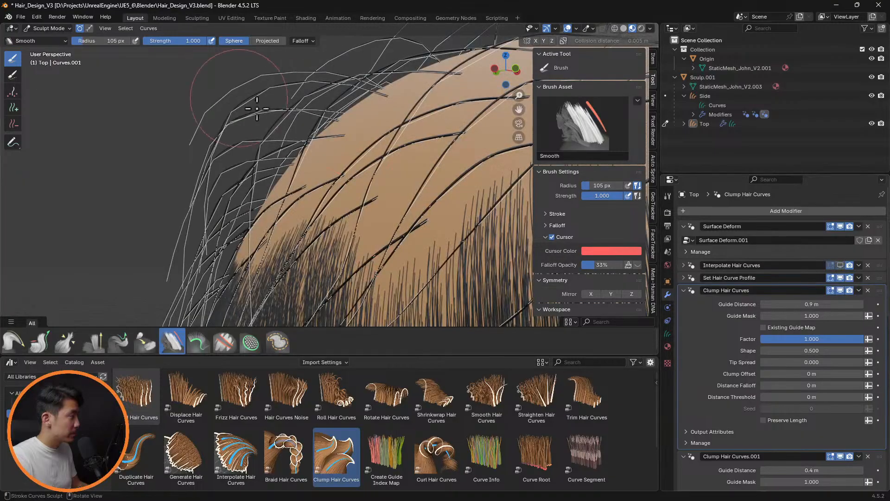
Clear the selection in Edit Mode, select a single protruding guide curve at the side and return to Sculpt Mode
key(Tab)
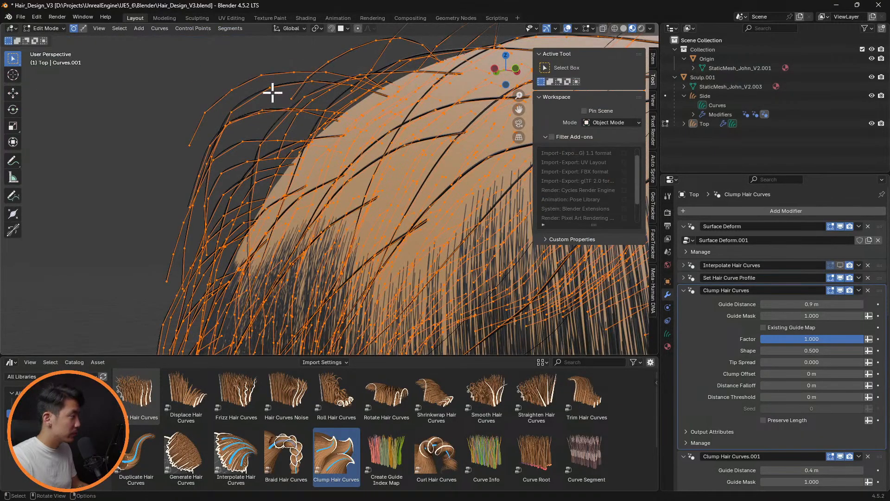
key(alt+a)
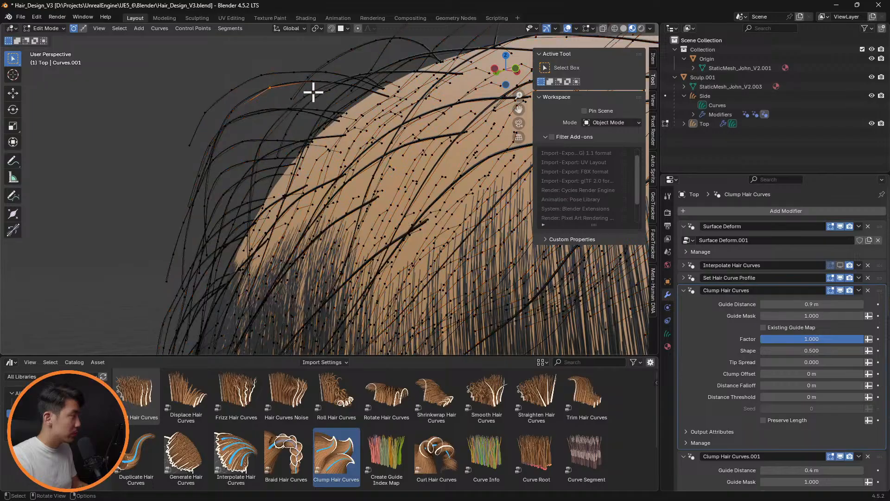
mouse_move(299, 106)
middle_down()
mouse_move(332, 95)
mouse_move(308, 93)
mouse_move(305, 110)
mouse_move(303, 99)
middle_up()
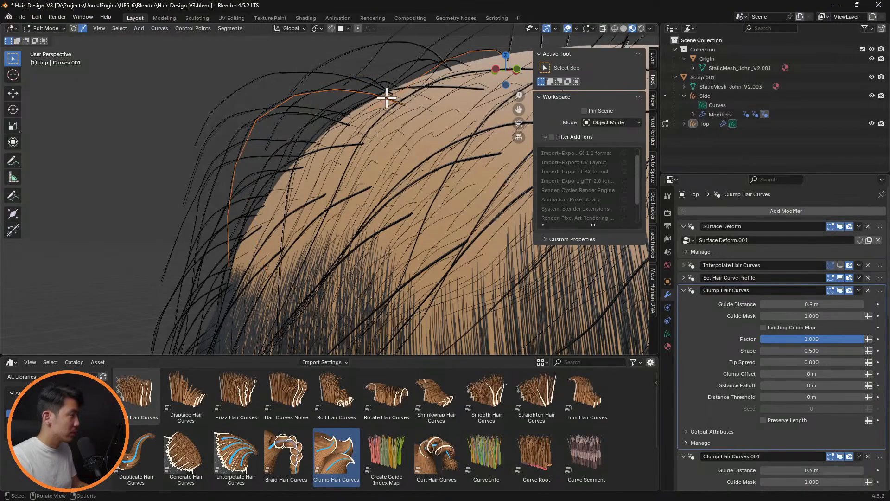
key(ctrl+z)
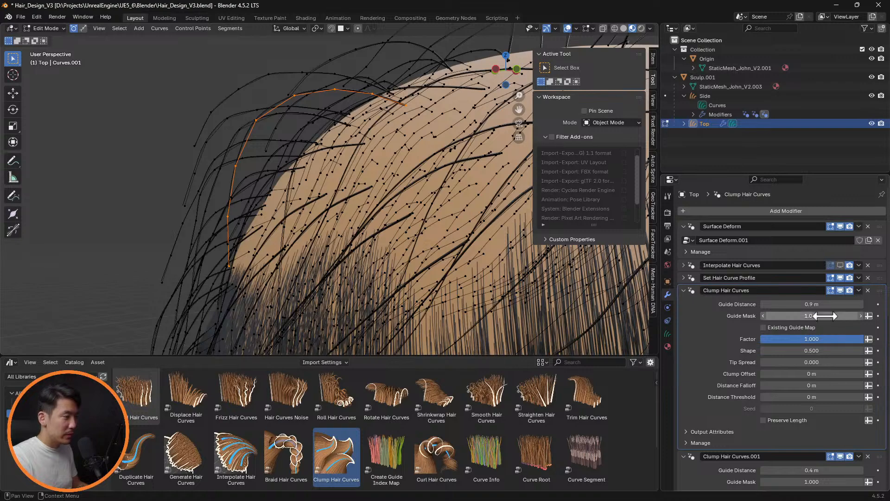
key(Tab)
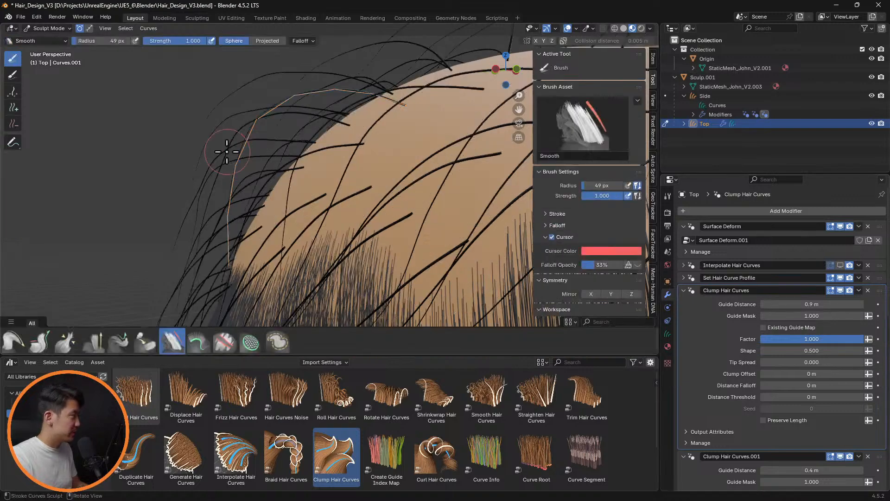
Comb the selected guide curve down closer to the side of the head with the Comb brush at a 156 px radius
click(14, 75)
mouse_move(297, 109)
middle_down()
mouse_move(304, 111)
mouse_move(282, 131)
middle_up()
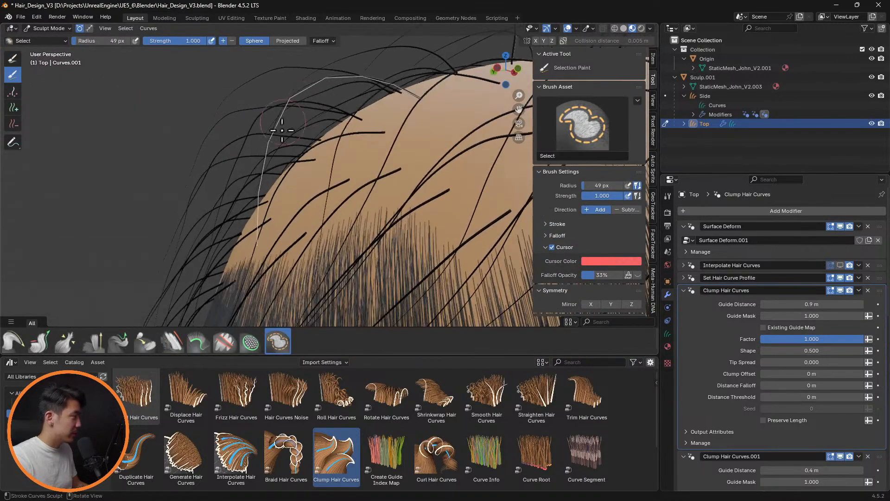
click(13, 342)
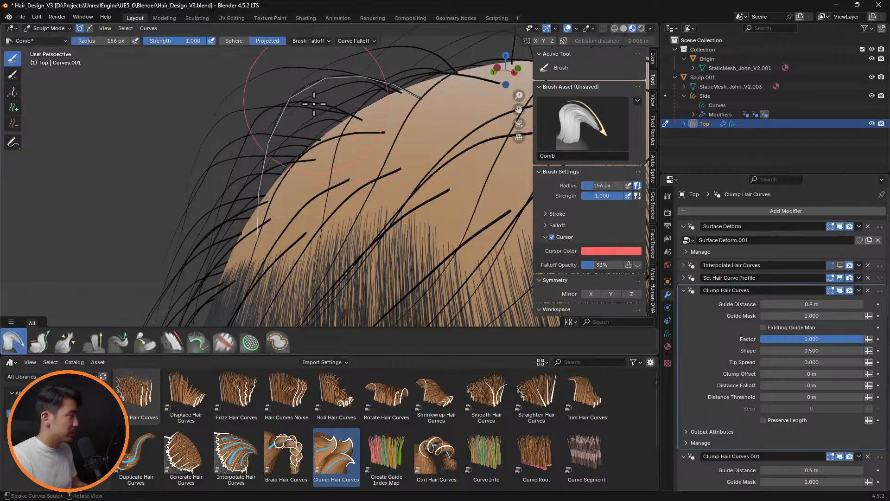
mouse_move(321, 115)
mouse_down()
mouse_move(278, 189)
mouse_move(274, 266)
mouse_move(308, 121)
mouse_move(268, 307)
mouse_up()
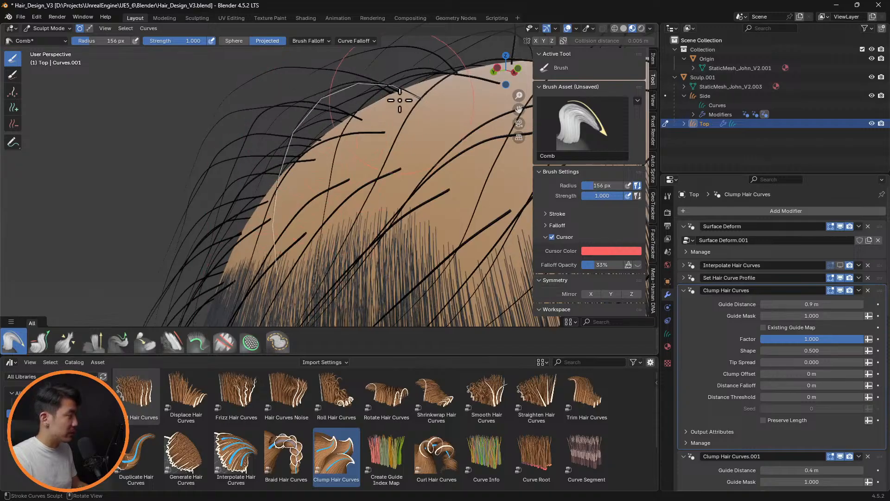
mouse_move(346, 98)
mouse_down()
mouse_move(294, 177)
mouse_move(262, 297)
mouse_up()
drag(348, 91, 262, 260)
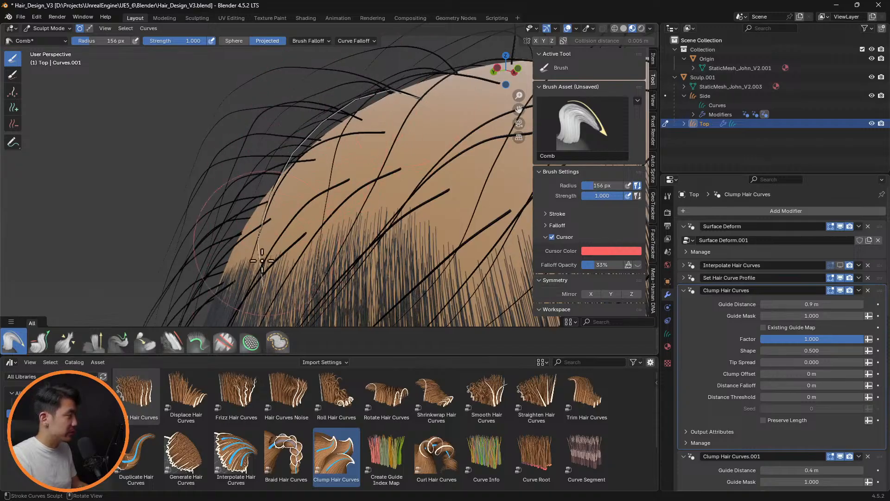
drag(265, 212, 266, 248)
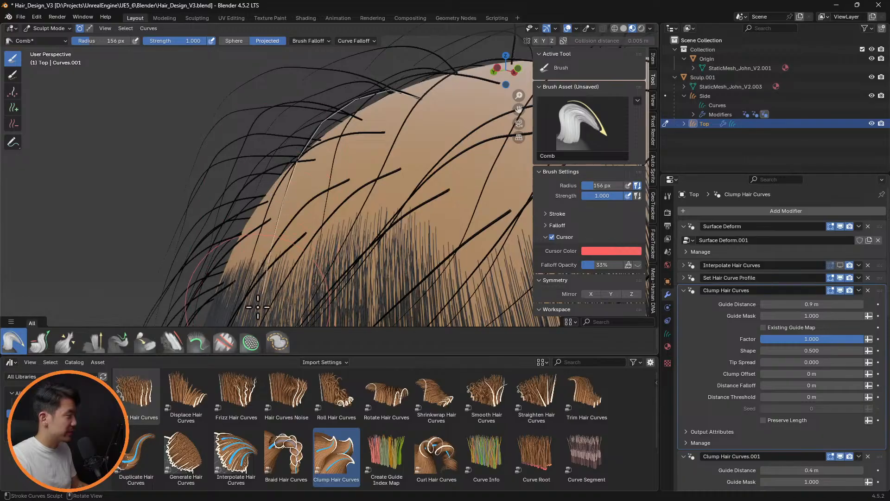
middle_drag(338, 169, 312, 175)
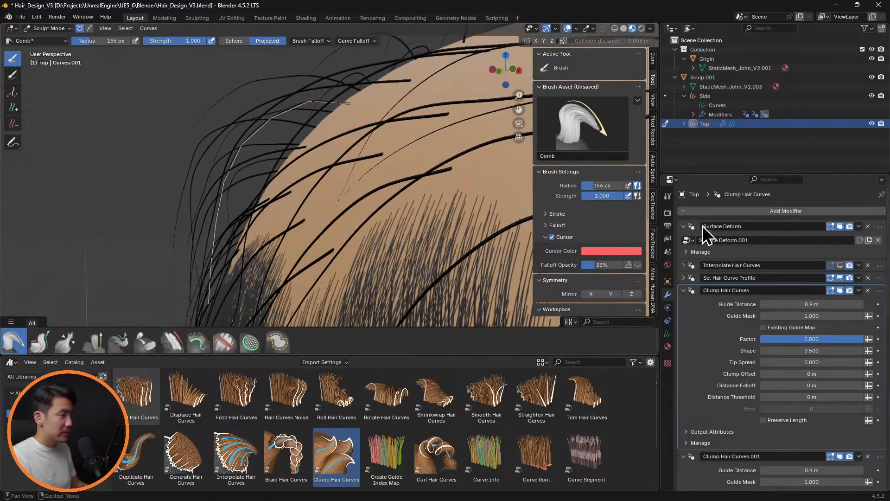
Show the Interpolate Hair Curves modifier in the viewport and check the combed side hair
click(841, 265)
mouse_move(368, 189)
middle_down()
mouse_move(562, 201)
mouse_move(423, 180)
mouse_move(455, 199)
mouse_move(442, 201)
mouse_move(455, 209)
mouse_move(423, 193)
mouse_move(433, 197)
mouse_move(310, 175)
middle_up()
key(Tab)
key(Tab)
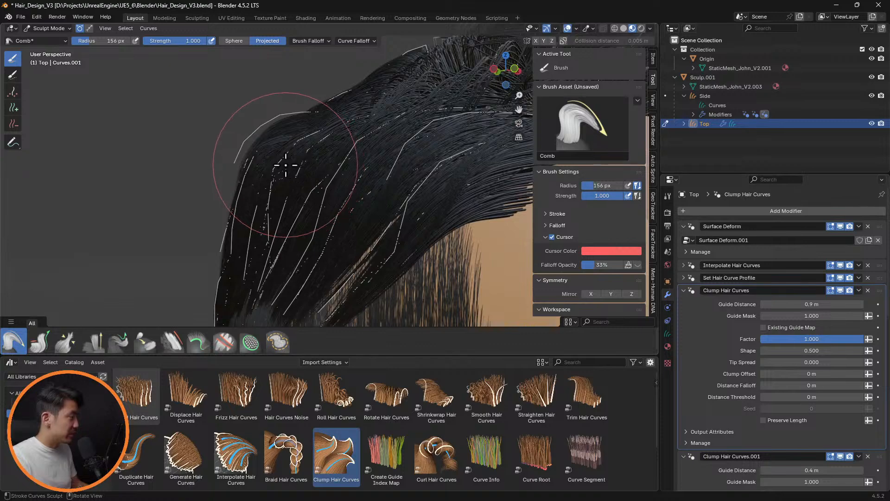
Deselect all control points in Edit Mode and select only the outermost guide curve at the side of the head
key(Tab)
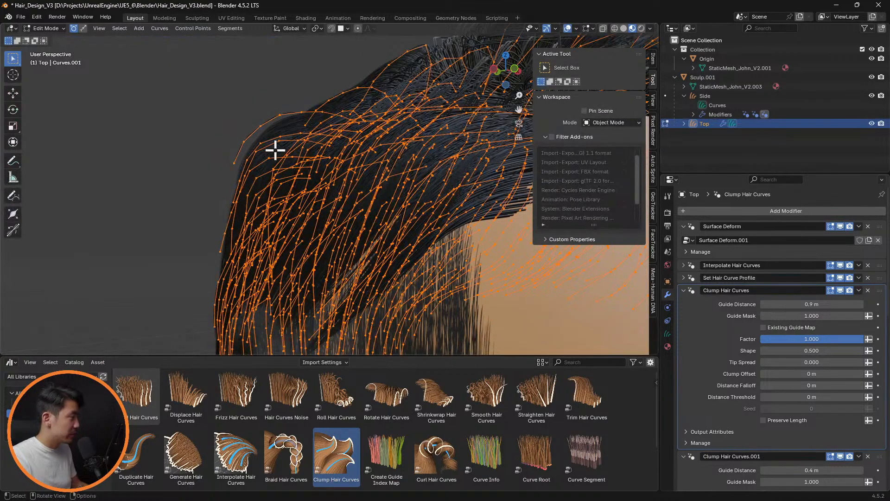
key(alt+a)
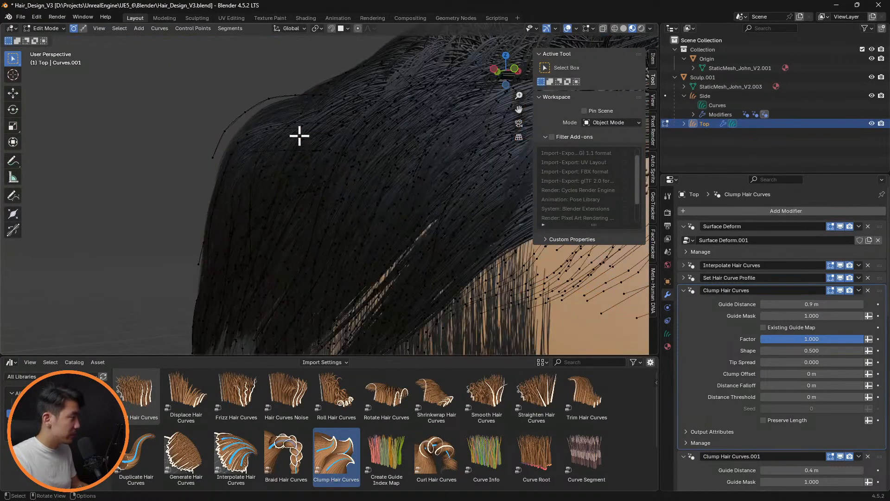
key(Tab)
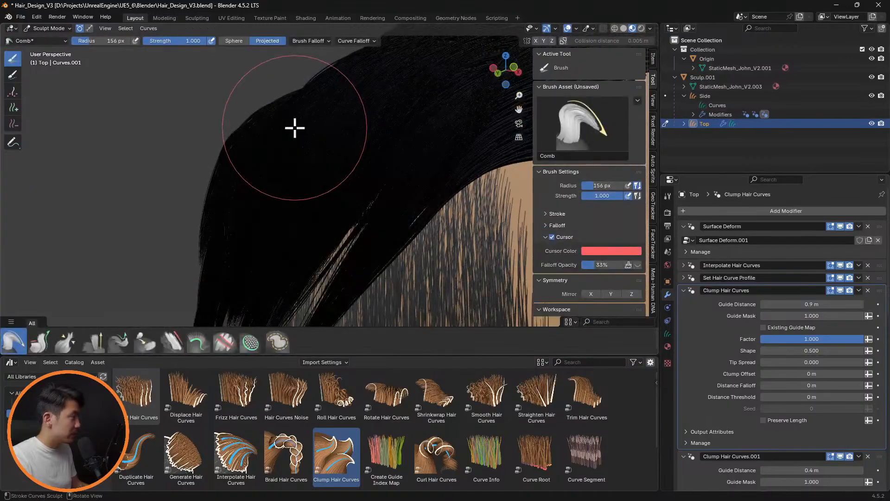
key(Tab)
middle_drag(371, 176, 376, 176)
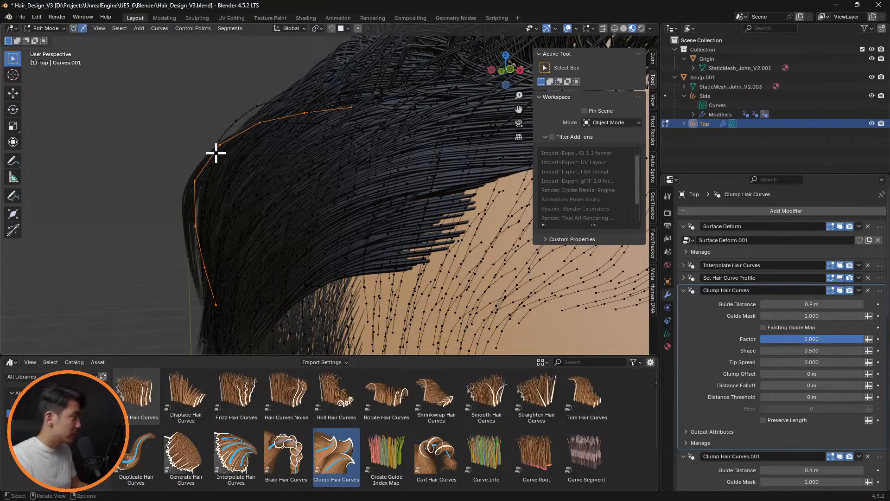
Comb the selected outer guide curve inward along the side of the head in Sculpt Mode and undo the last stroke
key(Tab)
mouse_move(262, 156)
middle_down()
mouse_move(277, 157)
mouse_move(199, 174)
middle_up()
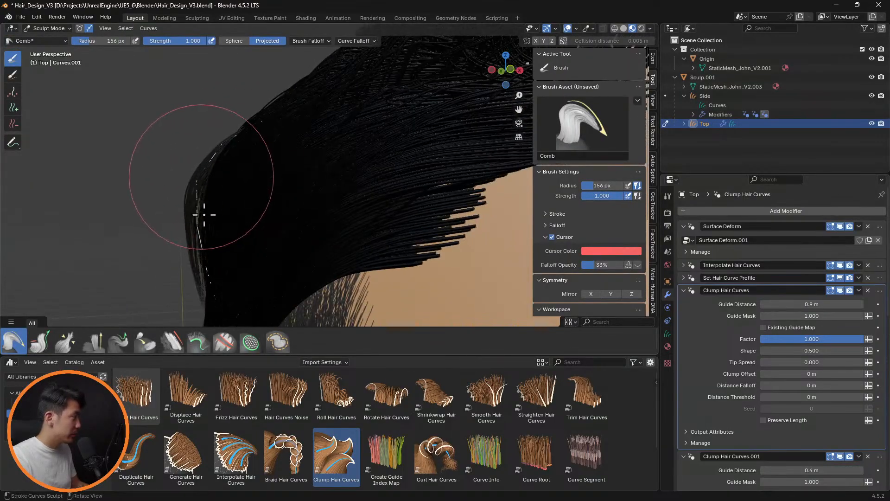
drag(199, 241, 222, 294)
mouse_move(228, 163)
mouse_down()
mouse_move(213, 199)
mouse_move(212, 273)
mouse_up()
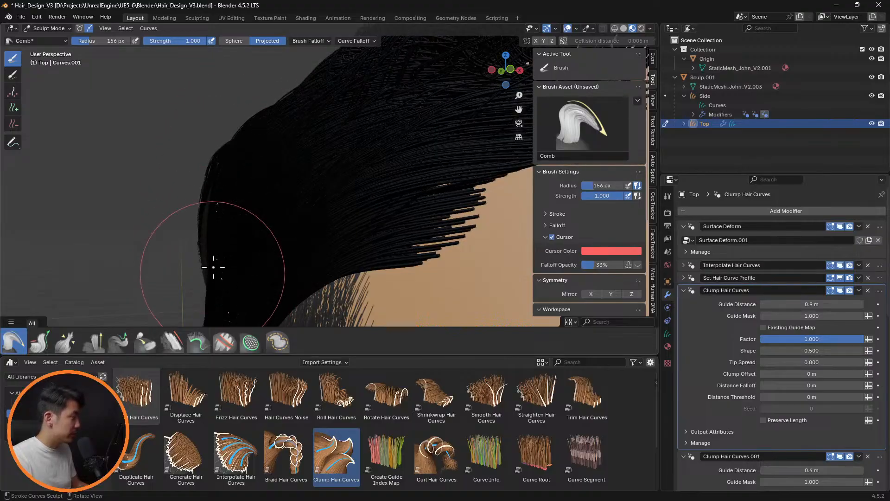
mouse_move(213, 264)
middle_down()
mouse_move(282, 193)
mouse_move(353, 185)
mouse_move(414, 195)
mouse_move(354, 205)
mouse_move(302, 235)
mouse_move(351, 229)
mouse_move(404, 244)
mouse_move(405, 231)
mouse_move(328, 212)
mouse_move(410, 209)
middle_up()
key(ctrl+z)
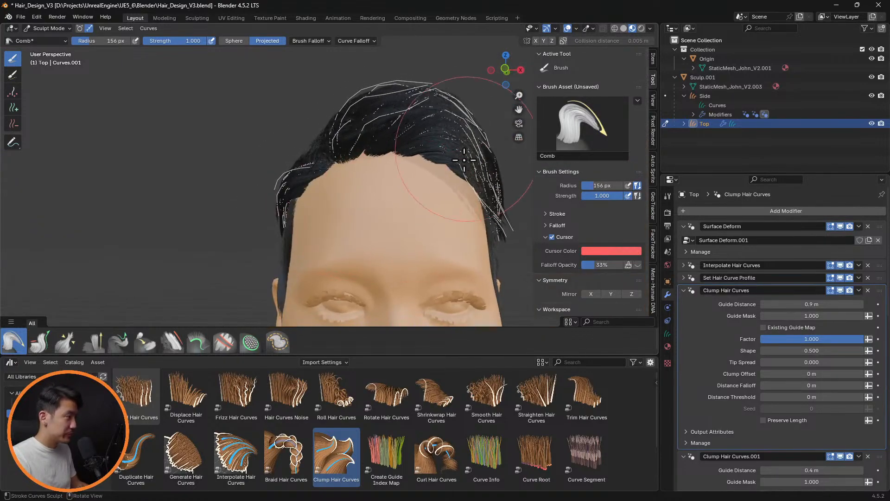
Hide the viewport overlays and check the hairstyle from the front, back and side
key(alt+shift+z)
key(KP_1)
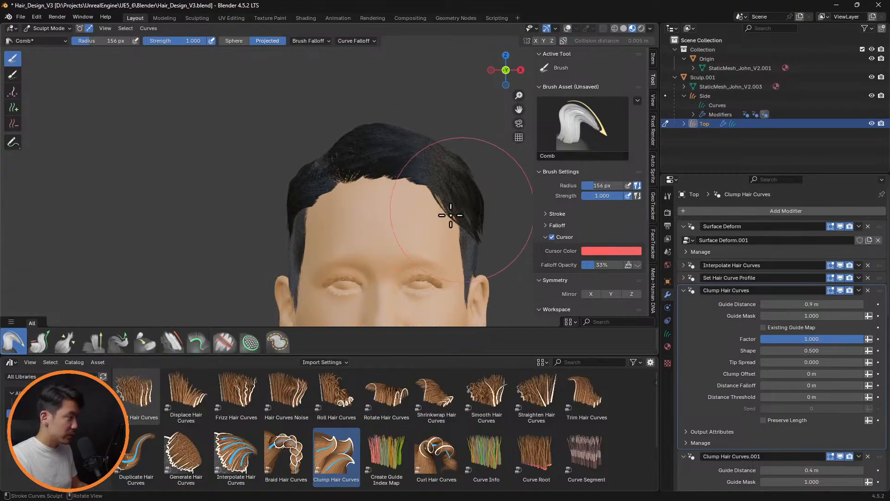
shift+middle_drag(454, 213, 380, 162)
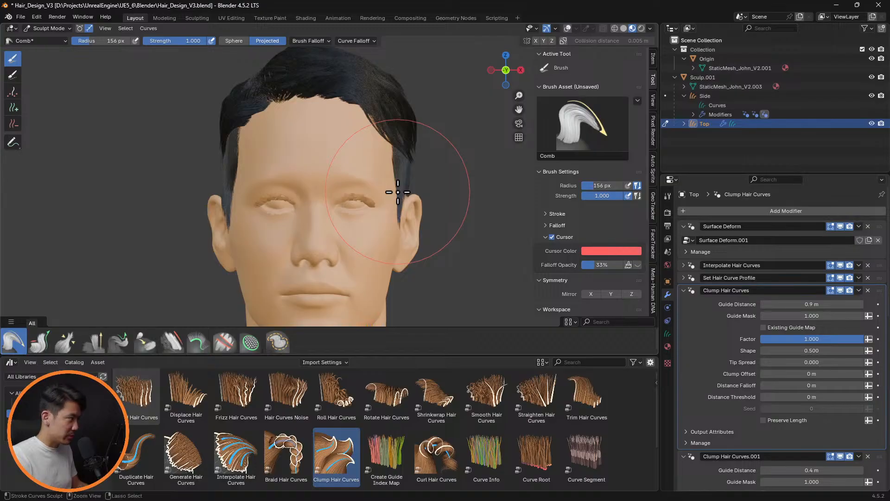
key(ctrl+KP_1)
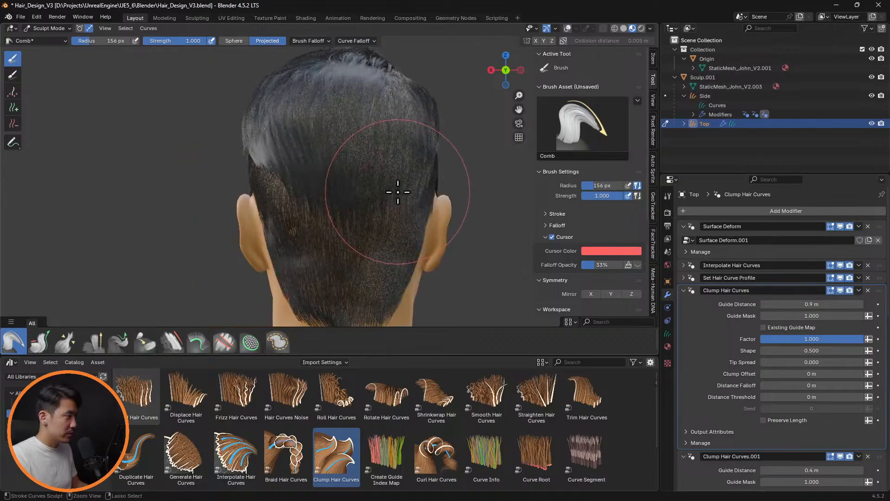
key(ctrl+KP_3)
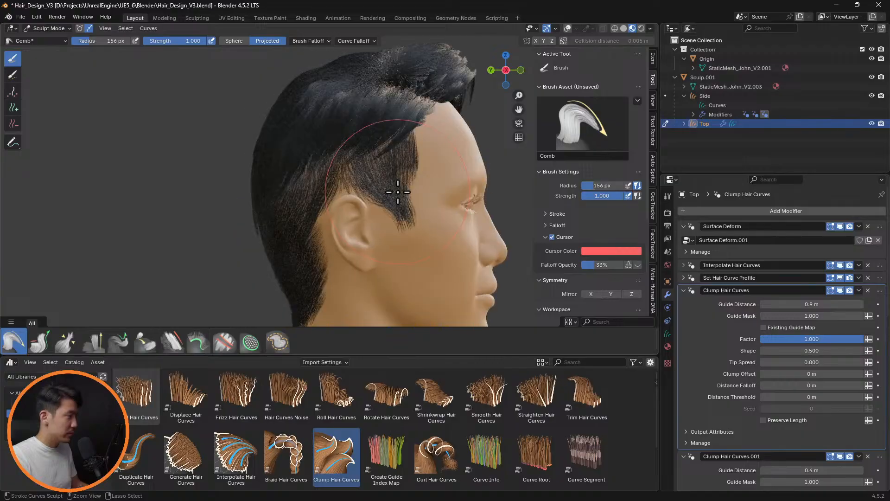
key(ctrl+KP_1)
middle_drag(398, 192, 417, 176)
key(ctrl+KP_1)
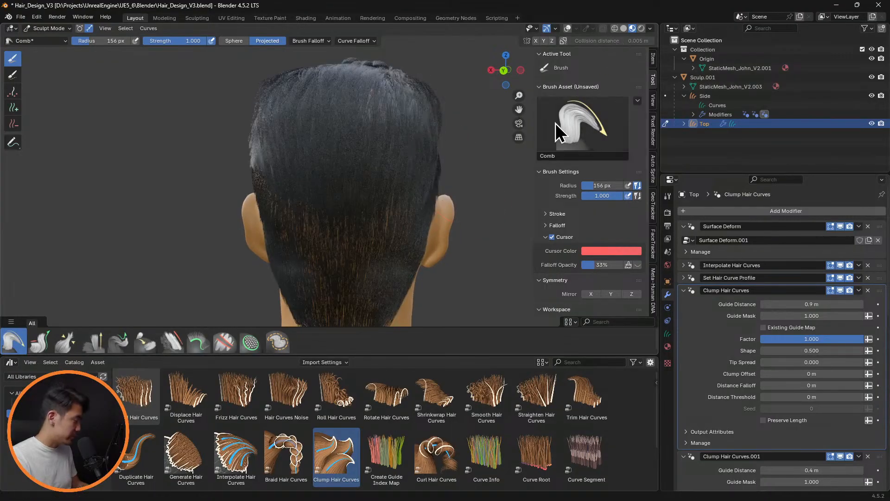
Show the viewport overlays and set the Comb brush radius to 89 px at the back of the head
key(shift+alt+z)
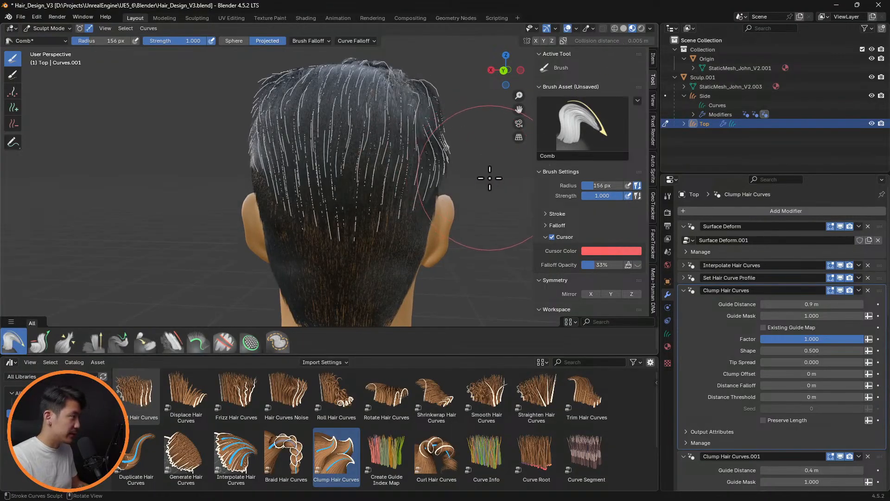
mouse_move(474, 185)
middle_down()
mouse_move(479, 191)
mouse_move(479, 180)
mouse_move(473, 185)
mouse_move(492, 171)
mouse_move(463, 171)
mouse_move(441, 204)
mouse_move(460, 218)
mouse_move(472, 246)
middle_up()
key(f)
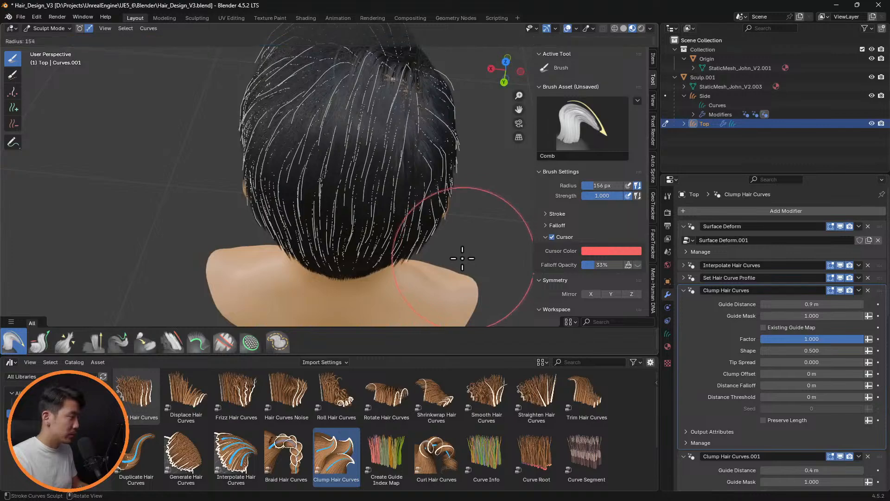
click(433, 245)
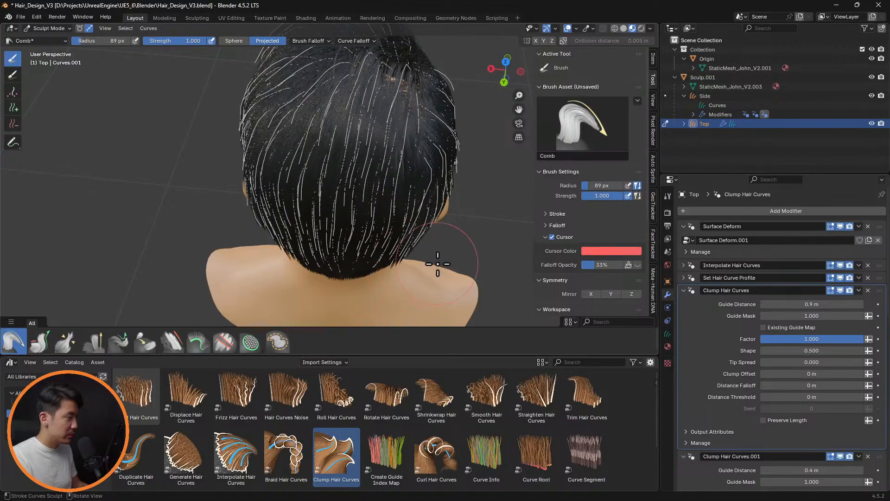
Check the hairstyle from the front, back and side without overlays and save the file
mouse_move(437, 264)
middle_down()
mouse_move(430, 193)
mouse_move(391, 185)
mouse_move(229, 198)
mouse_move(271, 197)
middle_up()
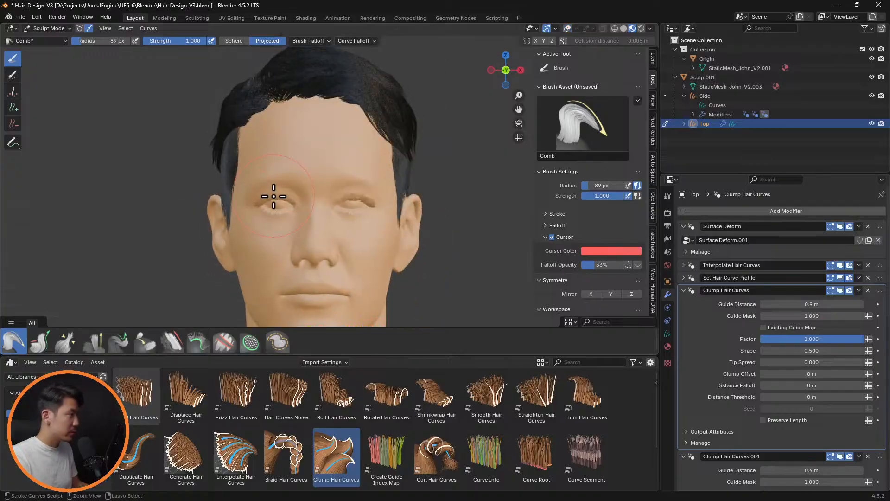
key(ctrl+KP_1)
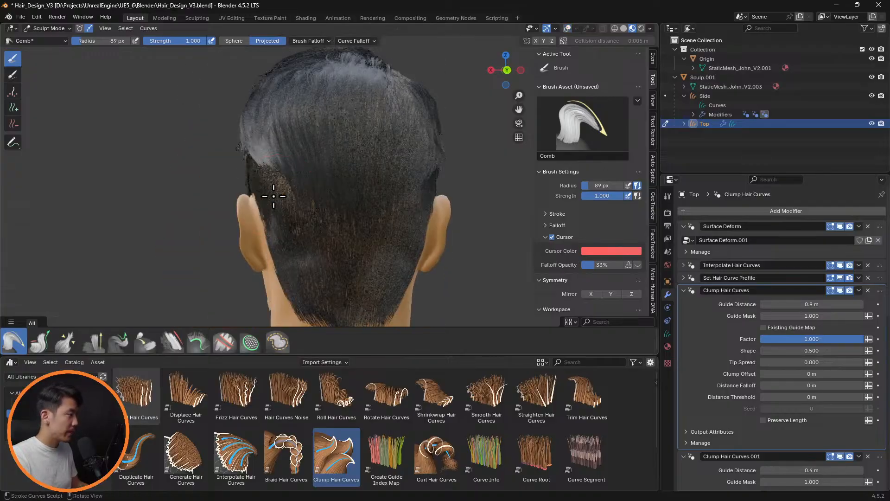
key(KP_3)
key(ctrl+KP_3)
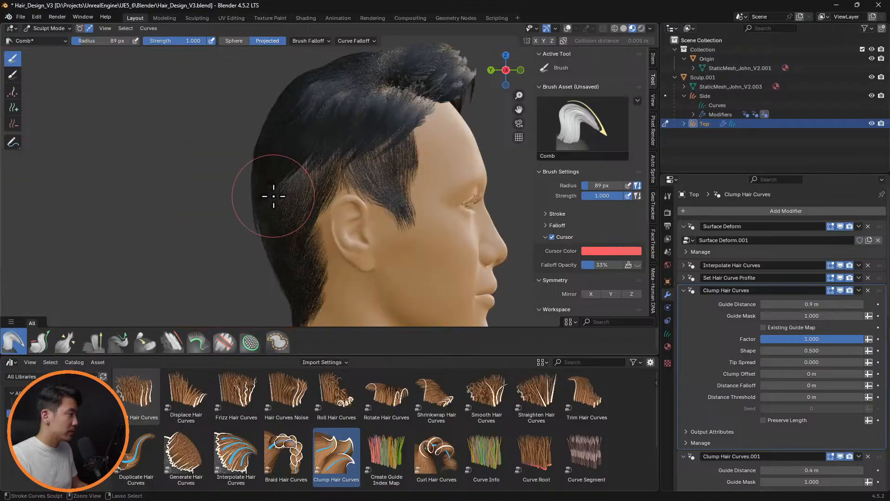
key(KP_1)
mouse_move(427, 174)
middle_down()
mouse_move(417, 185)
mouse_move(469, 193)
mouse_move(433, 189)
middle_up()
key(ctrl+s)
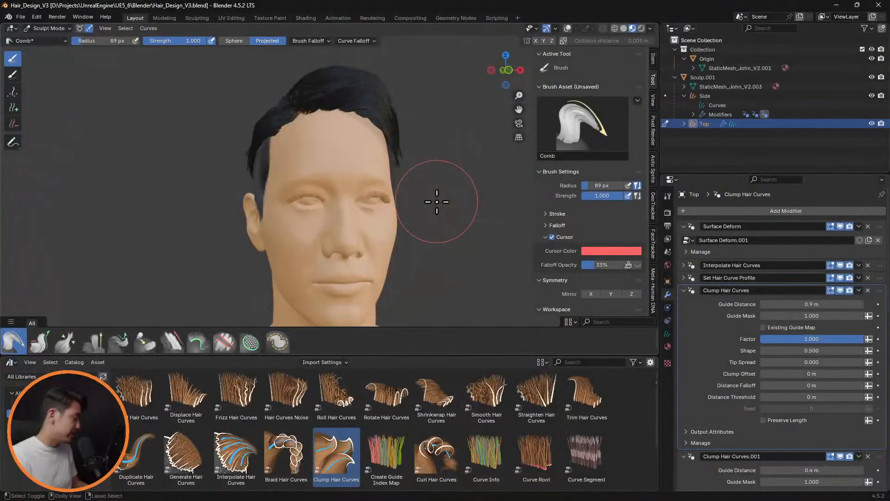
Save the project as Hair_Export_V3.blend, overwriting the existing file in the Blender project folder
key(ctrl+shift+s)
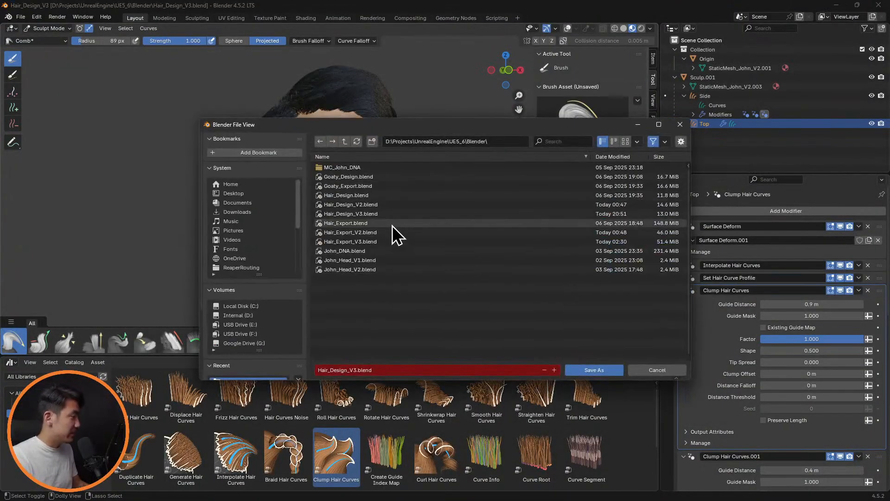
click(407, 243)
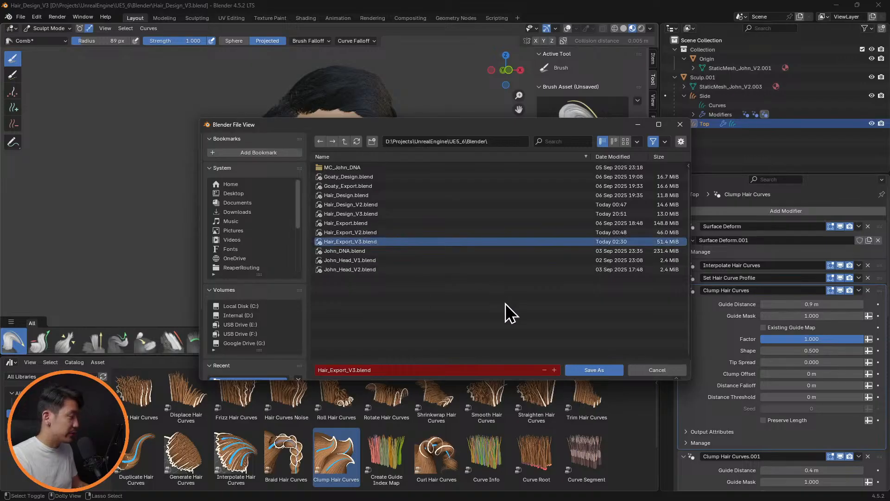
click(591, 371)
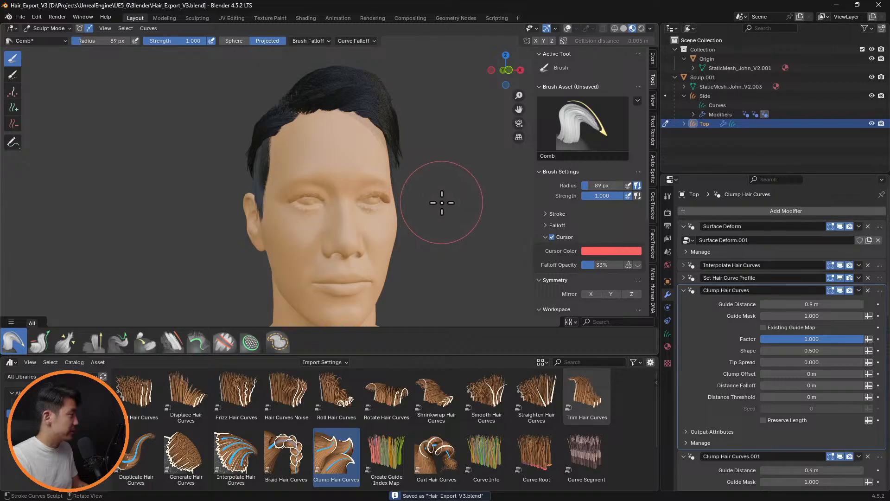
Switch to Object Mode and apply every modifier on the Top hair curves, from Surface Deform through Frizz Hair Curves
click(684, 95)
click(67, 28)
click(55, 39)
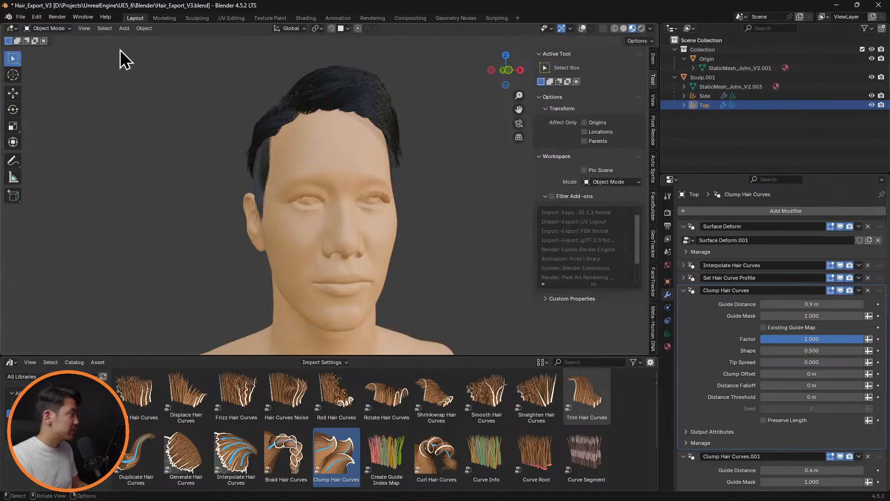
click(860, 227)
click(853, 236)
click(861, 225)
click(851, 237)
click(859, 227)
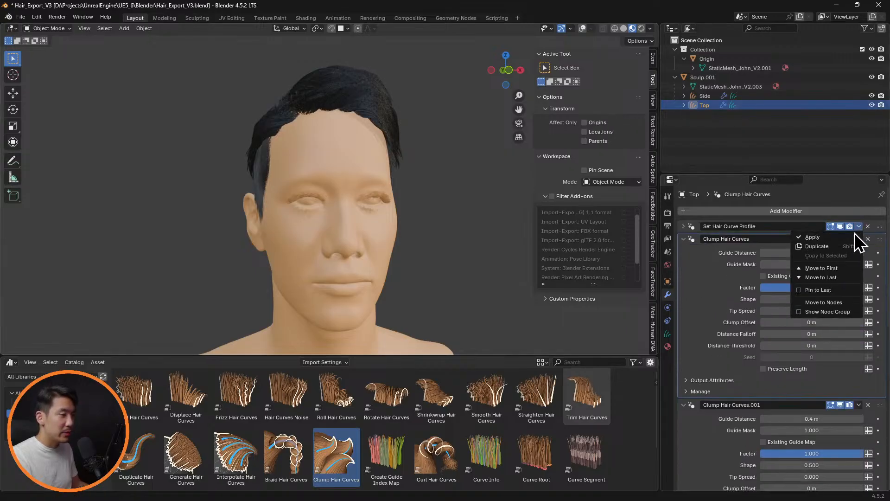
click(854, 236)
click(861, 227)
click(855, 237)
click(860, 227)
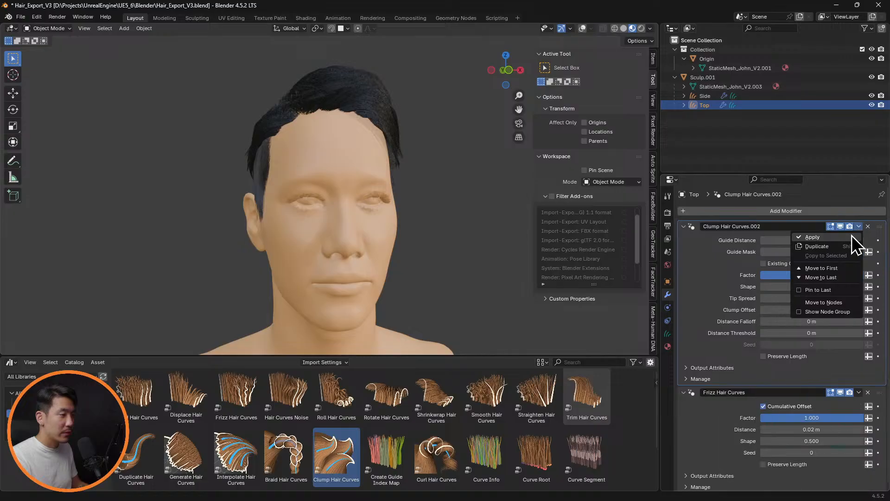
click(853, 235)
click(860, 226)
click(853, 236)
Apply all modifiers on the Side hair curves: Surface Deform, Interpolate Hair Curves and Clump Hair Curves
click(706, 95)
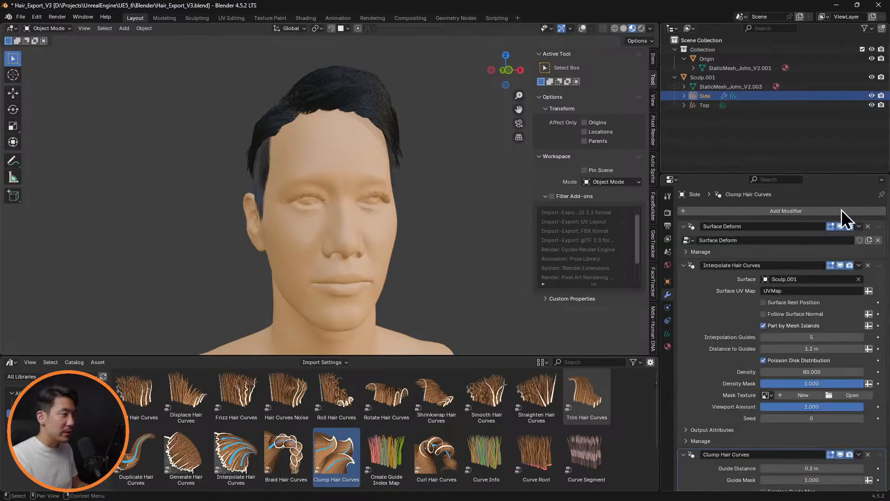
click(859, 226)
click(853, 235)
click(858, 229)
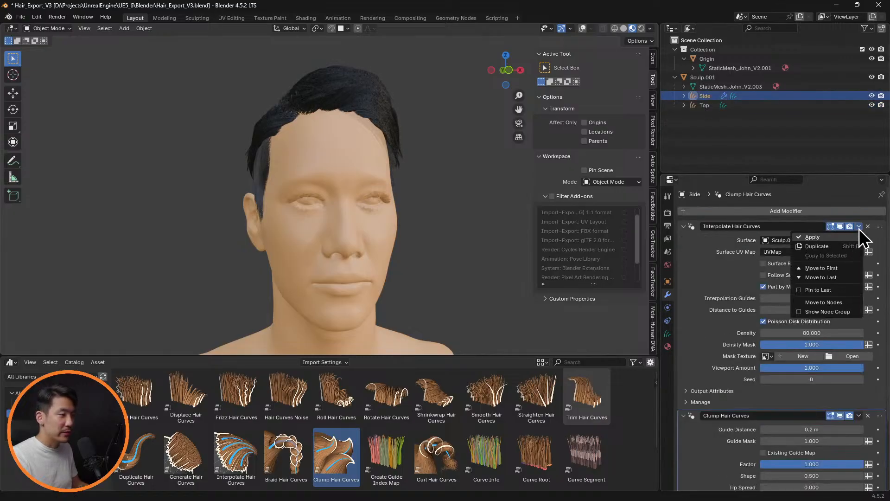
click(853, 235)
click(859, 226)
click(847, 236)
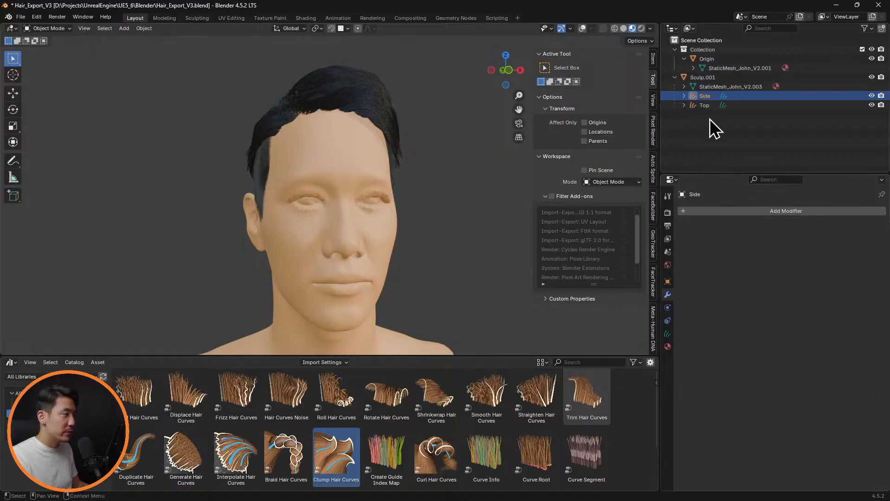
Convert the Top hair curves to a particle system
click(706, 106)
click(144, 28)
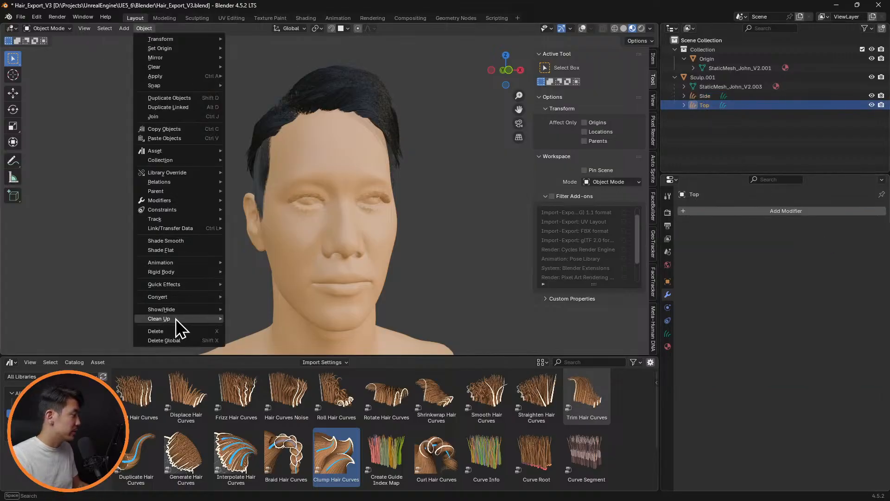
mouse_move(181, 300)
click(266, 355)
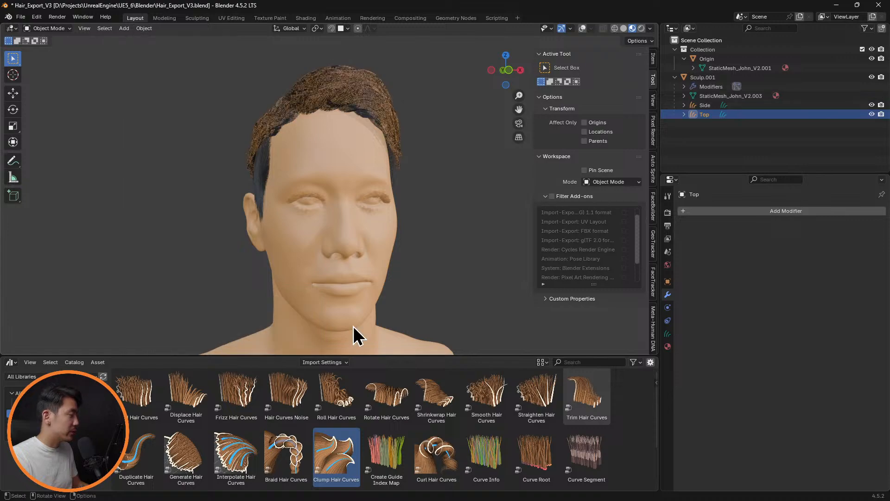
Convert the Side hair curves to a particle system
click(697, 106)
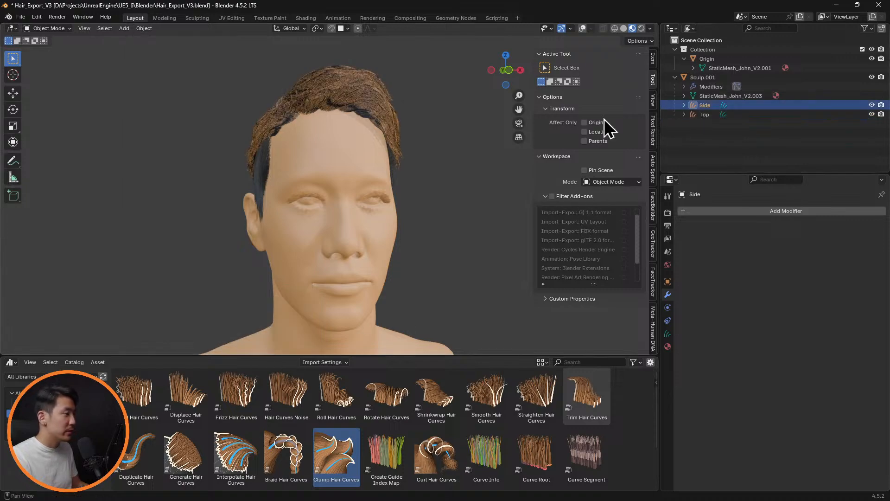
click(144, 28)
mouse_move(213, 296)
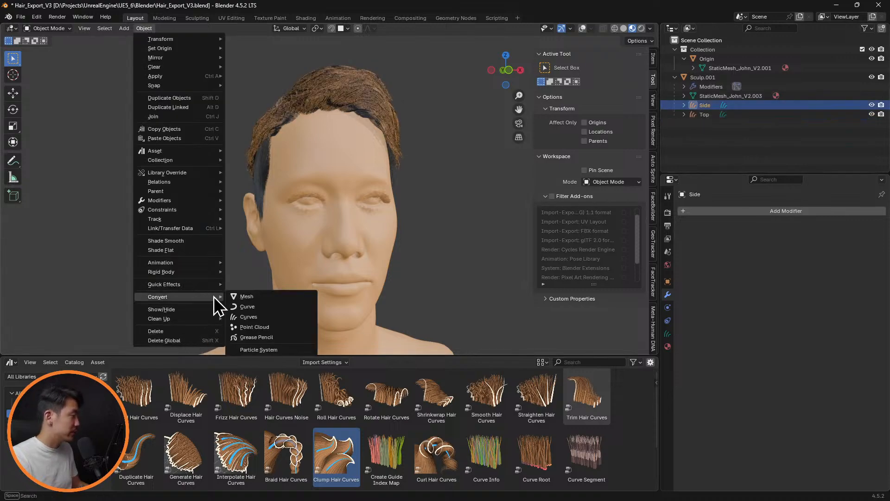
click(276, 349)
Turn off Show Emitter for both render and viewport display in the particle settings of Sculp.001
click(727, 79)
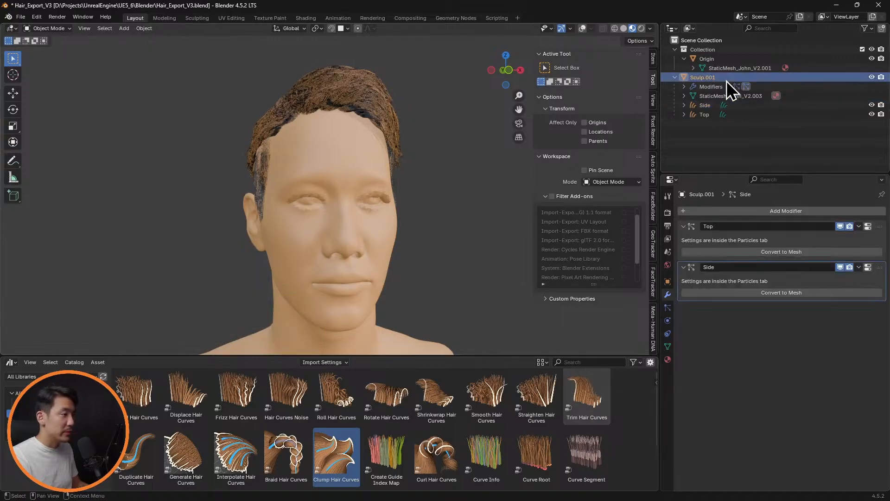
click(668, 307)
scroll(724, 389, down, 1)
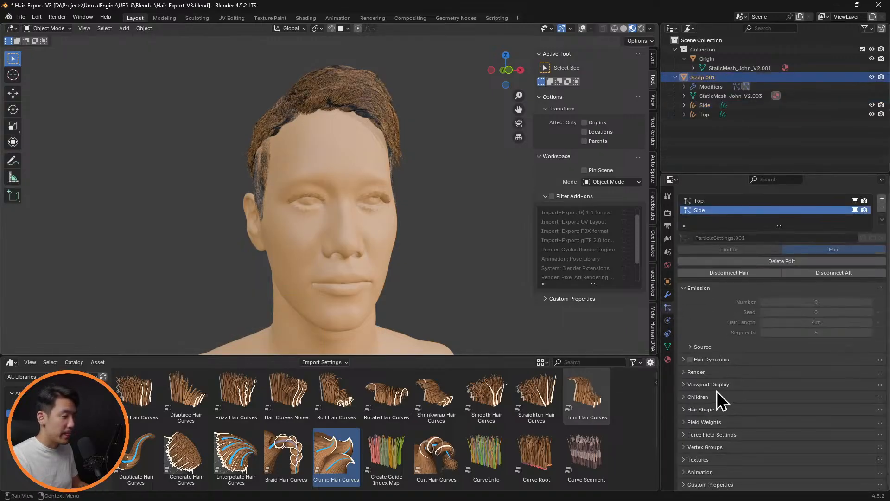
click(686, 372)
scroll(721, 397, down, 4)
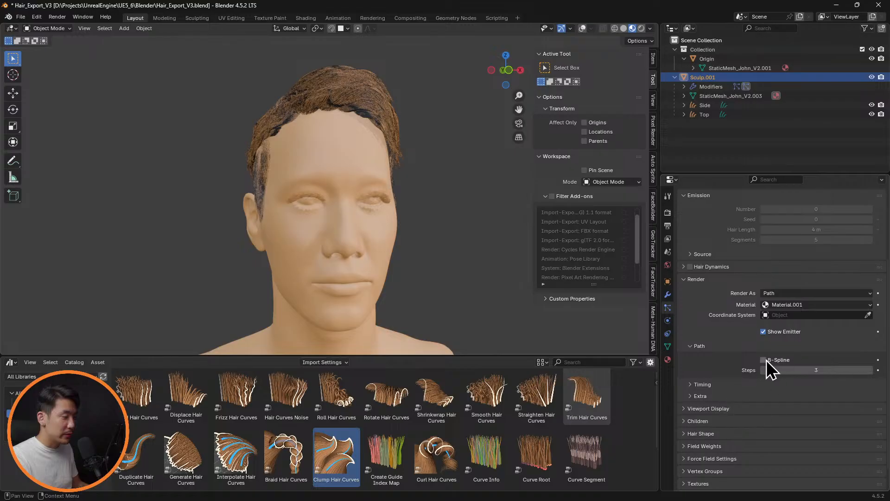
click(763, 332)
click(689, 410)
scroll(758, 411, down, 5)
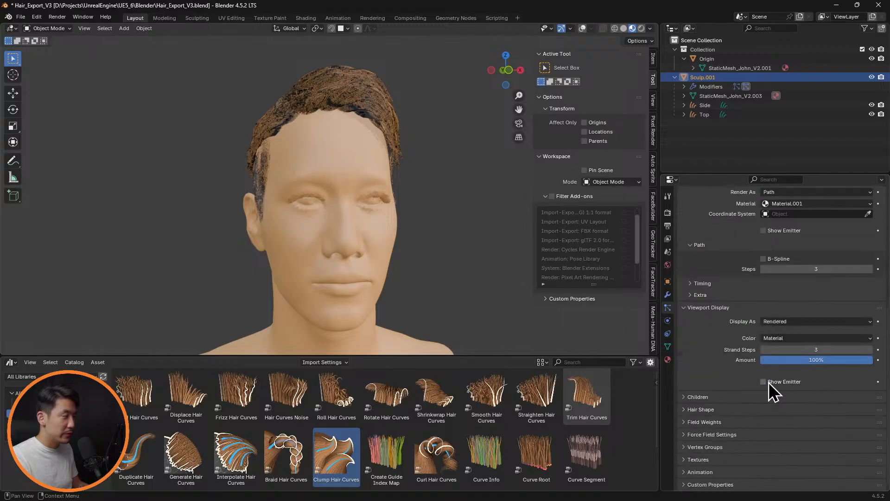
Hide the Origin head and inspect the remaining particle hair up close in solid shading
click(872, 58)
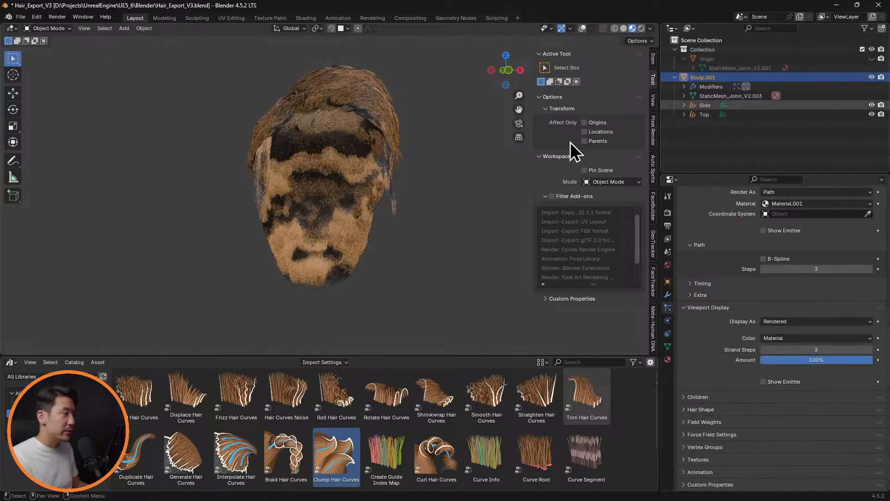
mouse_move(453, 199)
middle_down()
mouse_move(565, 222)
mouse_move(418, 205)
mouse_move(411, 190)
mouse_move(363, 216)
mouse_move(351, 171)
mouse_move(385, 142)
mouse_move(371, 165)
mouse_move(396, 163)
mouse_move(341, 180)
mouse_move(258, 182)
mouse_move(400, 167)
mouse_move(455, 171)
mouse_move(429, 171)
mouse_move(431, 154)
mouse_move(421, 158)
middle_up()
scroll(368, 204, up, 5)
click(624, 29)
scroll(420, 158, up, 4)
scroll(421, 158, down, 1)
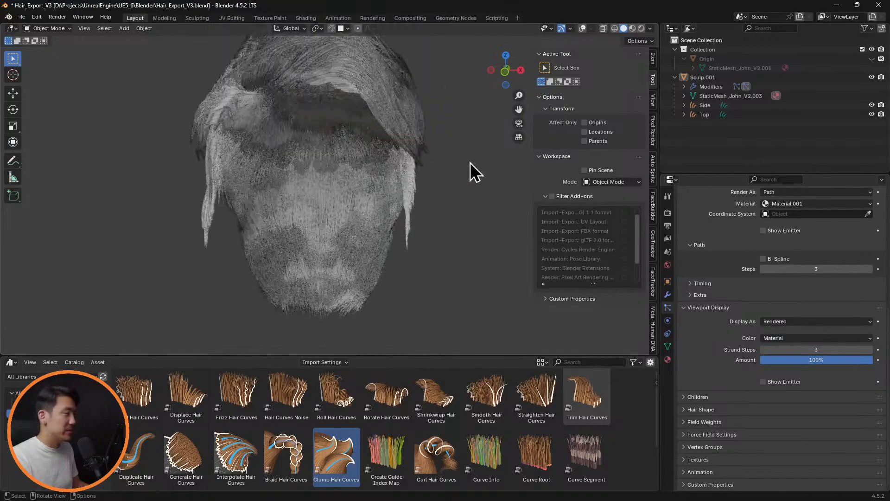
Save the file with Sculp.001 selected and set up an Alembic export that overwrites Hair_Export_V3.abc
click(711, 77)
key(ctrl+s)
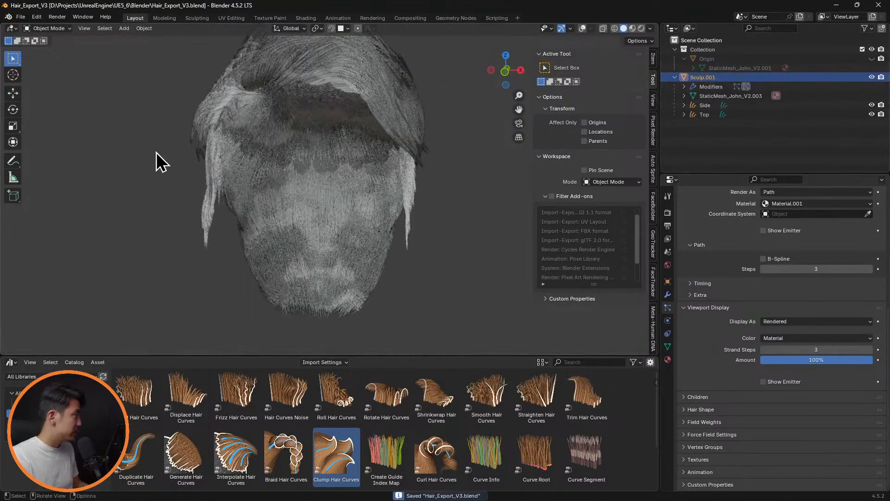
click(21, 17)
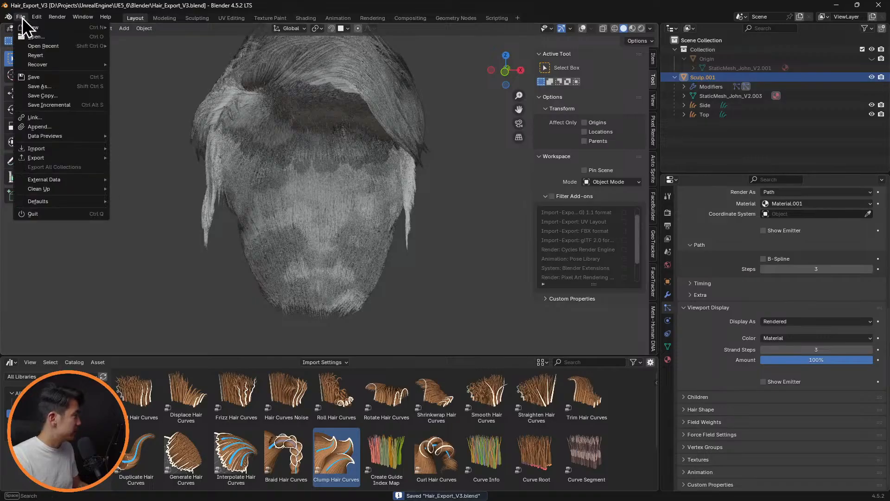
mouse_move(66, 148)
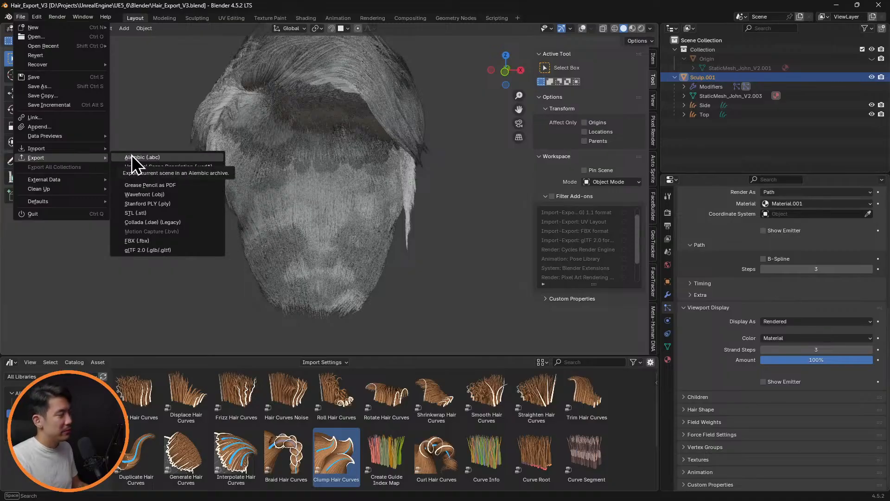
click(131, 157)
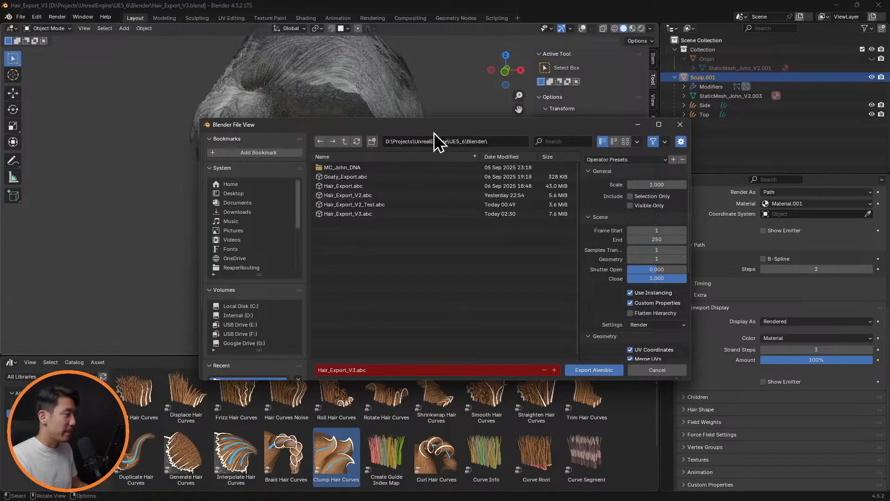
drag(433, 129, 394, 87)
click(322, 171)
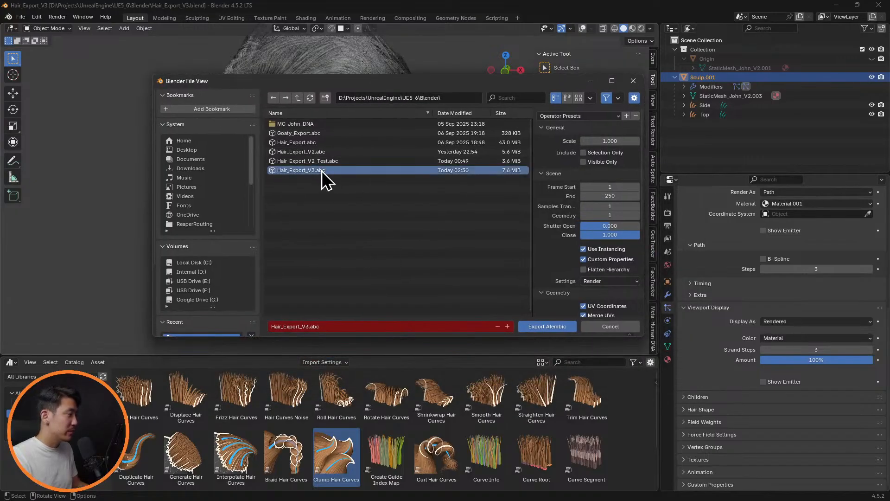
Set the Alembic export scale to 100, limit it to selected and visible objects, and set the end frame to 1
click(615, 140)
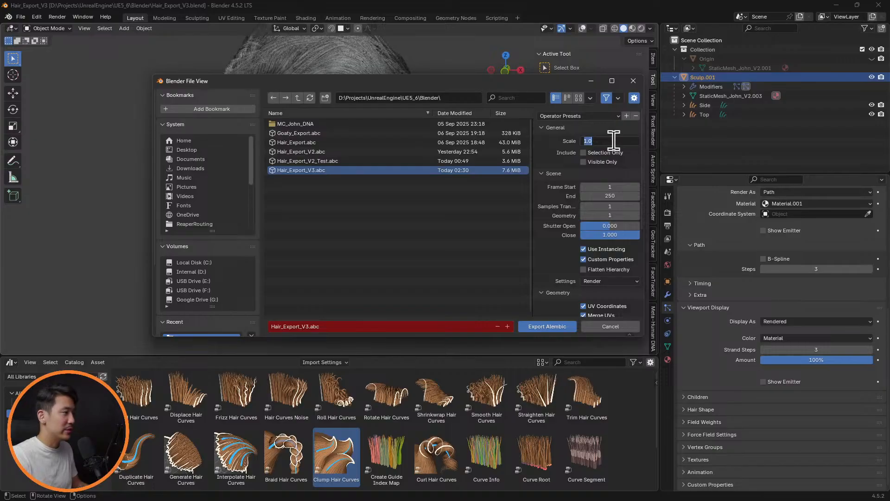
text(100)
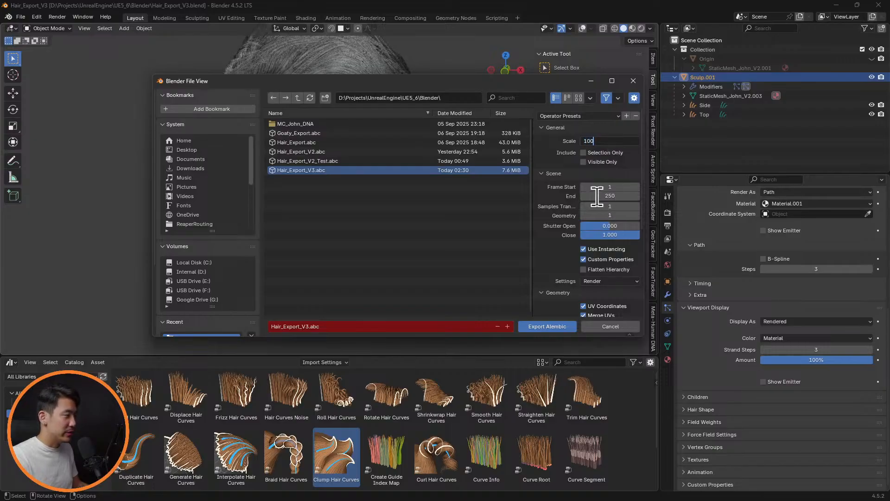
key(Return)
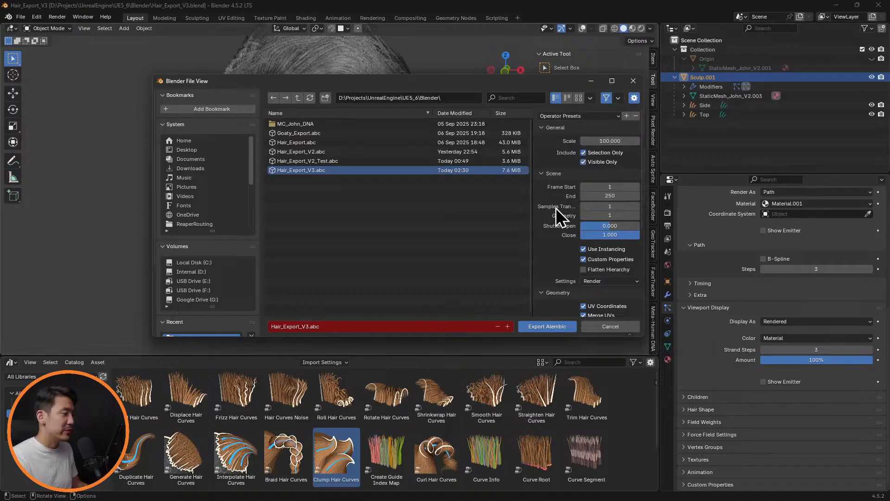
click(610, 196)
text(1)
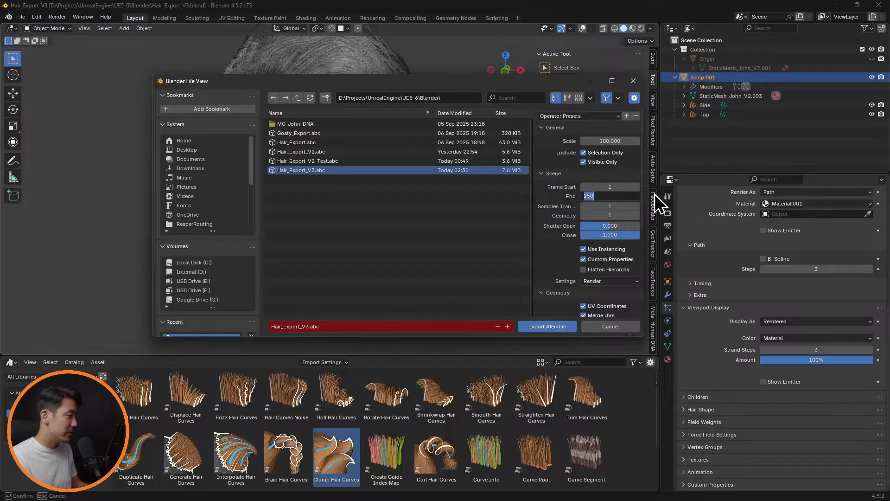
key(Return)
Exclude UV coordinates, normals and generated coordinates, export the Alembic file and save the project
scroll(554, 246, down, 3)
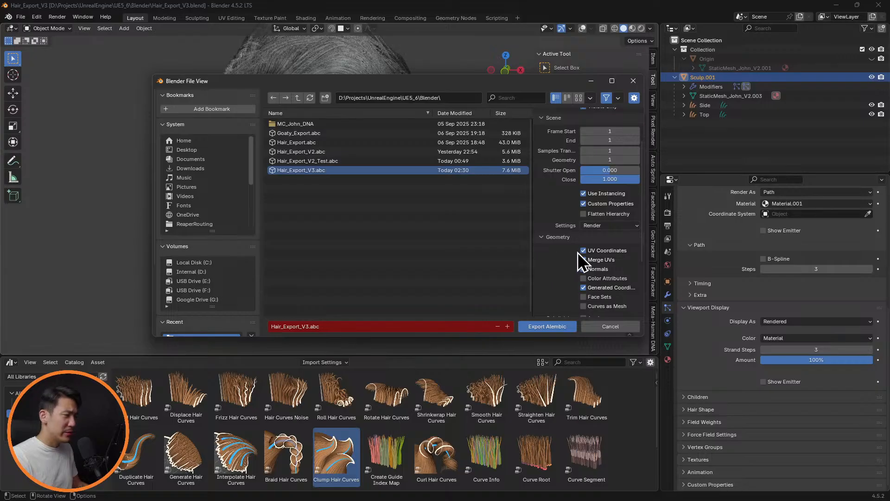
click(584, 269)
click(583, 287)
scroll(582, 284, down, 5)
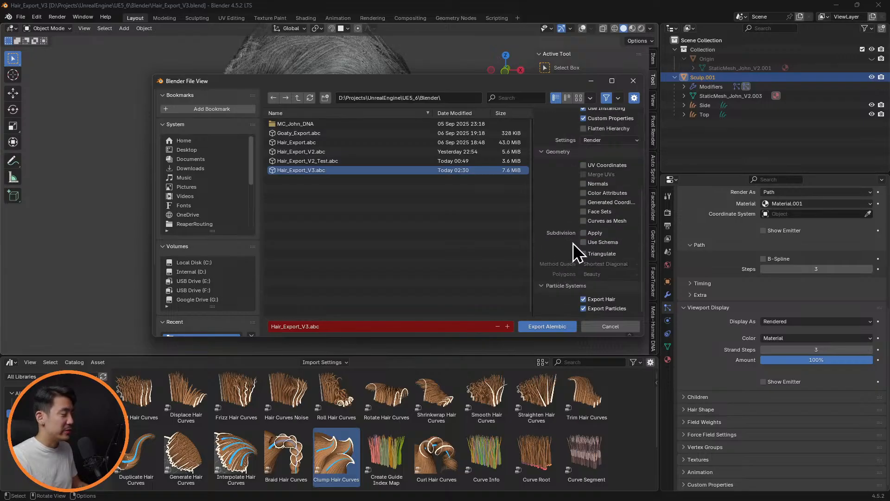
click(551, 328)
mouse_move(397, 194)
middle_down()
mouse_move(441, 198)
mouse_move(389, 196)
middle_up()
key(ctrl+s)
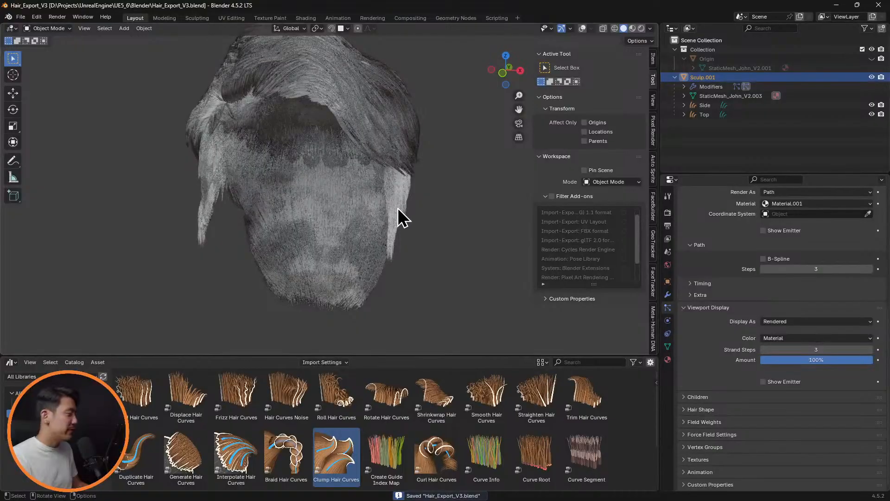
Search for unrealeditor.exe in Everything and launch UnrealEditor.exe
key(alt+space)
text(u)
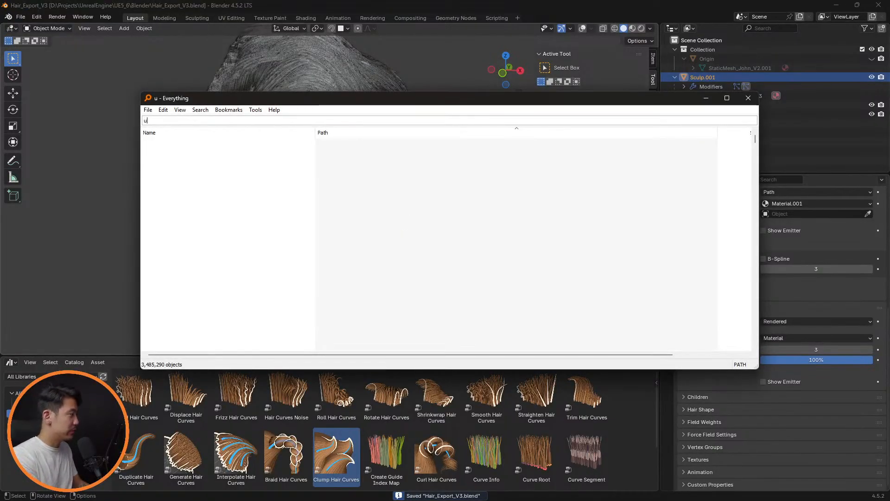
text(nreale)
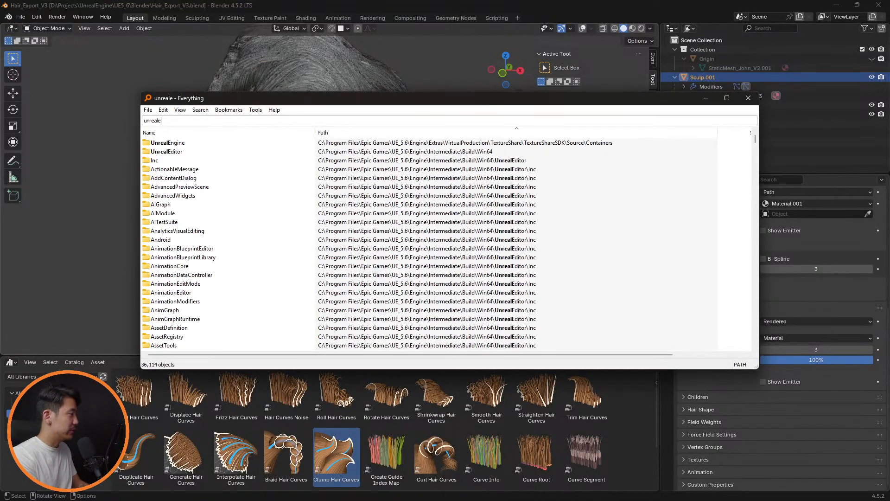
text(ditor.exe)
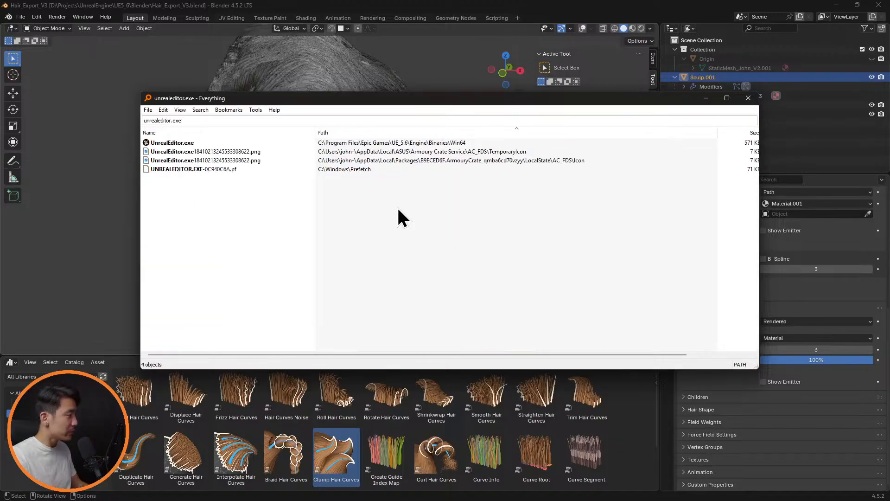
key(Return)
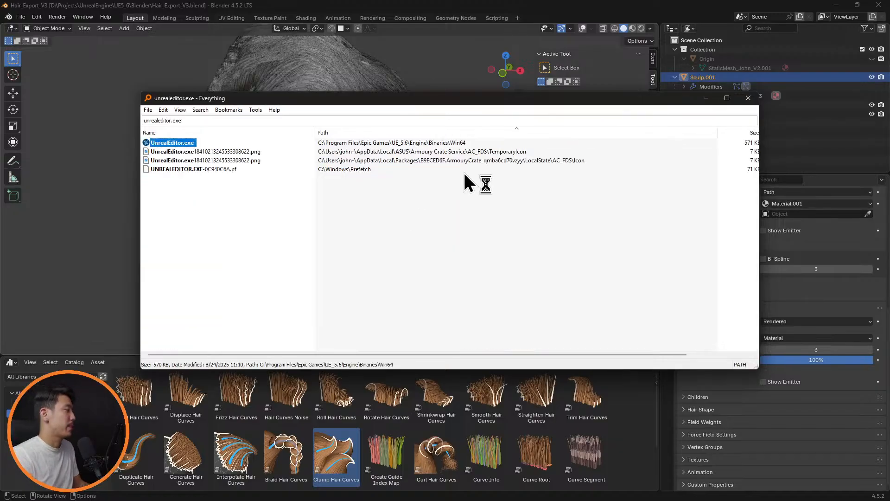
Close the file search window, switch to Unreal Editor and open the MetahumanTest project
click(748, 99)
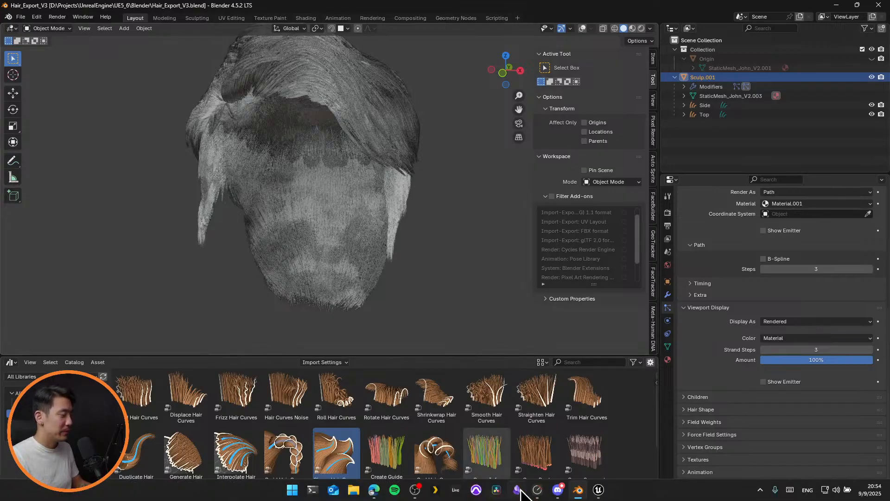
click(598, 491)
double_click(361, 111)
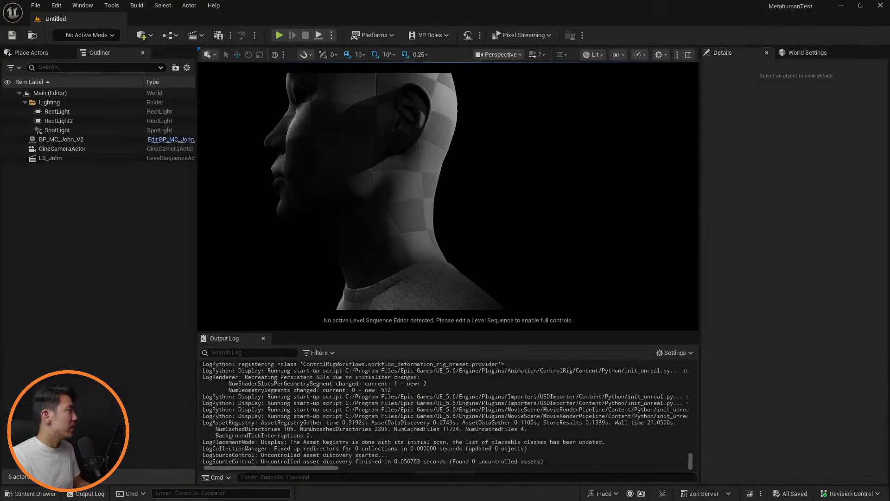
Force delete all groom, binding and wardrobe assets in the Grooms folder from Hair_Export onward, keeping the two Goaty_Export assets
key(ctrl+space)
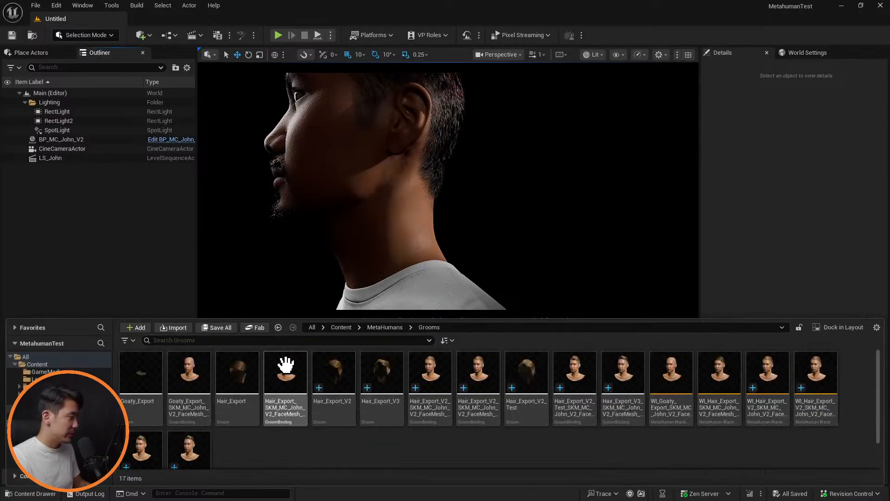
click(245, 371)
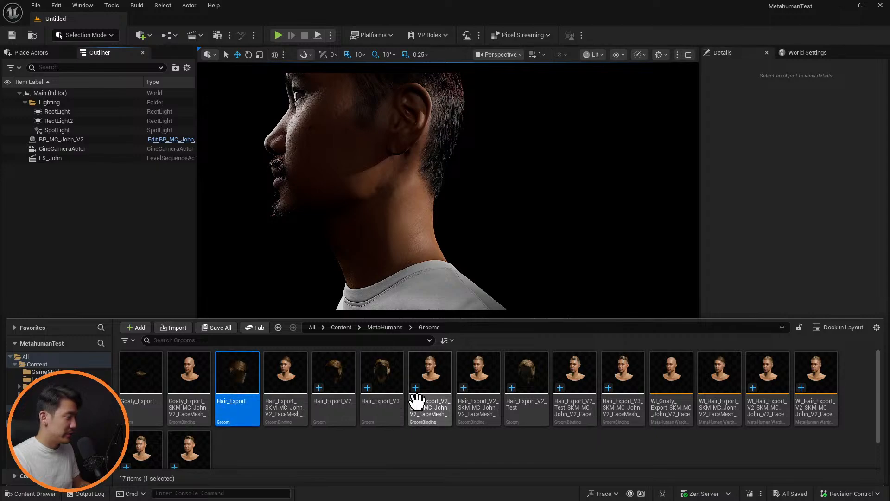
shift+click(189, 445)
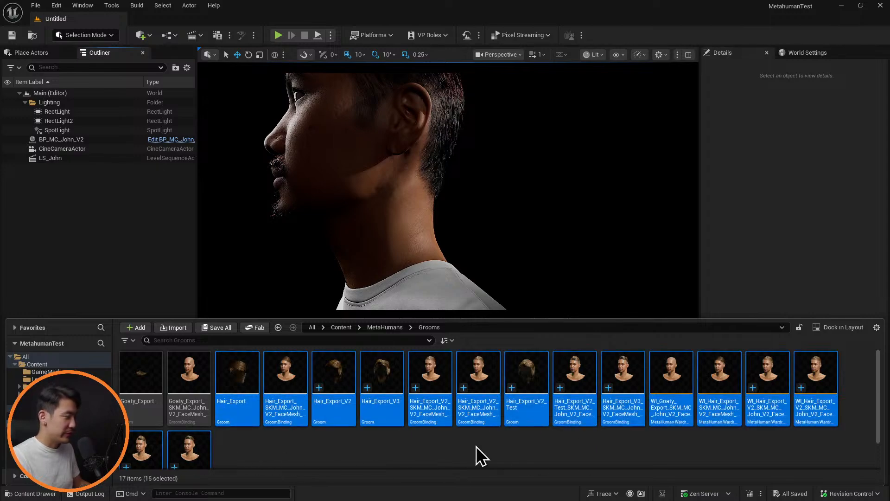
key(Delete)
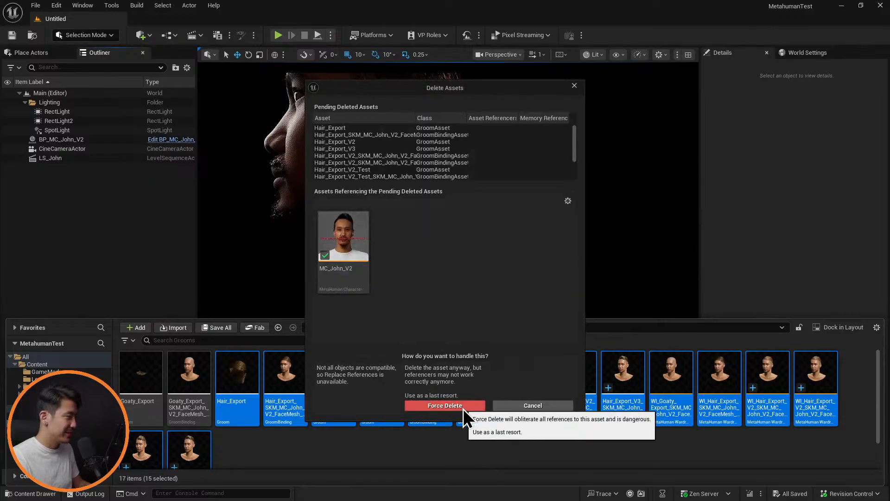
click(463, 408)
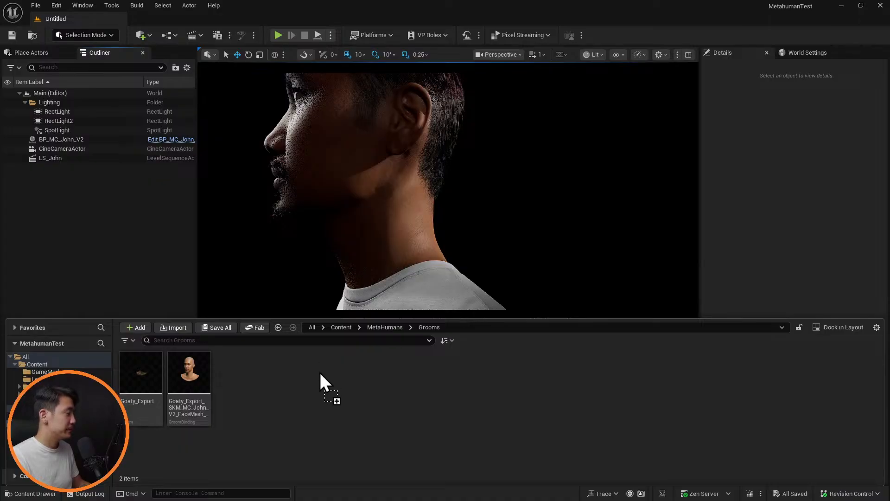
Import Hair_Export_V3.abc into the Grooms folder with the default conversion options and open the new groom asset
drag(316, 396, 326, 388)
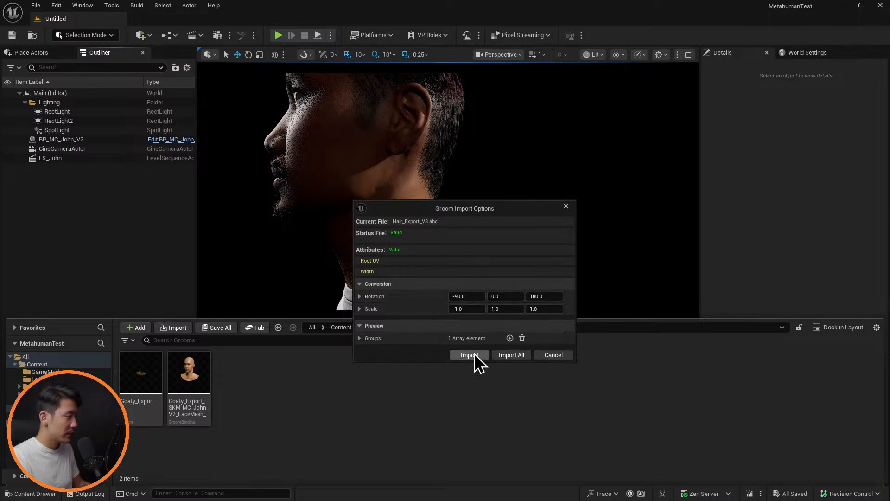
click(472, 354)
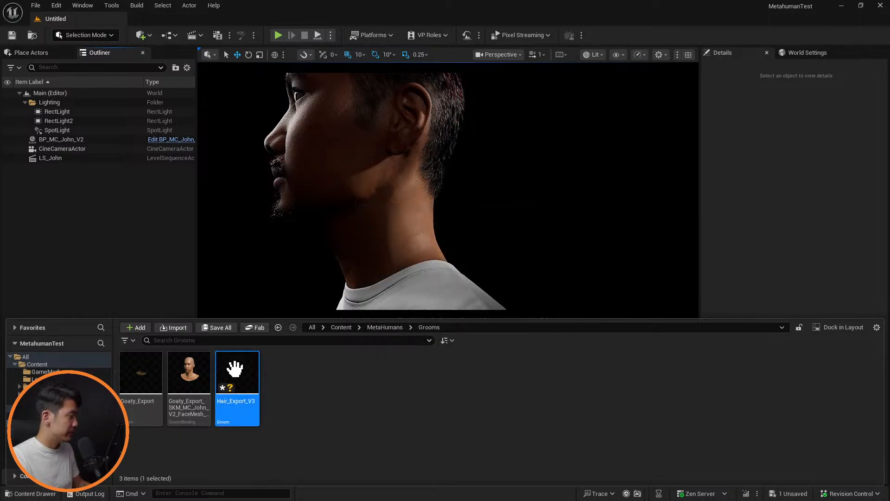
double_click(238, 368)
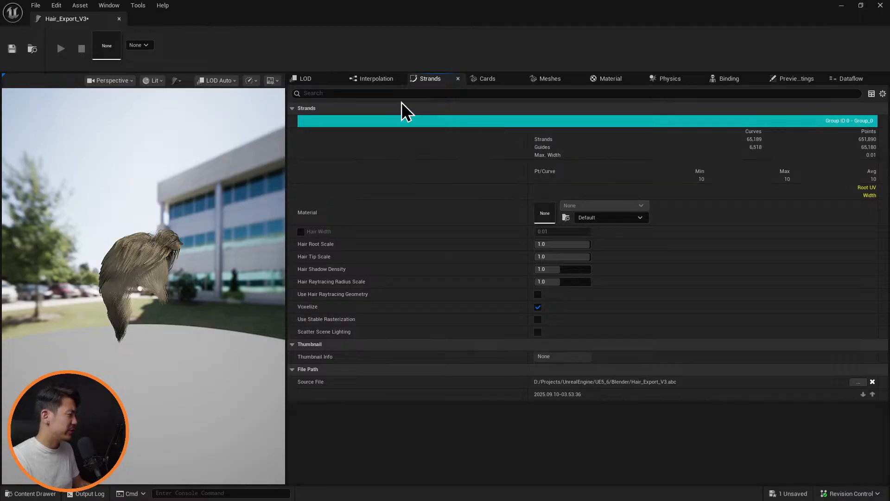
Set the groom's Curve Decimation to 0.5 in the interpolation settings
click(376, 86)
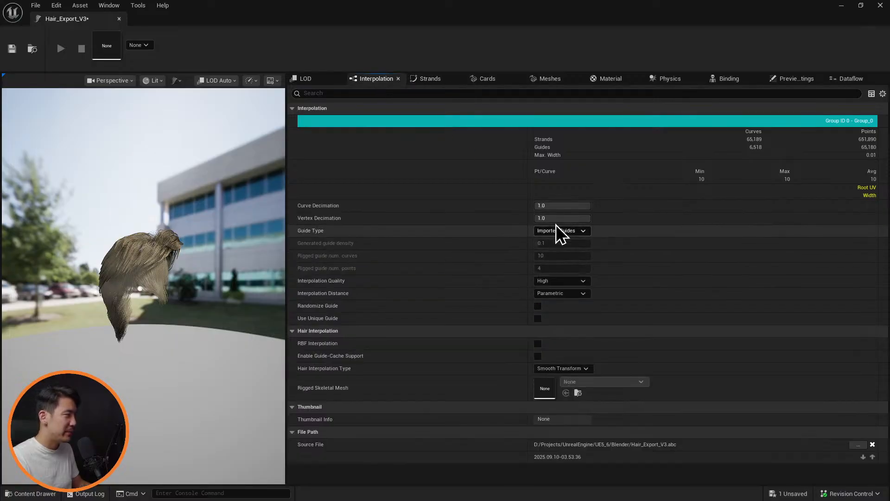
drag(179, 274, 159, 268)
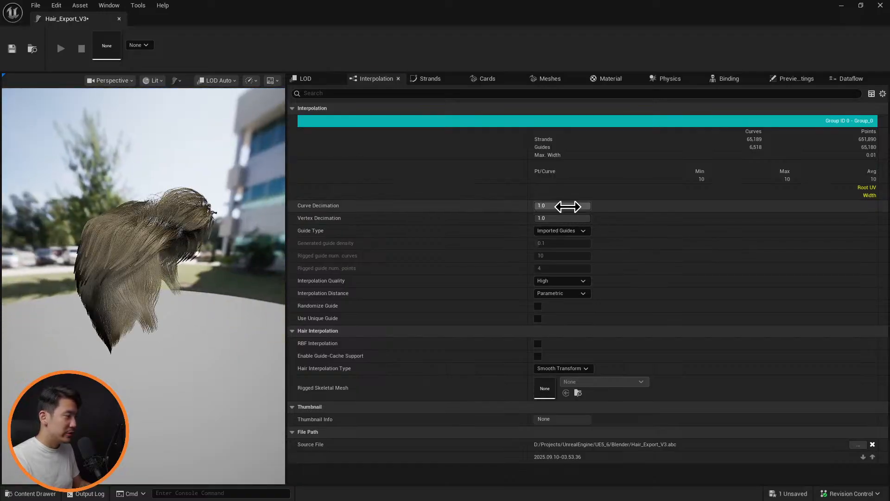
click(568, 206)
text(0.)
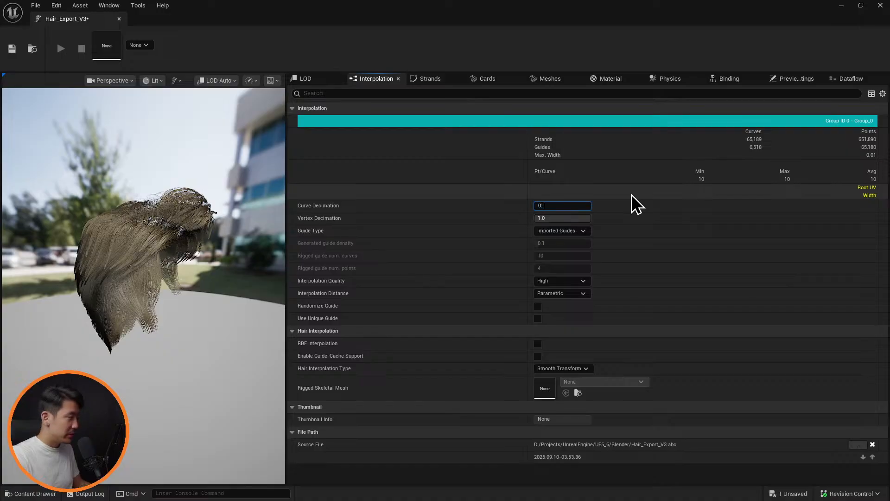
text(5)
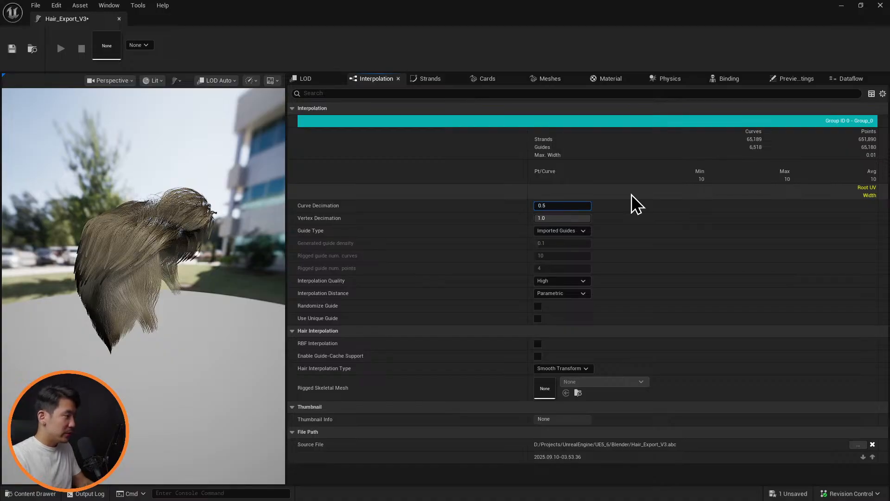
key(Return)
drag(204, 253, 232, 256)
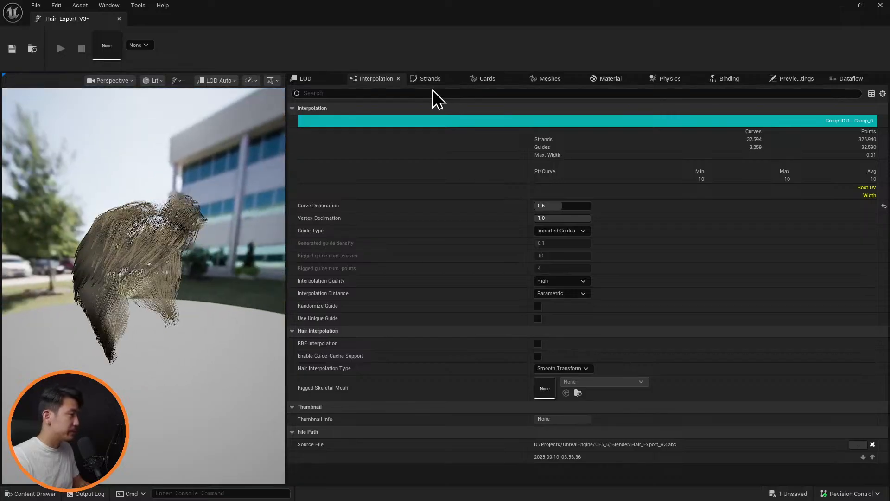
Set the Hair Root Scale of the groom's strands to 1.5
click(430, 80)
click(571, 244)
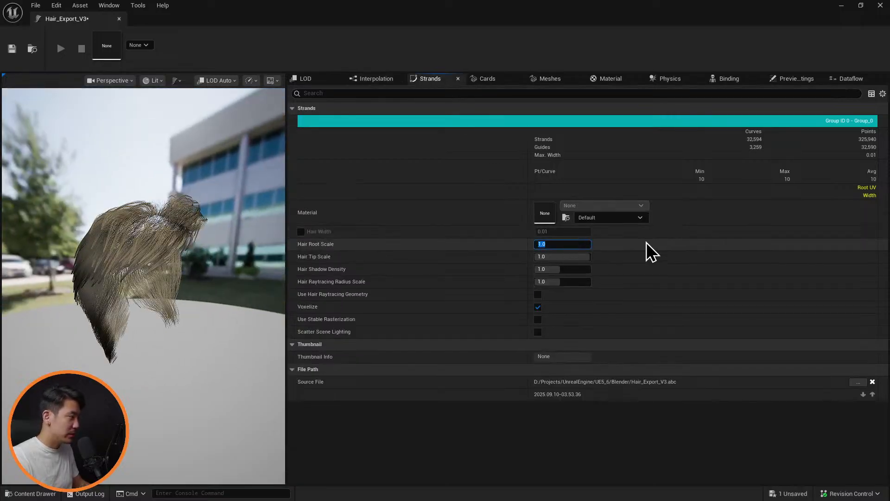
text(1)
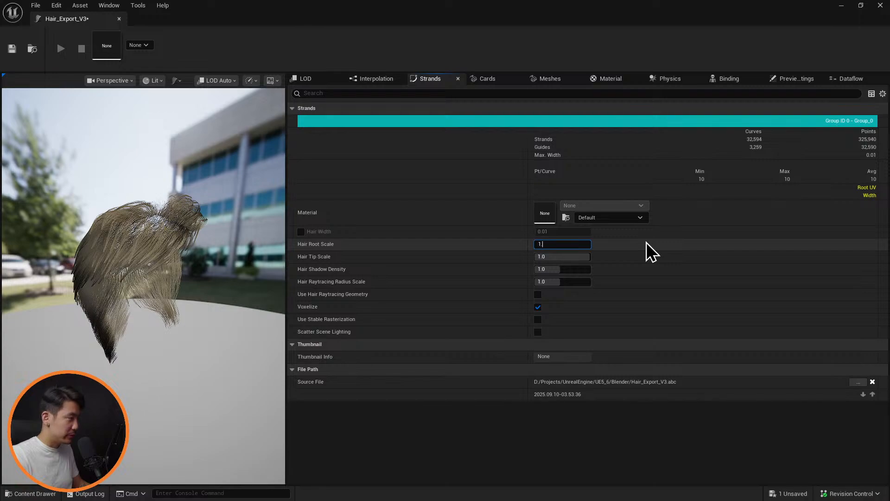
text(.5)
key(Return)
Set the Hair Tip Scale of the strands to 0.001 and inspect the hair in the preview
drag(571, 255, 567, 255)
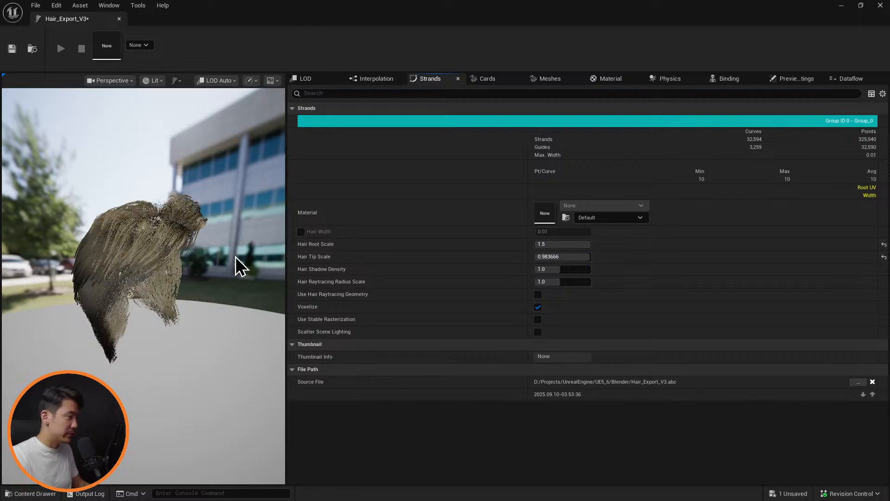
click(567, 255)
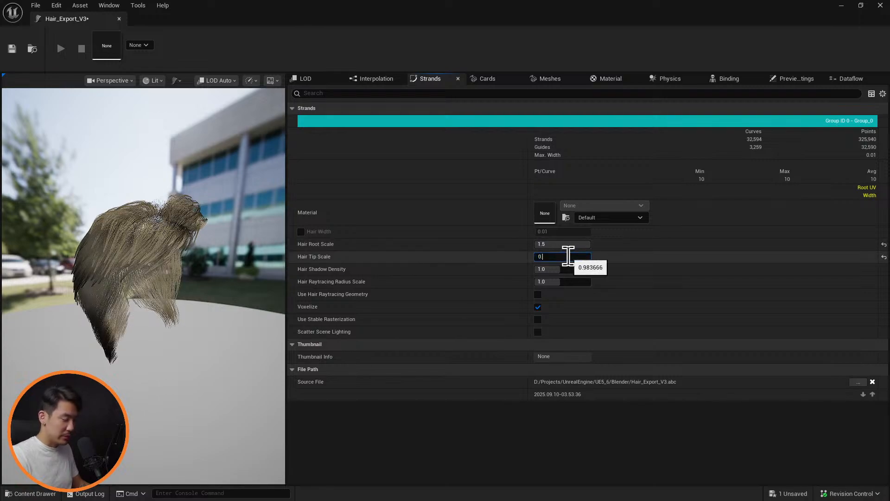
text(0.001)
key(Return)
mouse_move(190, 236)
alt+right_down()
mouse_move(205, 228)
mouse_move(190, 235)
alt+right_up()
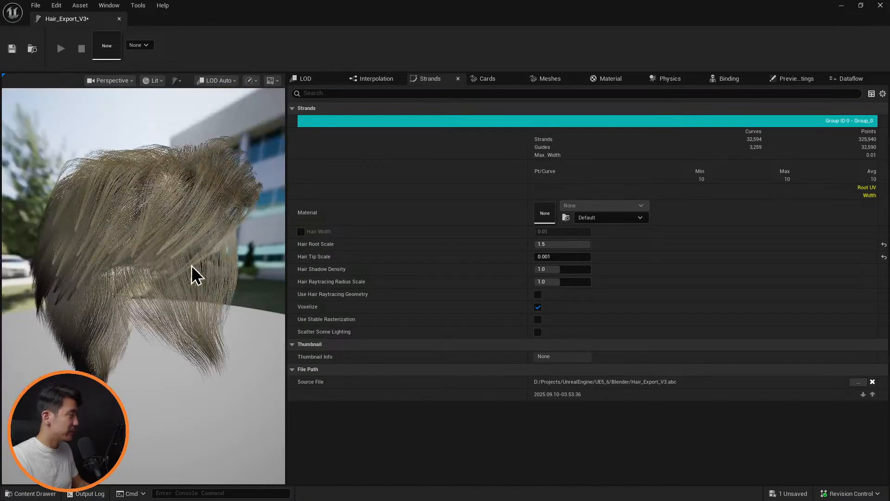
alt+drag(192, 267, 208, 242)
scroll(197, 247, down, 10)
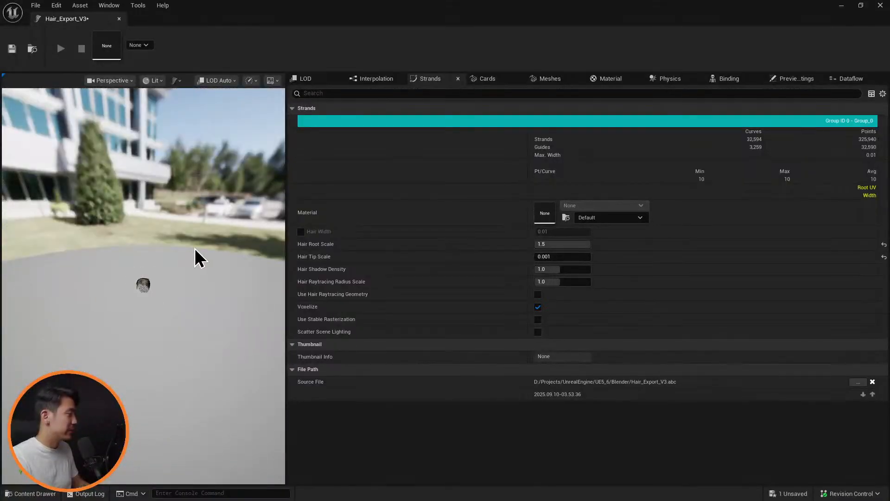
key(f)
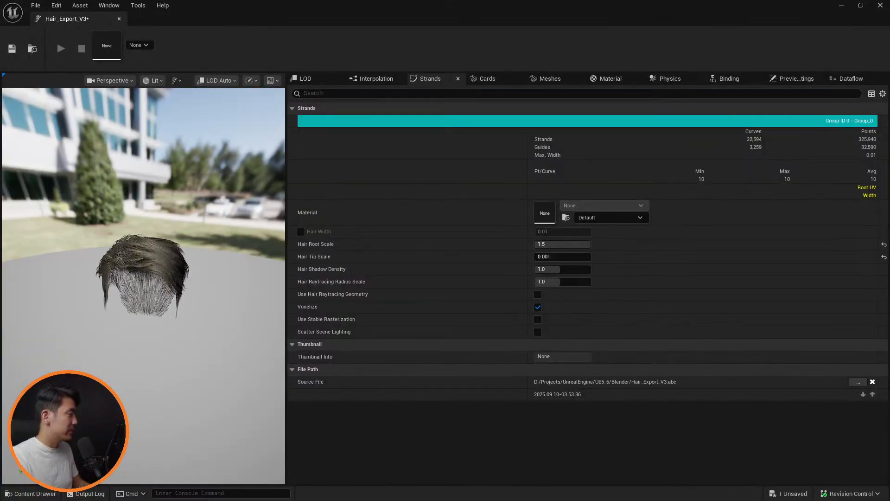
Add a material slot to the groom and assign the MI_Hair material to it
click(608, 79)
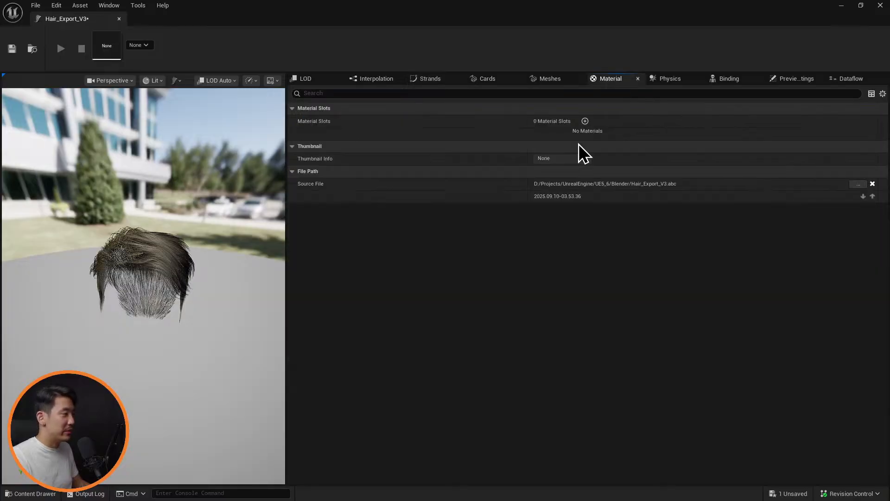
click(600, 135)
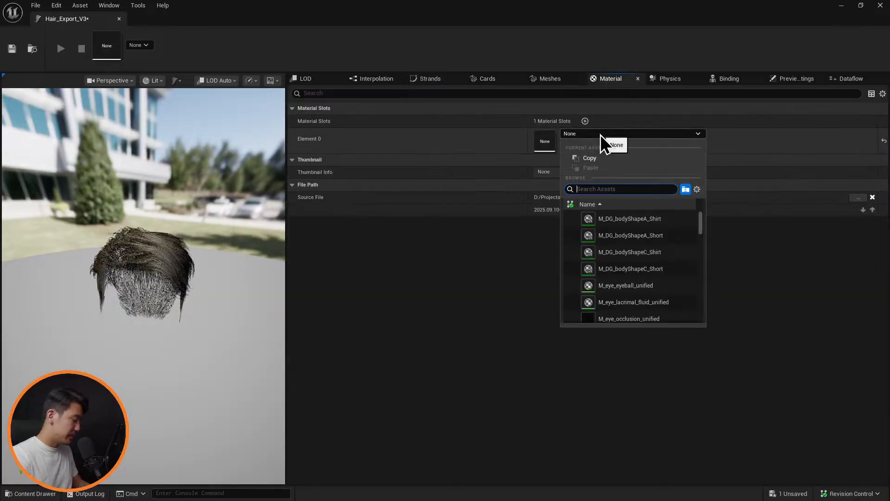
text(mi_hair)
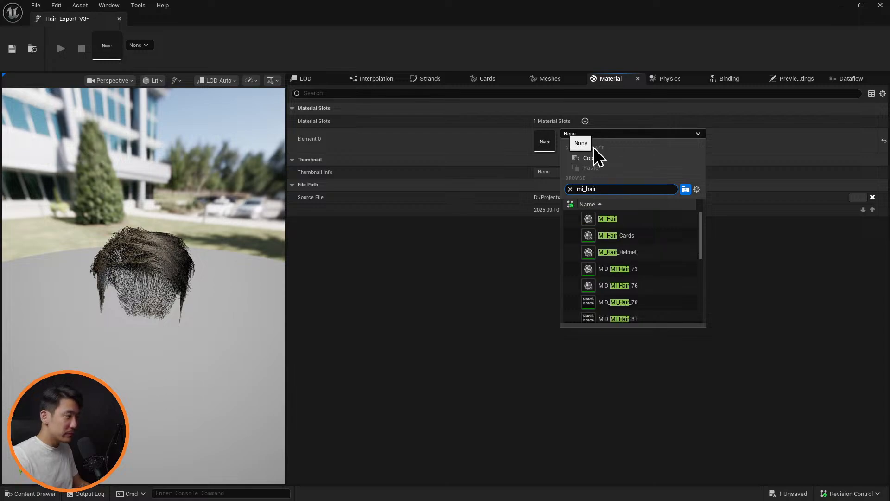
click(628, 220)
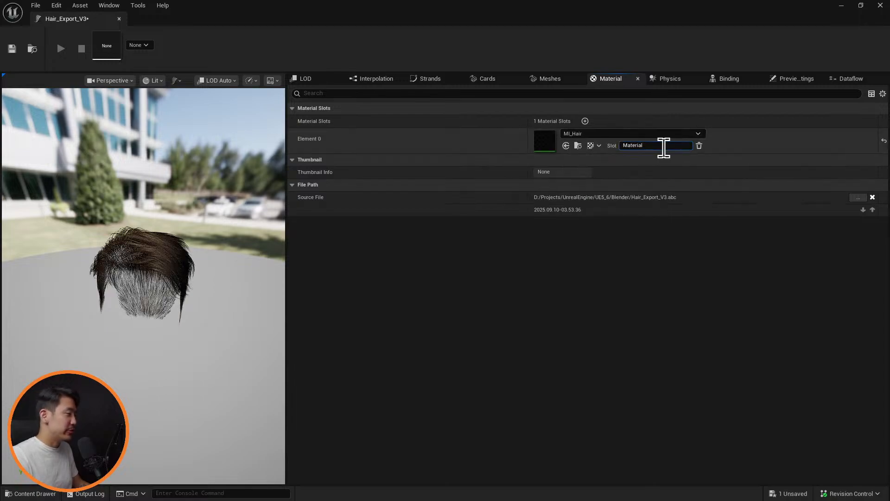
Rename the new material slot to MI_Hair
click(664, 147)
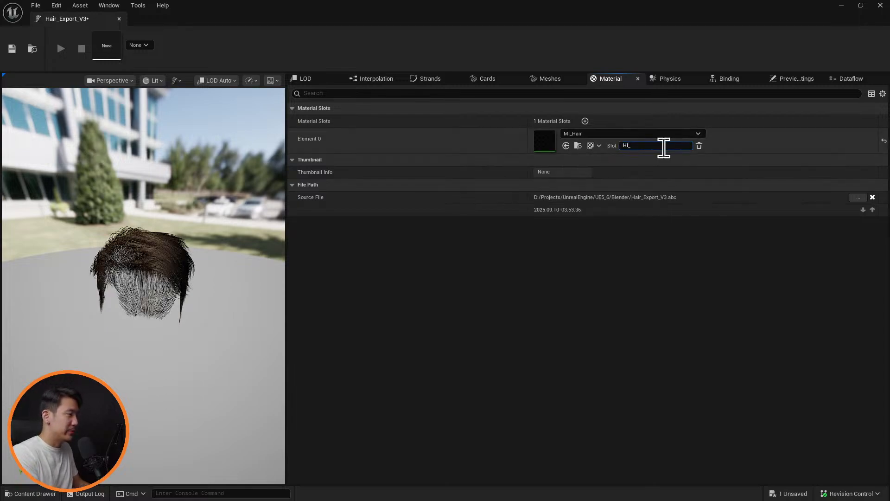
text(HI_)
key(BackSpace)
key(BackSpace)
key(BackSpace)
text(MI_Hair)
key(Return)
Assign the 0 - MI_Hair material slot to the groom's strands
click(425, 79)
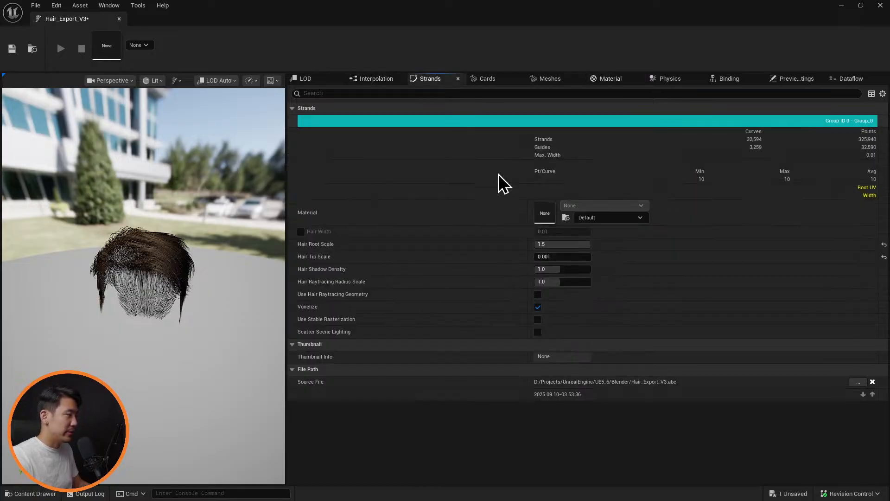
click(626, 218)
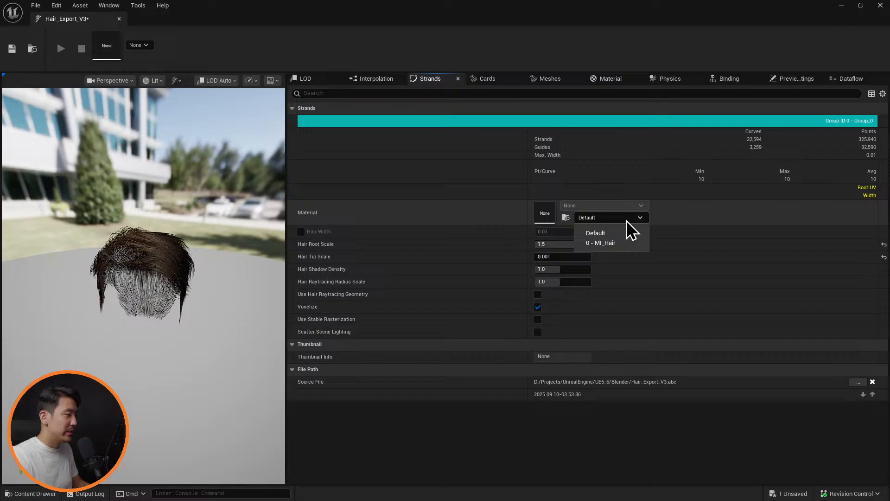
click(621, 243)
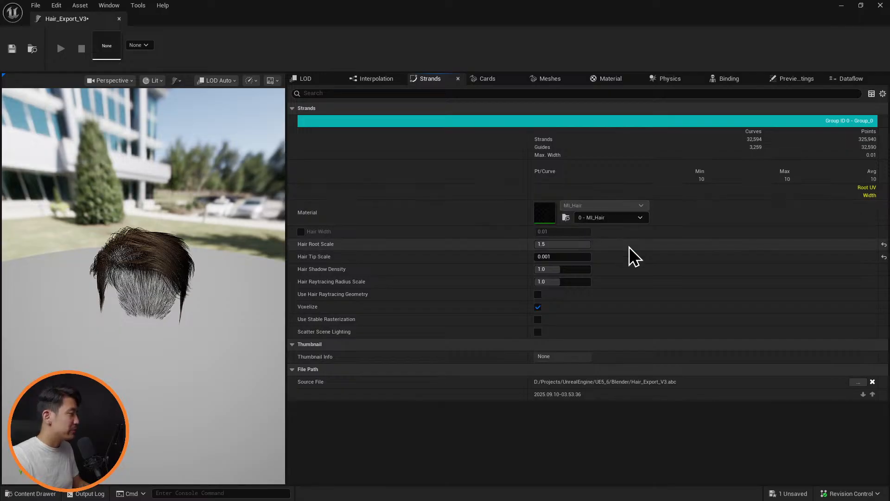
Enable Niagara simulation in the groom's physics settings, edit the gravity vector's Z value and check the hair in the preview
click(670, 79)
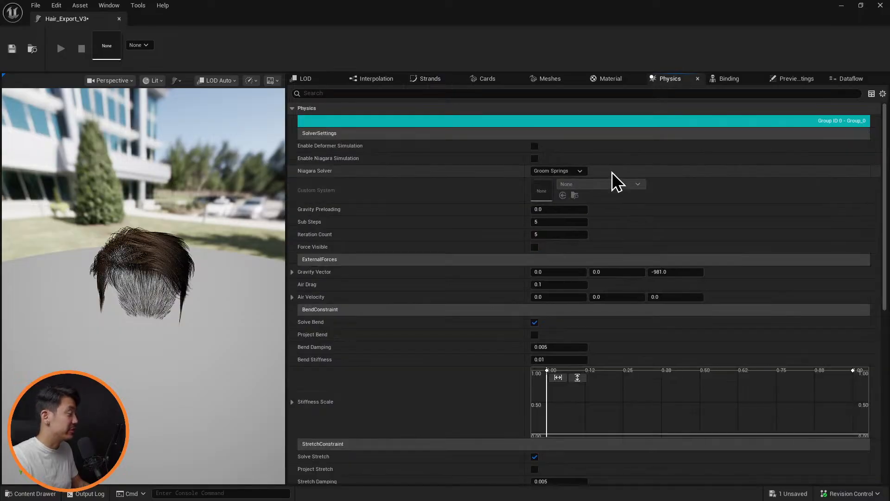
click(535, 159)
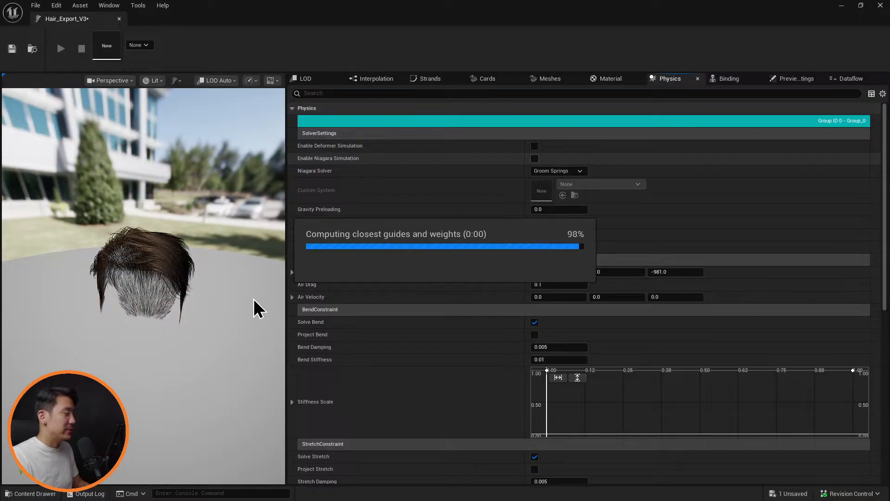
drag(197, 313, 202, 249)
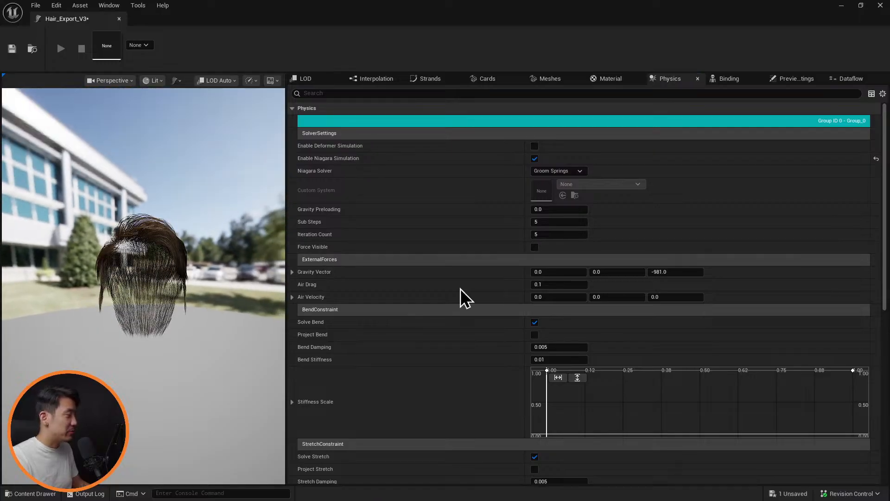
click(675, 273)
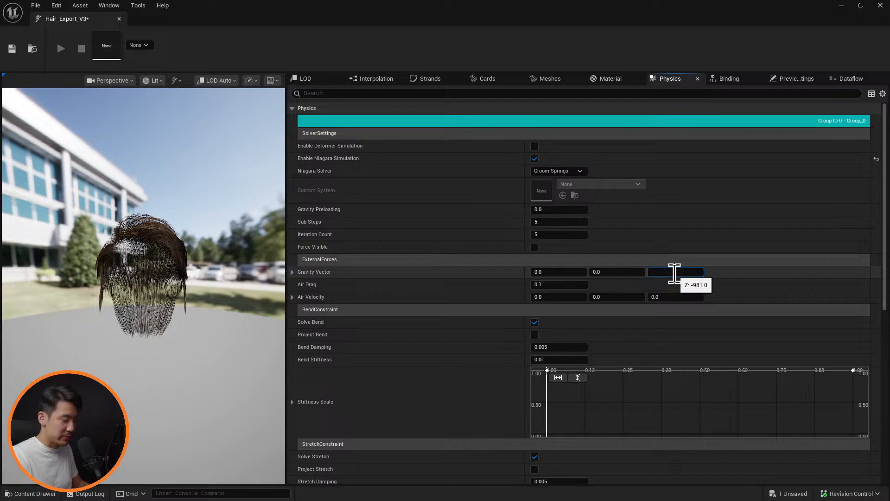
key(Return)
drag(205, 280, 337, 279)
Set the groom's curve decimation to 1 in its interpolation settings, then save and close the Hair_Export_V3 asset
click(373, 79)
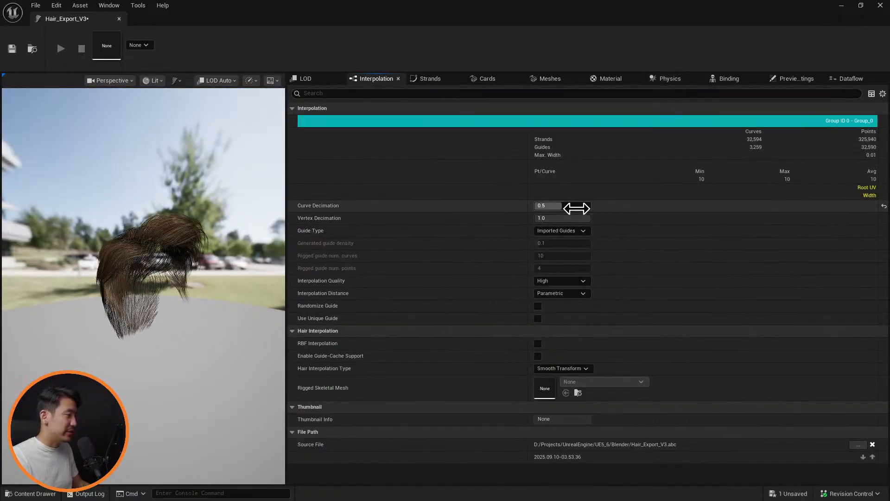
click(575, 206)
text(1)
key(Return)
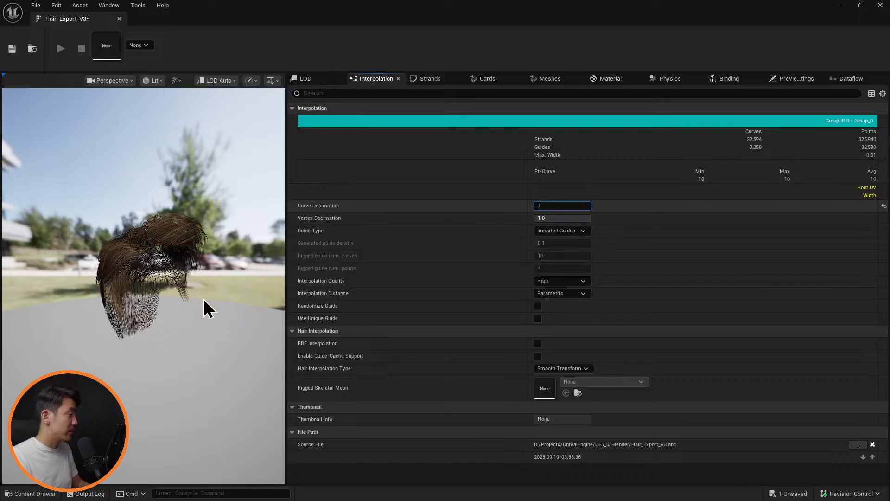
mouse_move(195, 298)
mouse_down()
mouse_move(92, 285)
mouse_move(260, 278)
mouse_move(184, 309)
mouse_up()
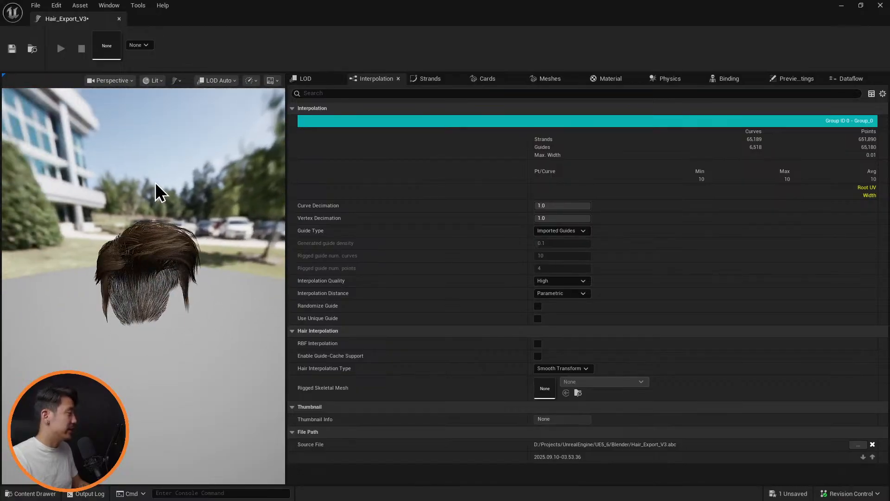
key(ctrl+s)
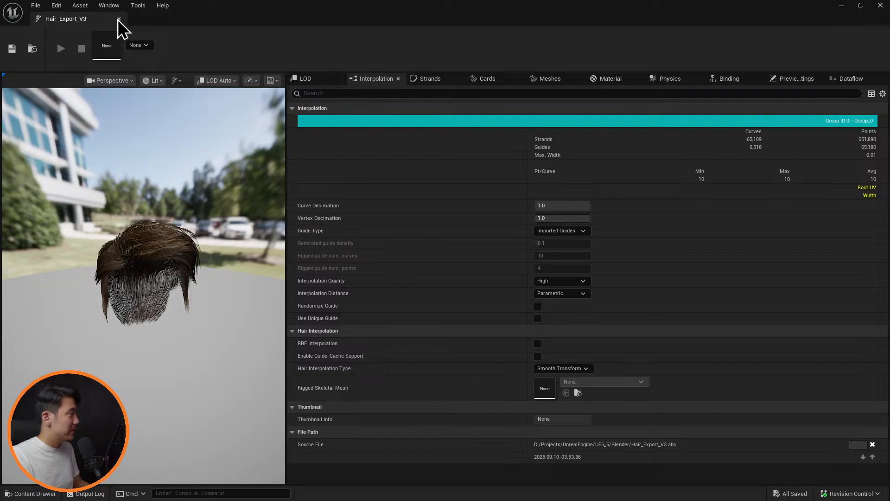
click(118, 19)
key(ctrl+space)
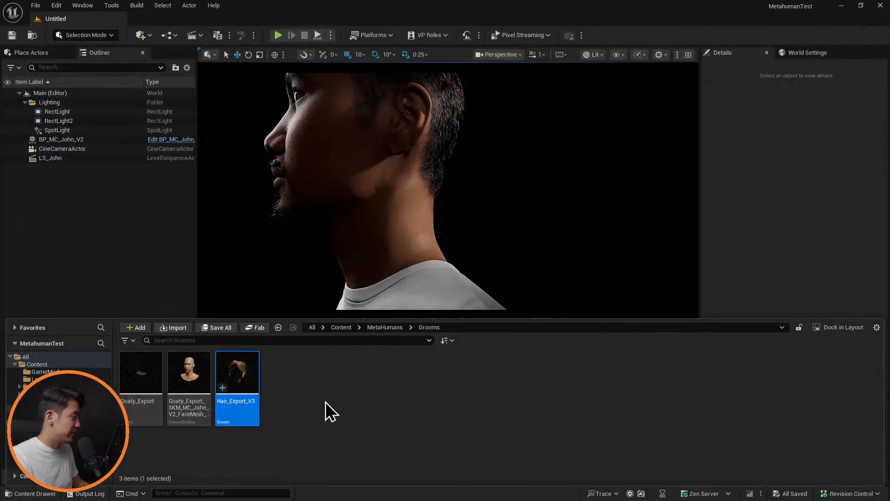
double_click(239, 373)
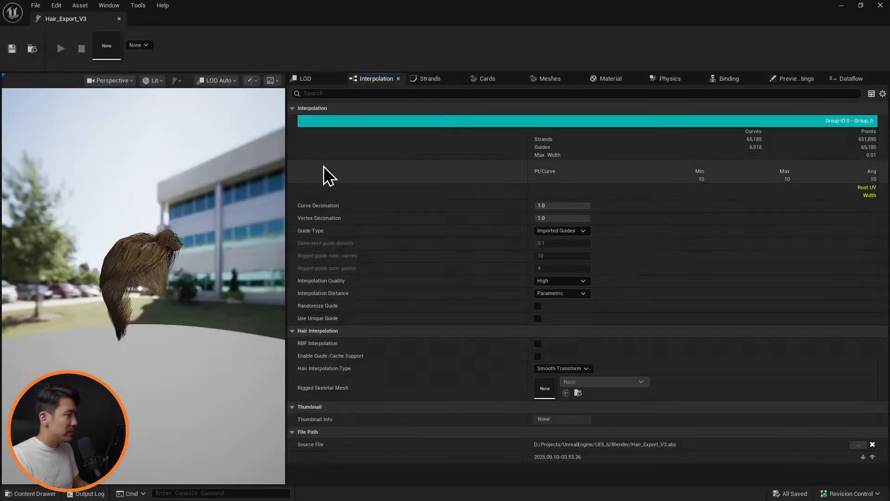
click(880, 5)
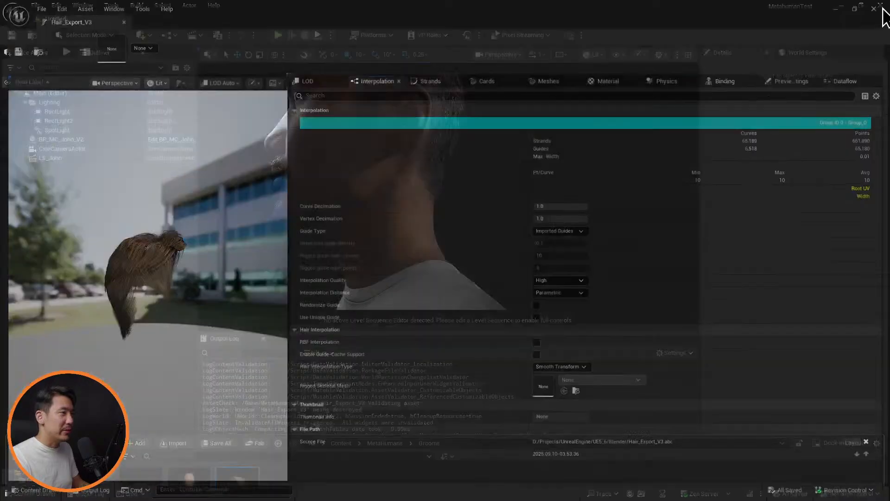
Start a groom binding for Hair_Export_V3 with SKM_MC_John_V2_FaceMesh as the target skeletal mesh
key(ctrl+space)
right_click(235, 374)
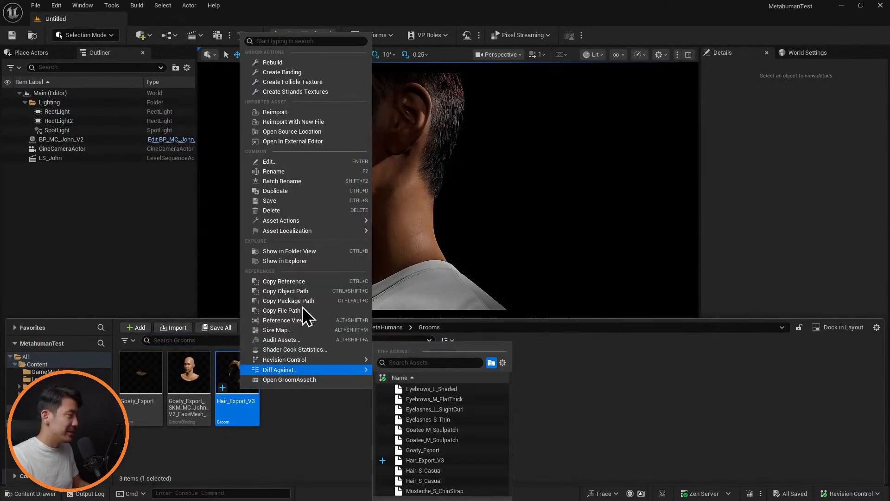
click(325, 71)
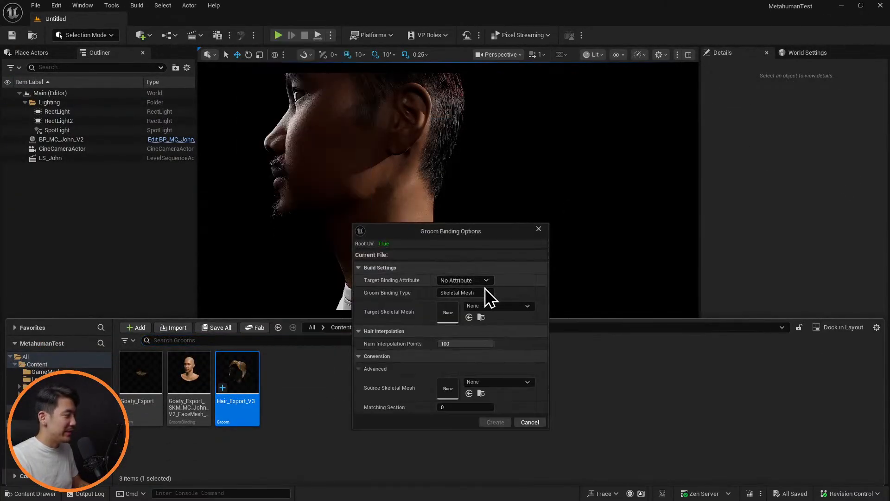
click(499, 306)
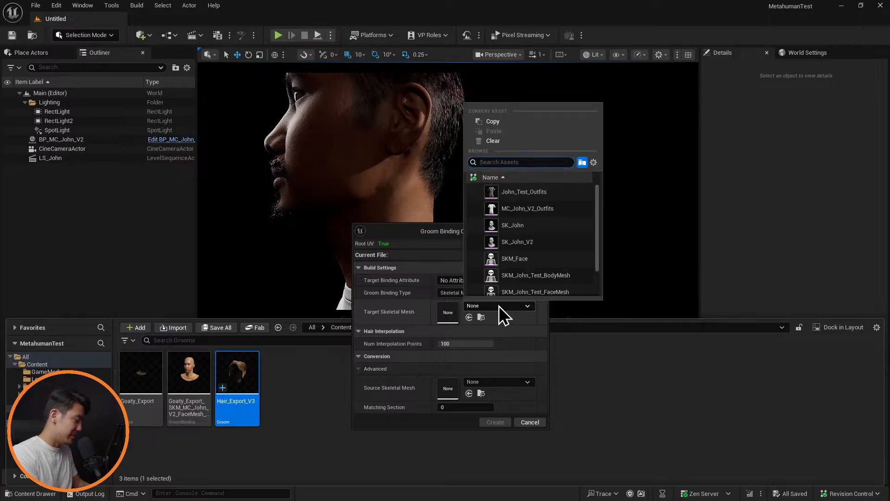
text(mc)
key(Down)
key(Down)
key(Down)
key(Return)
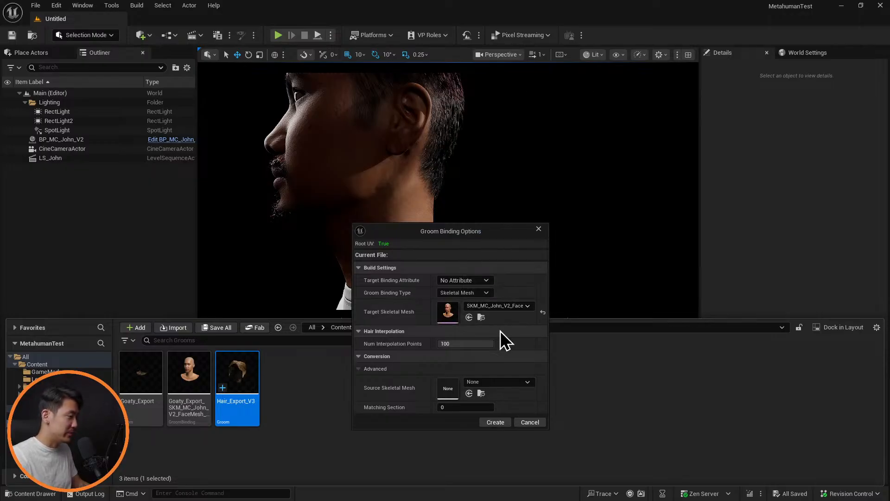
Create the binding with SKM_MC_John_V2_FaceMesh as the source skeletal mesh, and save and close the binding asset
click(502, 381)
text(mc)
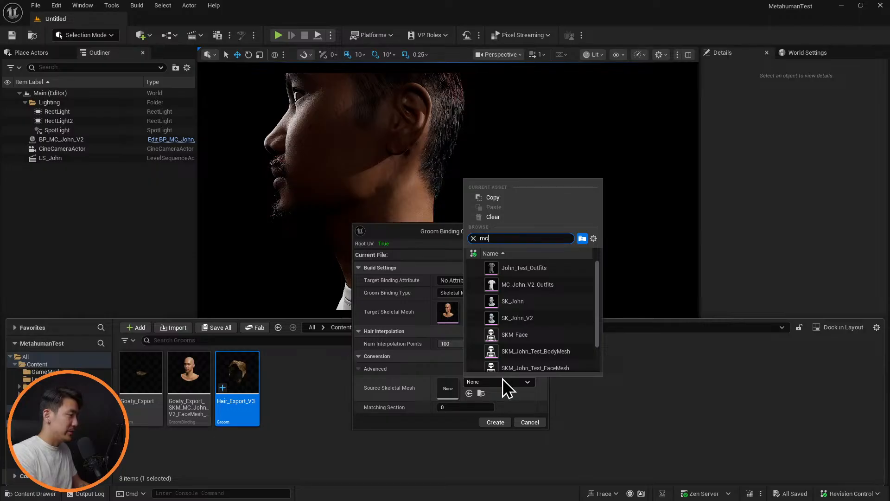
key(Down)
key(Down)
key(Down)
key(Return)
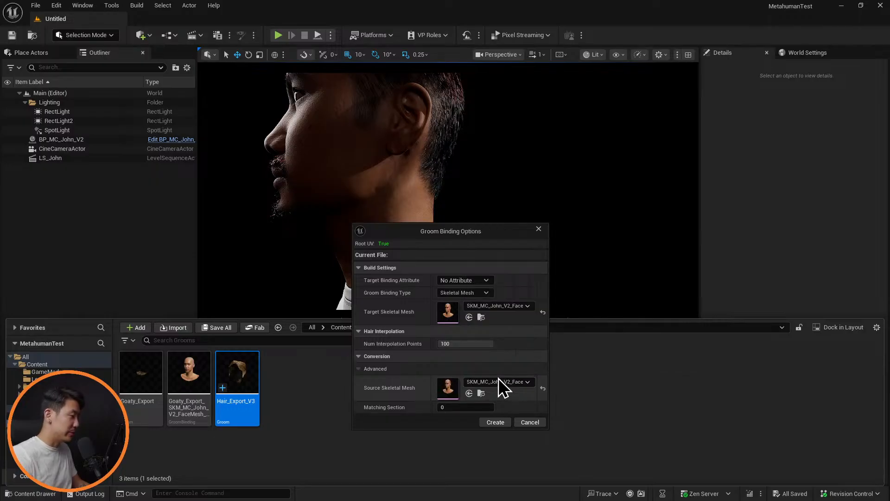
click(494, 422)
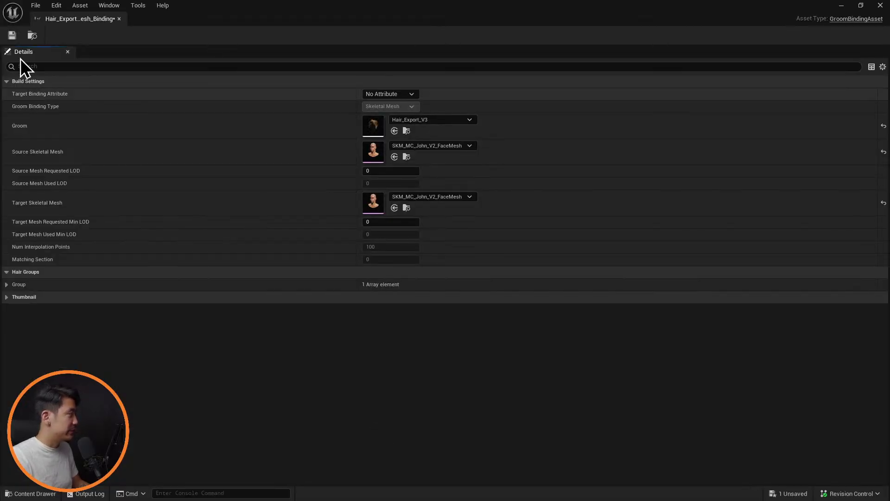
click(12, 35)
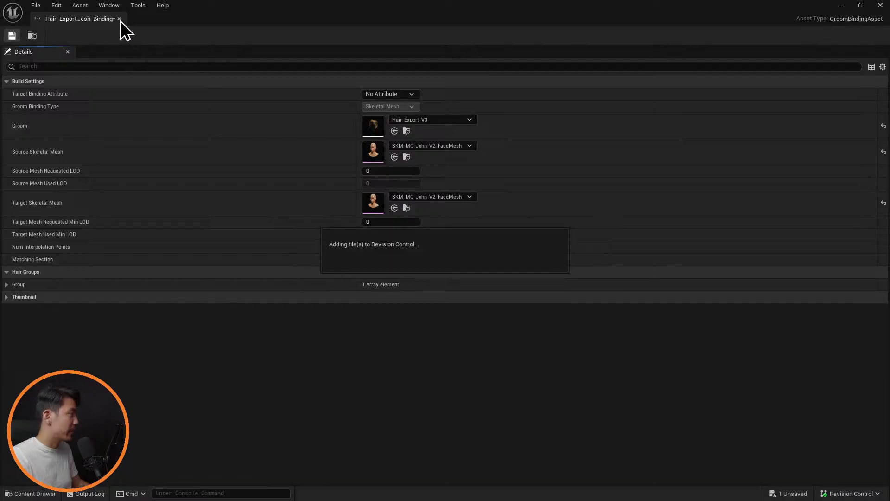
click(120, 19)
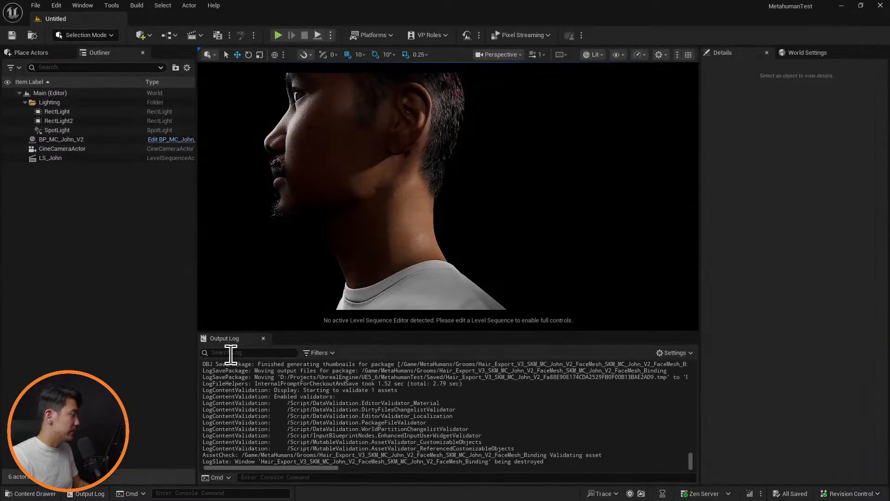
Open the MC_John_V2 MetaHuman character asset from the project's Content folder
key(ctrl+space)
click(289, 355)
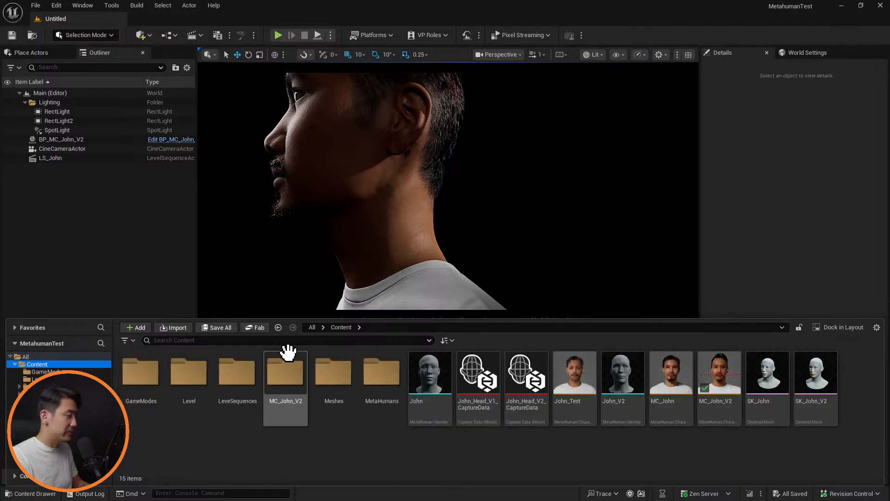
double_click(710, 371)
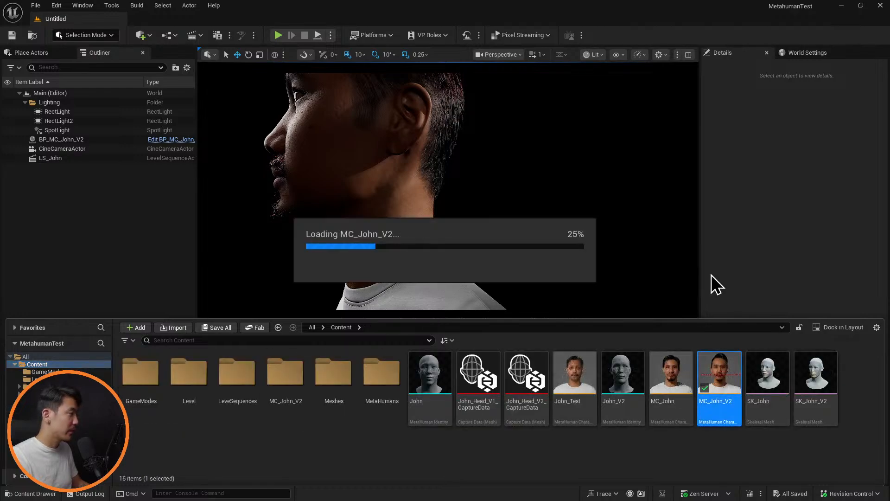
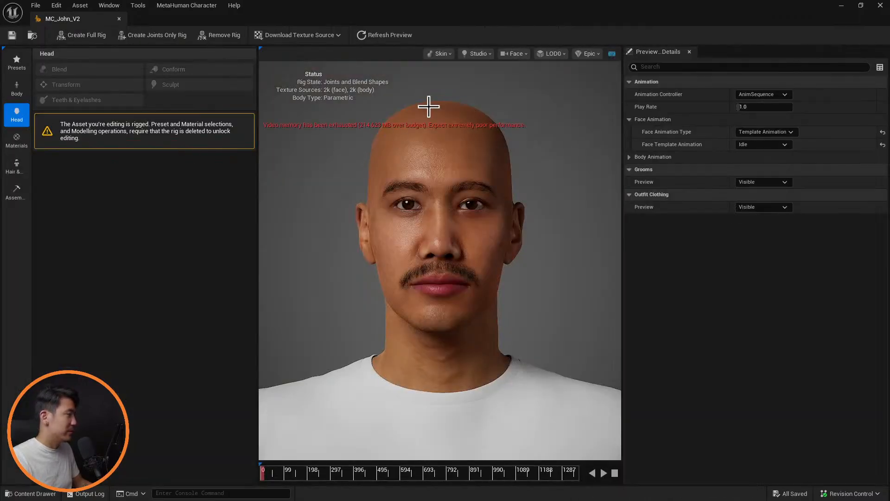
Add the Hair_Export_V3 face mesh groom binding from the Grooms folder to the character's hair grooms selection
click(17, 167)
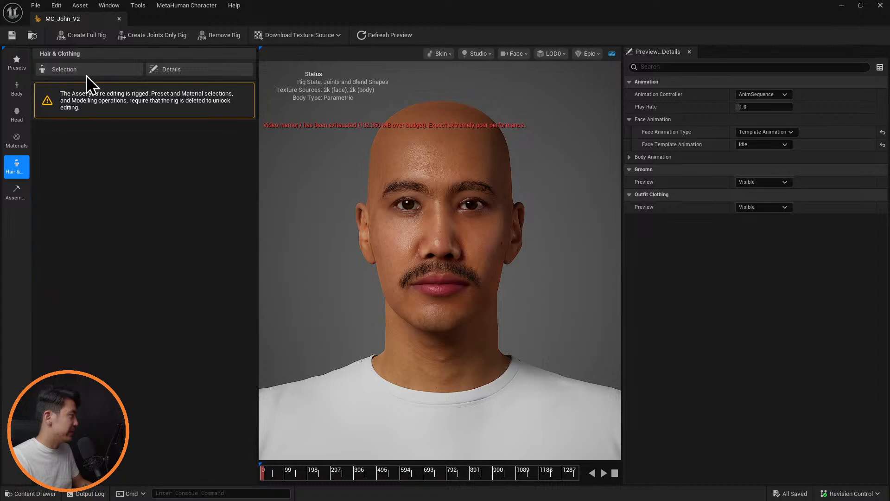
click(93, 69)
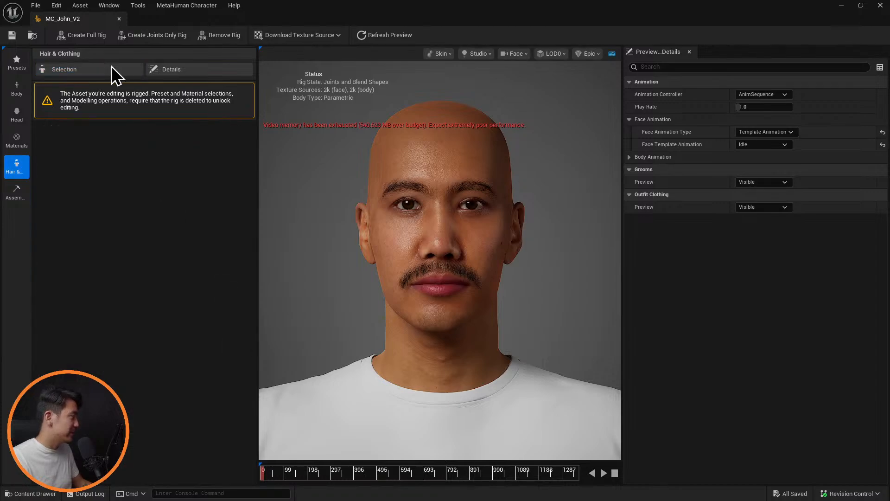
click(111, 66)
key(ctrl+space)
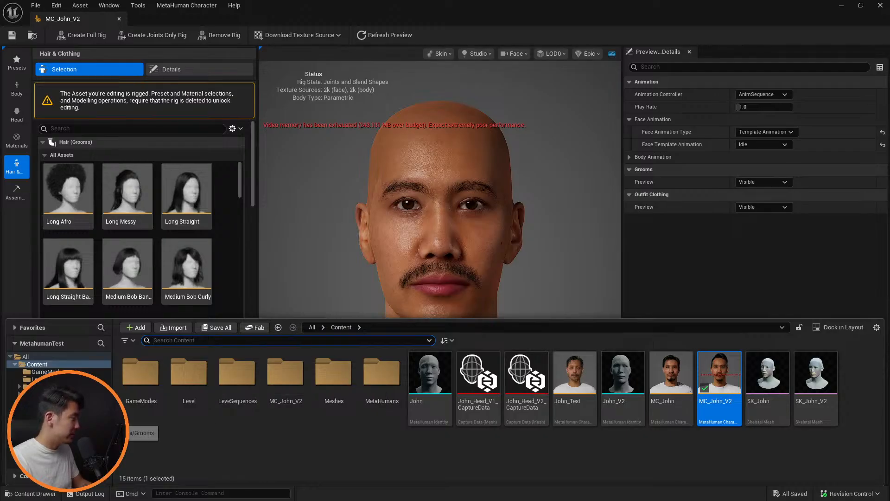
click(70, 424)
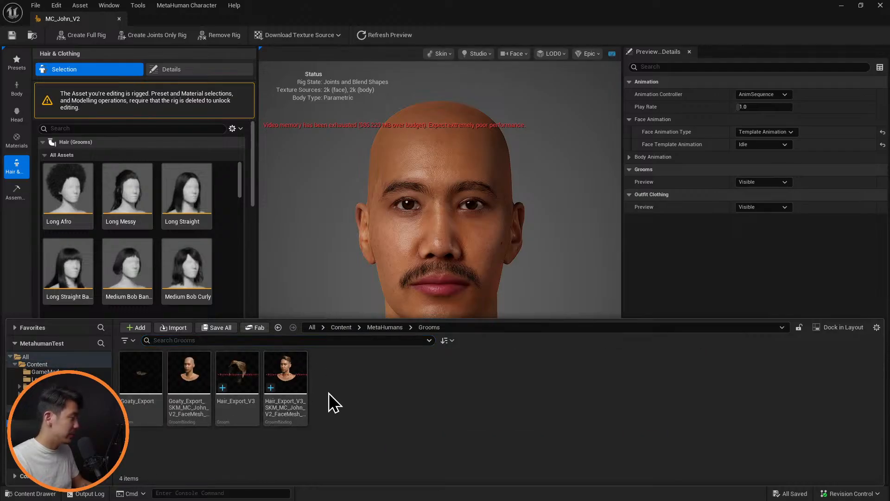
drag(282, 372, 223, 274)
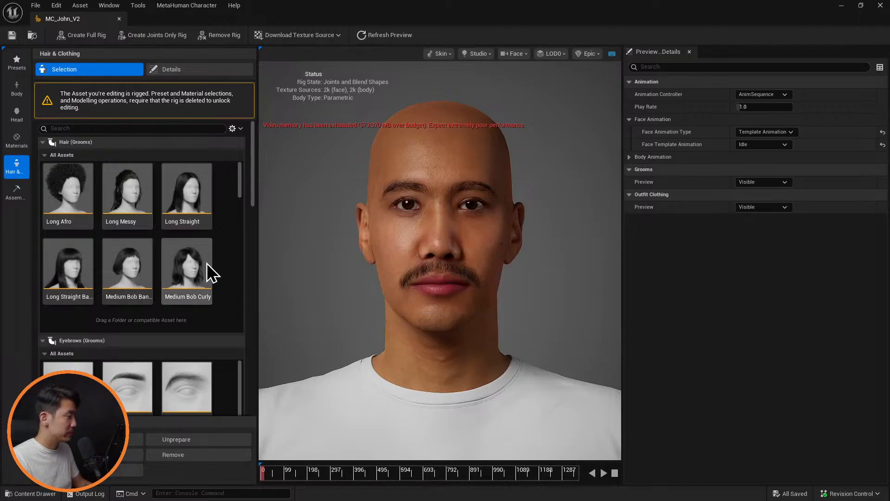
Assign the Default Groom Pipeline to the newly added WI_Hair_Export wardrobe item, save and close it, and wear it on the character
drag(241, 188, 236, 329)
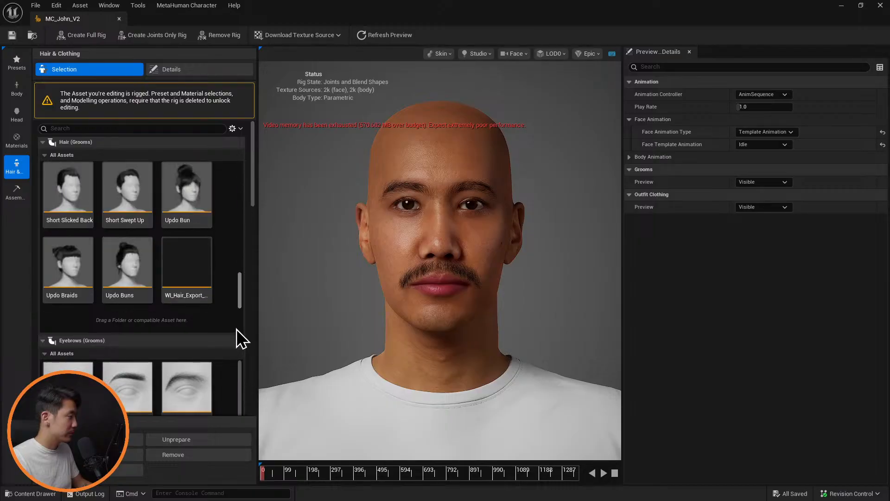
click(187, 270)
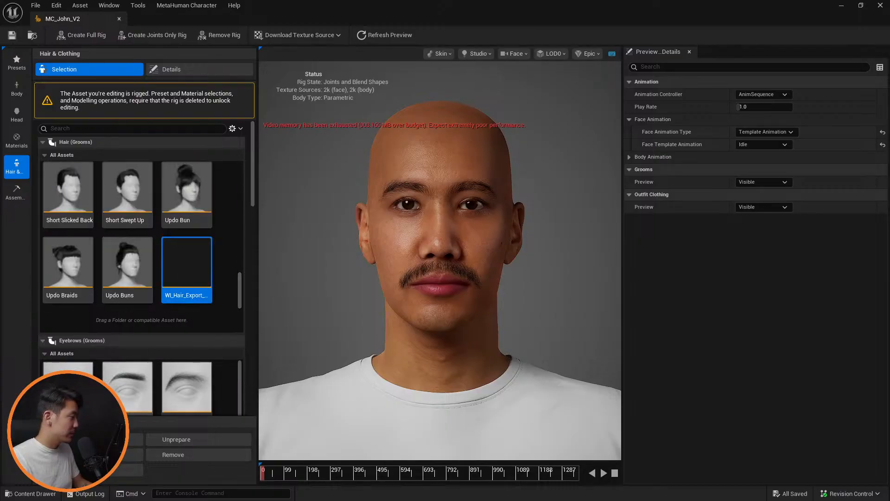
click(96, 471)
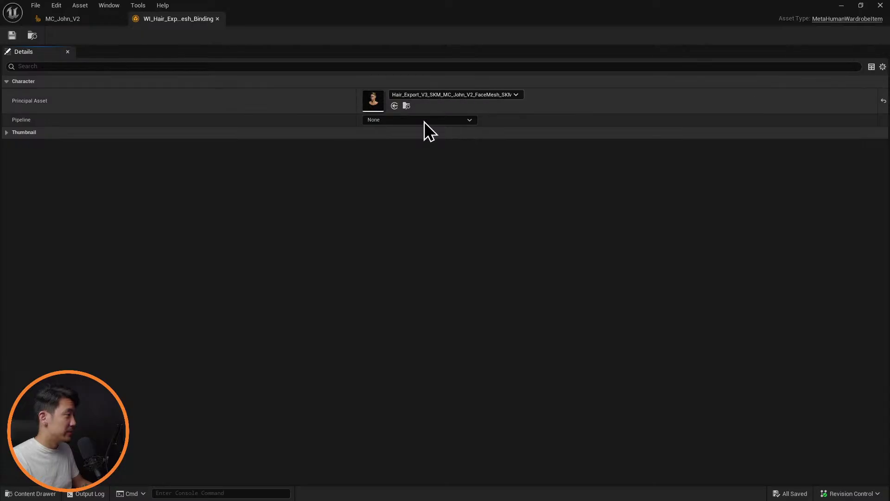
click(425, 120)
click(306, 123)
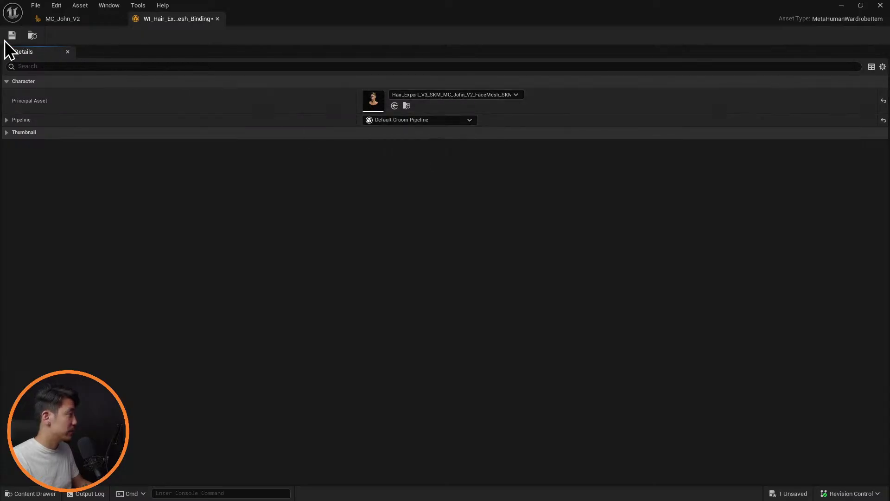
click(217, 19)
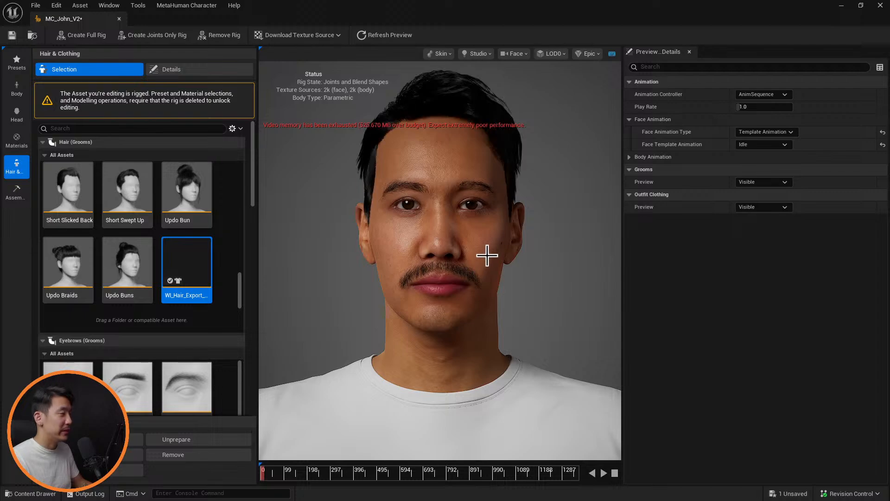
Examine the custom hair on the MetaHuman's head from different angles and distances
drag(418, 259, 749, 268)
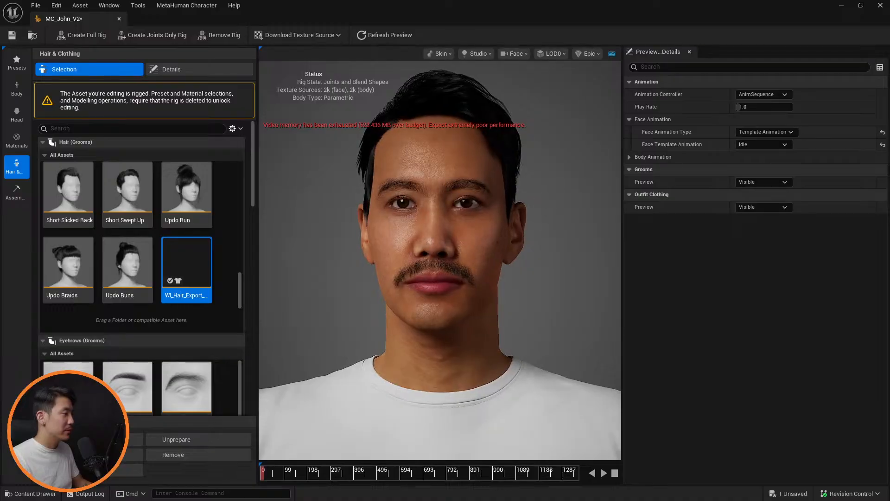
drag(483, 268, 511, 268)
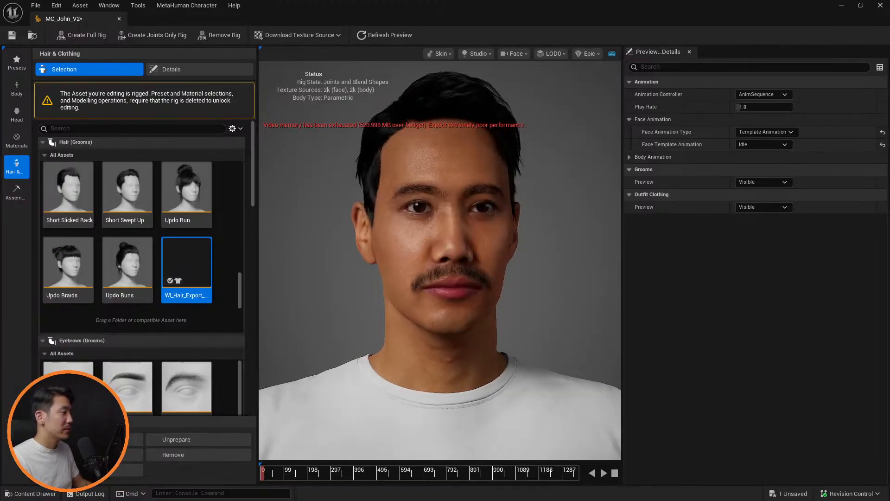
scroll(506, 268, up, 10)
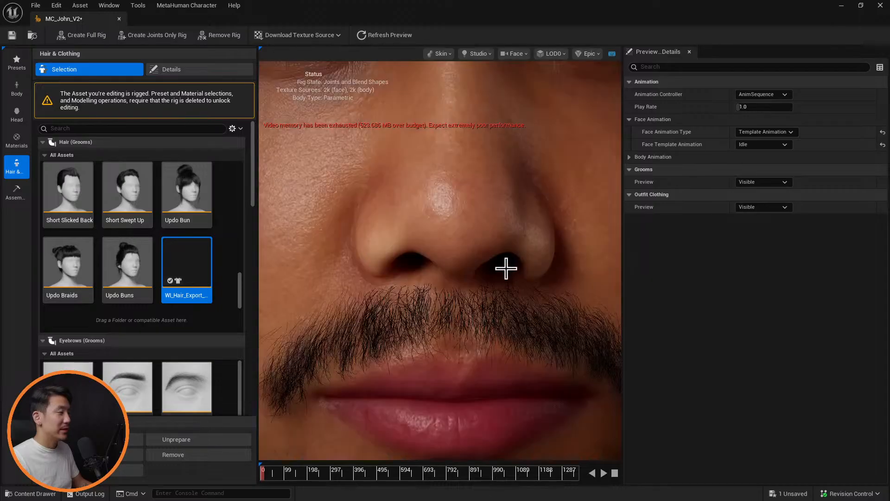
scroll(506, 268, down, 10)
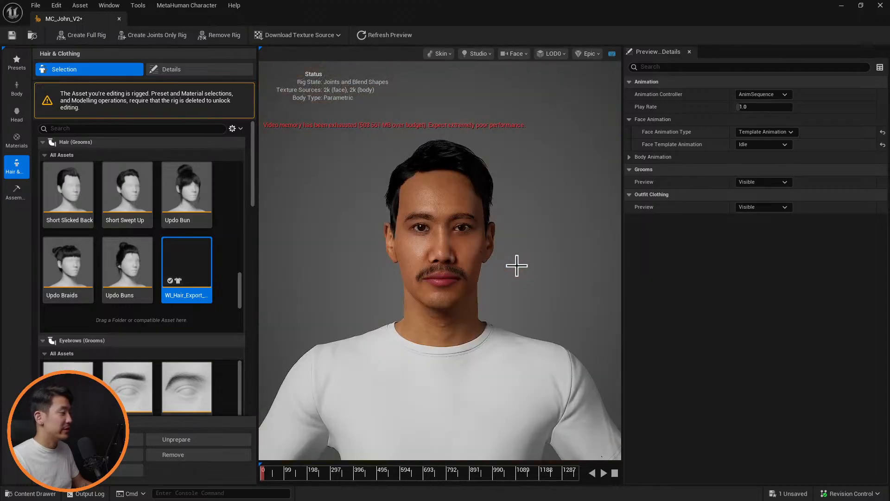
mouse_move(501, 252)
mouse_down()
mouse_move(524, 253)
mouse_move(503, 250)
mouse_up()
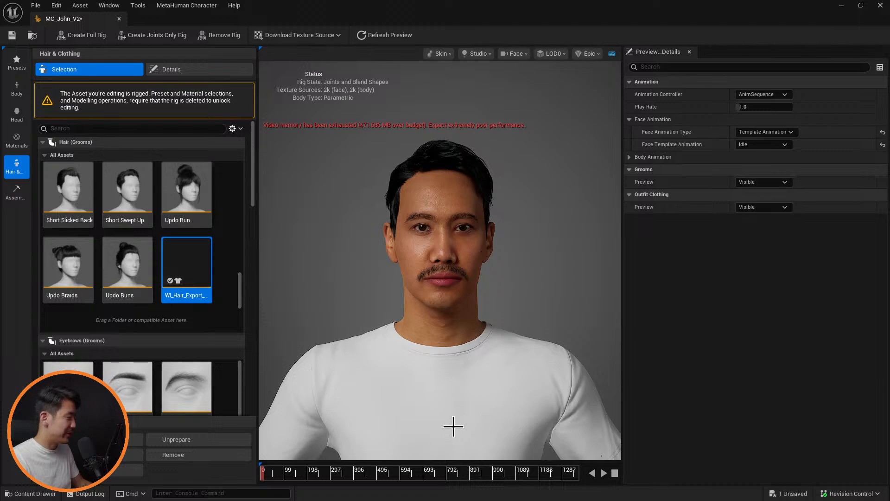
Open the Hair_Export_V3 groom from the Grooms folder, set its Hair Root Scale to 1 in the strand settings, and save it
key(ctrl+space)
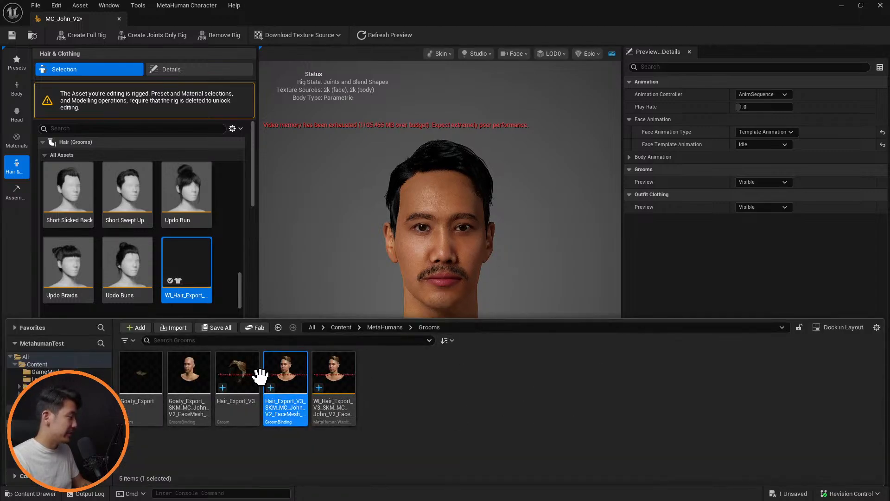
click(237, 370)
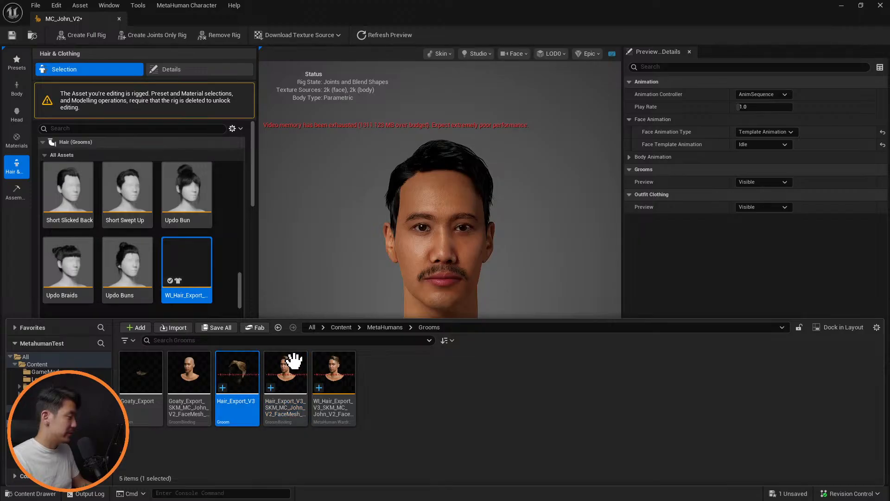
key(Return)
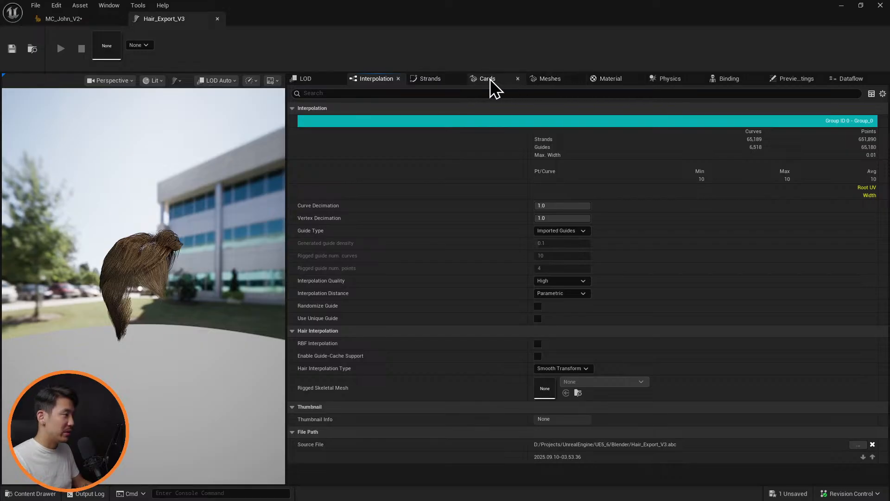
click(438, 78)
click(565, 246)
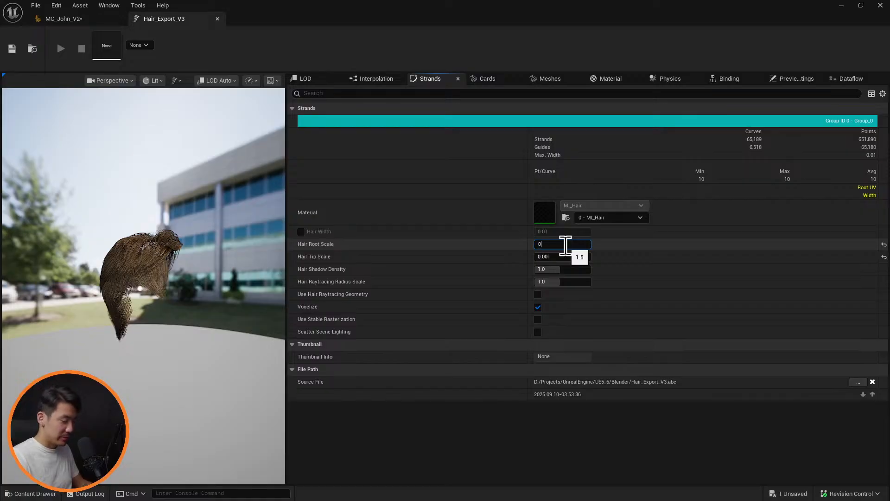
text(0)
key(BackSpace)
text(1)
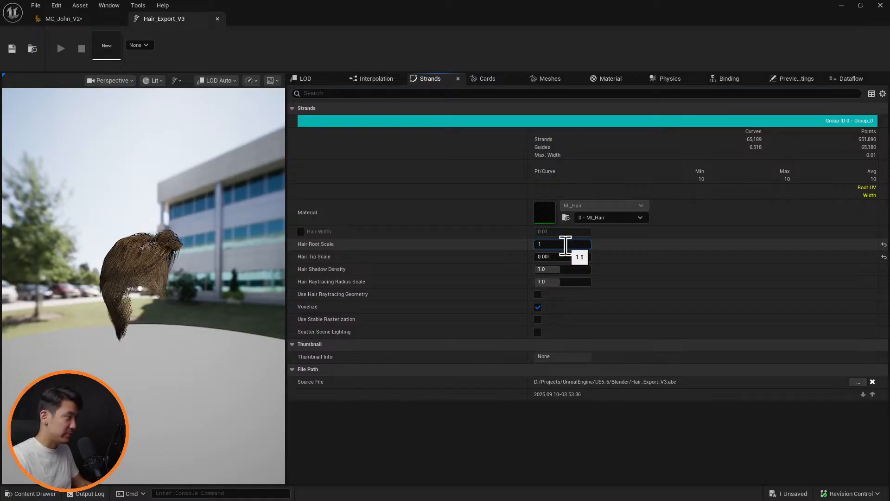
key(Return)
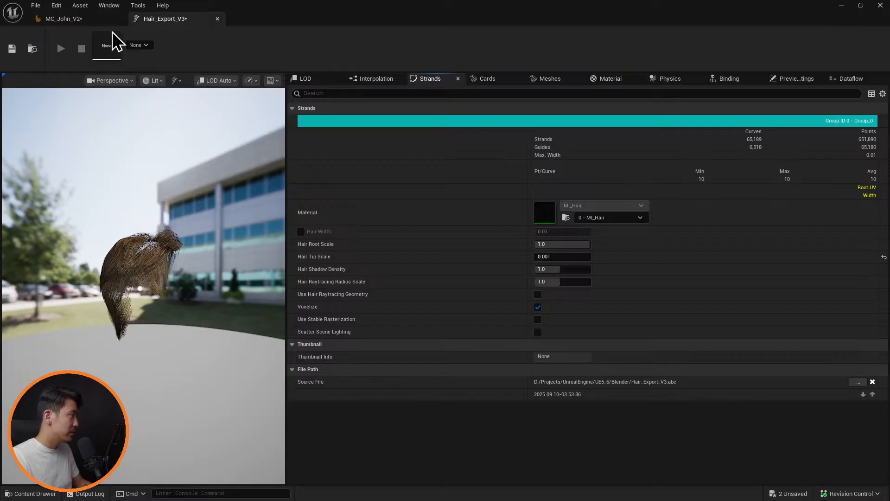
Return to the MC_John_V2 character and examine the hair's thickness and hairline from the back, side and front
click(70, 19)
drag(507, 232, 556, 234)
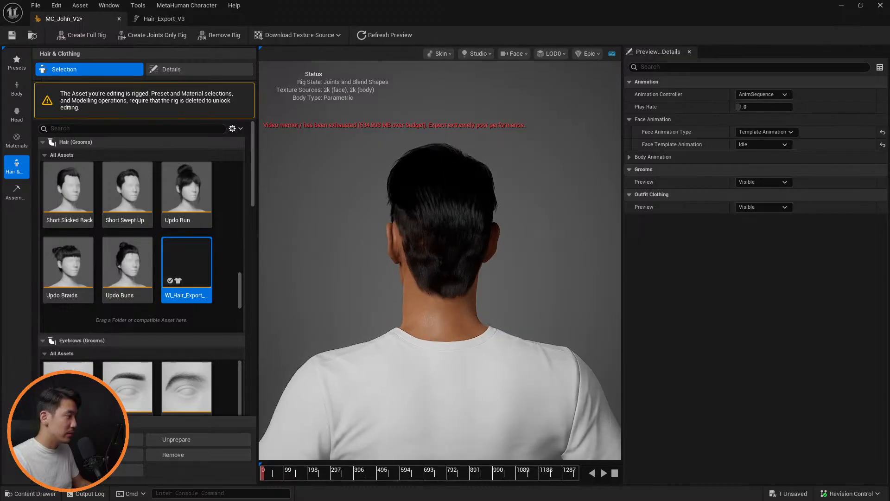
scroll(463, 276, up, 5)
drag(480, 281, 534, 272)
drag(480, 259, 350, 248)
scroll(423, 249, down, 6)
scroll(517, 266, up, 6)
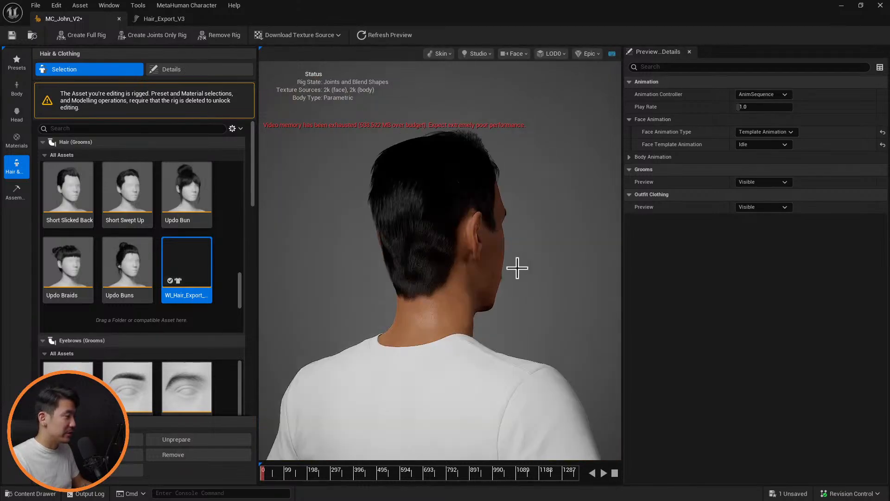
drag(481, 258, 541, 190)
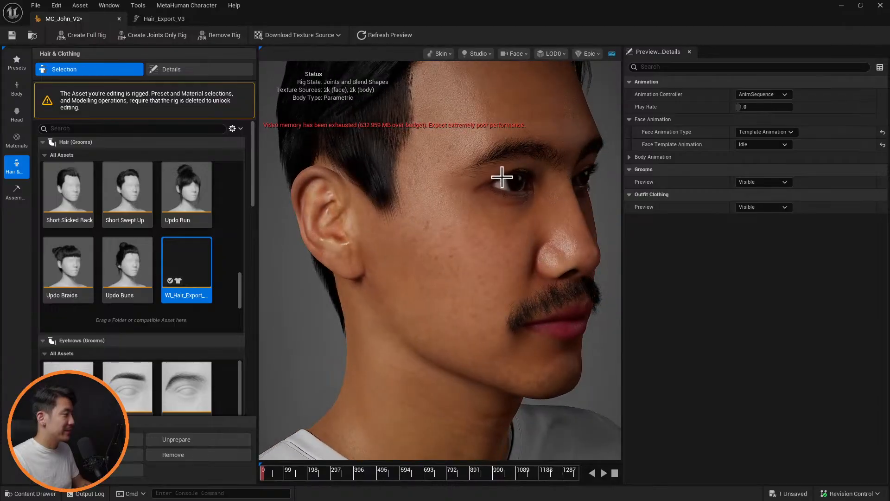
right_drag(501, 239, 501, 260)
middle_drag(501, 239, 480, 415)
Set the Hair_Export_V3 groom's curve decimation to 0.5 in its interpolation settings and save the asset
click(168, 18)
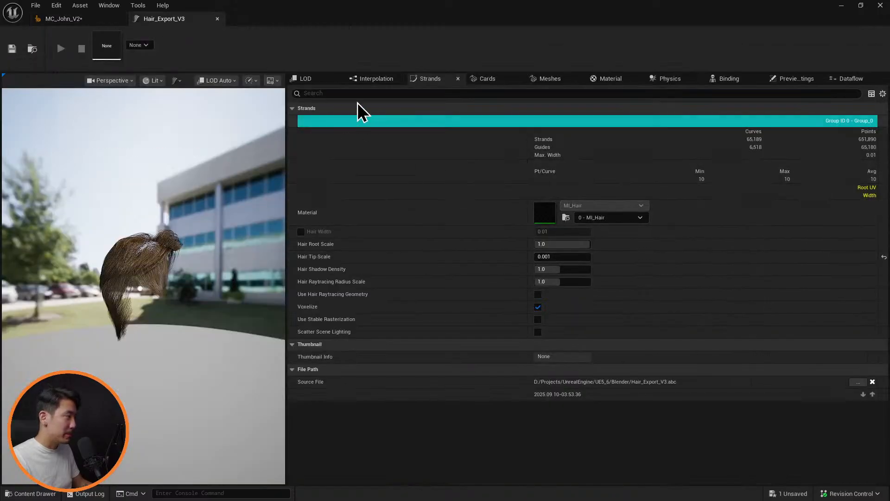
click(375, 79)
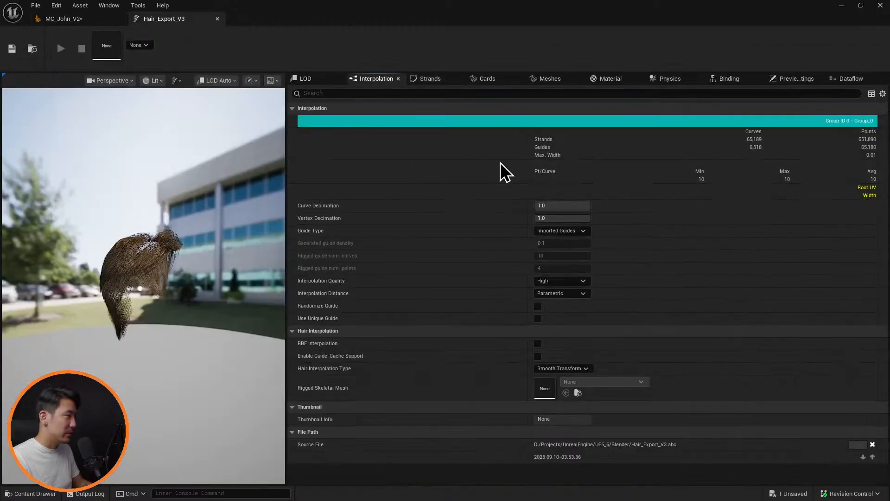
click(563, 206)
text(0.5)
key(Return)
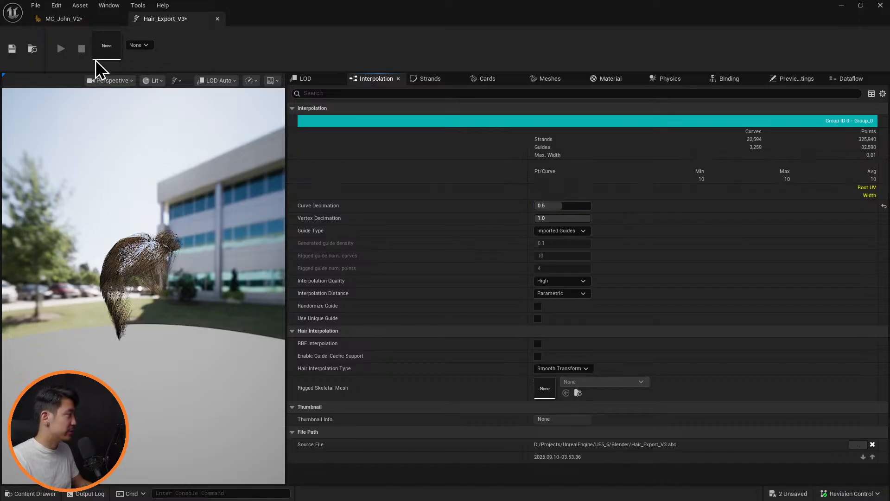
click(12, 49)
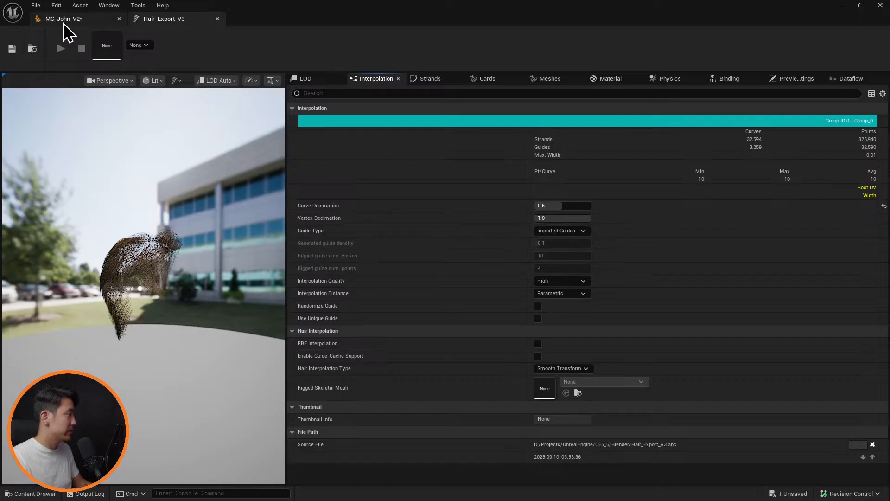
Return to the MC_John_V2 character and check the decimated hair's density around the head
click(66, 20)
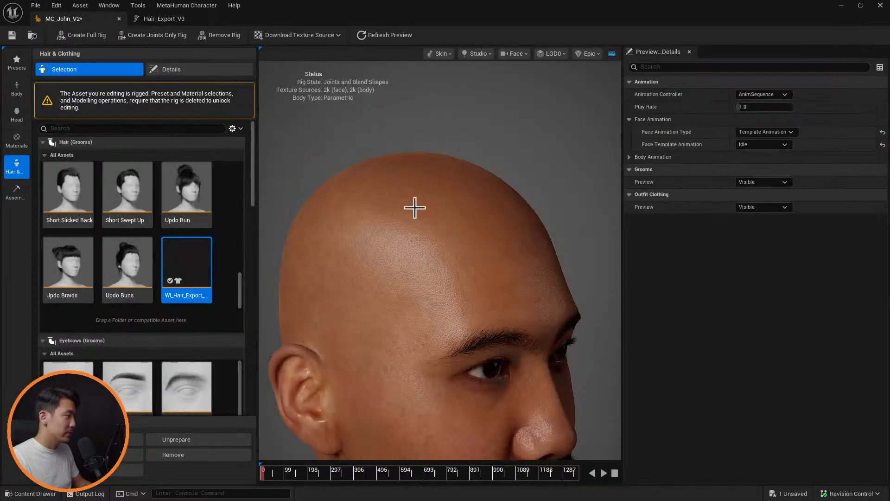
drag(433, 237, 631, 240)
drag(325, 267, 465, 288)
scroll(420, 289, down, 5)
scroll(440, 273, up, 5)
scroll(456, 227, down, 5)
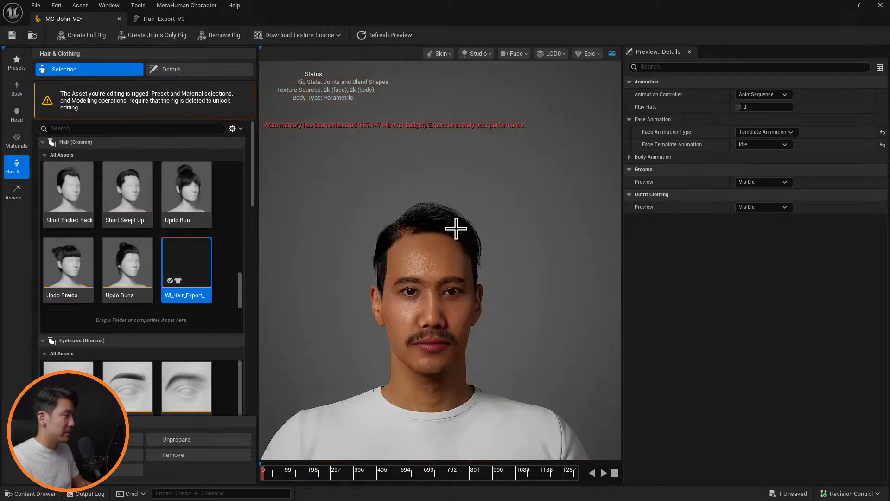
drag(457, 228, 462, 252)
Try a curve decimation of 1 on the Hair_Export_V3 groom and restore it to 0.5
click(162, 18)
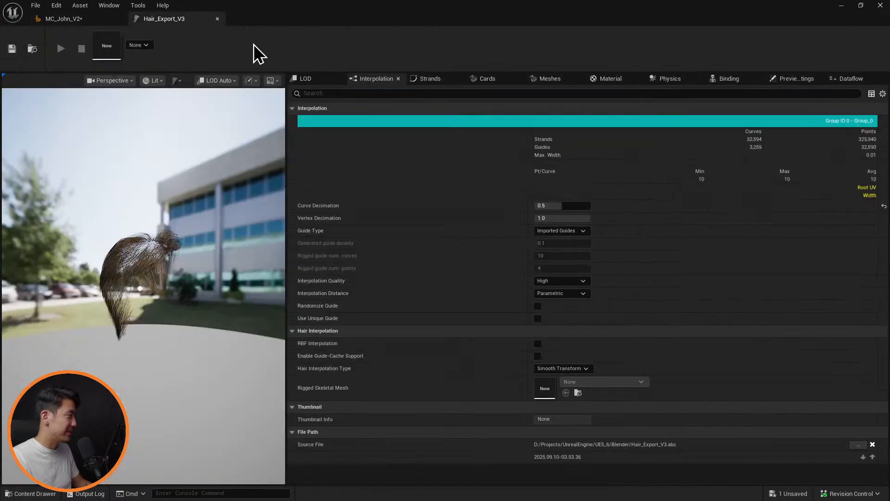
click(579, 205)
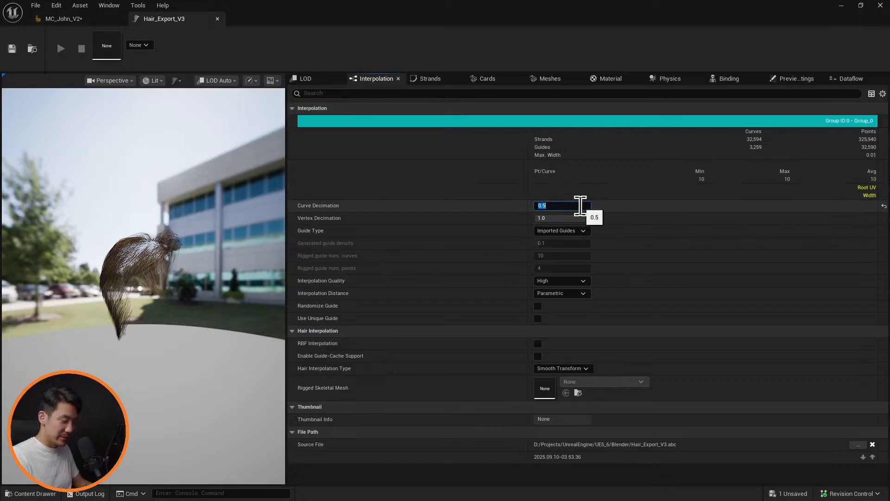
text(1)
key(Return)
click(580, 206)
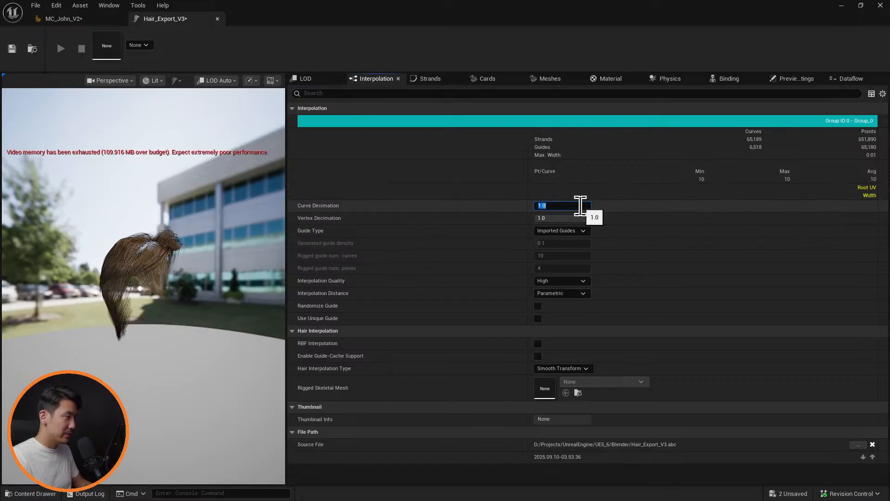
text(0.5)
key(Return)
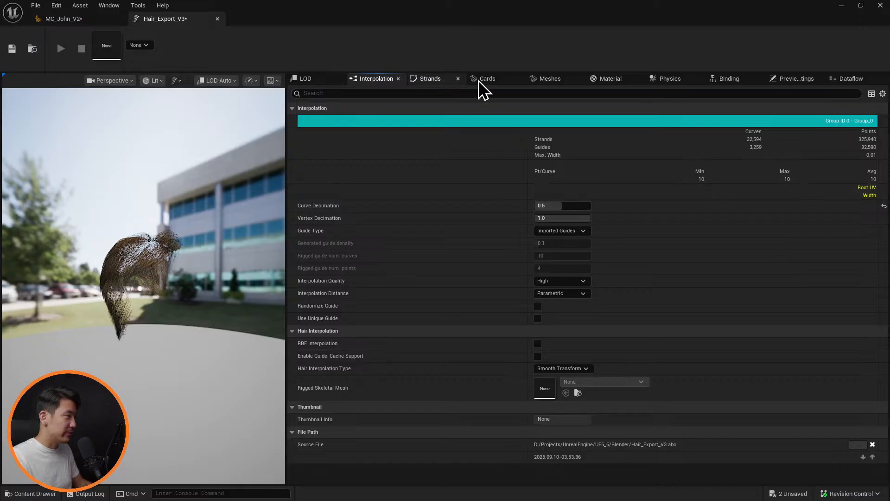
Set the Hair_Export_V3 groom's hair root scale to 1.5 in its strand settings and save the asset
click(432, 78)
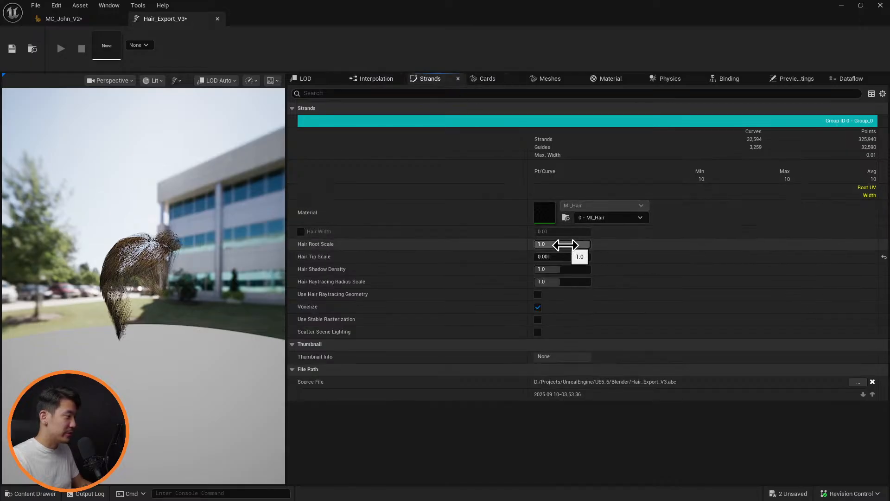
click(567, 245)
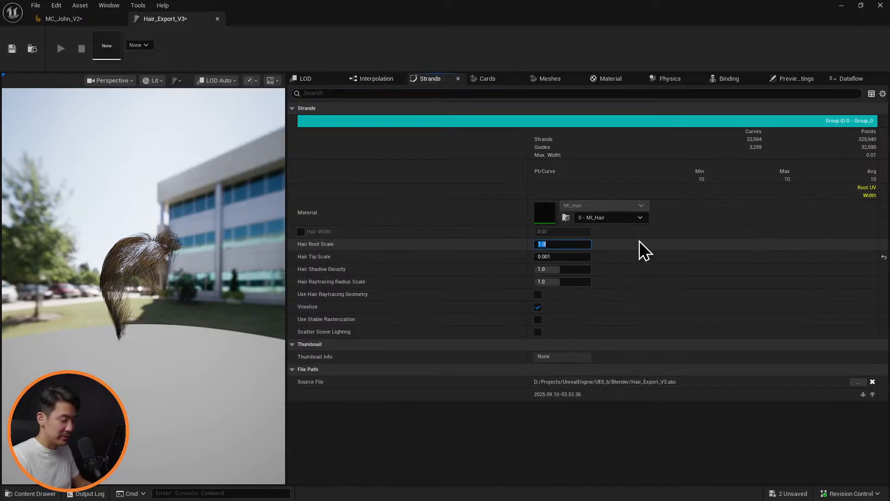
text(1.5)
key(Return)
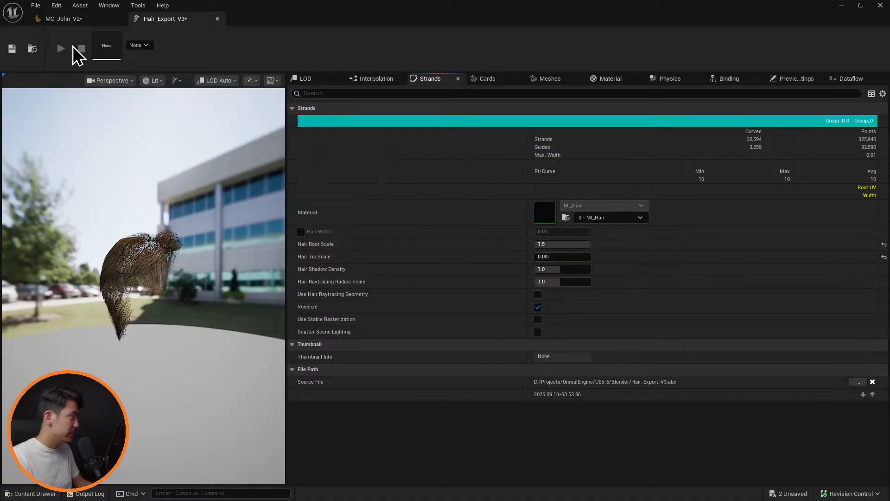
click(12, 49)
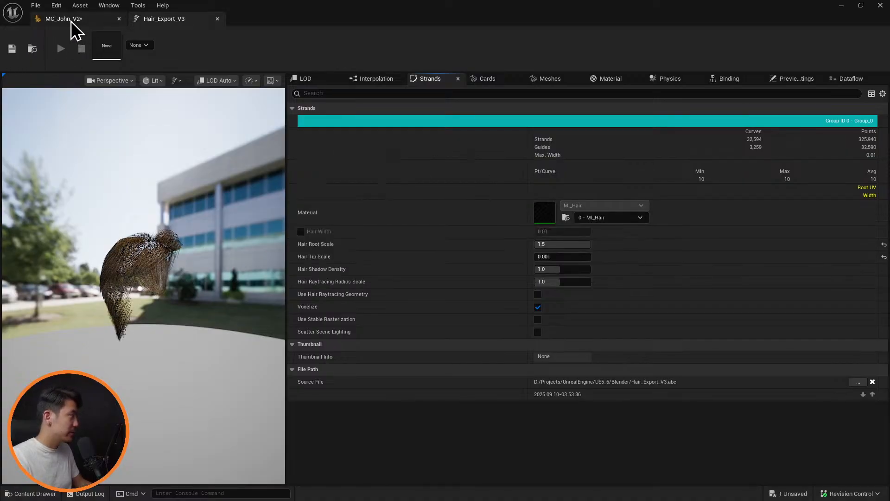
Return to the MC_John_V2 character and examine the thickened hair from both sides, the front and close up at the forehead
click(72, 20)
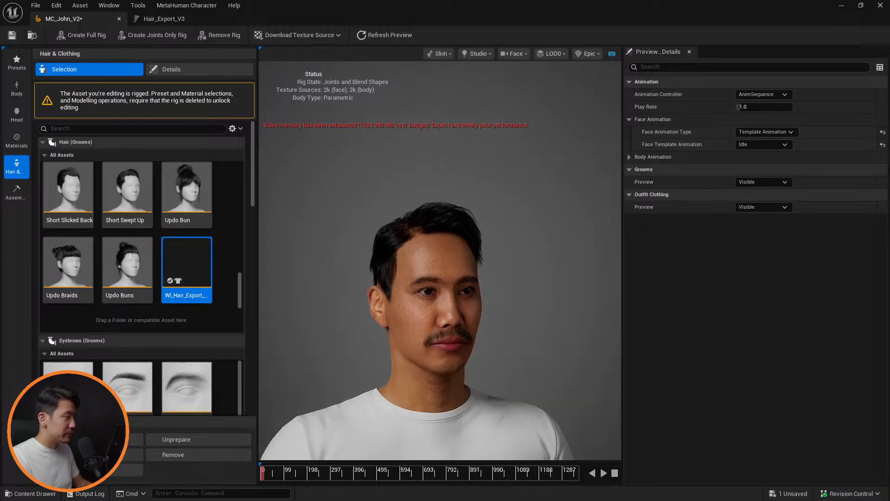
drag(524, 288, 320, 288)
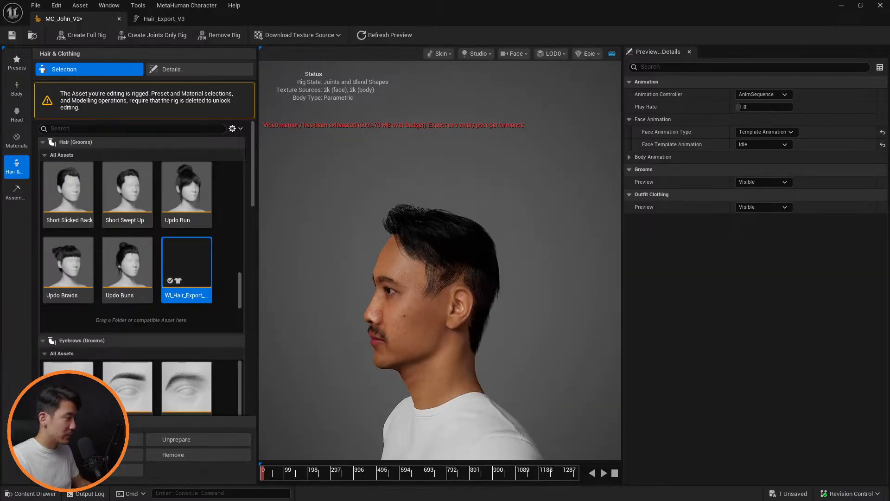
drag(552, 295, 670, 297)
drag(510, 250, 348, 250)
drag(591, 262, 494, 261)
scroll(490, 248, up, 5)
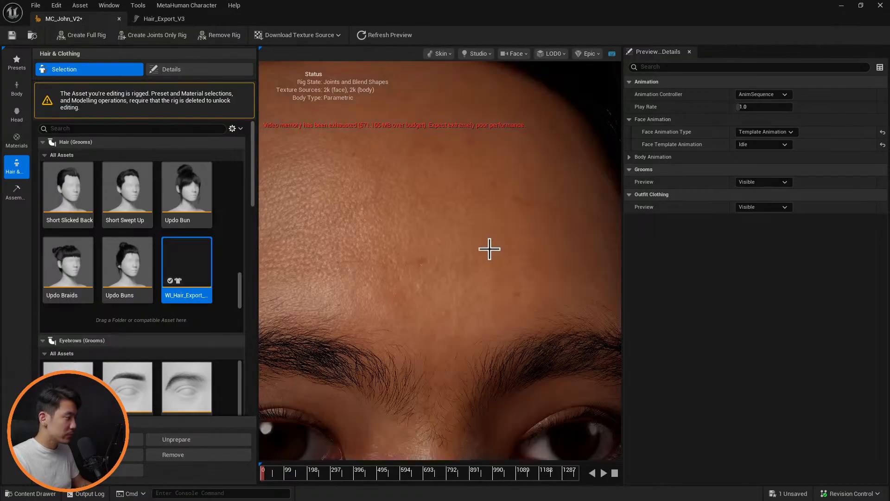
scroll(500, 251, down, 5)
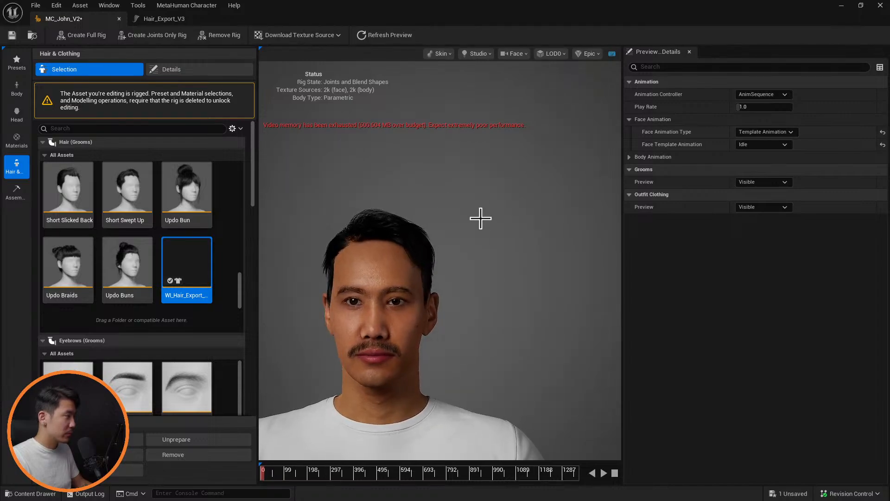
Set the Hair_Export_V3 groom's curve decimation to 1 in its interpolation settings and save the asset
click(179, 20)
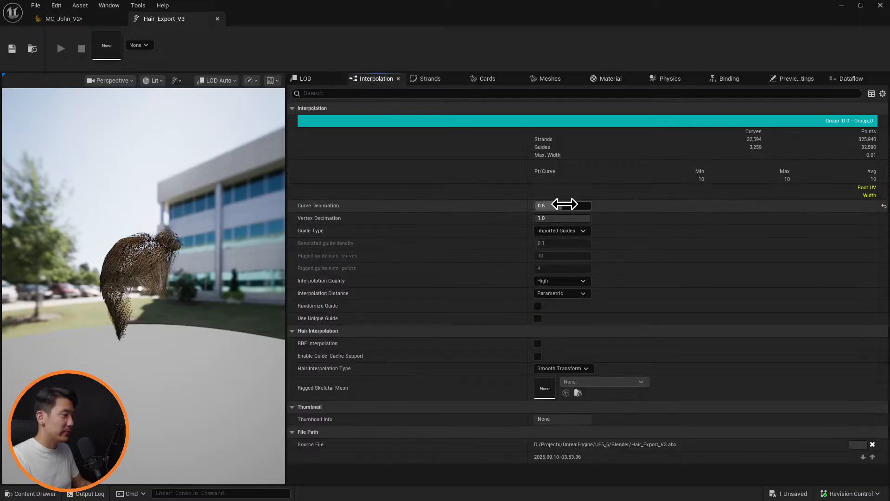
click(564, 205)
text(1)
key(Return)
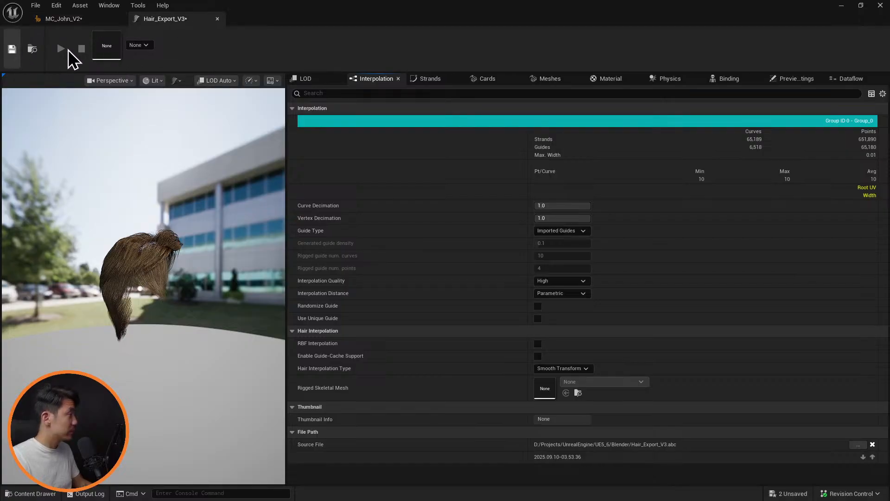
Return to the MC_John_V2 character and check the full-density hair from the side and front
click(64, 17)
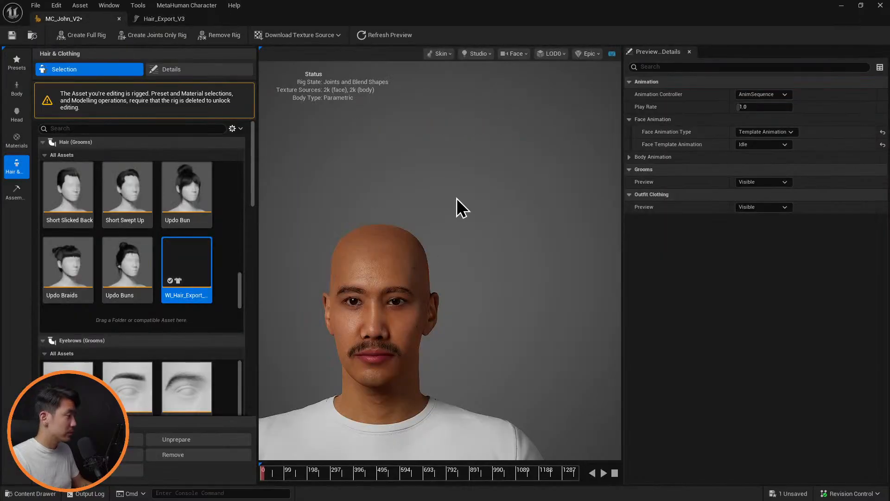
alt+drag(395, 278, 443, 285)
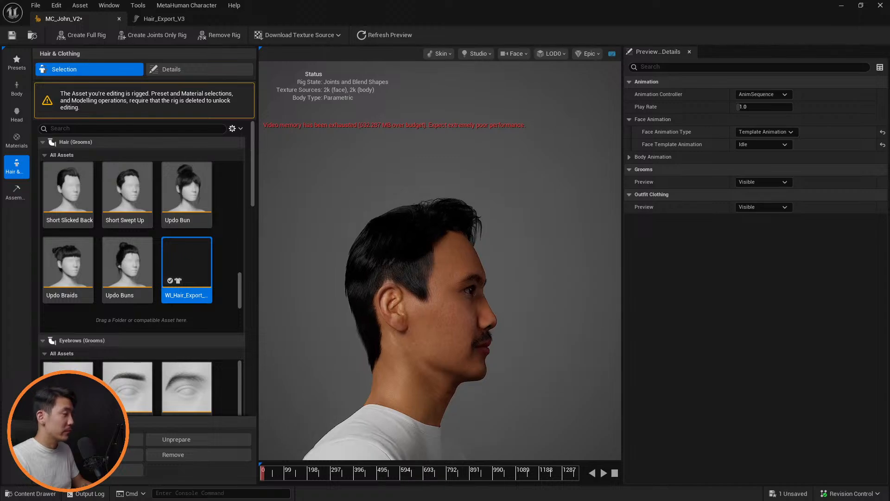
alt+drag(443, 285, 394, 286)
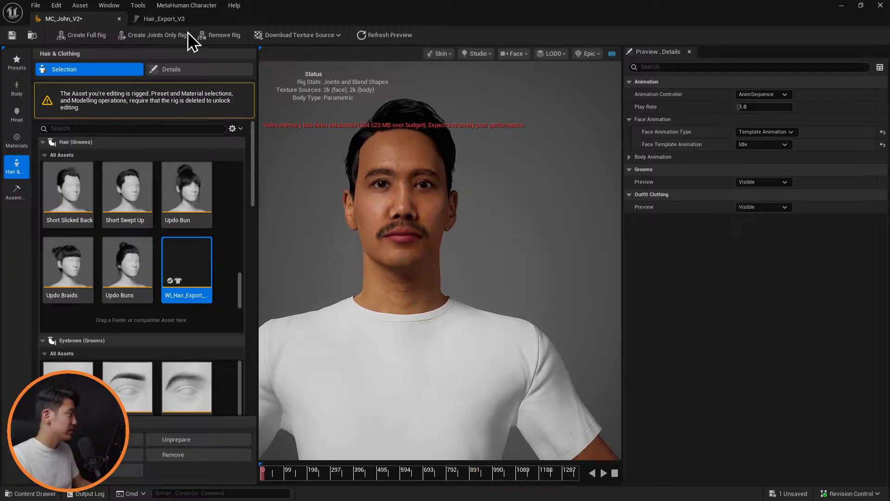
Disable Niagara simulation in the Hair_Export_V3 groom's physics settings and save the asset
click(164, 18)
click(668, 78)
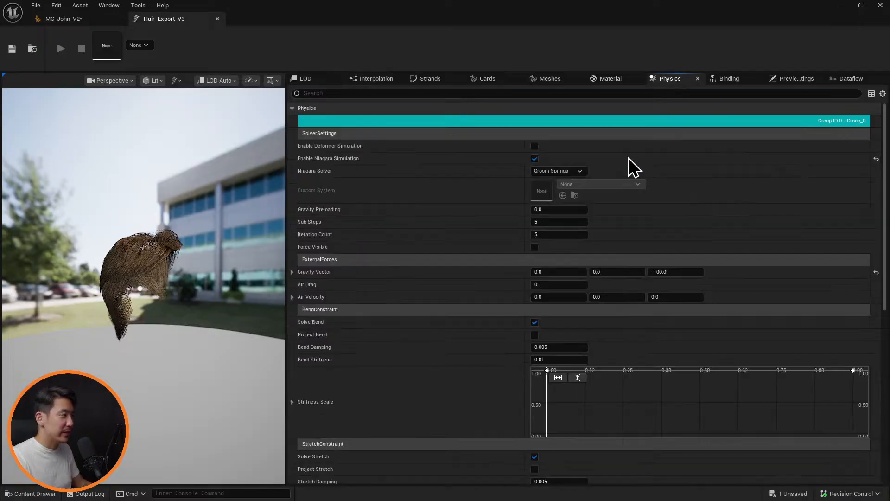
click(534, 158)
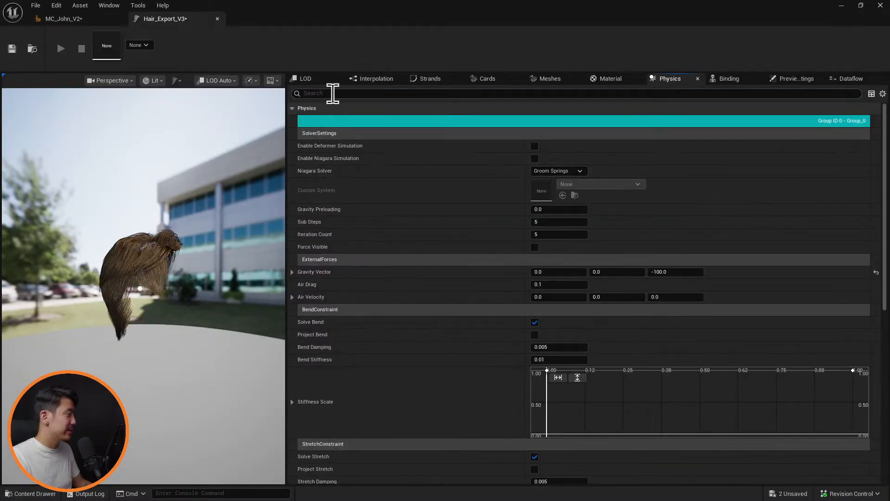
click(12, 50)
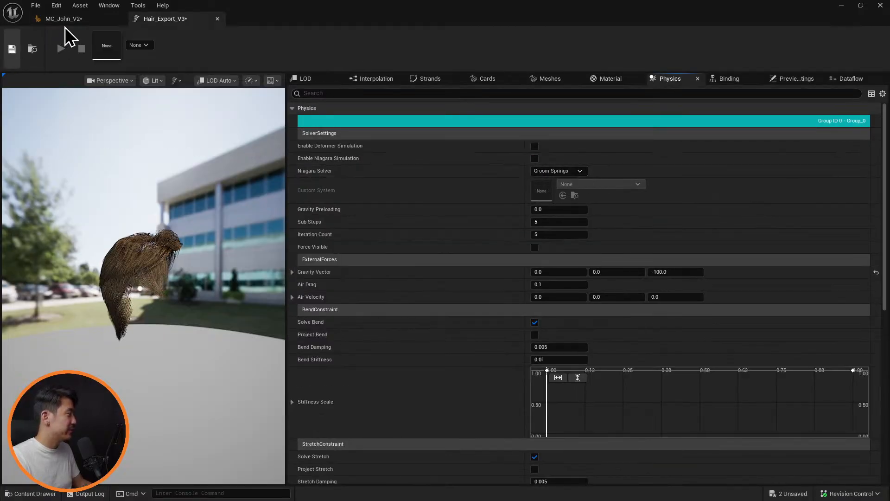
Play the Idle animation on the MC_John_V2 character to check how the hair follows the head, and stop playback
click(65, 20)
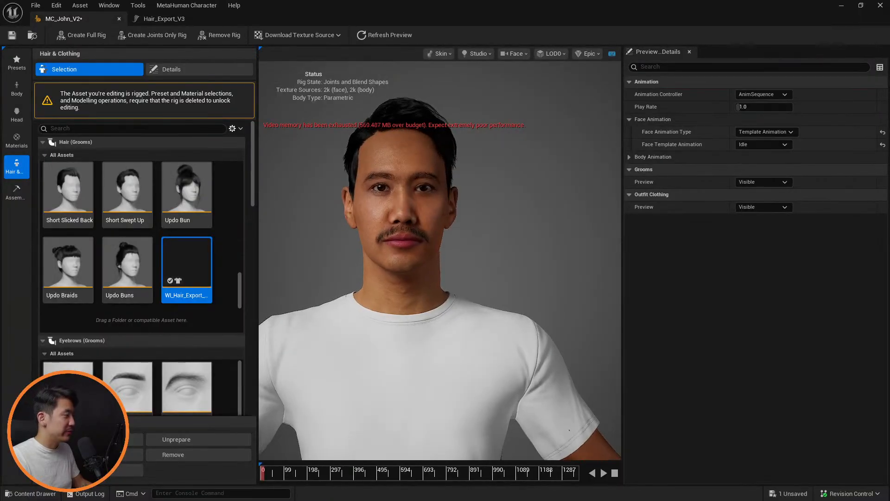
click(604, 473)
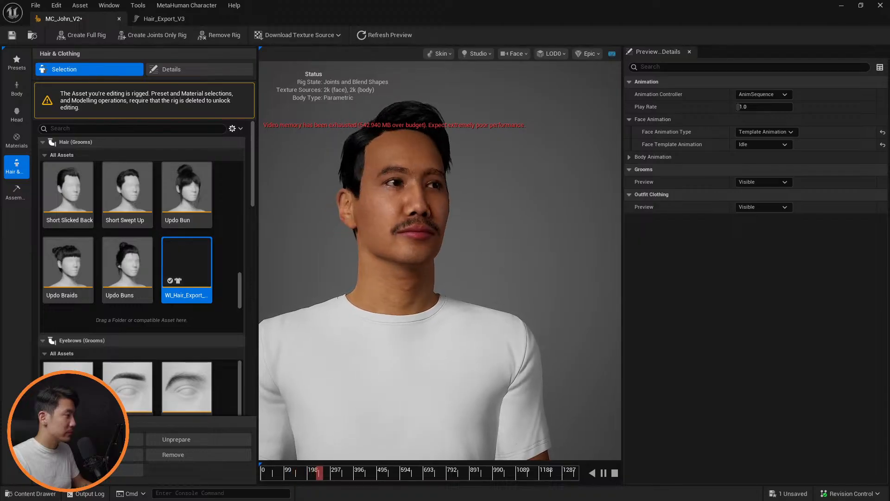
drag(352, 259, 320, 258)
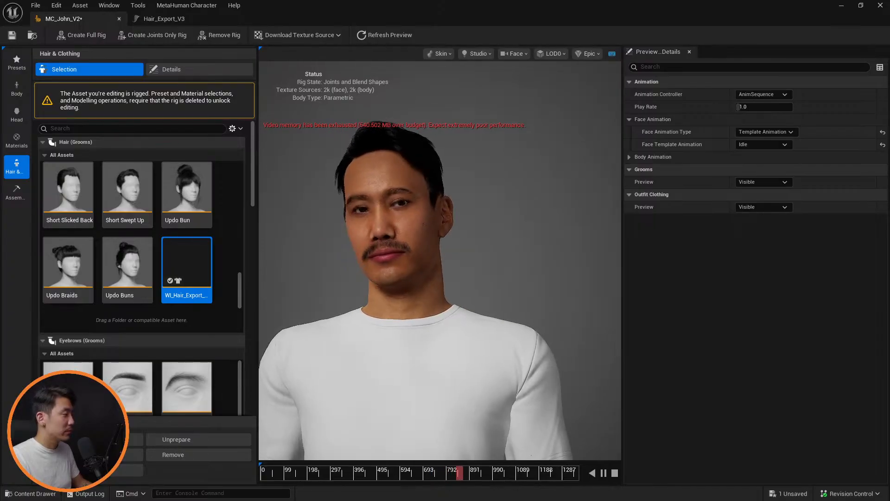
click(615, 473)
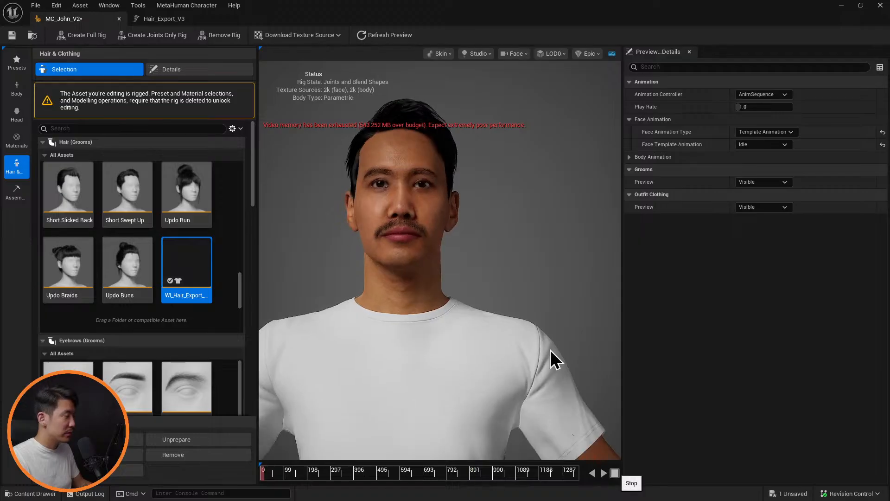
Examine the character's hair around the head and close up, checking the side hair, fringe and hairline
alt+drag(417, 279, 819, 279)
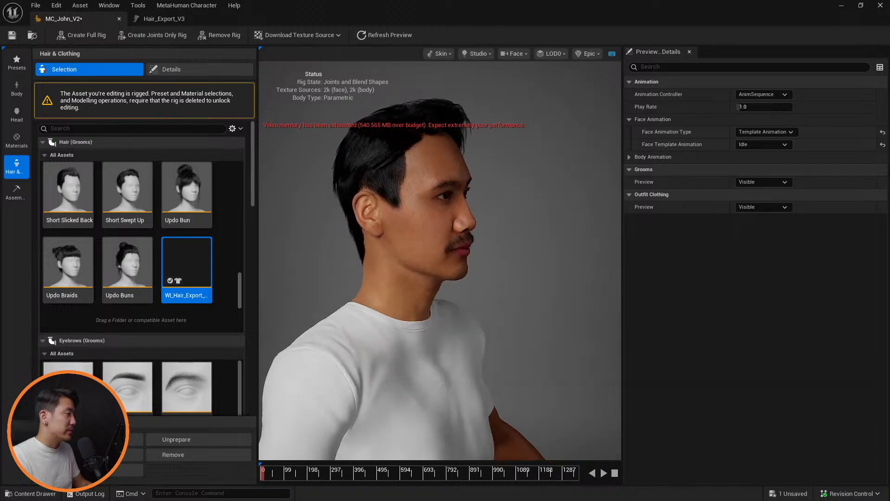
alt+drag(447, 196, 420, 232)
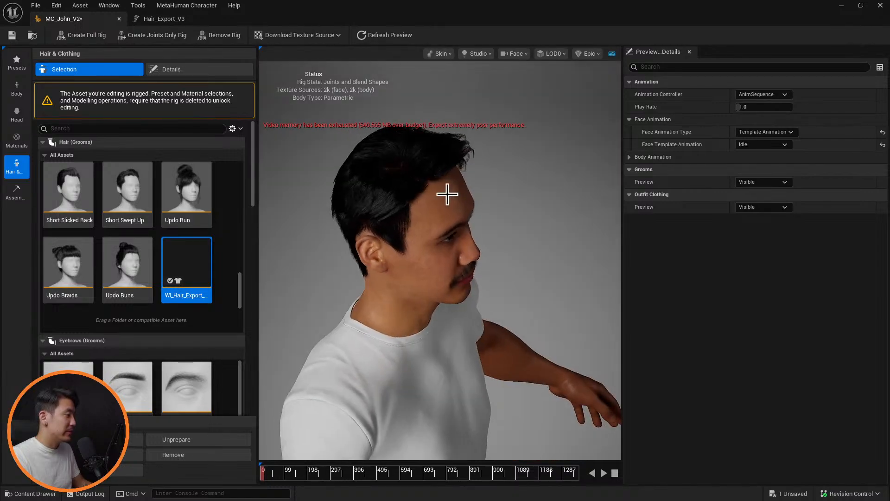
scroll(447, 197, up, 5)
scroll(447, 198, down, 5)
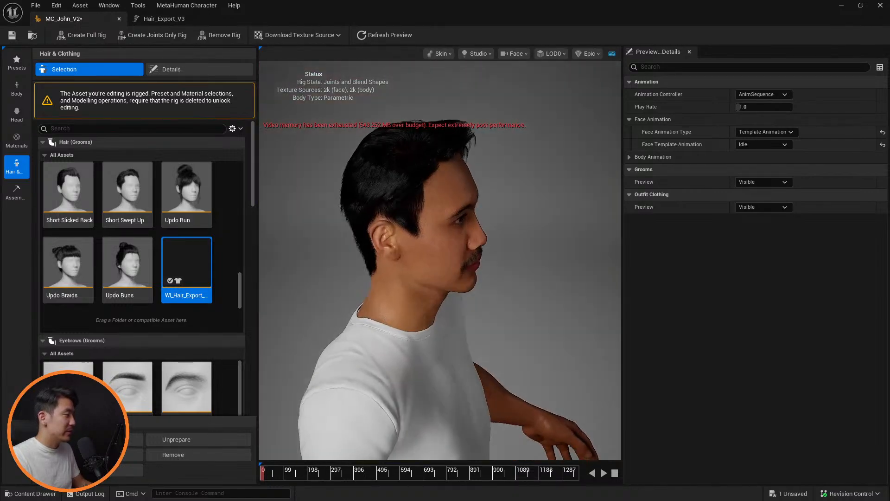
scroll(443, 185, up, 5)
scroll(449, 185, down, 5)
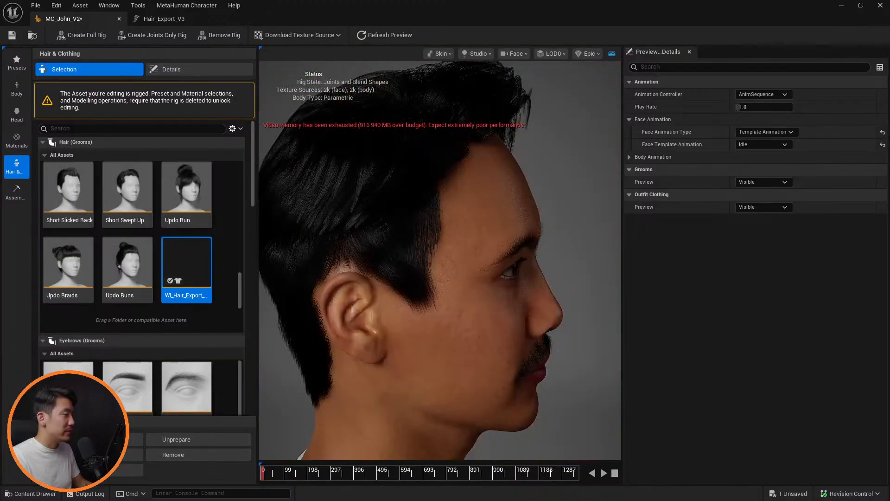
alt+drag(449, 194, 310, 197)
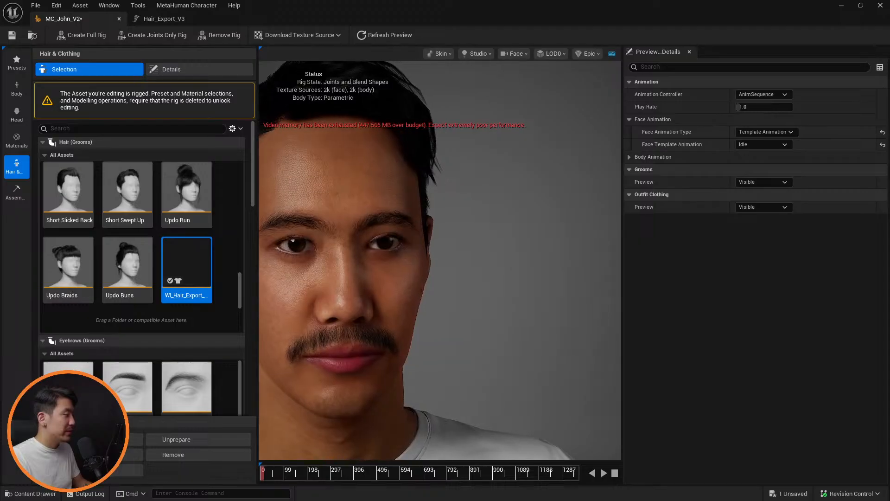
scroll(498, 205, down, 4)
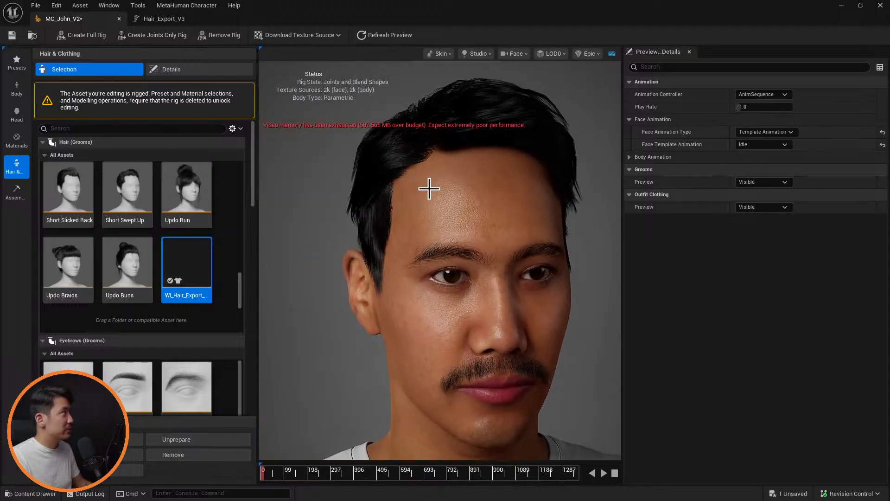
mouse_move(418, 209)
alt+mouse_down()
mouse_move(402, 213)
mouse_move(541, 213)
mouse_move(399, 213)
mouse_move(483, 215)
mouse_move(454, 228)
mouse_move(484, 211)
alt+mouse_up()
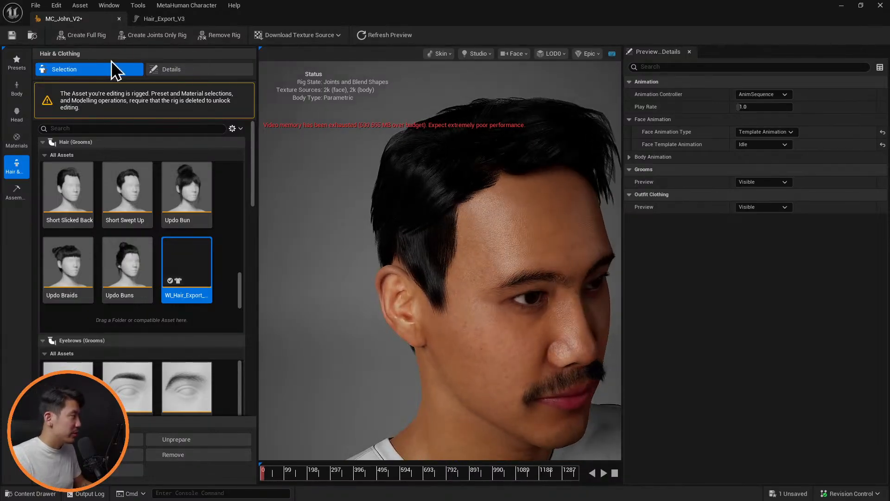
Save the MC_John_V2 character and check the hair at the back of the head
key(ctrl+s)
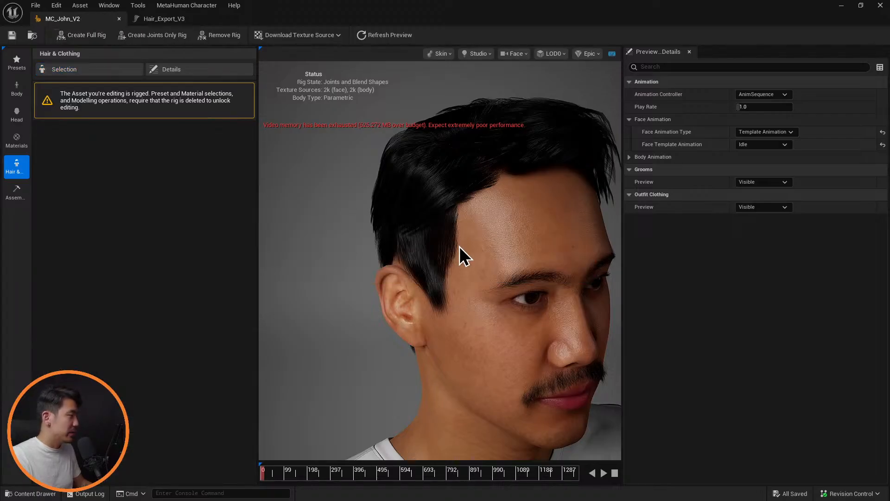
alt+drag(408, 250, 570, 251)
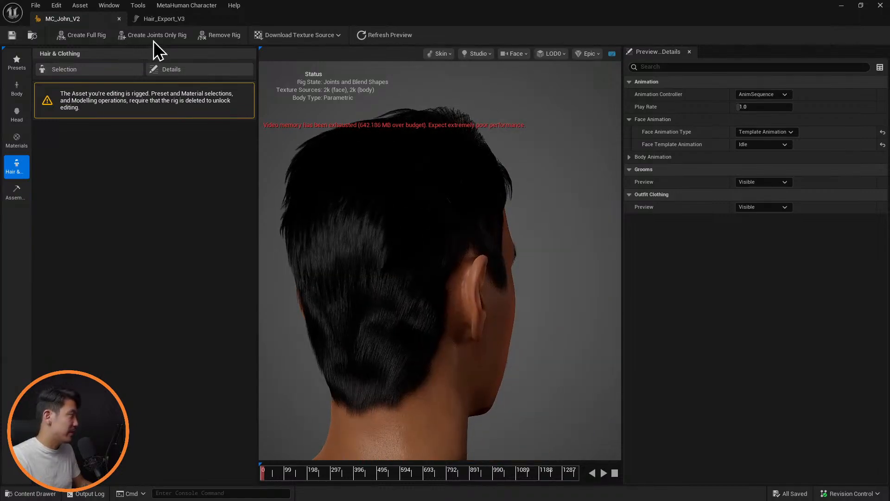
Switch to Blender and examine the Hair_Export_V3 scene's hair from several sides in material preview shading
key(alt+Tab)
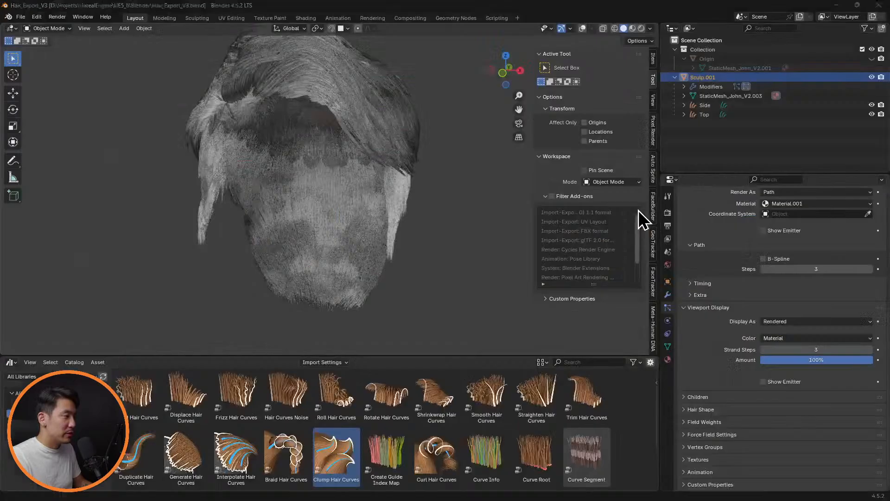
middle_drag(384, 230, 520, 214)
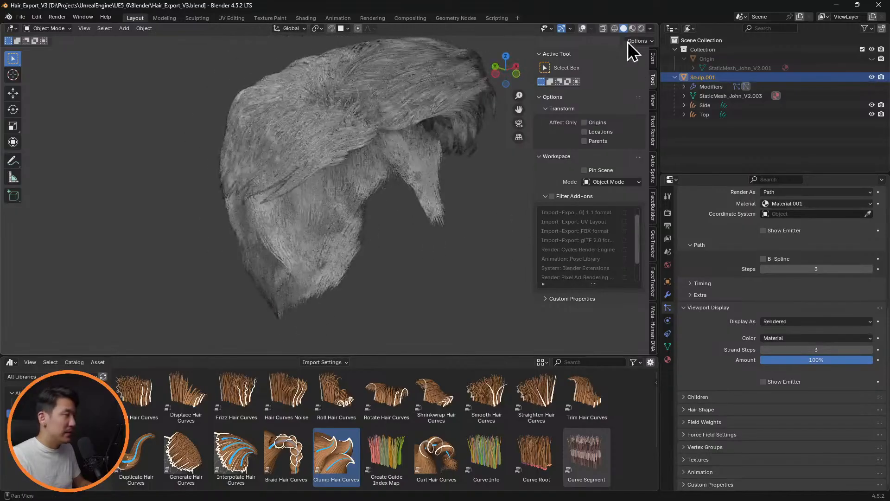
click(633, 30)
middle_drag(465, 216, 352, 227)
Open the recent file Hair_Design_V3.blend and save it as a new version named Hair_Design_V4.blend
click(21, 17)
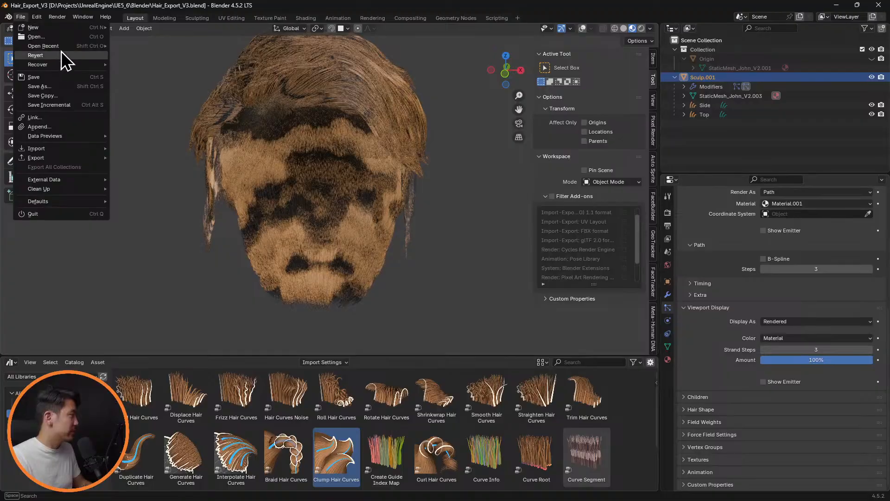
mouse_move(96, 47)
click(157, 57)
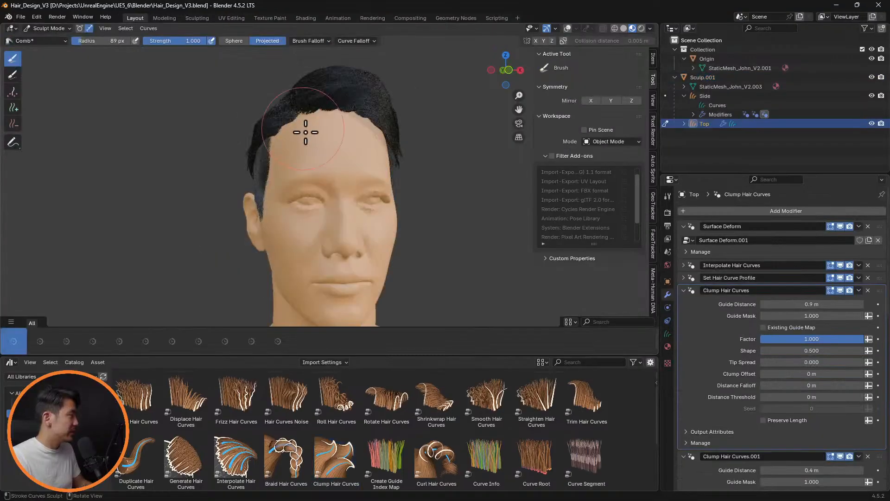
key(ctrl+shift+s)
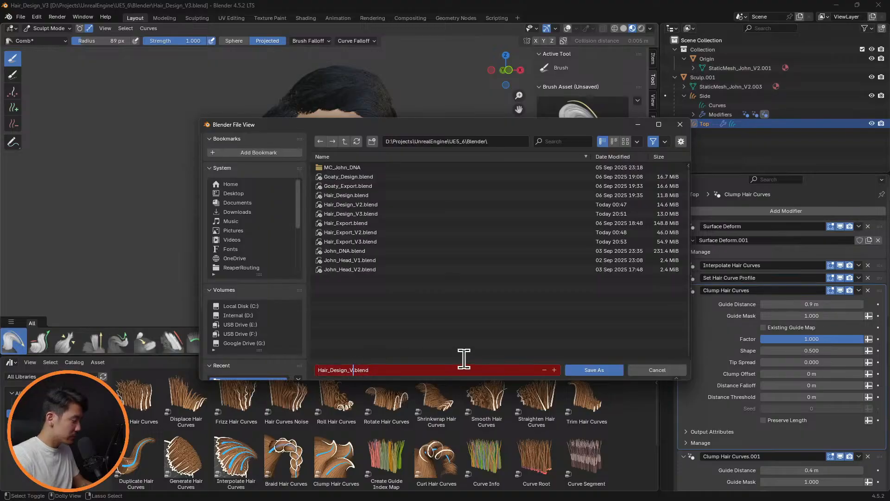
key(Return)
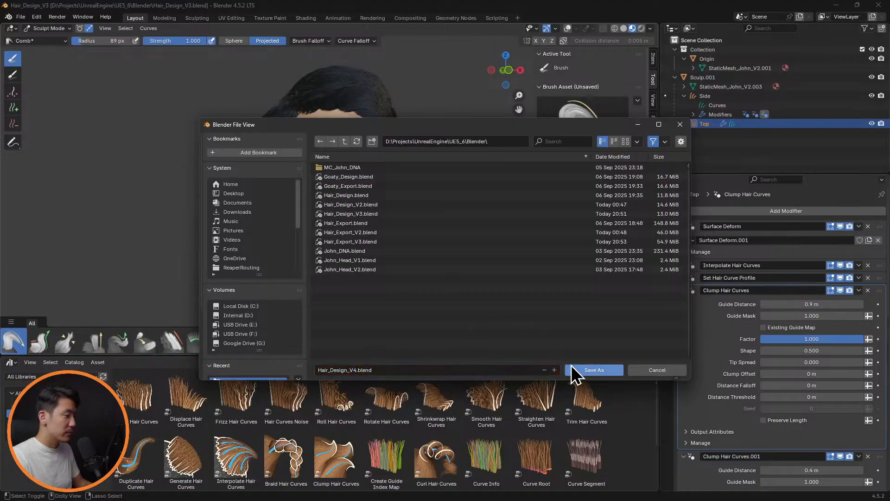
click(595, 370)
Try a density of 50 in the Top hair's Interpolate Hair Curves modifier and restore it to 100
middle_drag(350, 146, 486, 127)
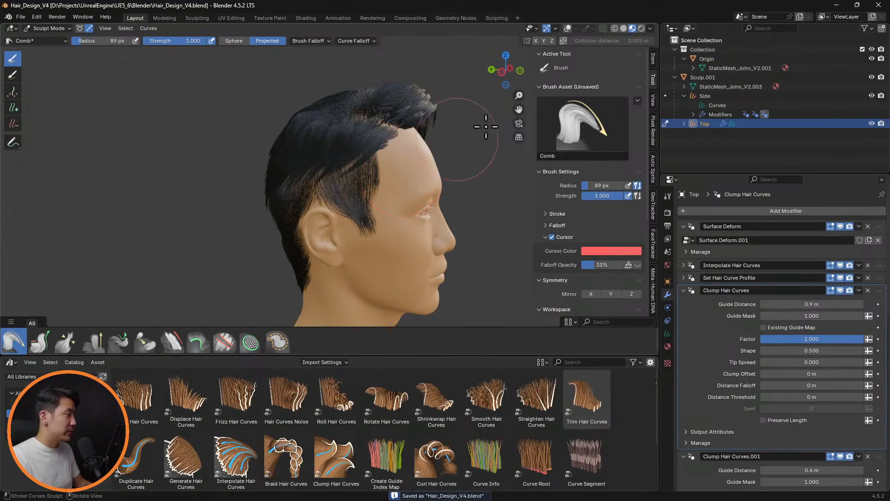
click(725, 98)
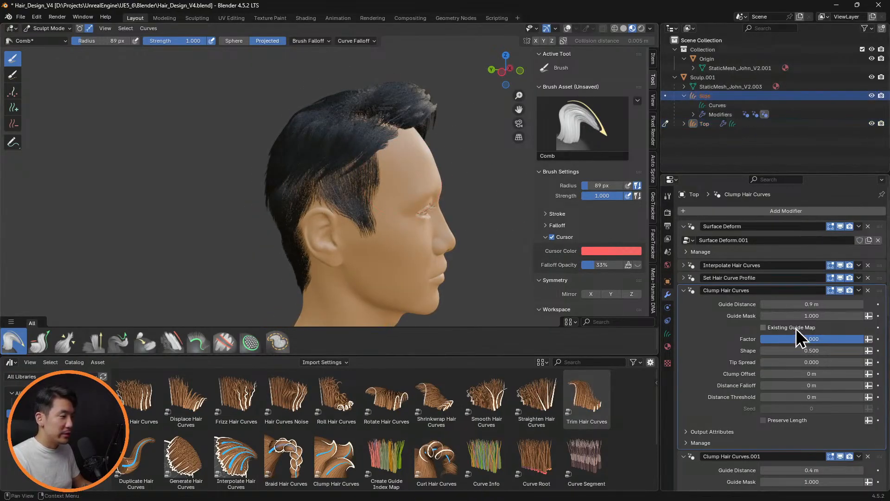
scroll(786, 388, down, 3)
scroll(787, 385, up, 2)
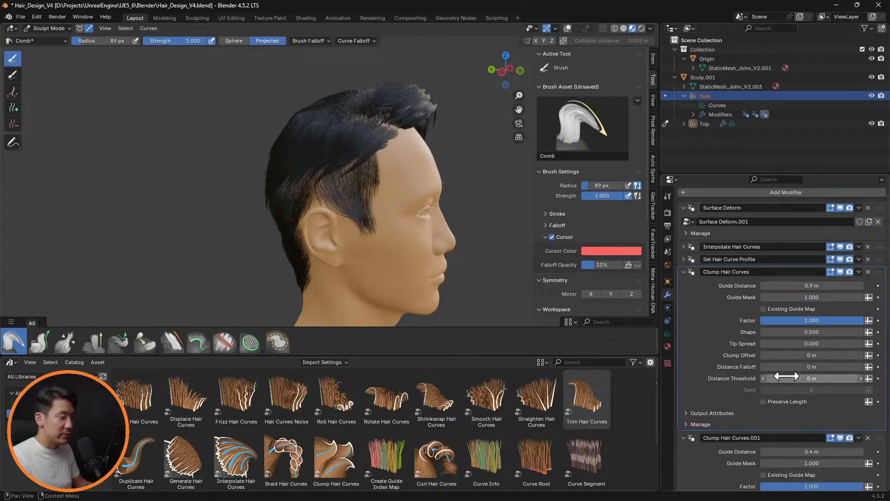
click(684, 247)
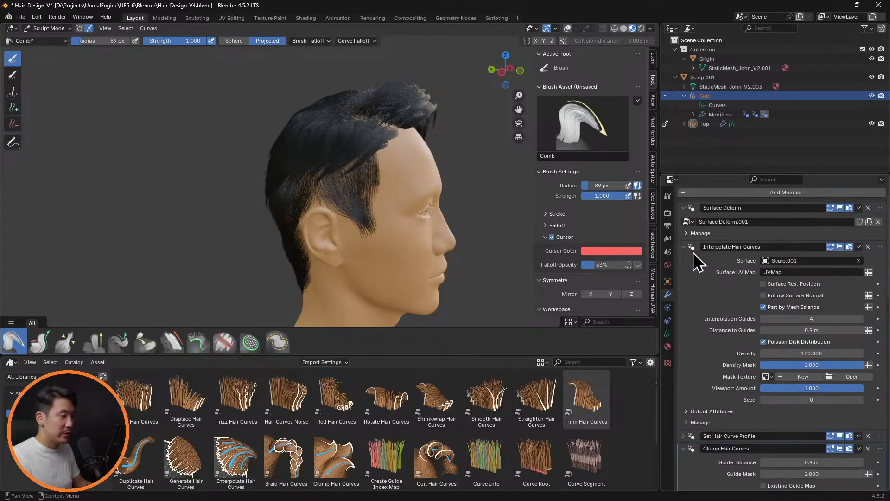
click(826, 354)
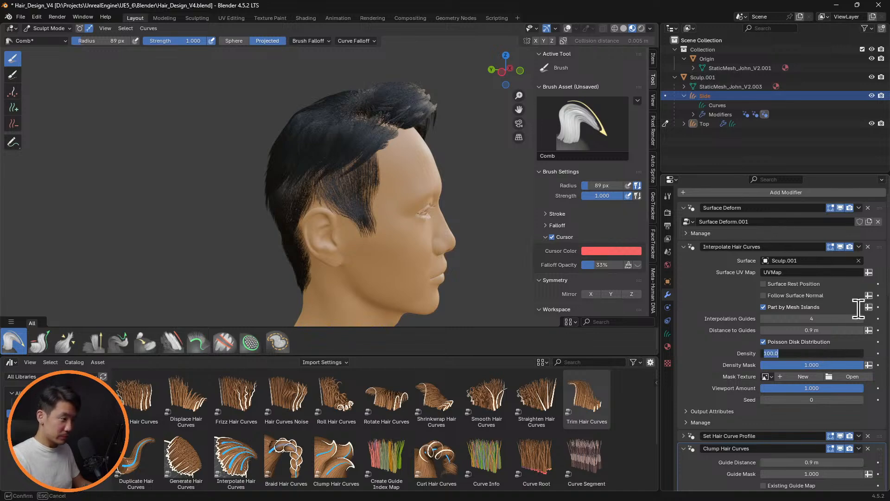
key(Return)
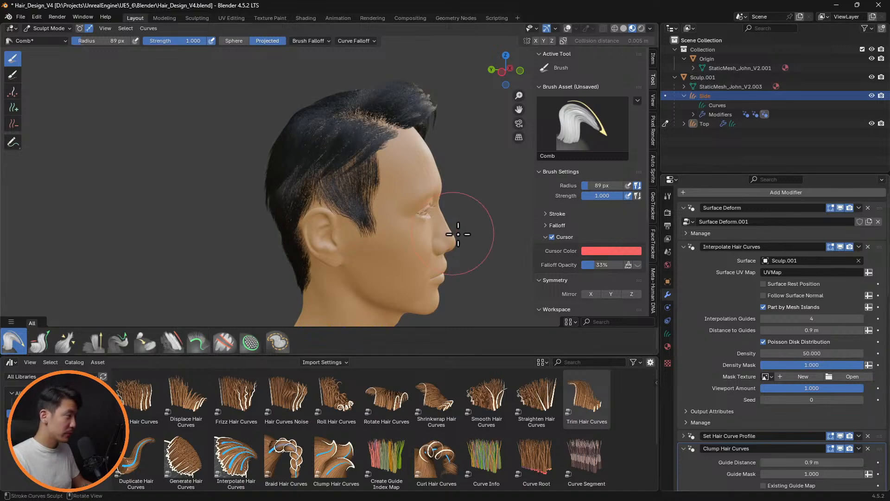
click(820, 354)
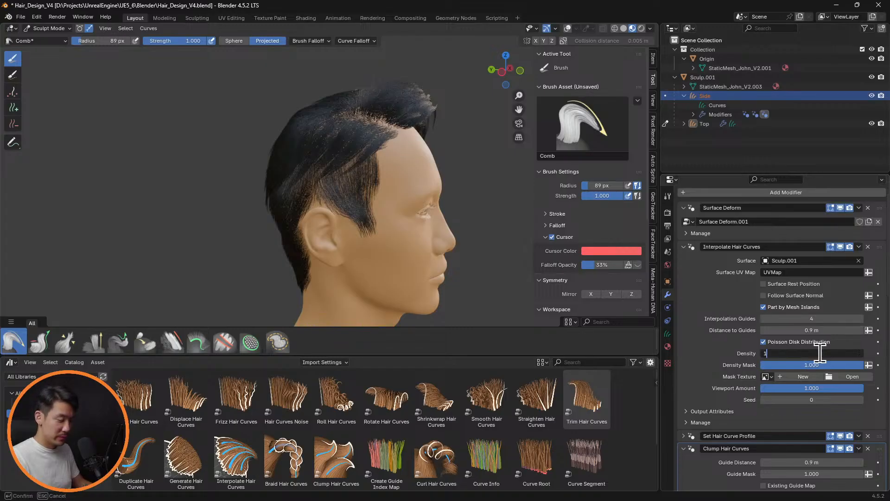
key(Return)
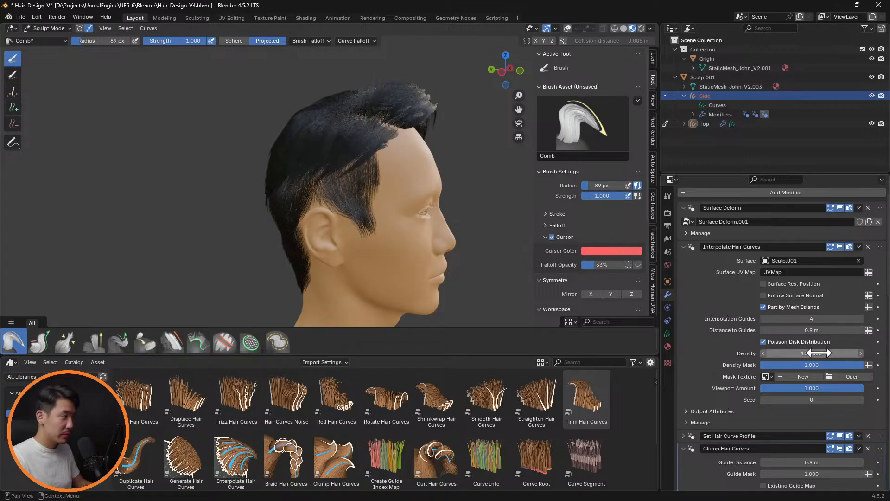
Return to Object Mode and set the Side hair's Interpolate Hair Curves density to 50
click(722, 122)
click(46, 26)
click(47, 36)
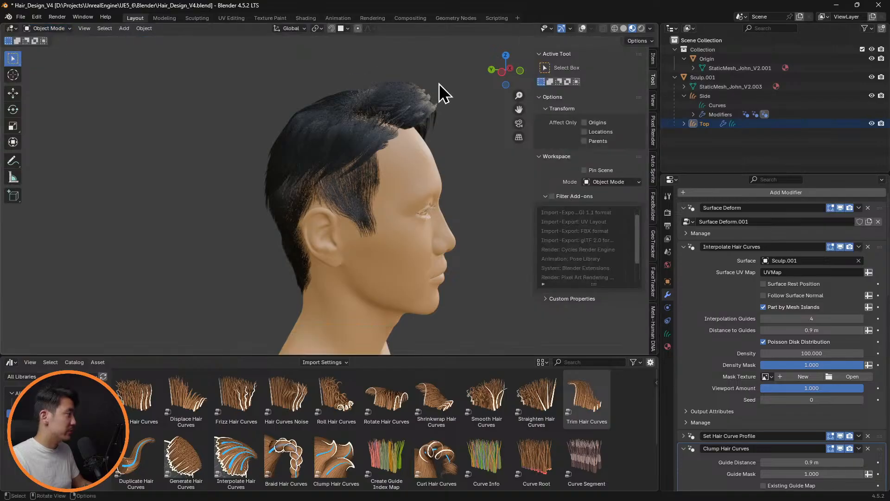
click(704, 97)
click(808, 353)
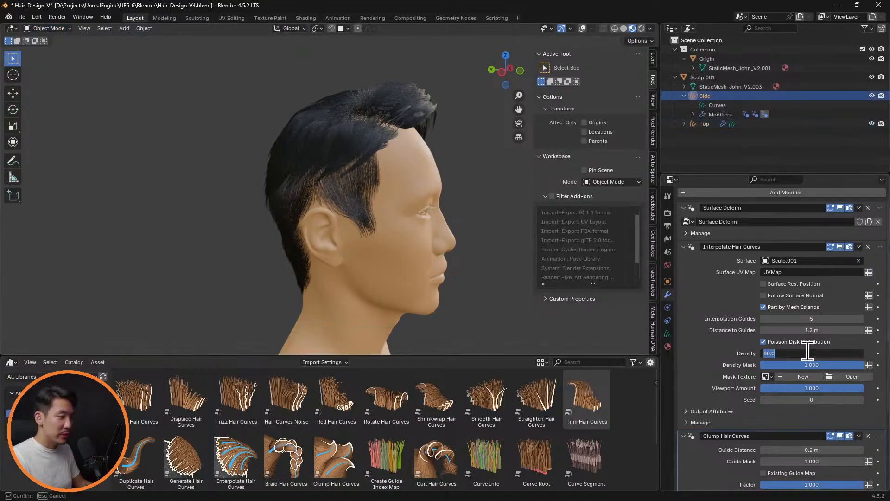
key(Return)
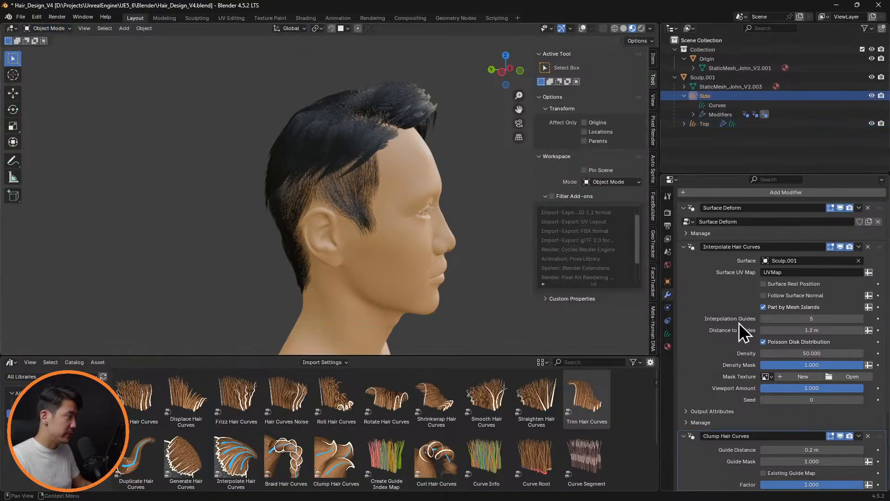
Put the Top hair in Sculpt Mode and show the viewport overlays with its guide curves
middle_drag(446, 222, 382, 191)
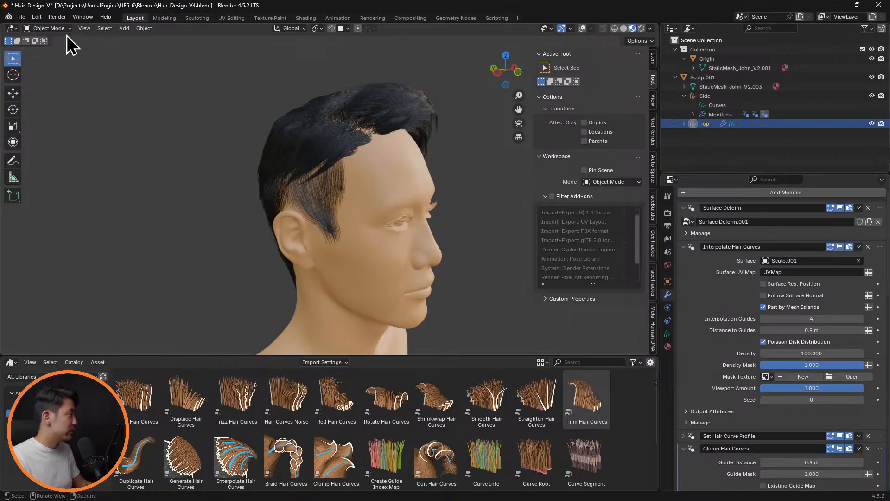
click(49, 28)
click(55, 61)
scroll(362, 195, up, 3)
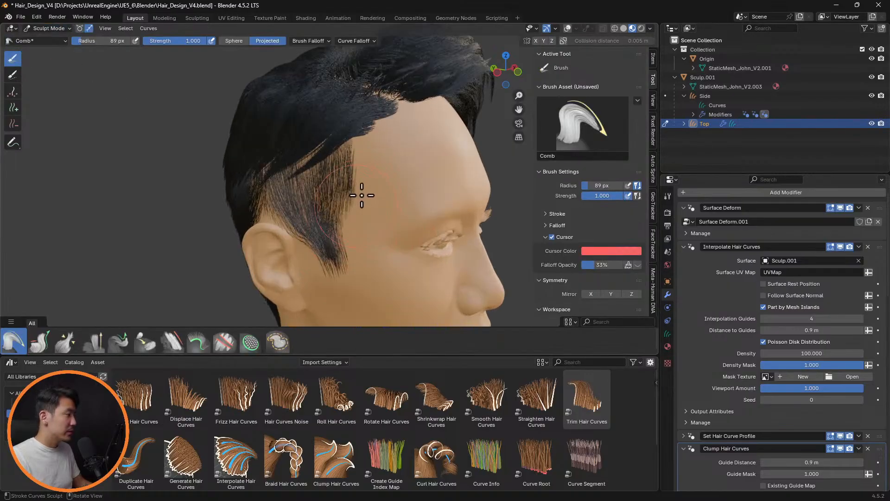
middle_drag(362, 194, 394, 185)
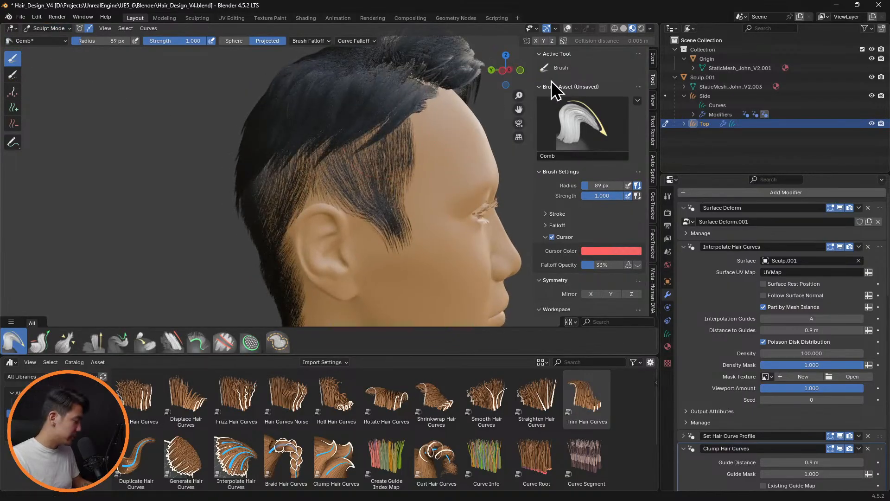
click(568, 28)
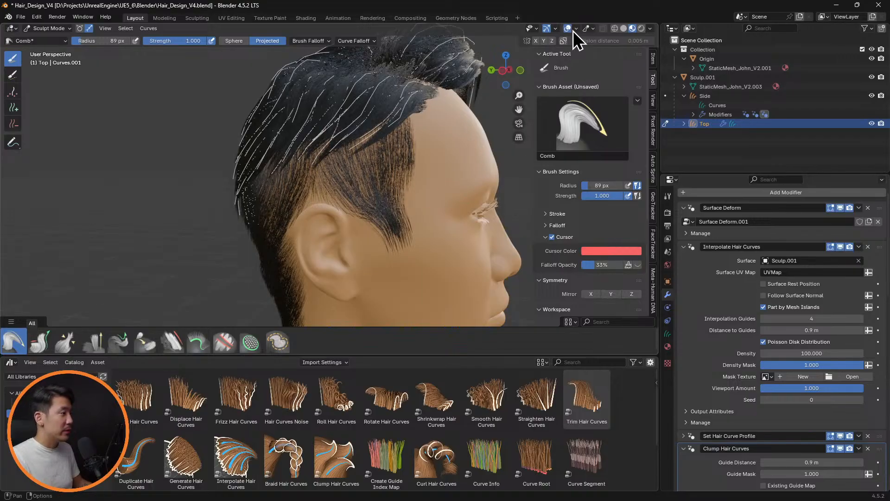
Comb the Top hair's guide curves down around the temples and hairline, reducing the Comb brush radius to 43 px
mouse_move(410, 158)
middle_down()
mouse_move(425, 161)
mouse_move(443, 189)
mouse_move(377, 192)
middle_up()
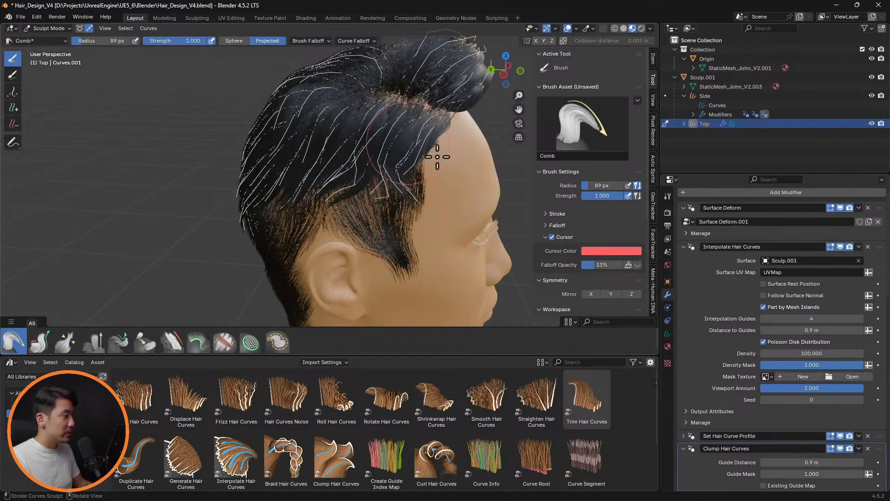
middle_drag(437, 138, 408, 196)
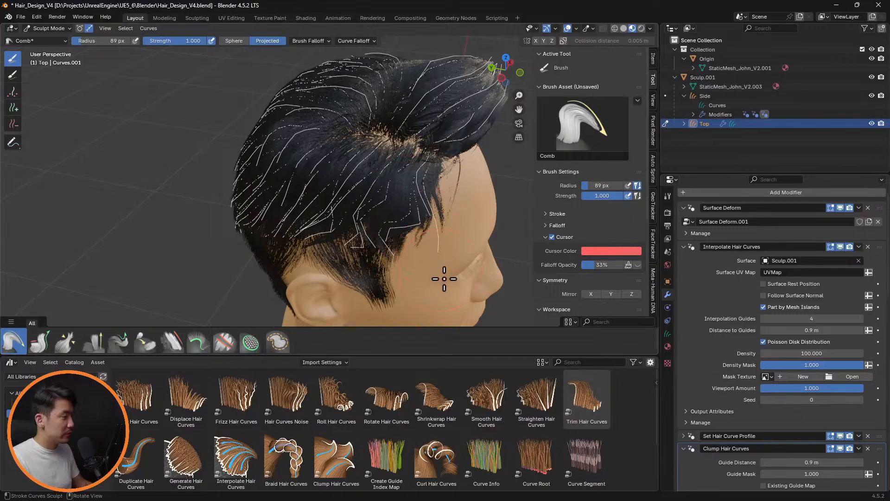
key(f)
click(422, 190)
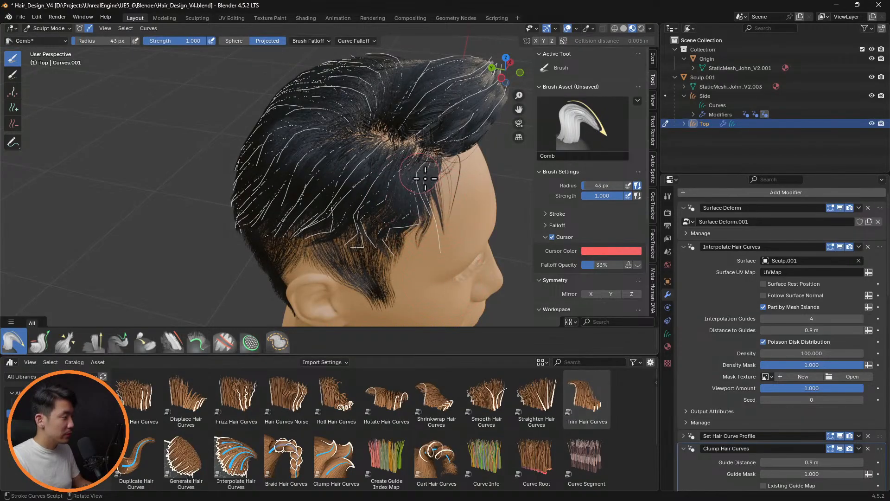
middle_drag(454, 218, 315, 209)
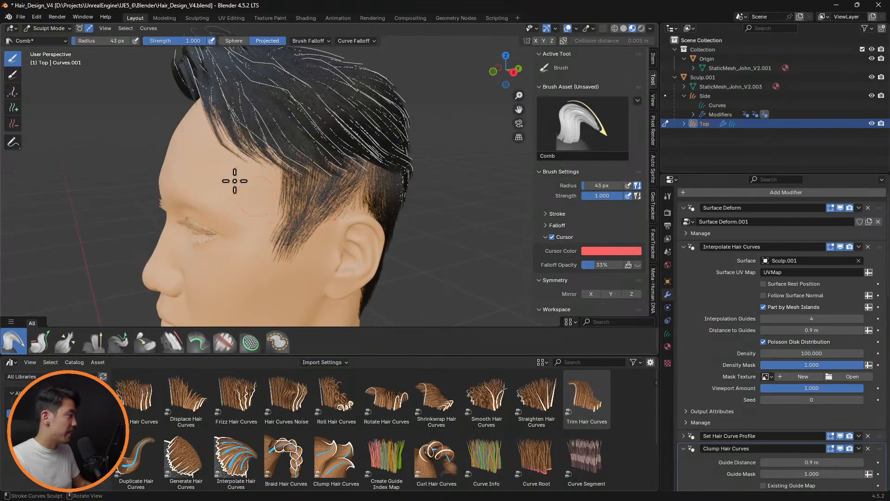
middle_drag(234, 181, 410, 213)
mouse_move(423, 183)
middle_down()
mouse_move(419, 239)
mouse_move(344, 215)
mouse_move(348, 193)
mouse_move(341, 216)
middle_up()
Comb the Top guide curves down over the head's right side and above the ear with brush radii of 73 and 117 px
key(f)
click(346, 216)
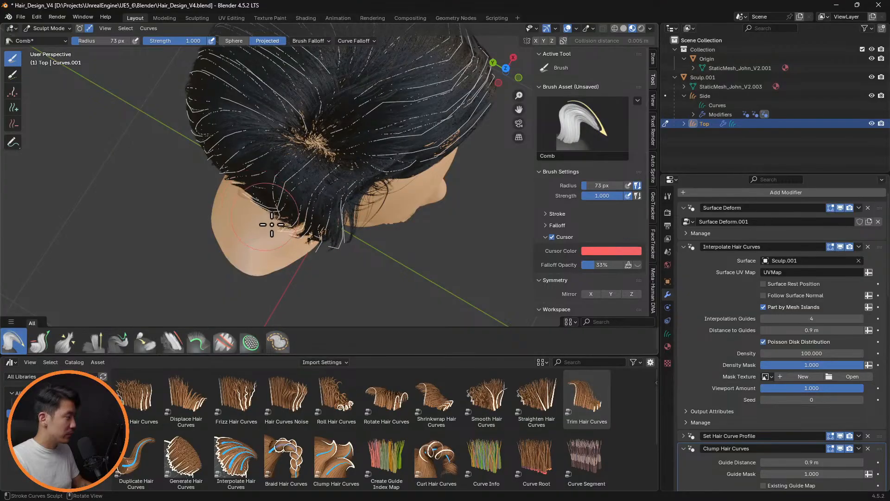
middle_drag(314, 194, 323, 157)
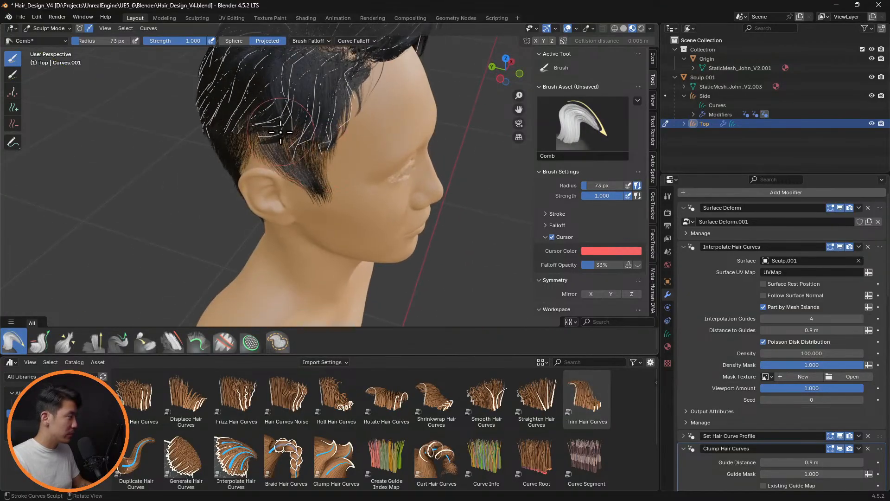
key(f)
click(350, 168)
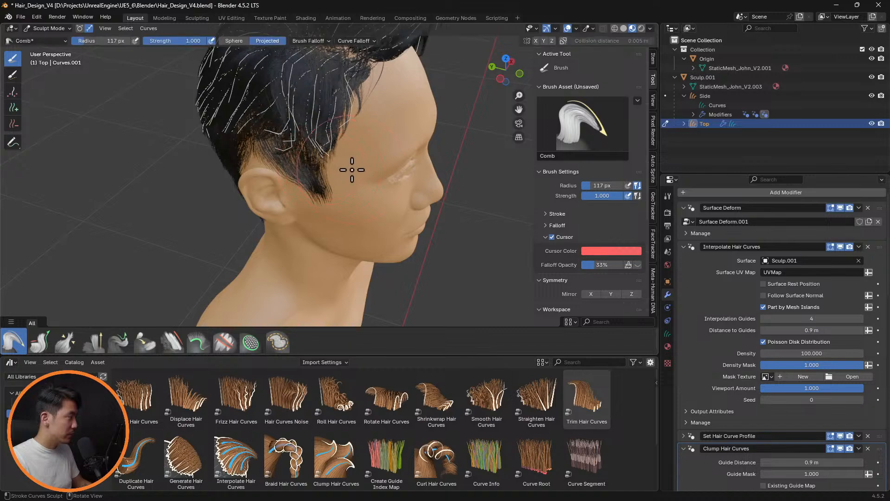
middle_drag(358, 191, 293, 175)
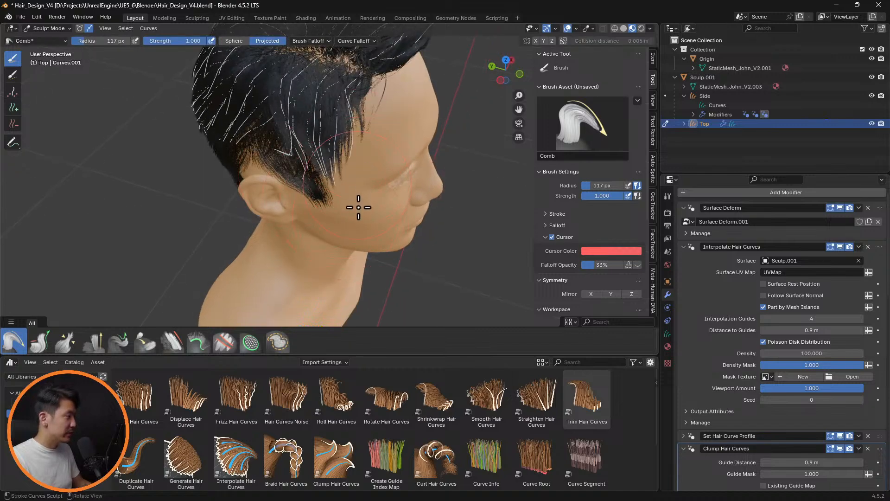
middle_drag(343, 200, 390, 197)
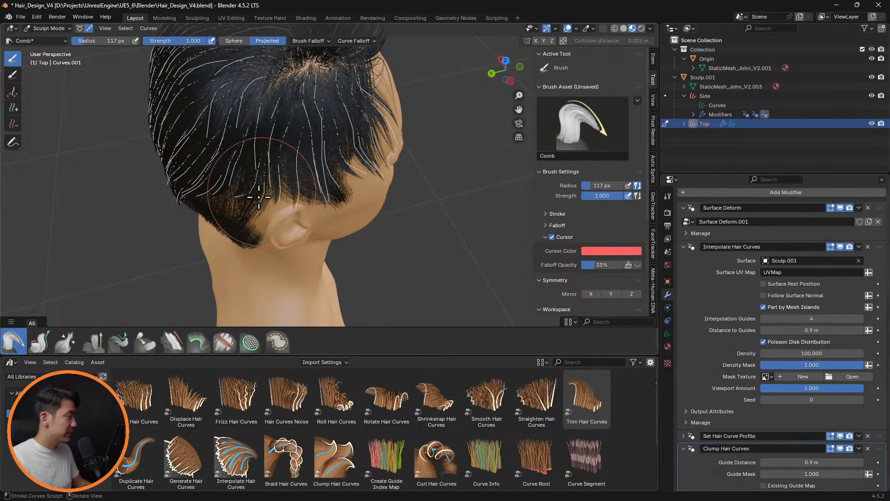
middle_drag(249, 232, 330, 164)
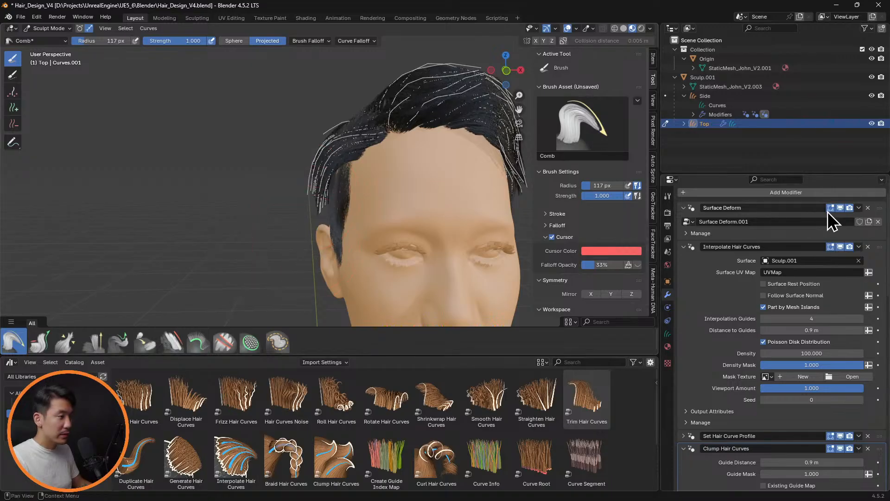
Comb the bare guide curves beside the right temple with Interpolate Hair Curves temporarily hidden in the viewport
click(841, 247)
middle_drag(378, 185, 329, 128)
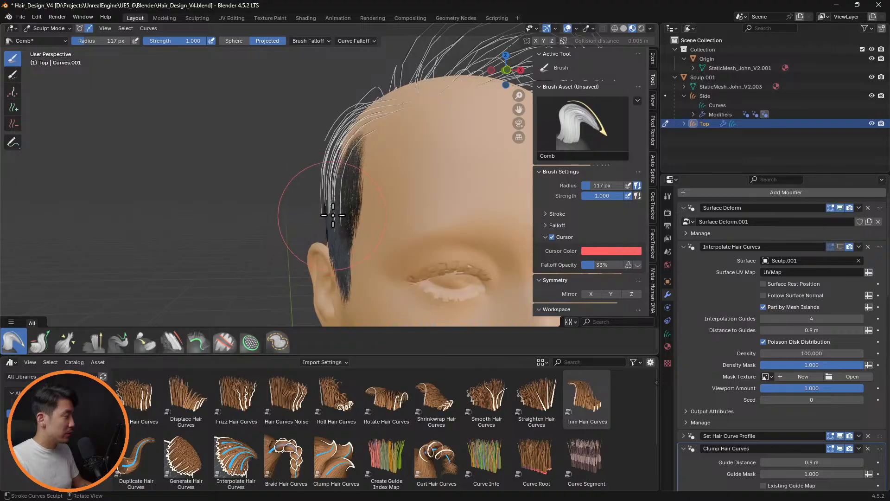
middle_drag(333, 215, 364, 128)
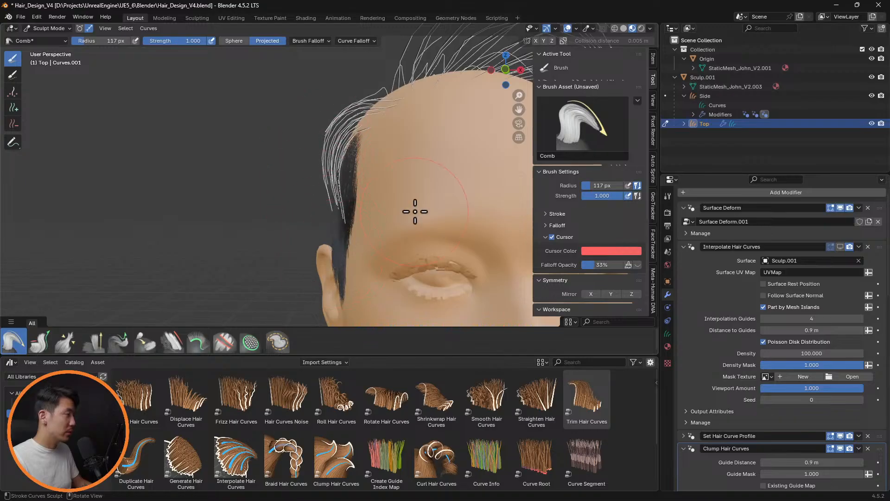
scroll(408, 209, down, 4)
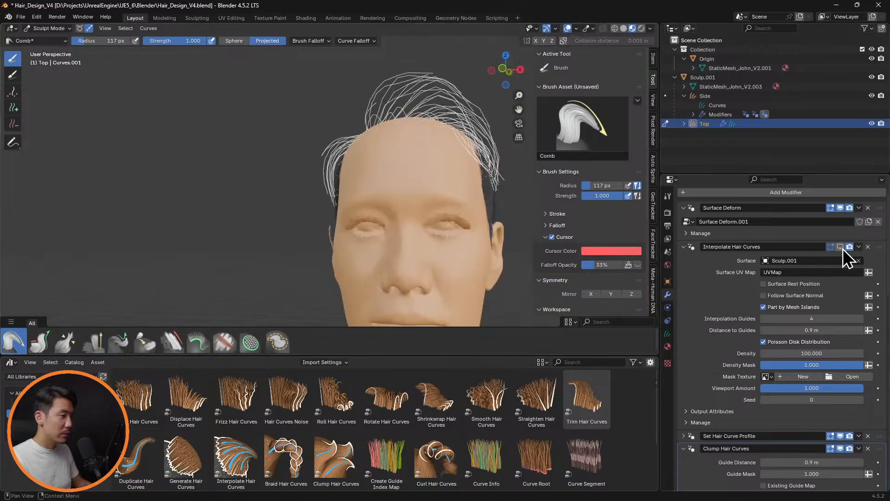
click(841, 247)
Comb the stray Top hair curves at the right temple closer to the head with an 84 px brush radius
mouse_move(352, 176)
middle_down()
mouse_move(464, 167)
mouse_move(307, 140)
middle_up()
scroll(312, 149, up, 5)
key(f)
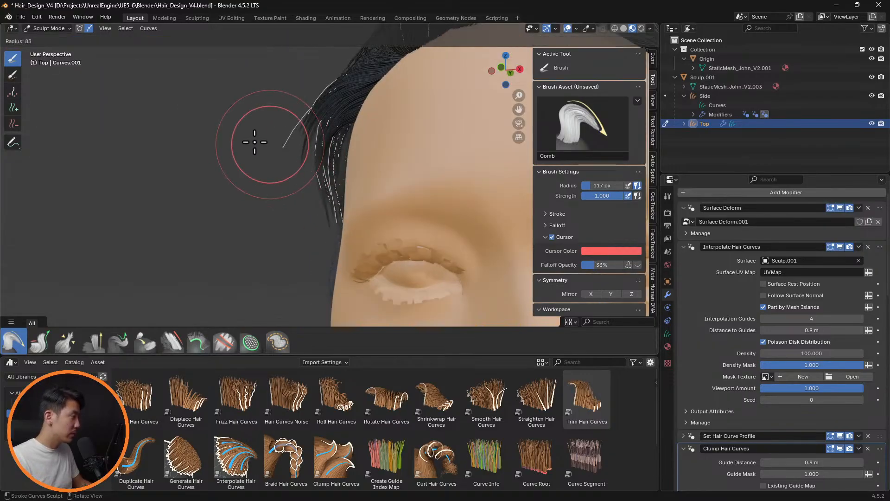
click(254, 142)
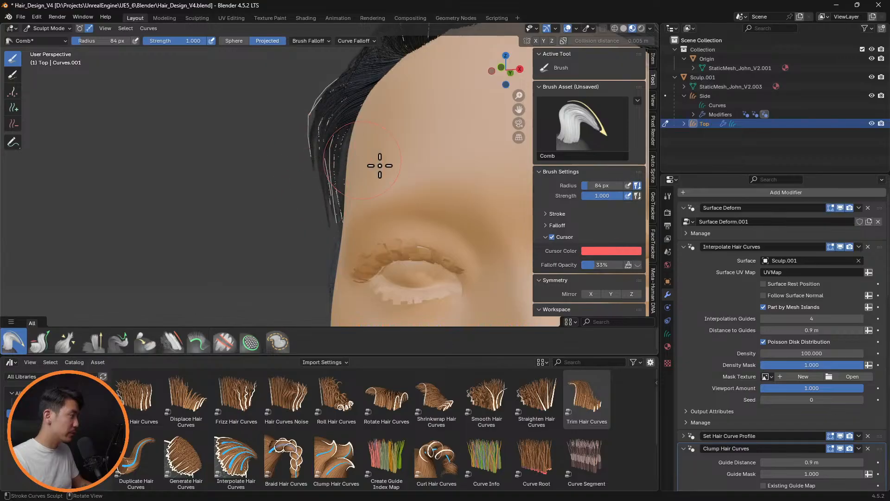
scroll(380, 165, down, 5)
mouse_move(407, 175)
middle_down()
mouse_move(513, 193)
mouse_move(433, 159)
mouse_move(470, 176)
mouse_move(461, 153)
mouse_move(441, 191)
mouse_move(284, 143)
mouse_move(247, 147)
mouse_move(421, 158)
mouse_move(402, 159)
mouse_move(488, 144)
mouse_move(439, 181)
mouse_move(443, 159)
mouse_move(551, 172)
mouse_move(501, 186)
mouse_move(403, 183)
mouse_move(480, 195)
mouse_move(425, 173)
middle_up()
scroll(408, 204, up, 5)
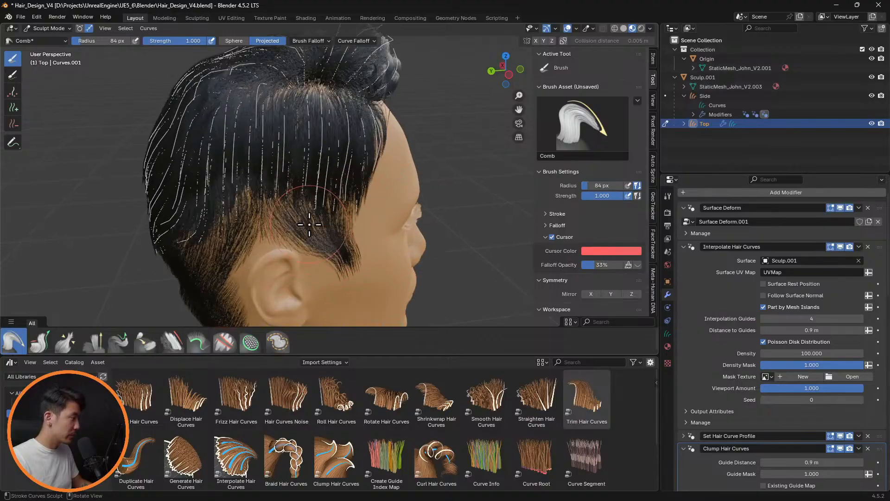
Shorten the Top hair's lower ends above and behind the right ear using the Grow/Shrink brush with an 84 px radius
scroll(309, 224, up, 3)
click(49, 344)
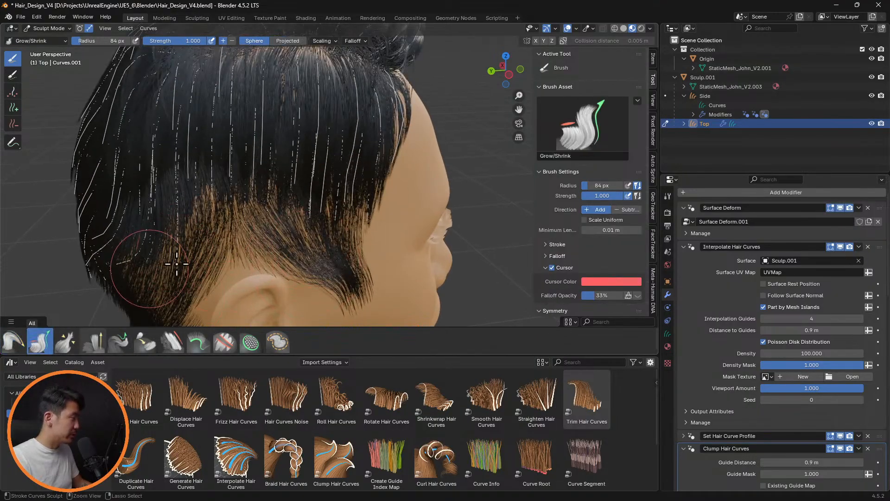
mouse_move(177, 264)
mouse_down()
mouse_move(139, 268)
mouse_move(253, 241)
mouse_up()
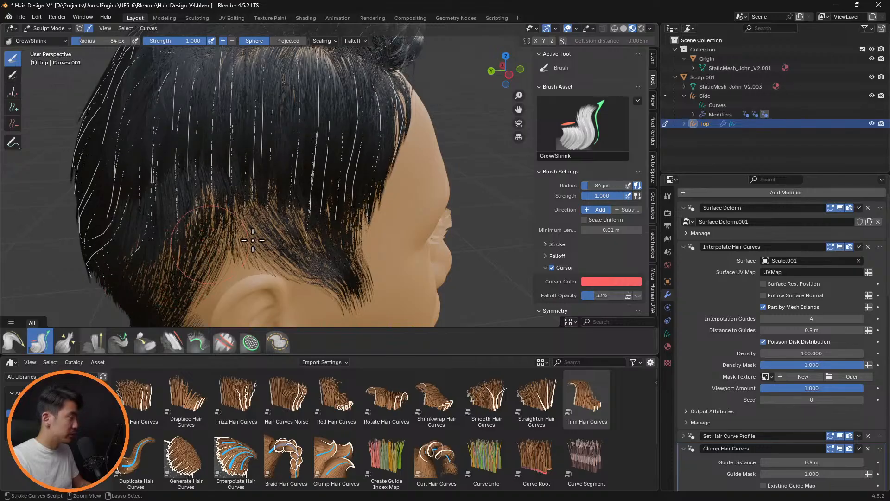
click(840, 247)
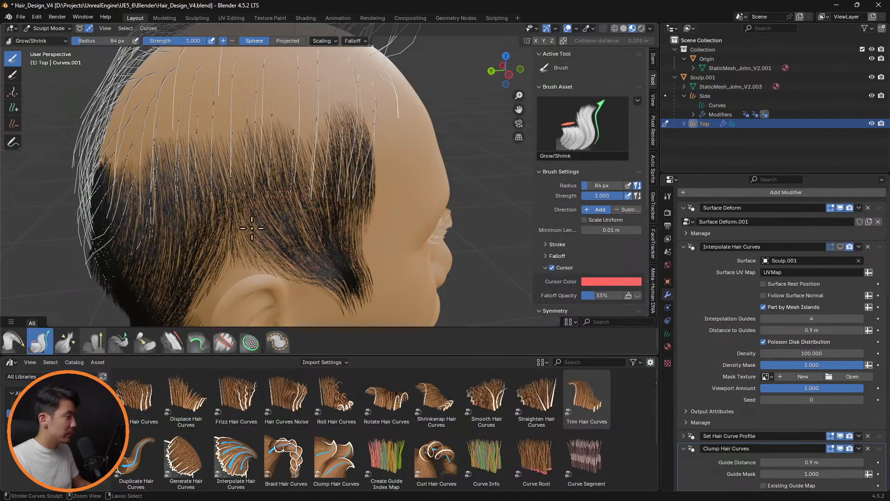
click(840, 247)
Shrink the lower ends of the Top hair across the back of the head to a more even line
middle_drag(440, 211, 380, 199)
middle_drag(288, 242, 318, 246)
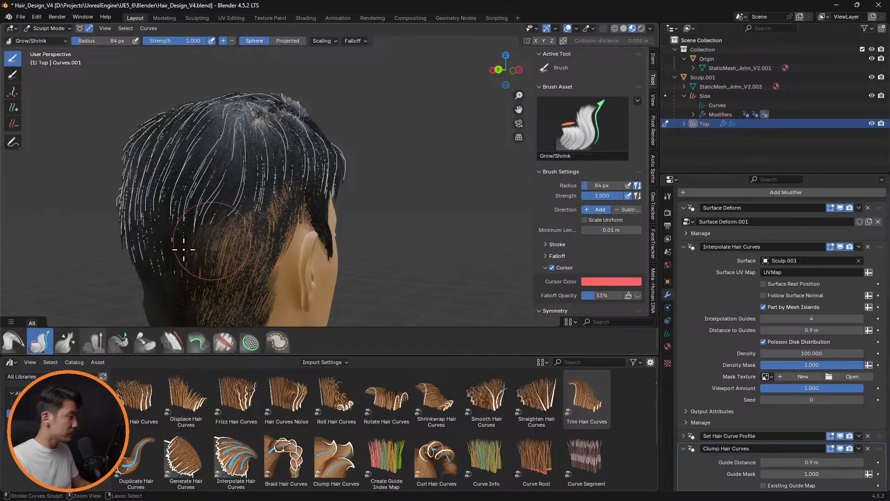
middle_drag(184, 250, 260, 271)
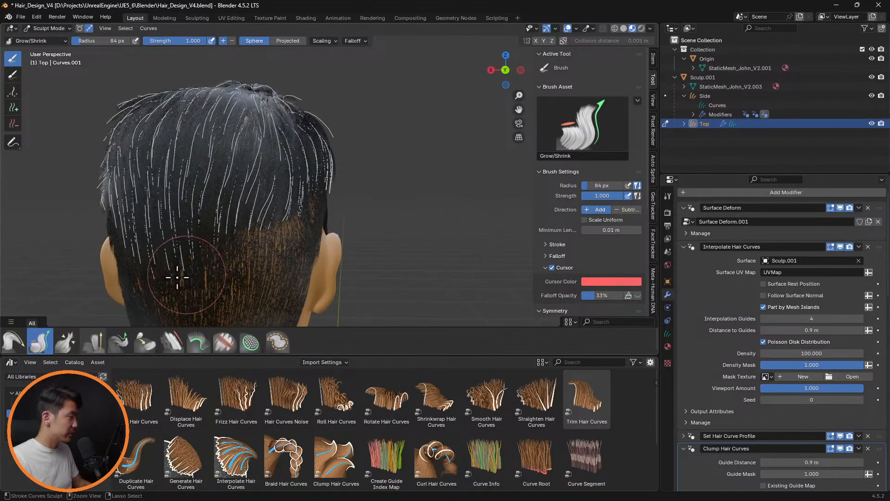
middle_drag(177, 277, 221, 272)
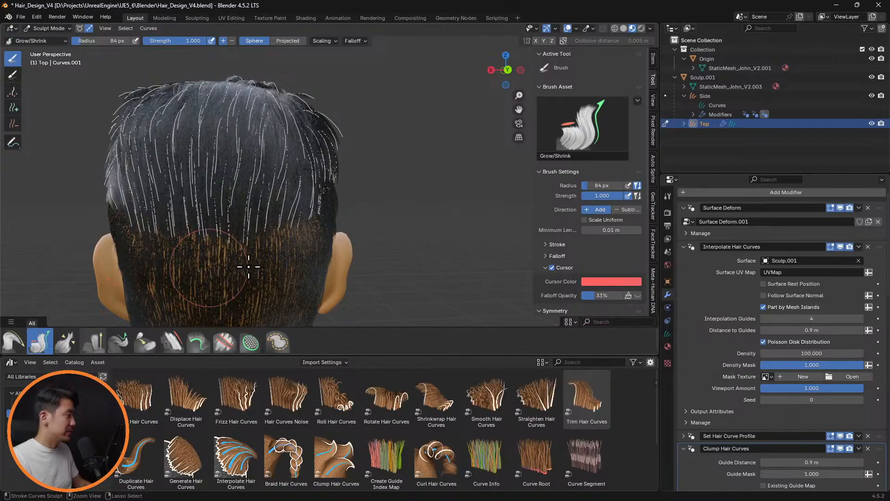
middle_drag(292, 261, 270, 272)
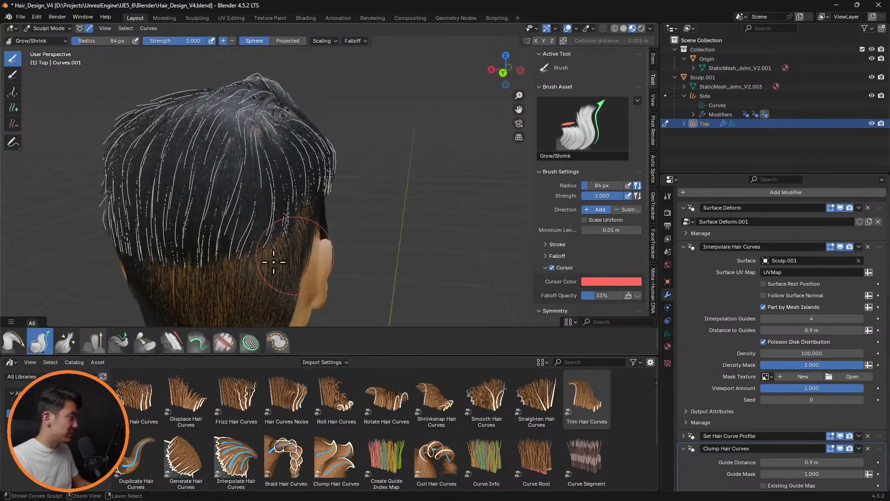
Hide Interpolate Hair Curves in the viewport and shorten the Top guide curves around the back and left side of the head
click(841, 247)
middle_drag(358, 253, 235, 232)
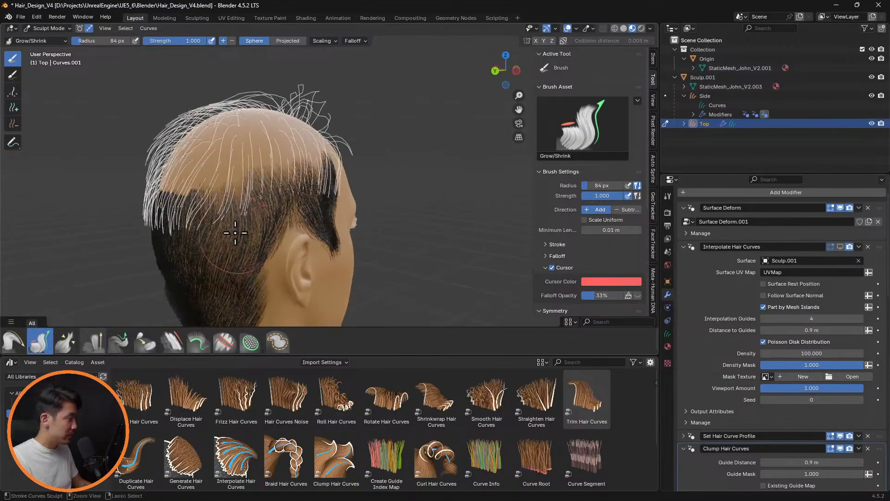
mouse_move(196, 262)
middle_down()
mouse_move(302, 254)
mouse_move(223, 288)
mouse_move(231, 278)
mouse_move(227, 298)
middle_up()
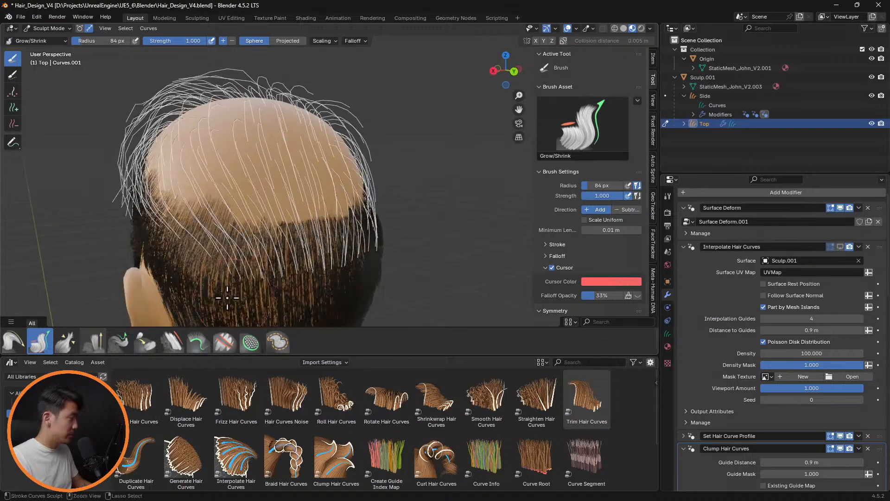
middle_drag(305, 308, 309, 281)
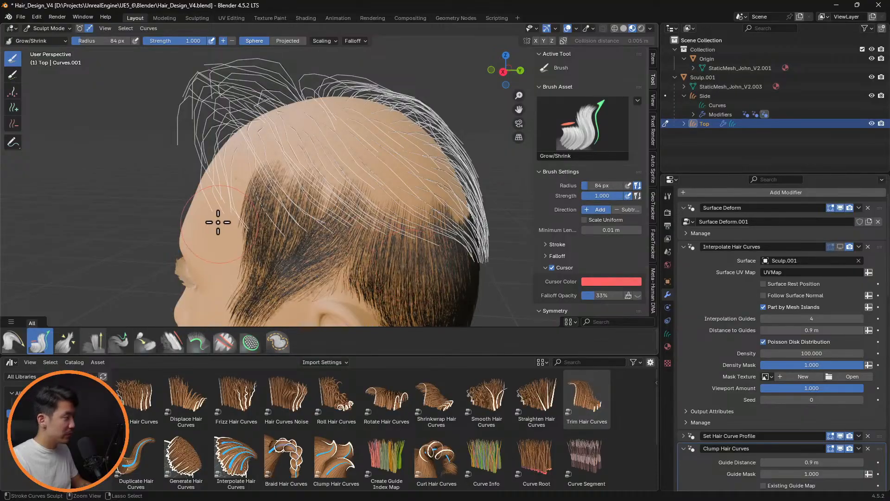
ctrl+drag(218, 222, 350, 237)
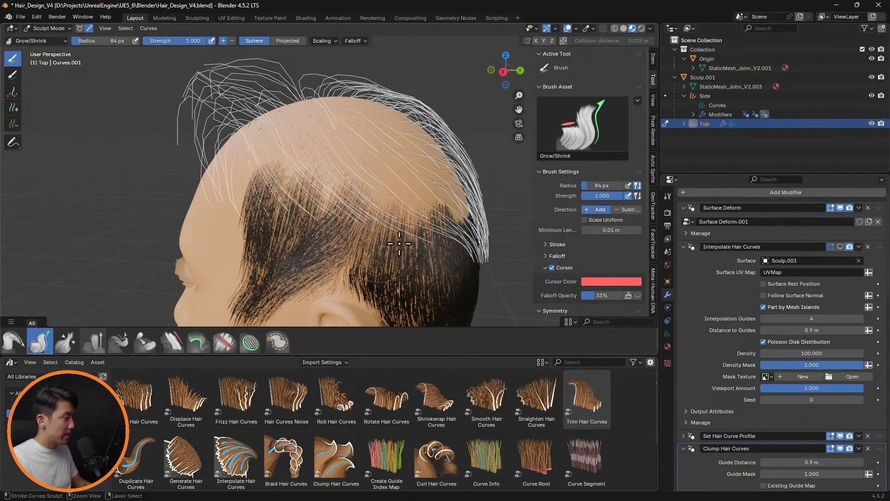
mouse_move(400, 243)
middle_down()
mouse_move(239, 244)
mouse_move(287, 250)
middle_up()
Comb the bare Top guide curves down around the left side and back of the head with a 115 px brush radius
mouse_move(397, 256)
middle_down()
mouse_move(349, 242)
mouse_move(377, 97)
middle_up()
click(19, 344)
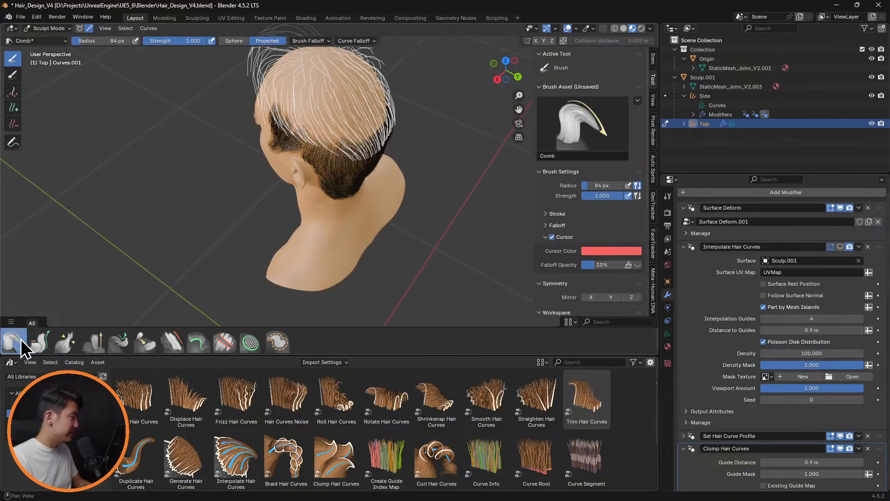
scroll(276, 197, up, 2)
key(f)
click(304, 175)
middle_drag(304, 175, 248, 77)
middle_drag(346, 185, 349, 149)
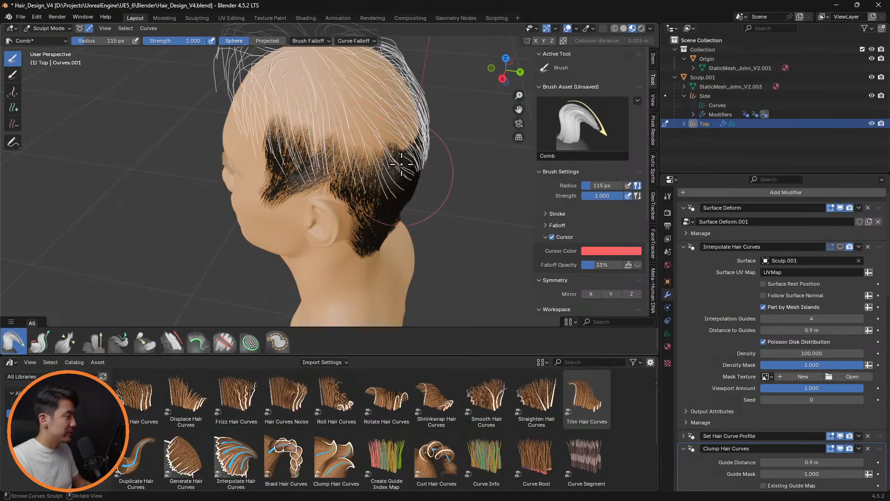
middle_drag(399, 163, 215, 125)
drag(228, 133, 260, 181)
mouse_move(250, 146)
mouse_down()
mouse_move(273, 193)
mouse_move(256, 139)
mouse_move(258, 179)
mouse_move(272, 178)
mouse_up()
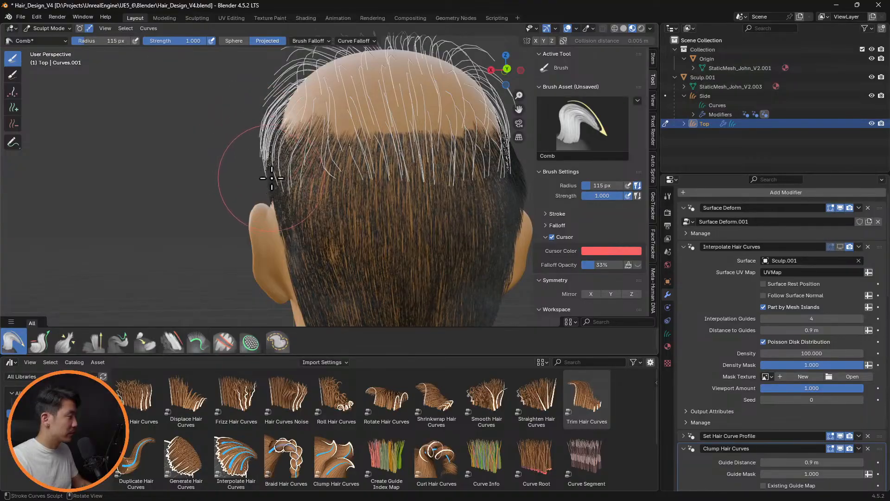
middle_drag(305, 177, 362, 188)
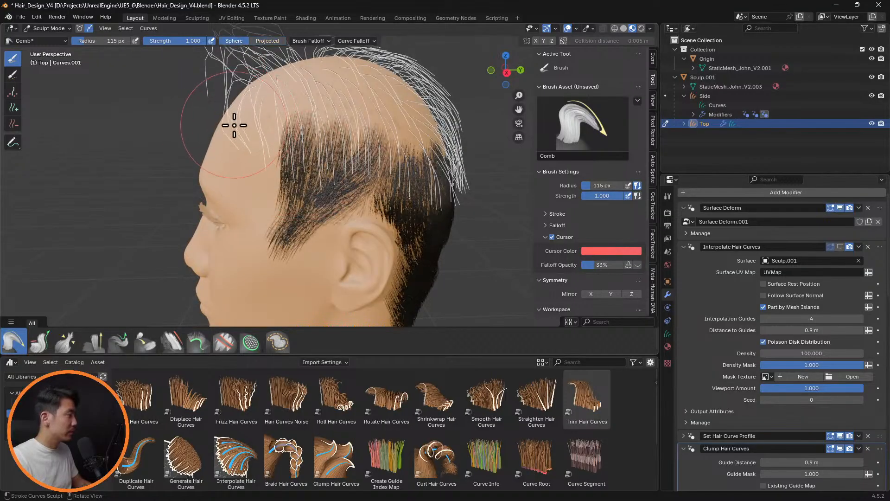
Comb the front Top guide curves forward and down along the hairline near the left temple
mouse_move(231, 79)
mouse_down()
mouse_move(195, 149)
mouse_move(201, 181)
mouse_up()
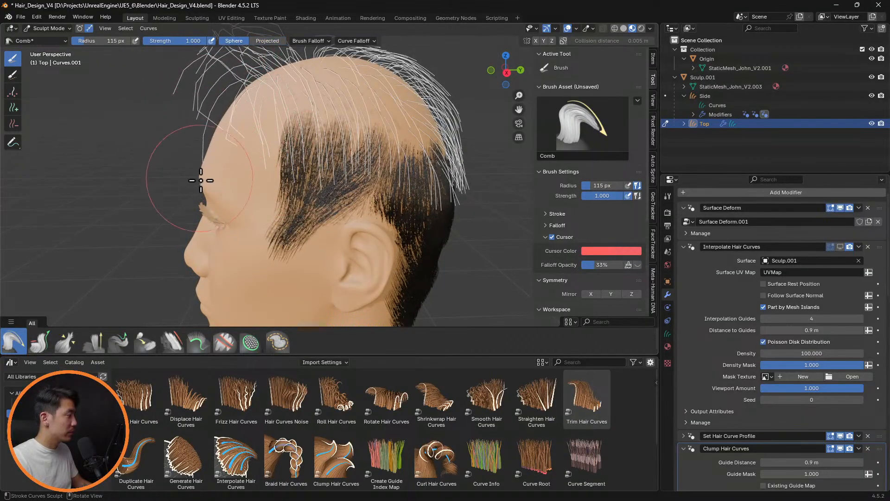
drag(227, 87, 218, 131)
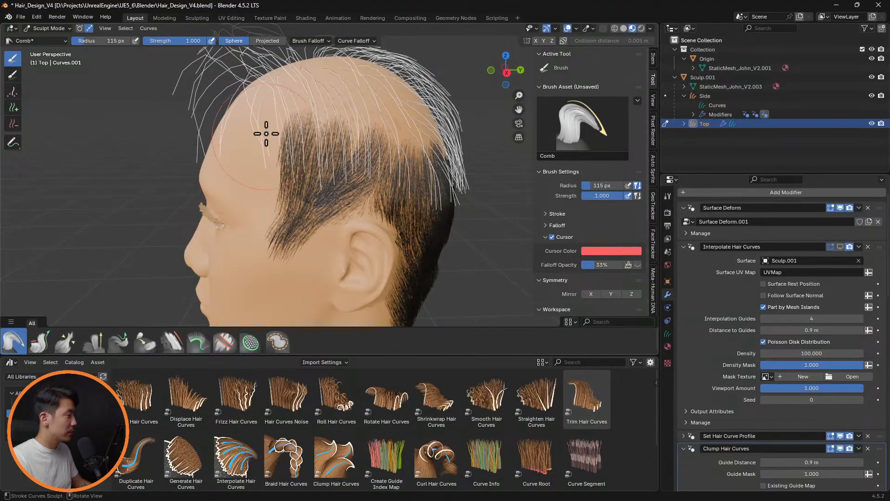
drag(241, 100, 230, 148)
drag(271, 78, 283, 105)
Comb the protruding Top curves at the left temple closer to the head, temporarily showing Interpolate Hair Curves in the viewport
mouse_move(305, 125)
middle_down()
mouse_move(245, 148)
mouse_move(438, 148)
mouse_move(416, 150)
mouse_move(376, 131)
middle_up()
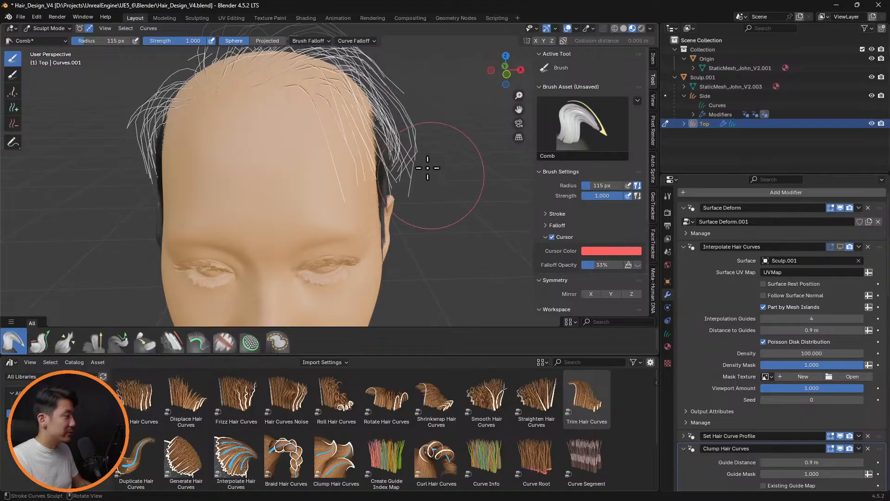
middle_drag(448, 139, 543, 179)
click(841, 246)
middle_drag(324, 160, 450, 170)
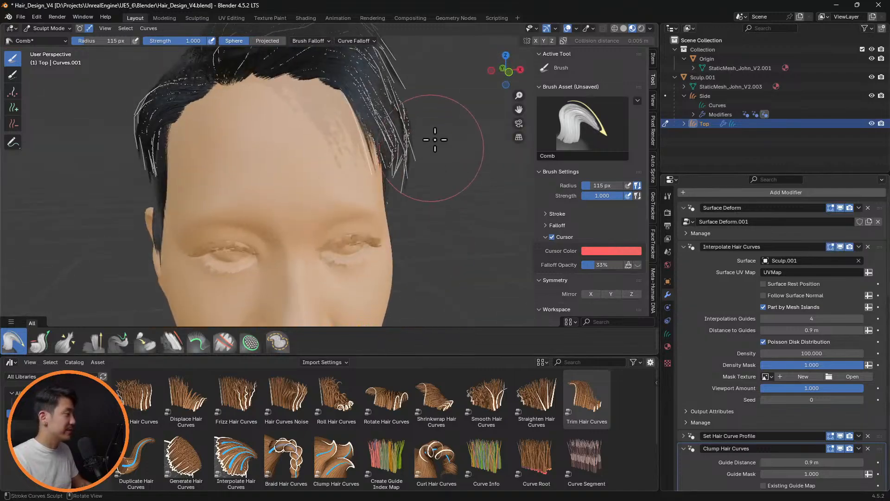
middle_drag(440, 131, 437, 118)
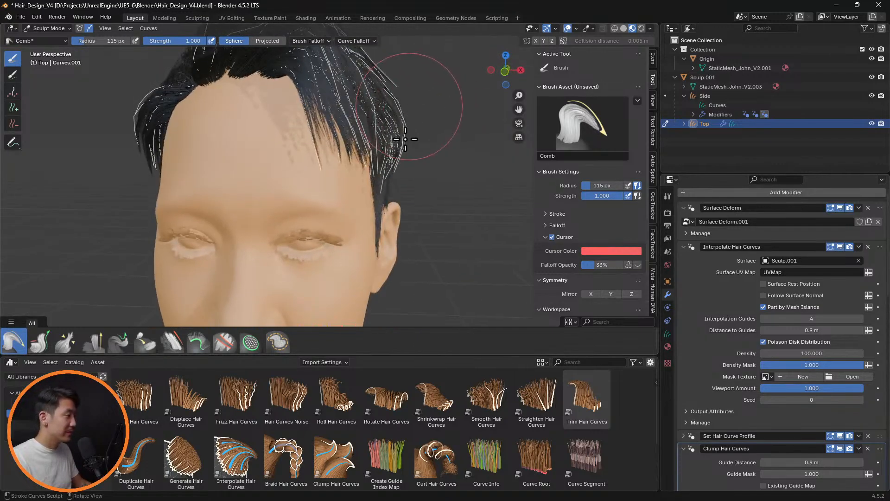
click(841, 247)
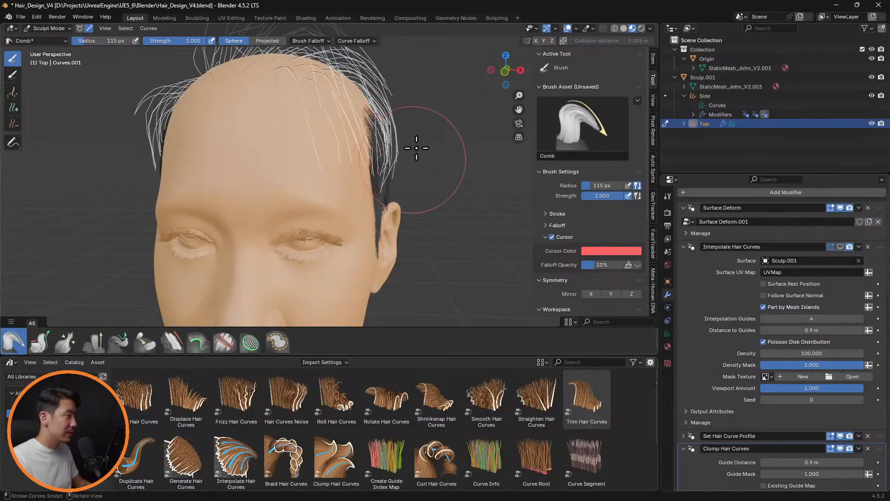
Shorten the Top guide curves behind and above the left ear with the Grow/Shrink brush, reducing its radius to 64 and 42 px
middle_drag(399, 181, 255, 163)
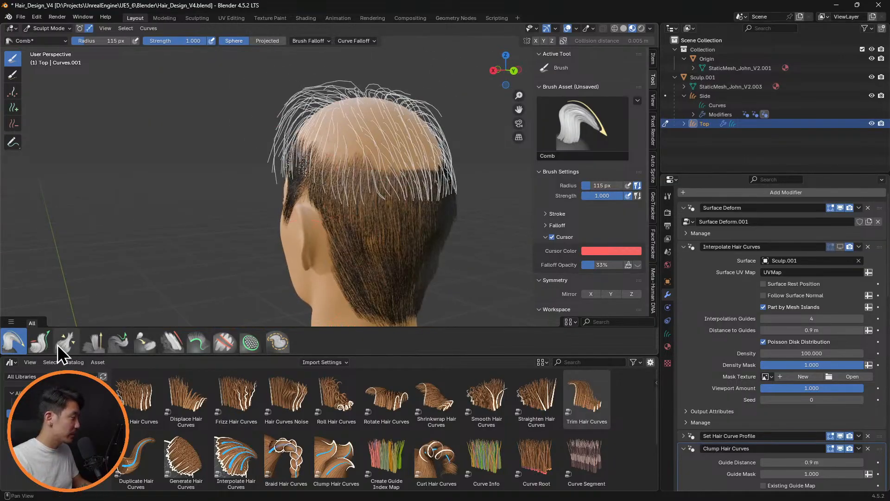
click(42, 343)
drag(346, 242, 337, 241)
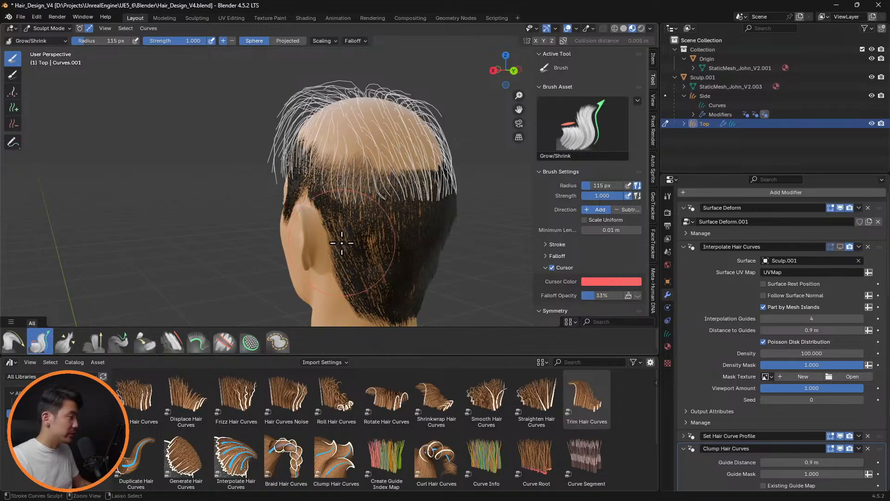
key(f)
click(319, 241)
ctrl+drag(340, 207, 355, 208)
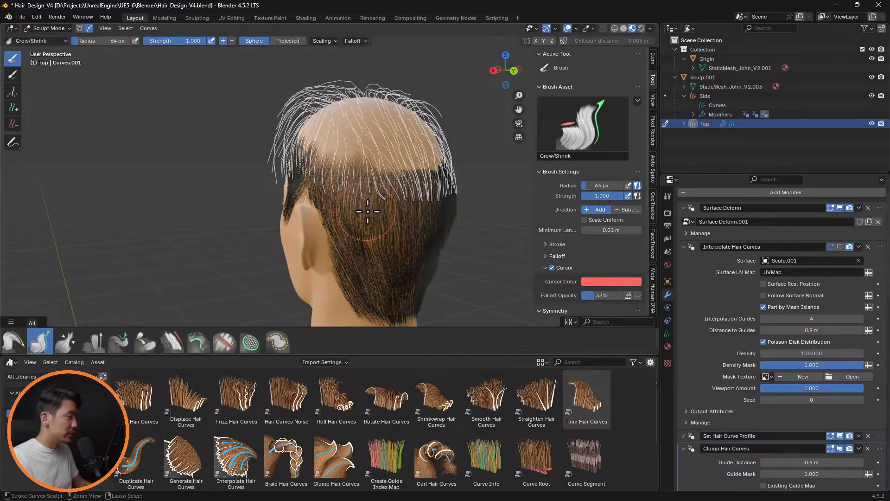
middle_drag(368, 211, 412, 229)
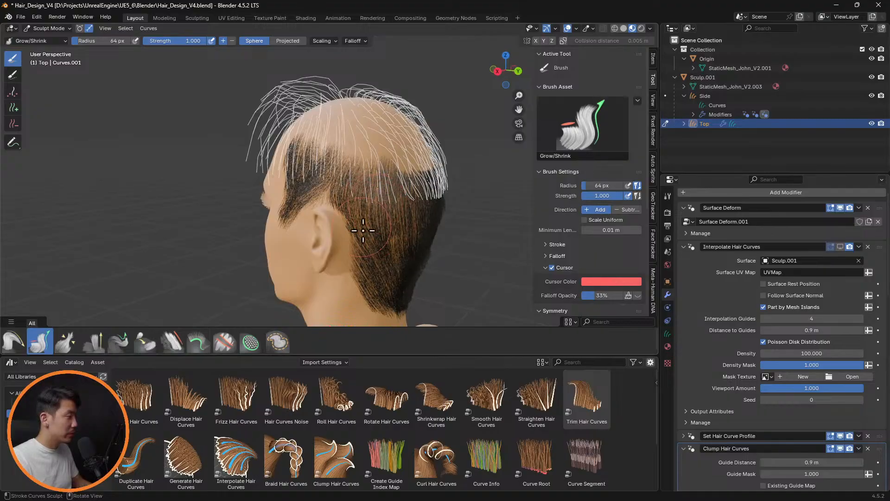
middle_drag(363, 230, 361, 207)
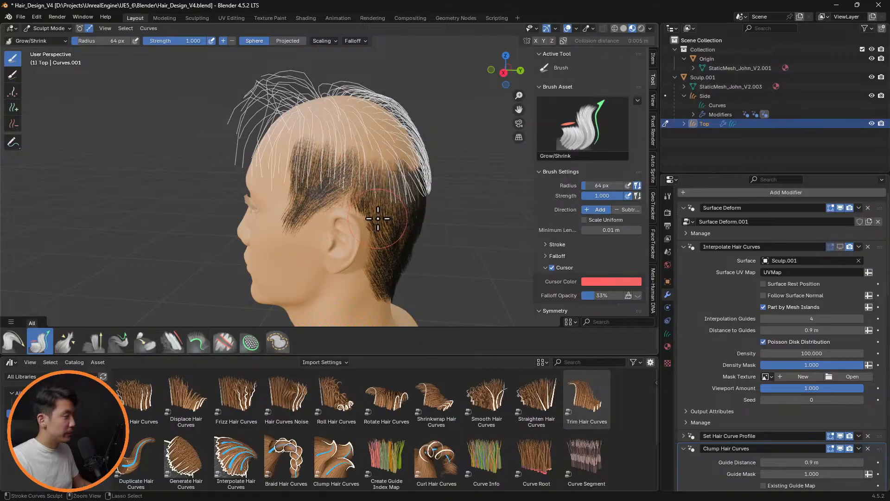
key(f)
click(358, 191)
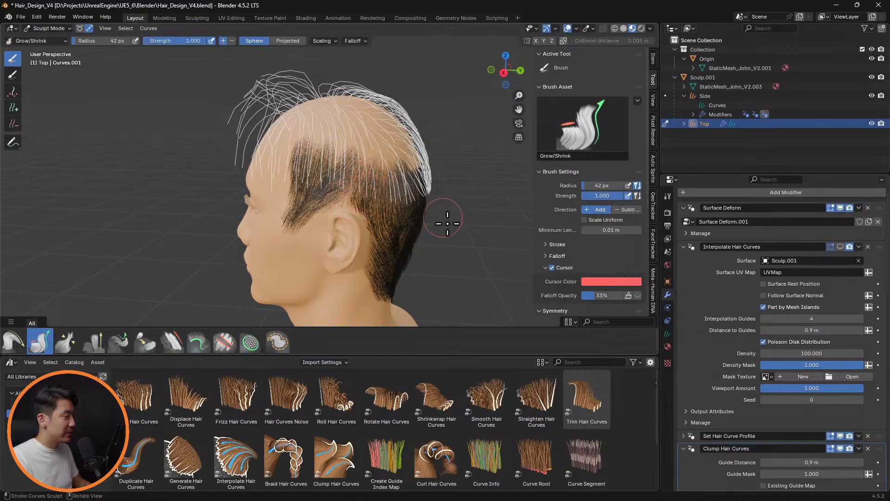
Comb the Top guide curves at the back of the head with a 42 px radius and show Interpolate Hair Curves in the viewport
mouse_move(443, 224)
middle_down()
mouse_move(403, 218)
mouse_move(397, 238)
mouse_move(354, 214)
middle_up()
click(13, 342)
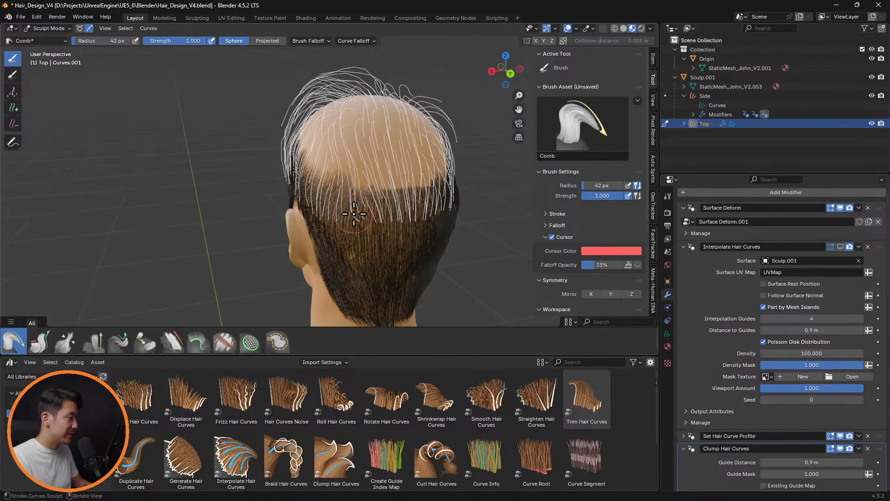
drag(354, 214, 357, 238)
mouse_move(397, 233)
middle_down()
mouse_move(338, 174)
mouse_move(313, 199)
mouse_move(438, 205)
mouse_move(431, 212)
mouse_move(478, 189)
mouse_move(354, 228)
mouse_move(464, 179)
mouse_move(455, 201)
mouse_move(472, 197)
mouse_move(477, 183)
mouse_move(450, 195)
mouse_move(482, 279)
mouse_move(404, 235)
mouse_move(292, 195)
mouse_move(248, 186)
mouse_move(241, 215)
mouse_move(423, 177)
mouse_move(423, 243)
middle_up()
click(841, 247)
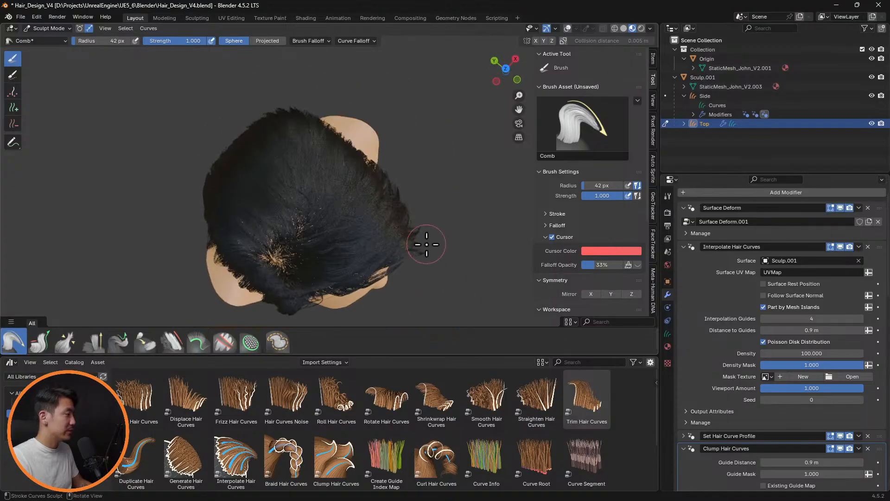
Hide Interpolate Hair Curves and comb the front Top guide curves forward and down toward the left temple with a 141 px brush radius
click(840, 246)
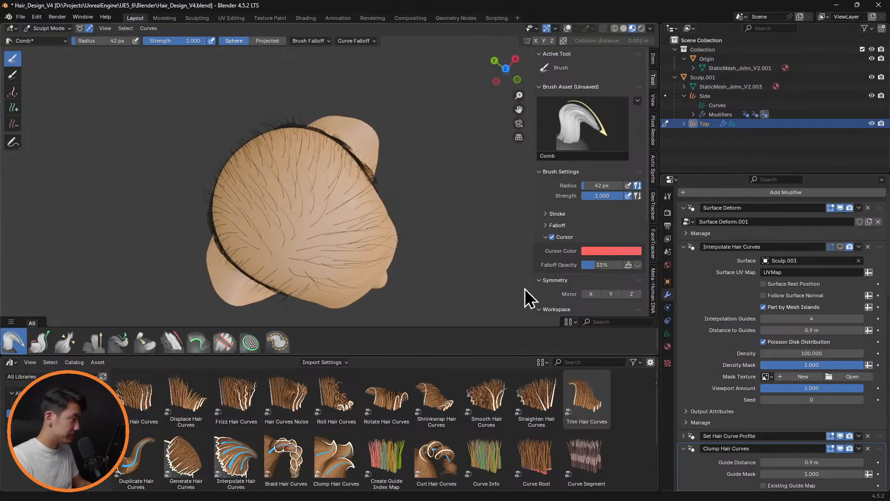
mouse_move(525, 288)
middle_down()
mouse_move(412, 249)
mouse_move(420, 265)
mouse_move(417, 207)
mouse_move(412, 224)
middle_up()
key(f)
click(451, 235)
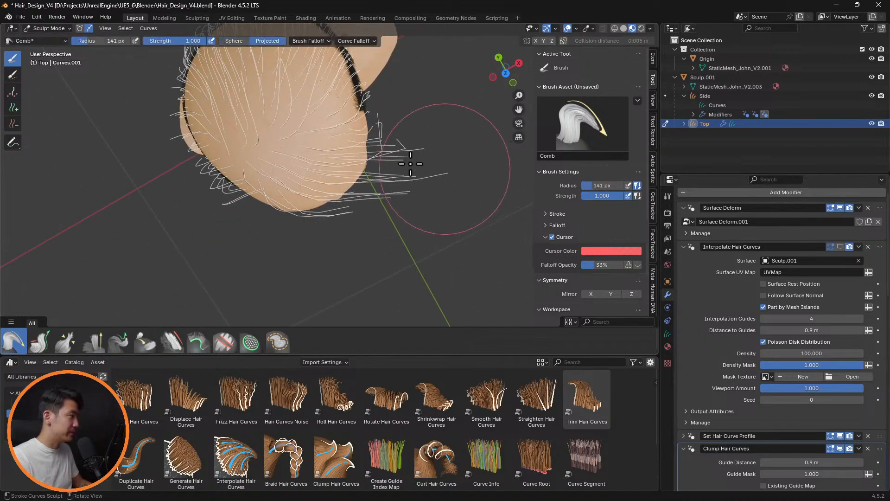
mouse_move(411, 164)
mouse_down()
mouse_move(448, 144)
mouse_move(471, 149)
mouse_up()
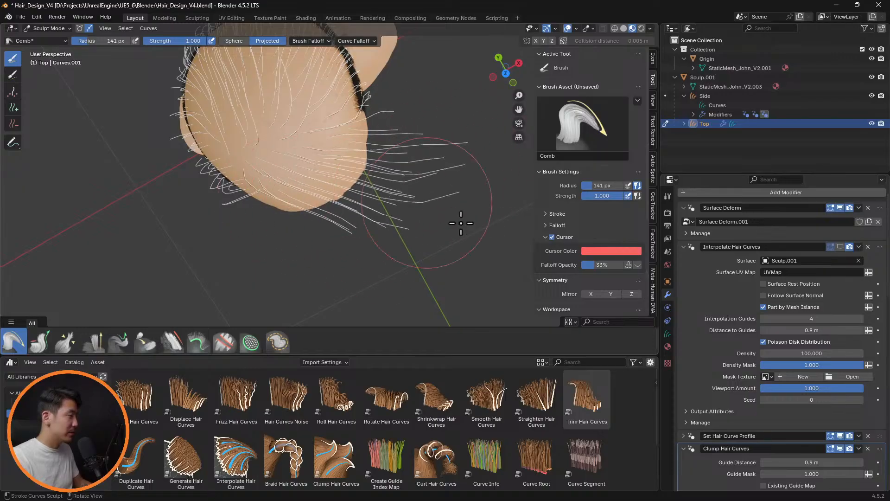
mouse_move(461, 223)
mouse_down()
mouse_move(467, 193)
mouse_move(470, 204)
mouse_move(445, 216)
mouse_up()
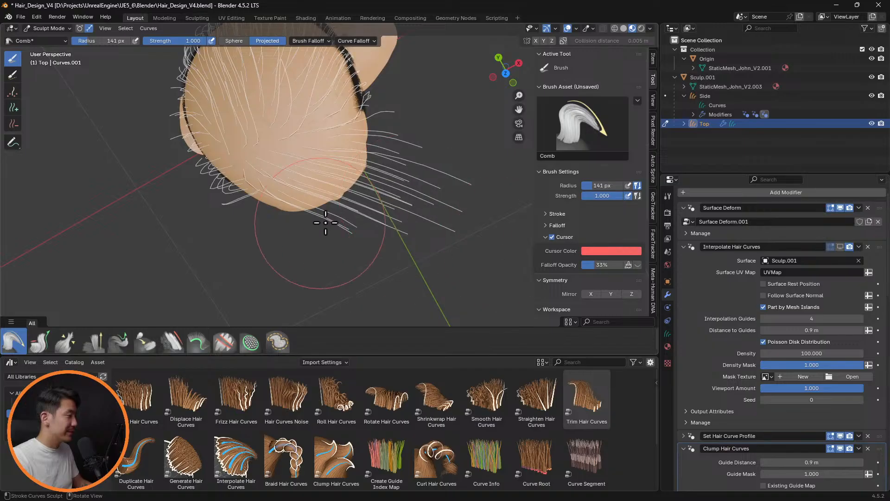
middle_drag(388, 216, 496, 248)
drag(348, 193, 345, 296)
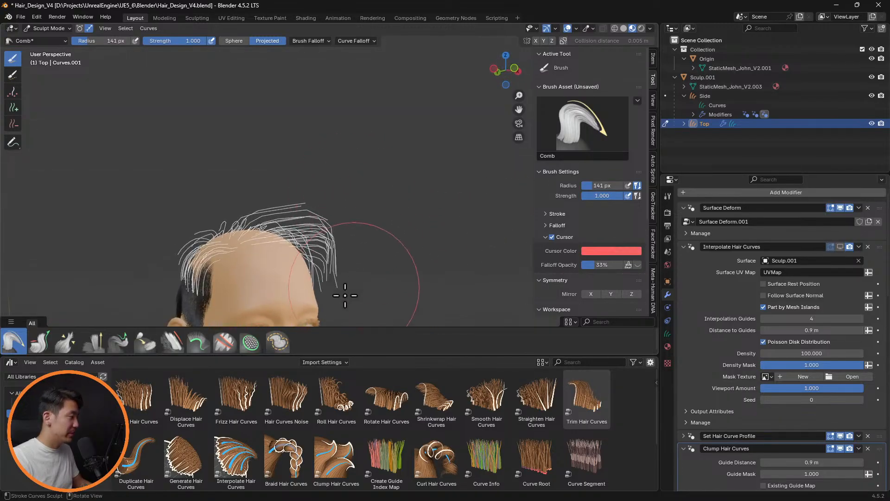
drag(296, 186, 340, 238)
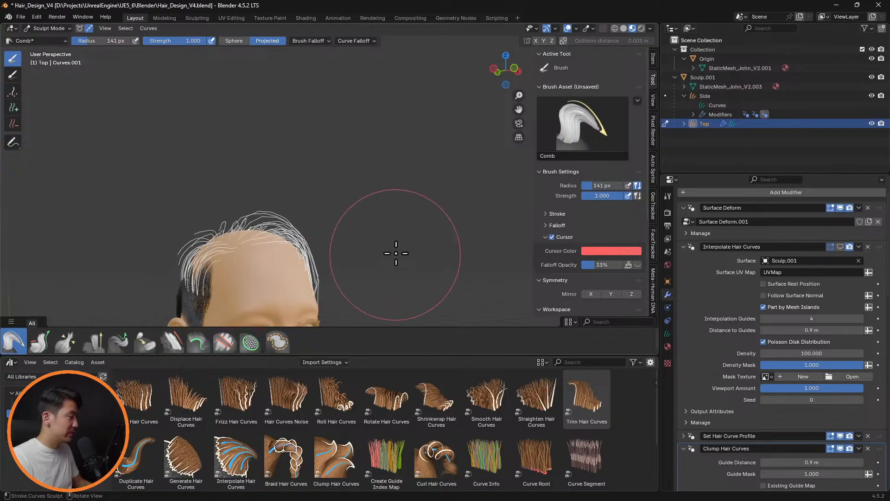
Comb and smooth the front Top guide curves near the left temple, using the Smooth brush, and show Interpolate Hair Curves in the viewport
mouse_move(396, 252)
middle_down()
mouse_move(288, 252)
mouse_move(346, 272)
mouse_move(490, 208)
mouse_move(421, 213)
mouse_move(455, 213)
mouse_move(391, 179)
mouse_move(404, 145)
mouse_move(274, 219)
middle_up()
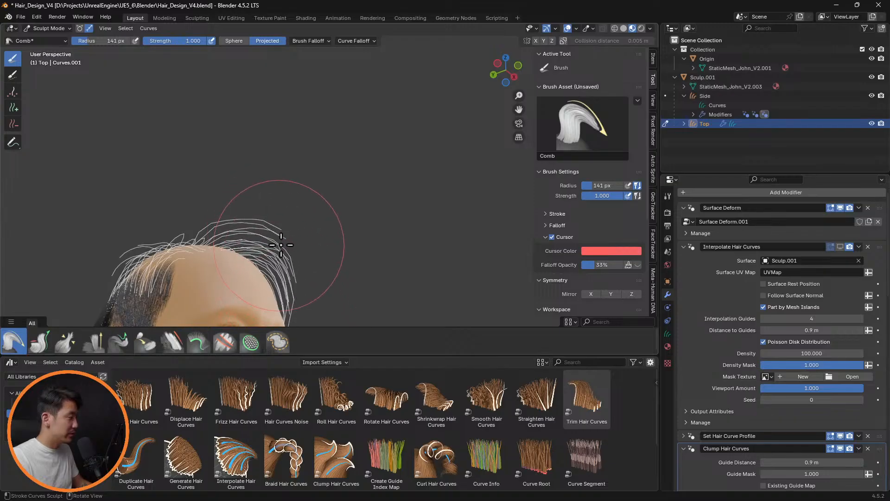
mouse_move(281, 245)
mouse_down()
mouse_move(278, 232)
mouse_move(289, 250)
mouse_up()
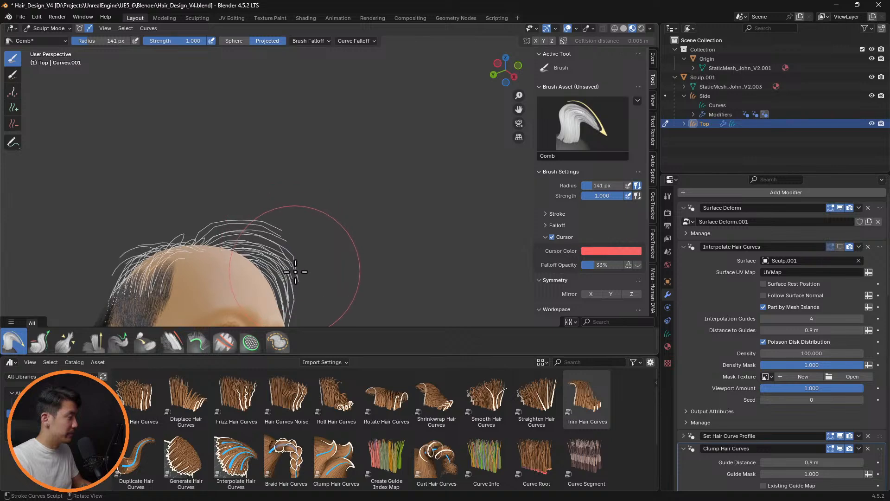
click(172, 342)
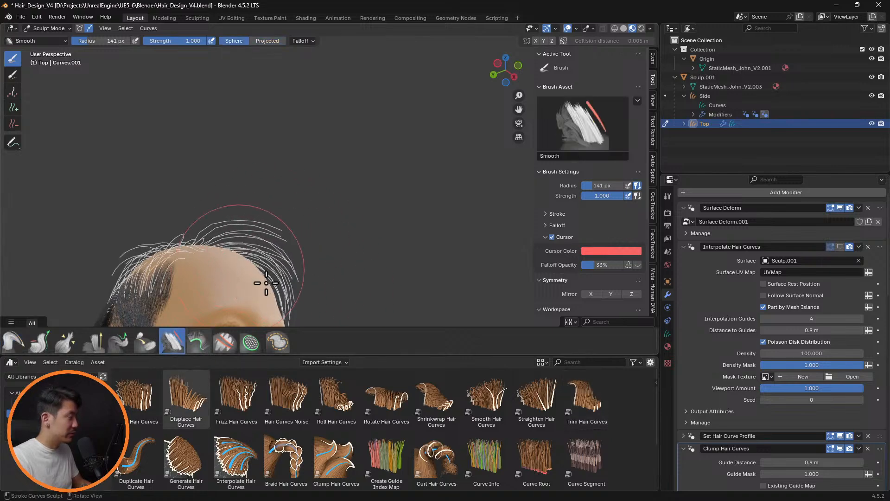
middle_drag(267, 283, 524, 246)
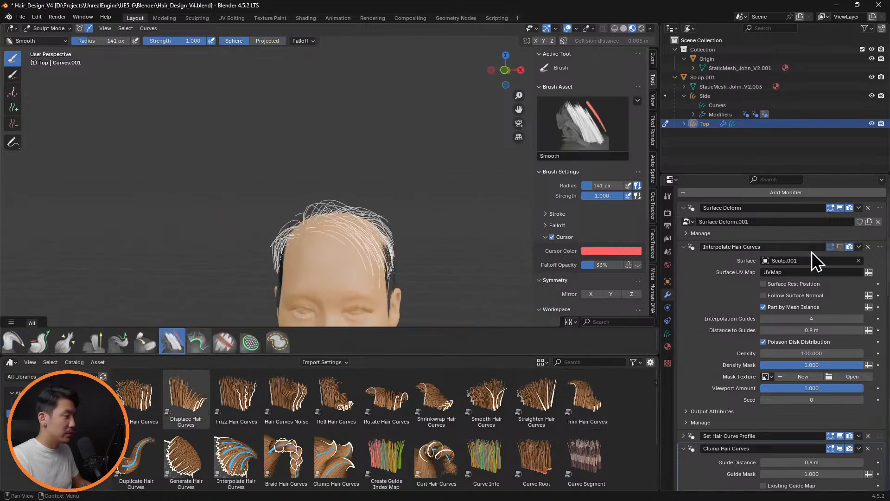
click(841, 247)
middle_drag(423, 233, 334, 238)
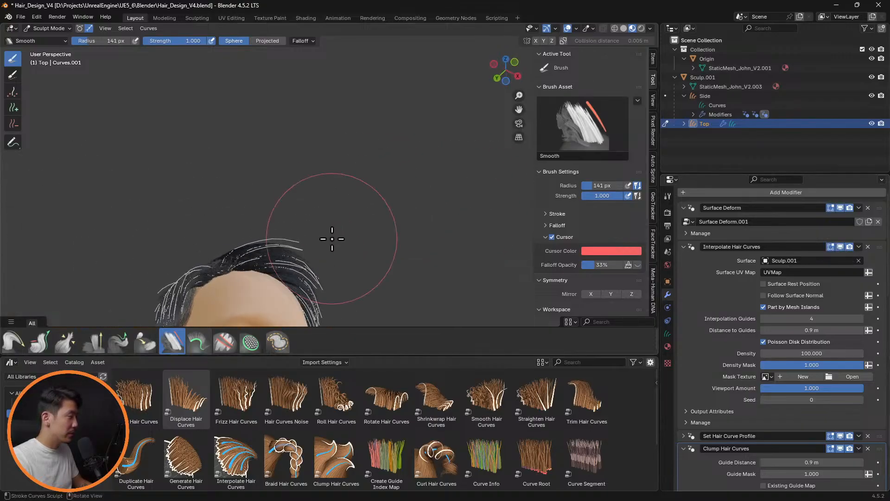
Comb the Top curves at the left temple and around the back of the head, reducing the brush radius to 77 px
click(14, 342)
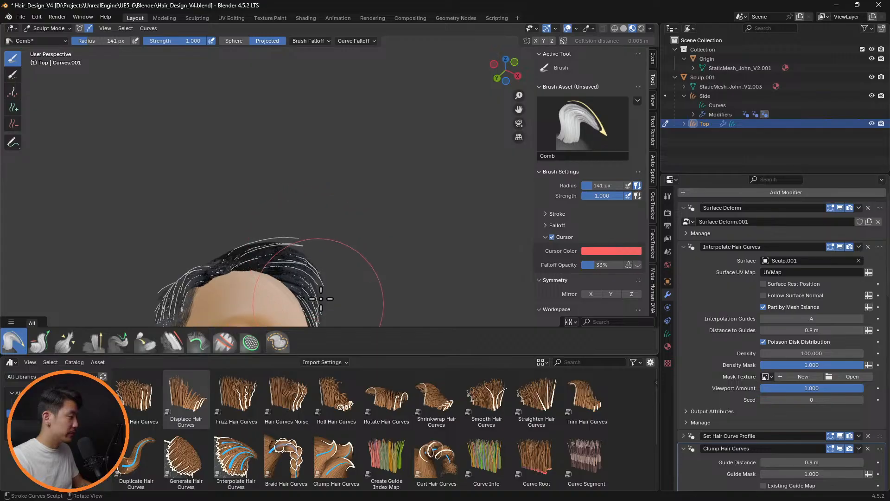
middle_drag(403, 235, 297, 258)
middle_drag(419, 268, 381, 243)
mouse_move(454, 254)
middle_down()
mouse_move(381, 246)
mouse_move(298, 204)
mouse_move(195, 260)
mouse_move(155, 262)
mouse_move(202, 253)
middle_up()
key(f)
click(125, 255)
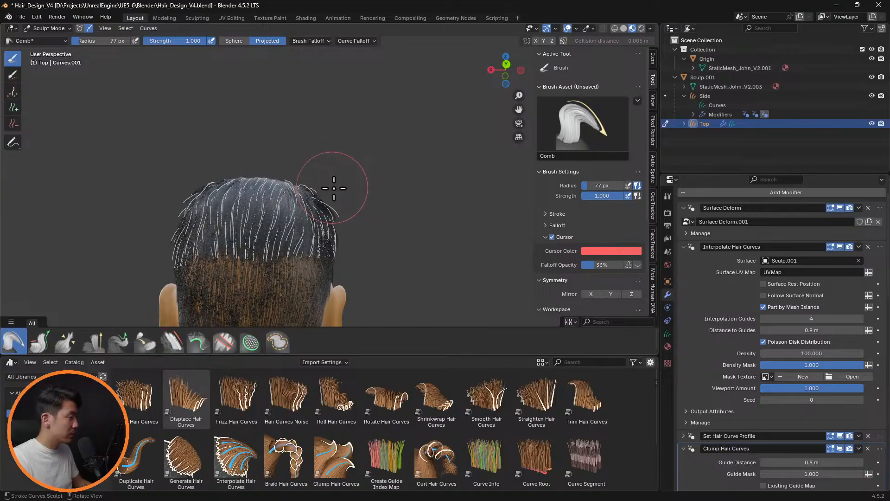
middle_drag(352, 213, 427, 264)
mouse_move(505, 256)
middle_down()
mouse_move(467, 199)
mouse_move(521, 231)
mouse_move(463, 260)
mouse_move(359, 262)
mouse_move(375, 247)
mouse_move(400, 177)
mouse_move(475, 193)
mouse_move(449, 199)
mouse_move(442, 185)
mouse_move(485, 179)
mouse_move(404, 185)
mouse_move(395, 204)
middle_up()
Hide Interpolate Hair Curves and draw the front Top guide curve tips outward past the left temple with the Pull Tips brush at 77 px
click(840, 246)
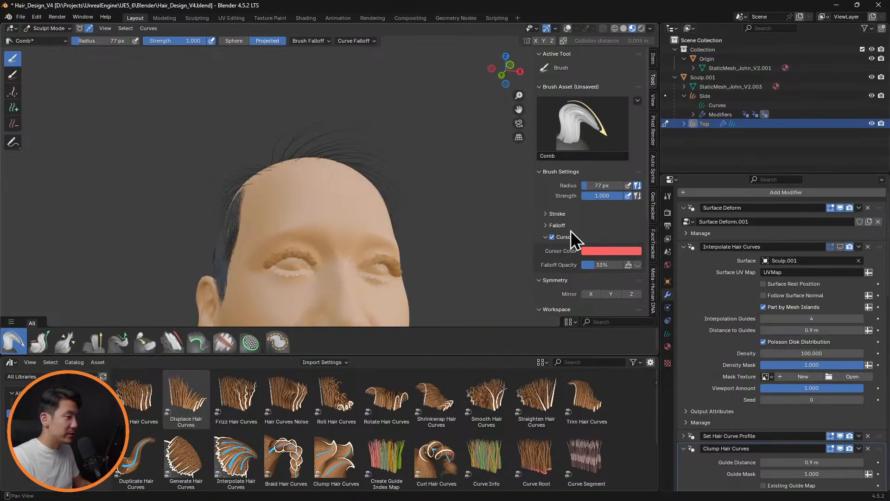
mouse_move(464, 208)
middle_down()
mouse_move(420, 151)
mouse_move(419, 159)
mouse_move(430, 131)
mouse_move(369, 193)
mouse_move(382, 165)
middle_up()
click(50, 339)
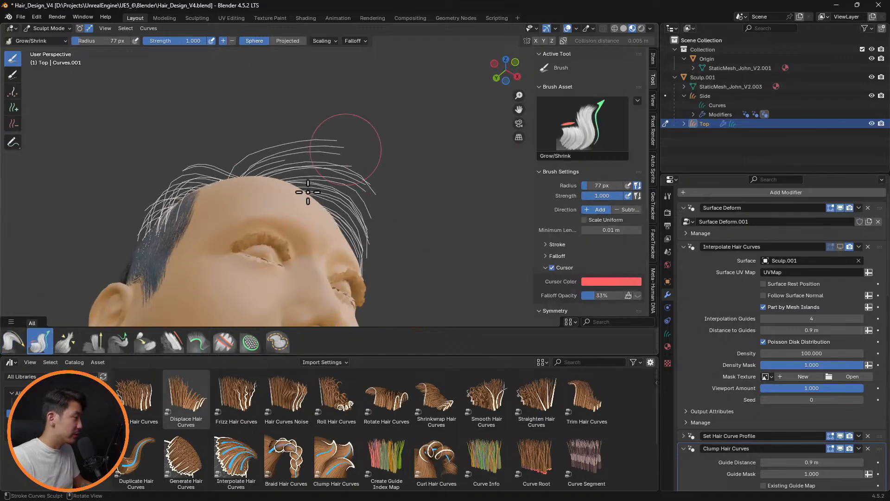
click(119, 343)
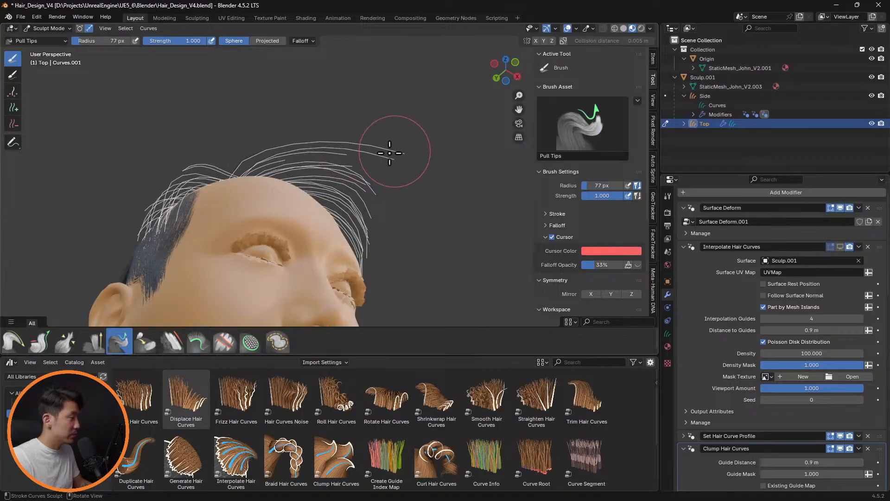
mouse_move(417, 175)
middle_down()
mouse_move(408, 169)
mouse_move(422, 167)
middle_up()
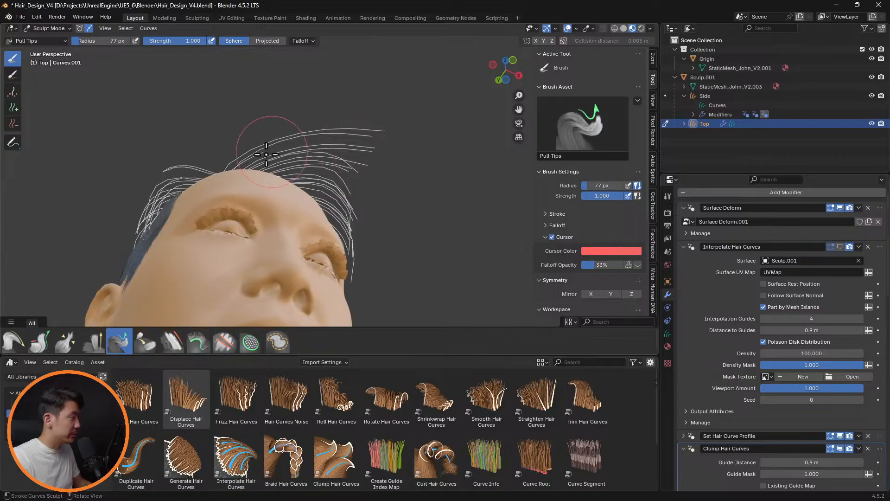
mouse_move(263, 153)
mouse_down()
mouse_move(297, 142)
mouse_move(378, 143)
mouse_move(372, 173)
mouse_move(358, 171)
mouse_up()
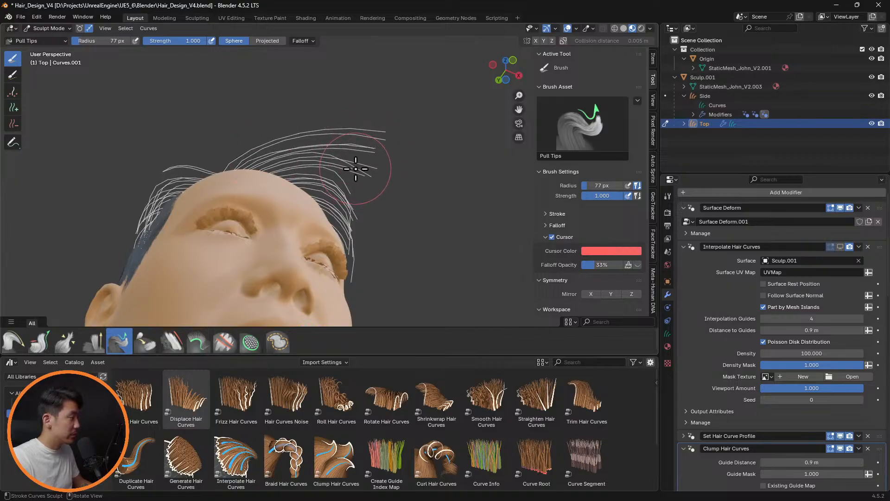
middle_drag(417, 164, 311, 216)
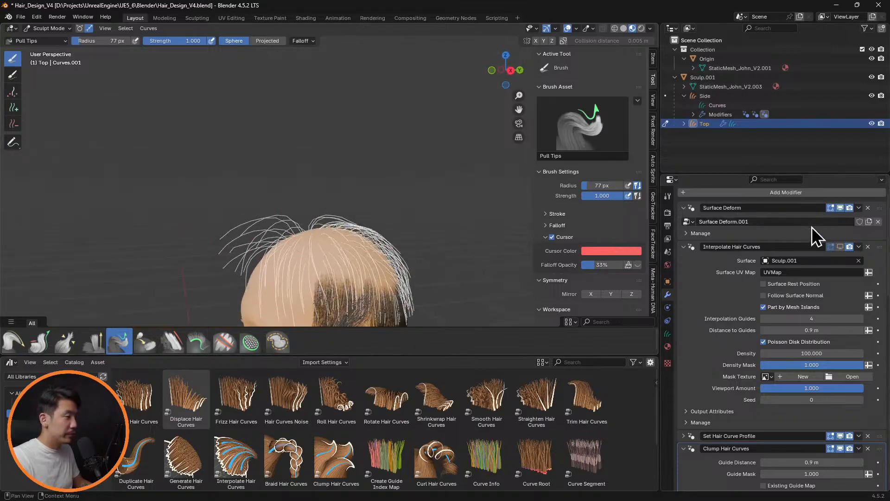
Comb the extended front Top guide curves down toward the left temple and show Interpolate Hair Curves to inspect the hair
click(842, 248)
middle_drag(438, 191, 268, 294)
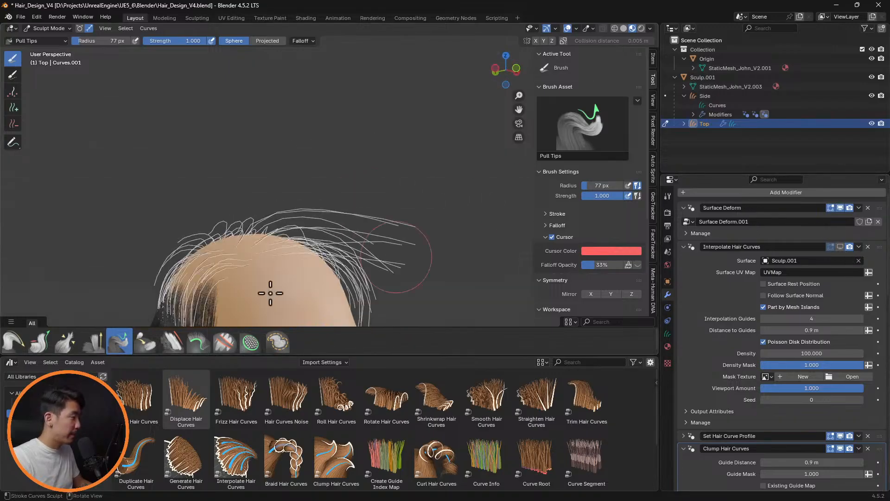
click(10, 343)
drag(393, 223, 413, 243)
drag(342, 202, 410, 262)
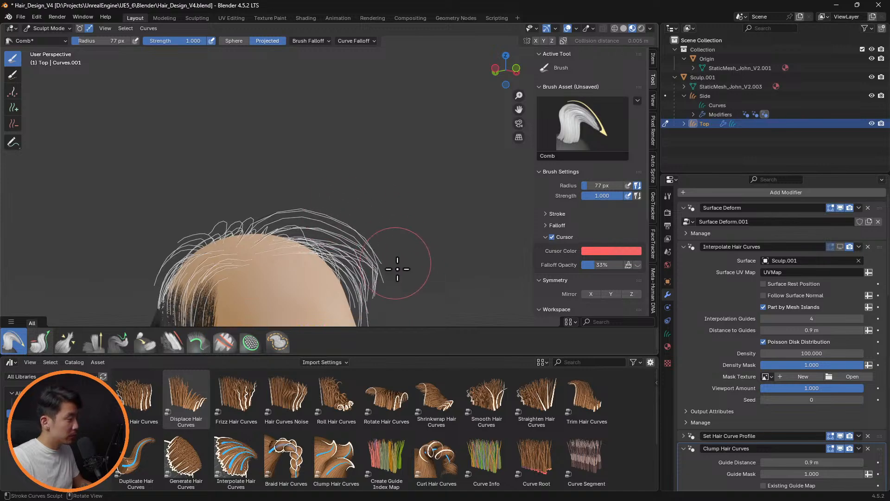
middle_drag(428, 239, 318, 224)
click(841, 247)
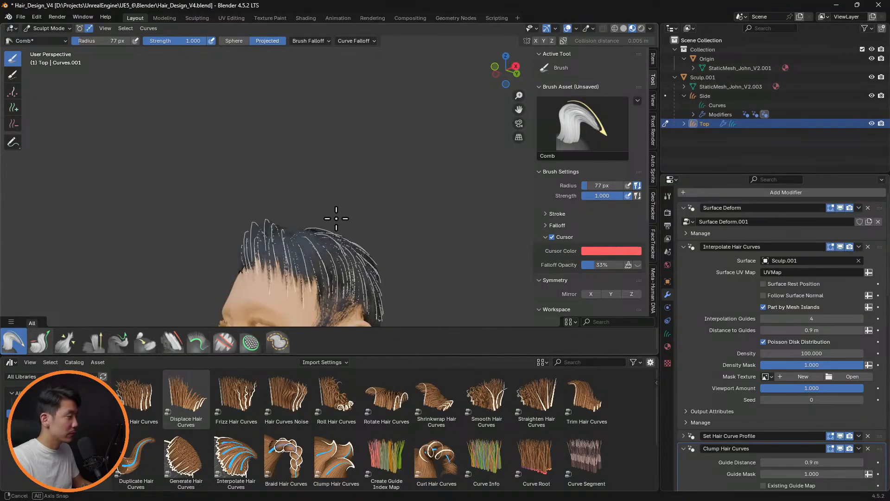
middle_drag(468, 232, 457, 267)
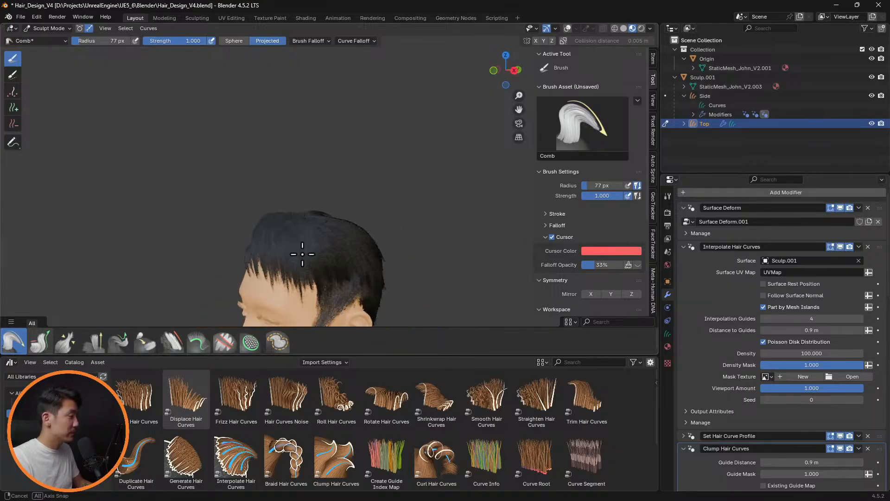
mouse_move(303, 254)
middle_down()
mouse_move(396, 221)
mouse_move(374, 225)
mouse_move(477, 230)
mouse_move(405, 210)
mouse_move(467, 193)
mouse_move(410, 242)
middle_up()
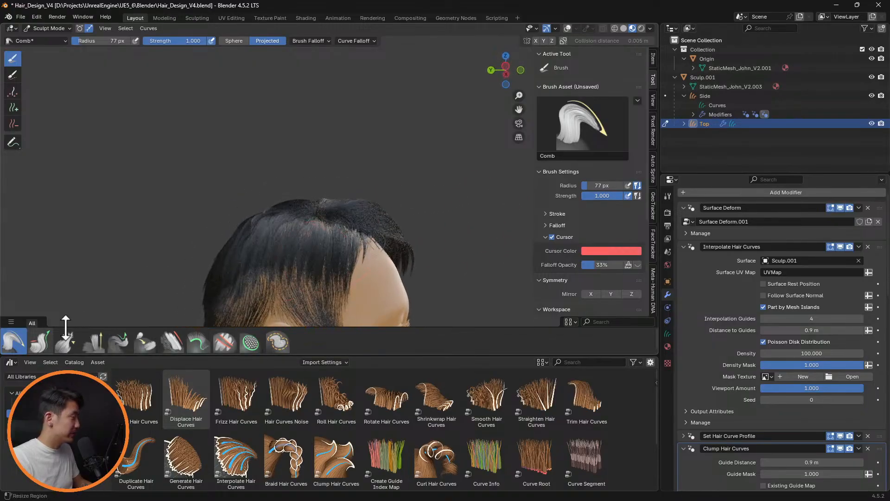
Comb the front Top guide curves over the left temple with a 170 px brush radius, hiding Interpolate Hair Curves in the viewport
click(840, 248)
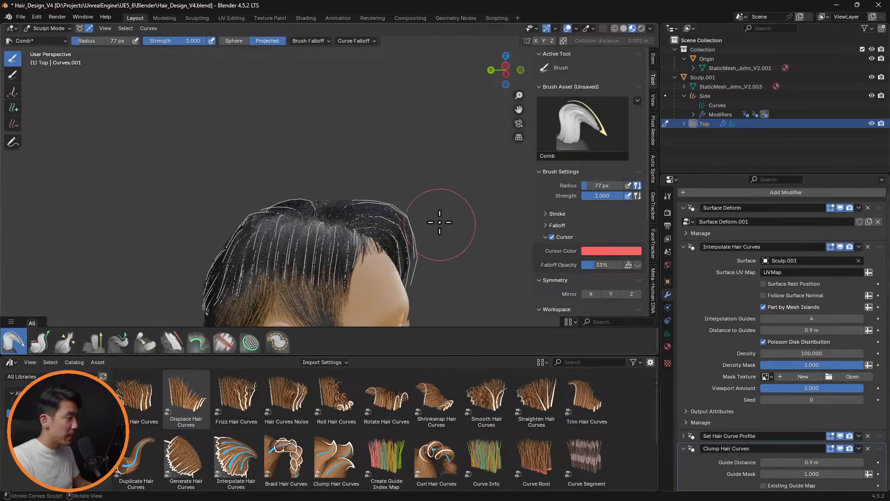
mouse_move(438, 221)
middle_down()
mouse_move(407, 193)
mouse_move(283, 252)
mouse_move(364, 230)
middle_up()
scroll(332, 281, up, 2)
key(f)
shift+middle_drag(333, 281, 426, 233)
click(393, 254)
mouse_move(329, 234)
mouse_down()
mouse_move(328, 200)
mouse_move(357, 200)
mouse_move(374, 263)
mouse_up()
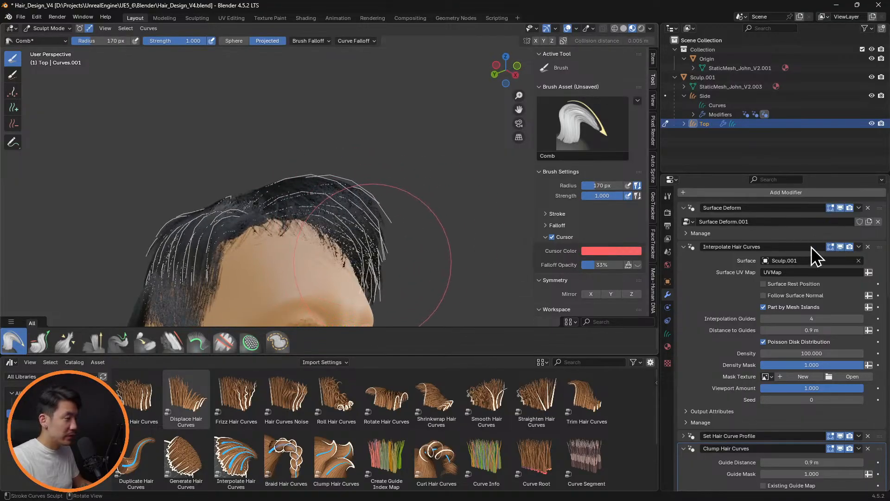
click(840, 246)
mouse_move(324, 218)
middle_down()
mouse_move(338, 214)
mouse_move(382, 241)
middle_up()
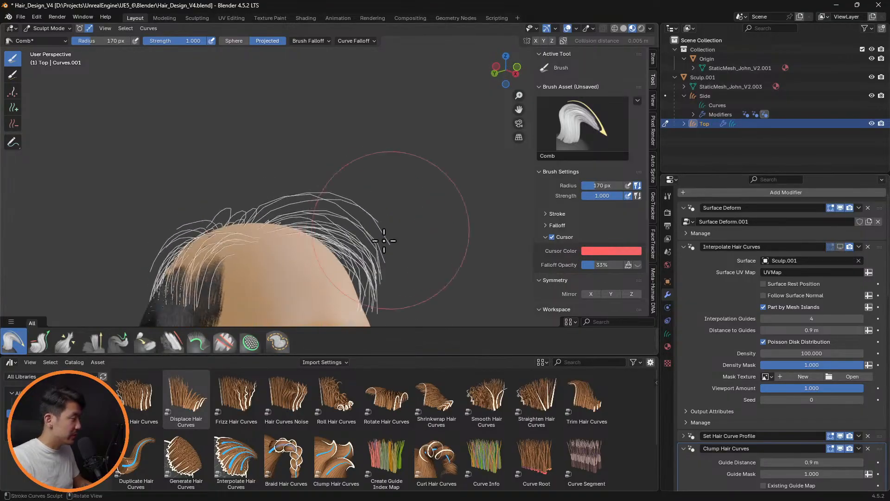
mouse_move(342, 214)
mouse_down()
mouse_move(374, 195)
mouse_move(381, 290)
mouse_up()
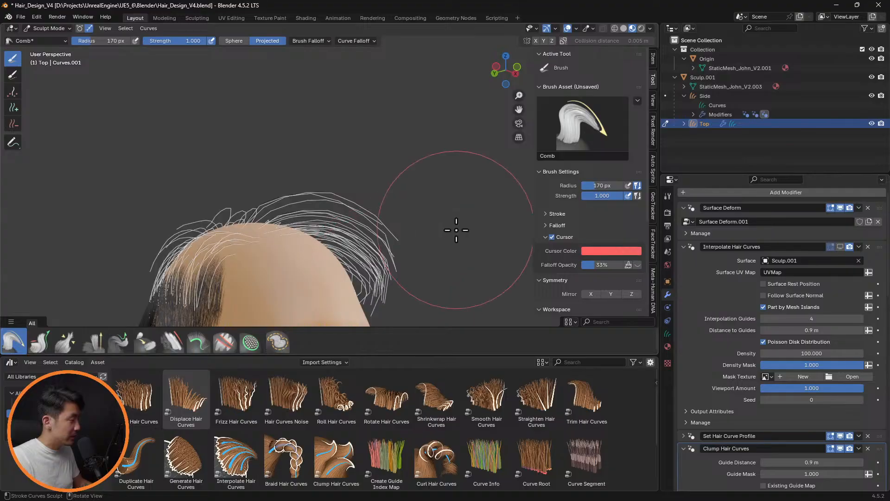
Comb the front hairline Top guide curves toward the head's left side from above, reducing the brush radius to 126 and 105 px
mouse_move(455, 233)
middle_down()
mouse_move(360, 233)
mouse_move(319, 316)
middle_up()
middle_drag(318, 191, 312, 244)
key(f)
click(221, 152)
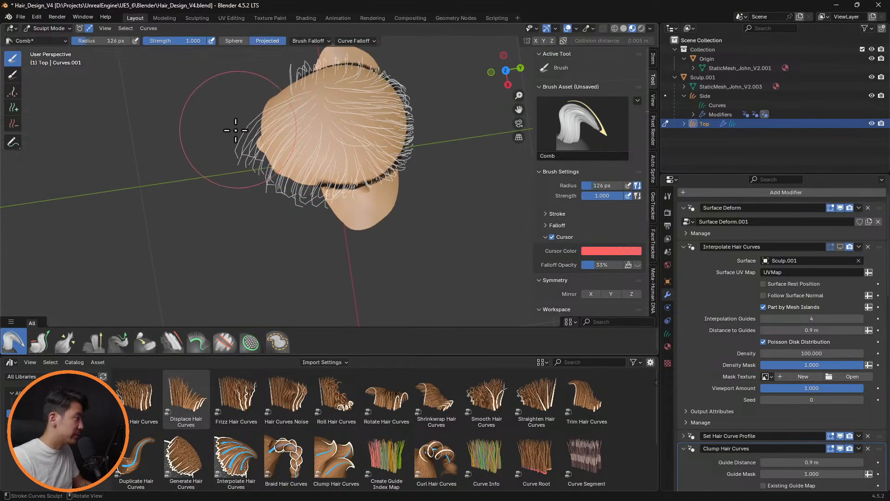
key(f)
click(217, 133)
drag(259, 128, 265, 156)
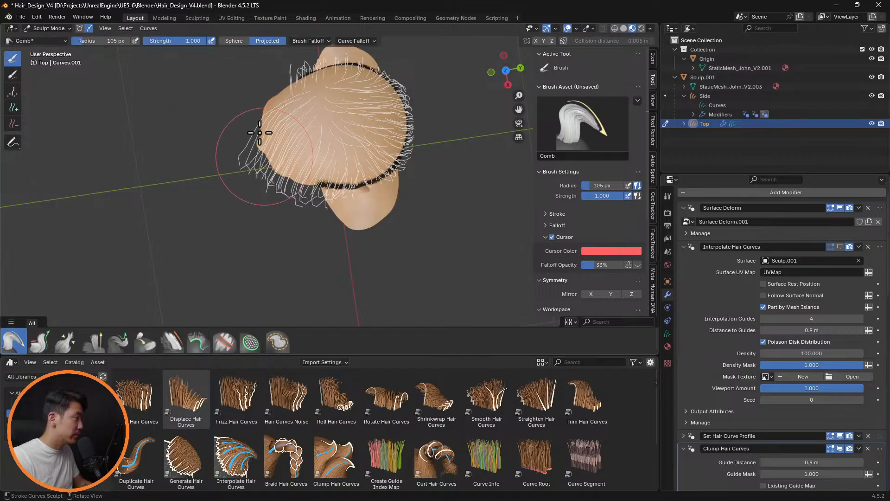
Sweep the remaining front hairline guide curves sideways toward the left temple from above with a 66 px Comb brush radius
key(f)
click(246, 113)
mouse_move(265, 113)
mouse_down()
mouse_move(288, 141)
mouse_move(261, 184)
mouse_up()
drag(253, 149, 258, 181)
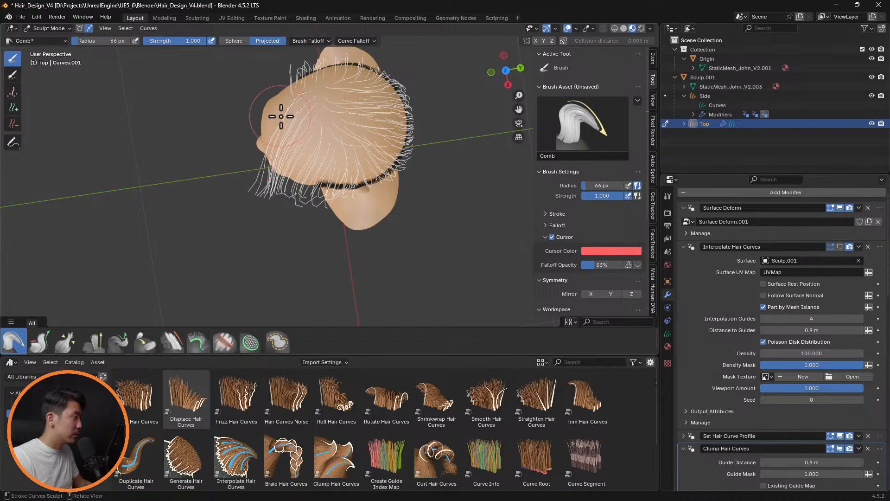
drag(281, 116, 291, 148)
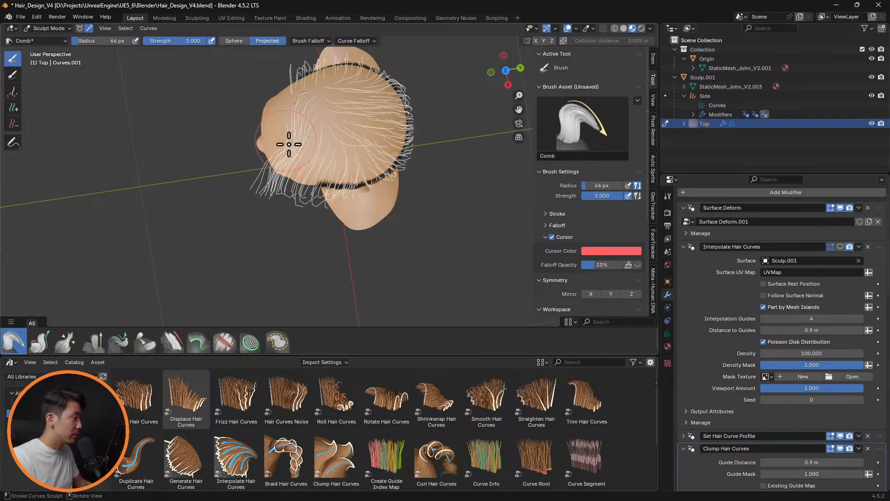
middle_drag(289, 145, 365, 210)
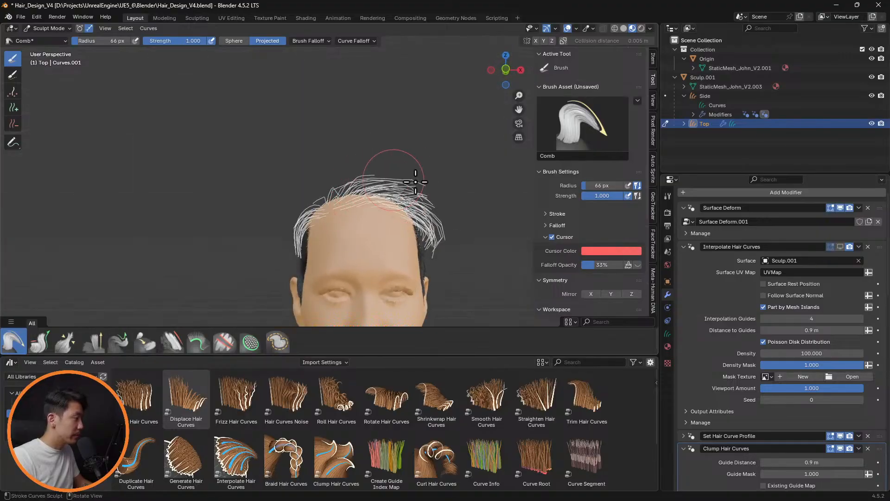
Comb the front Top guide curves down against the left temple with a 117 px brush radius
middle_drag(460, 226, 461, 199)
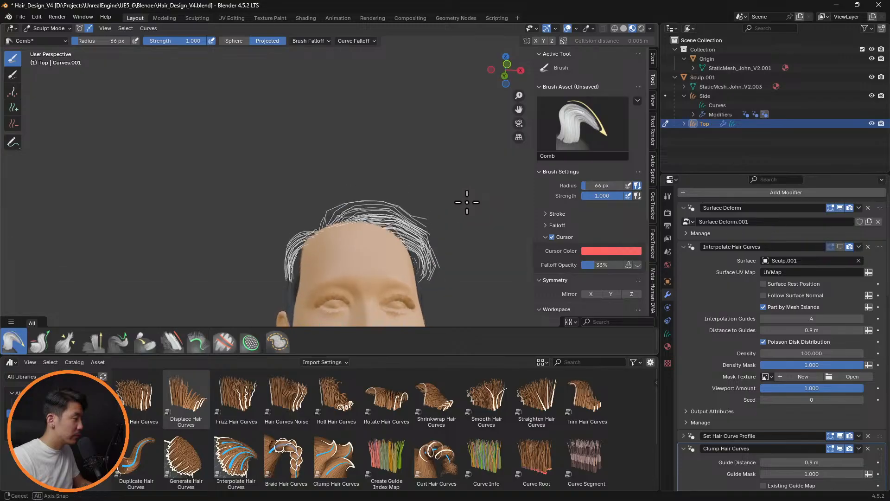
key(f)
click(469, 218)
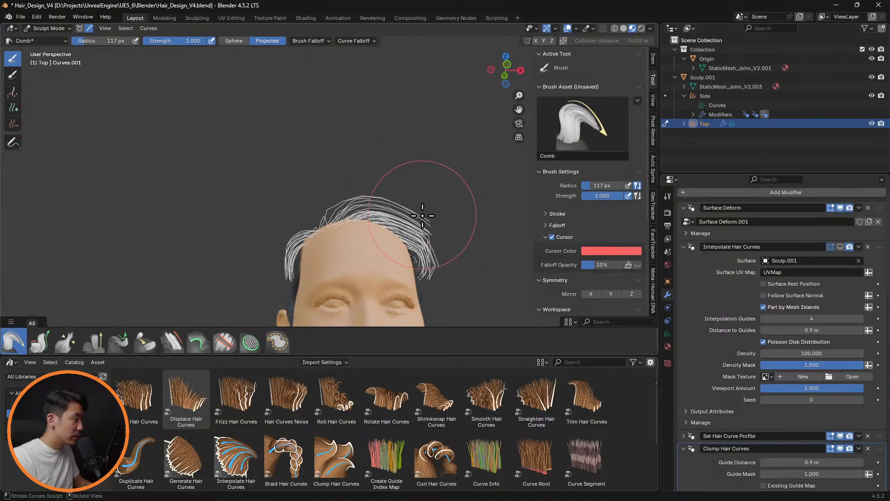
drag(431, 253, 424, 281)
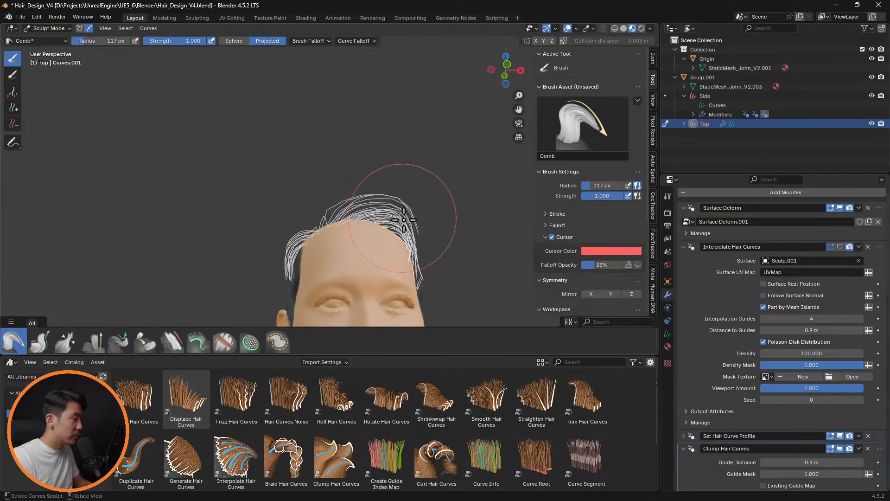
Comb the upright front Top guide curves forward, comb the right hairline back with a 71 px radius, and show Interpolate Hair Curves
middle_drag(437, 271, 404, 219)
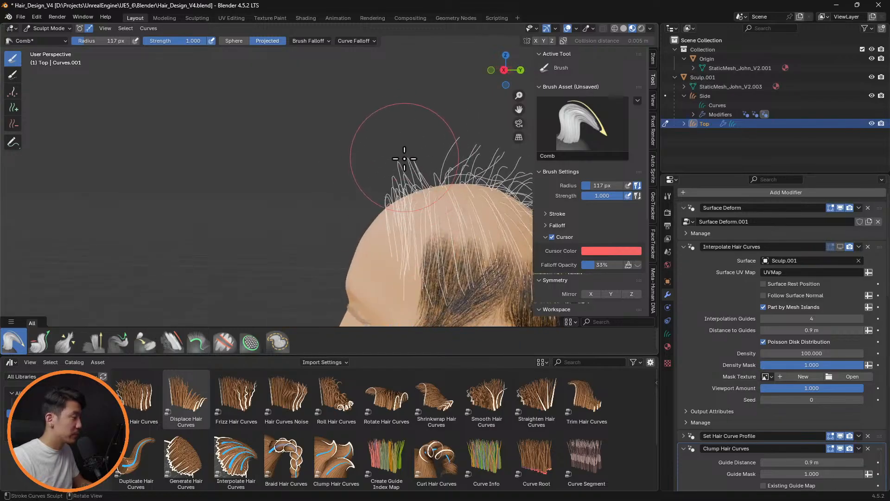
mouse_move(404, 158)
mouse_down()
mouse_move(368, 163)
mouse_move(370, 189)
mouse_up()
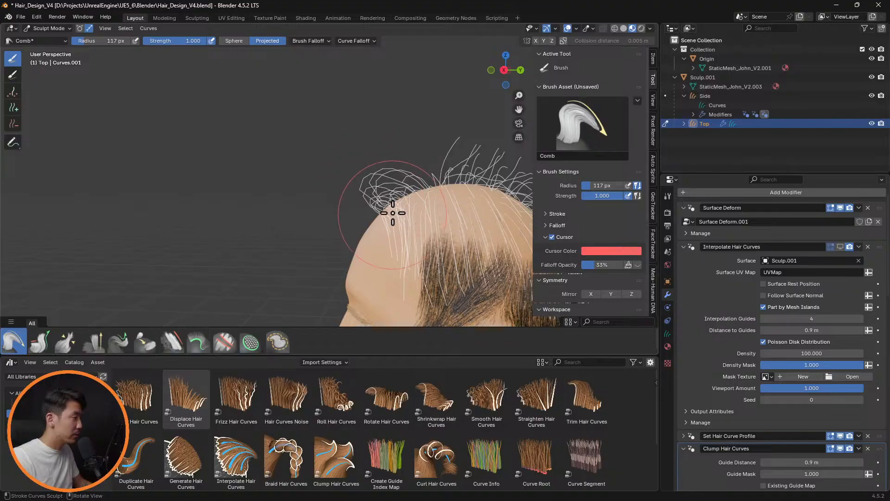
mouse_move(392, 285)
middle_down()
mouse_move(443, 214)
mouse_move(433, 213)
mouse_move(511, 195)
mouse_move(294, 262)
middle_up()
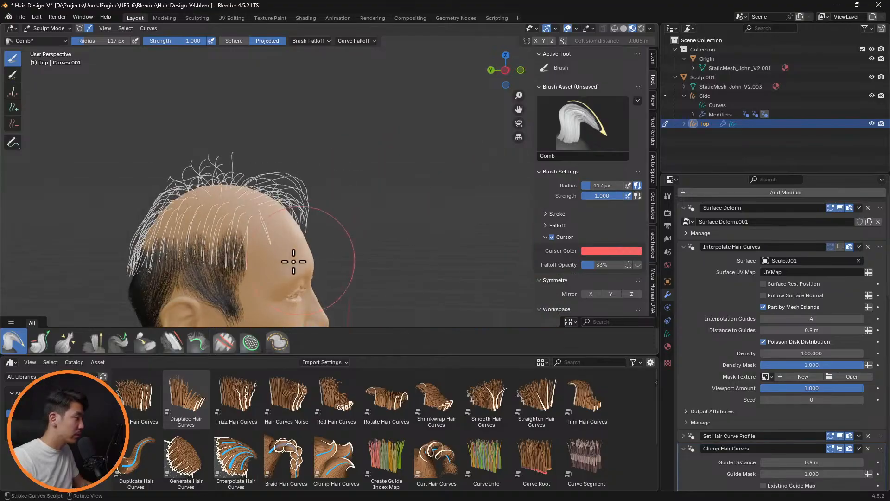
key(f)
click(284, 264)
mouse_move(275, 241)
mouse_down()
mouse_move(261, 253)
mouse_move(255, 242)
mouse_up()
middle_drag(255, 242, 225, 237)
click(841, 248)
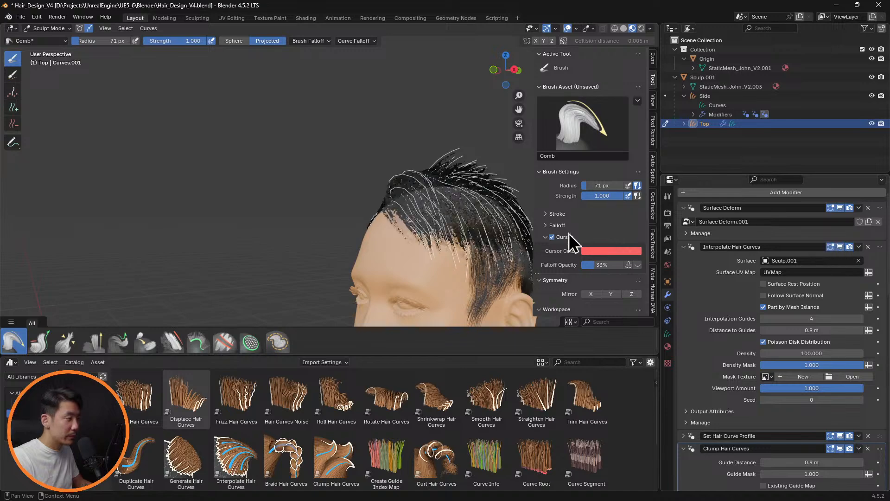
mouse_move(575, 244)
middle_down()
mouse_move(489, 175)
mouse_move(485, 149)
mouse_move(445, 271)
mouse_move(450, 329)
mouse_move(441, 234)
mouse_move(513, 210)
mouse_move(429, 208)
mouse_move(311, 240)
middle_up()
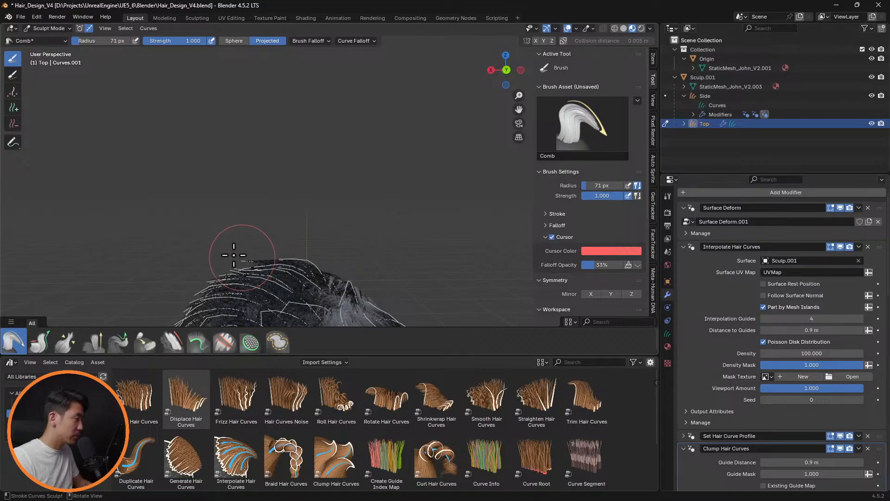
Switch the Comb brush to Sphere mode and set its radius to 137 px for the front Top guide curves
click(233, 41)
mouse_move(357, 185)
middle_down()
mouse_move(213, 193)
mouse_move(327, 260)
mouse_move(339, 288)
mouse_move(338, 179)
middle_up()
key(f)
click(368, 278)
scroll(334, 287, up, 3)
scroll(329, 264, up, 4)
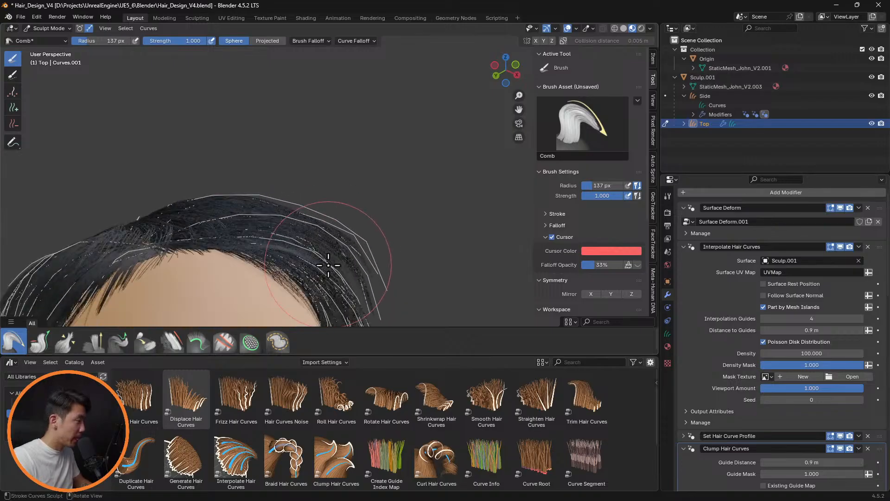
With Interpolate Hair Curves temporarily hidden, comb the front Top guide curves down toward the head's left side using the Projected 137 px brush
click(841, 247)
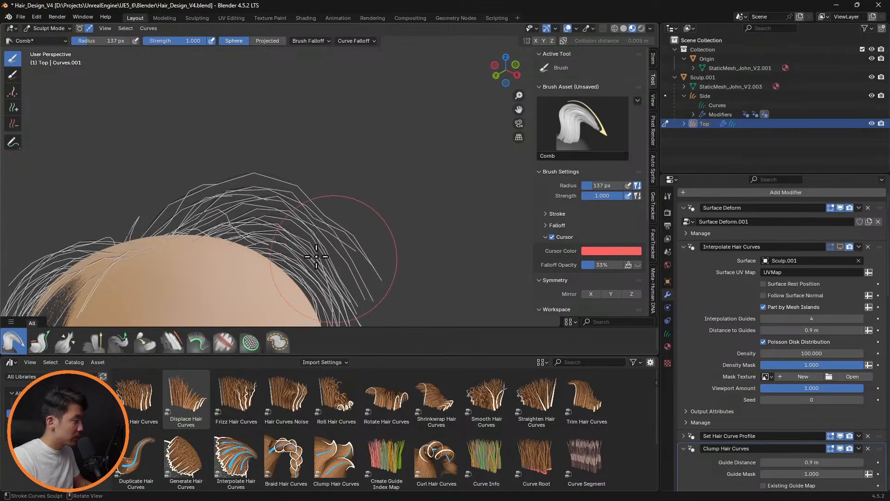
click(268, 41)
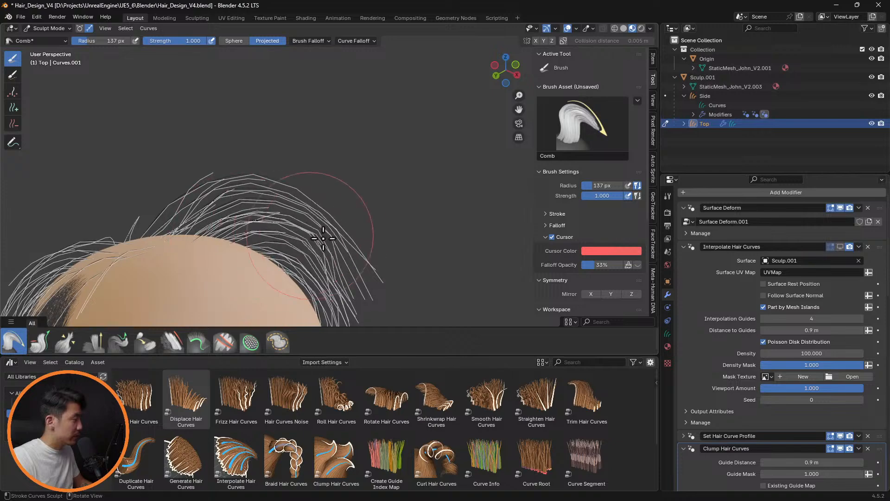
mouse_move(195, 175)
mouse_down()
mouse_move(284, 219)
mouse_move(361, 283)
mouse_up()
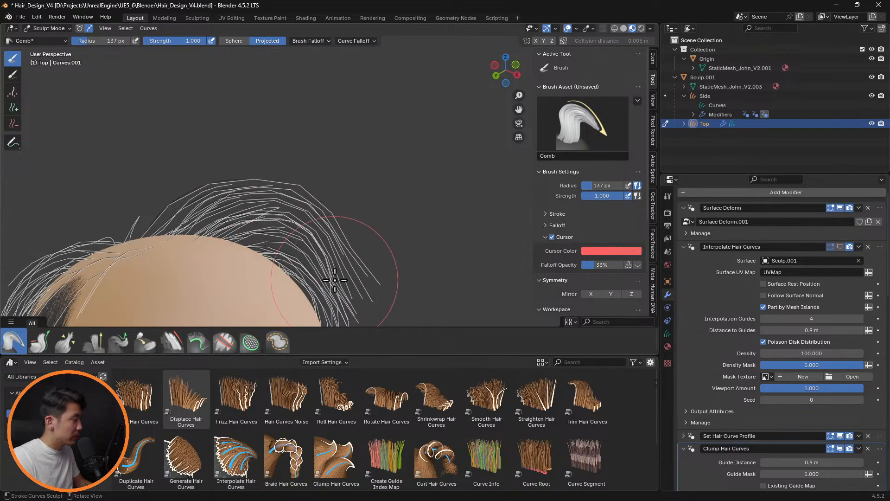
drag(361, 244, 361, 289)
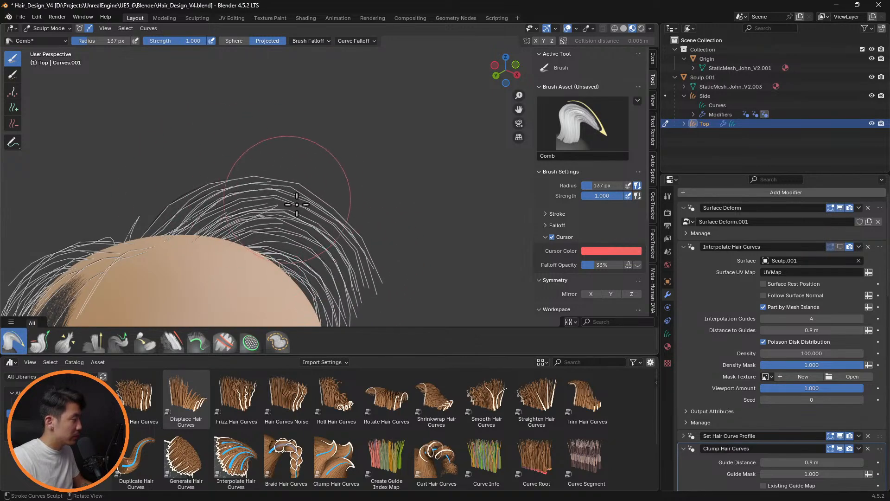
click(840, 246)
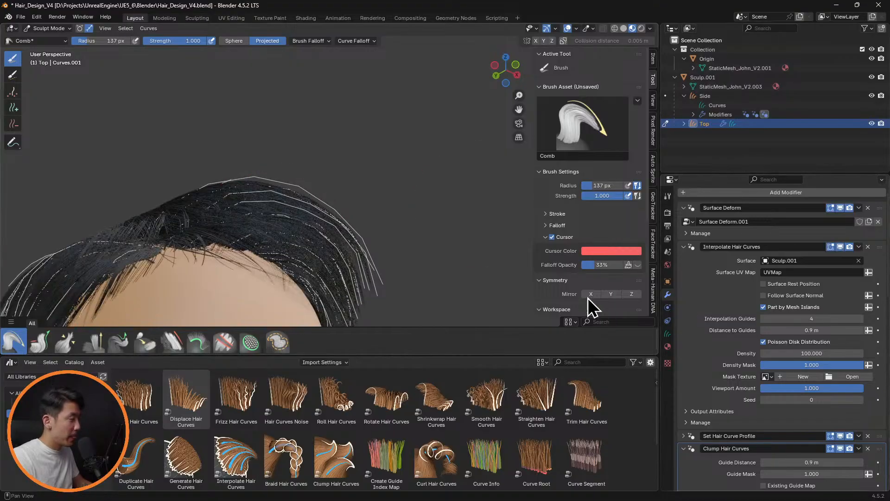
Set the Comb brush radius to 107, 36 and finally 100 px while reviewing the head's right side and front
middle_drag(368, 241, 339, 291)
key(f)
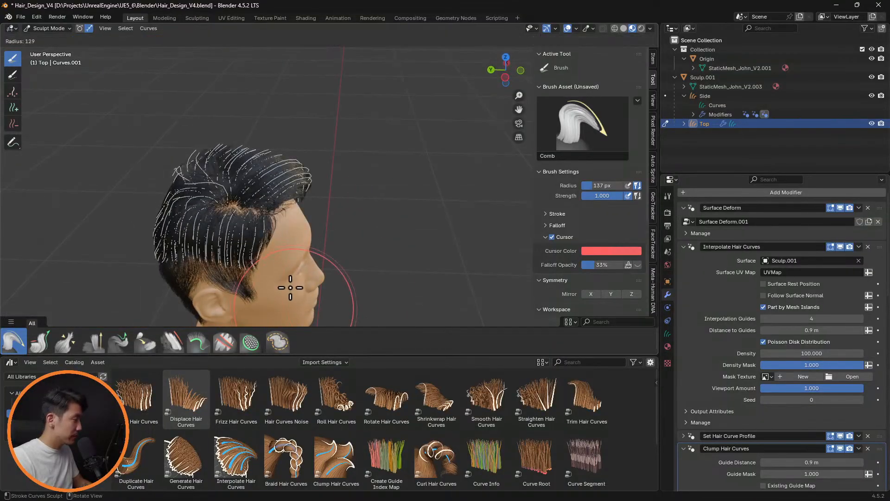
click(261, 274)
key(f)
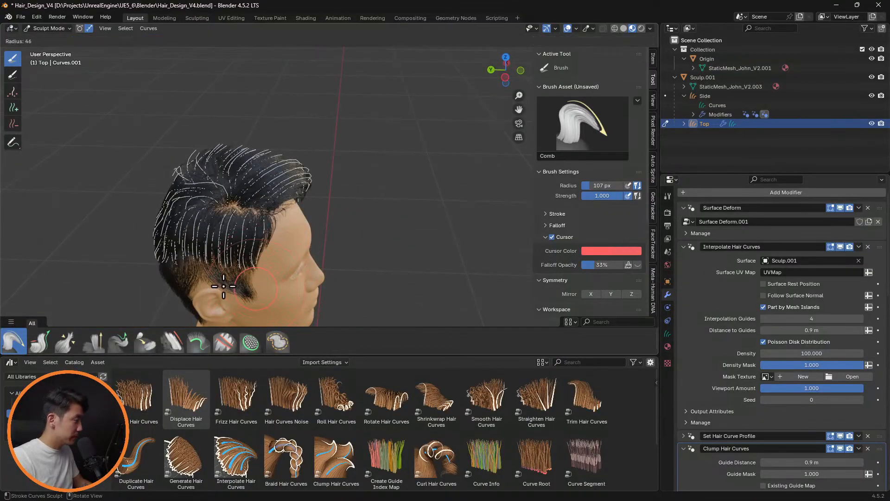
click(277, 279)
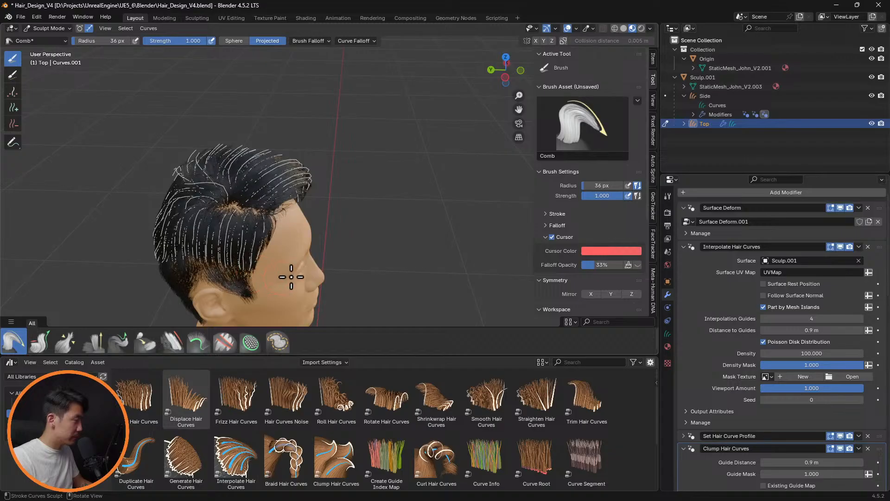
mouse_move(291, 277)
middle_down()
mouse_move(314, 230)
mouse_move(246, 181)
mouse_move(179, 196)
mouse_move(410, 199)
mouse_move(469, 215)
mouse_move(449, 217)
mouse_move(464, 282)
mouse_move(471, 267)
mouse_move(355, 201)
mouse_move(277, 141)
mouse_move(422, 159)
mouse_move(362, 219)
mouse_move(266, 177)
mouse_move(232, 177)
mouse_move(321, 207)
mouse_move(308, 189)
middle_up()
key(f)
key(shift+alt+z)
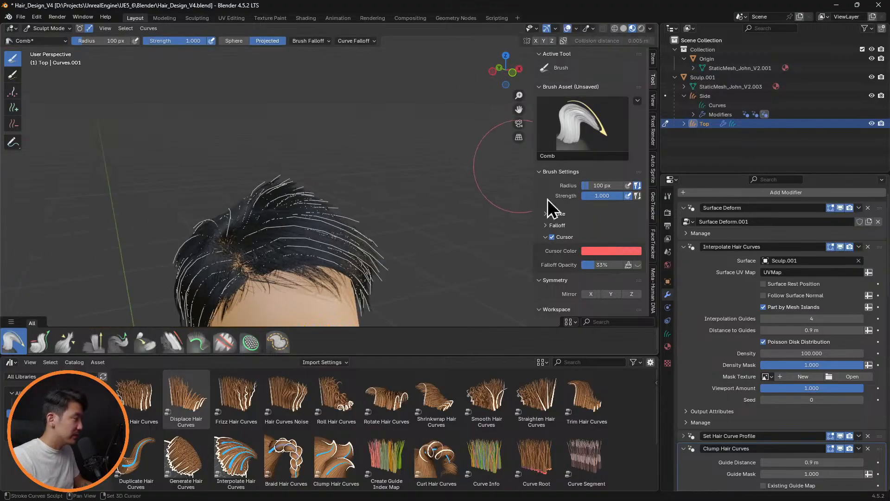
With Interpolate Hair Curves temporarily hidden, comb the raised Top guide curves flatter over the head with a 61 px brush radius
click(841, 246)
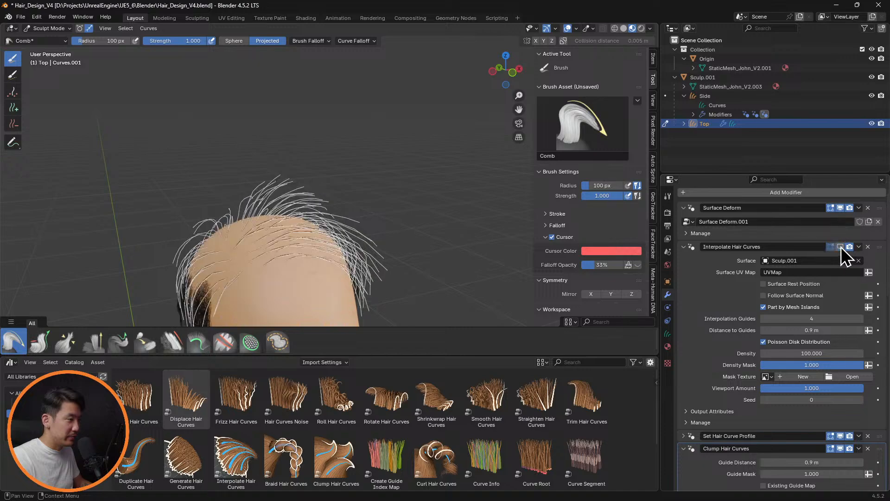
key(f)
click(259, 173)
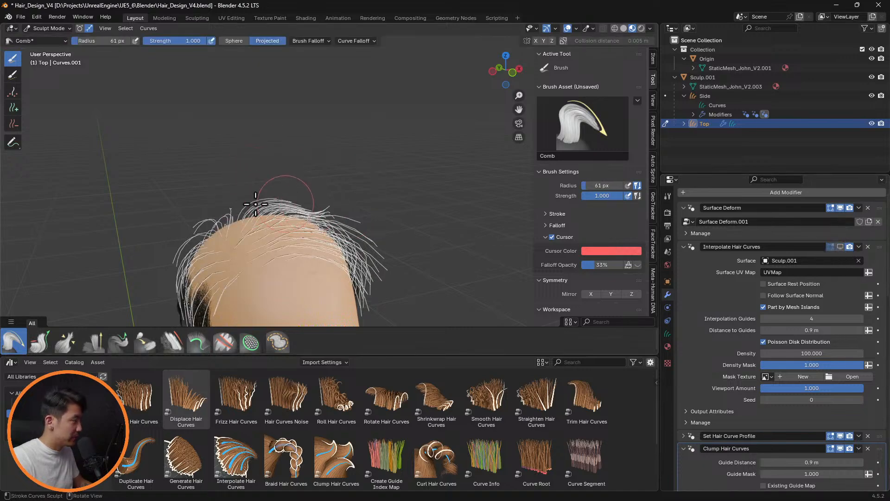
middle_drag(333, 224, 362, 135)
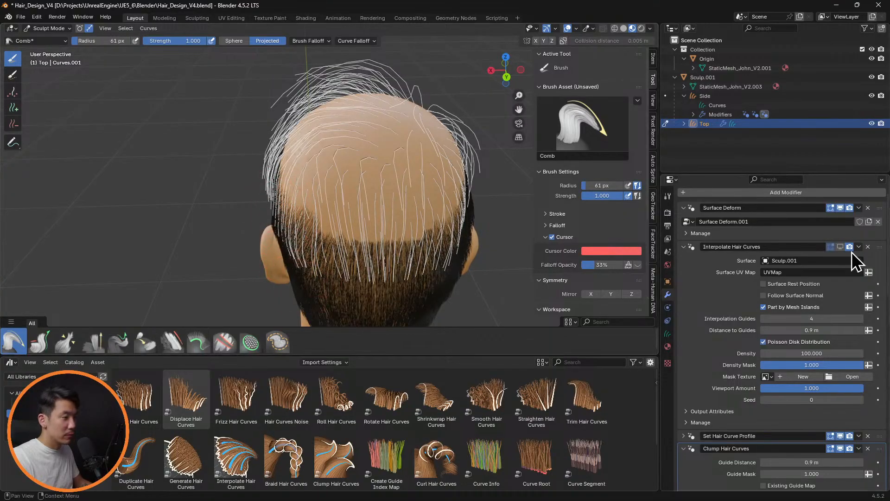
click(841, 247)
Lift the front Top guide curves up and over for volume with a 96 px Comb radius, hiding Interpolate Hair Curves
mouse_move(385, 215)
middle_down()
mouse_move(549, 186)
mouse_move(514, 193)
mouse_move(572, 190)
mouse_move(586, 209)
mouse_move(441, 175)
mouse_move(357, 175)
mouse_move(386, 284)
middle_up()
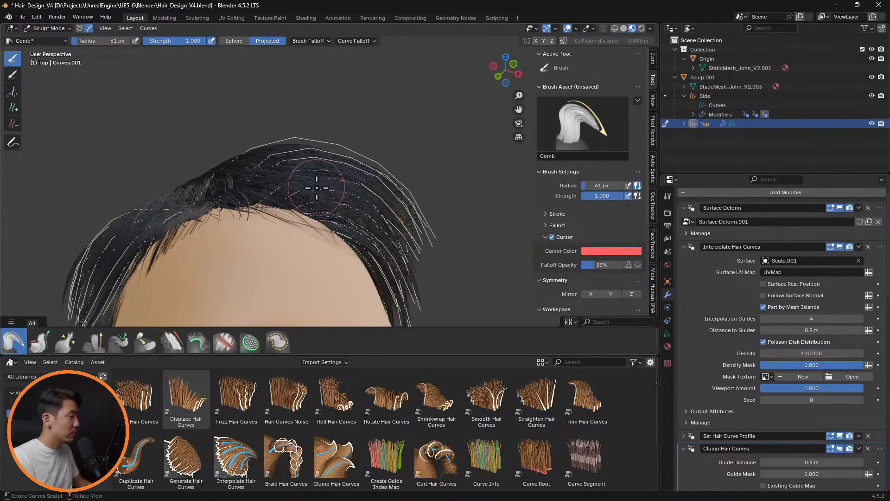
key(f)
click(334, 175)
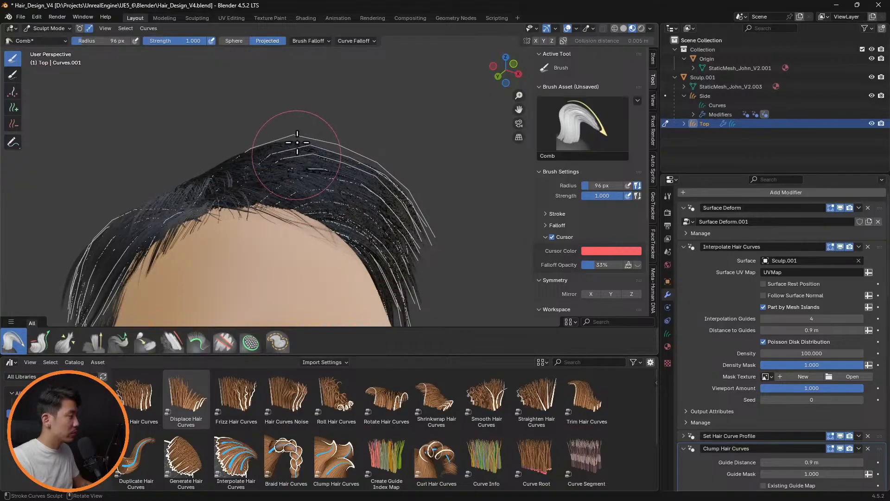
mouse_move(297, 142)
mouse_down()
mouse_move(301, 129)
mouse_move(296, 155)
mouse_move(313, 124)
mouse_move(358, 135)
mouse_up()
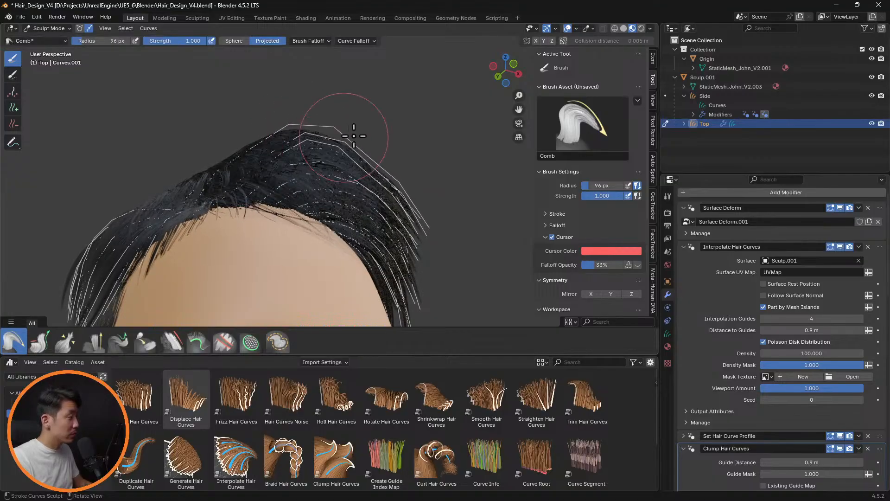
click(841, 247)
middle_drag(407, 150, 333, 129)
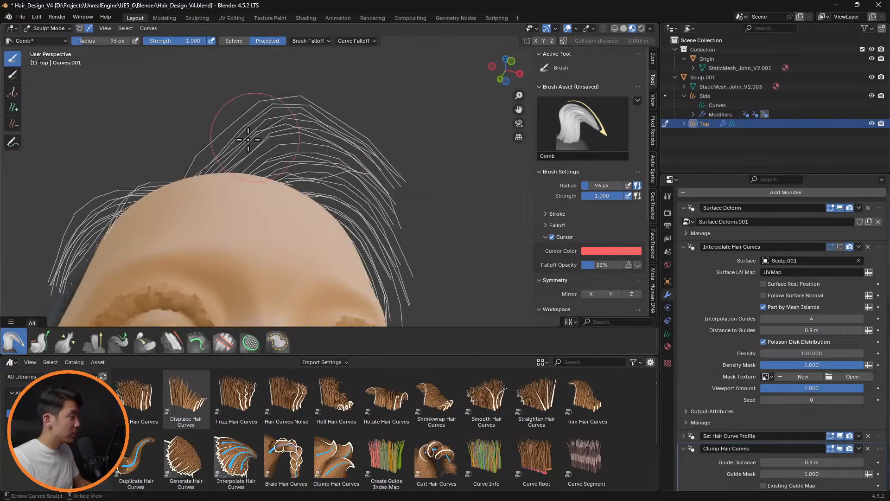
mouse_move(241, 141)
mouse_down()
mouse_move(224, 106)
mouse_move(333, 114)
mouse_up()
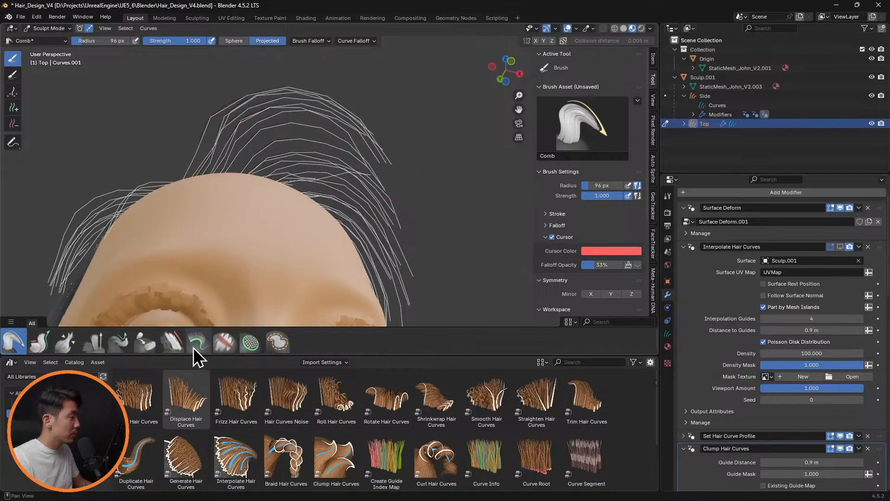
Smooth the lifted front Top guide curves using the Smooth brush in Projected mode with a 96 px radius
click(171, 346)
mouse_move(239, 132)
mouse_down()
mouse_move(230, 108)
mouse_move(212, 95)
mouse_move(215, 136)
mouse_move(283, 145)
mouse_up()
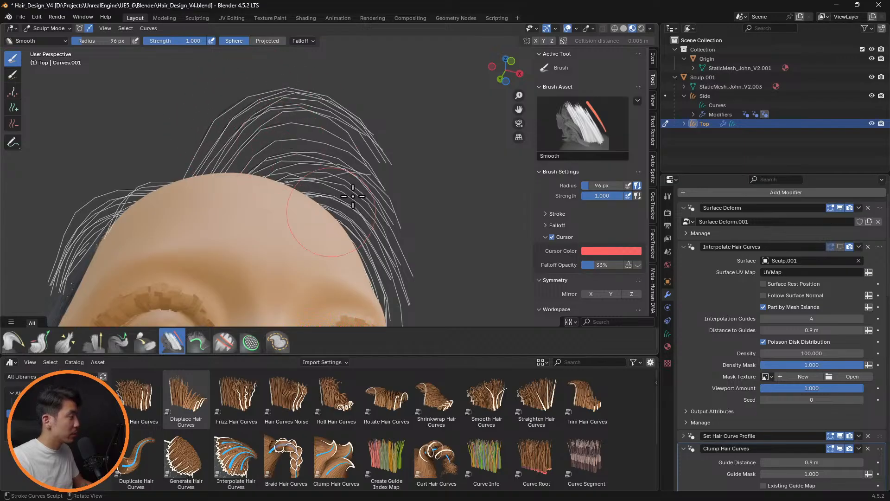
mouse_move(303, 178)
mouse_down()
mouse_move(322, 160)
mouse_move(320, 168)
mouse_move(364, 171)
mouse_up()
mouse_move(250, 134)
mouse_down()
mouse_move(348, 159)
mouse_move(368, 179)
mouse_move(308, 170)
mouse_move(378, 123)
mouse_up()
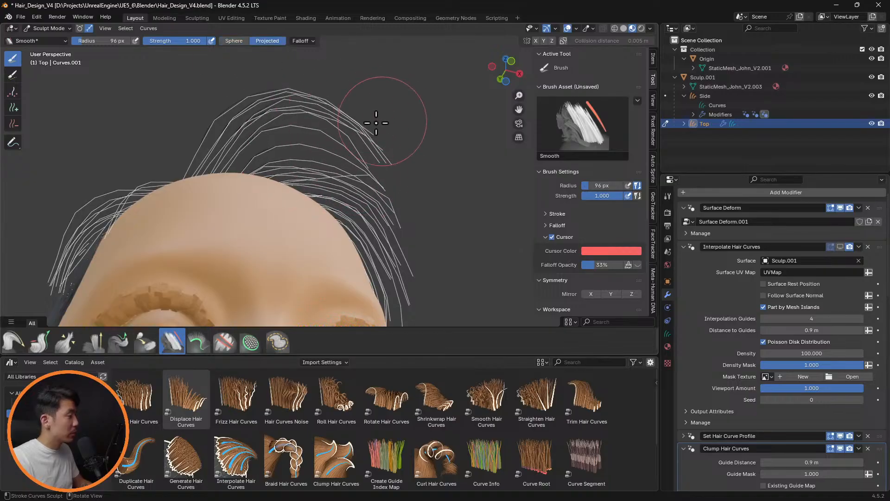
Comb the front Top guide tips down toward the head's left side and show Interpolate Hair Curves
click(19, 344)
mouse_move(303, 121)
mouse_down()
mouse_move(344, 116)
mouse_move(379, 135)
mouse_move(388, 173)
mouse_move(399, 158)
mouse_up()
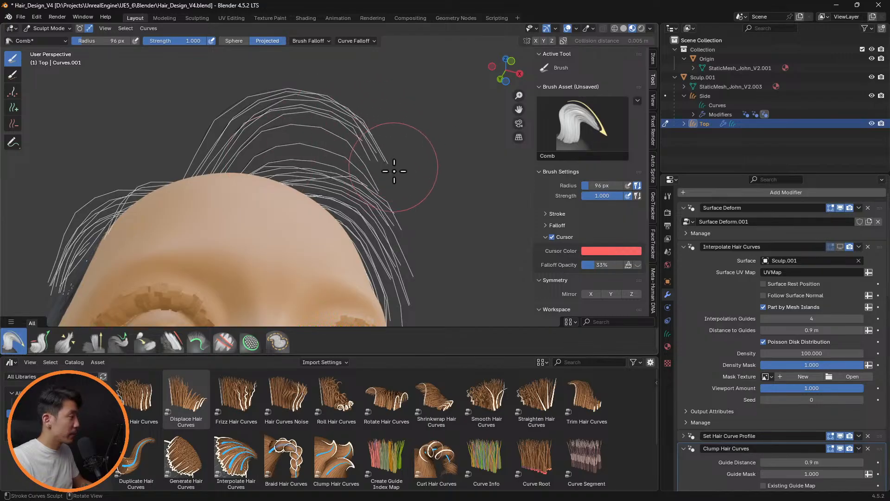
mouse_move(339, 179)
middle_down()
mouse_move(287, 217)
mouse_move(400, 222)
mouse_move(500, 252)
mouse_move(373, 199)
mouse_move(283, 233)
mouse_move(387, 252)
mouse_move(441, 213)
mouse_move(366, 225)
middle_up()
click(840, 246)
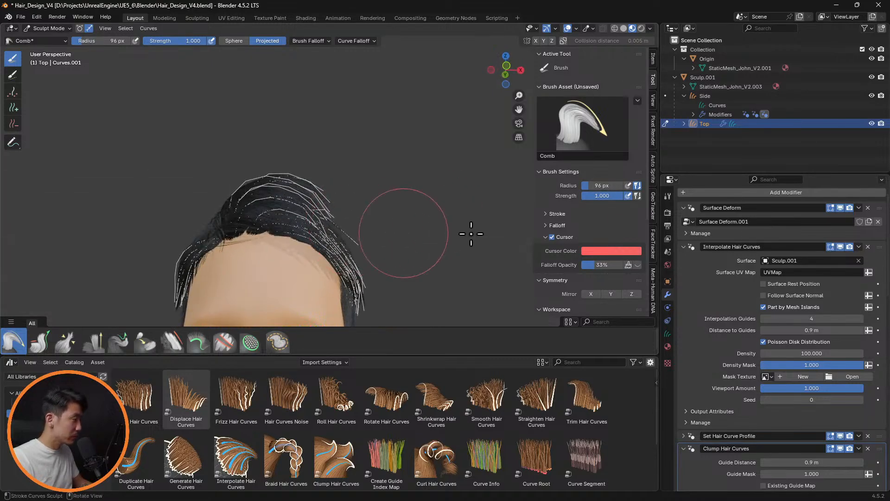
Hide Interpolate Hair Curves and lengthen the front Top guide curves at their tips with a 59 px Grow/Shrink brush
click(840, 247)
scroll(394, 241, down, 3)
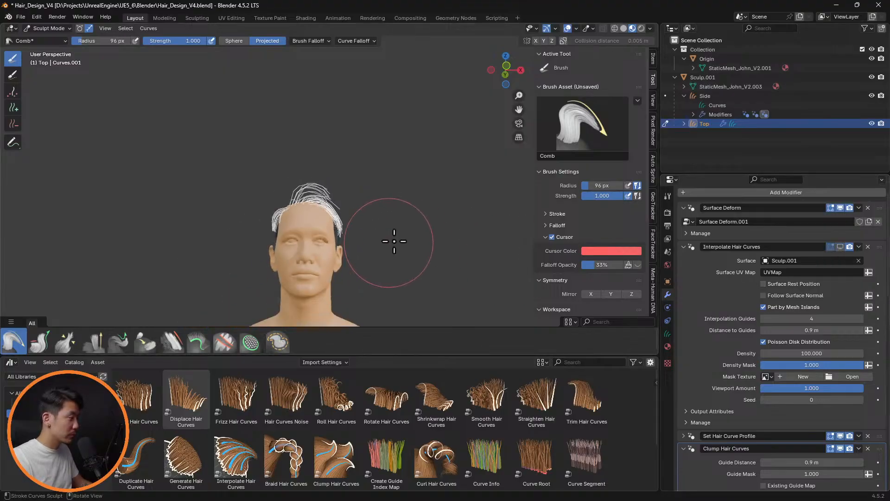
scroll(412, 238, up, 5)
key(f)
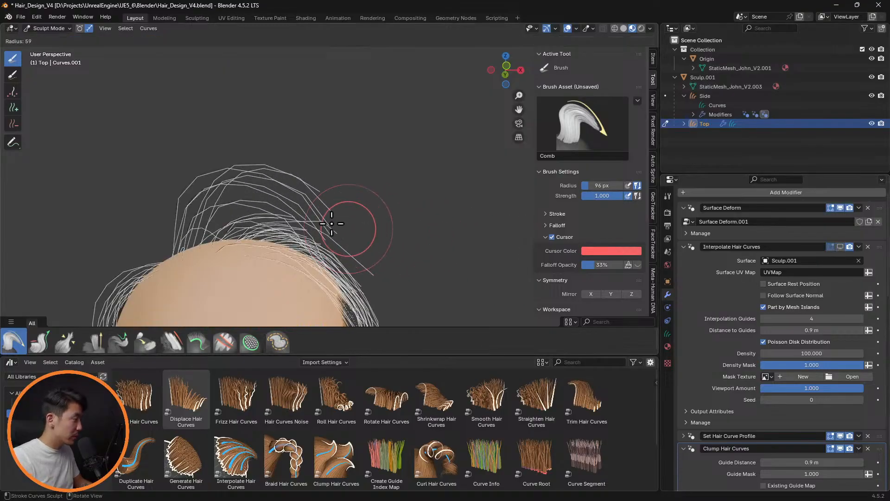
click(331, 224)
middle_drag(394, 233, 346, 207)
click(40, 342)
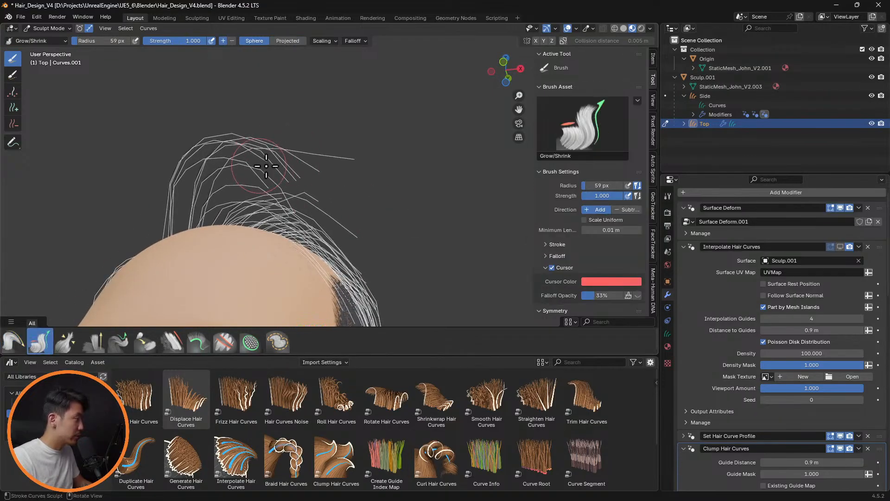
drag(292, 177, 315, 184)
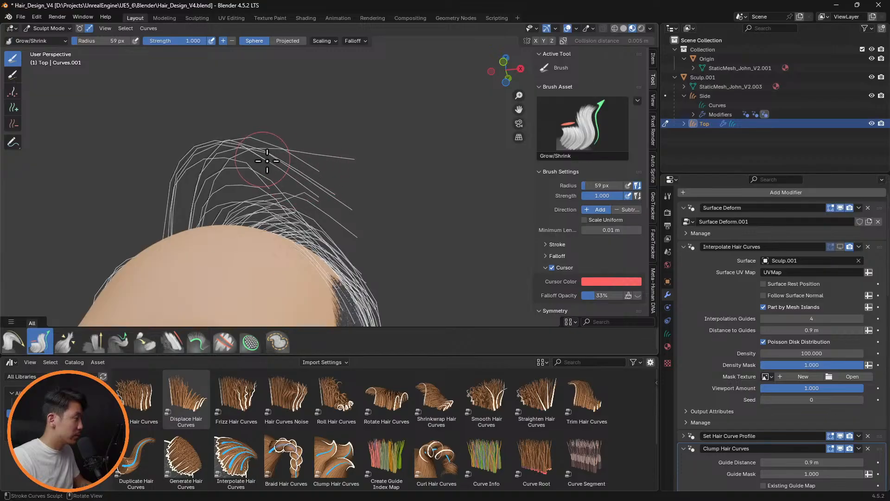
drag(268, 161, 304, 173)
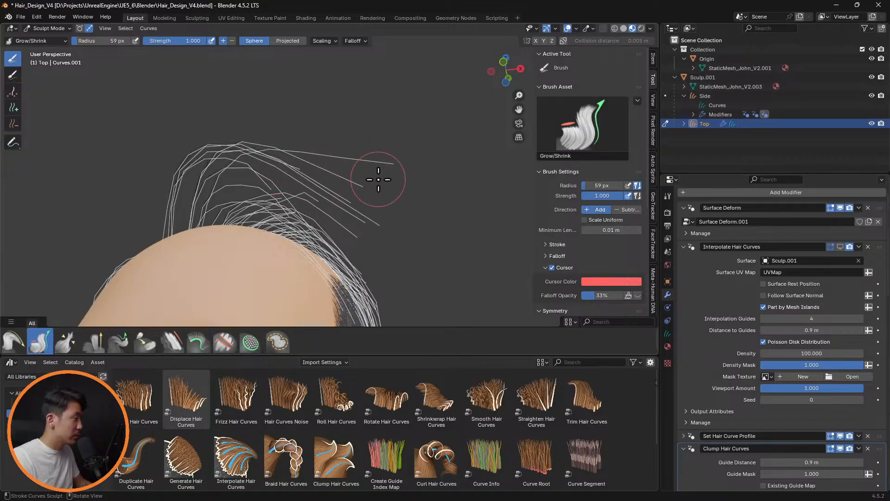
Comb the lengthened front guide curves down toward the left temple with 190 and 127 px radii, and show Interpolate Hair Curves
click(13, 342)
click(447, 174)
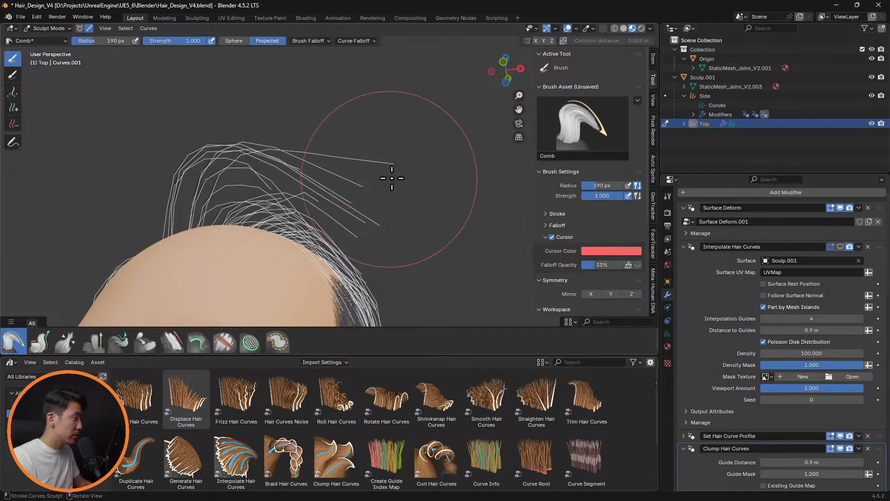
middle_drag(391, 177, 421, 149)
mouse_move(421, 148)
mouse_down()
mouse_move(391, 225)
mouse_move(370, 145)
mouse_move(373, 218)
mouse_up()
key(f)
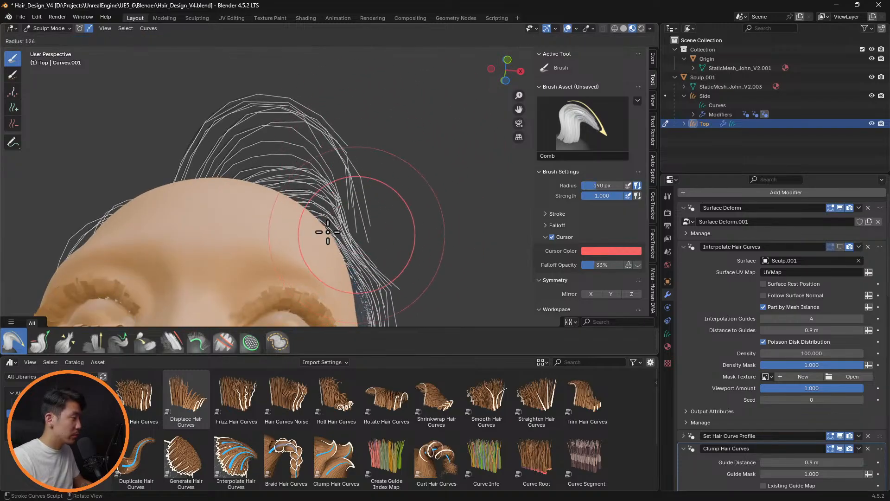
click(336, 230)
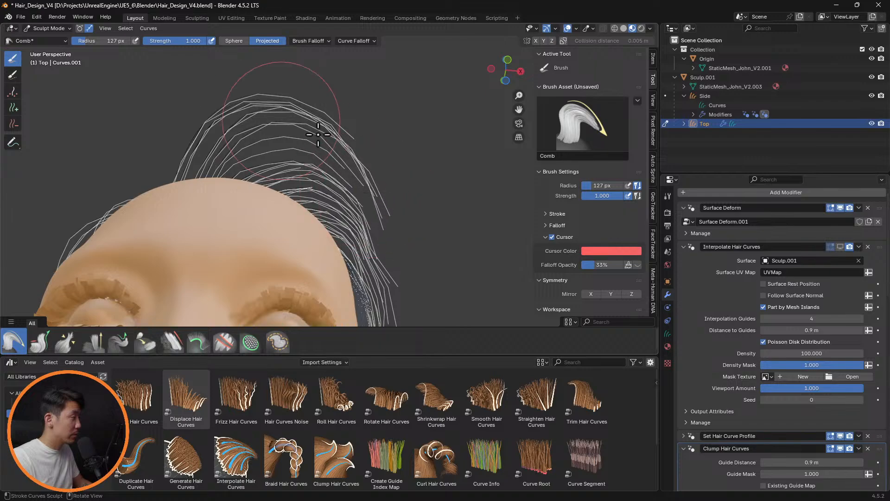
click(841, 246)
Comb the front Top guide curves with a 127 px radius, preview the interpolated hair, and set the Comb radius to 101 px
middle_drag(371, 175, 383, 140)
middle_drag(361, 168, 307, 174)
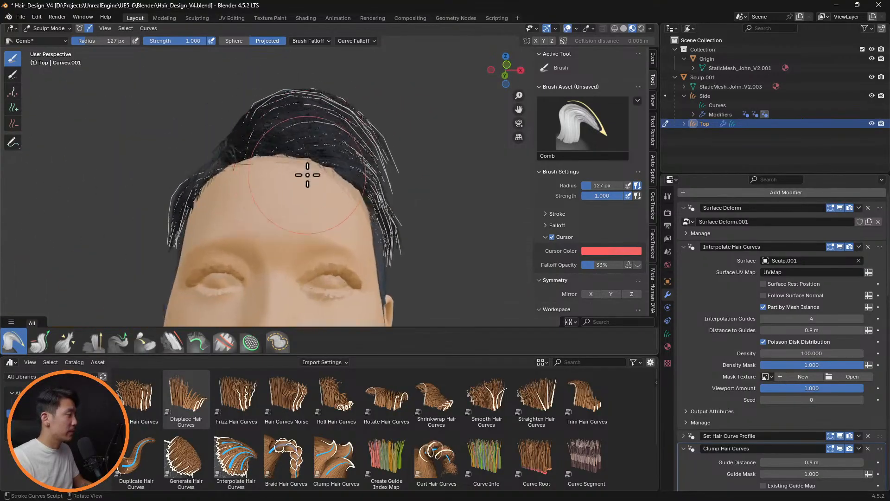
scroll(322, 144, up, 4)
key(f)
click(293, 120)
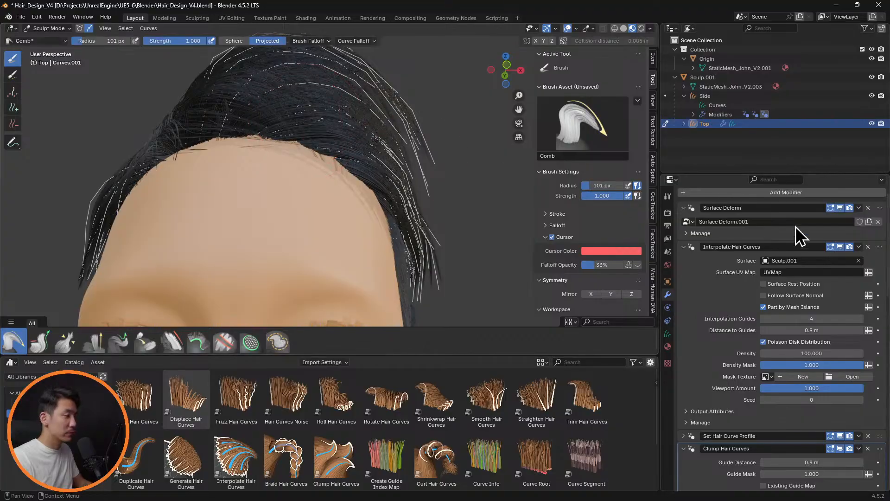
Hide Interpolate Hair Curves and smooth the front Top guide curves using the Smooth brush with a 101 px radius
click(841, 247)
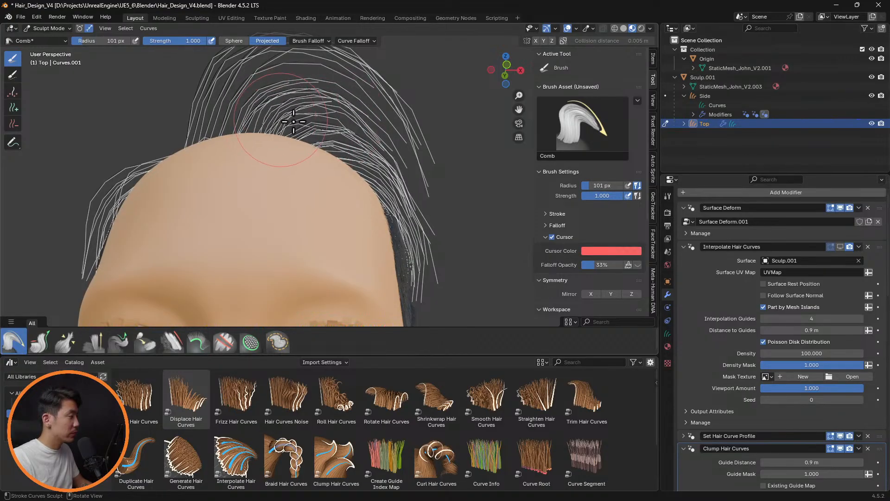
mouse_move(294, 122)
middle_down()
mouse_move(452, 202)
mouse_move(378, 173)
mouse_move(391, 201)
mouse_move(185, 112)
mouse_move(276, 119)
middle_up()
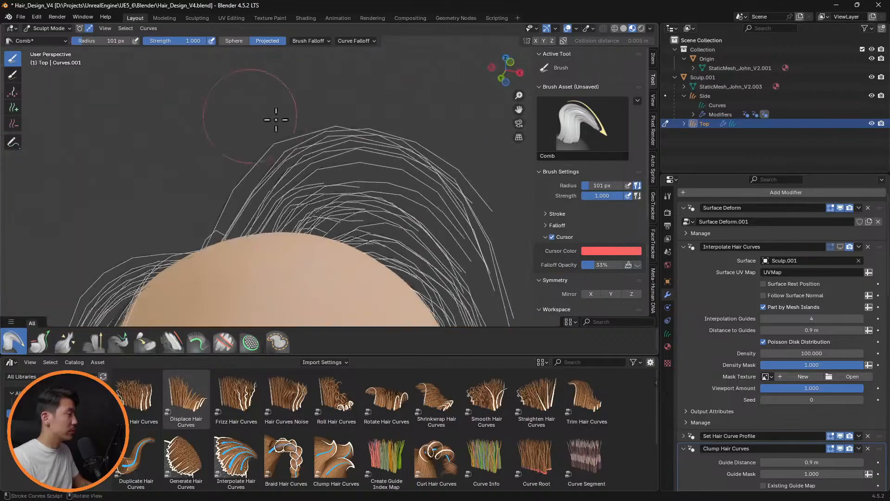
click(175, 342)
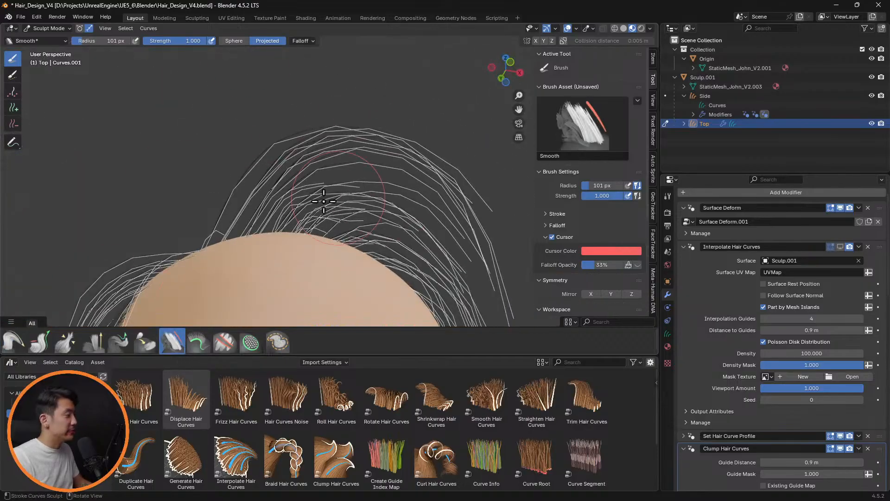
drag(345, 171, 335, 150)
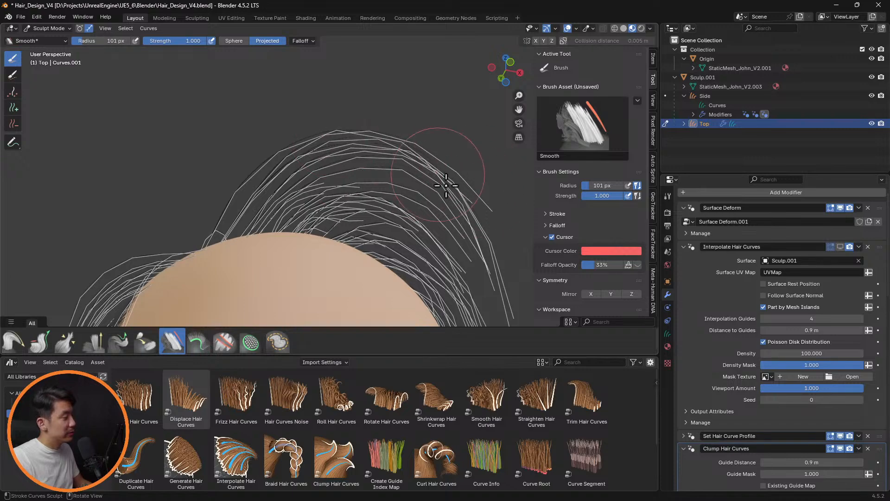
mouse_move(325, 222)
mouse_down()
mouse_move(346, 225)
mouse_move(377, 210)
mouse_up()
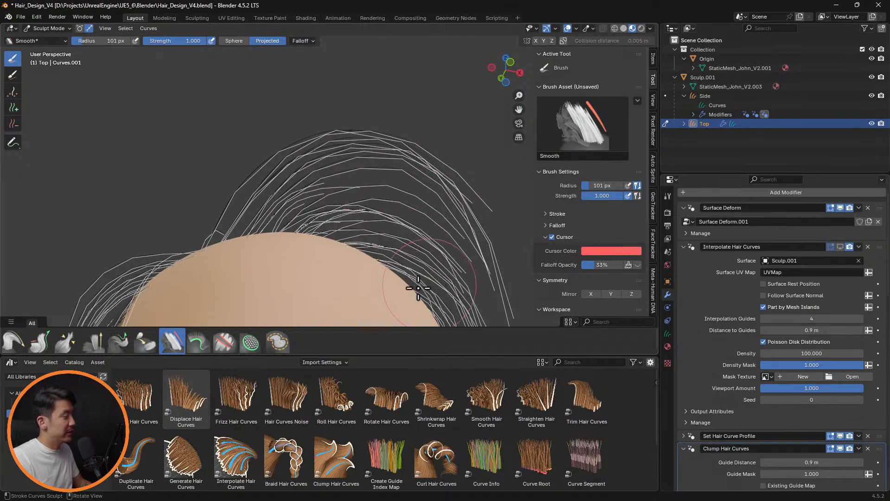
Comb the bent Top guide curve at the crown using the Comb brush with a 50 px radius
click(16, 348)
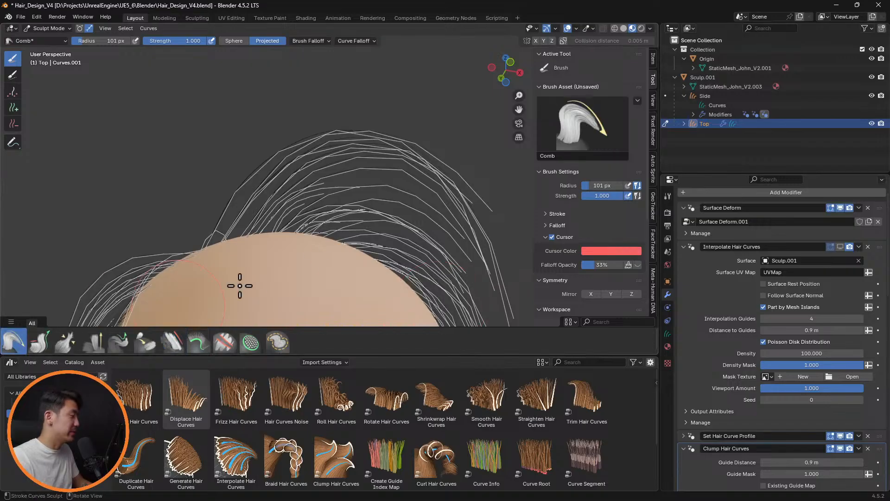
middle_drag(348, 232, 439, 226)
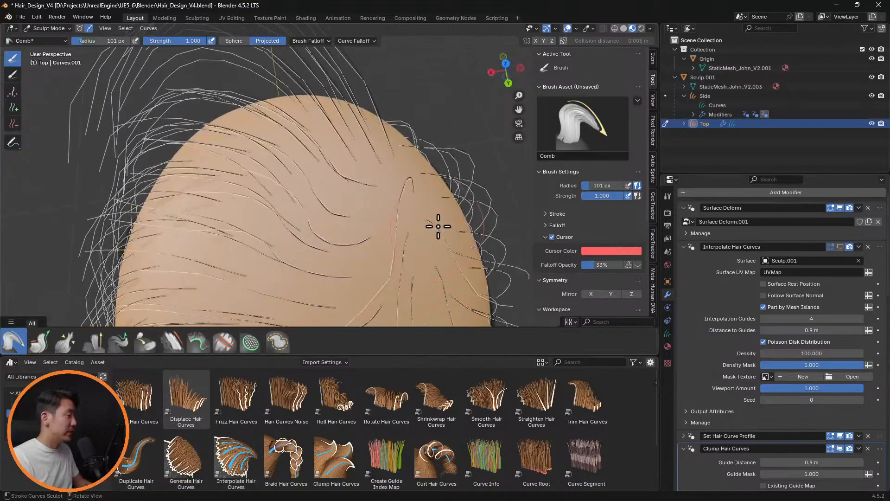
key(f)
click(413, 220)
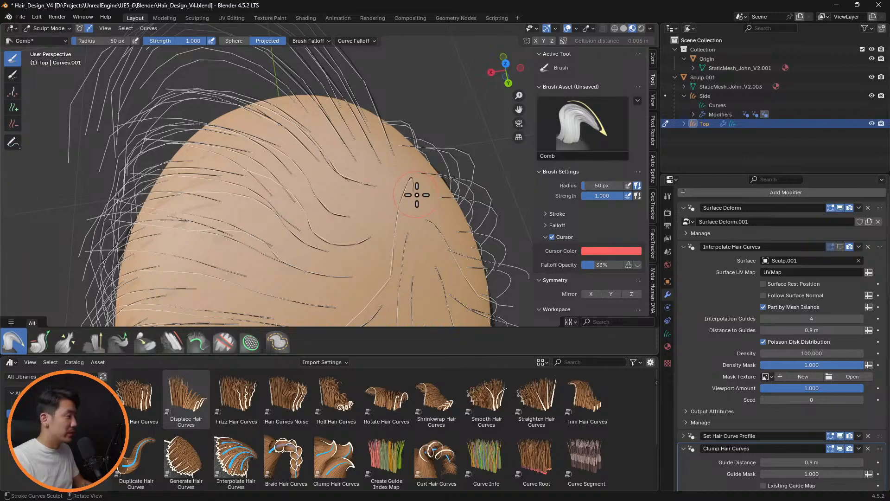
middle_drag(417, 194, 466, 148)
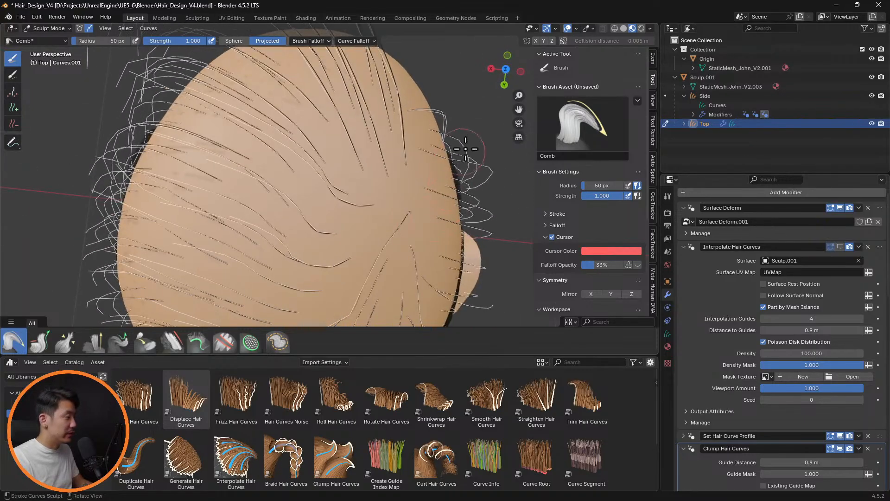
Delete the stray Top guide curve at the crown and fill the gap using the Add brush with Count 1
click(13, 123)
middle_drag(407, 218, 55, 166)
click(13, 108)
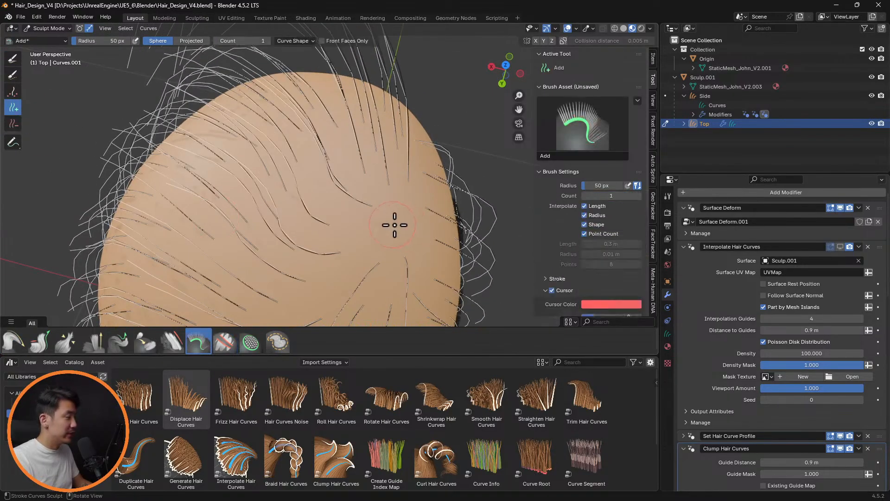
middle_drag(453, 225, 248, 198)
middle_drag(300, 182, 192, 274)
Return to the Comb brush and examine the interpolated hair from the side and front with viewport overlays hidden
click(12, 343)
shift+middle_drag(440, 121, 386, 191)
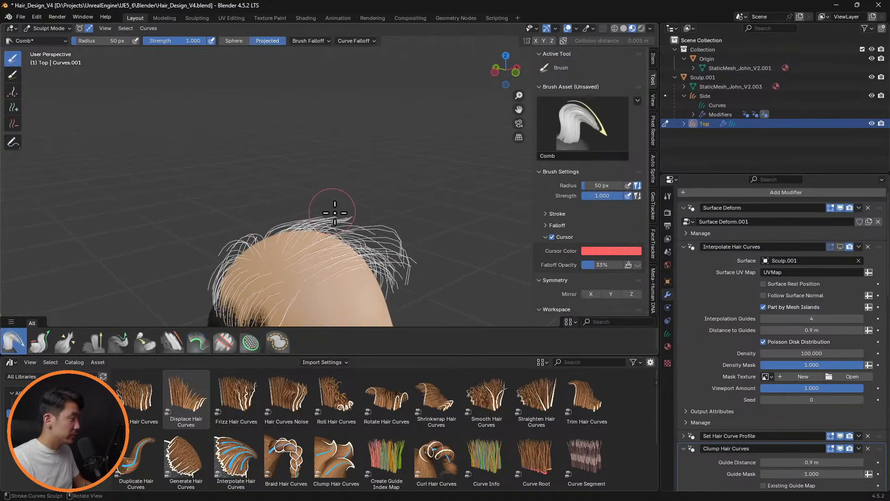
middle_drag(357, 223, 421, 185)
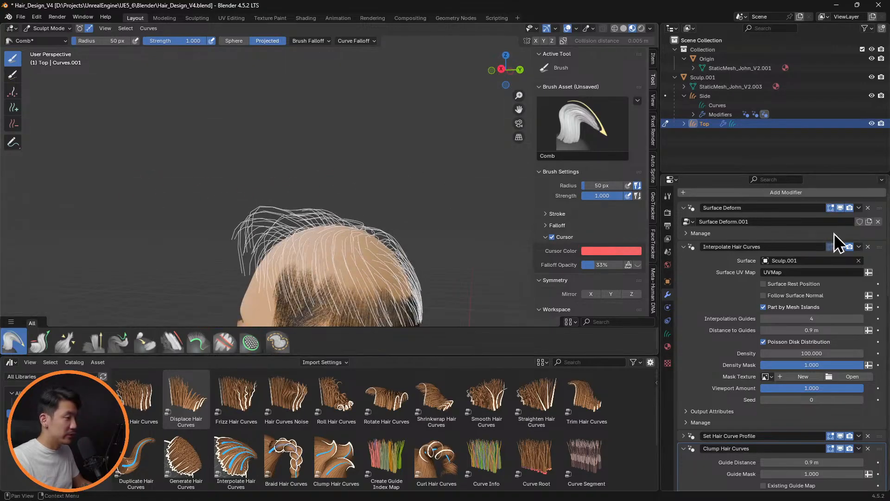
mouse_move(387, 237)
middle_down()
mouse_move(502, 213)
mouse_move(388, 226)
mouse_move(461, 254)
mouse_move(493, 231)
mouse_move(462, 256)
mouse_move(363, 265)
mouse_move(383, 242)
mouse_move(404, 241)
mouse_move(390, 248)
middle_up()
scroll(318, 246, up, 5)
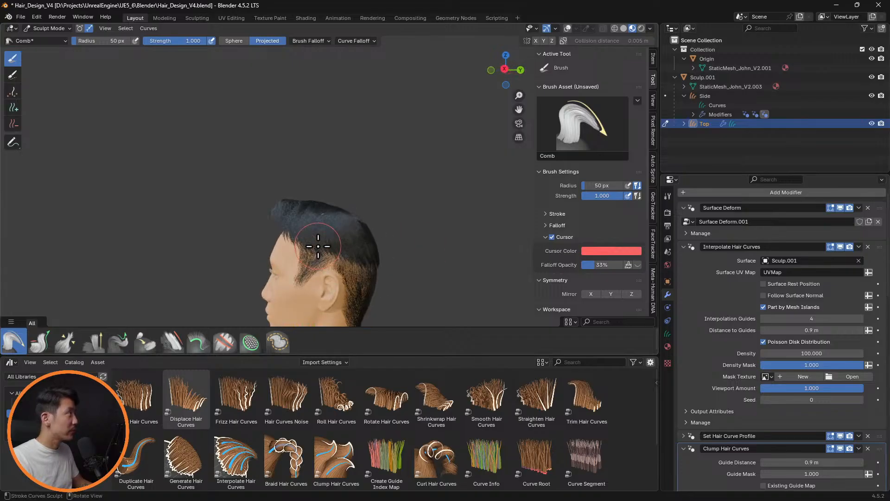
mouse_move(404, 235)
middle_down()
mouse_move(496, 238)
mouse_move(380, 240)
mouse_move(358, 258)
mouse_move(436, 226)
mouse_move(456, 228)
middle_up()
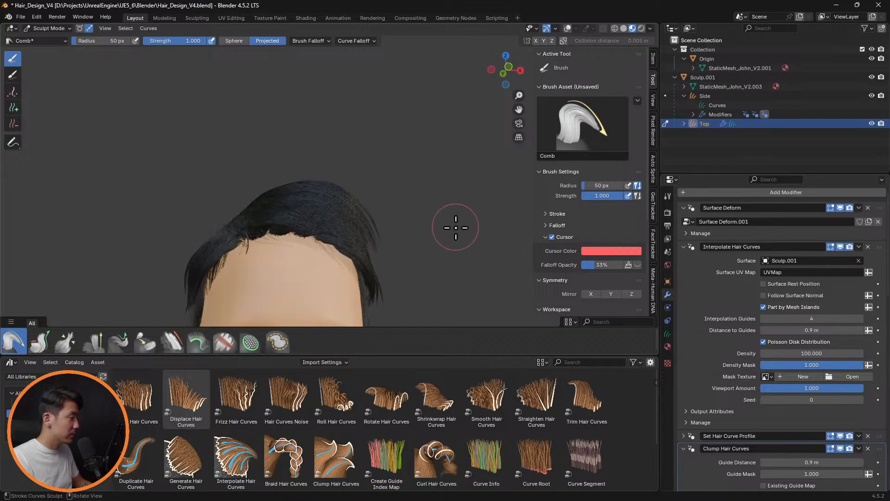
Show viewport overlays, hide Interpolate Hair Curves, and comb the front Top guide tips down toward the left temple with a 63 px radius
key(f)
click(399, 264)
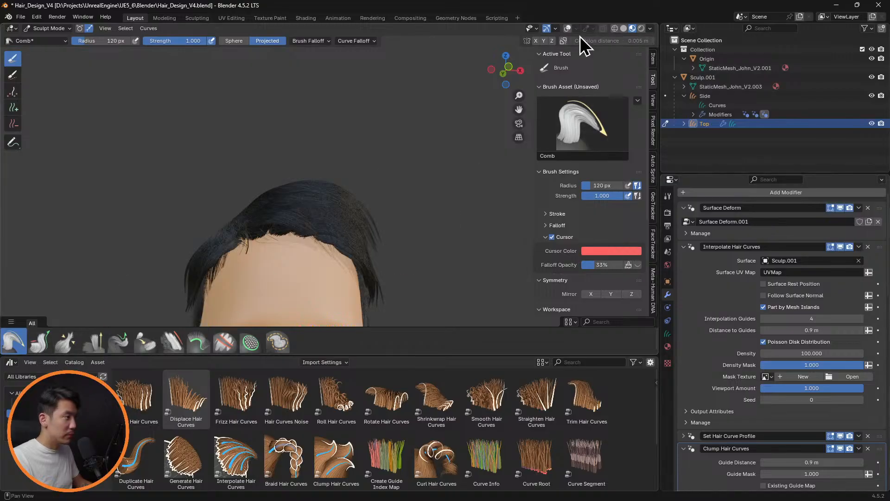
click(567, 29)
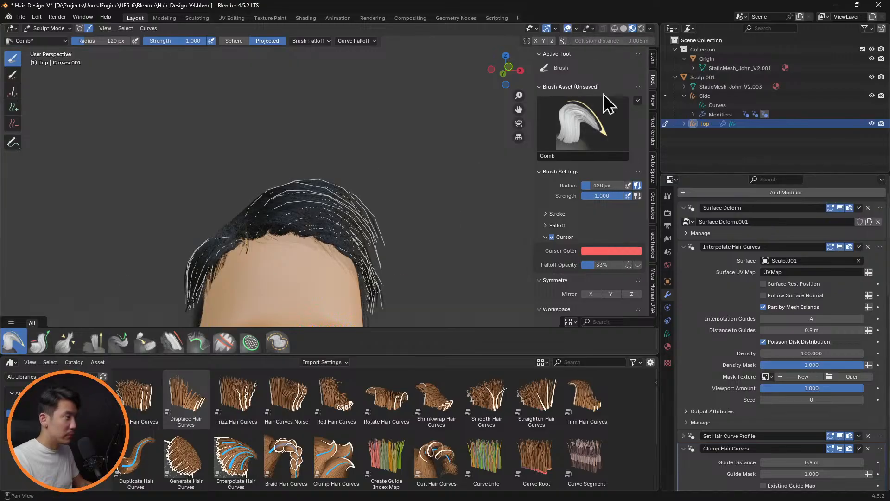
click(840, 247)
mouse_move(392, 260)
middle_down()
mouse_move(397, 223)
mouse_move(379, 234)
mouse_move(418, 238)
mouse_move(377, 211)
mouse_move(343, 206)
mouse_move(342, 222)
mouse_move(413, 231)
mouse_move(357, 218)
mouse_move(338, 193)
mouse_move(341, 206)
mouse_move(229, 265)
mouse_move(194, 252)
mouse_move(346, 215)
mouse_move(403, 179)
middle_up()
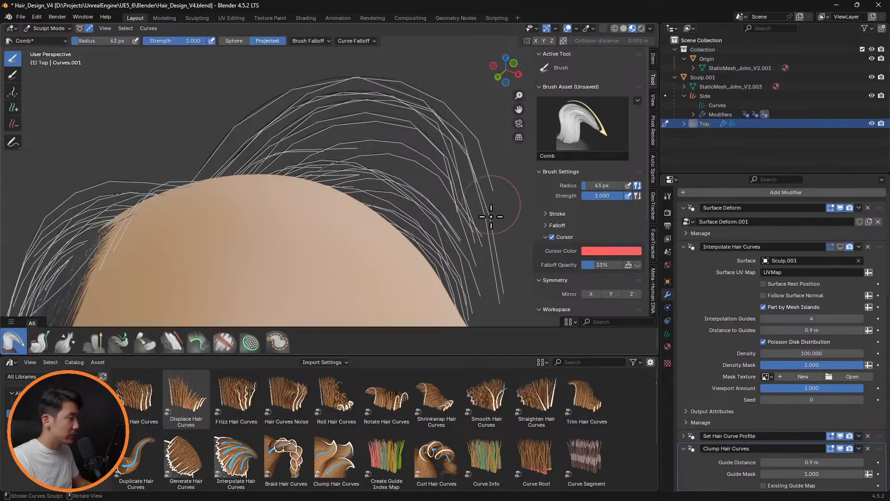
drag(491, 216, 483, 292)
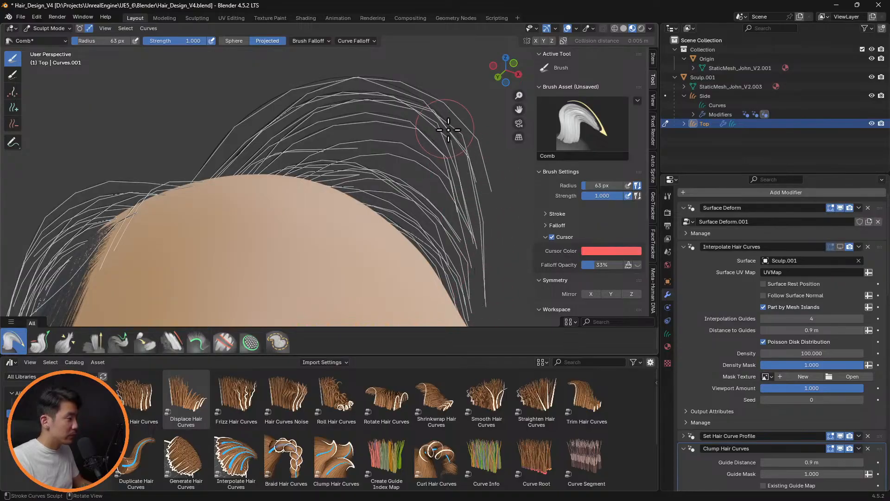
drag(485, 180, 481, 310)
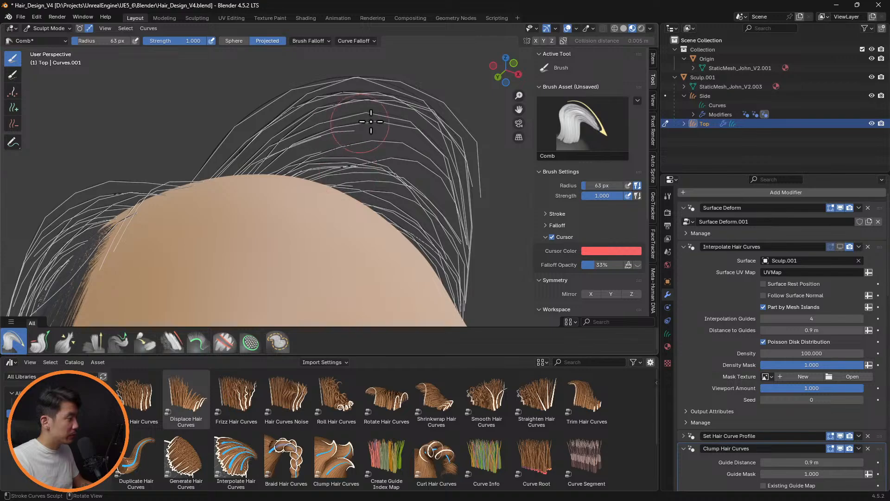
Comb the front Top guide curves toward the head's left side with a 119 px radius and show Interpolate Hair Curves
mouse_move(364, 139)
middle_down()
mouse_move(422, 218)
mouse_move(496, 235)
mouse_move(513, 213)
mouse_move(457, 197)
mouse_move(425, 231)
mouse_move(401, 237)
mouse_move(348, 207)
mouse_move(220, 202)
mouse_move(126, 185)
mouse_move(318, 218)
mouse_move(342, 209)
mouse_move(374, 175)
mouse_move(369, 131)
mouse_move(362, 213)
middle_up()
key(f)
click(404, 175)
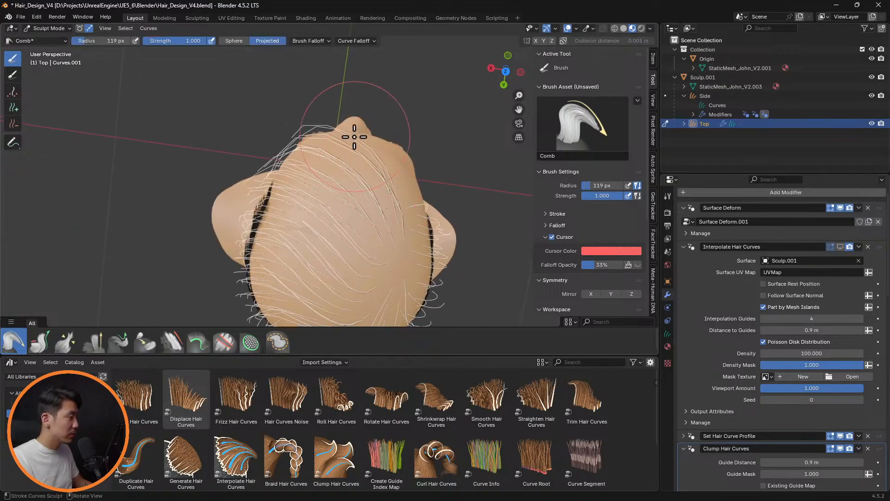
mouse_move(305, 133)
mouse_down()
mouse_move(278, 136)
mouse_move(270, 159)
mouse_up()
mouse_move(263, 171)
middle_down()
mouse_move(308, 135)
mouse_move(360, 145)
mouse_move(264, 133)
mouse_move(356, 225)
mouse_move(304, 135)
mouse_move(354, 190)
middle_up()
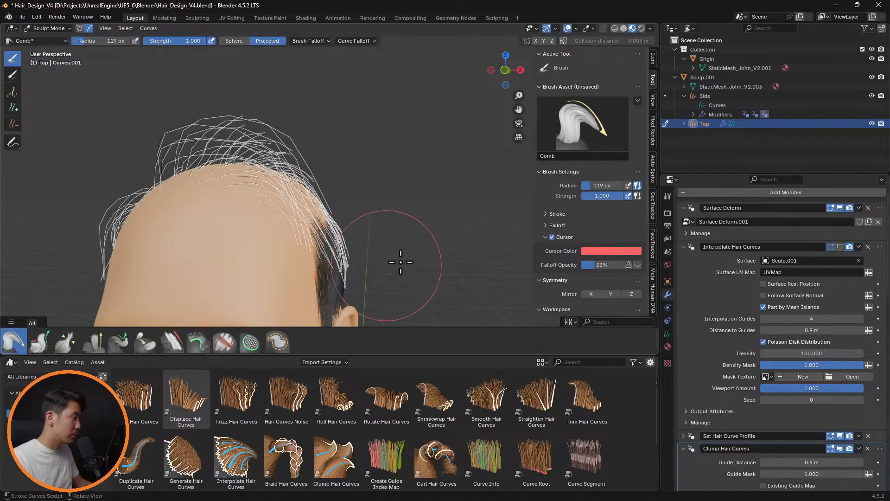
middle_drag(401, 262, 431, 232)
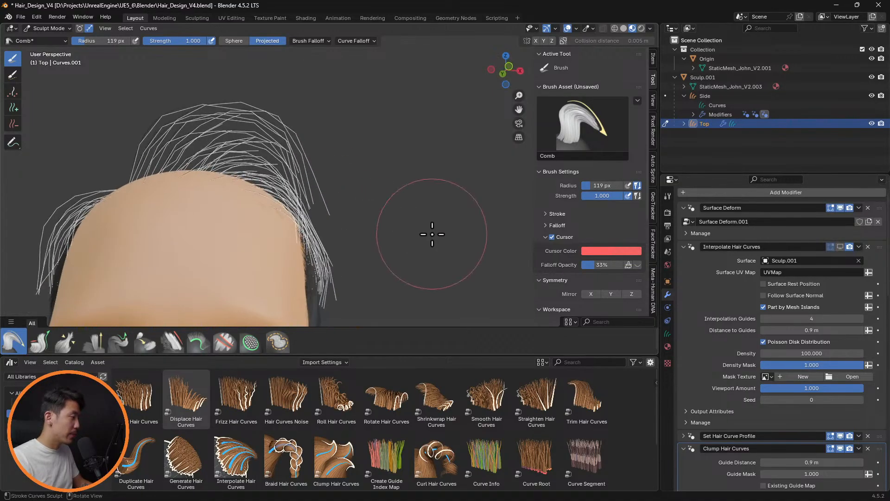
click(840, 246)
mouse_move(513, 238)
middle_down()
mouse_move(357, 185)
mouse_move(447, 191)
mouse_move(443, 212)
mouse_move(443, 201)
mouse_move(363, 187)
mouse_move(411, 172)
mouse_move(320, 209)
mouse_move(475, 187)
mouse_move(456, 179)
mouse_move(432, 191)
mouse_move(369, 167)
mouse_move(278, 238)
mouse_move(370, 235)
mouse_move(453, 195)
mouse_move(441, 252)
mouse_move(453, 253)
mouse_move(477, 208)
mouse_move(395, 104)
middle_up()
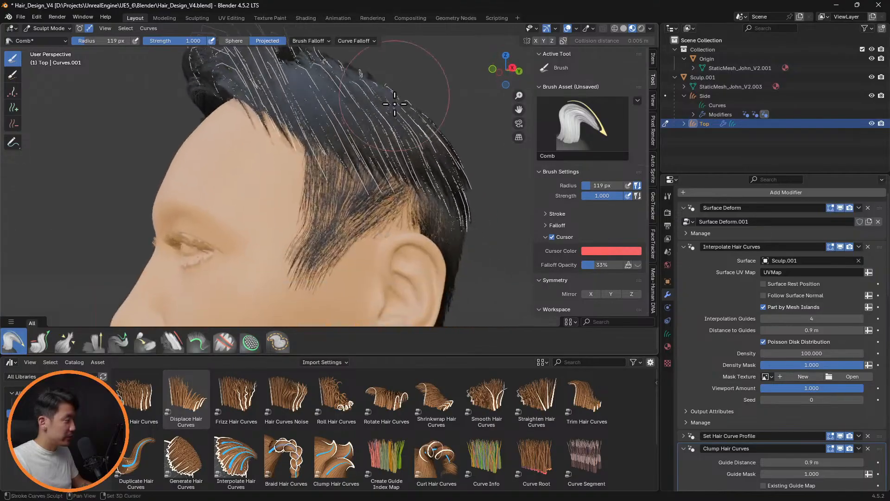
Pull the Top guide tips above the left sideburn using the Pull Tips brush in Sphere mode with a 64 px radius
key(f)
click(333, 170)
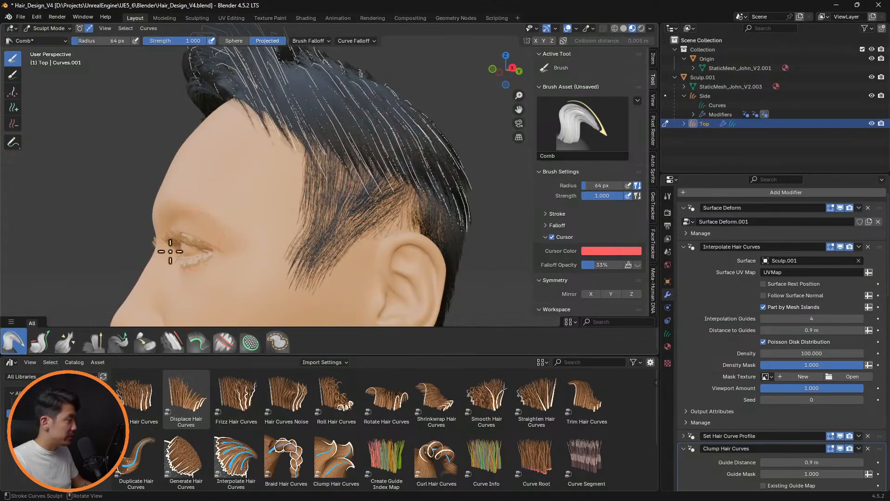
click(56, 340)
click(119, 341)
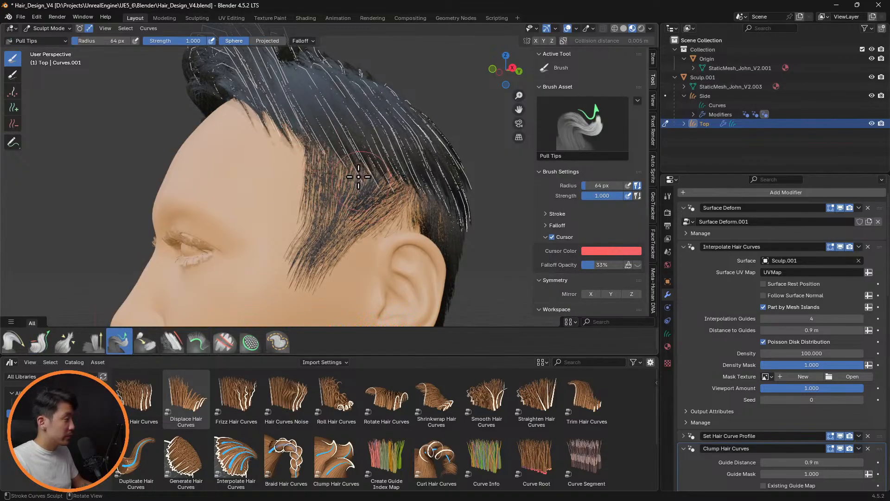
middle_drag(359, 177, 487, 195)
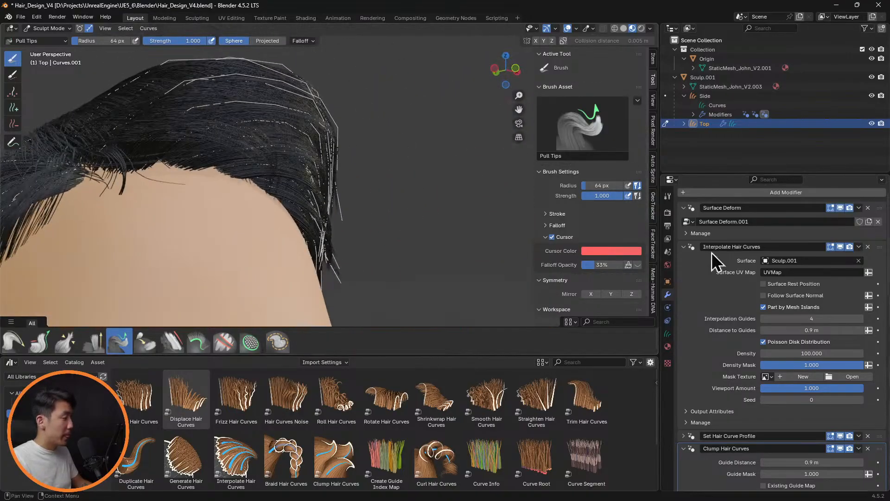
Hide Interpolate Hair Curves and set up the Comb brush with a 112 px radius over the front Top guides
click(840, 246)
mouse_move(421, 237)
middle_down()
mouse_move(358, 199)
mouse_move(383, 199)
middle_up()
click(13, 342)
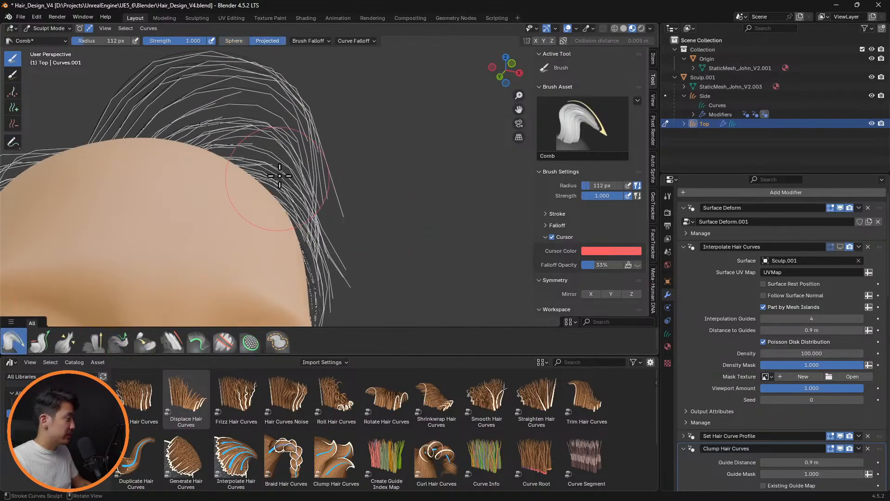
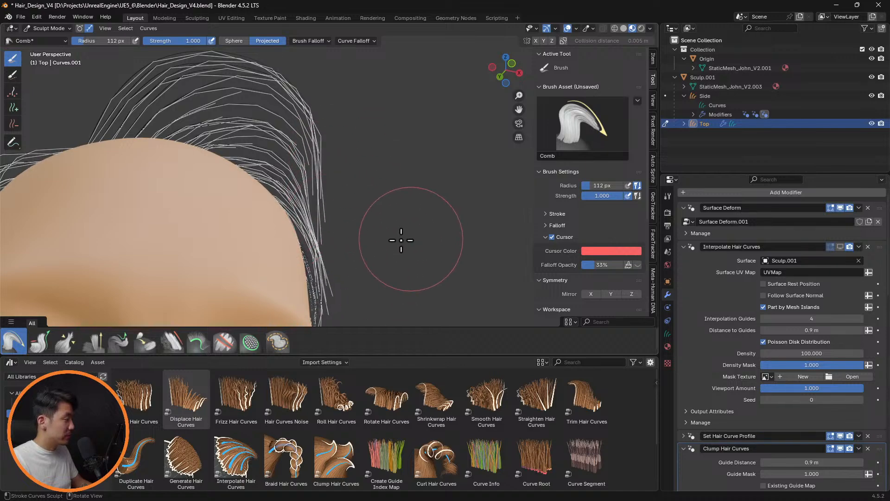
Show Interpolate Hair Curves and examine the Top hair's shape from the front and back of the head
middle_drag(401, 240, 258, 263)
scroll(355, 235, down, 2)
shift+middle_drag(417, 297, 495, 254)
scroll(377, 228, down, 2)
mouse_move(424, 218)
middle_down()
mouse_move(400, 251)
mouse_move(399, 203)
mouse_move(411, 172)
mouse_move(422, 230)
mouse_move(425, 211)
mouse_move(413, 207)
mouse_move(403, 290)
mouse_move(427, 233)
mouse_move(417, 224)
mouse_move(511, 184)
mouse_move(519, 234)
mouse_move(407, 213)
mouse_move(413, 266)
middle_up()
middle_drag(398, 224, 427, 249)
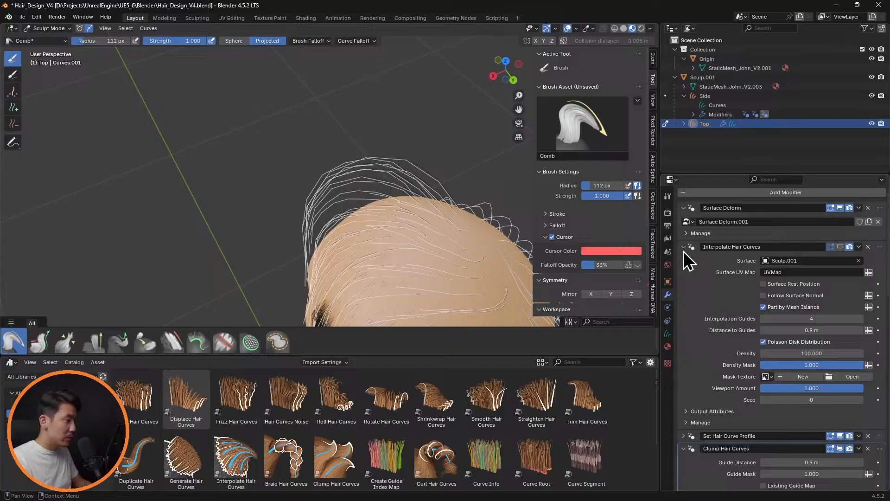
click(841, 247)
mouse_move(430, 202)
middle_down()
mouse_move(435, 186)
mouse_move(426, 200)
mouse_move(413, 195)
mouse_move(408, 169)
mouse_move(371, 183)
middle_up()
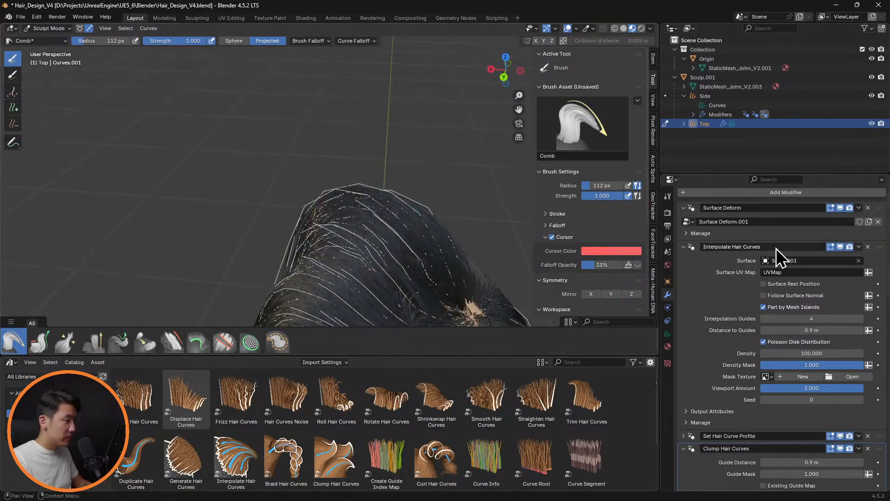
Try combing the Top guides at the back of the head with Interpolate Hair Curves hidden and a 75 px radius, and undo it
click(839, 247)
key(f)
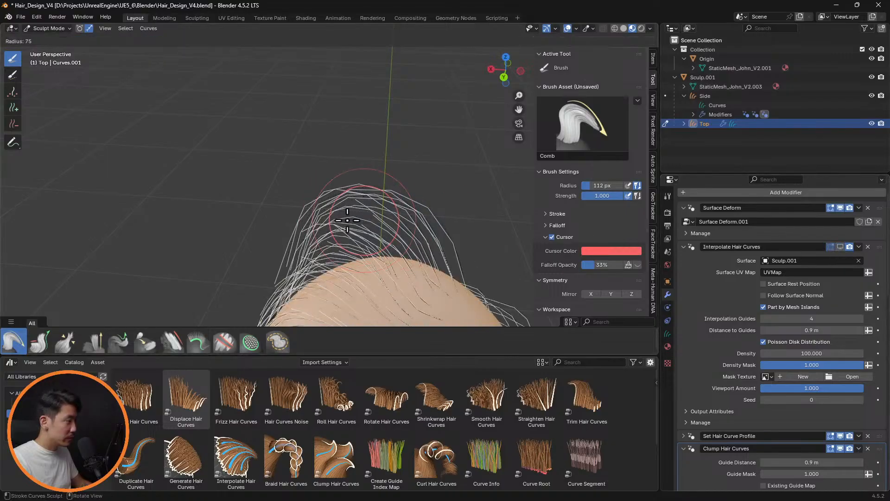
click(345, 217)
middle_drag(368, 221, 375, 241)
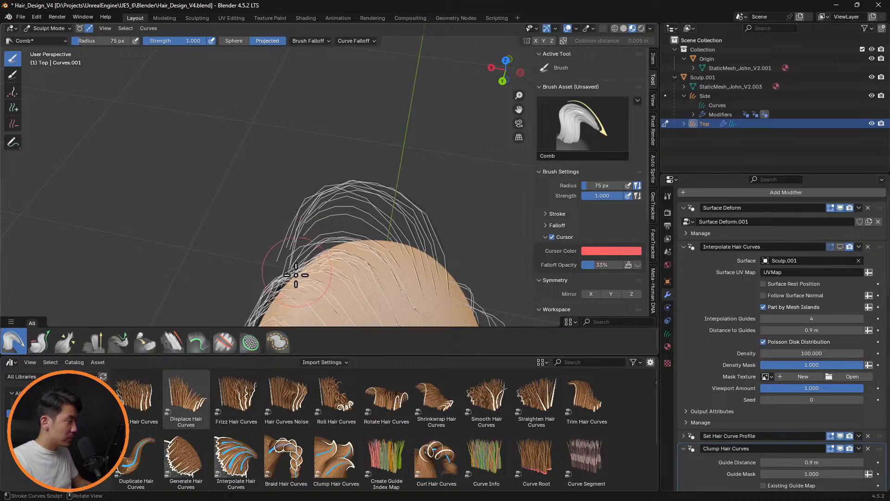
middle_drag(309, 263, 480, 201)
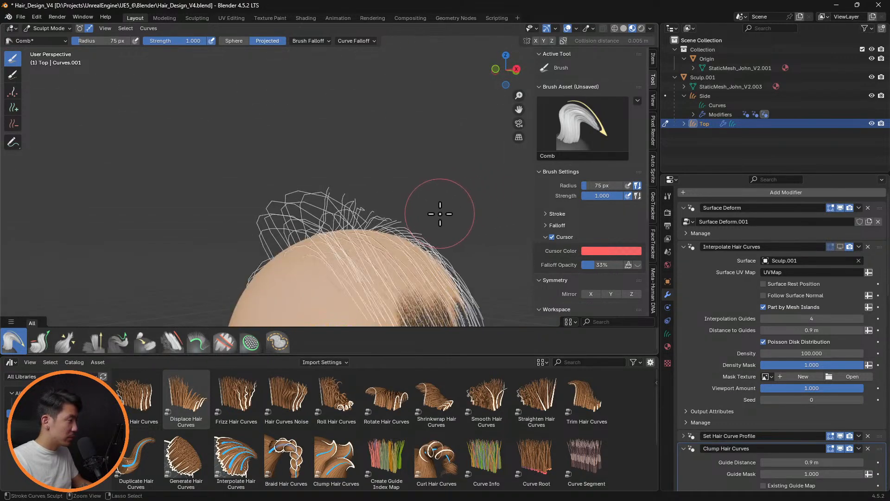
key(ctrl+z)
middle_drag(442, 205, 410, 229)
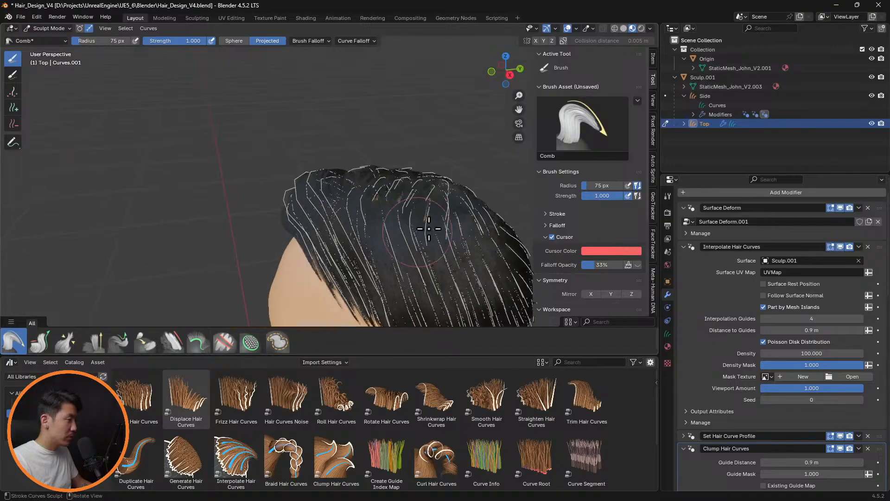
Hide Interpolate Hair Curves and open the Top curves in Edit Mode with curve selection over the crown
click(841, 246)
middle_drag(510, 223, 392, 130)
key(Tab)
middle_drag(374, 215, 402, 177)
click(330, 178)
middle_drag(330, 178, 302, 215)
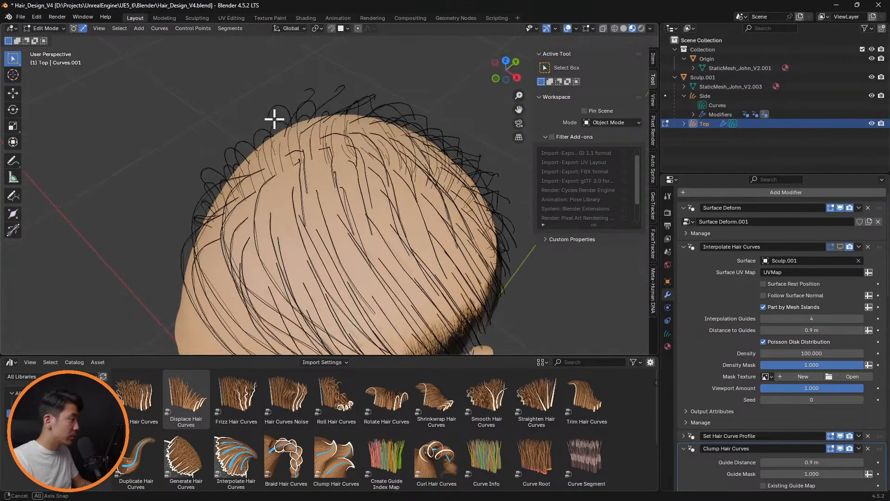
middle_drag(272, 119, 280, 194)
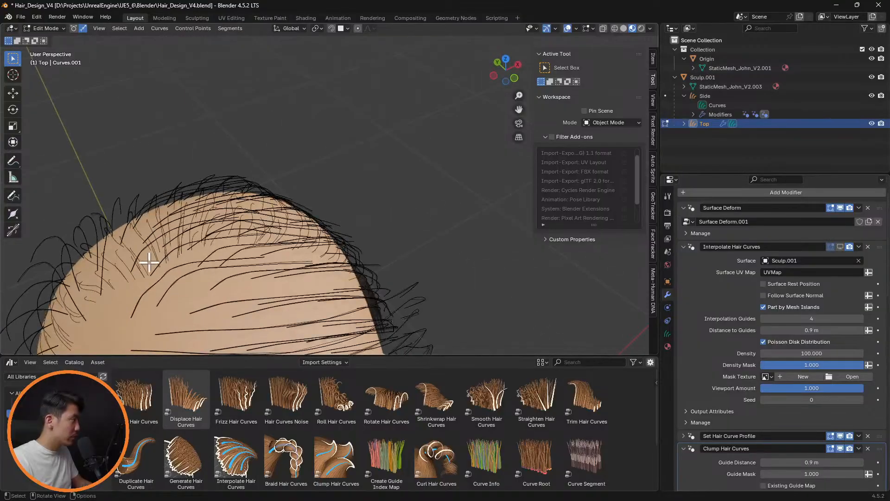
key(1)
key(2)
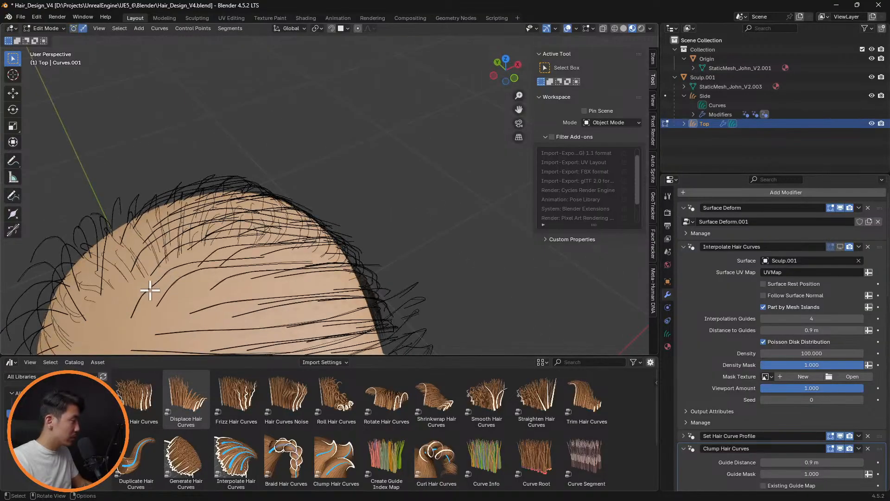
Select the short Top guide curves around the crown and return to Sculpt Mode
middle_drag(271, 278, 381, 302)
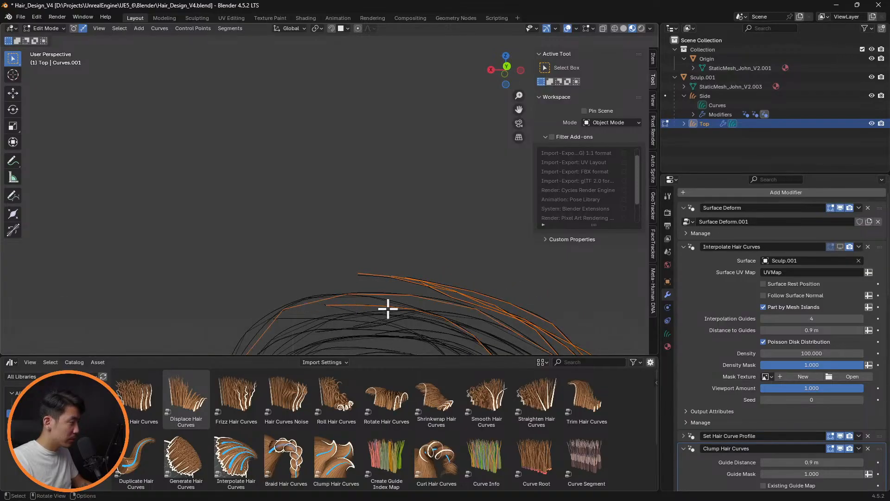
shift+click(304, 313)
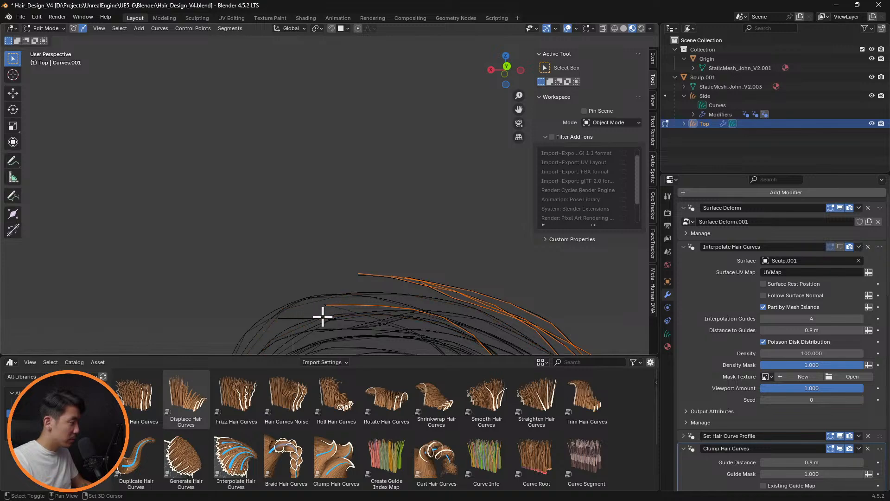
middle_drag(322, 316, 380, 245)
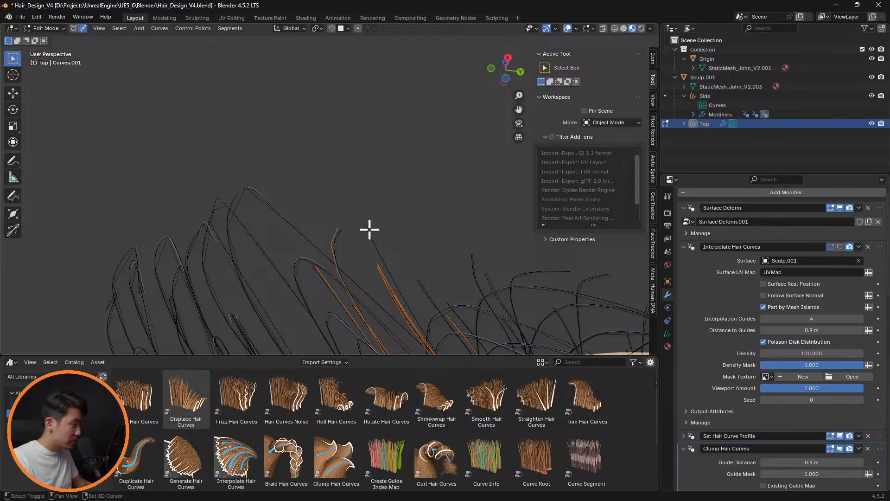
middle_drag(369, 230, 419, 264)
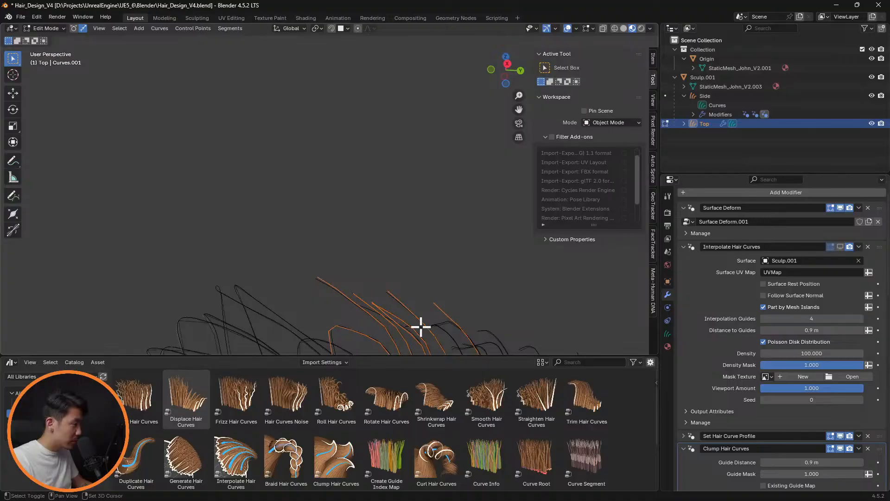
mouse_move(460, 313)
middle_down()
mouse_move(489, 298)
mouse_move(450, 322)
mouse_move(479, 284)
mouse_move(448, 332)
mouse_move(481, 266)
mouse_move(481, 308)
mouse_move(447, 305)
middle_up()
key(Tab)
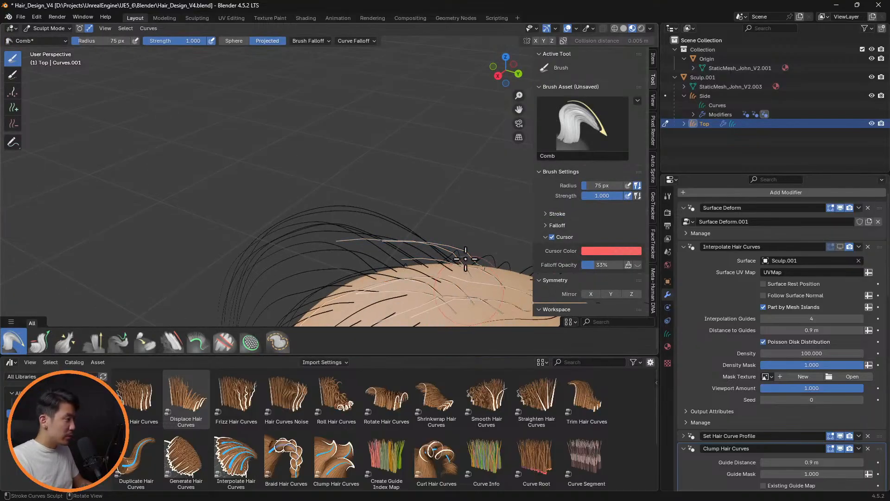
Pull the selected Top guide tips out toward the head's left side using the Pull Tips brush in Sphere mode with a 116 px radius
scroll(456, 250, down, 4)
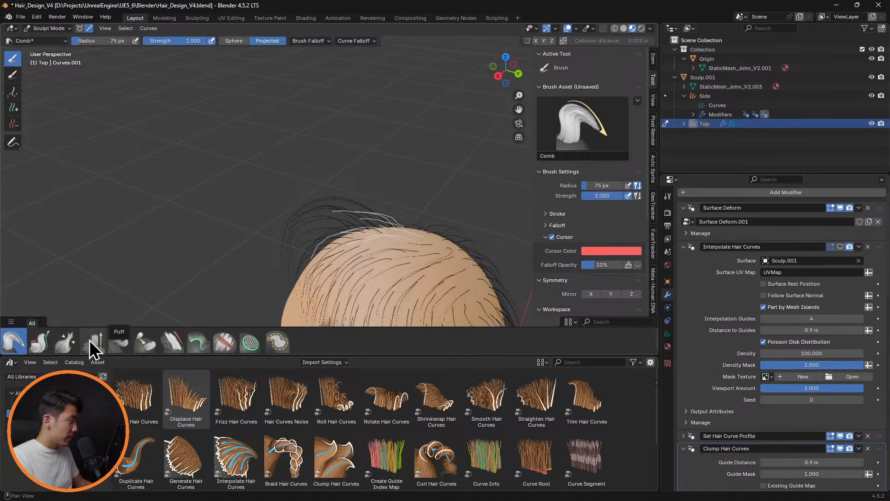
click(40, 341)
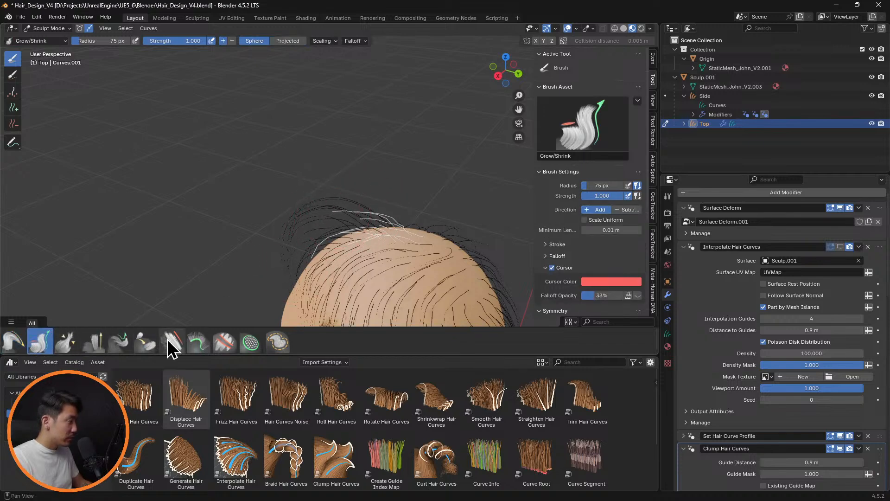
click(144, 342)
click(120, 342)
click(146, 342)
click(122, 342)
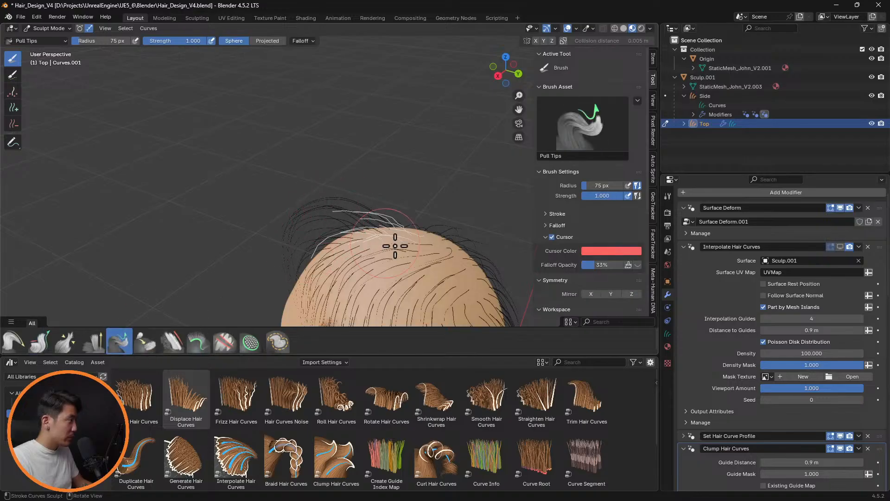
mouse_move(394, 243)
middle_down()
mouse_move(393, 268)
mouse_move(389, 232)
middle_up()
scroll(390, 231, up, 3)
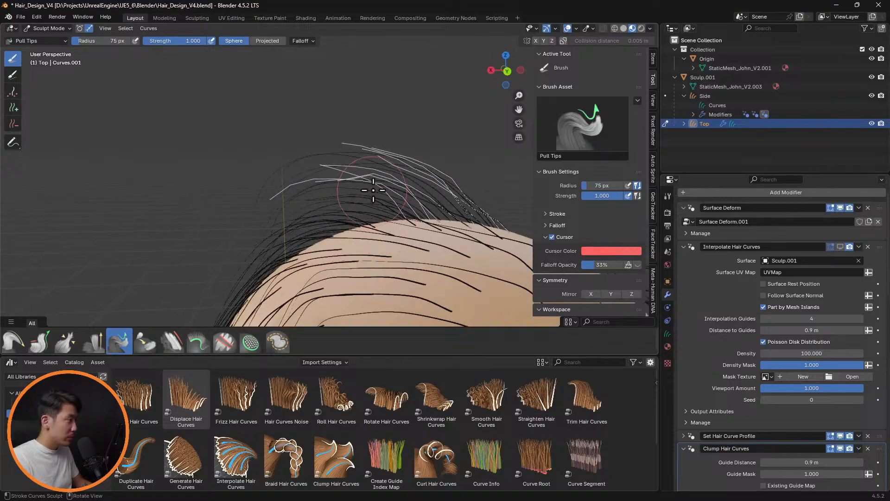
key(f)
click(411, 192)
drag(341, 164, 268, 150)
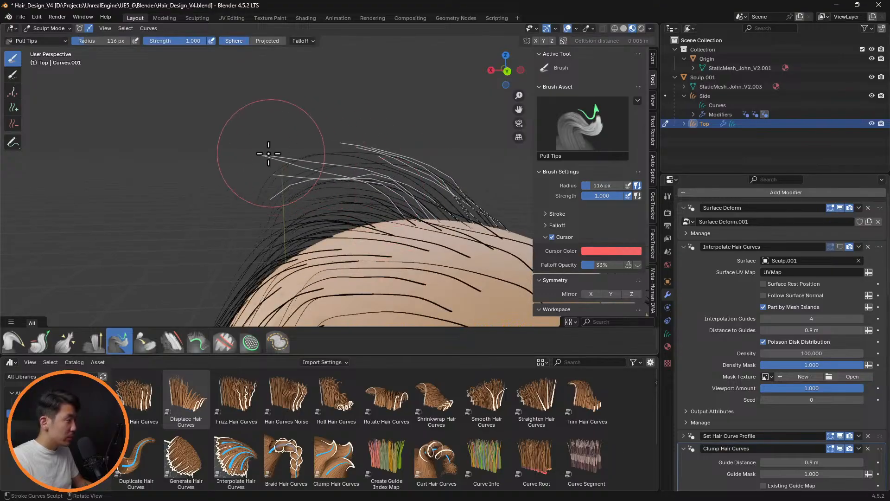
drag(270, 196, 249, 203)
mouse_move(380, 151)
mouse_down()
mouse_move(336, 139)
mouse_move(238, 143)
mouse_up()
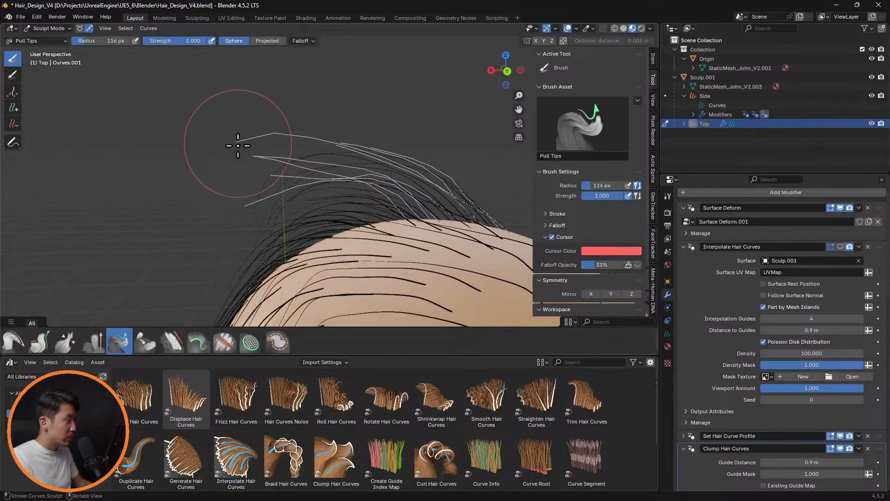
mouse_move(371, 150)
mouse_down()
mouse_move(243, 147)
mouse_move(346, 141)
mouse_move(290, 136)
mouse_up()
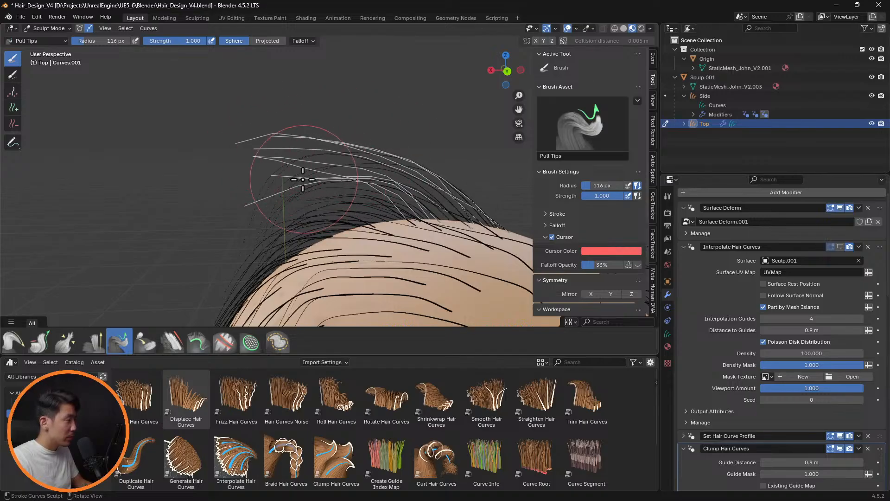
Comb the selected Top guides down over the head's left side with a 116 px radius and show Interpolate Hair Curves
click(13, 342)
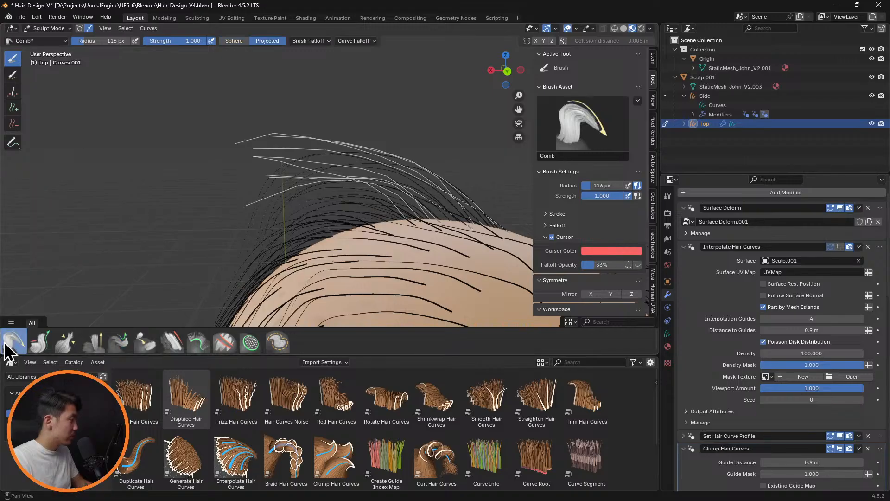
drag(285, 132, 190, 229)
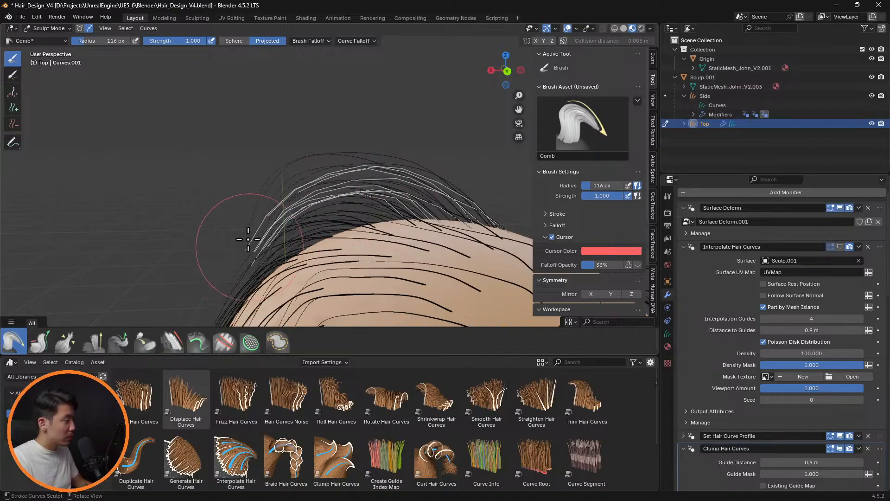
middle_drag(248, 239, 492, 204)
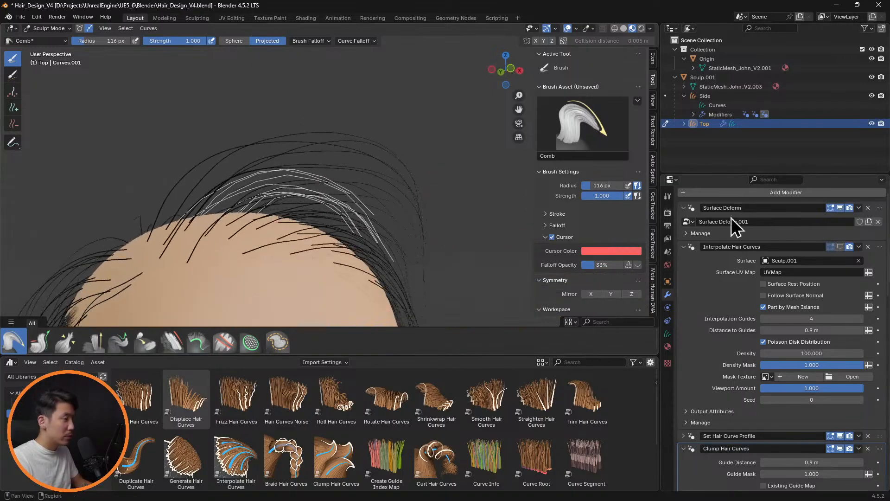
click(841, 247)
mouse_move(350, 197)
middle_down()
mouse_move(432, 194)
mouse_move(403, 207)
mouse_move(441, 203)
mouse_move(388, 219)
mouse_move(334, 209)
mouse_move(401, 200)
mouse_move(358, 239)
mouse_move(398, 233)
mouse_move(354, 182)
mouse_move(223, 232)
mouse_move(322, 213)
mouse_move(378, 236)
mouse_move(433, 224)
mouse_move(377, 209)
mouse_move(423, 227)
mouse_move(384, 229)
mouse_move(417, 238)
mouse_move(367, 233)
mouse_move(421, 223)
middle_up()
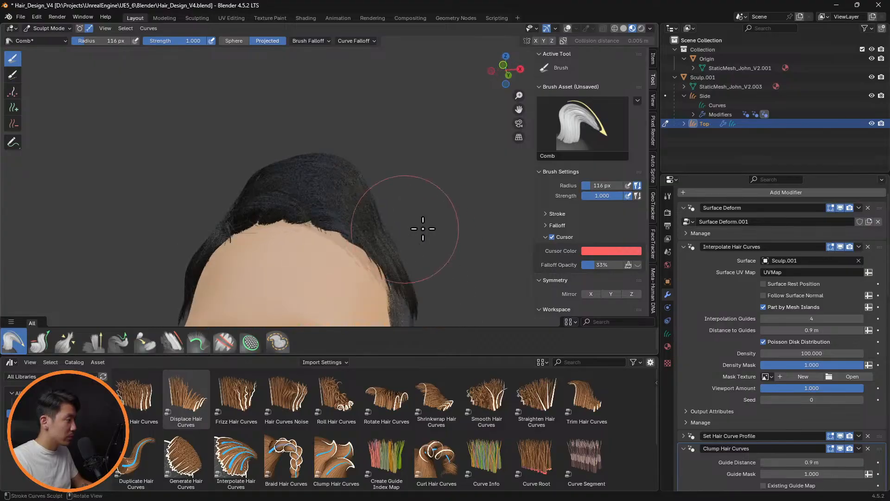
Comb the Top guide tips outward at the head's front left with a 71 px radius, with Interpolate Hair Curves hidden while combing and shown for review
click(841, 246)
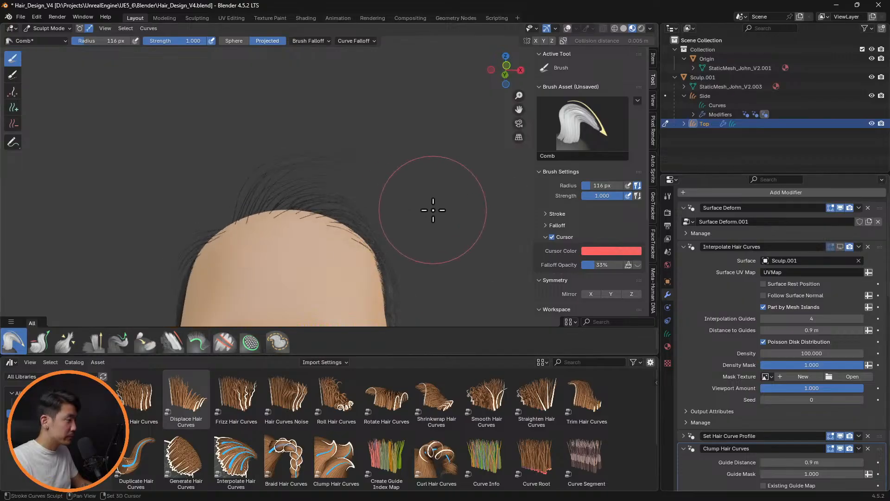
key(shift+alt+z)
key(f)
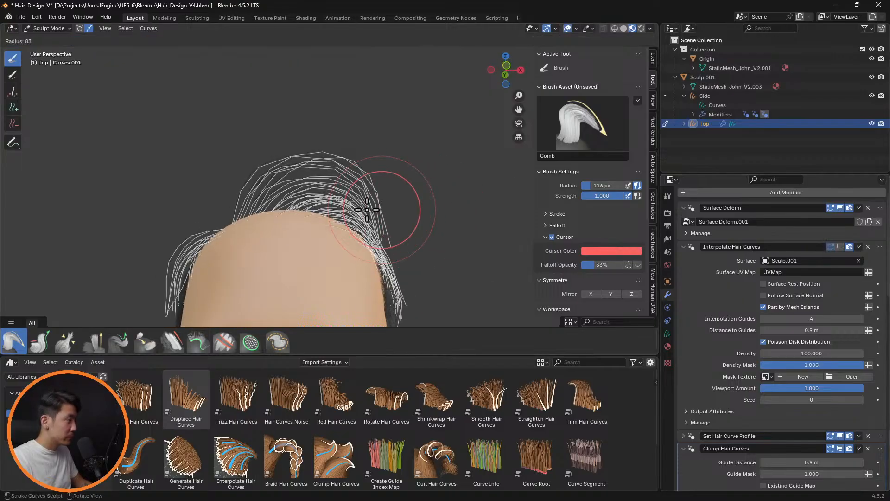
click(363, 211)
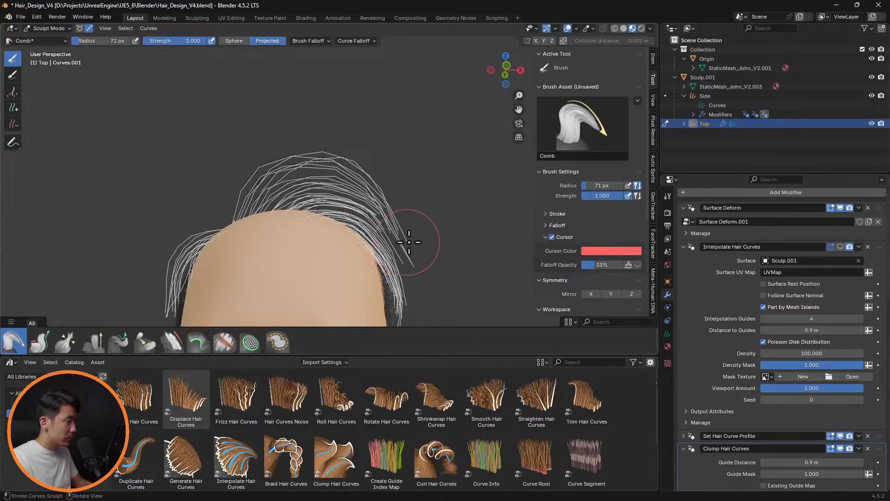
middle_drag(472, 251, 324, 251)
click(841, 247)
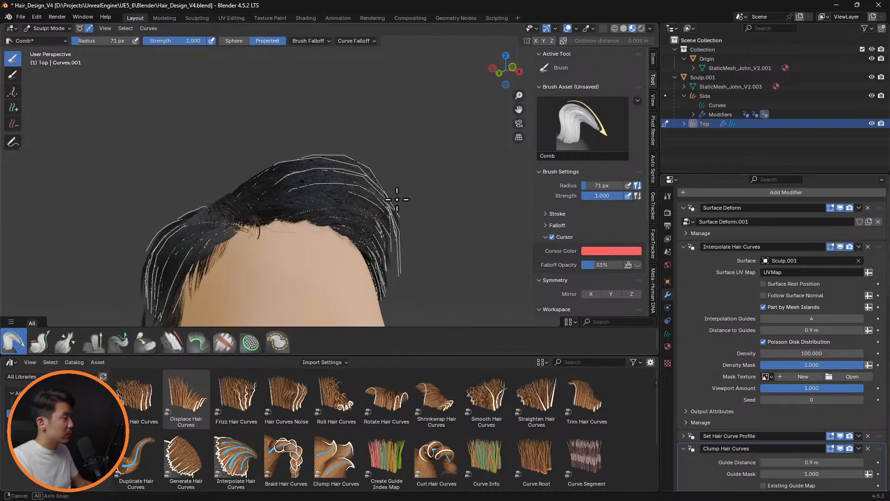
middle_drag(399, 199, 533, 223)
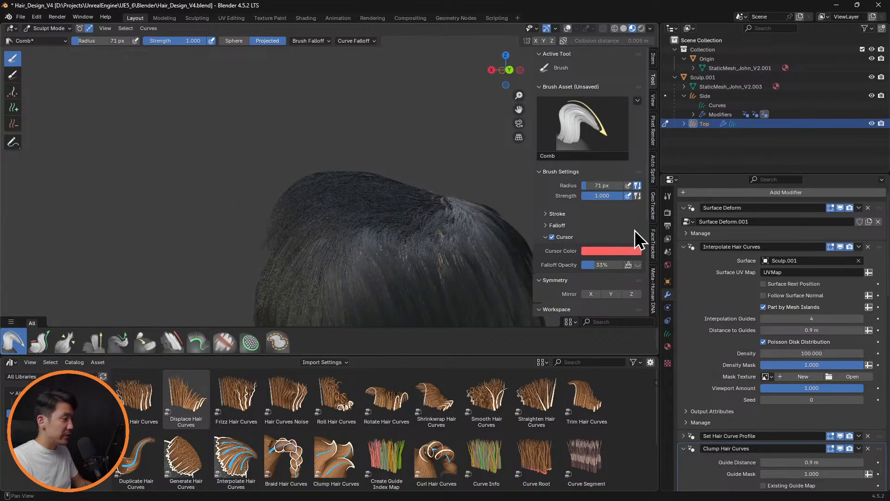
Hide Interpolate Hair Curves and comb the Top guides at the head's back right down closer to the scalp with a 71 px radius
click(841, 247)
mouse_move(477, 183)
middle_down()
mouse_move(421, 158)
mouse_move(424, 193)
mouse_move(385, 218)
middle_up()
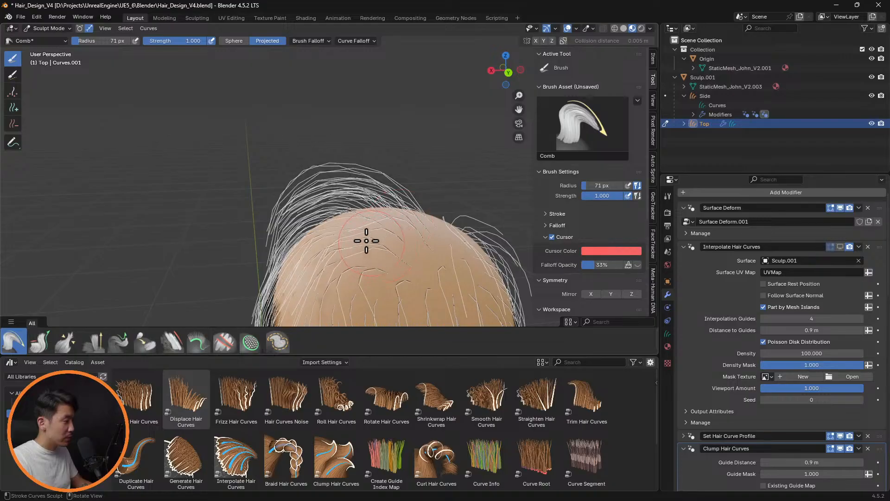
middle_drag(442, 248, 465, 275)
drag(454, 263, 461, 278)
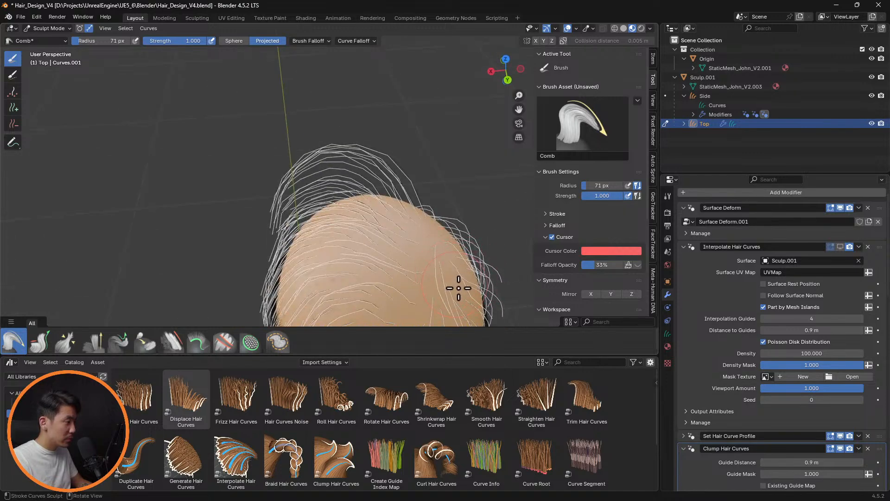
middle_drag(455, 292, 461, 205)
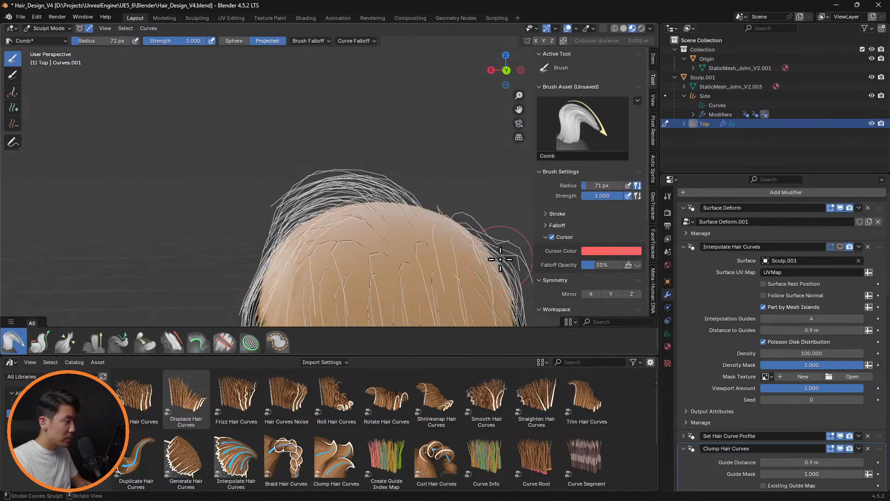
drag(500, 260, 506, 291)
mouse_move(461, 211)
mouse_down()
mouse_move(503, 230)
mouse_move(461, 231)
mouse_move(479, 258)
mouse_up()
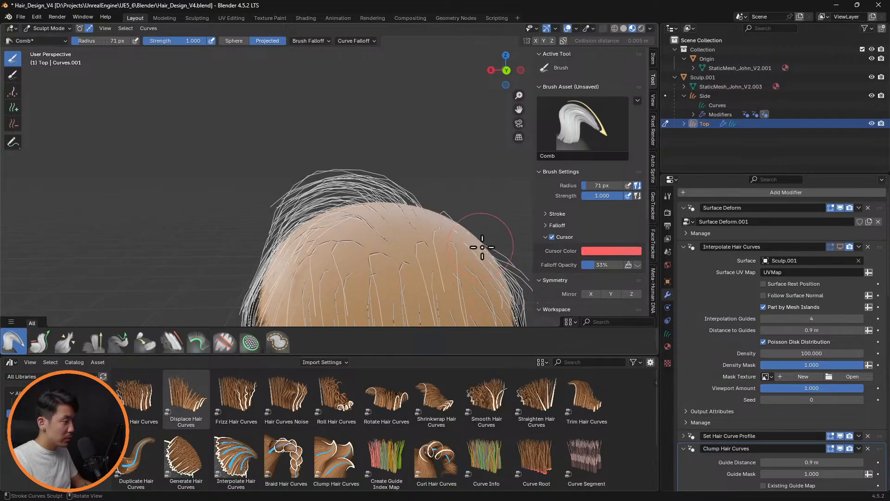
middle_drag(502, 245, 165, 235)
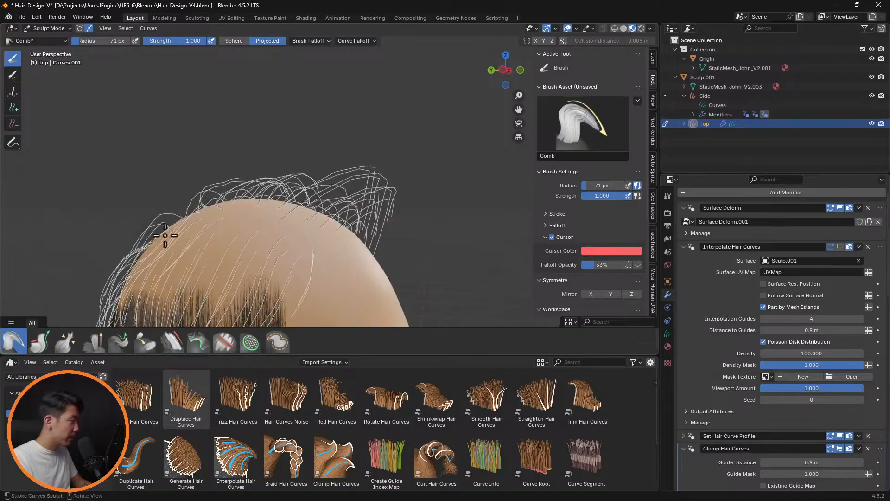
mouse_move(165, 235)
mouse_down()
mouse_move(129, 209)
mouse_move(125, 248)
mouse_move(153, 219)
mouse_move(133, 213)
mouse_move(135, 238)
mouse_up()
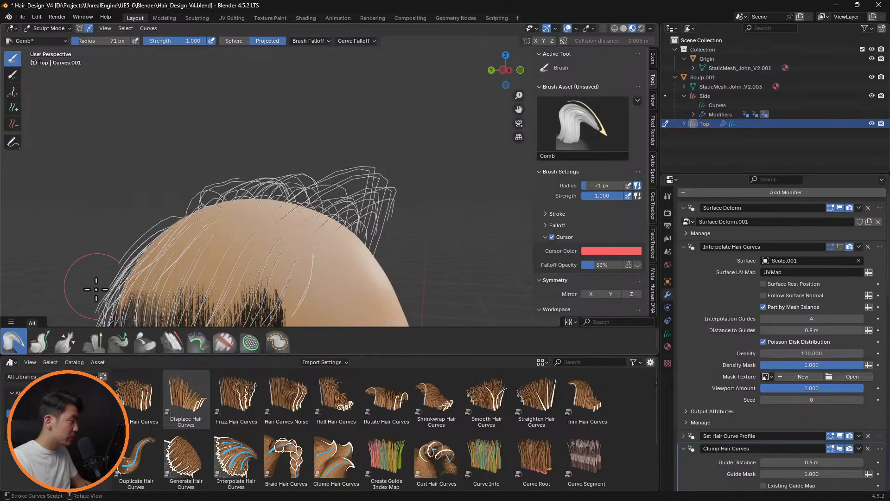
Comb the Top guides over the head's right side, enlarging the brush radius to 97 px, and show Interpolate Hair Curves
middle_drag(96, 289, 125, 246)
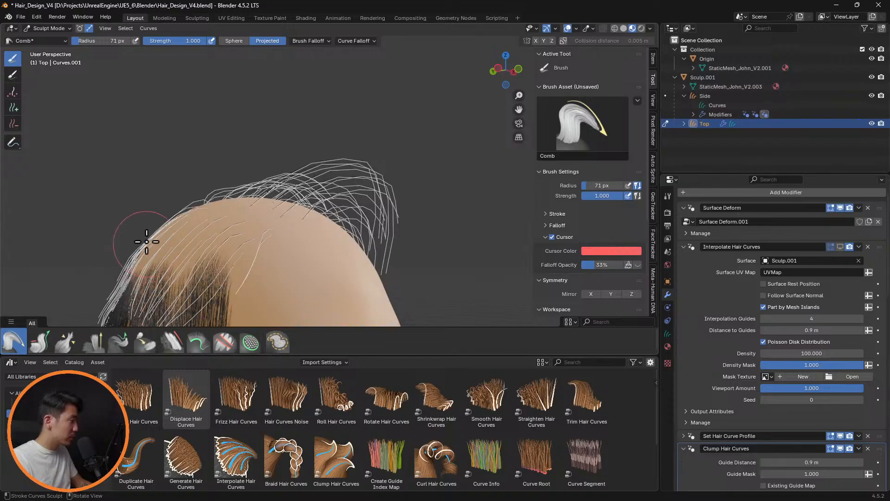
middle_drag(146, 242, 113, 242)
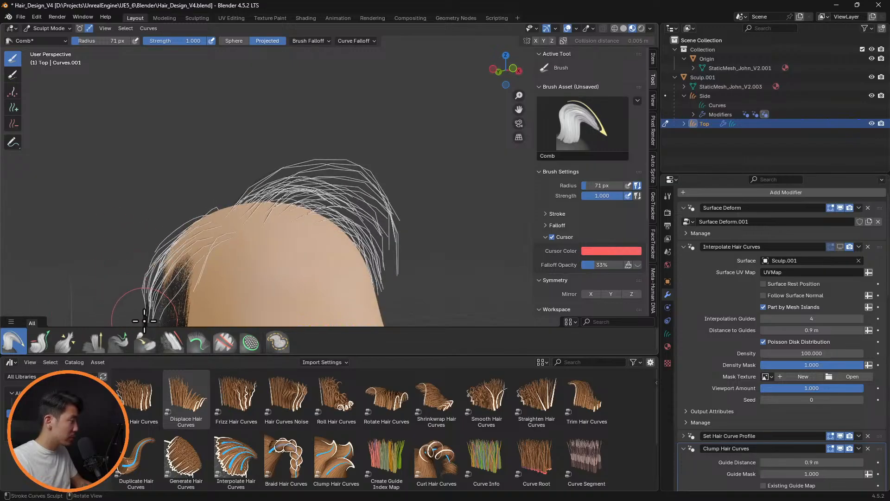
middle_drag(157, 296, 151, 237)
key(f)
click(133, 238)
mouse_move(128, 236)
mouse_down()
mouse_move(94, 256)
mouse_move(82, 299)
mouse_up()
middle_drag(144, 251, 135, 243)
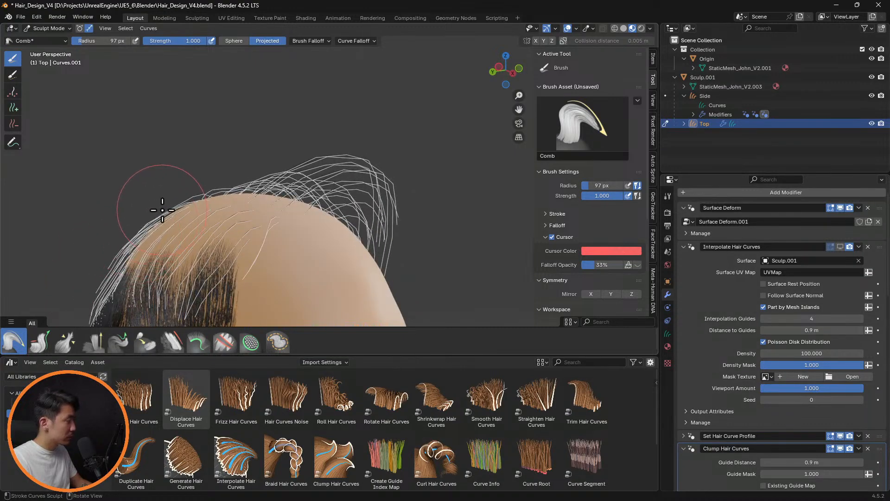
mouse_move(144, 228)
middle_down()
mouse_move(199, 245)
mouse_move(348, 255)
mouse_move(354, 123)
mouse_move(397, 168)
mouse_move(435, 163)
mouse_move(397, 155)
mouse_move(487, 143)
middle_up()
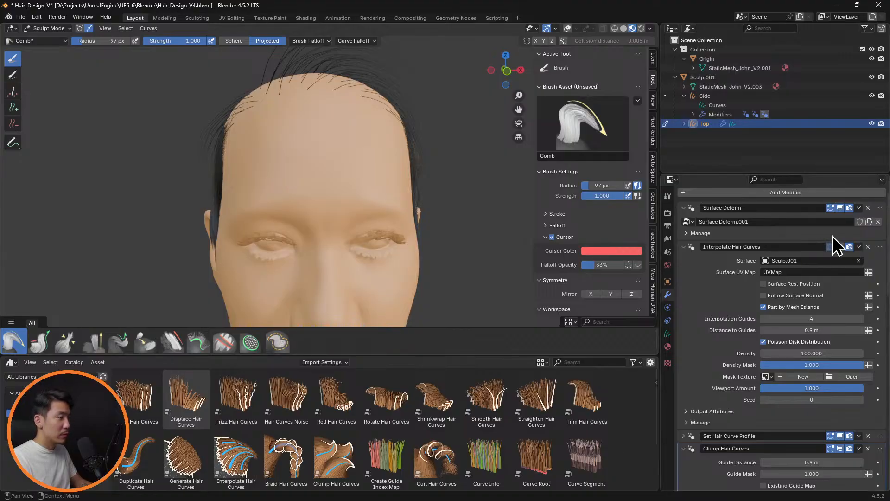
click(839, 247)
Refine the Top hair at the head's front right with the Comb brush, reducing the radius to 62 px and then 40 px
middle_drag(348, 174, 240, 134)
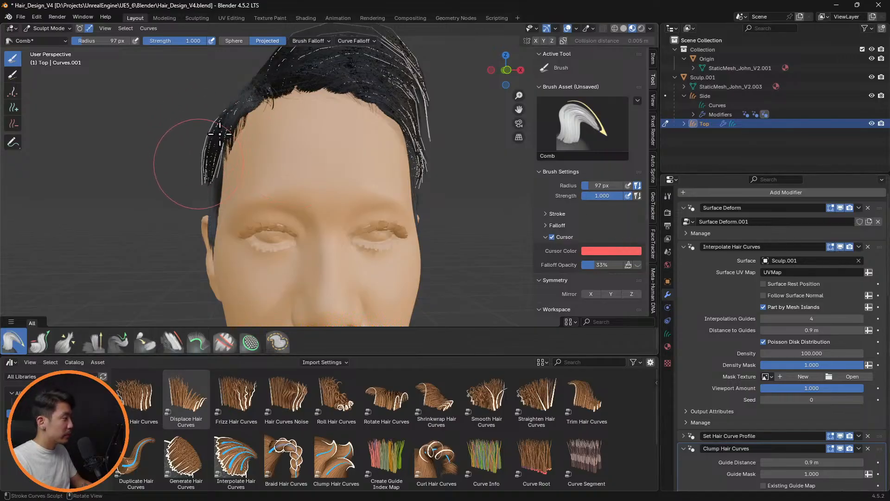
key(f)
click(213, 104)
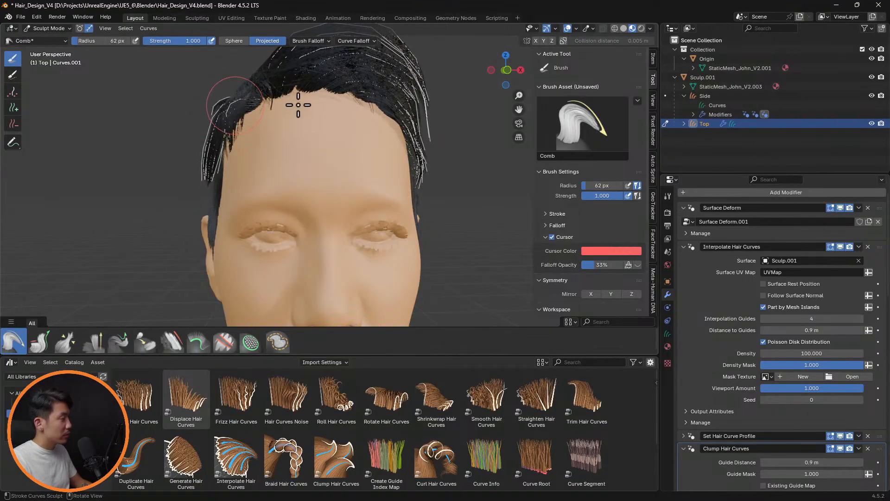
middle_drag(298, 105, 222, 119)
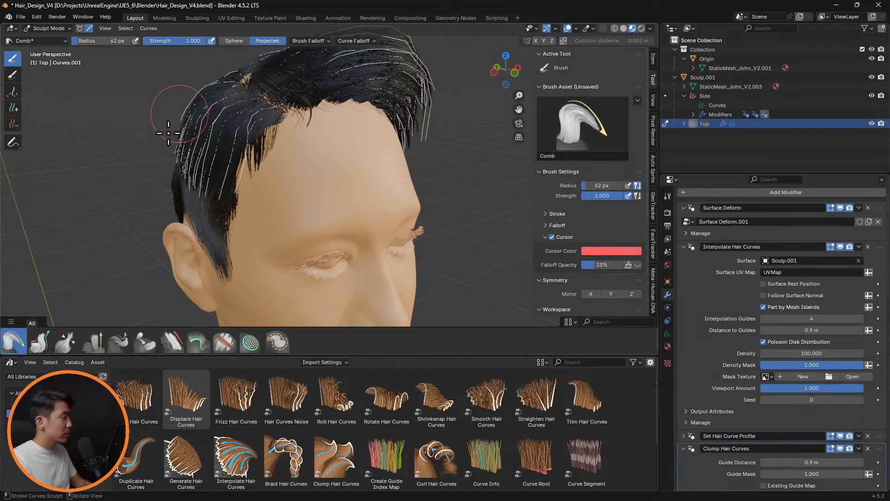
mouse_move(169, 133)
middle_down()
mouse_move(302, 99)
mouse_move(350, 125)
mouse_move(451, 120)
mouse_move(477, 149)
mouse_move(450, 144)
mouse_move(465, 147)
mouse_move(461, 175)
mouse_move(285, 167)
mouse_move(289, 184)
mouse_move(242, 143)
middle_up()
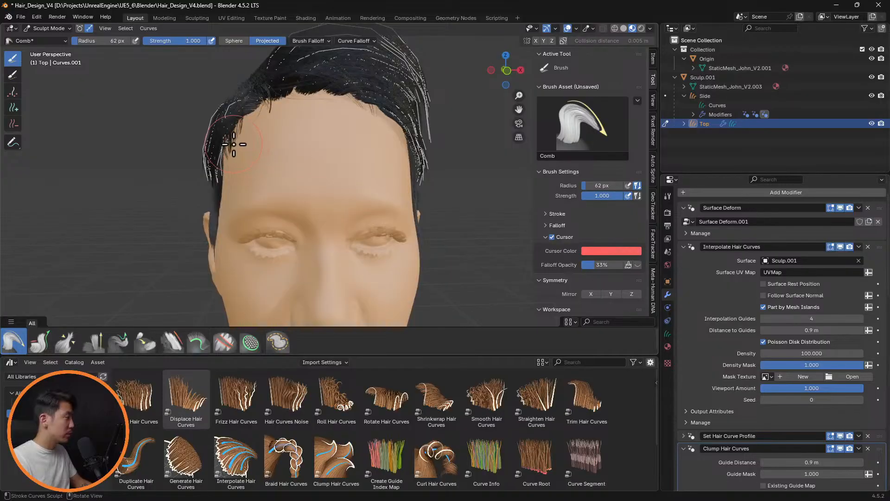
key(f)
click(223, 143)
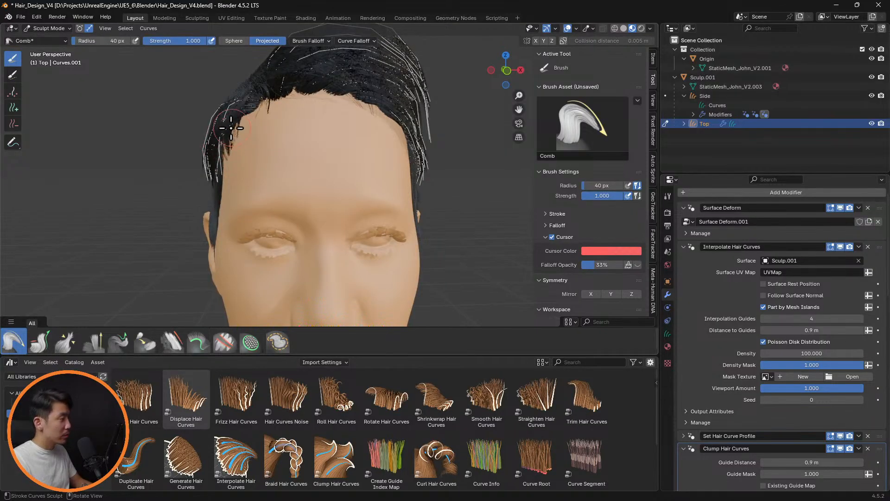
middle_drag(272, 118, 387, 241)
scroll(367, 149, up, 4)
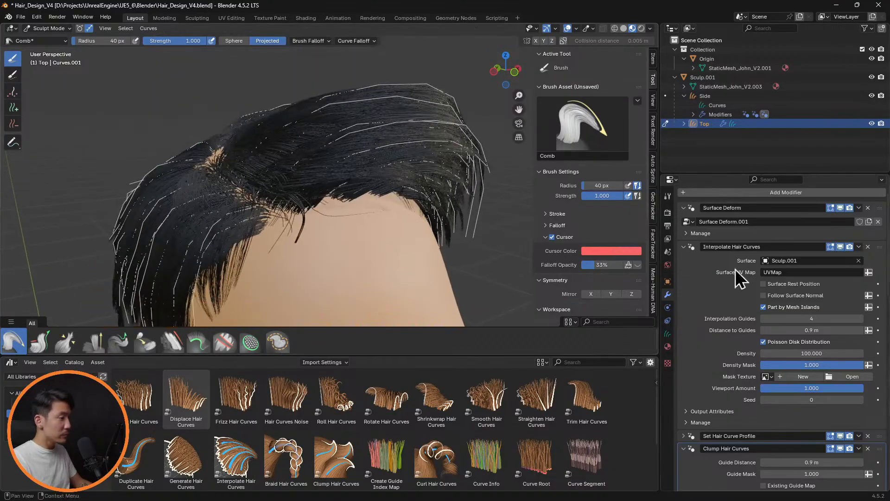
Hide Interpolate Hair Curves to examine the Top guides around the parting, and show it again
click(841, 247)
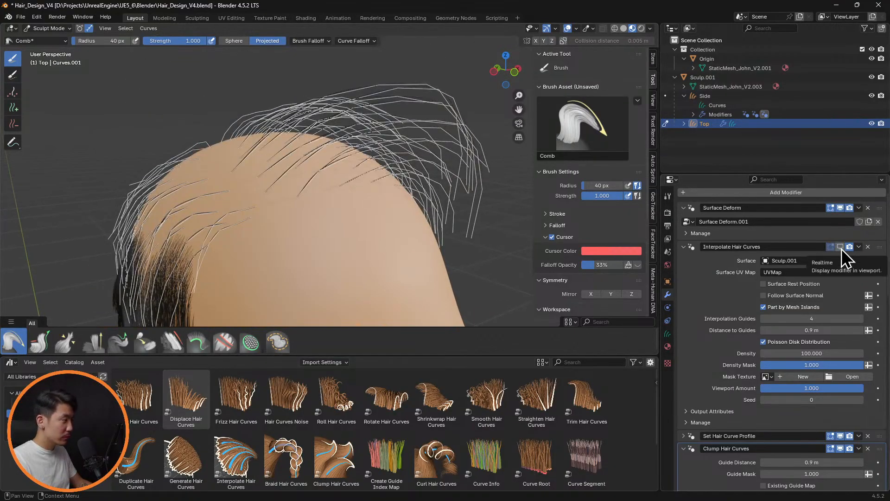
mouse_move(411, 218)
middle_down()
mouse_move(411, 167)
mouse_move(384, 219)
mouse_move(348, 196)
mouse_move(419, 203)
middle_up()
click(840, 246)
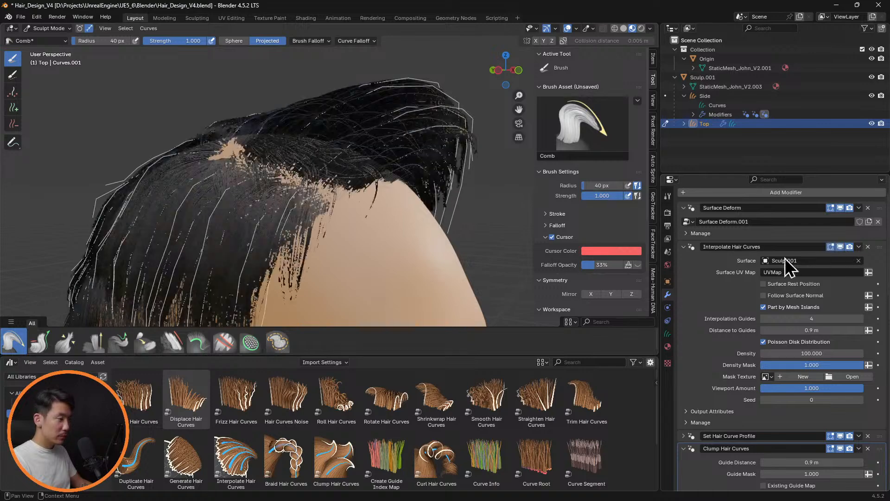
Collapse the expanded Top modifiers and hide Set Hair Curve Profile, the three Clump Hair Curves modifiers and Frizz Hair Curves in the viewport
click(684, 247)
click(684, 272)
click(684, 285)
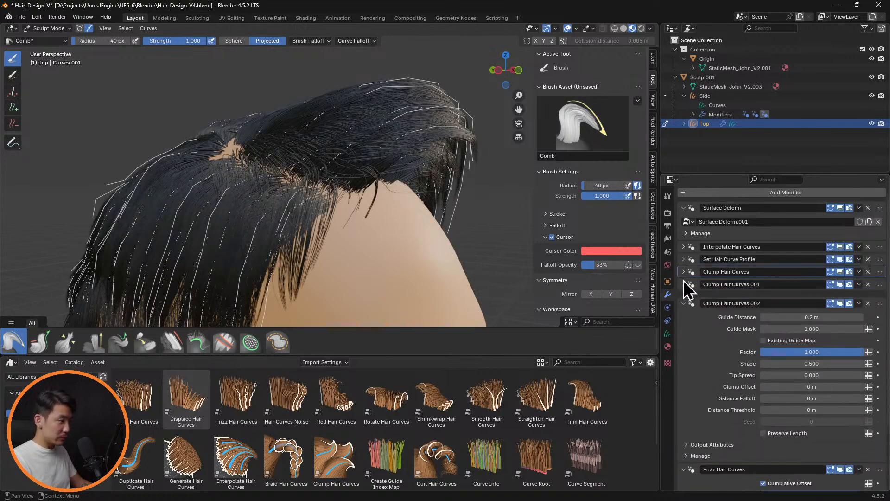
click(685, 297)
click(684, 328)
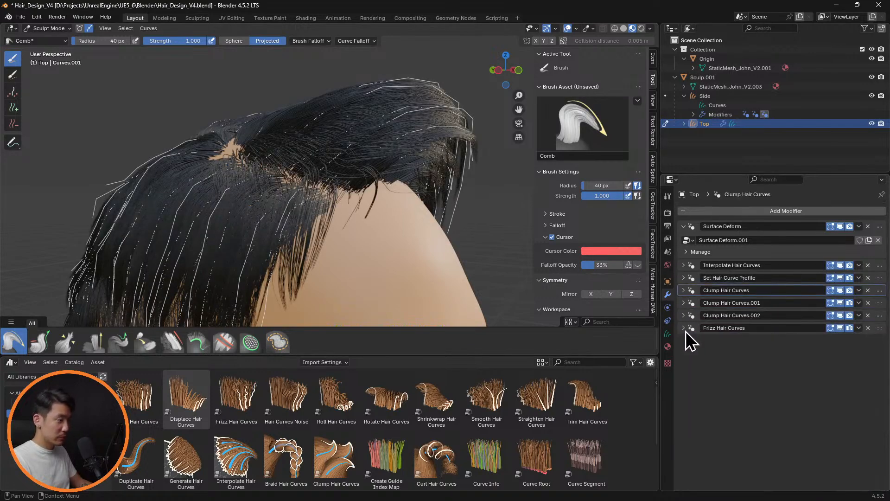
drag(844, 279, 843, 329)
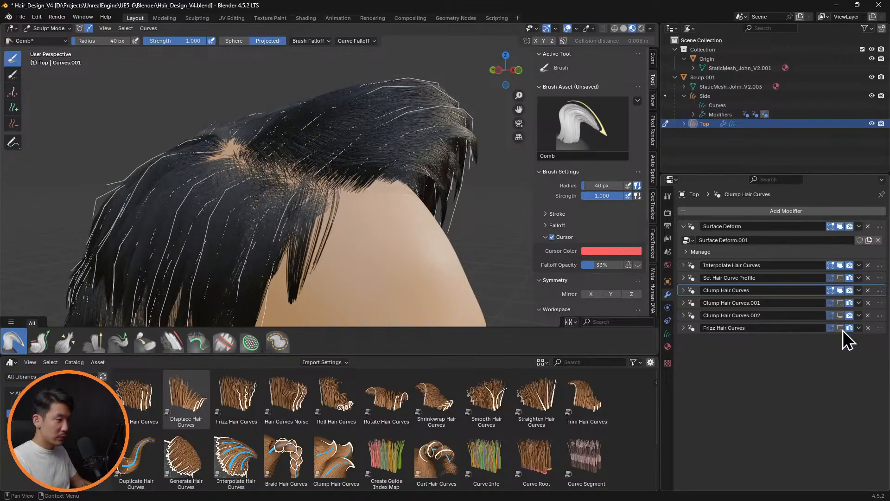
click(840, 290)
Set Interpolation Guides to 1 in the Top object's Interpolate Hair Curves modifier and collapse it
middle_drag(408, 199, 455, 231)
click(684, 266)
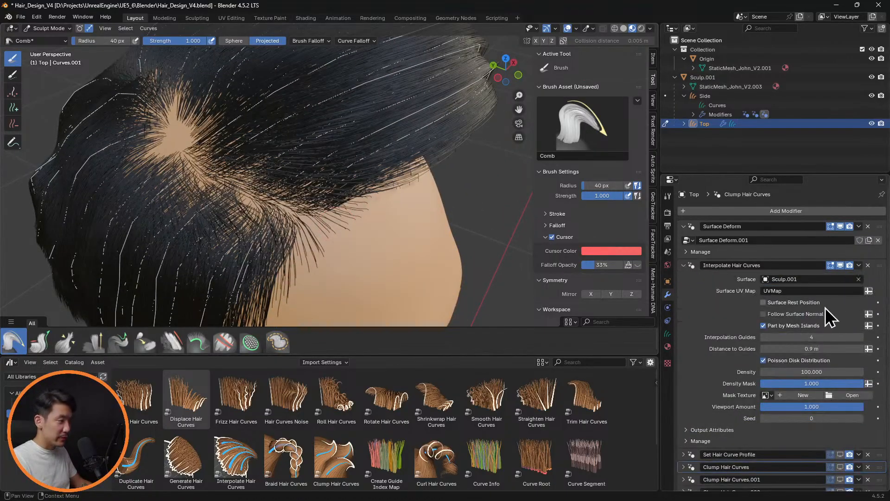
click(860, 338)
text(1)
key(Return)
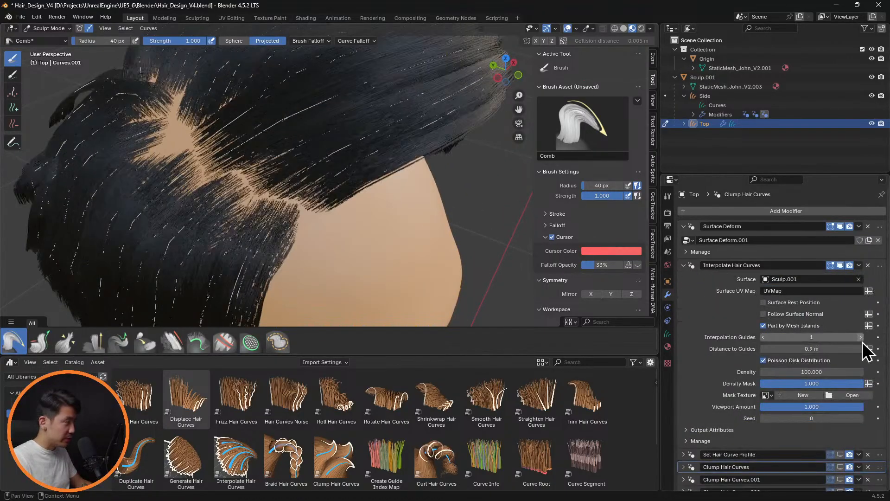
click(684, 266)
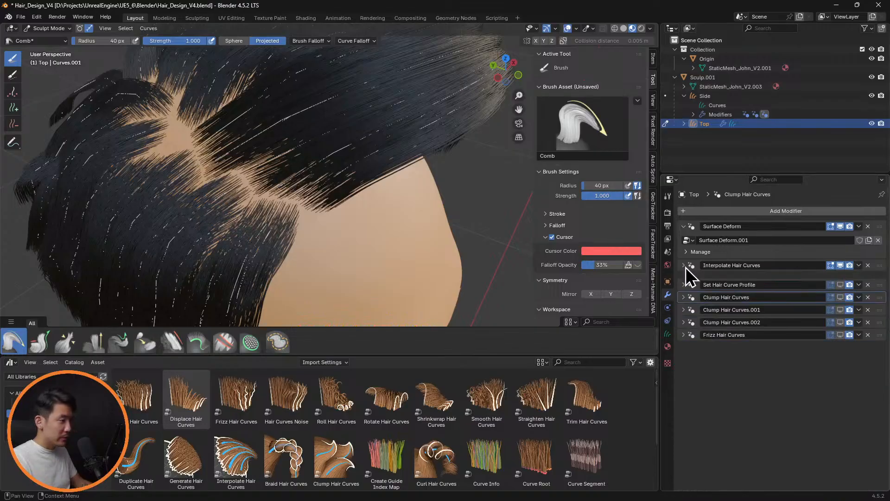
Show Set Hair Curve Profile, previewing the Clump and Frizz Hair Curves modifiers from the front before hiding those again
drag(843, 279, 845, 335)
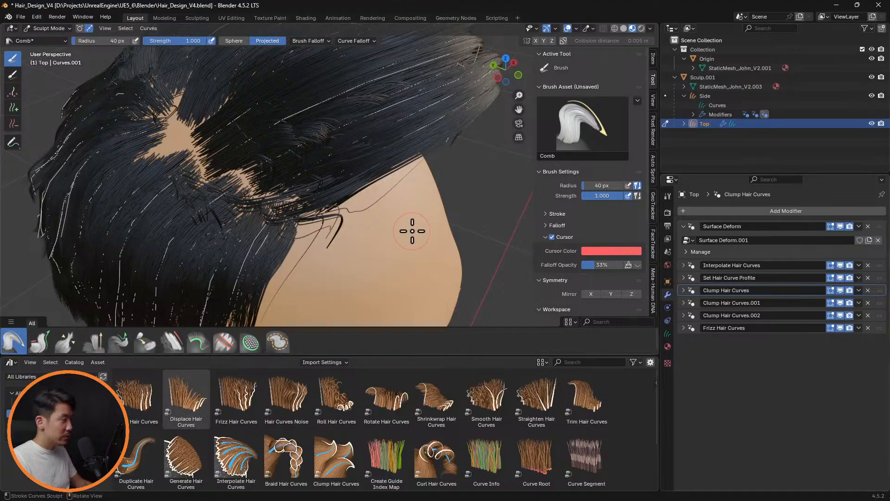
middle_drag(412, 231, 397, 176)
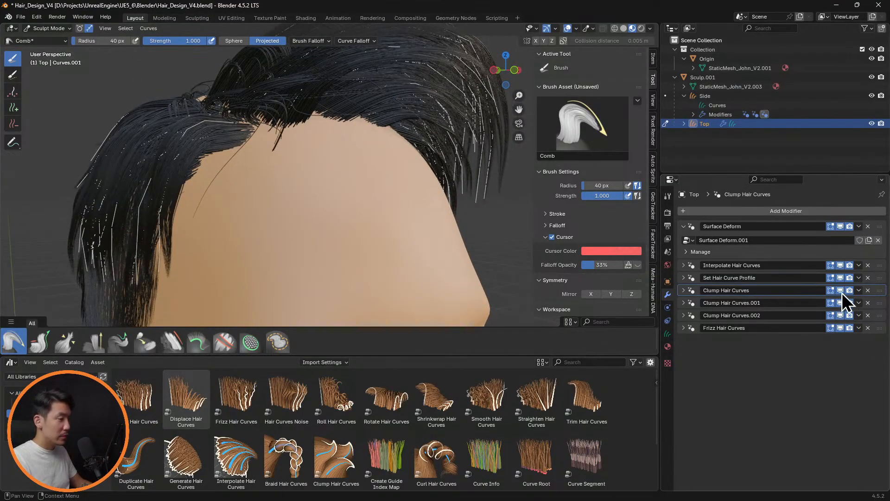
drag(842, 293, 842, 326)
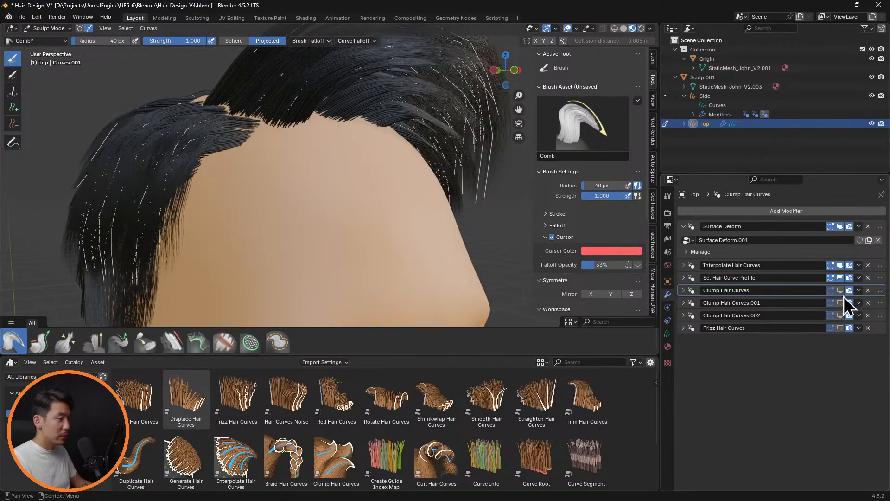
Add a Top guide curve in the bald gap along the parting using the Add brush with a 40 px radius and count 1
mouse_move(364, 180)
middle_down()
mouse_move(421, 199)
mouse_move(475, 176)
mouse_move(499, 187)
mouse_move(446, 185)
mouse_move(463, 160)
mouse_move(447, 209)
mouse_move(416, 180)
mouse_move(320, 195)
mouse_move(399, 201)
mouse_move(310, 233)
mouse_move(404, 201)
mouse_move(302, 175)
mouse_move(362, 175)
mouse_move(289, 201)
middle_up()
scroll(296, 153, up, 3)
middle_drag(296, 153, 325, 171)
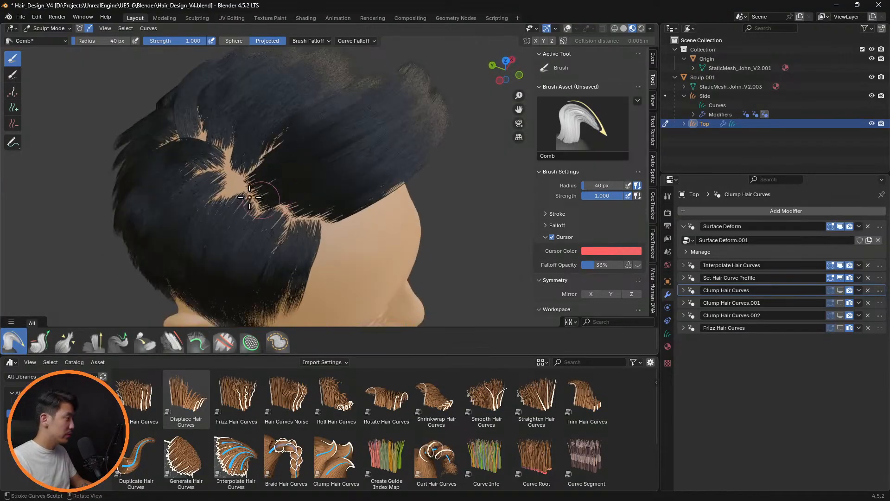
scroll(243, 194, up, 3)
middle_drag(214, 203, 320, 193)
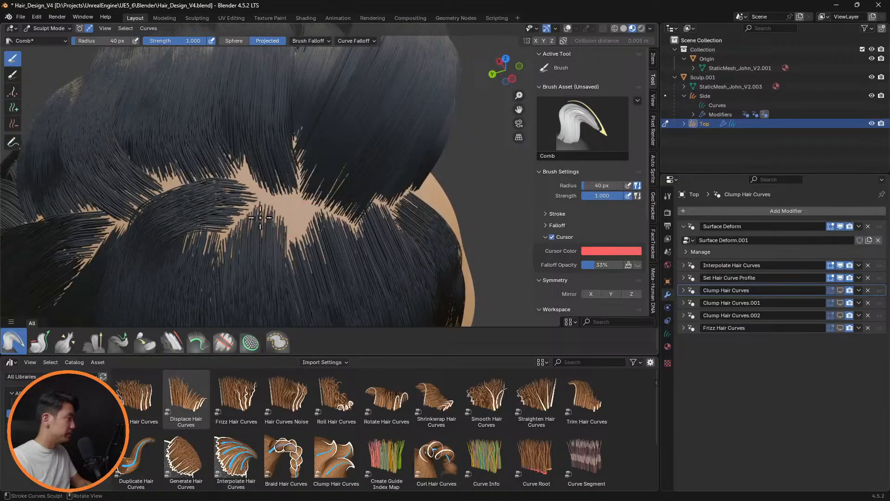
middle_drag(213, 211, 93, 149)
click(13, 107)
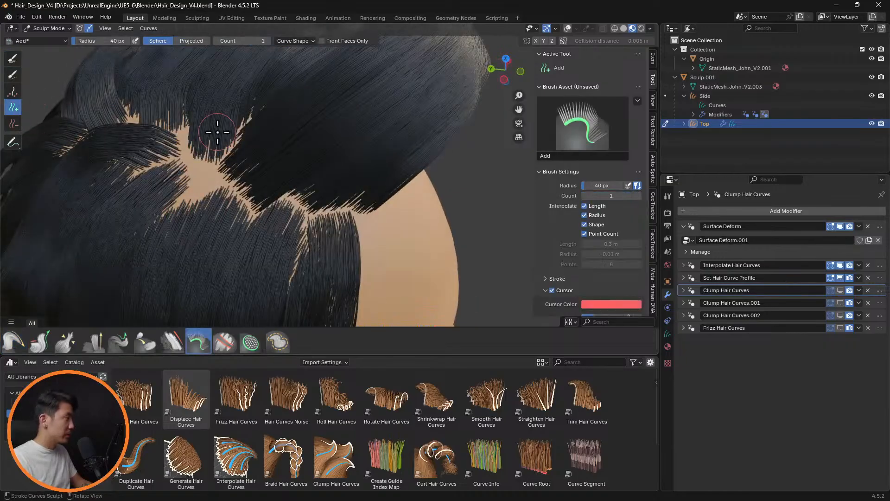
click(199, 187)
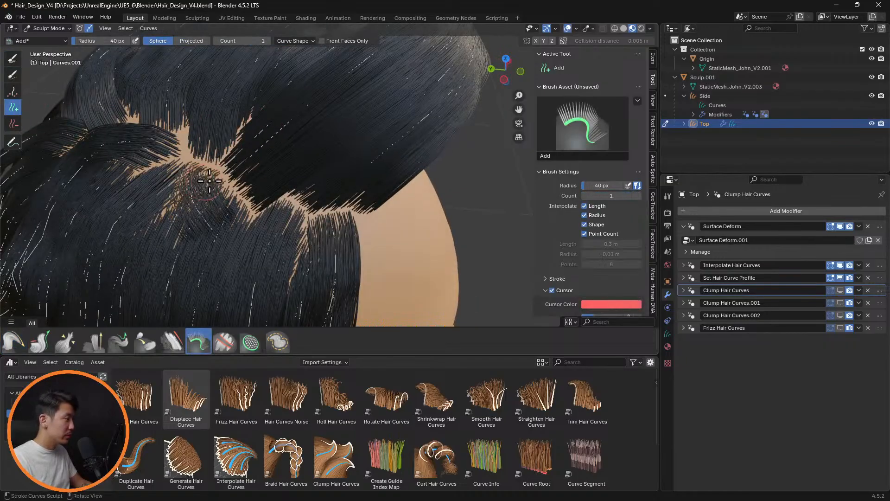
With the Comb brush active, hide Interpolate Hair Curves and remove the Set Hair Curve Profile modifier from Top
mouse_move(199, 187)
middle_down()
mouse_move(424, 222)
mouse_move(429, 204)
mouse_move(321, 204)
middle_up()
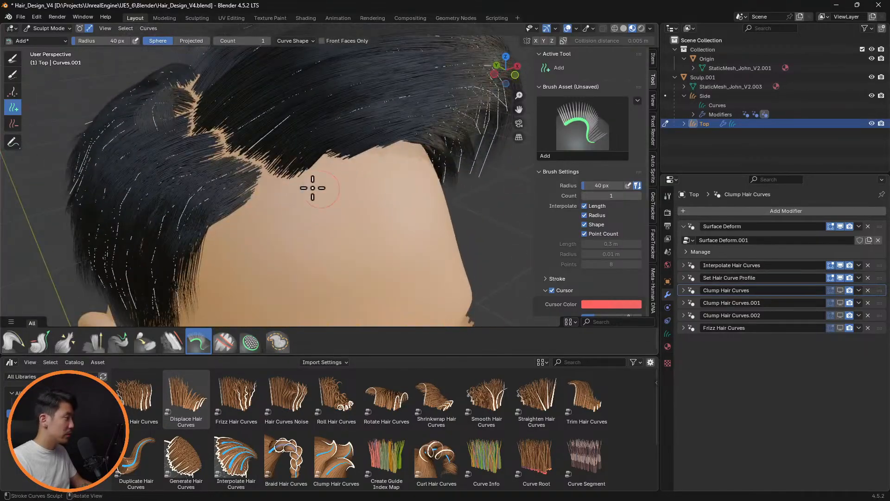
click(21, 347)
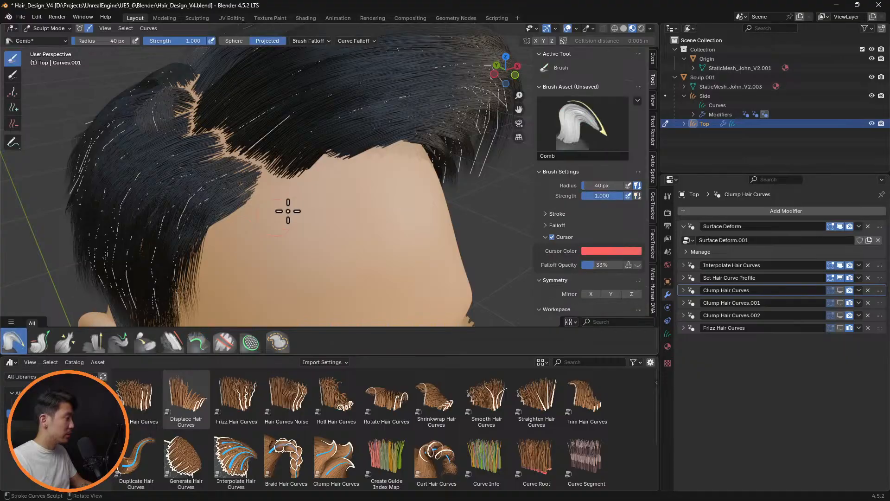
drag(843, 266, 841, 279)
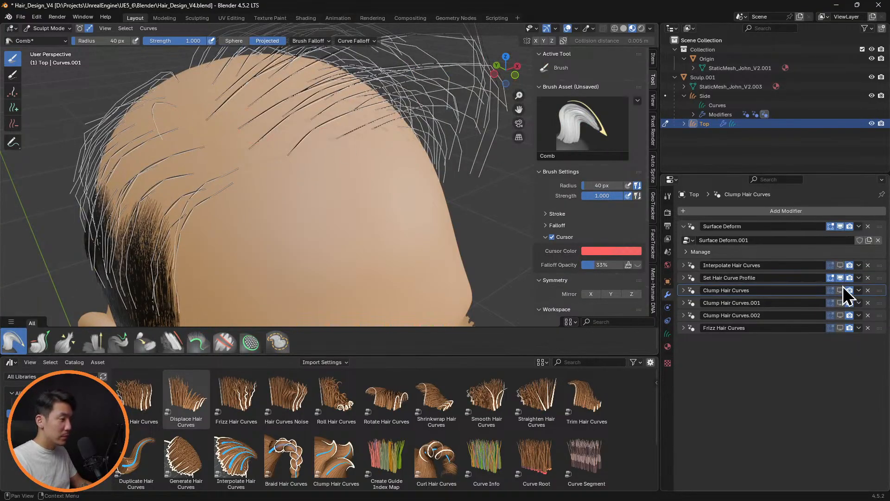
click(683, 277)
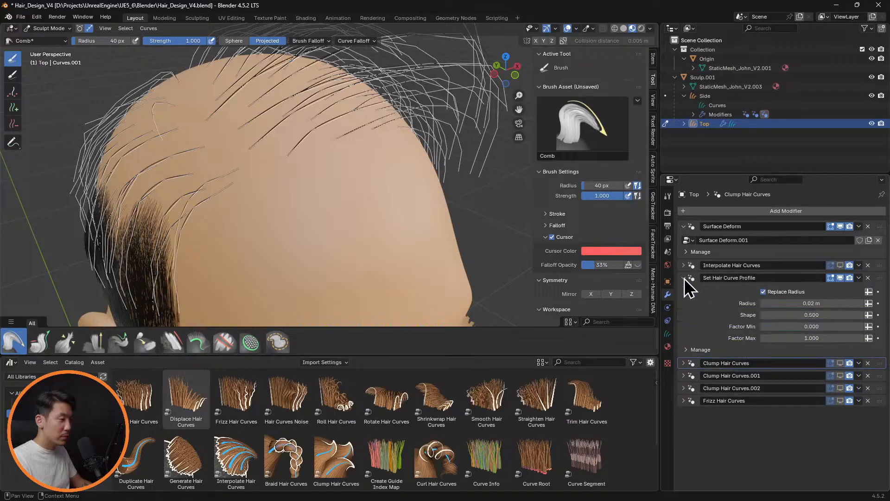
click(684, 278)
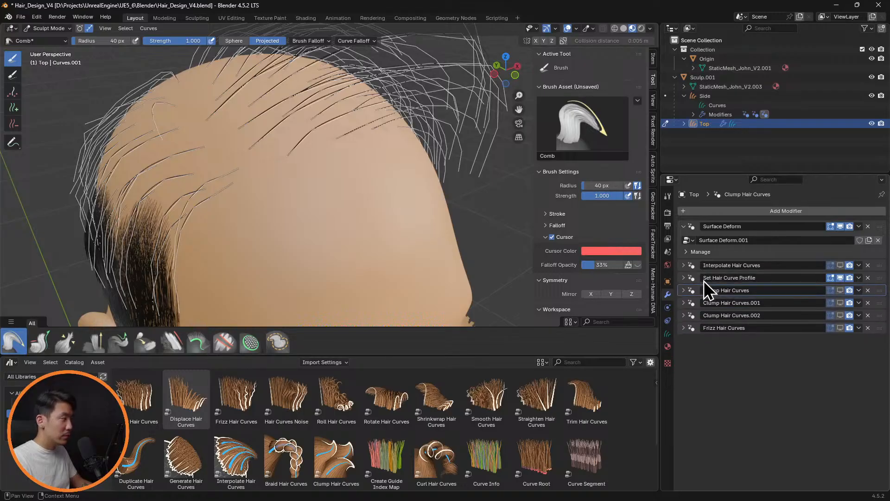
click(868, 278)
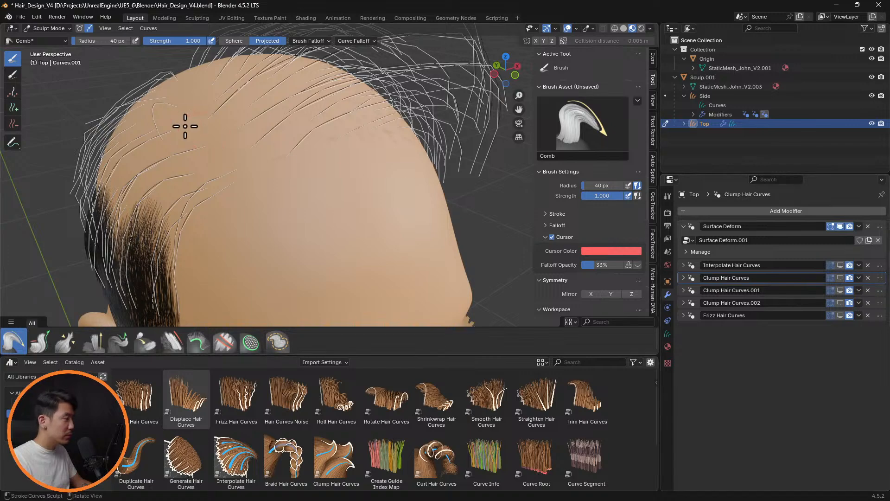
Comb the added guide and its neighbours down over the head's back right, close to the scalp, with a 40 px radius
mouse_move(157, 116)
mouse_down()
mouse_move(139, 114)
mouse_move(147, 128)
mouse_move(101, 143)
mouse_move(109, 140)
mouse_move(87, 168)
mouse_up()
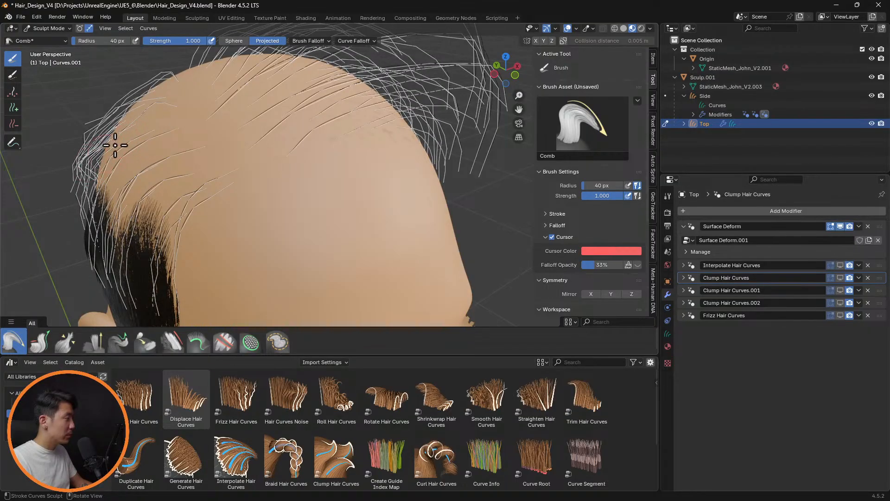
mouse_move(145, 116)
mouse_down()
mouse_move(109, 132)
mouse_move(126, 129)
mouse_up()
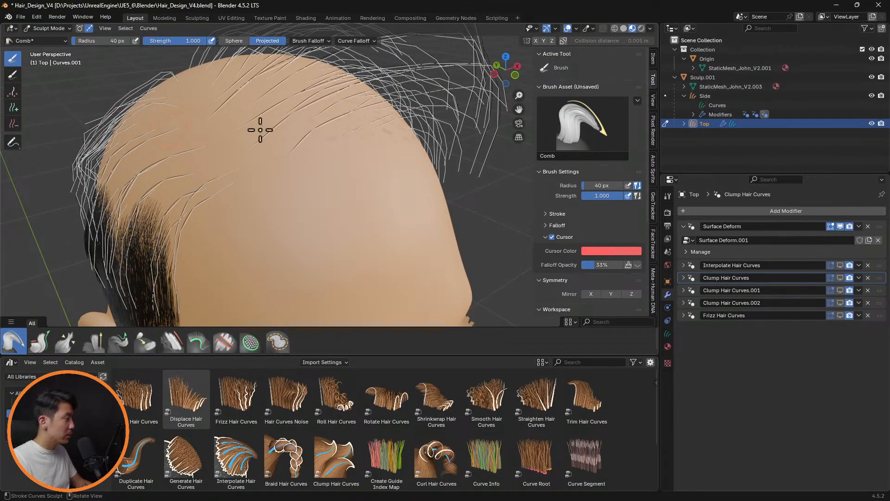
mouse_move(83, 152)
mouse_down()
mouse_move(77, 185)
mouse_move(94, 187)
mouse_move(86, 183)
mouse_move(92, 207)
mouse_move(80, 229)
mouse_up()
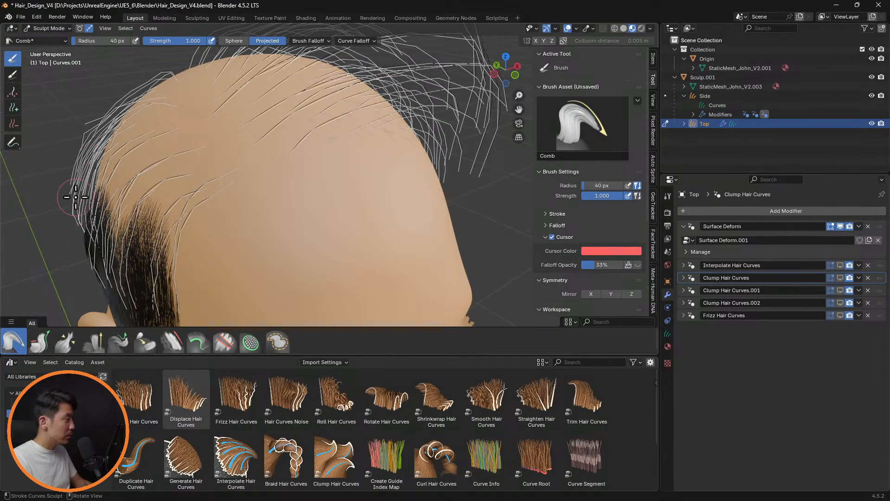
drag(67, 184, 69, 195)
drag(75, 230, 83, 242)
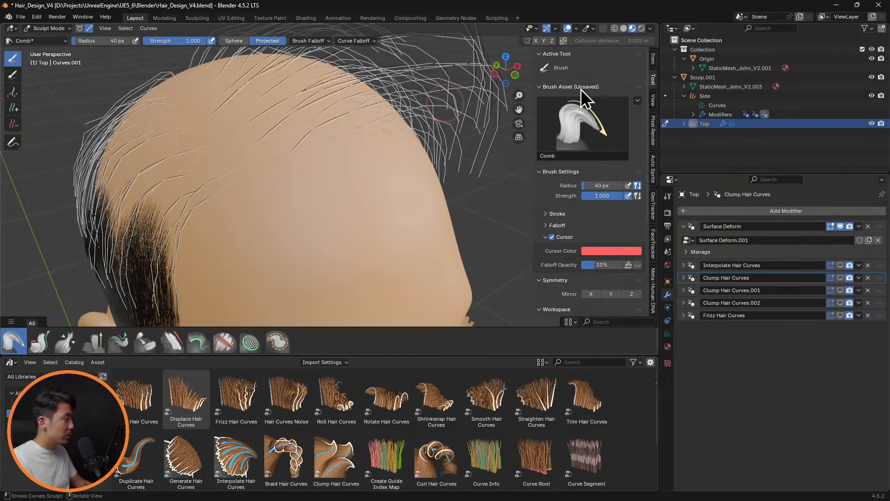
Show Interpolate Hair Curves on Top and comb the hair at the back of the head downward with a 72 px radius
click(841, 264)
mouse_move(512, 214)
middle_down()
mouse_move(384, 135)
mouse_move(356, 170)
mouse_move(398, 176)
mouse_move(392, 162)
mouse_move(281, 212)
middle_up()
key(f)
click(223, 238)
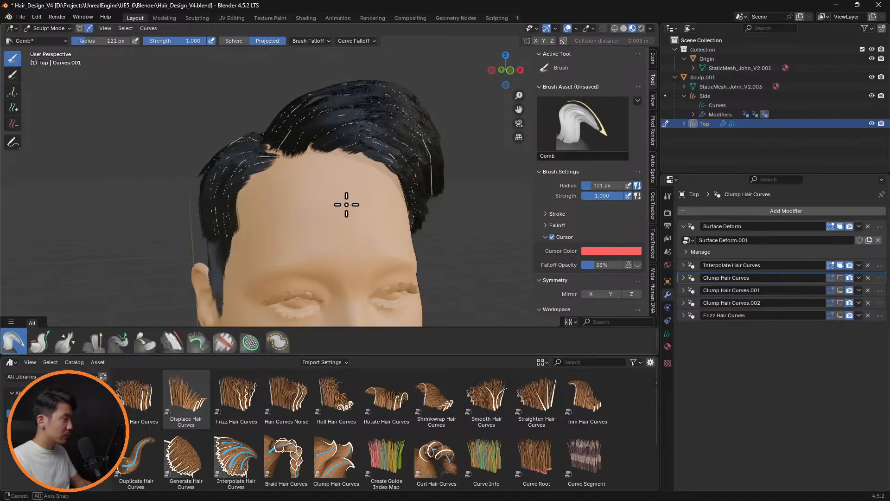
mouse_move(348, 200)
middle_down()
mouse_move(445, 193)
mouse_move(439, 179)
mouse_move(288, 149)
middle_up()
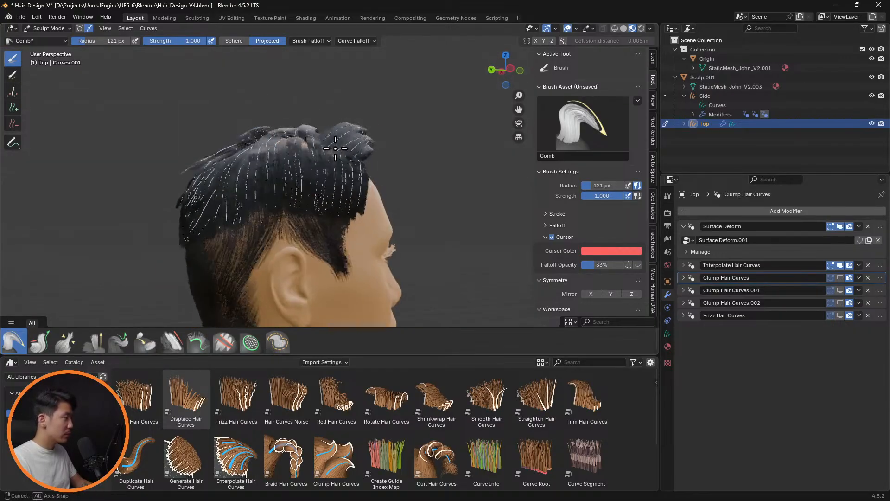
scroll(195, 153, up, 3)
key(f)
click(114, 145)
mouse_move(114, 151)
mouse_down()
mouse_move(100, 155)
mouse_move(93, 193)
mouse_move(100, 189)
mouse_move(102, 205)
mouse_up()
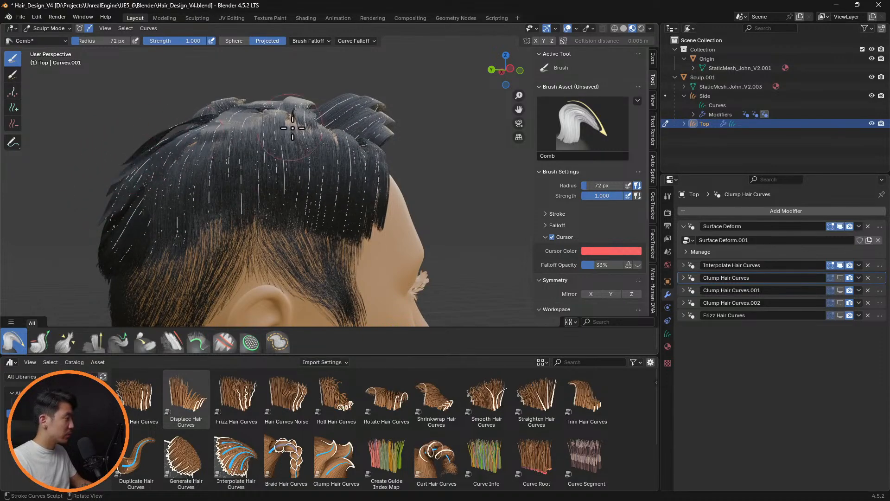
mouse_move(304, 127)
middle_down()
mouse_move(392, 135)
mouse_move(433, 171)
mouse_move(419, 170)
mouse_move(363, 123)
mouse_move(445, 176)
mouse_move(453, 207)
mouse_move(435, 191)
mouse_move(451, 244)
mouse_move(450, 211)
mouse_move(370, 172)
middle_up()
Show Top's first Clump Hair Curves modifier and test its Guide Distance at 0.5 m and 0.1 m
click(840, 277)
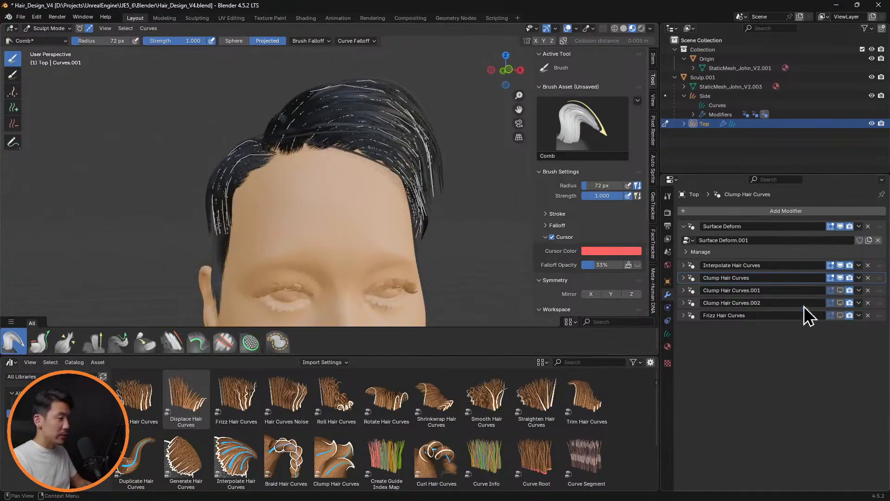
click(691, 282)
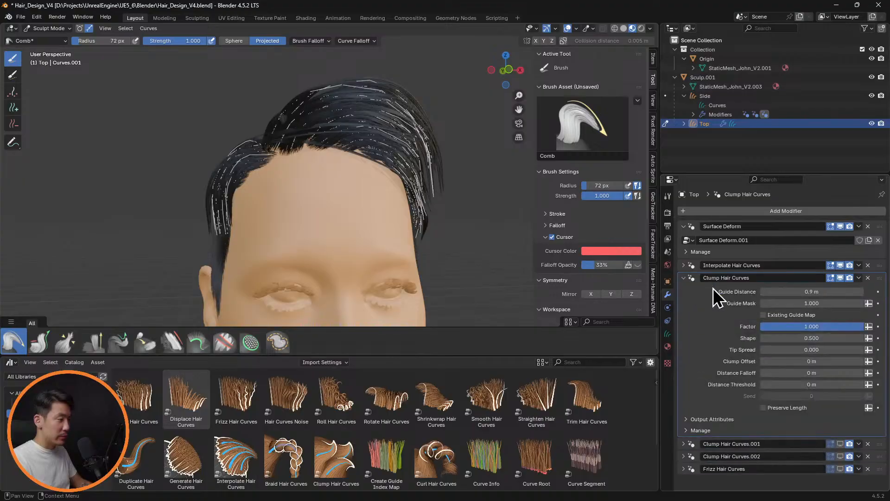
click(835, 292)
key(Return)
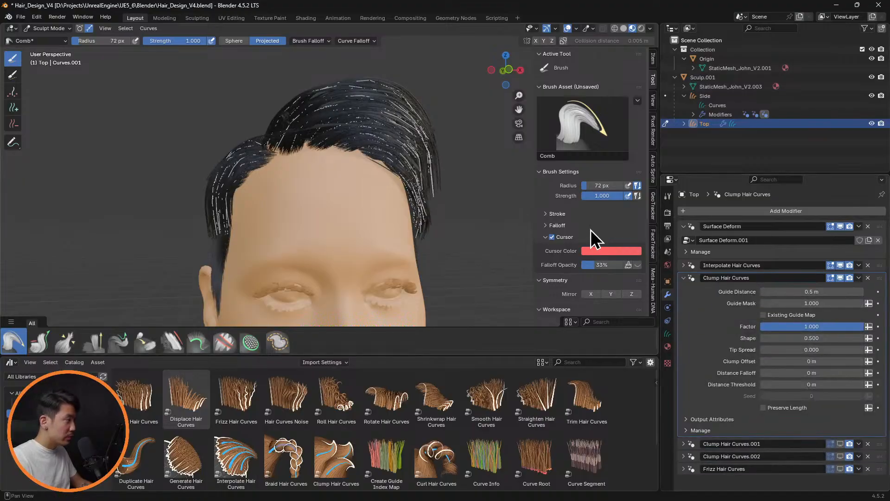
middle_drag(418, 213, 408, 188)
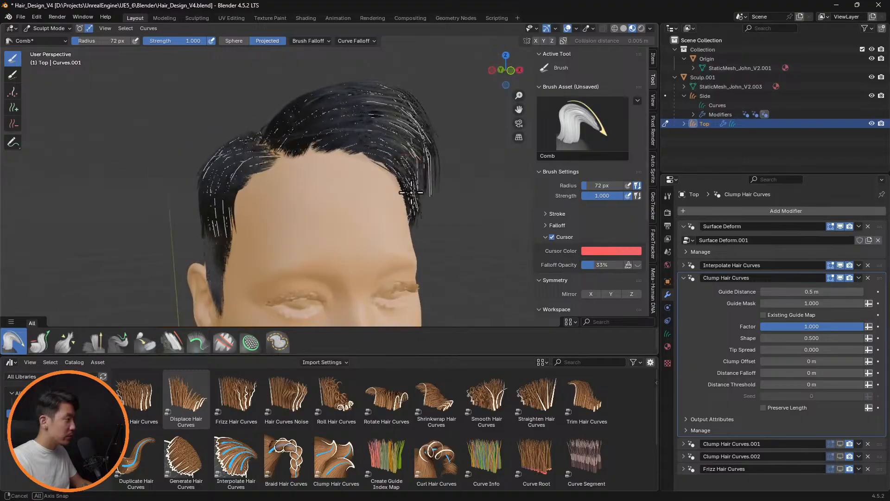
click(827, 292)
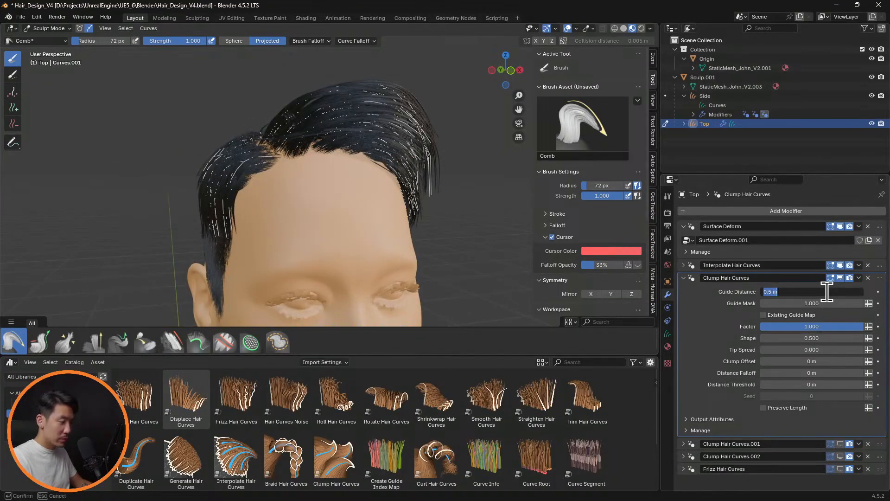
middle_drag(533, 253, 401, 200)
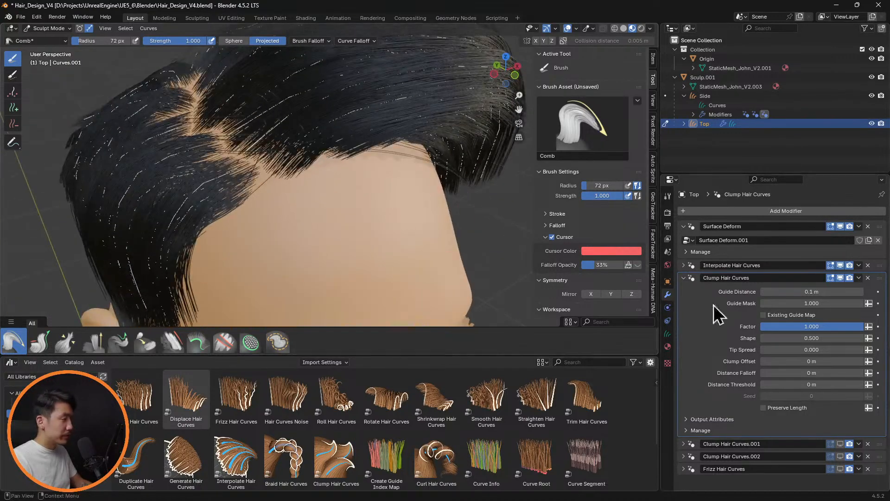
Try raising the clump's Distance Falloff and Distance Threshold one after the other, returning each to 0 m
mouse_move(861, 326)
mouse_down()
mouse_move(761, 326)
mouse_move(863, 326)
mouse_up()
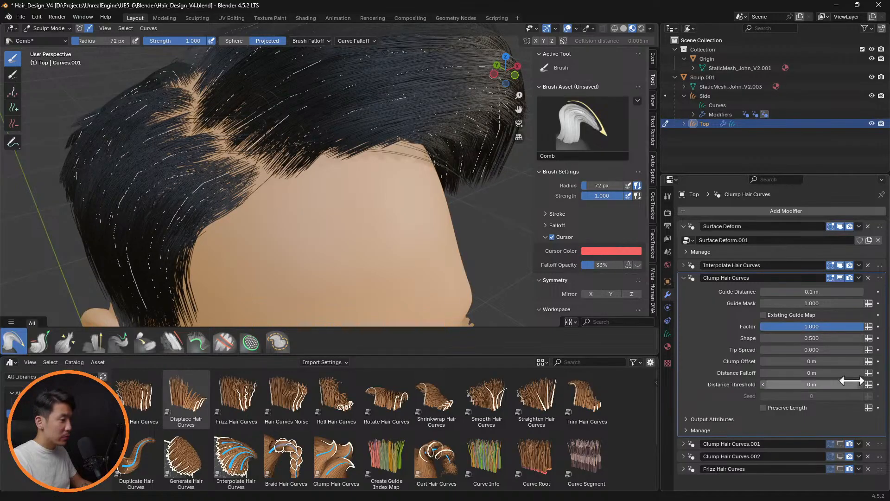
drag(812, 373, 817, 373)
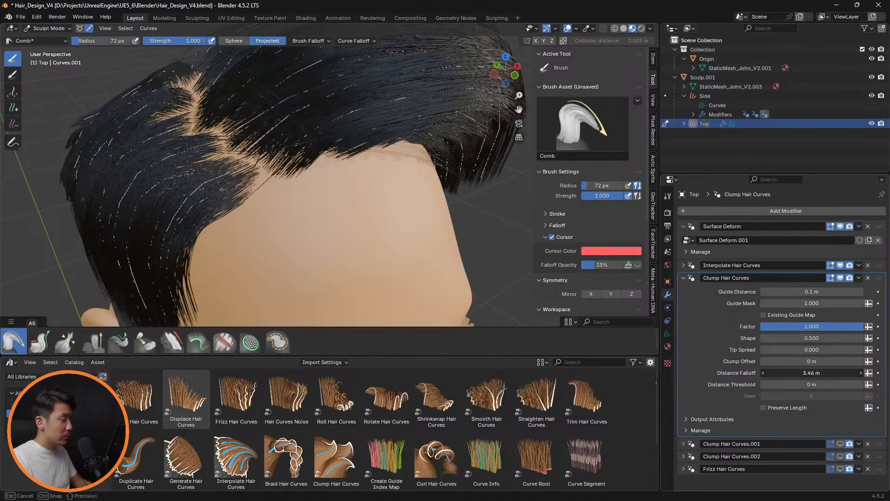
mouse_move(821, 373)
mouse_down()
mouse_move(812, 373)
mouse_move(815, 385)
mouse_up()
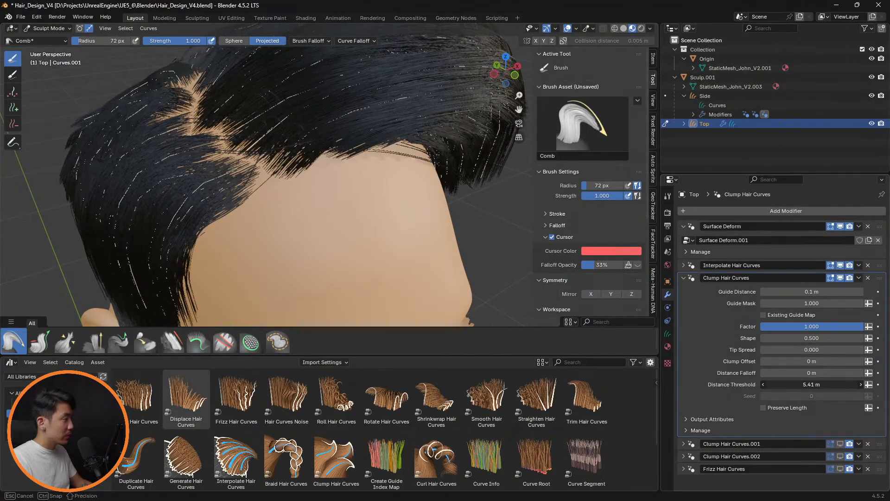
drag(815, 386, 812, 384)
Set the first clump modifier's Guide Distance to 0.5 m and check the hair from the front and side with overlays hidden
mouse_move(434, 244)
middle_down()
mouse_move(413, 193)
mouse_move(449, 246)
middle_up()
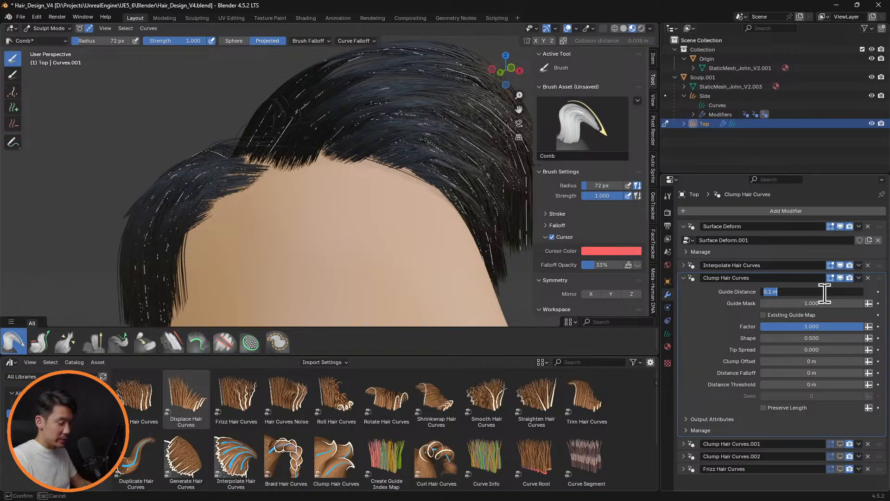
key(Return)
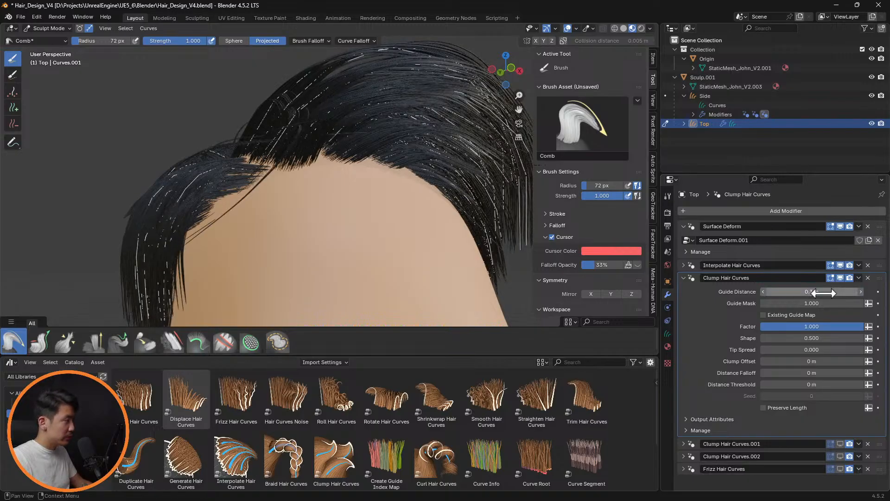
click(824, 293)
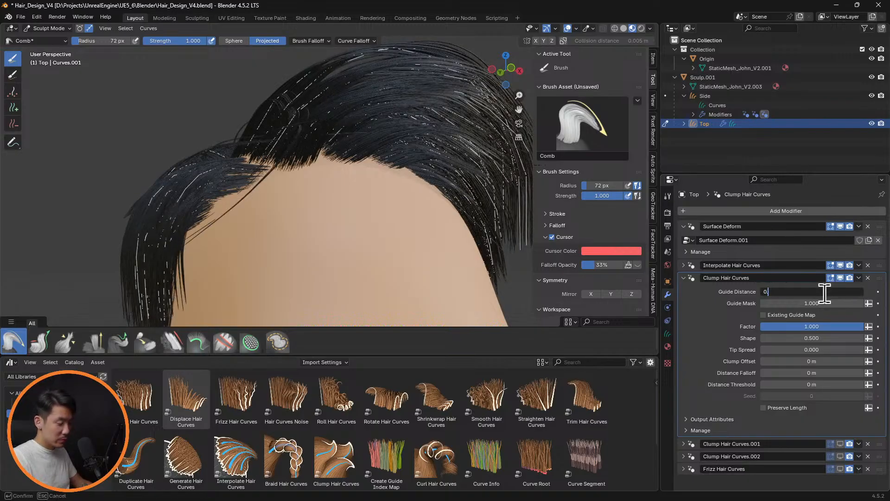
key(Return)
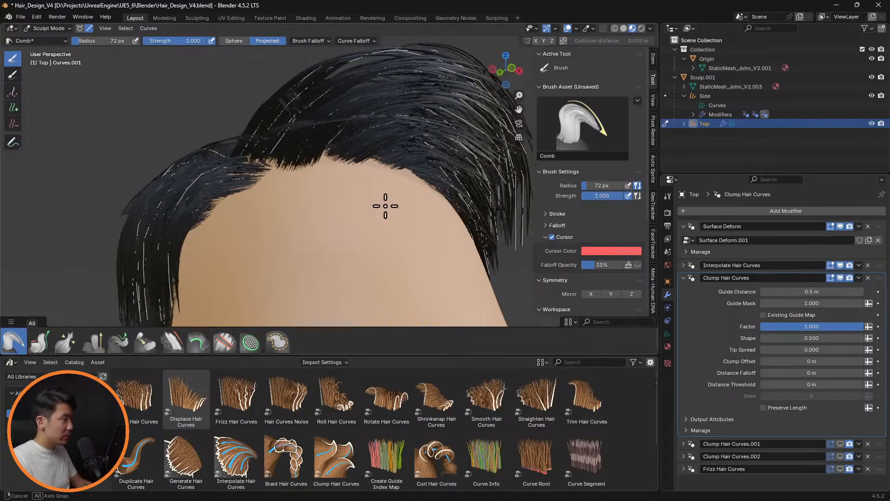
mouse_move(384, 203)
middle_down()
mouse_move(434, 246)
mouse_move(380, 260)
mouse_move(383, 201)
mouse_move(408, 195)
mouse_move(456, 227)
mouse_move(481, 262)
mouse_move(481, 224)
mouse_move(441, 211)
mouse_move(504, 211)
mouse_move(513, 222)
mouse_move(457, 237)
mouse_move(407, 230)
mouse_move(342, 241)
mouse_move(357, 215)
mouse_move(340, 225)
mouse_move(417, 214)
mouse_move(447, 233)
mouse_move(483, 220)
mouse_move(503, 241)
mouse_move(459, 230)
mouse_move(472, 222)
mouse_move(445, 201)
mouse_move(463, 197)
mouse_move(422, 201)
mouse_move(473, 220)
middle_up()
key(alt+shift+z)
scroll(390, 231, down, 5)
scroll(422, 235, up, 4)
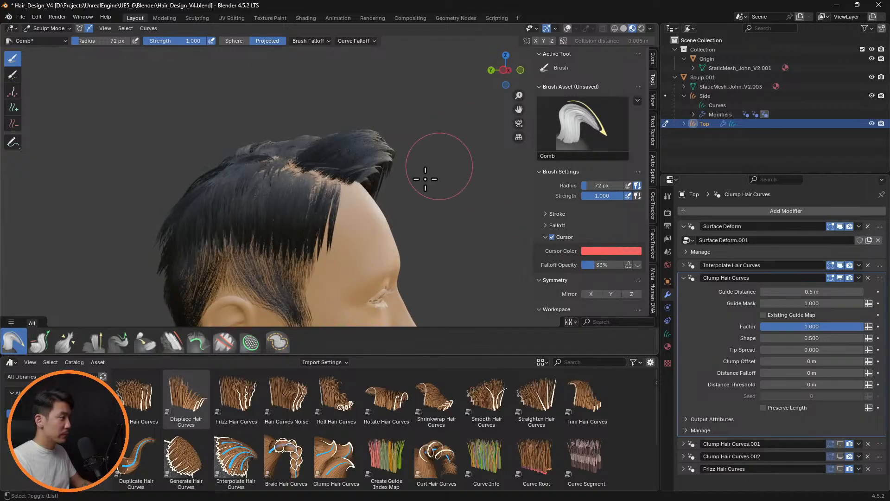
Show the overlays again and comb the front fringe forward and down, reducing the brush radius from 133 to 109 px
key(alt+shift+z)
key(f)
click(464, 158)
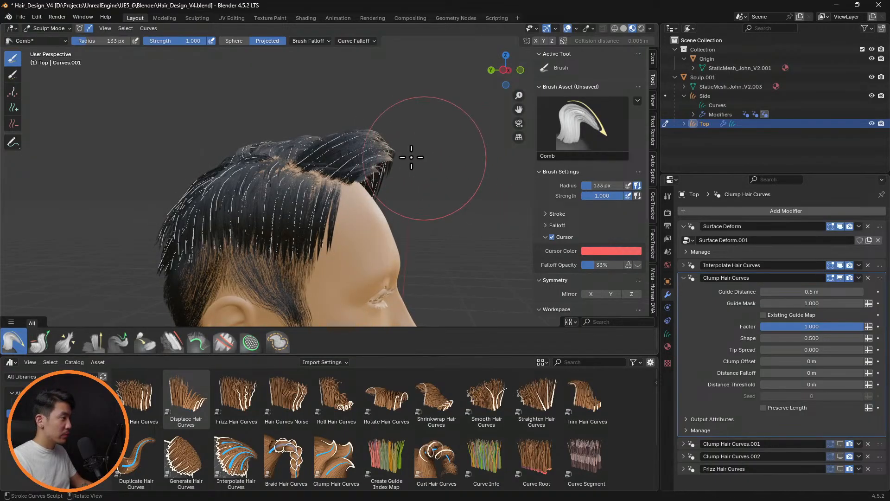
key(f)
click(368, 122)
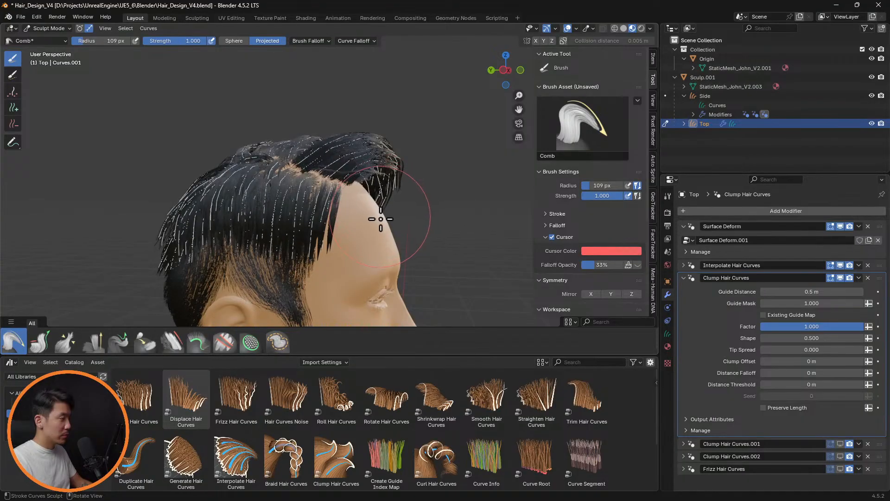
Comb the hair along the upper left side of the head closer to the scalp from behind with an 84 px radius
middle_drag(433, 224, 258, 188)
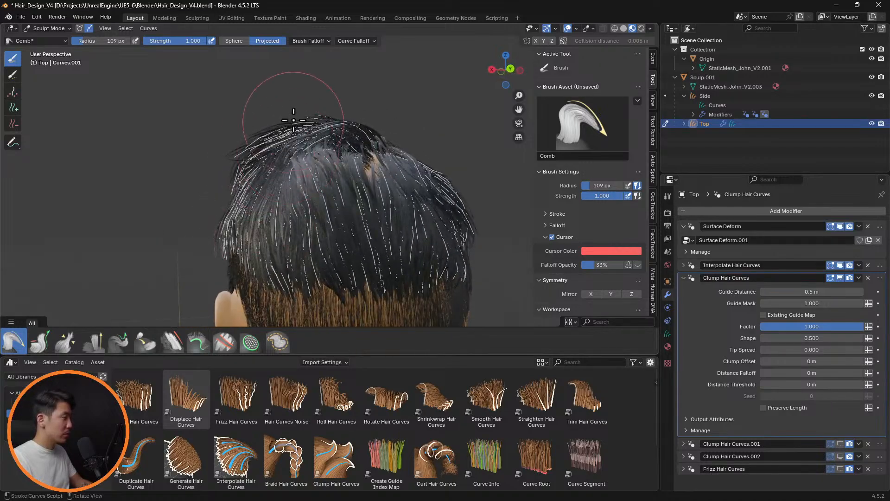
key(f)
click(278, 127)
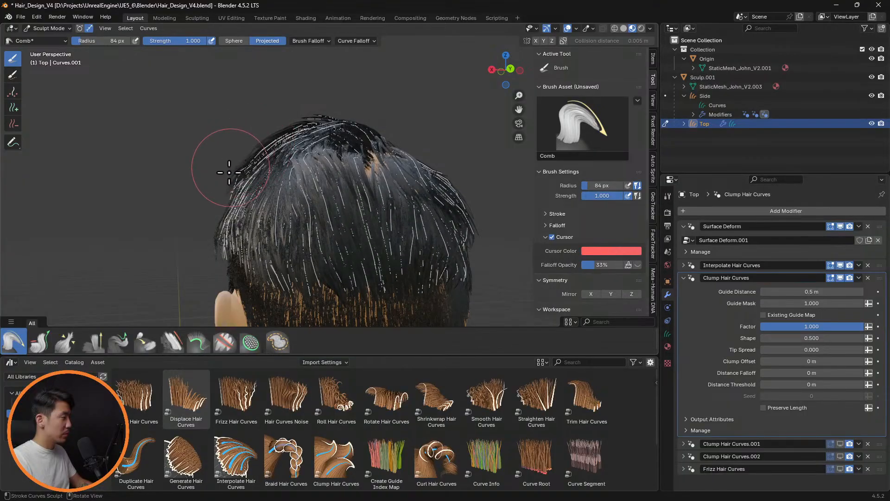
Hide the overlays and the first Clump Hair Curves modifier to examine the unclumped hair from the front and side
mouse_move(210, 175)
middle_down()
mouse_move(447, 175)
mouse_move(468, 185)
mouse_move(482, 175)
mouse_move(449, 145)
mouse_move(458, 162)
mouse_move(451, 177)
middle_up()
click(822, 294)
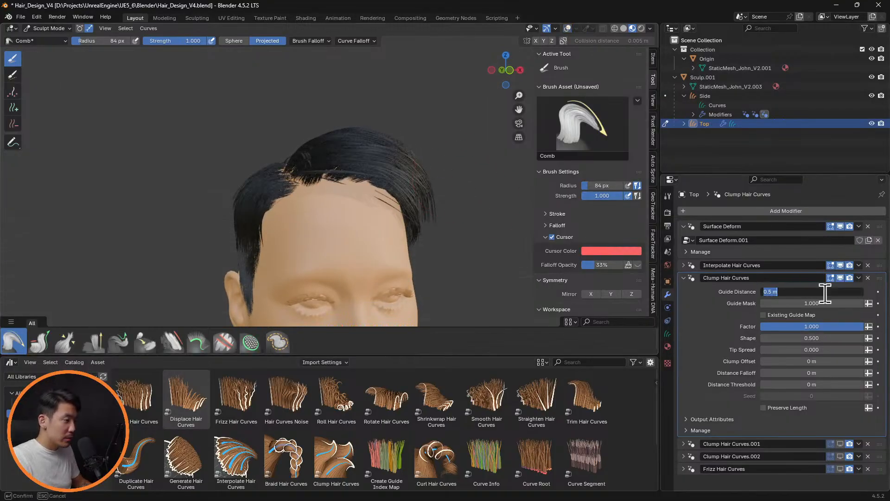
key(Return)
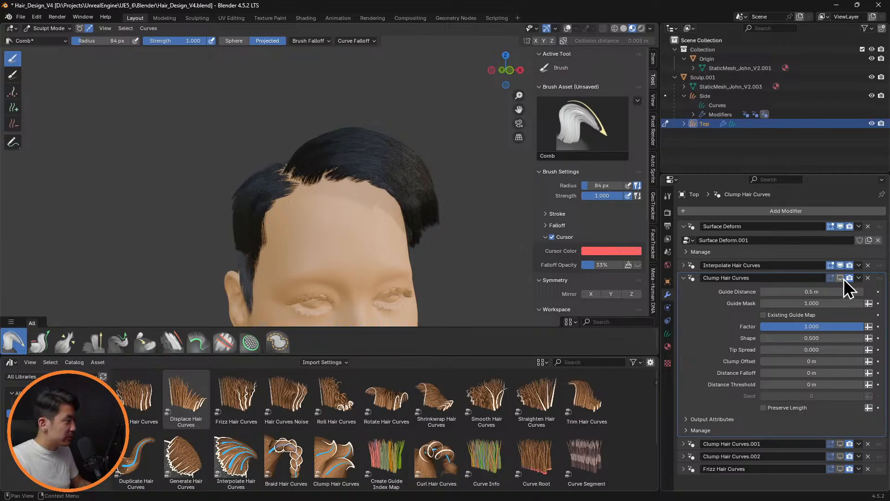
middle_drag(377, 193, 411, 179)
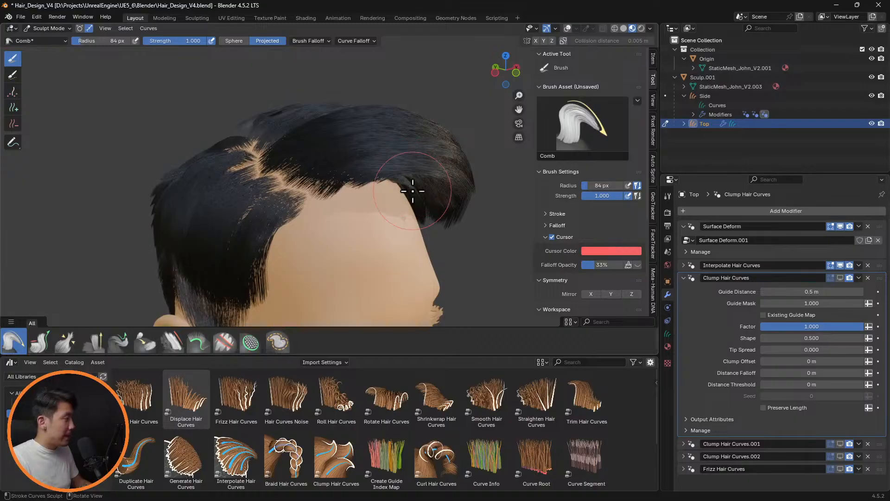
Expand Interpolate Hair Curves and try 2 Interpolation Guides before returning to 1
click(685, 265)
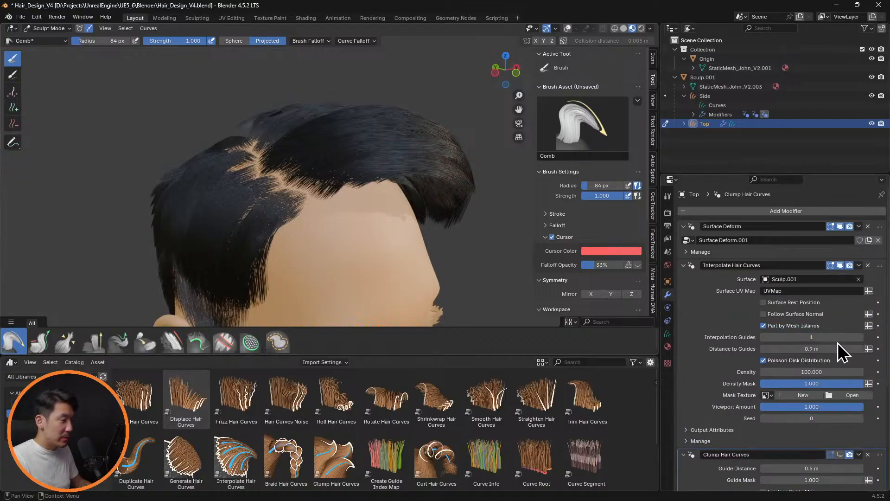
click(862, 337)
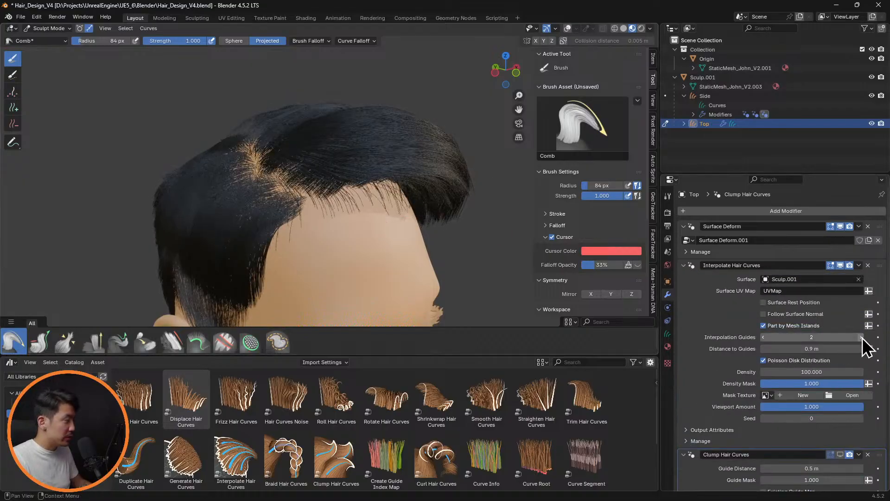
click(765, 337)
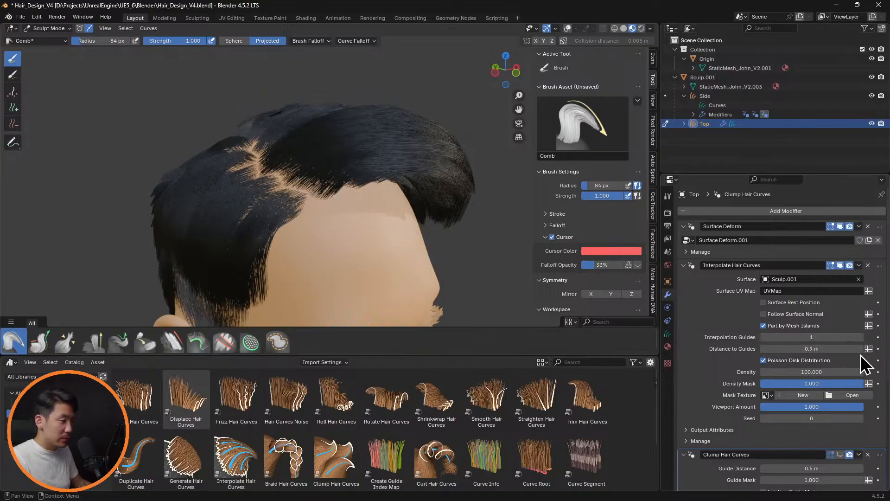
Set Distance to Guides to 1.5 m in Interpolate Hair Curves, check the hair from the front, and collapse the modifier
drag(860, 349, 873, 349)
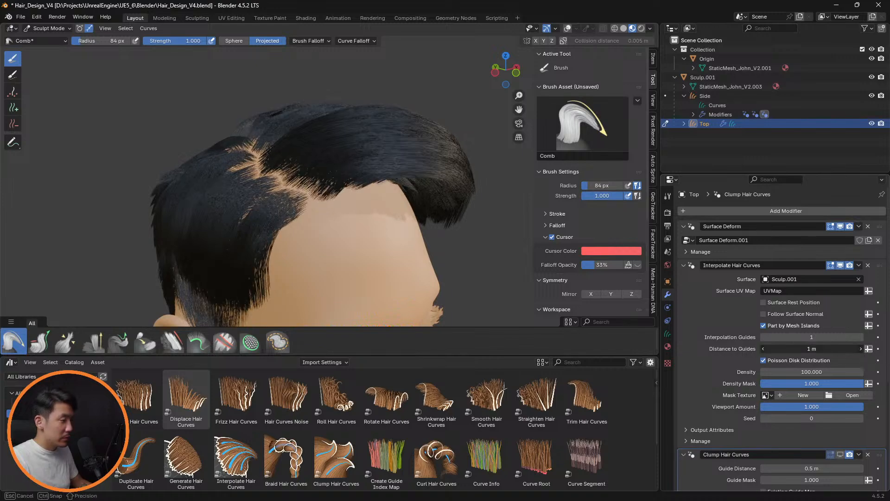
key(Return)
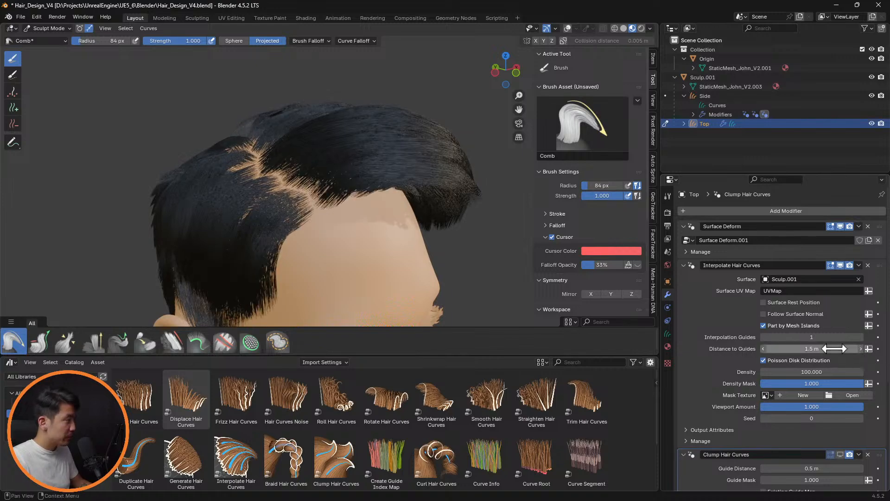
middle_drag(503, 287, 427, 235)
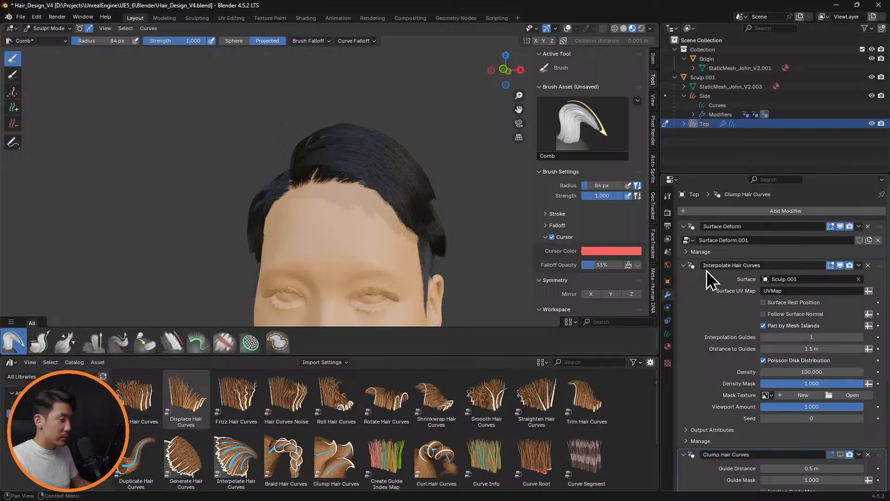
click(685, 265)
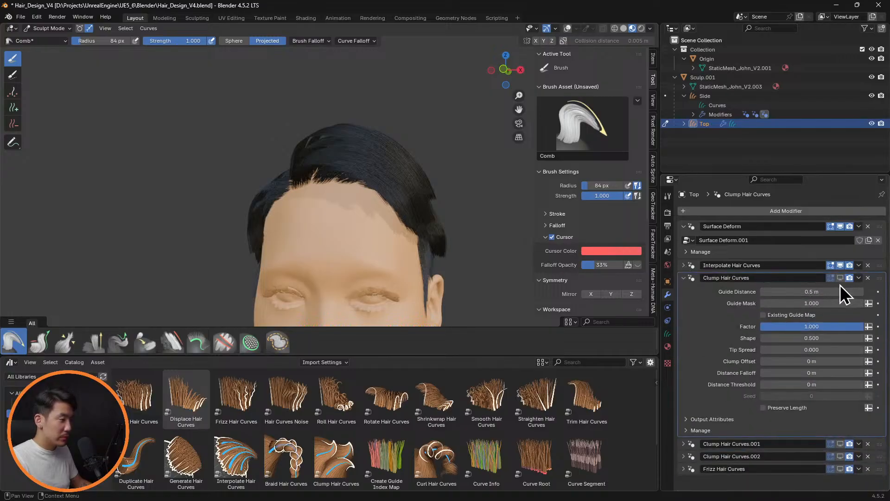
Show the first Clump Hair Curves modifier again, set its Guide Distance to 0.3 m, and inspect the parting and hairline up close
click(842, 278)
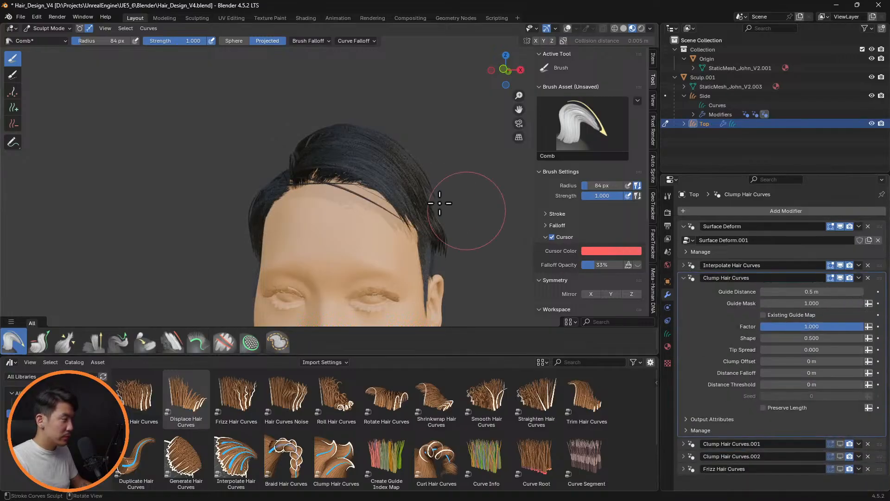
middle_drag(439, 203, 487, 233)
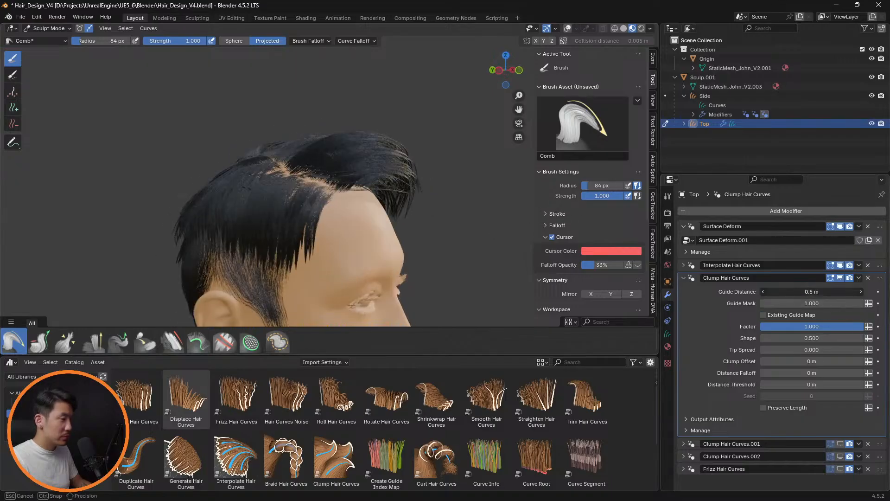
key(Return)
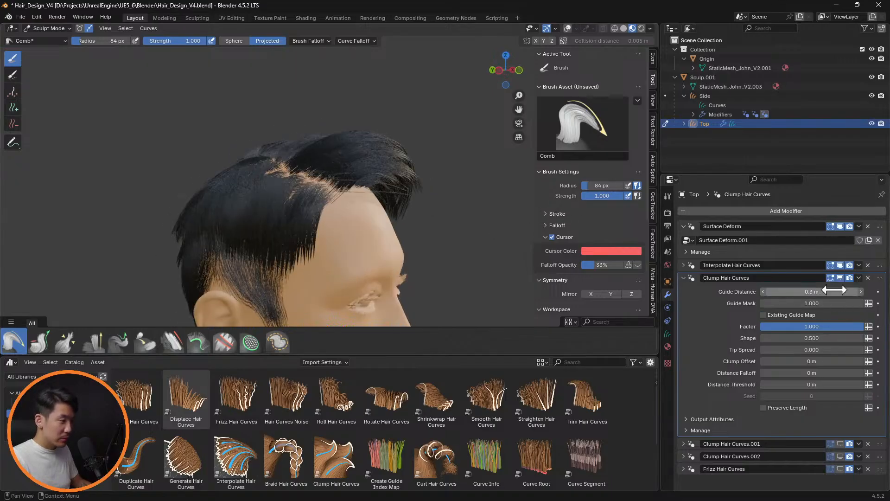
middle_drag(441, 193, 391, 200)
scroll(371, 217, up, 4)
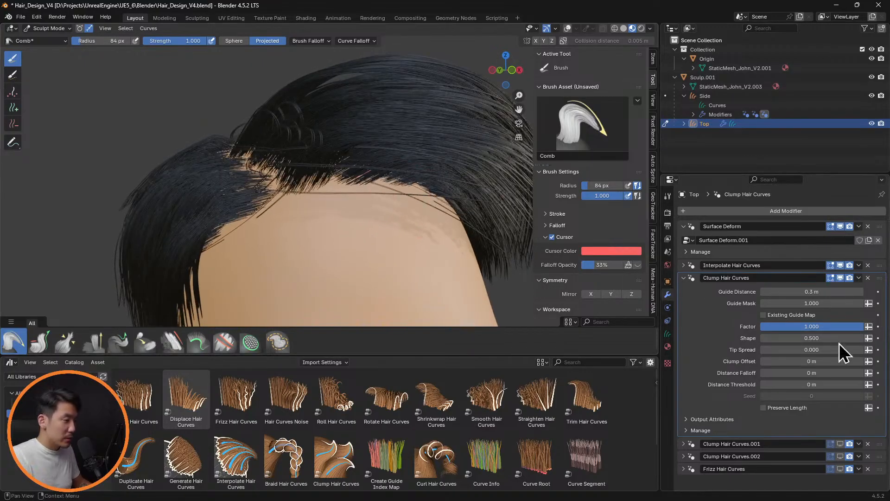
Try a Shape of 1.0 in the first Clump Hair Curves modifier and toggle its viewport visibility to compare
drag(830, 338, 853, 338)
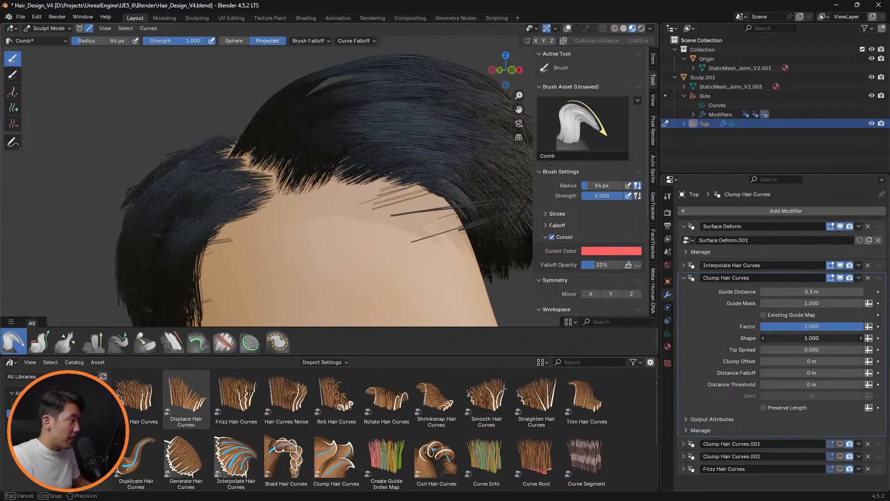
click(817, 338)
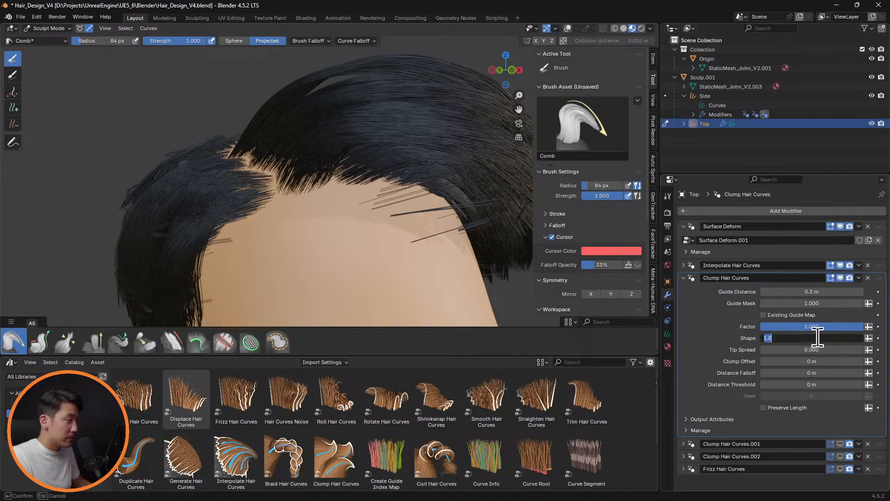
key(Return)
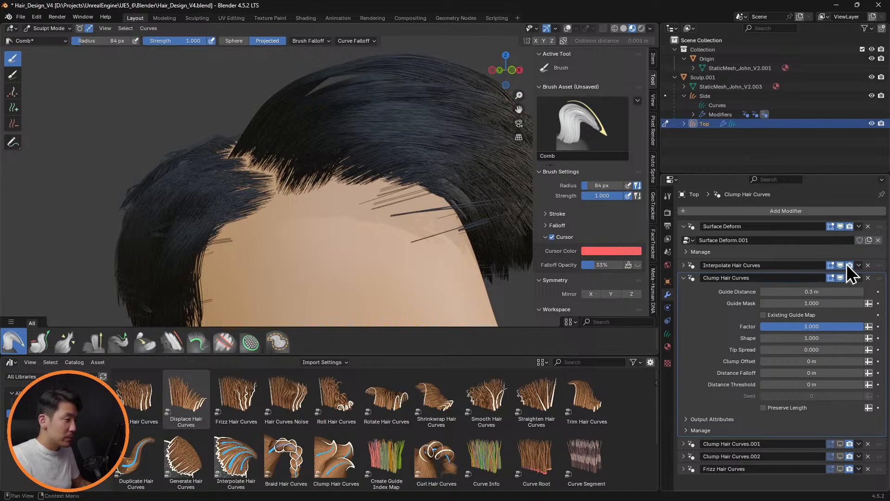
click(841, 277)
click(841, 277)
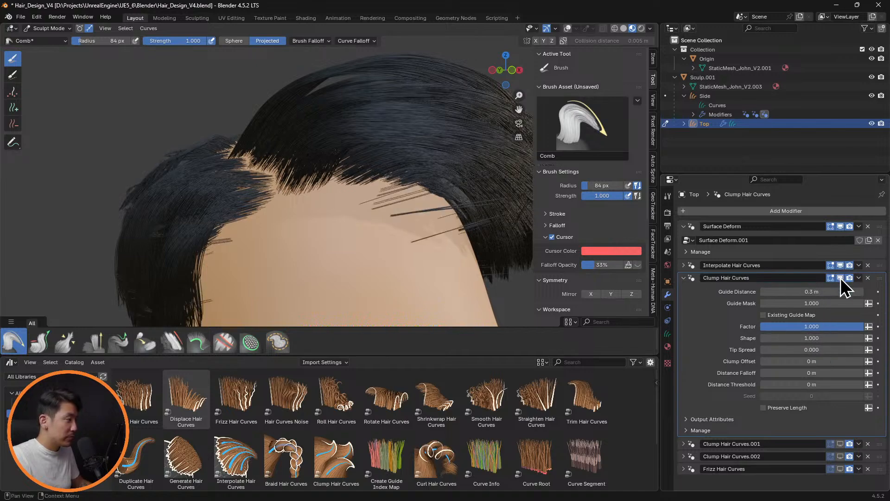
Try a Guide Distance of 0.5 m in the first Clump Hair Curves modifier and check the front hairline
click(824, 291)
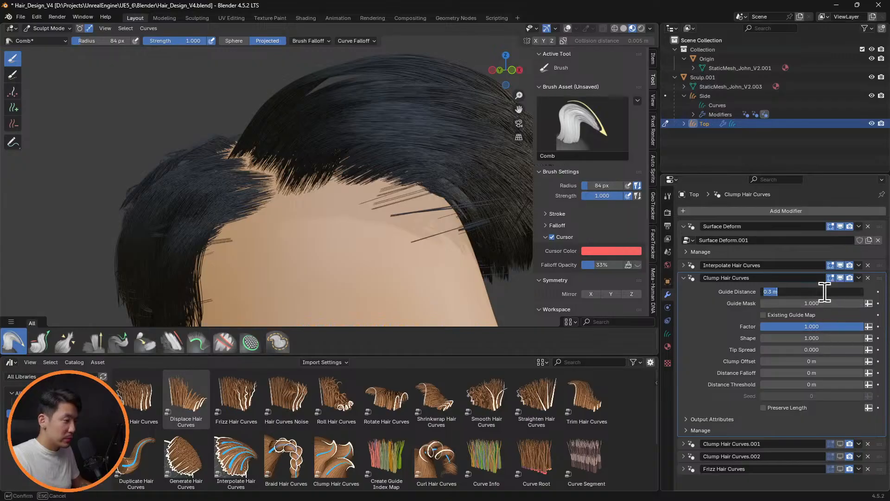
key(Return)
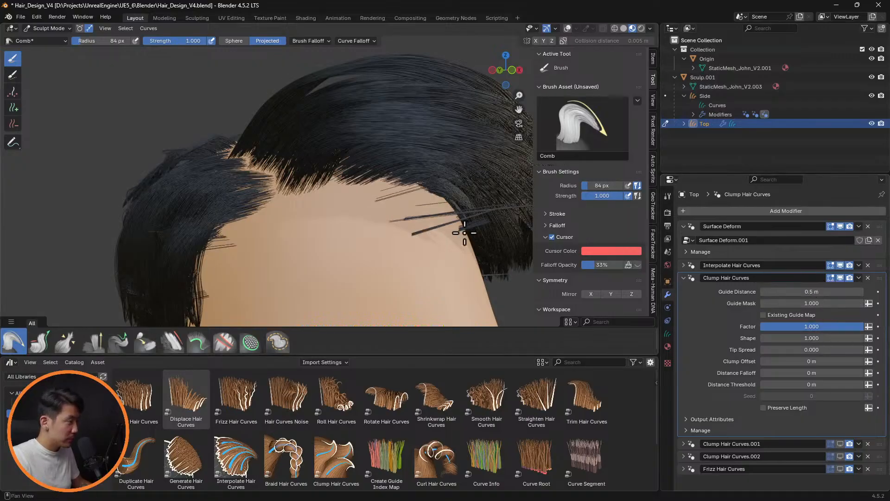
scroll(429, 228, down, 2)
middle_drag(463, 222, 431, 228)
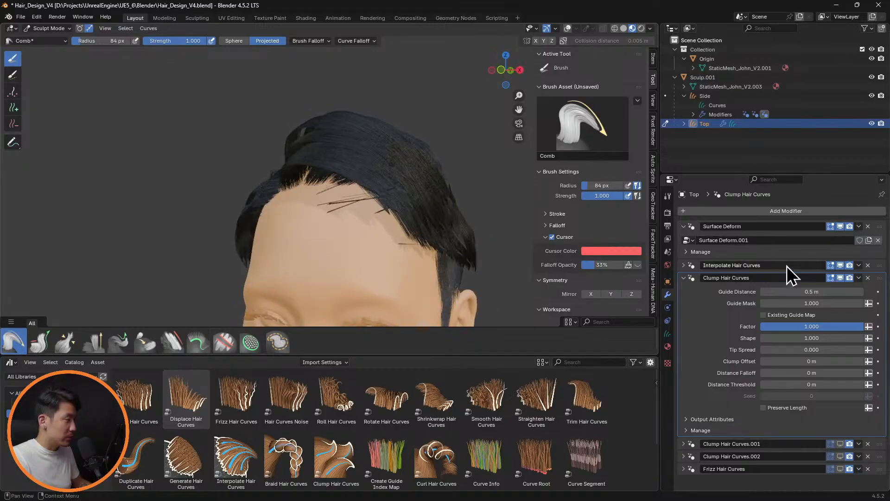
Set Distance to Guides to 0.9 m in Interpolate Hair Curves, check the side parting, and collapse the modifier
click(689, 265)
drag(811, 348, 811, 349)
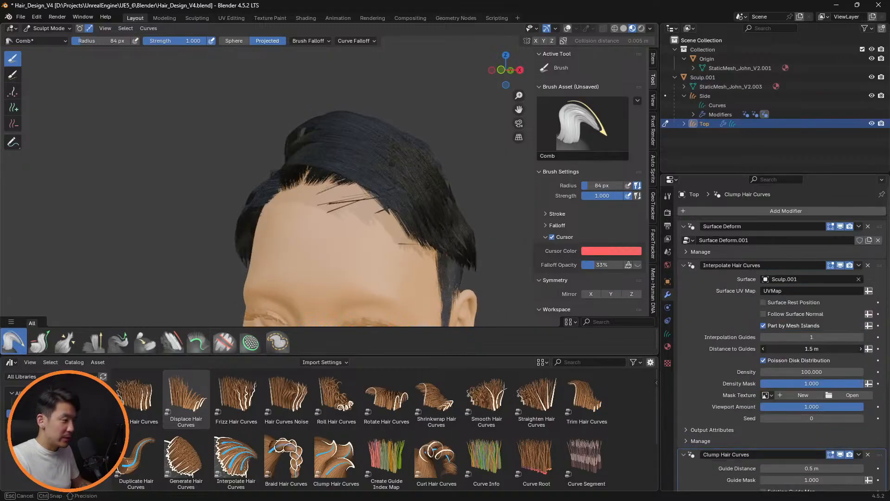
text(0.9)
key(Return)
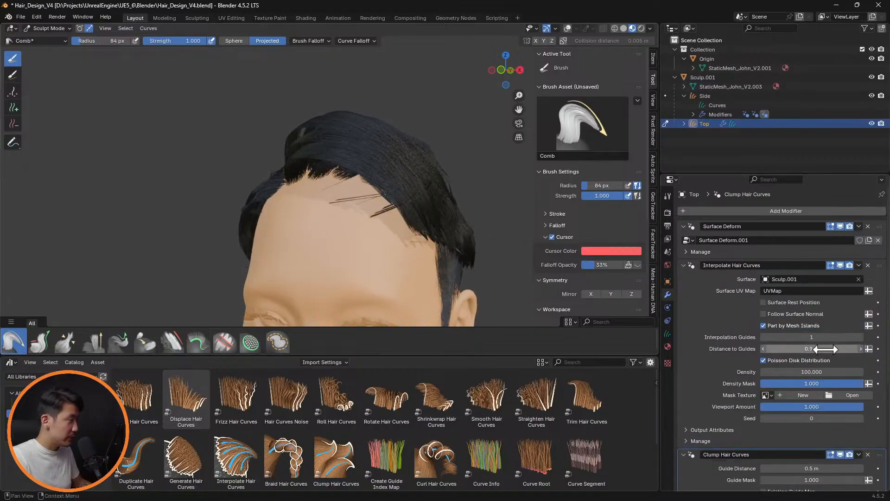
click(837, 338)
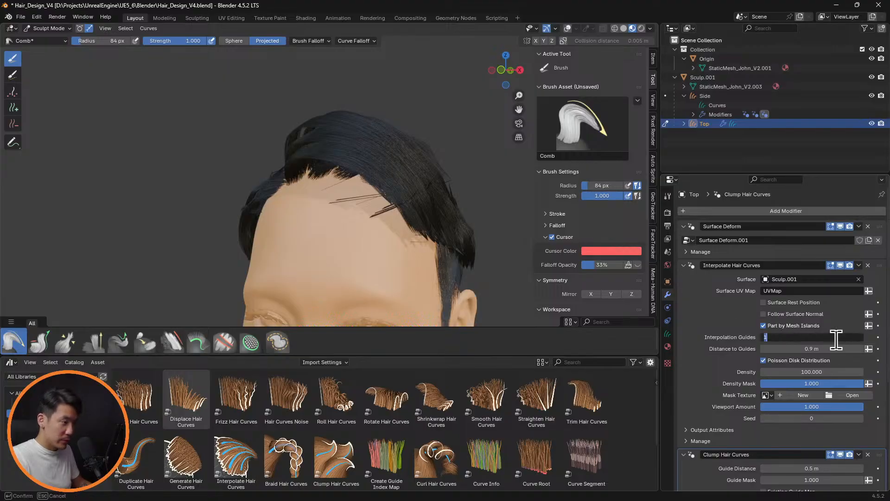
key(Return)
middle_drag(454, 273, 493, 204)
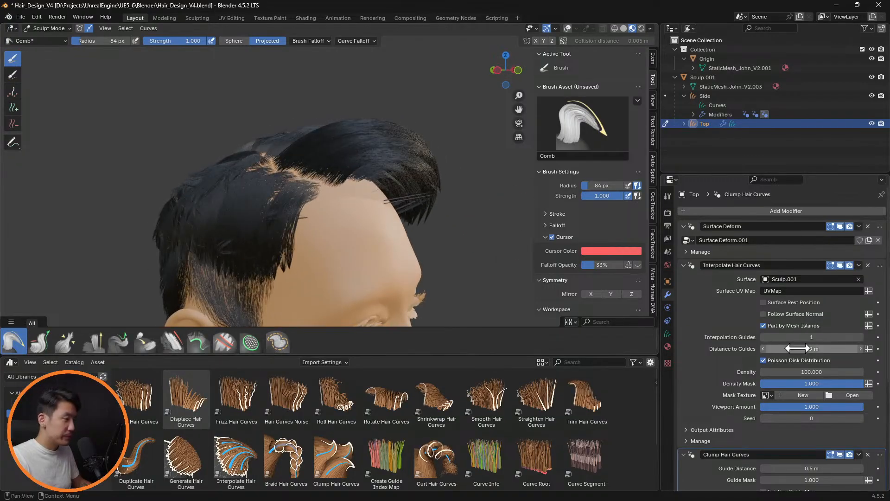
click(684, 266)
Compare the hairline with the first Clump Hair Curves modifier hidden and shown again, with the overlays on
click(842, 279)
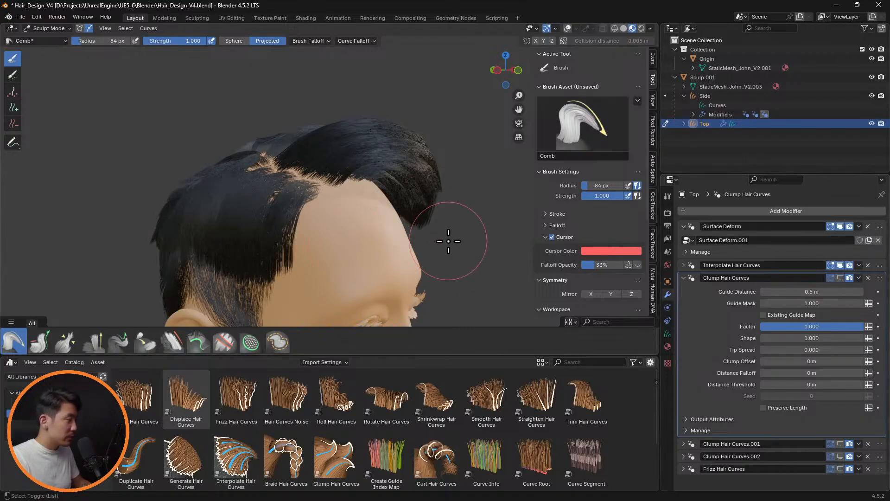
mouse_move(449, 243)
middle_down()
mouse_move(459, 239)
mouse_move(390, 225)
mouse_move(491, 225)
mouse_move(468, 138)
mouse_move(498, 125)
mouse_move(409, 115)
mouse_move(392, 228)
mouse_move(377, 235)
mouse_move(294, 225)
mouse_move(222, 231)
mouse_move(318, 215)
mouse_move(413, 243)
mouse_move(441, 227)
mouse_move(506, 239)
middle_up()
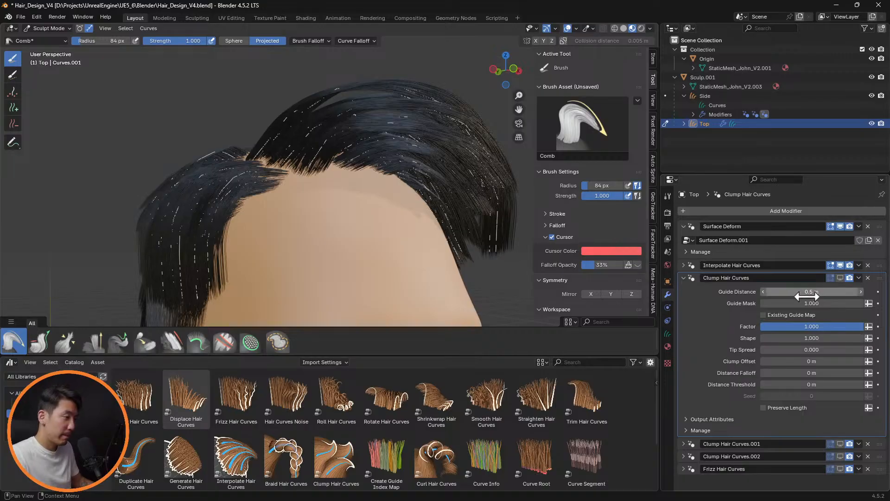
click(840, 277)
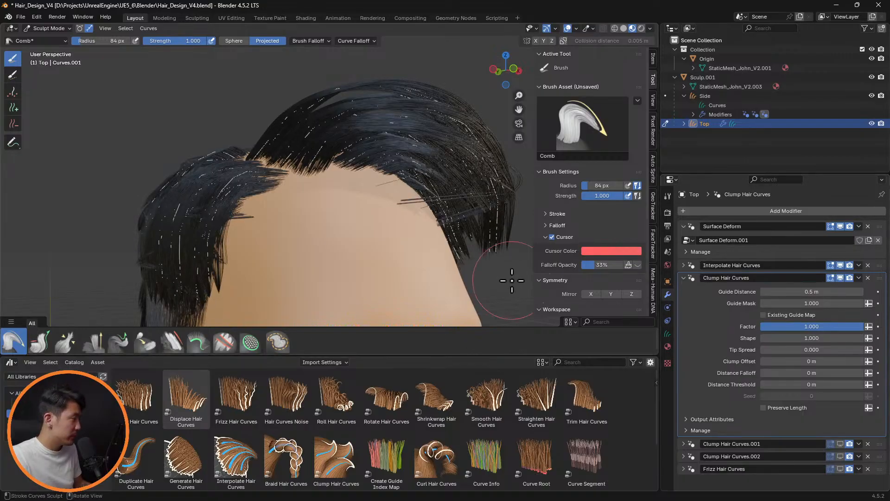
middle_drag(512, 280, 469, 261)
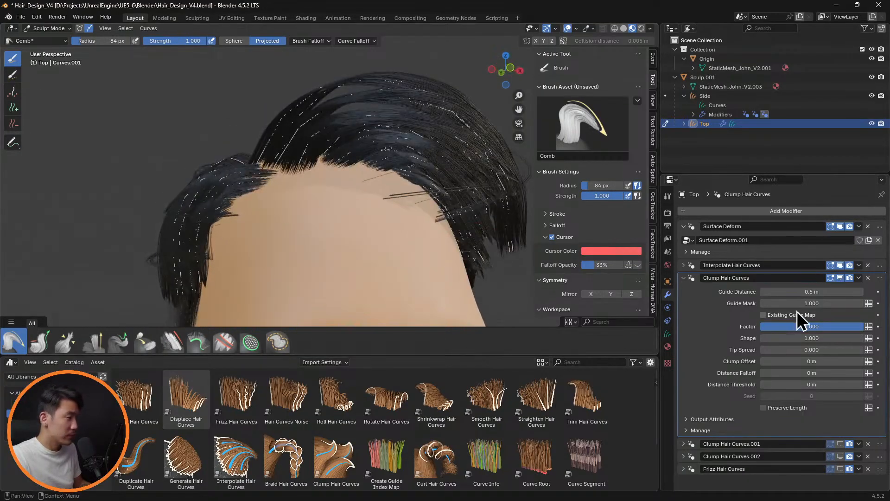
Try other Distance Falloff and Distance Threshold values in the first Clump Hair Curves modifier, resetting them and Clump Offset to 0 m
mouse_move(809, 369)
mouse_down()
mouse_move(816, 373)
mouse_move(805, 385)
mouse_up()
click(863, 373)
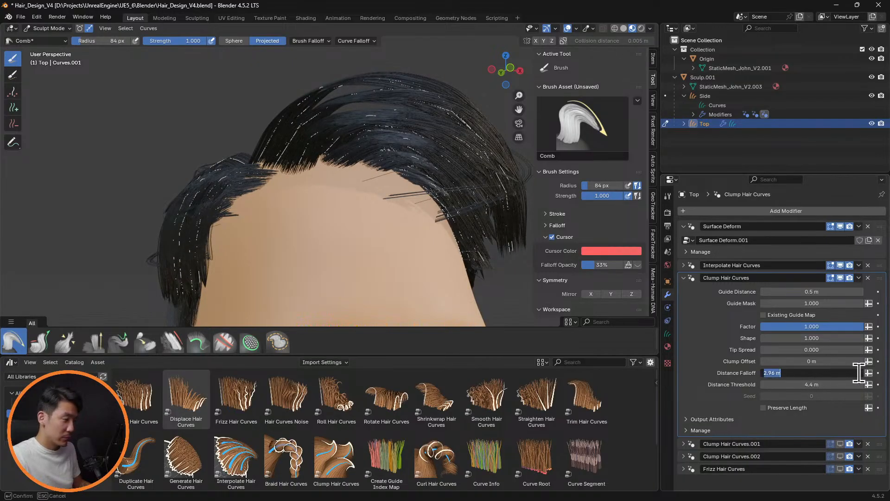
text(0)
key(Return)
click(829, 387)
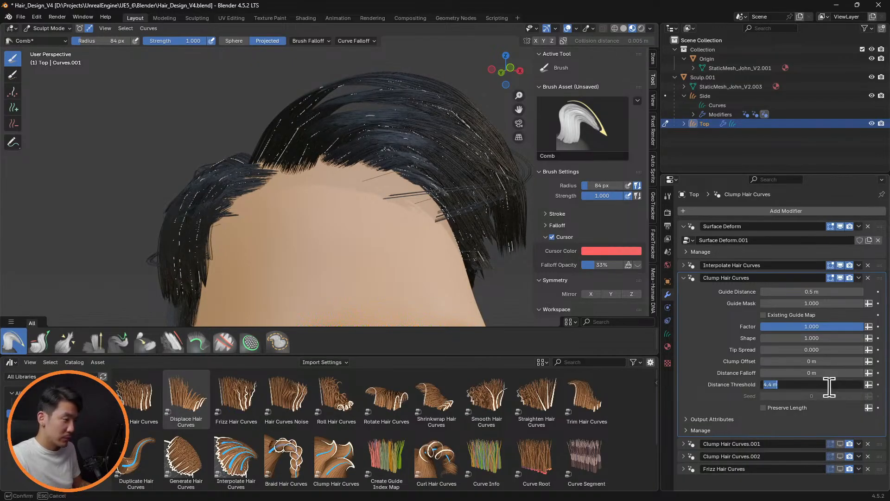
text(0)
key(Return)
mouse_move(811, 361)
mouse_down()
mouse_move(878, 362)
mouse_move(812, 365)
mouse_up()
text(0)
key(Return)
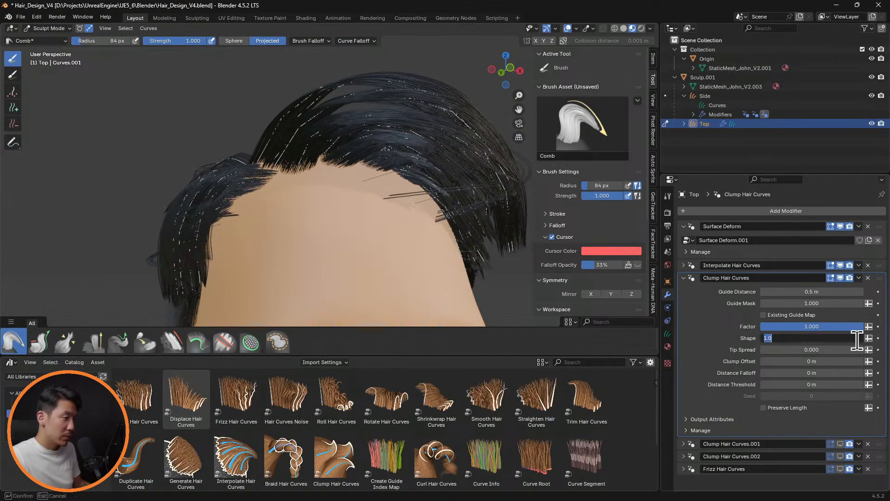
Try a Shape of 0.5 and other values in the first Clump Hair Curves modifier, checking the hair from several angles
key(Return)
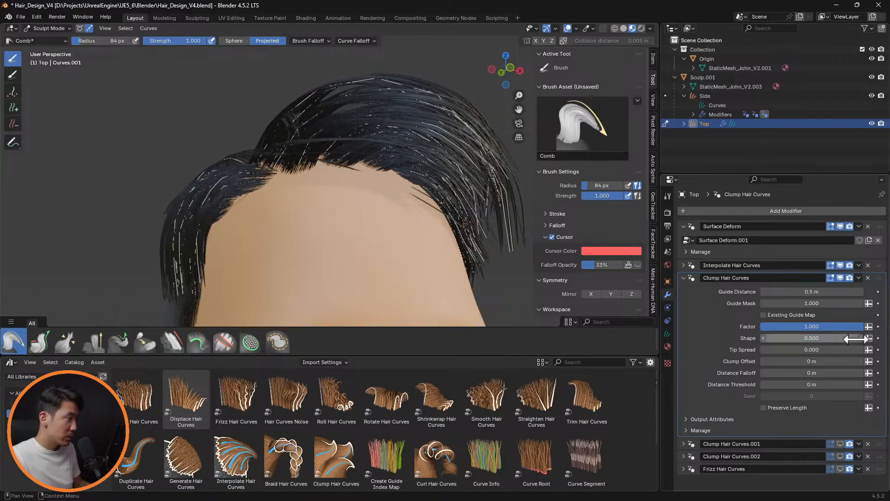
scroll(401, 237, down, 1)
middle_drag(464, 222, 441, 223)
drag(832, 341, 814, 338)
middle_drag(440, 195, 487, 204)
middle_drag(462, 235, 458, 209)
Try a Shape of 0.2 and settle on 0.1 in the first Clump Hair Curves modifier, checking with overlays hidden
drag(812, 338, 812, 338)
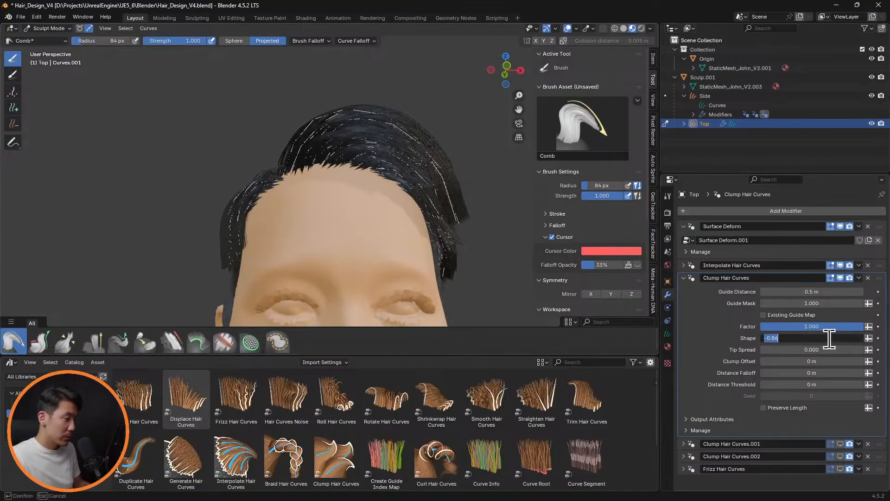
key(Return)
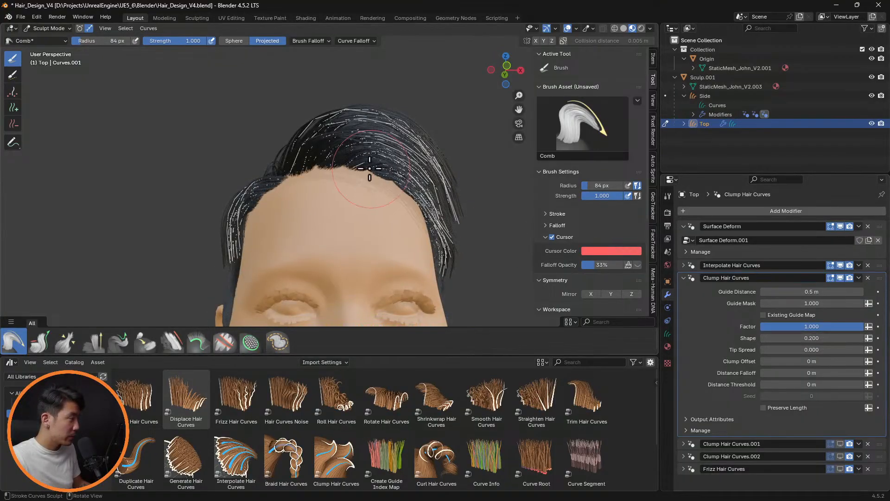
mouse_move(370, 169)
middle_down()
mouse_move(433, 204)
mouse_move(461, 255)
mouse_move(453, 207)
mouse_move(490, 195)
mouse_move(428, 193)
mouse_move(378, 175)
mouse_move(431, 182)
middle_up()
click(820, 337)
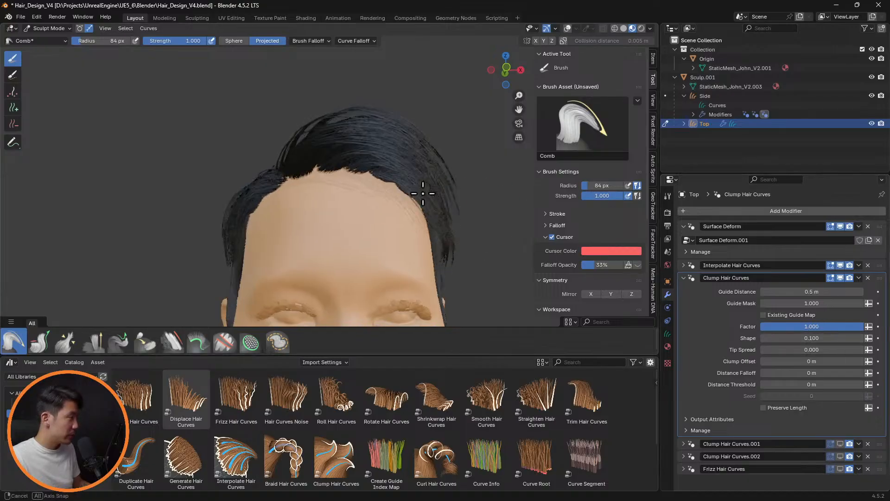
middle_drag(424, 189, 483, 195)
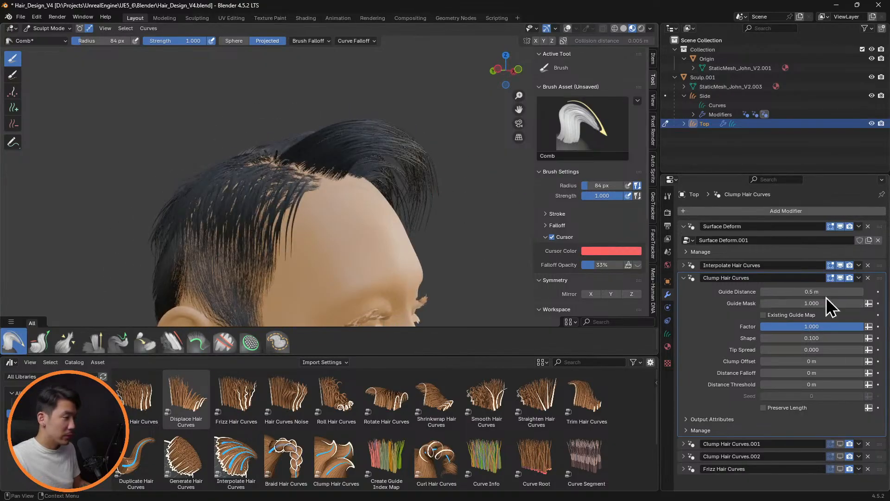
Try Guide Distances of 0.6 m, a larger value and 0.1 m in the first Clump Hair Curves modifier, comparing side and front
key(Return)
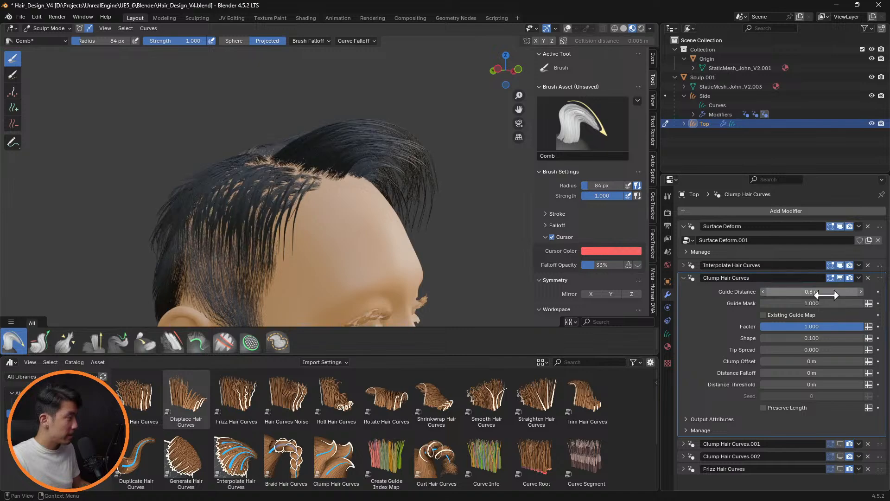
middle_drag(403, 188, 418, 167)
mouse_move(819, 292)
mouse_down()
mouse_move(853, 292)
mouse_move(809, 291)
mouse_up()
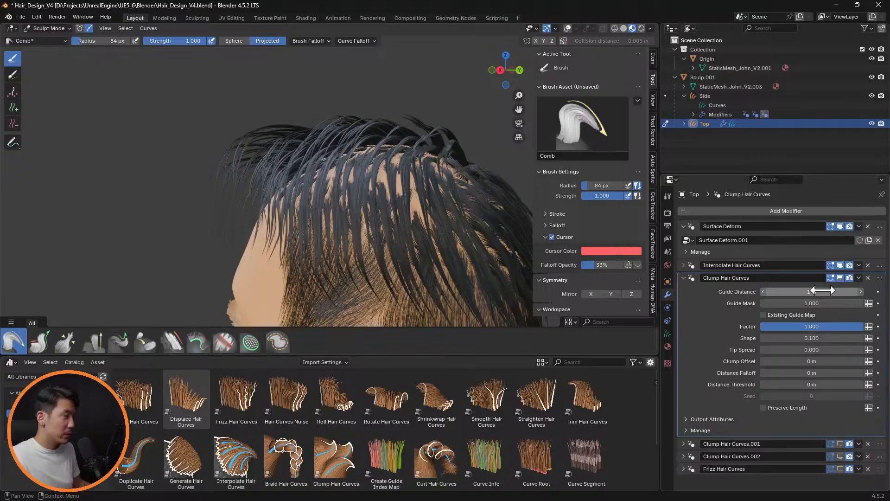
click(822, 290)
text(0.1)
key(Return)
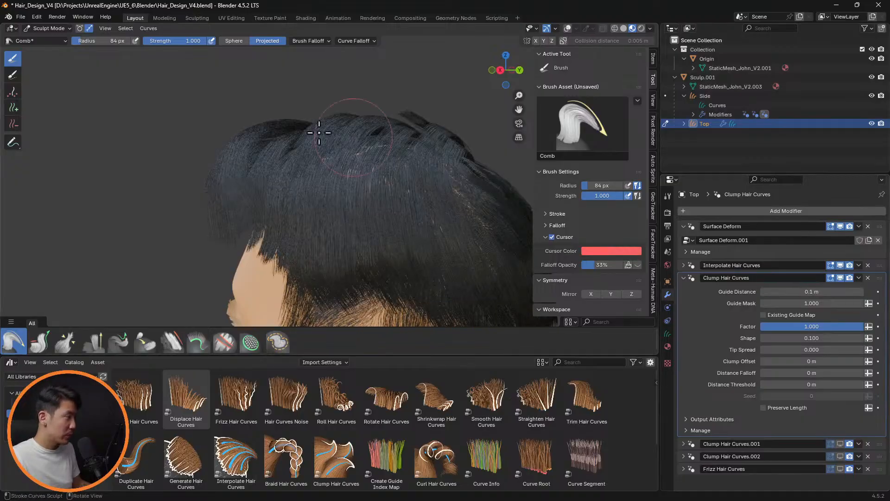
middle_drag(319, 133, 445, 135)
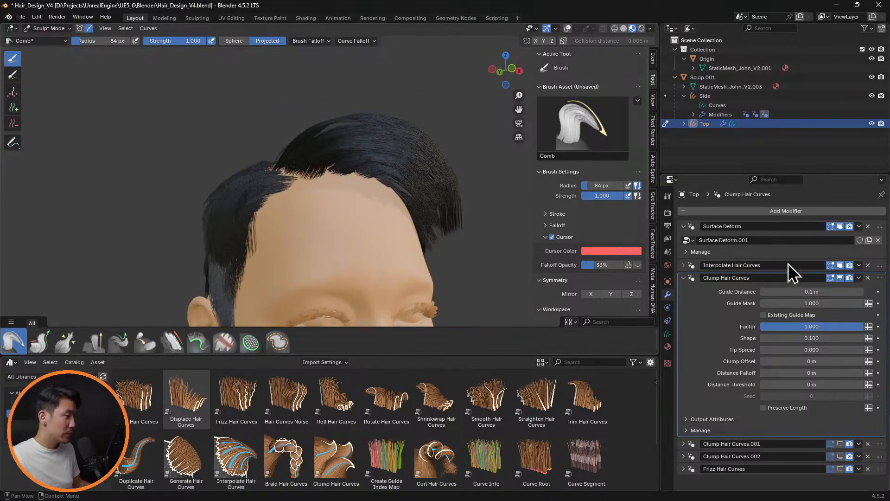
Set the first Clump Hair Curves modifier's Guide Distance to 0.2 m and inspect the hair from both sides and at a distance
click(821, 290)
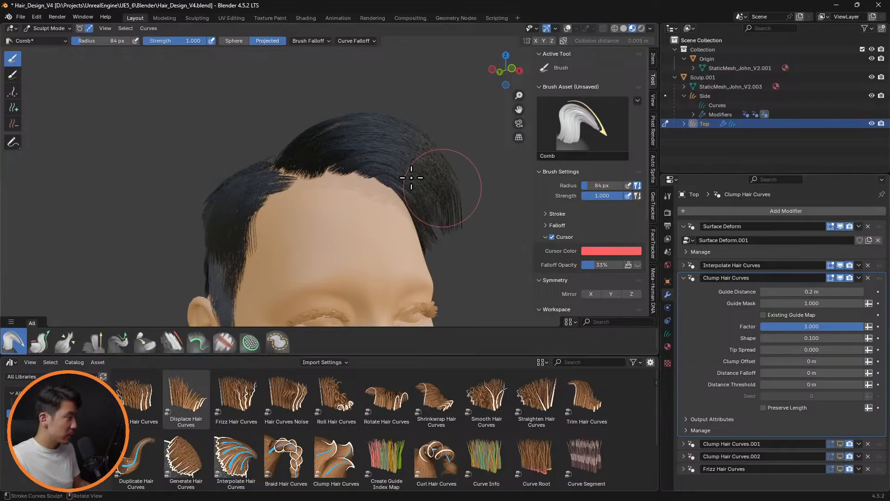
middle_drag(441, 186, 517, 198)
scroll(438, 203, down, 3)
middle_drag(436, 204, 479, 195)
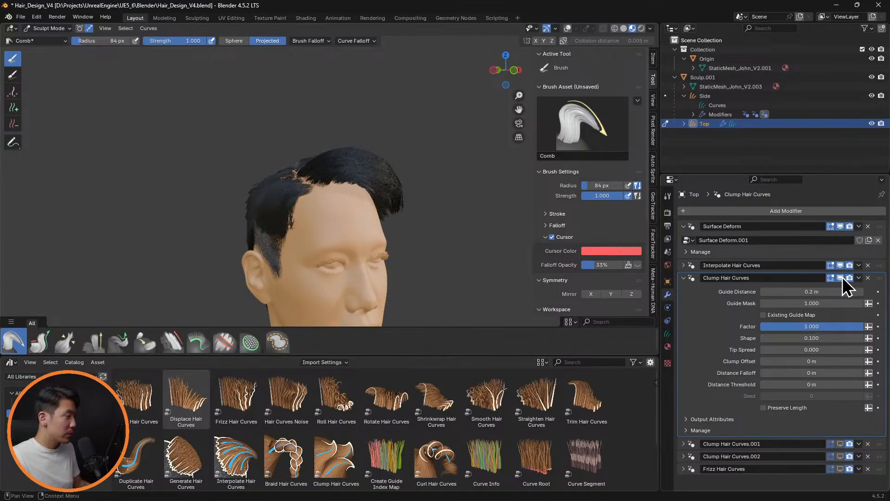
mouse_move(422, 227)
middle_down()
mouse_move(570, 211)
mouse_move(420, 233)
mouse_move(389, 214)
mouse_move(497, 226)
mouse_move(389, 221)
mouse_move(417, 210)
mouse_move(402, 219)
middle_up()
scroll(420, 225, down, 3)
scroll(357, 224, up, 3)
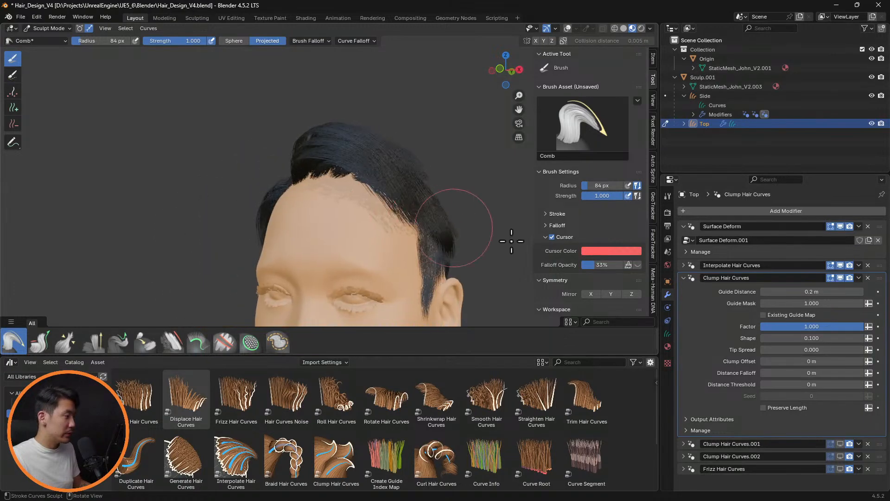
Raise the first Clump Hair Curves modifier's Guide Distance to 0.23 m, check the side parting, and collapse the modifier
click(683, 278)
click(683, 278)
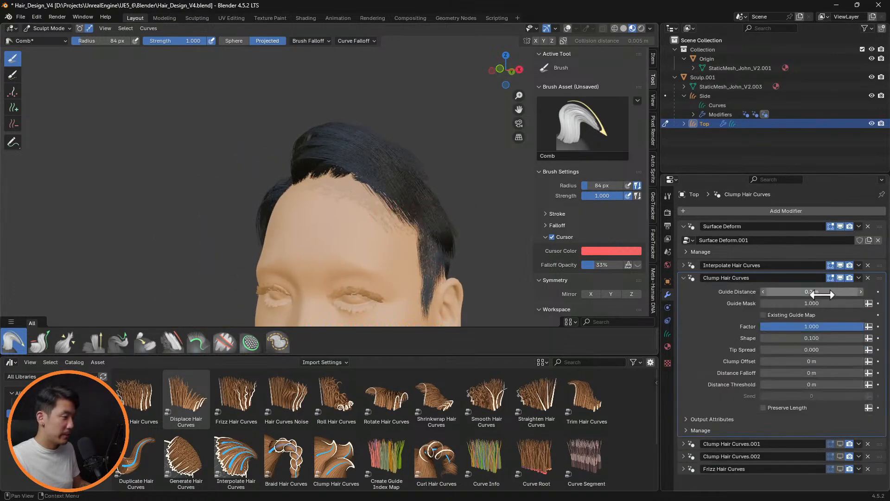
click(861, 292)
click(861, 292)
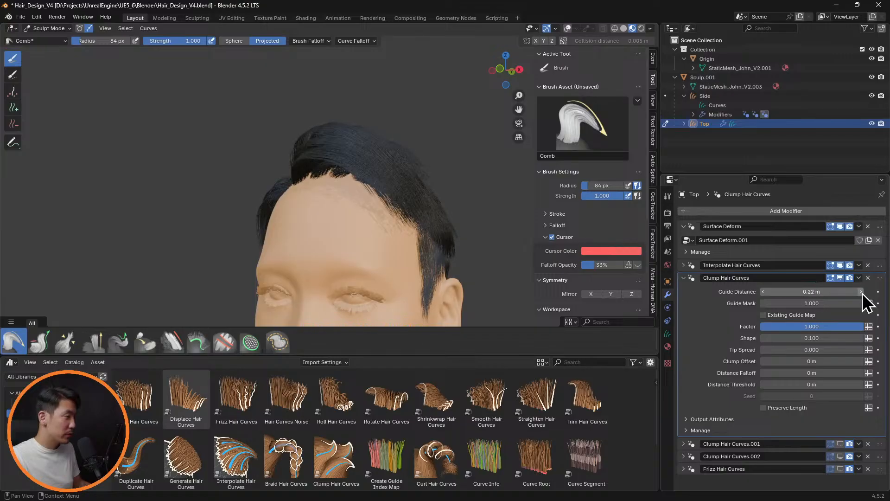
click(861, 292)
middle_drag(464, 205, 500, 209)
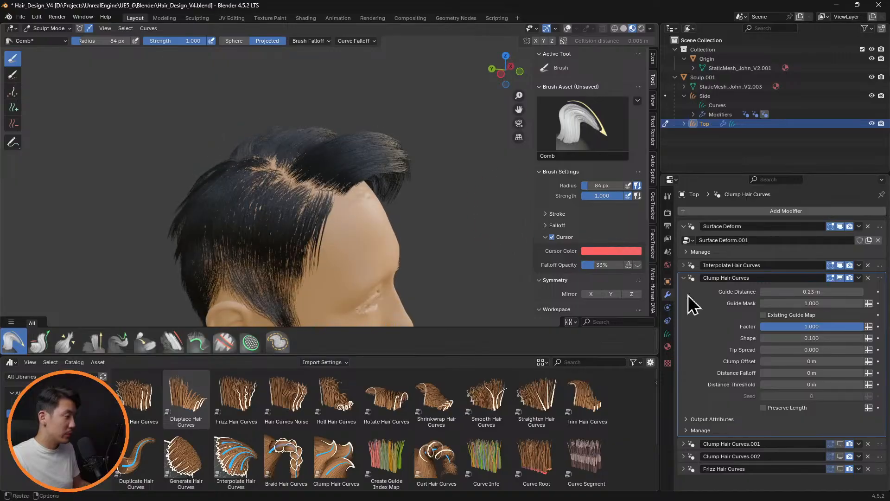
click(690, 278)
Expand Clump Hair Curves.001, show it in the viewport, and set its Shape to 0.1
click(685, 290)
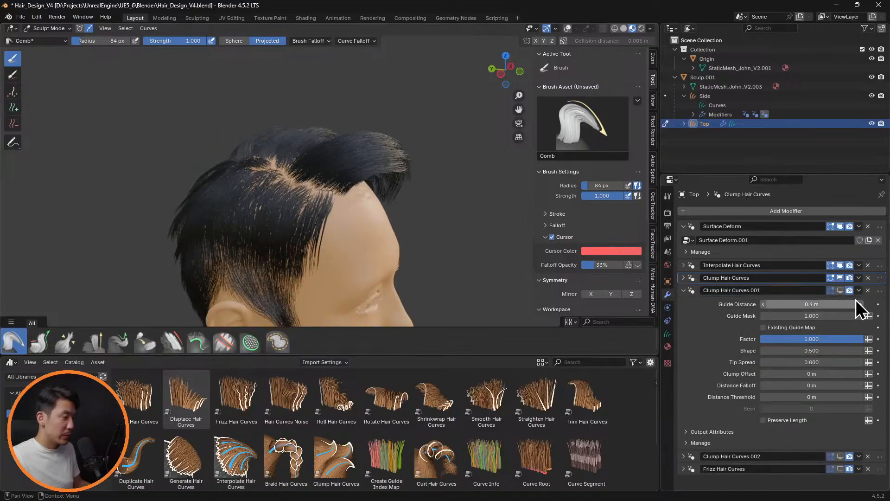
click(840, 290)
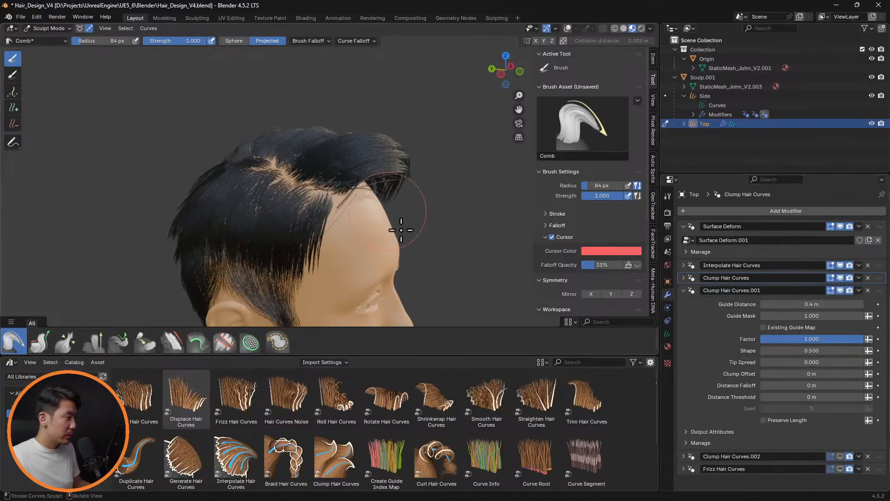
click(809, 351)
text(0.1)
key(Return)
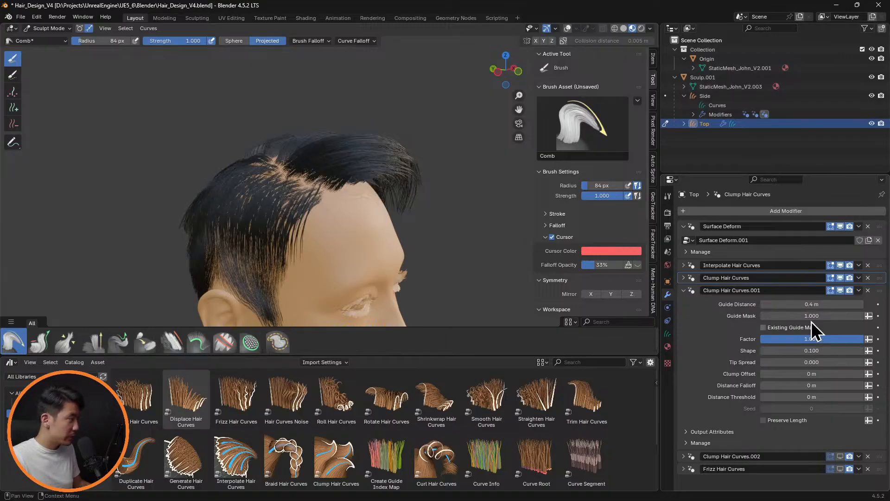
Try a Guide Distance of 0.1 m in Clump Hair Curves.001 and settle on 0.2 m, checking the hair from the front
click(825, 305)
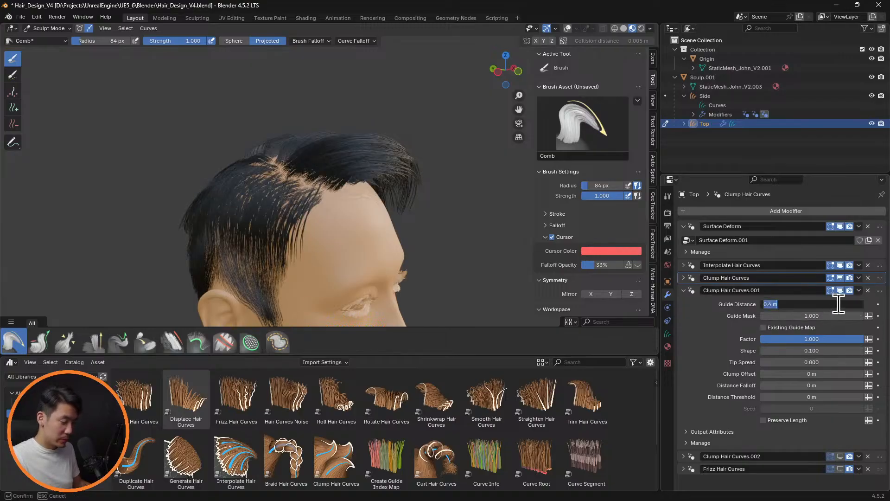
key(Return)
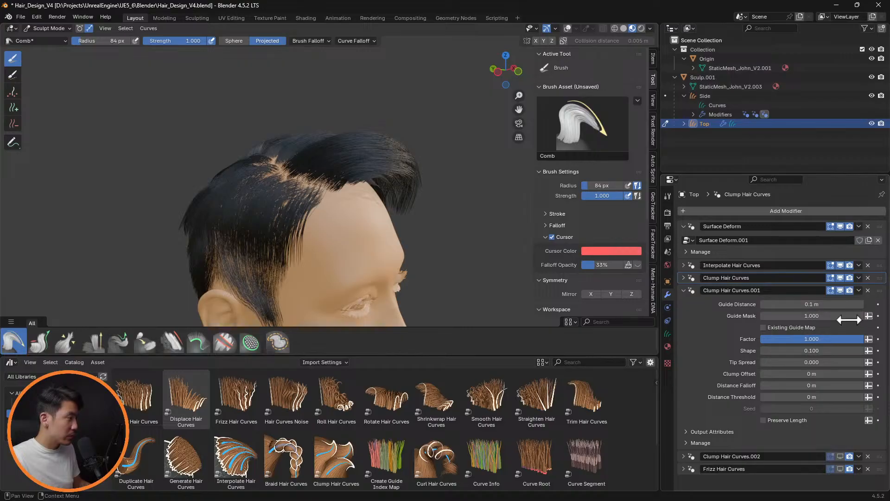
key(Return)
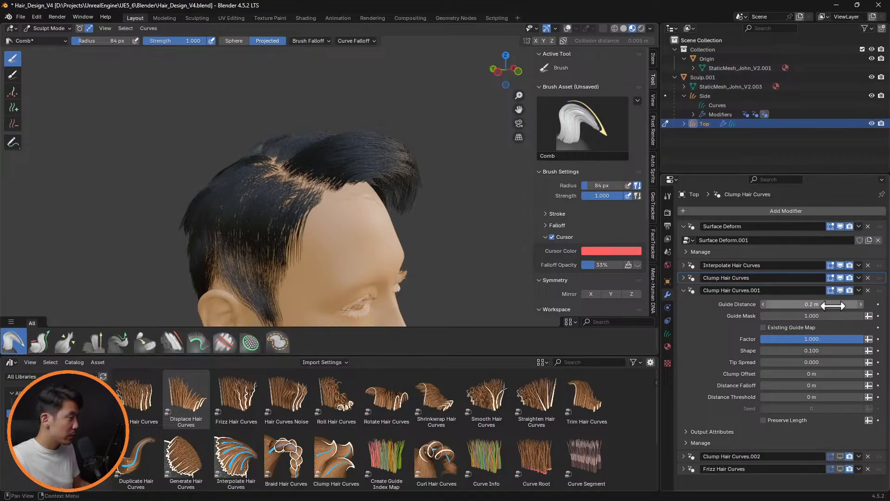
middle_drag(407, 229, 362, 214)
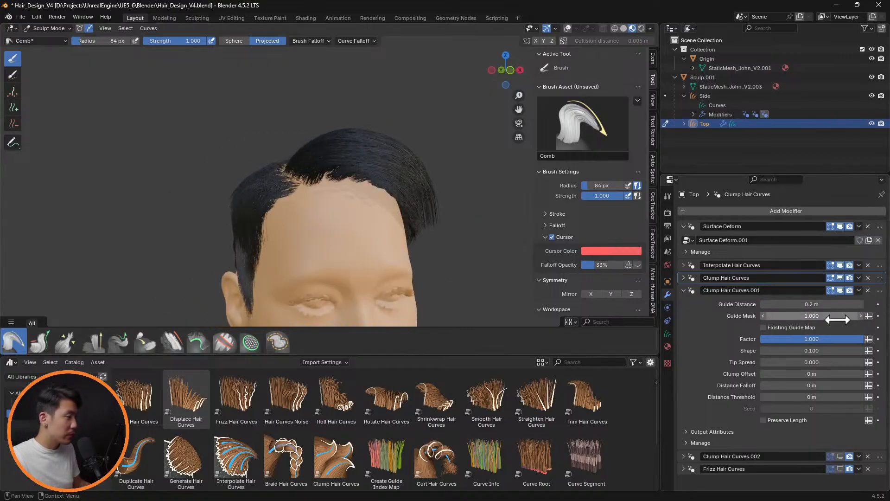
Compare the hair with Clump Hair Curves.001 hidden and shown in the viewport, from the front and the parting side
click(840, 290)
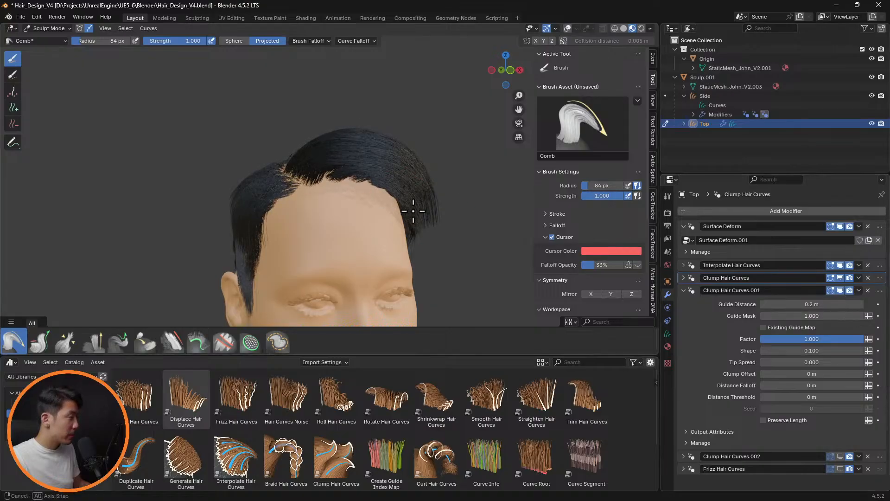
middle_drag(414, 211, 493, 278)
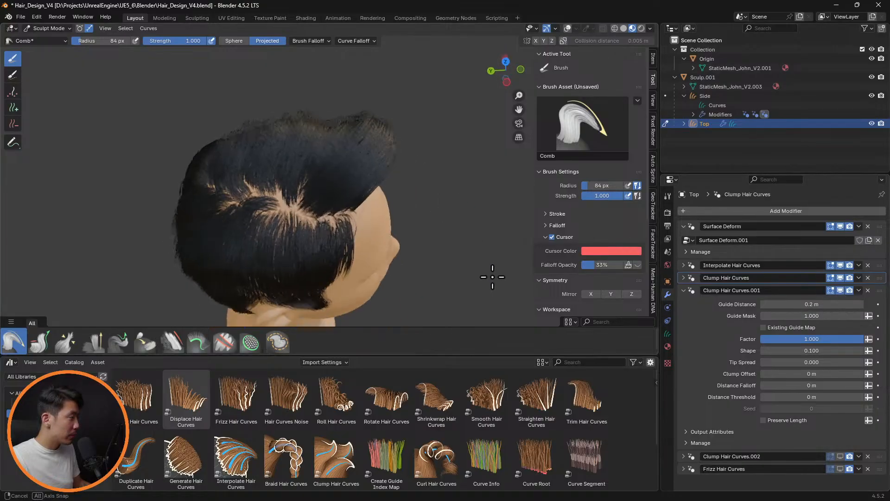
click(842, 291)
click(842, 290)
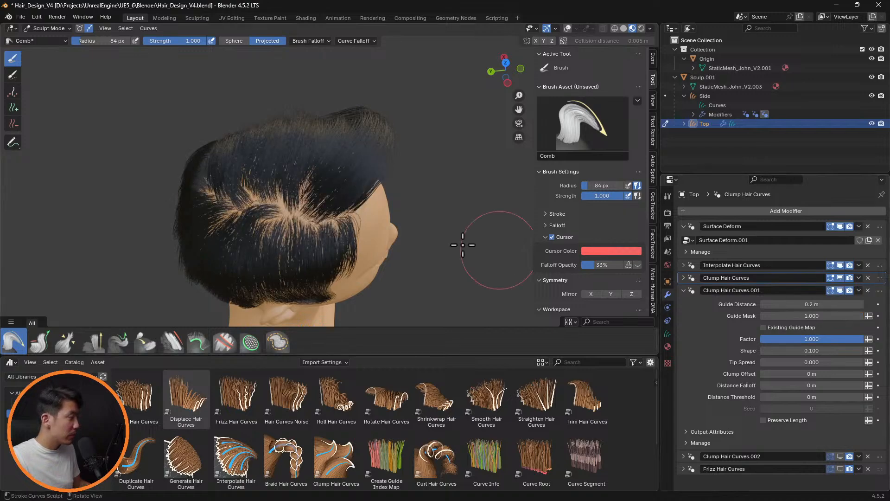
middle_drag(463, 245, 521, 200)
Expand Clump Hair Curves.002, show it in the viewport, and set its Shape to 0.1
click(684, 456)
scroll(772, 407, down, 5)
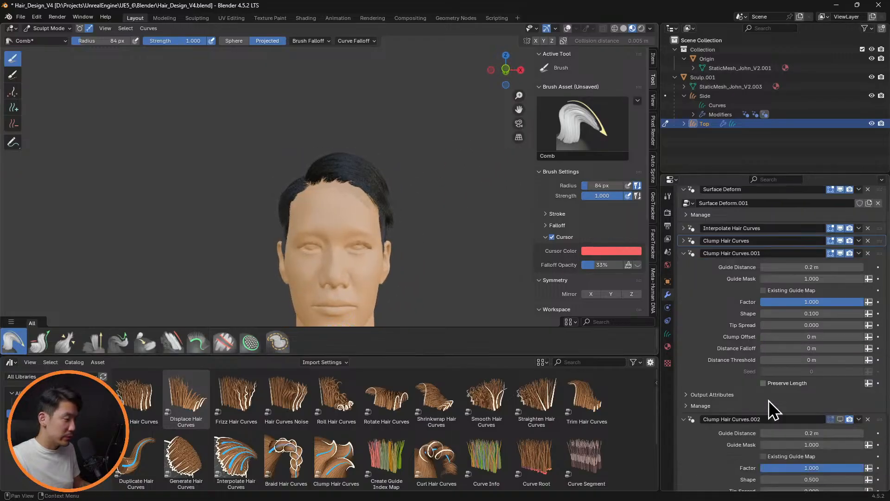
click(825, 423)
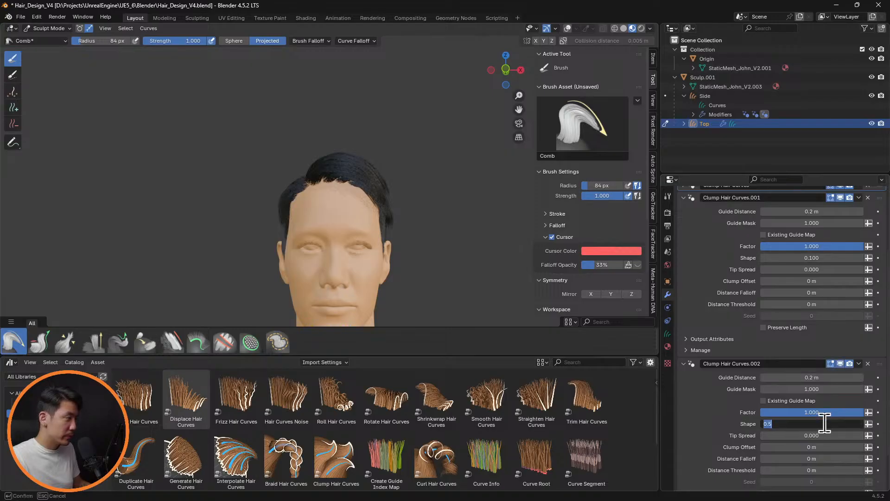
key(Return)
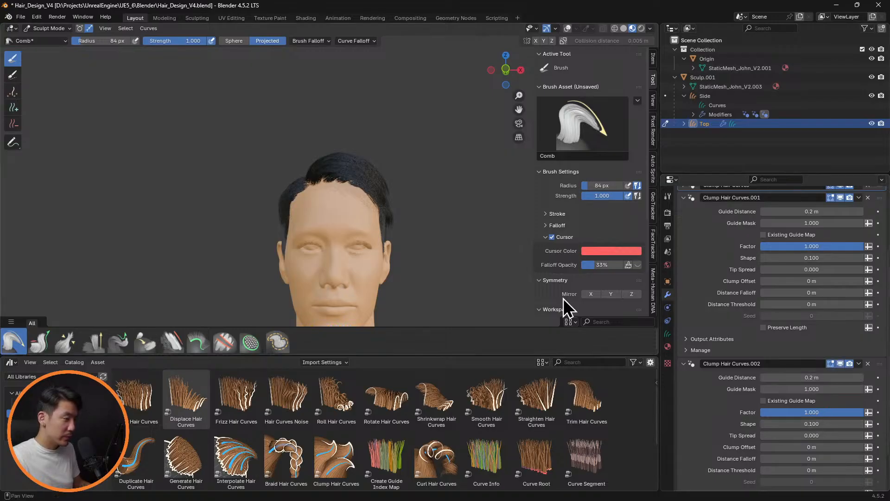
scroll(435, 285, up, 3)
middle_drag(442, 242, 473, 241)
Return Clump Hair Curves.002's Shape to 0.5 and try a Guide Distance of 0.3 m before setting it to 0.1 m
click(808, 424)
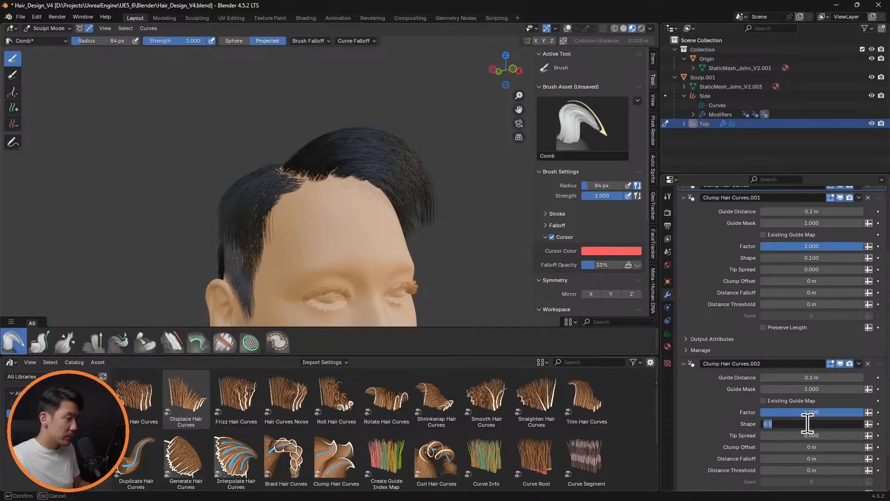
key(Return)
middle_drag(451, 193, 435, 220)
click(824, 377)
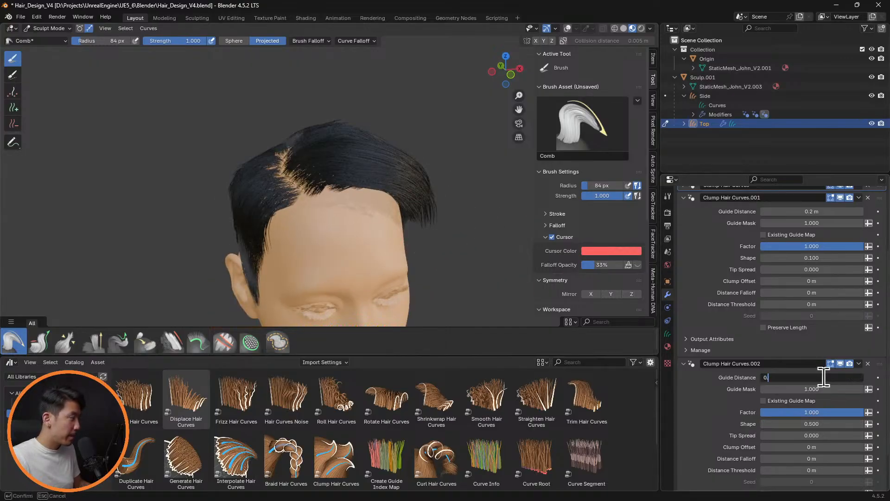
key(Return)
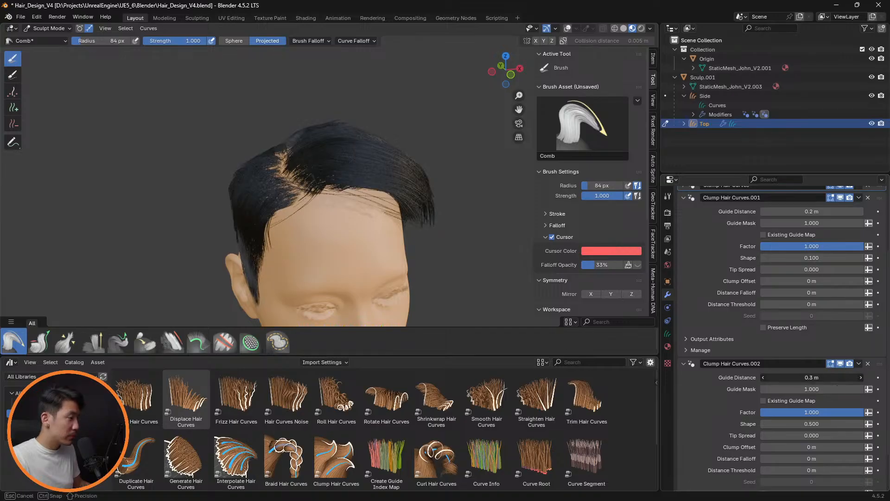
key(Return)
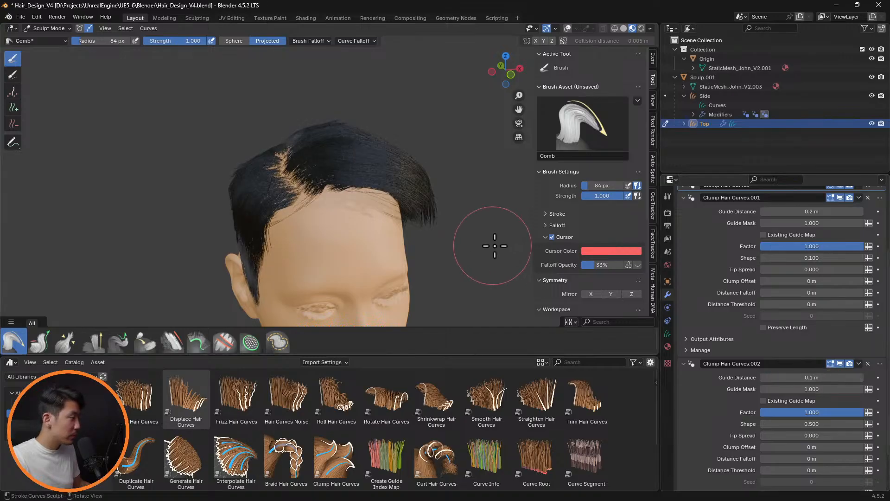
Set Clump Hair Curves.002's Shape to 0.1 and check the hair up close and at a distance
click(821, 425)
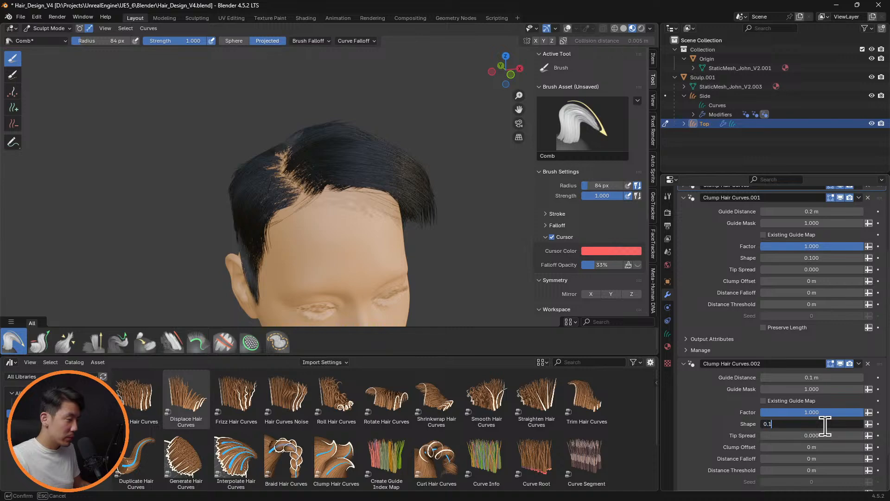
text(0.1)
key(Return)
middle_drag(433, 213, 424, 157)
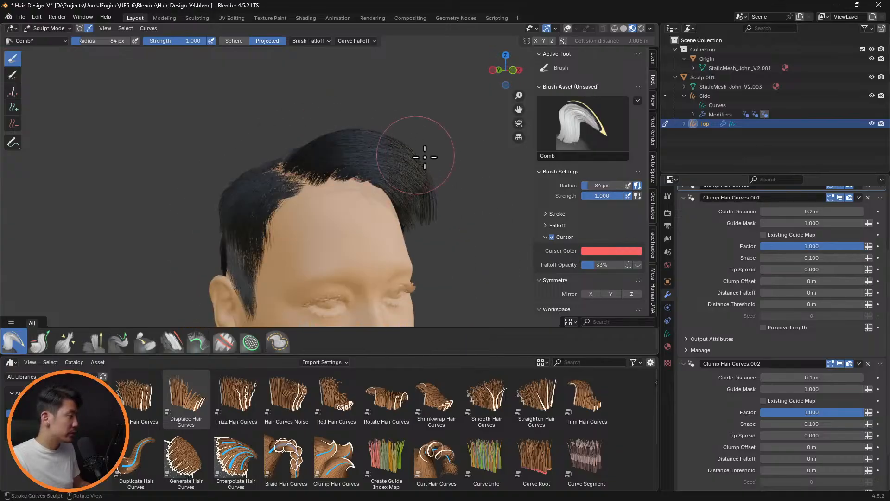
scroll(408, 153, down, 4)
middle_drag(381, 209, 475, 216)
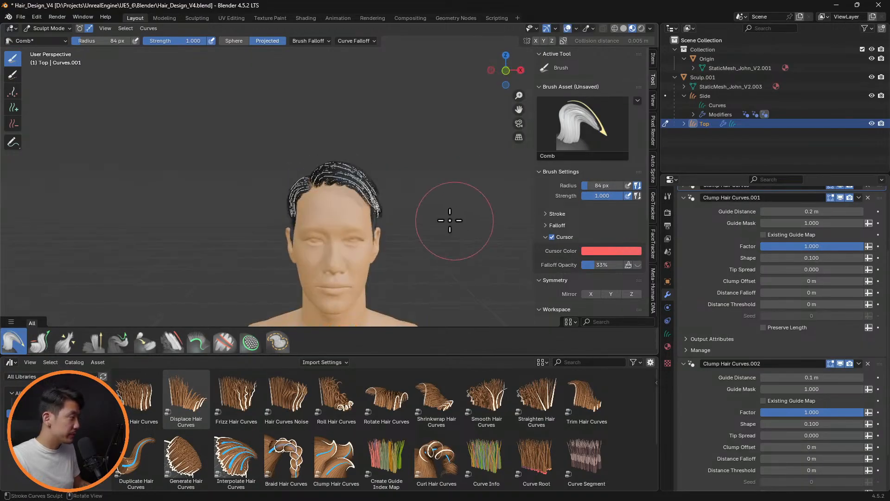
Hide Interpolate Hair Curves in the viewport and smooth the Top guide hairs with the Smooth brush
mouse_move(473, 167)
middle_down()
mouse_move(288, 199)
mouse_move(277, 175)
middle_up()
click(172, 342)
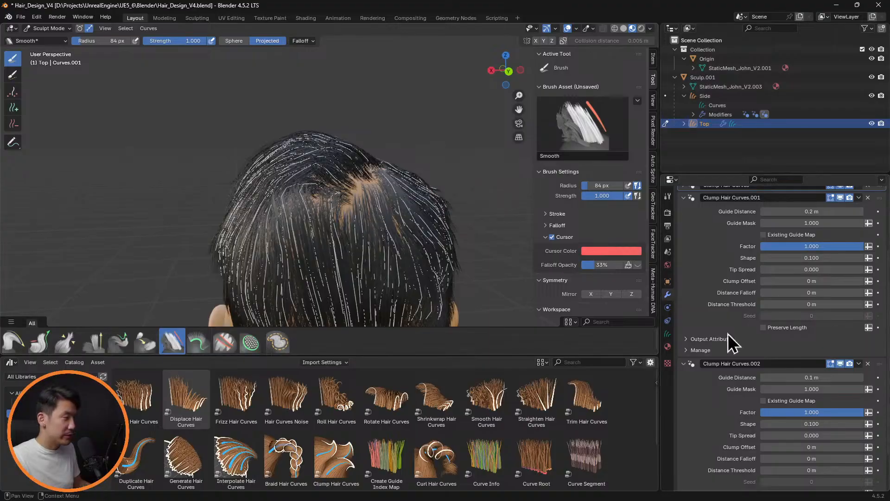
scroll(833, 373, up, 5)
click(840, 265)
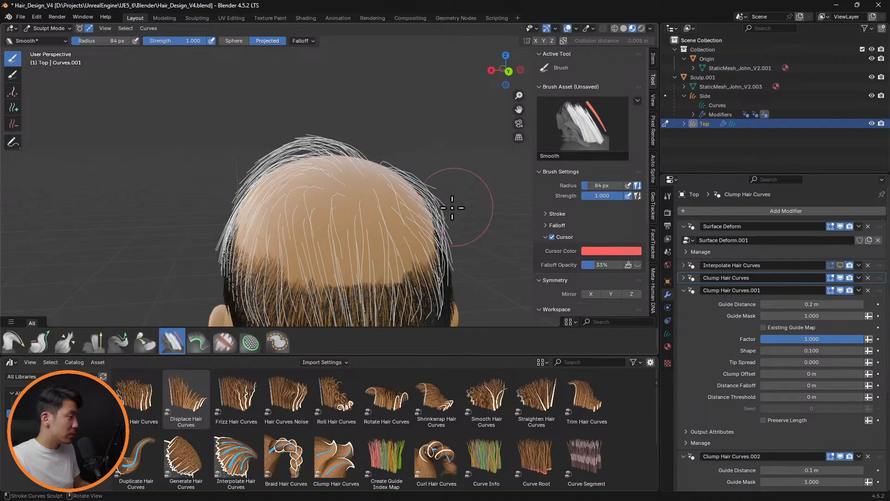
mouse_move(455, 207)
middle_down()
mouse_move(258, 182)
mouse_move(258, 165)
middle_up()
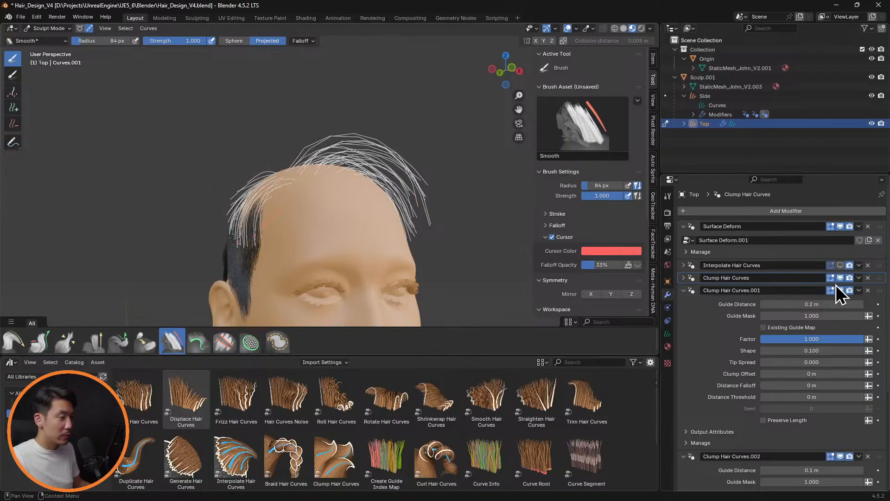
Show Interpolate Hair Curves in the viewport again and examine the hairline and parting up close
click(841, 266)
mouse_move(342, 179)
middle_down()
mouse_move(453, 188)
mouse_move(288, 149)
mouse_move(288, 169)
mouse_move(340, 167)
middle_up()
scroll(338, 169, up, 5)
middle_drag(245, 145, 269, 149)
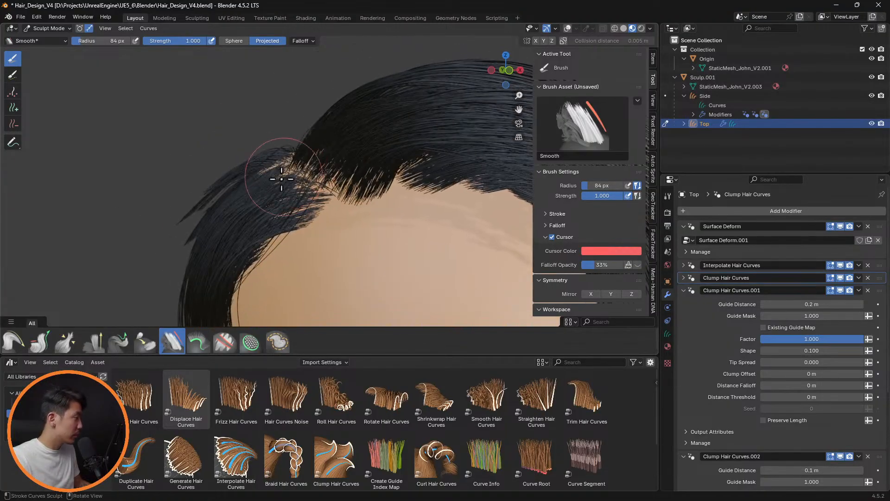
Comb the guide hairs beside the parting with a 52 px Comb brush while Interpolate Hair Curves is hidden, and show the modifier again
click(11, 346)
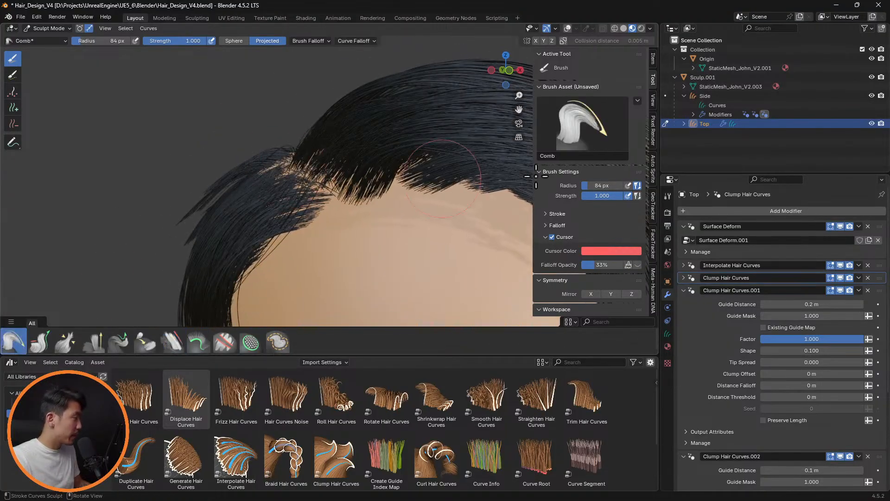
click(840, 266)
key(alt+shift+z)
middle_drag(260, 121, 226, 144)
key(f)
click(204, 149)
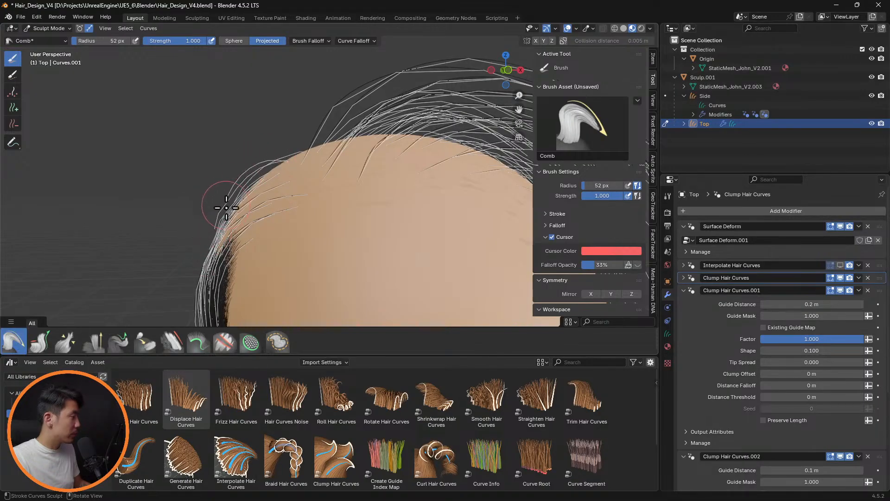
scroll(304, 166, down, 3)
middle_drag(348, 153, 394, 171)
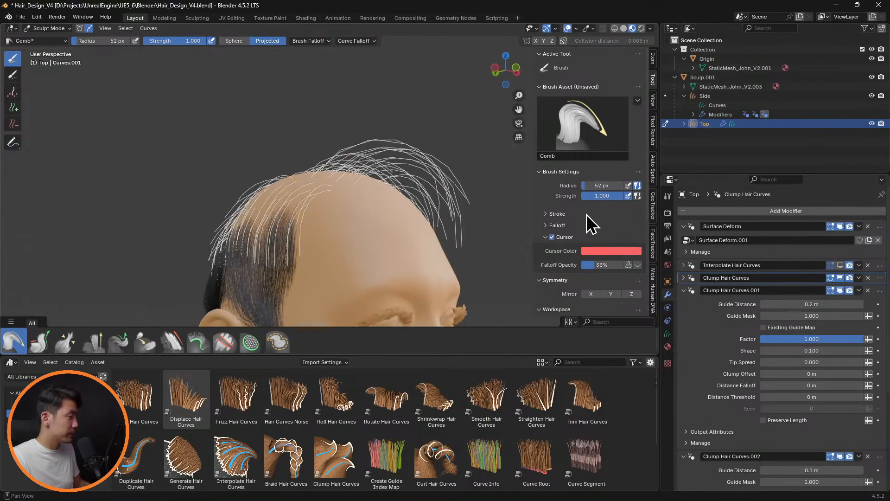
click(841, 264)
Examine the hair's silhouette from the front at a distance, from both side views, and from an angle
middle_drag(397, 205, 422, 153)
scroll(431, 156, down, 3)
scroll(436, 157, down, 2)
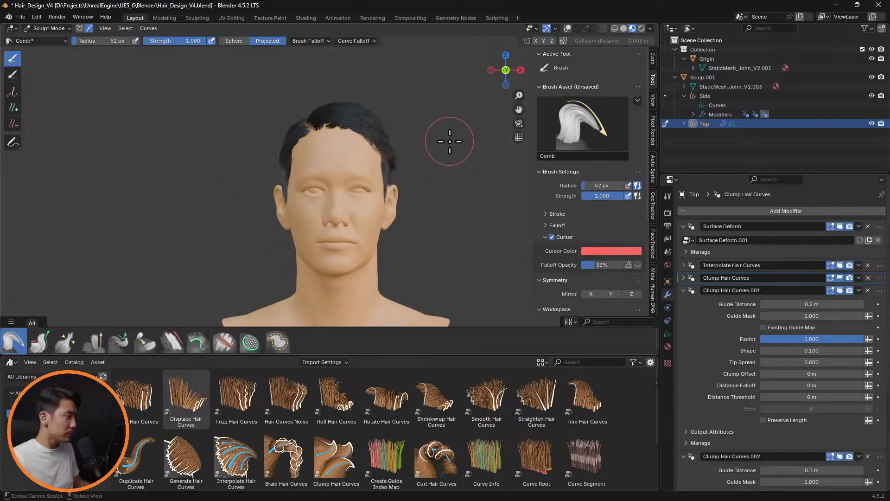
scroll(436, 157, up, 4)
shift+middle_drag(449, 148, 438, 186)
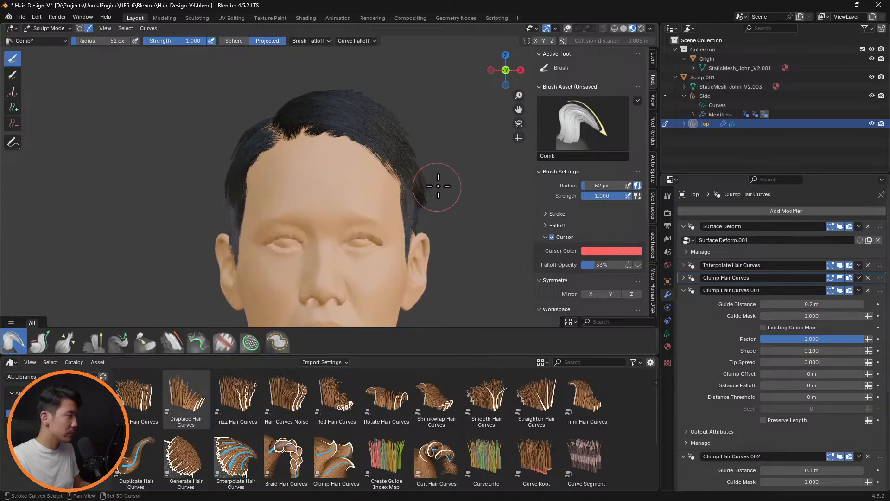
key(KP_3)
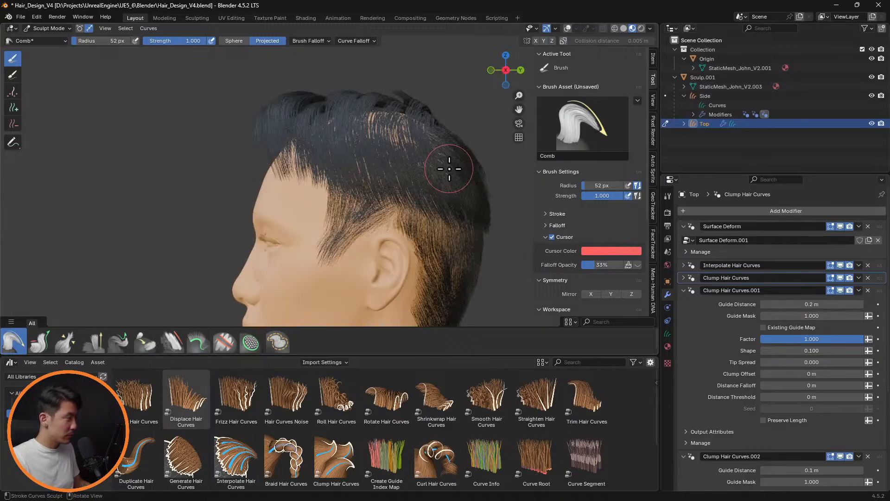
key(ctrl+KP_3)
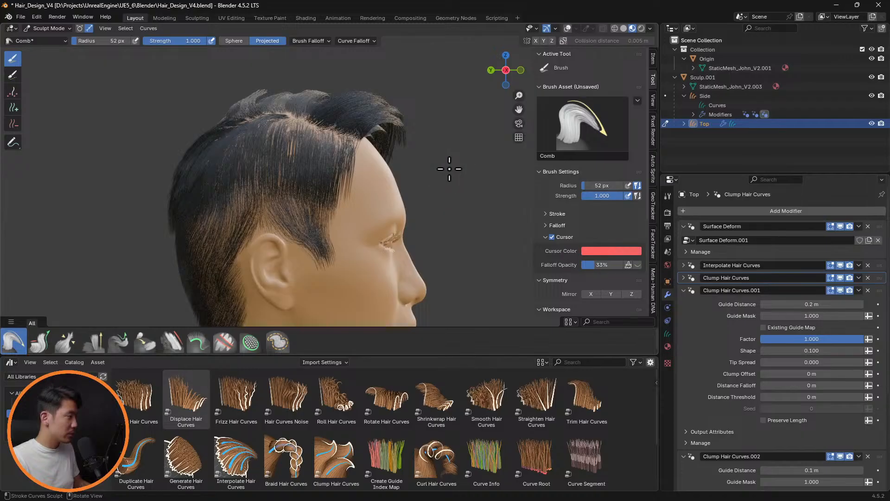
middle_drag(449, 169, 289, 112)
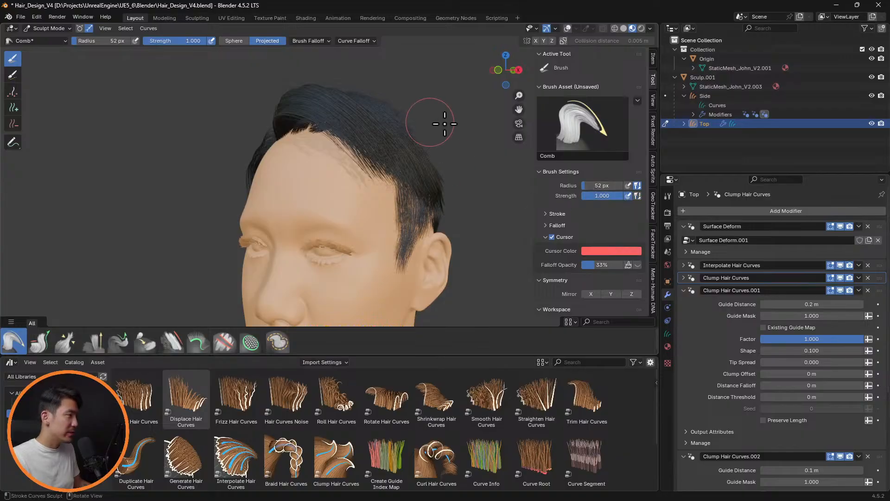
middle_drag(445, 124, 488, 136)
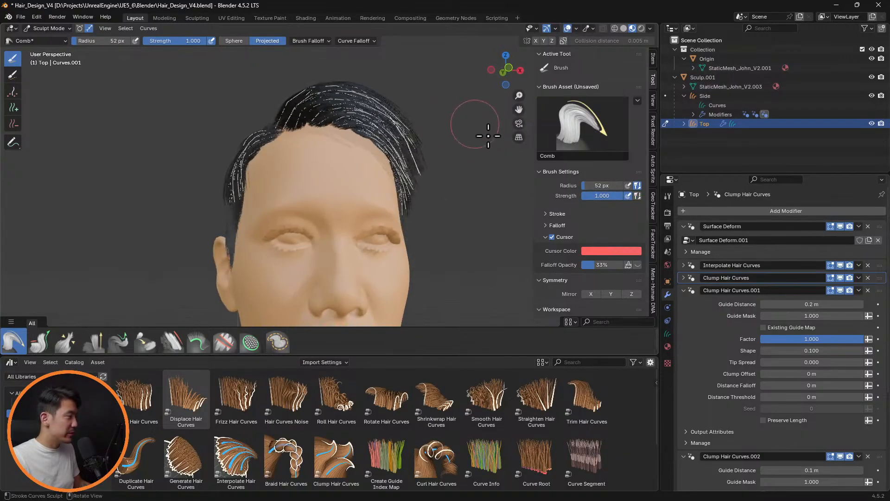
Hide Interpolate Hair Curves in the viewport and comb the guide hairs over the model's left temple with a 118 px Comb brush
click(841, 265)
key(f)
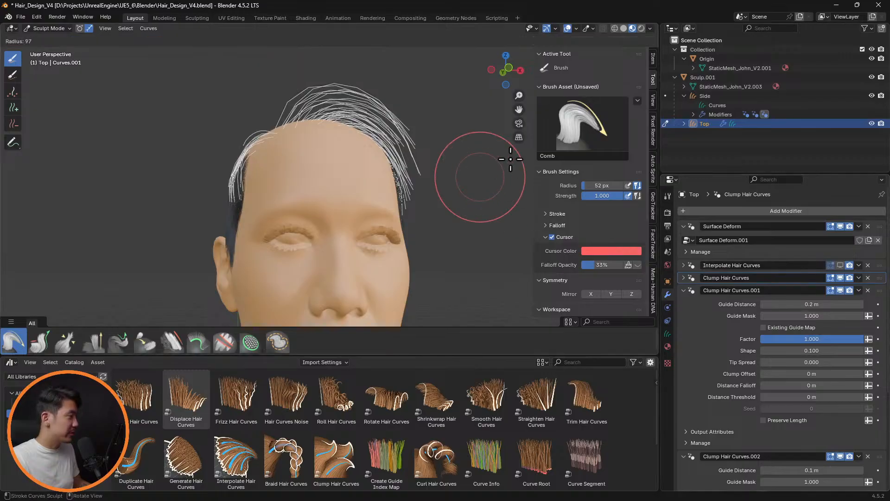
click(381, 113)
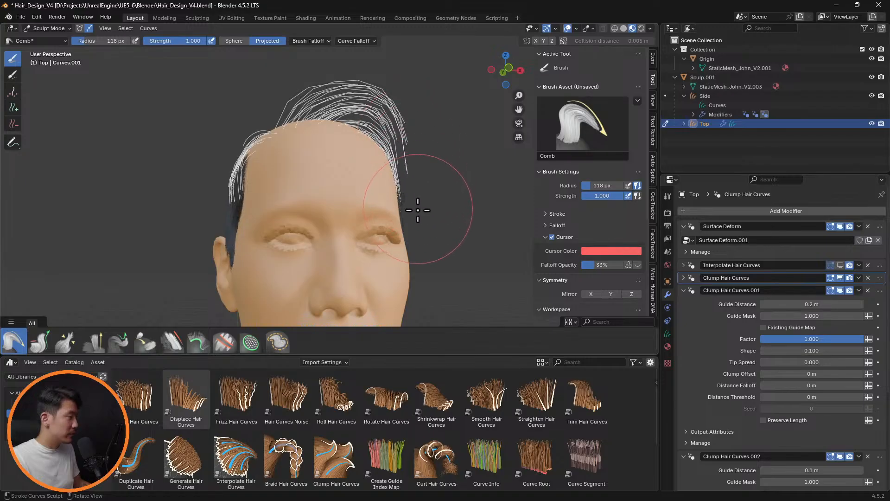
middle_drag(417, 210, 442, 190)
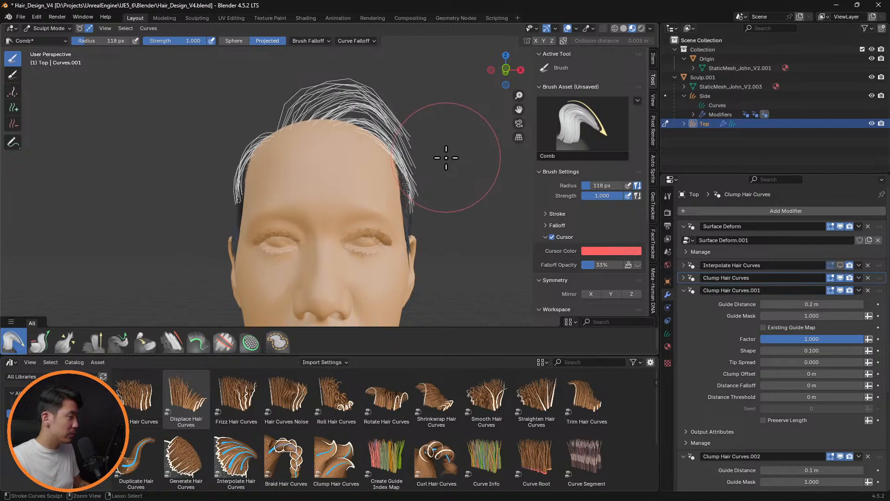
Comb the stray guide hairs over the model's left temple with a 73 px Comb brush
key(f)
click(394, 108)
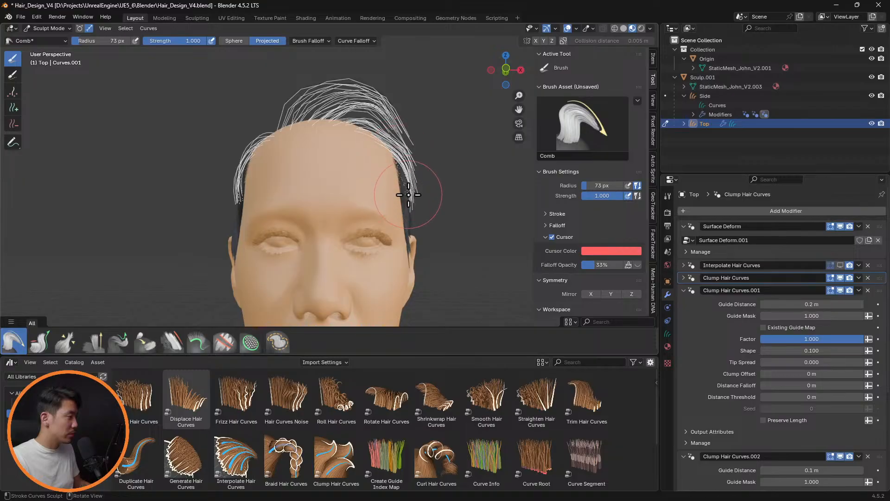
middle_drag(476, 188, 378, 228)
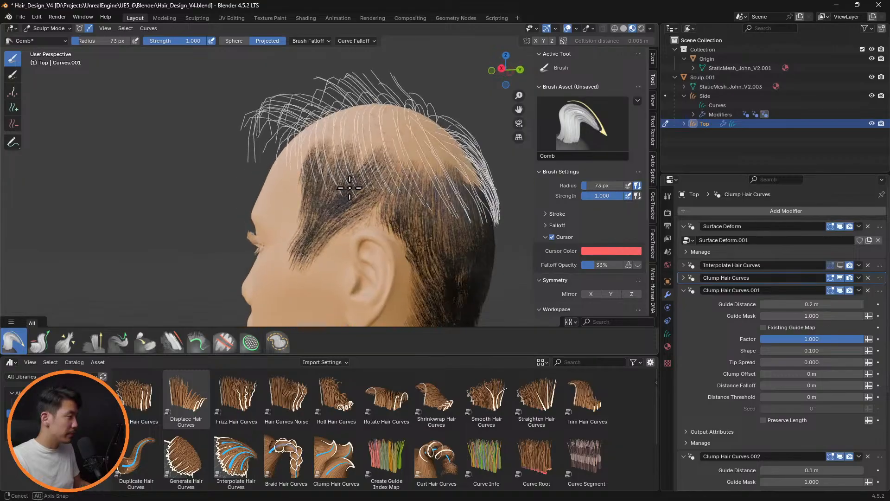
Lengthen the guide hairs on the model's left side above the ear with a 46 px Grow/Shrink brush set to Add
click(39, 342)
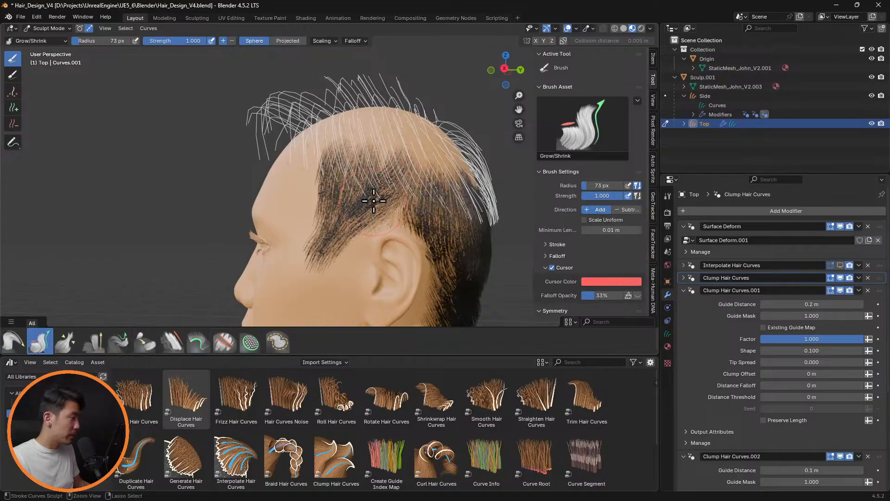
key(f)
click(356, 202)
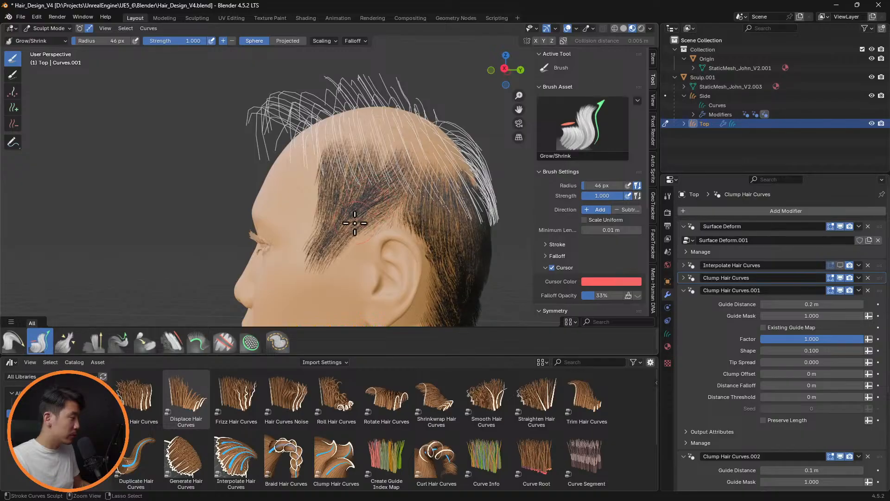
middle_drag(354, 218, 443, 223)
Show Interpolate Hair Curves in the viewport and examine the front hairline and fringe up close
click(840, 266)
middle_drag(519, 200, 332, 185)
scroll(332, 185, up, 4)
middle_drag(348, 243, 351, 197)
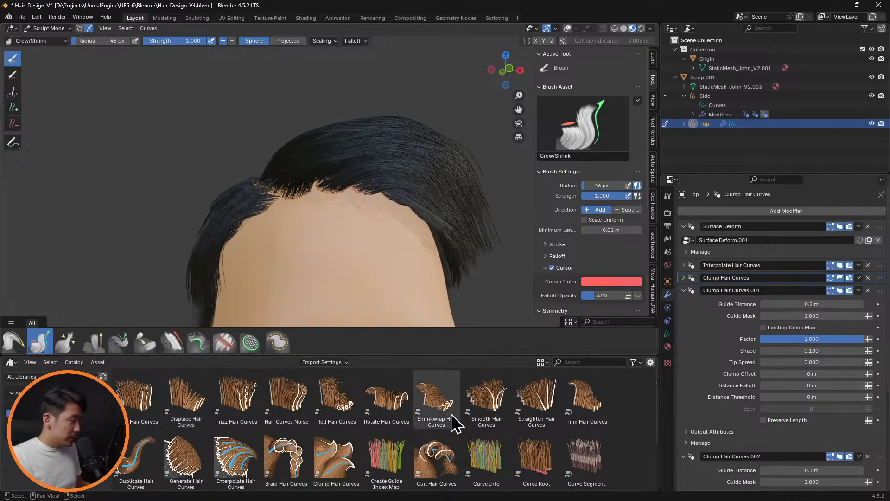
Try to apply the Curve Root hair asset to the Top hair curves
scroll(341, 422, down, 2)
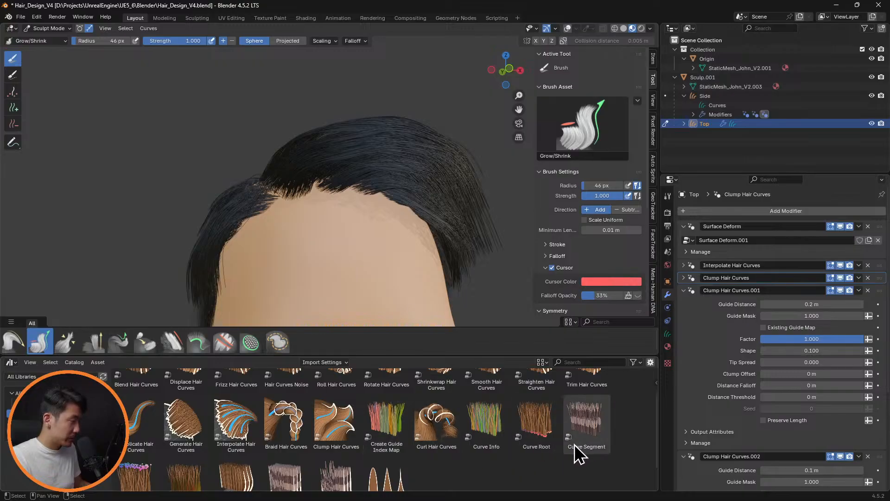
scroll(808, 380, down, 4)
scroll(808, 380, down, 3)
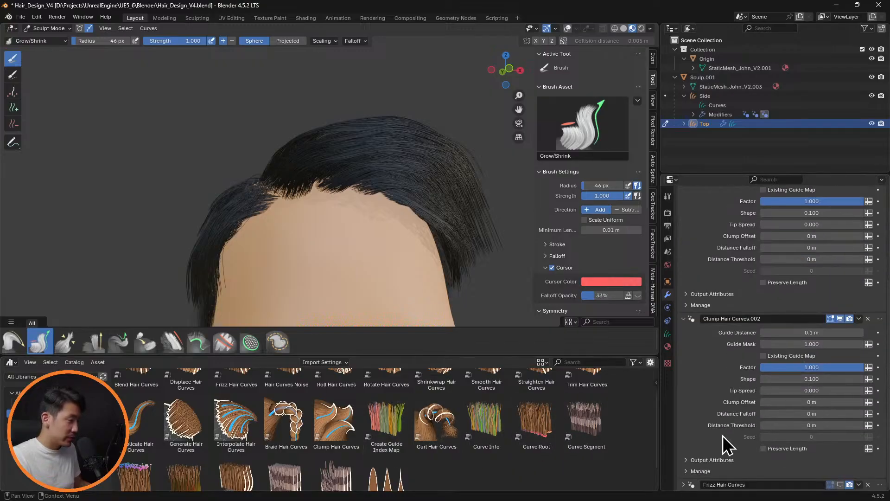
drag(539, 427, 416, 165)
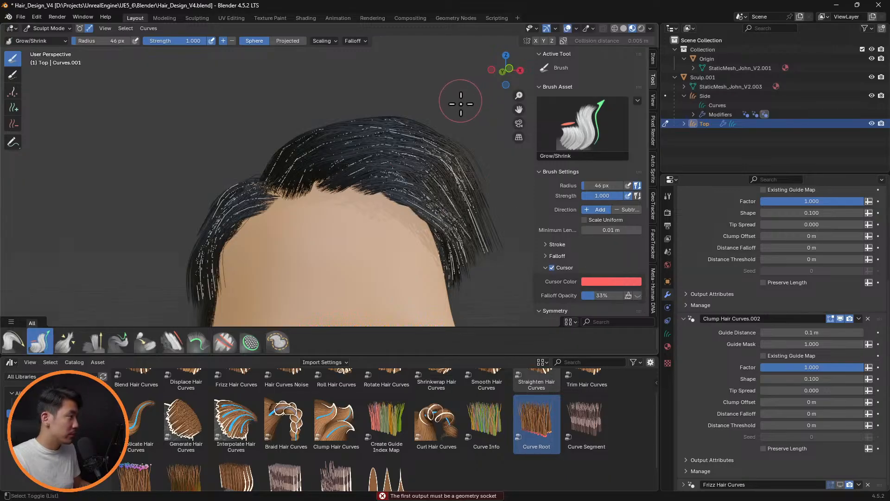
drag(514, 423, 414, 140)
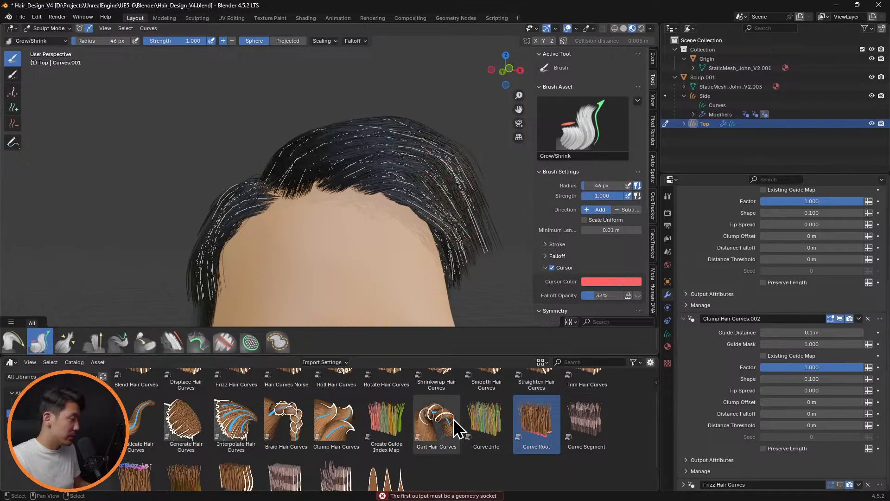
Hide Interpolate Hair Curves in the viewport and brush the guide hairs above the forehead with a 109 px Grow/Shrink brush set to Add
key(f)
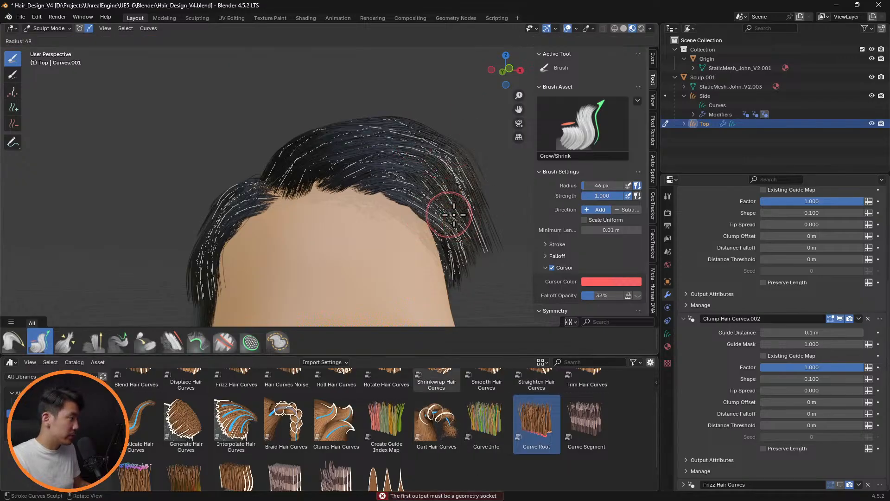
click(499, 216)
scroll(813, 280, up, 6)
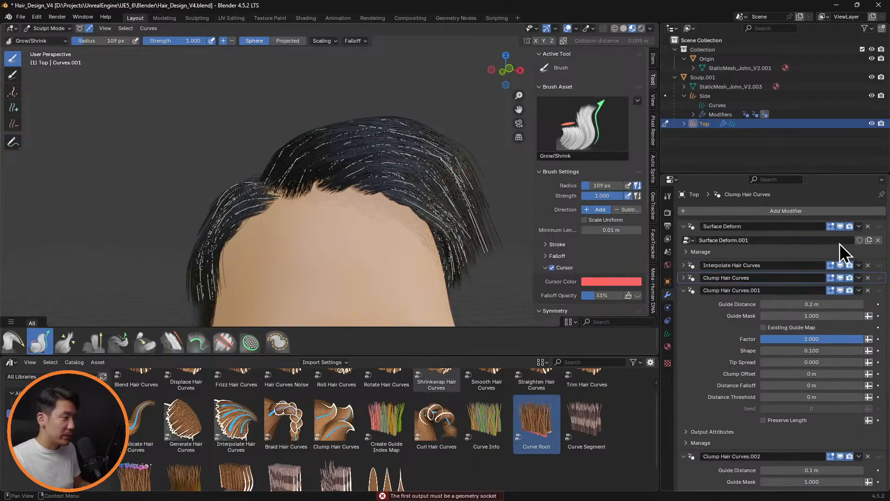
click(840, 265)
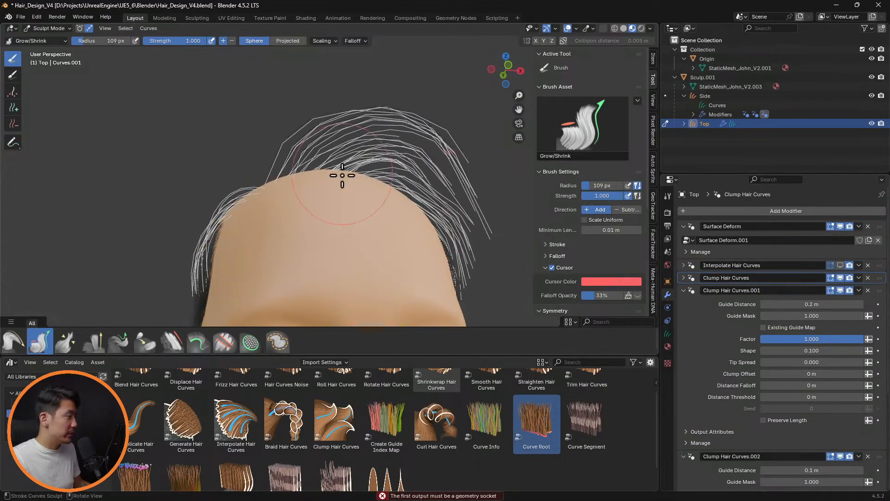
drag(311, 156, 305, 152)
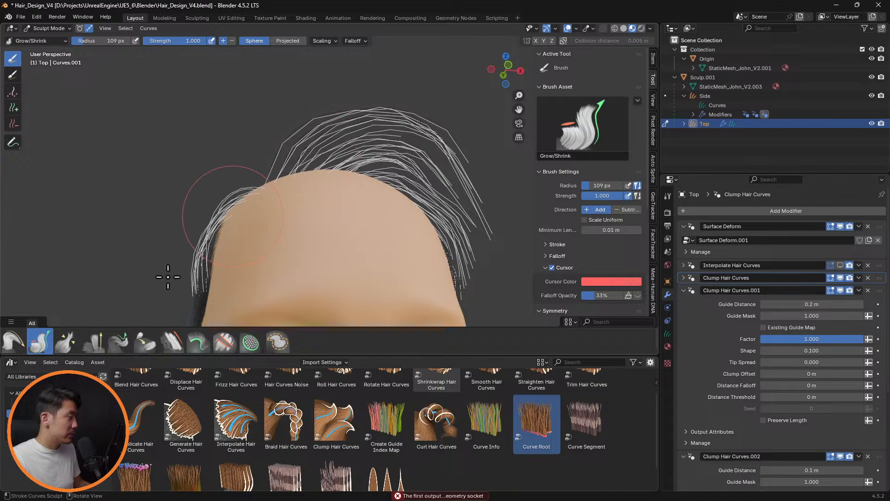
Comb the front guide hairs for more volume at the parting, using 109 px and 70 px Comb brushes, and show Interpolate Hair Curves again
click(14, 342)
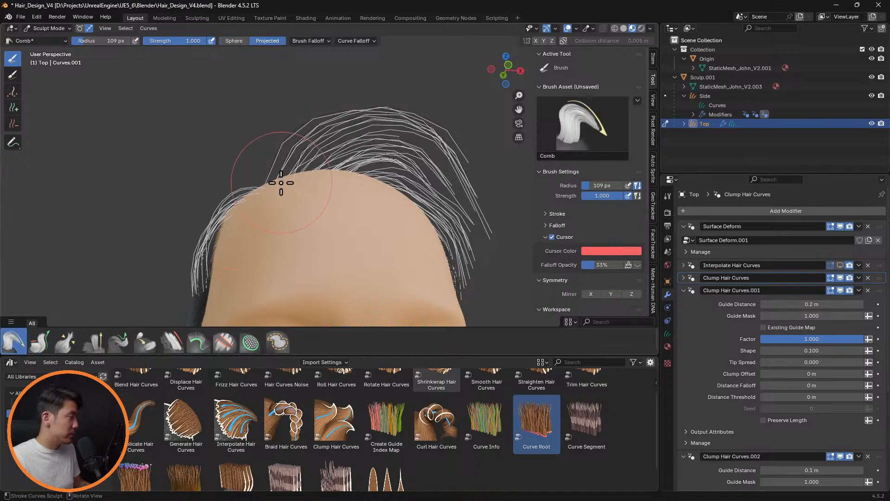
mouse_move(288, 144)
mouse_down()
mouse_move(278, 114)
mouse_move(255, 139)
mouse_move(314, 128)
mouse_move(326, 156)
mouse_move(301, 156)
mouse_up()
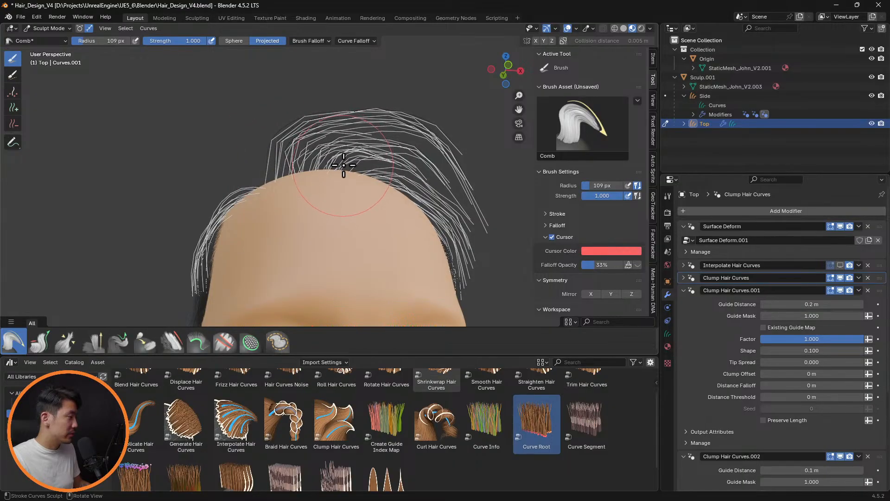
mouse_move(431, 122)
mouse_down()
mouse_move(460, 134)
mouse_move(446, 135)
mouse_move(477, 173)
mouse_move(491, 214)
mouse_move(483, 235)
mouse_move(466, 228)
mouse_move(473, 247)
mouse_up()
key(f)
click(492, 227)
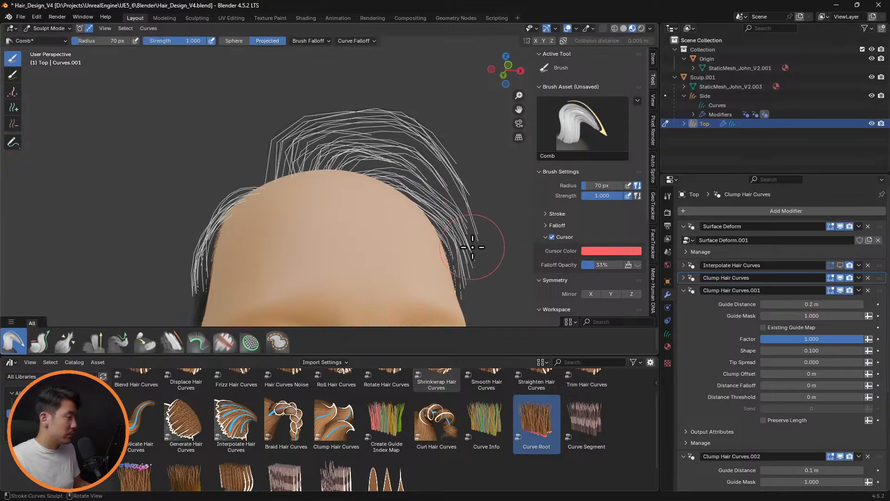
click(841, 265)
Comb the upright tuft at the crown sideways away from the parting from behind, using an 84 px Comb brush
middle_drag(364, 197, 550, 235)
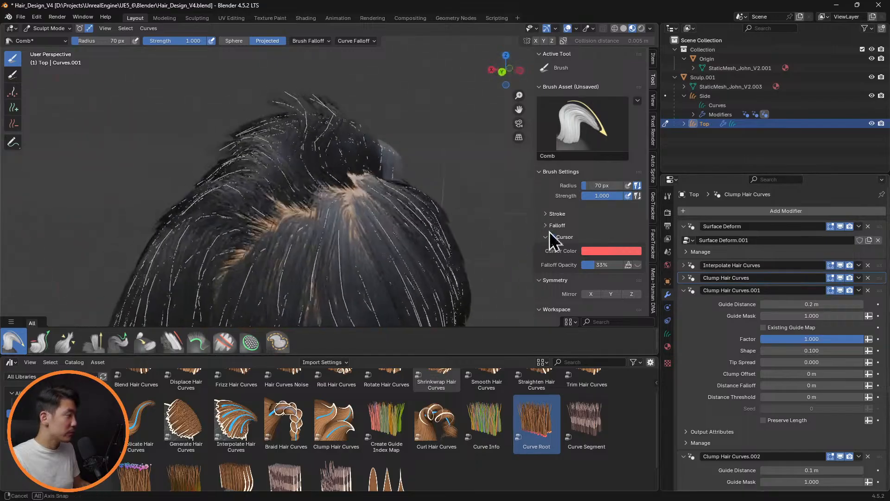
mouse_move(356, 101)
middle_down()
mouse_move(382, 77)
mouse_move(374, 85)
middle_up()
key(f)
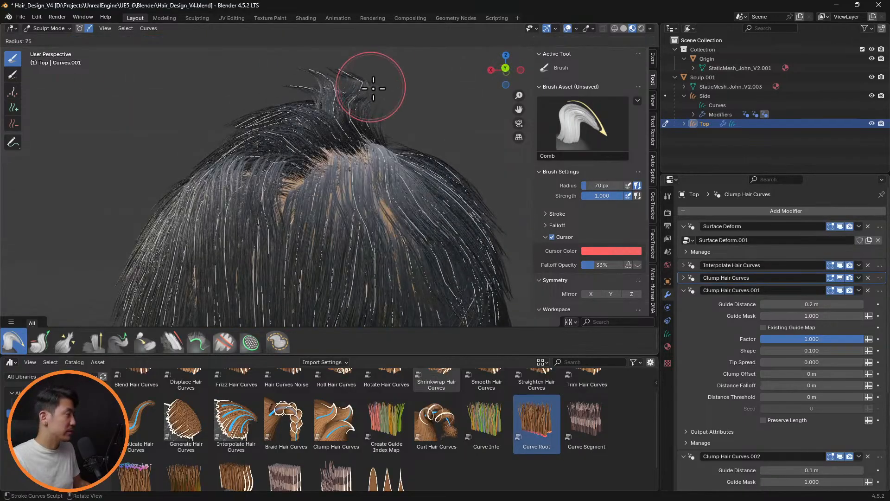
click(377, 88)
drag(367, 86, 289, 85)
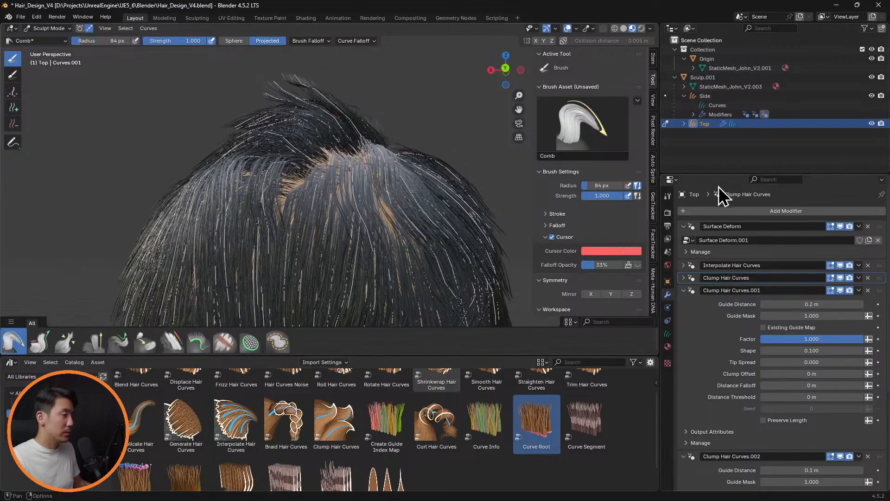
Hide Interpolate Hair Curves in the viewport and comb the raised crown guide hairs flat, following the swept side of the hair
click(841, 265)
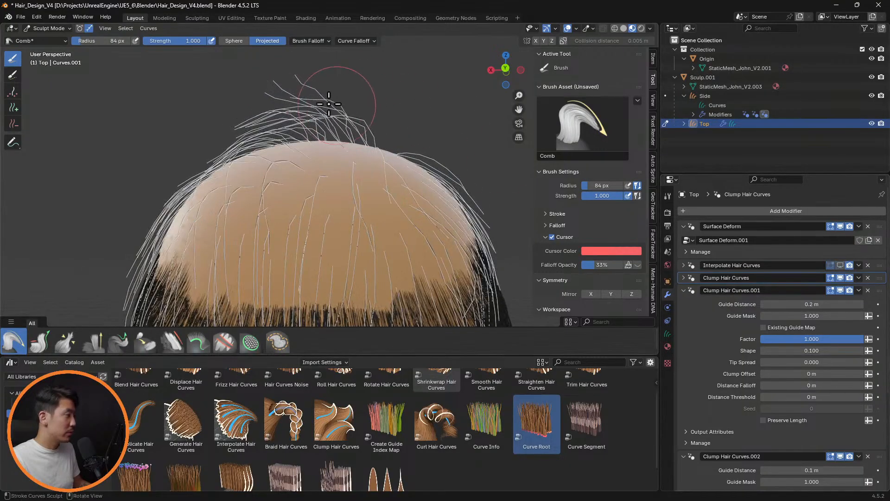
drag(329, 104, 218, 139)
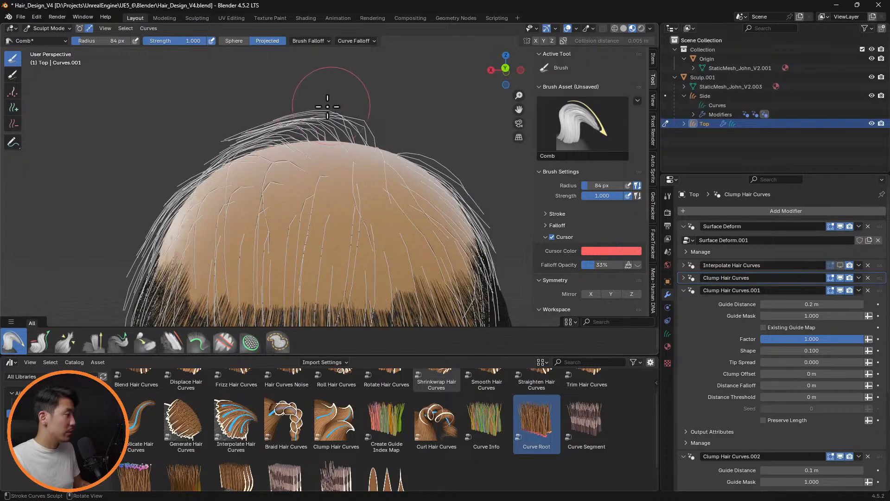
mouse_move(327, 107)
mouse_down()
mouse_move(275, 105)
mouse_move(227, 133)
mouse_up()
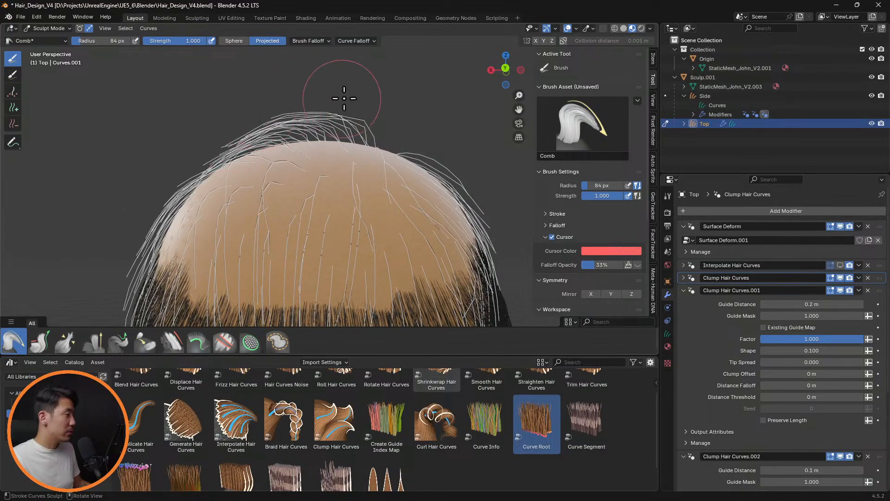
middle_drag(344, 98, 398, 115)
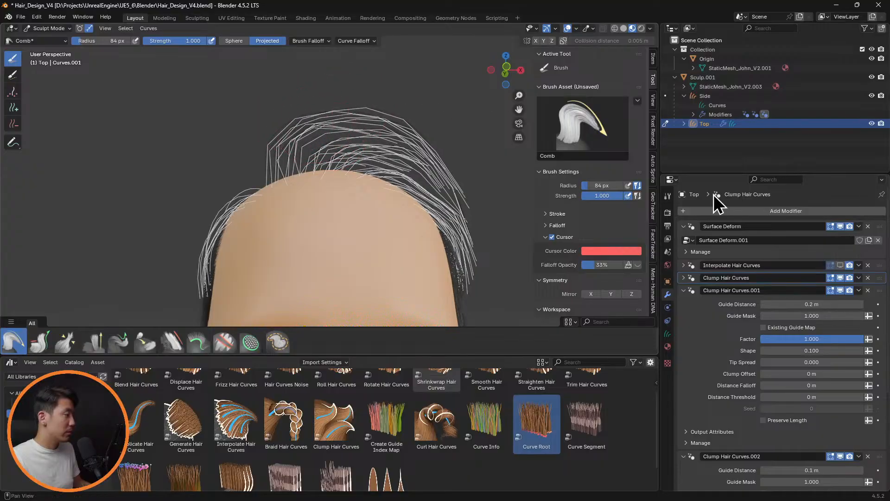
Show Interpolate Hair Curves in the viewport and examine the hair from the front, behind and at an angle
click(840, 265)
scroll(457, 219, down, 3)
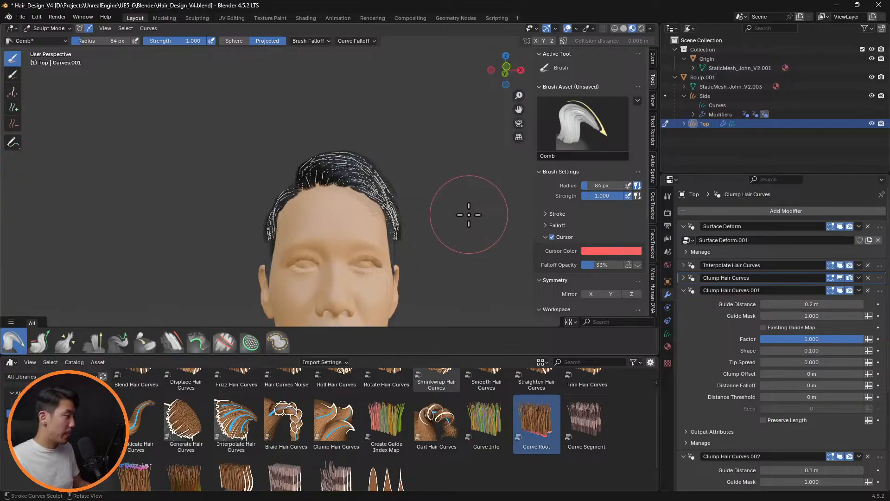
middle_drag(462, 216, 487, 220)
scroll(432, 218, up, 4)
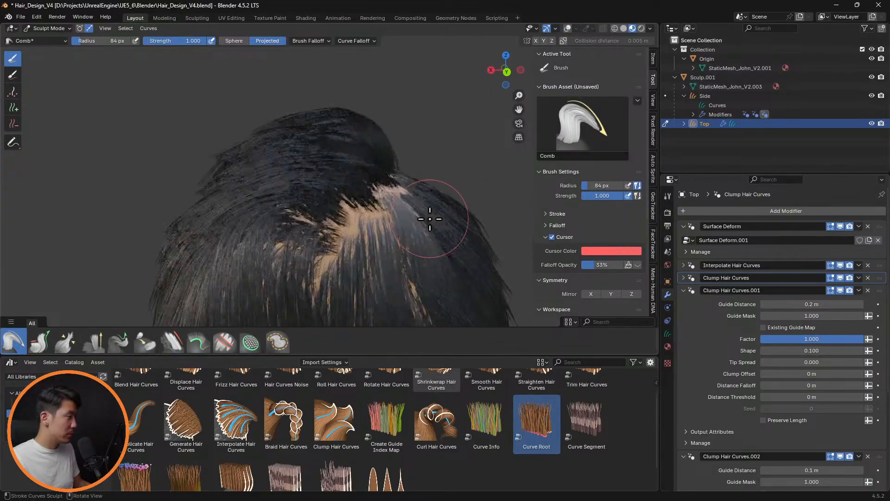
middle_drag(431, 219, 459, 232)
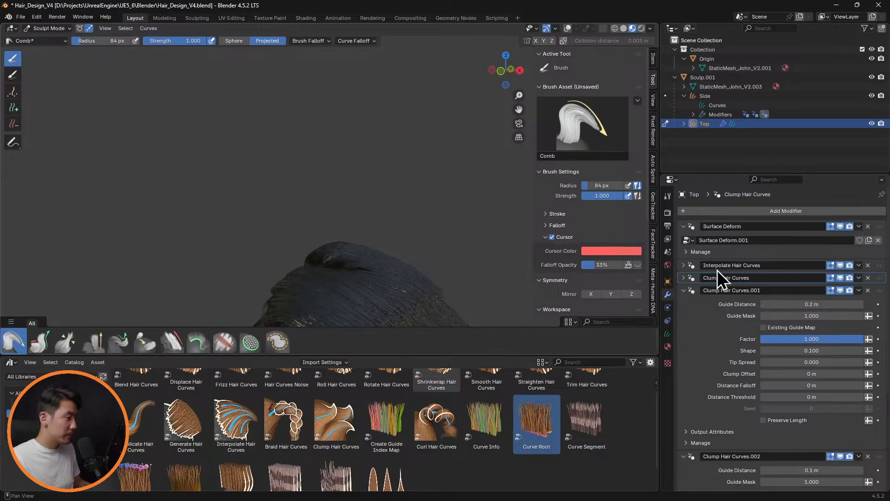
Hide Interpolate Hair Curves in the viewport and comb the raised guide hairs at the top of the head with a 48 px Comb brush
click(840, 265)
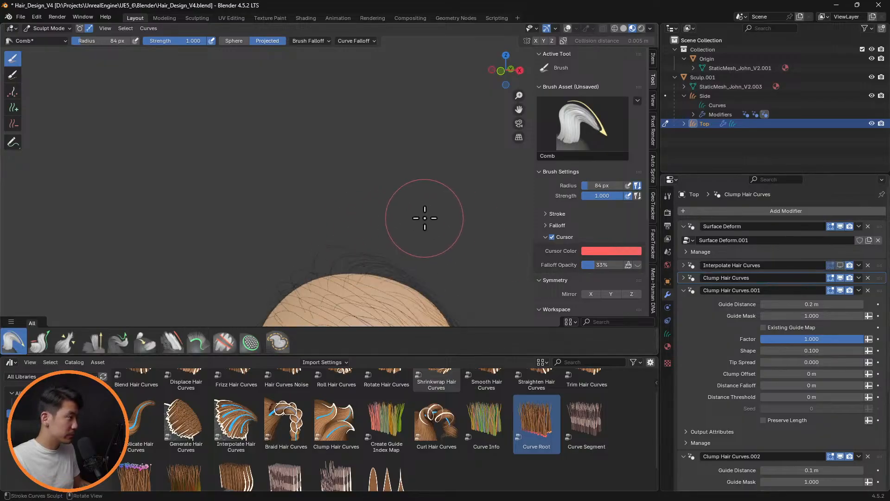
scroll(393, 242, up, 5)
shift+middle_drag(423, 248, 414, 200)
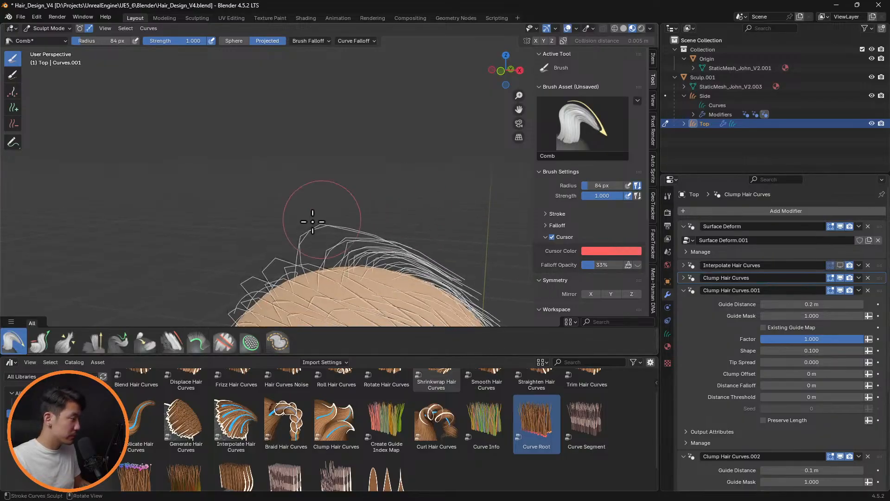
key(f)
click(304, 247)
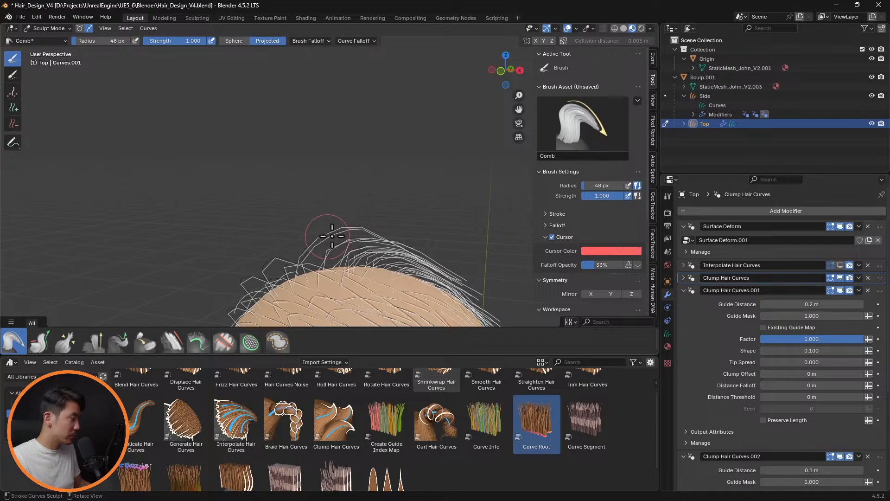
Isolate a single guide hair on top of the head in Edit Mode and comb it in Sculpt Mode with the 48 px Comb brush
key(Tab)
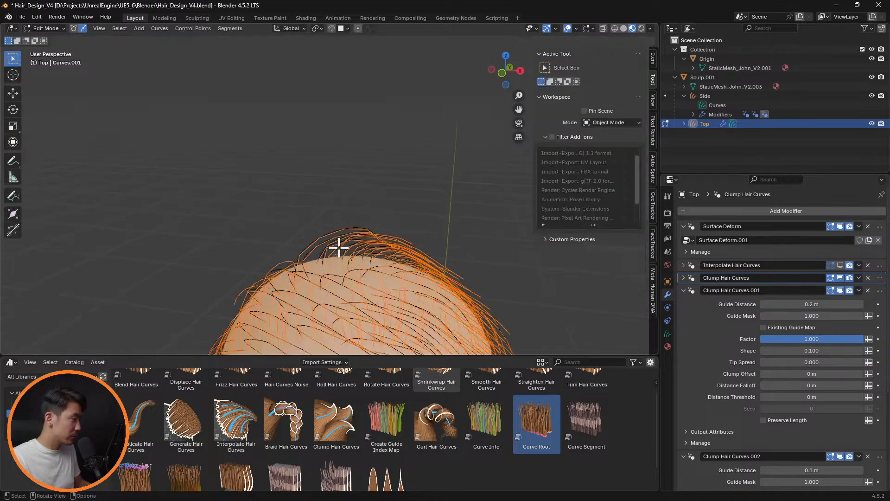
click(323, 244)
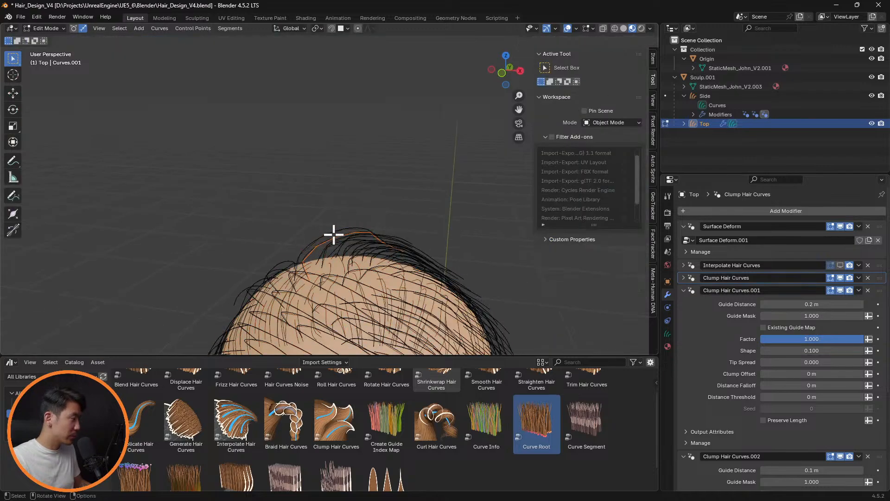
key(Tab)
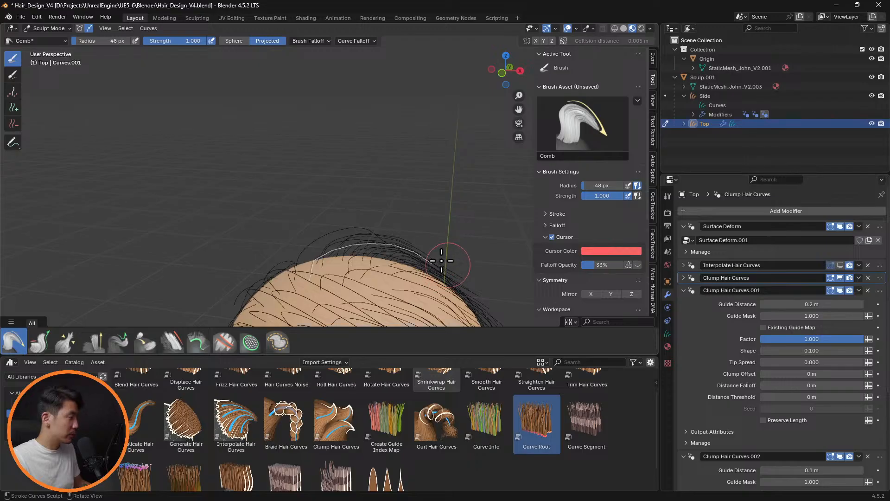
mouse_move(436, 249)
middle_down()
mouse_move(441, 222)
mouse_move(435, 243)
mouse_move(446, 246)
middle_up()
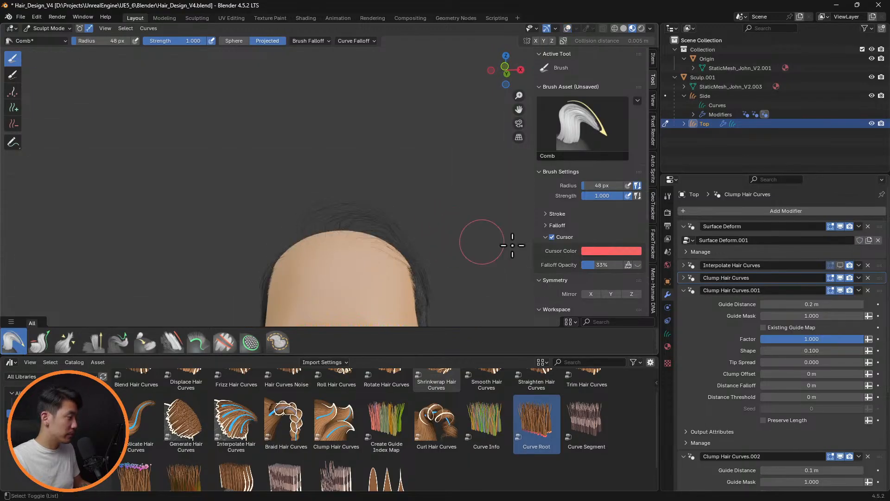
Select the raised guide hair at the back of the parting in Edit Mode and flatten it in Sculpt Mode with a 120 px Comb brush
middle_drag(512, 246, 408, 273)
scroll(397, 237, up, 5)
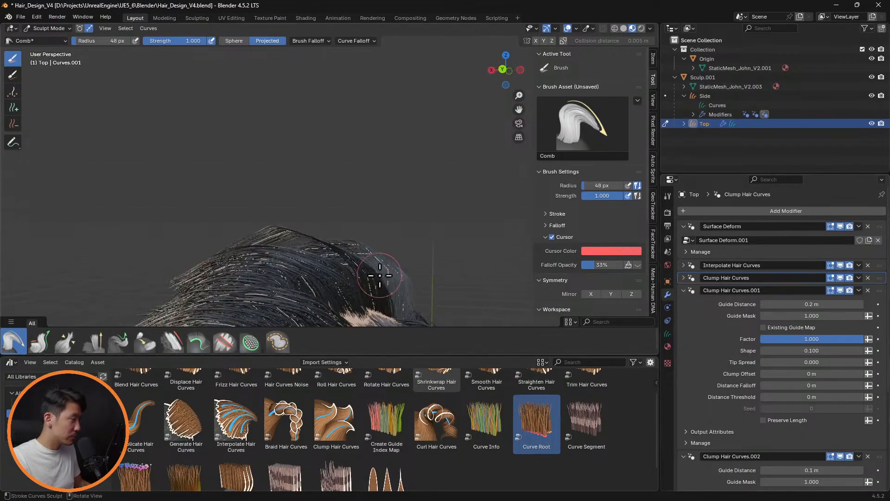
key(Tab)
click(354, 261)
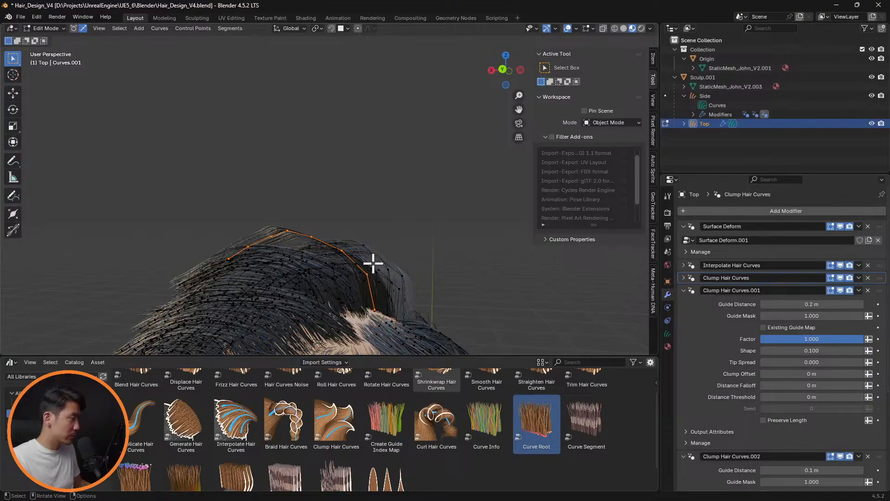
key(Tab)
click(840, 265)
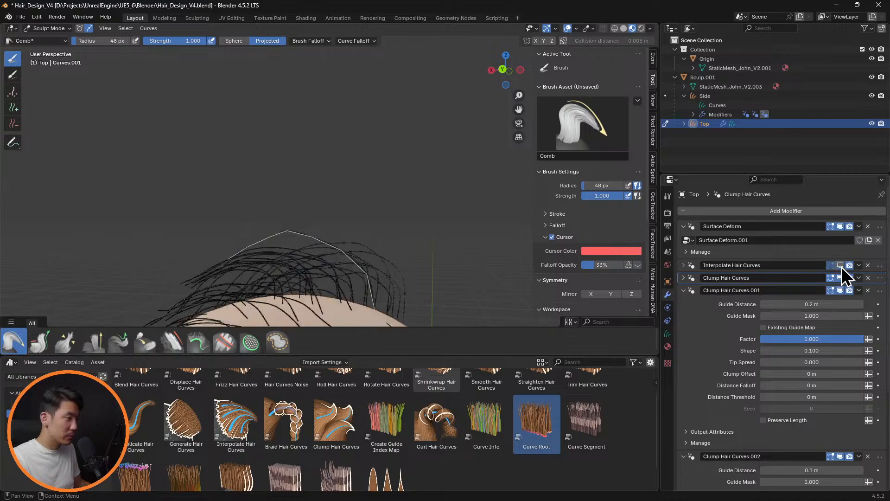
key(f)
click(382, 299)
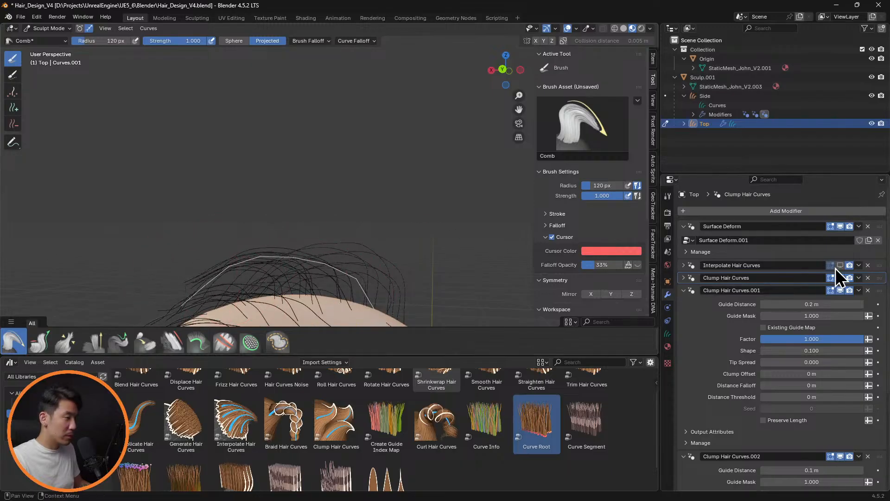
Hide Interpolate Hair Curves in the viewport and comb the top guide hairs with a 73 px Comb brush, using the Sphere falloff shape
middle_drag(405, 247, 308, 248)
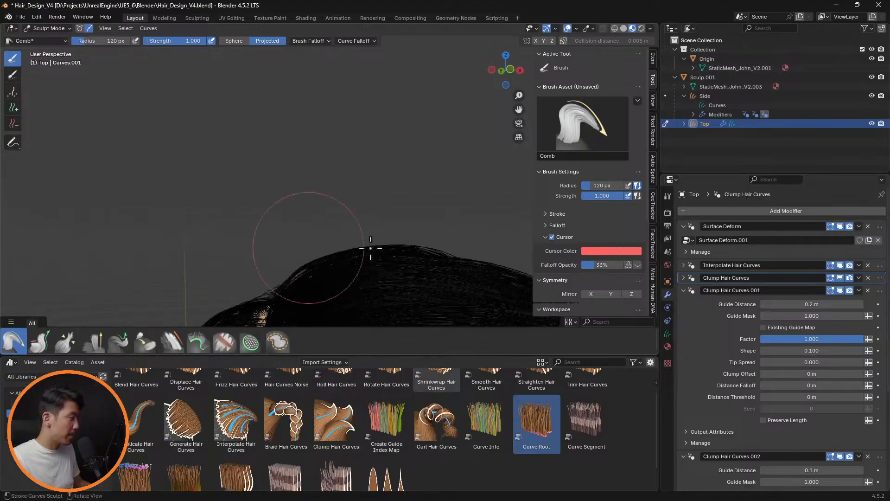
middle_drag(408, 245, 329, 231)
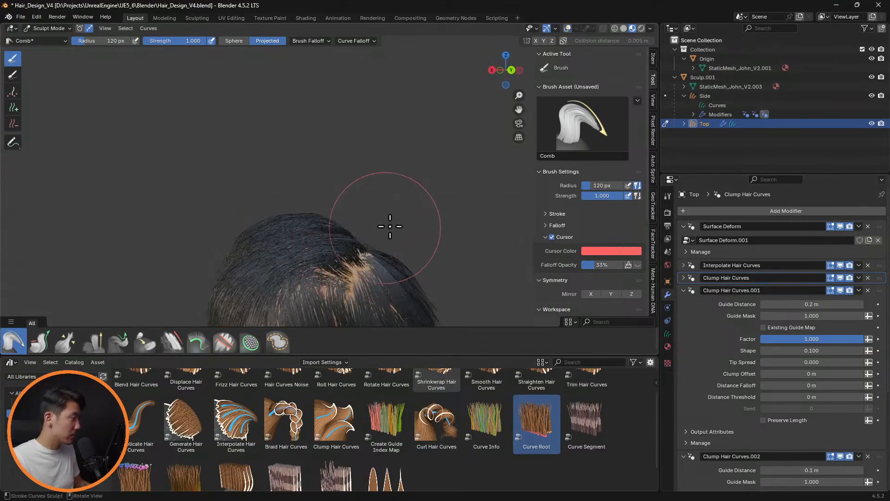
middle_drag(390, 226, 419, 234)
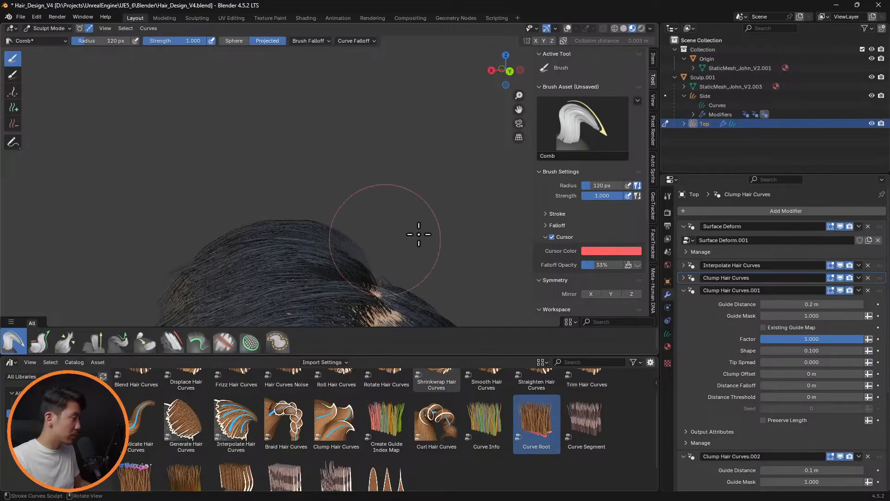
key(shift+alt+z)
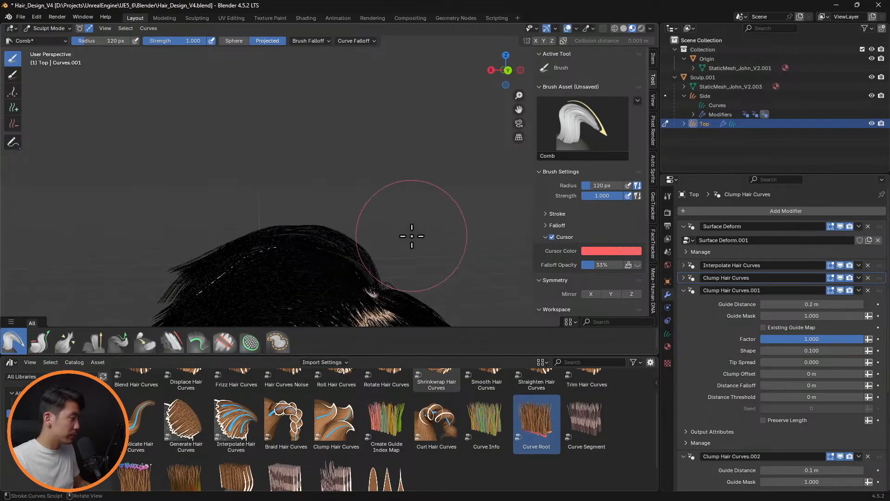
click(840, 265)
key(f)
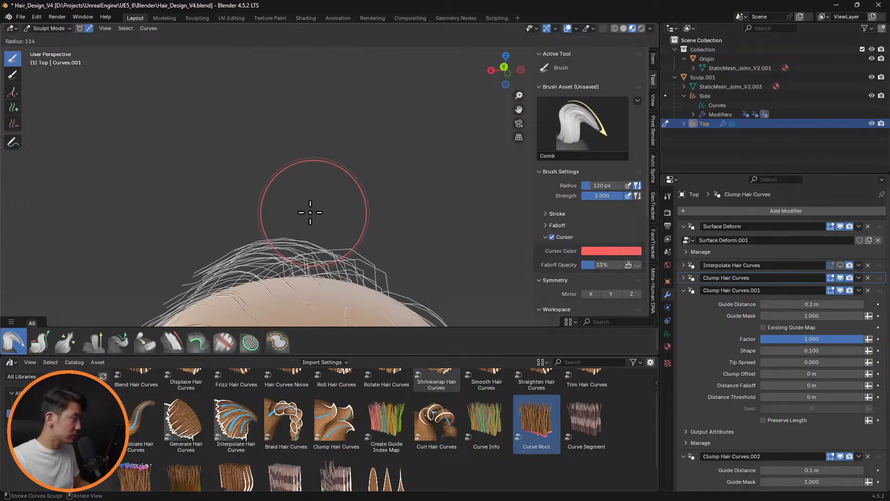
click(310, 213)
click(172, 342)
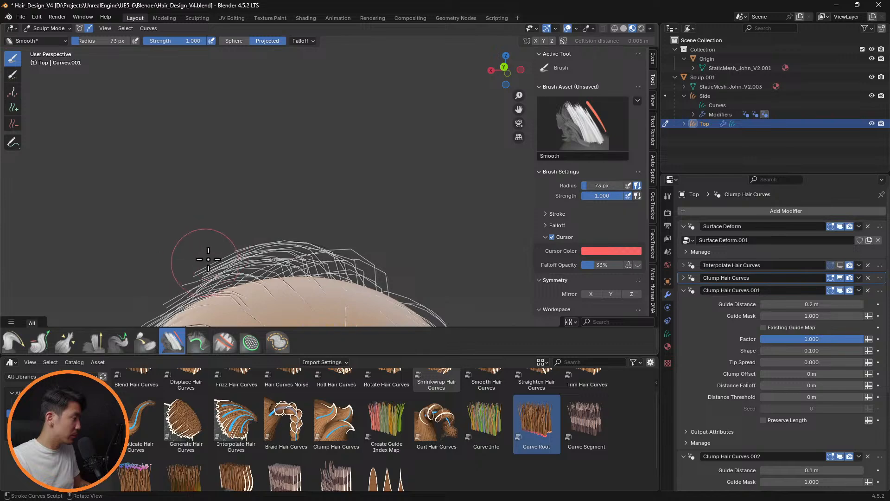
click(12, 345)
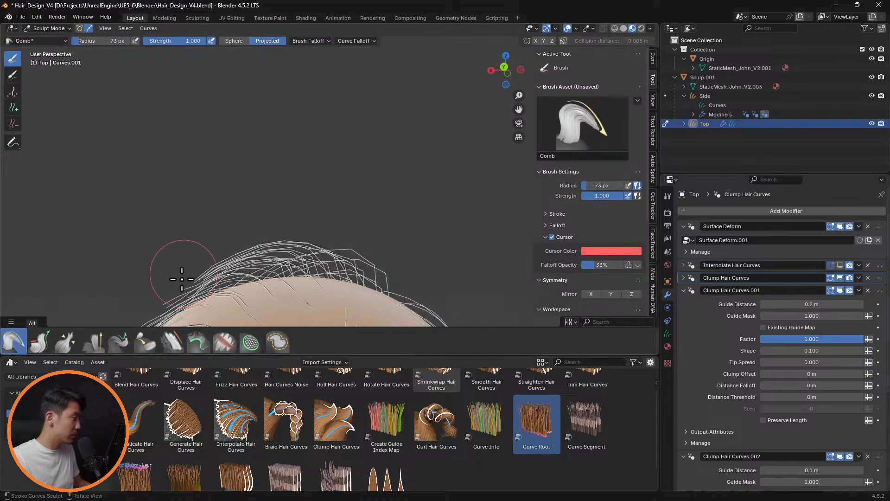
middle_drag(190, 278, 428, 238)
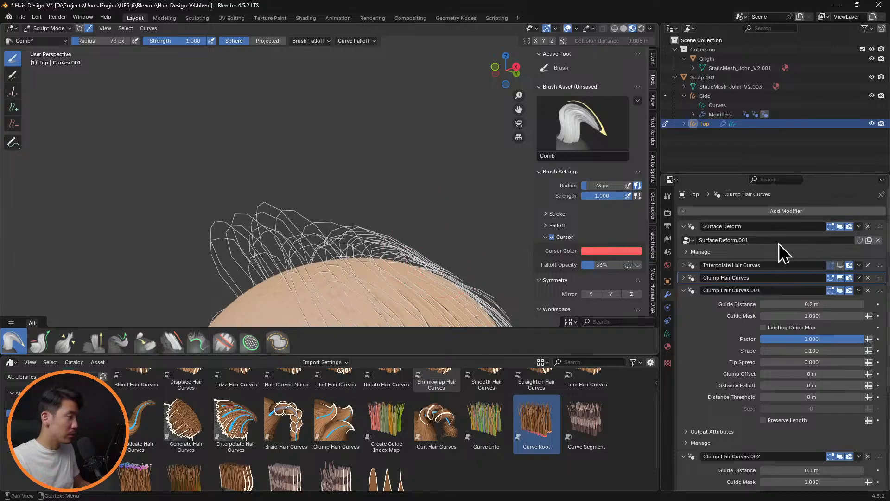
Show Interpolate Hair Curves in the viewport and set its Distance to Guides to 1.5 m
click(836, 265)
mouse_move(368, 214)
middle_down()
mouse_move(468, 228)
mouse_move(423, 229)
mouse_move(475, 236)
mouse_move(453, 296)
mouse_move(459, 238)
mouse_move(408, 274)
mouse_move(360, 204)
mouse_move(424, 179)
mouse_move(415, 232)
mouse_move(449, 282)
mouse_move(479, 268)
mouse_move(491, 225)
mouse_move(474, 213)
mouse_move(368, 233)
mouse_move(413, 249)
mouse_move(360, 252)
mouse_move(420, 255)
mouse_move(439, 284)
mouse_move(436, 264)
mouse_move(414, 250)
mouse_move(427, 231)
middle_up()
scroll(479, 268, up, 5)
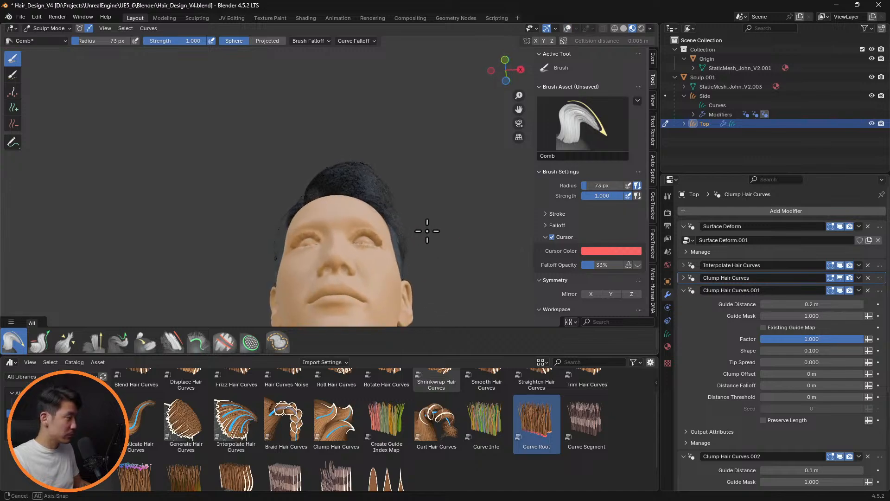
click(689, 265)
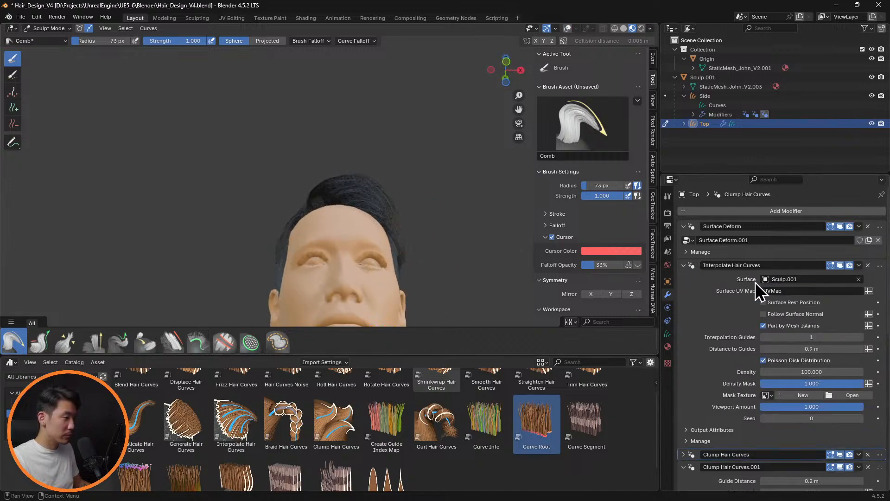
drag(837, 348, 837, 349)
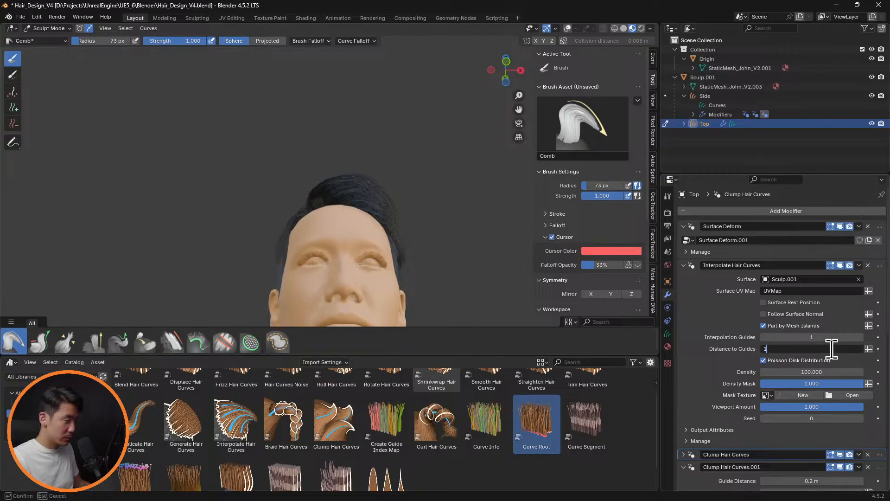
key(Return)
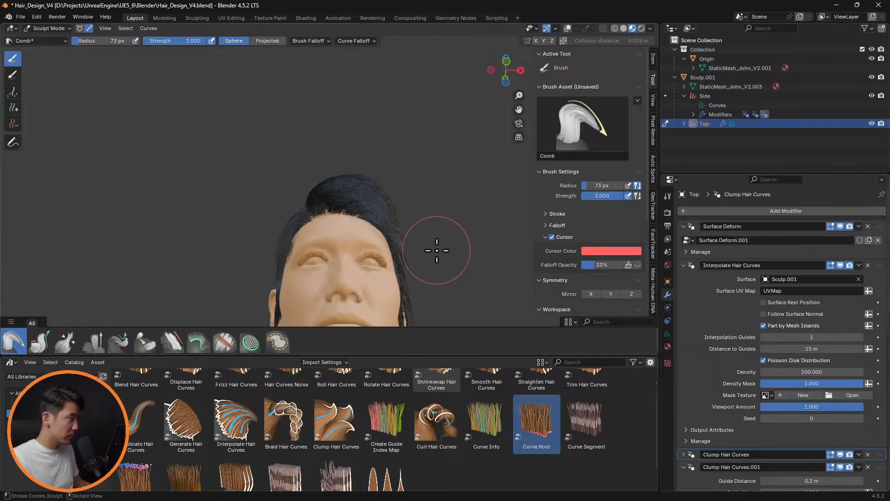
drag(827, 349, 828, 349)
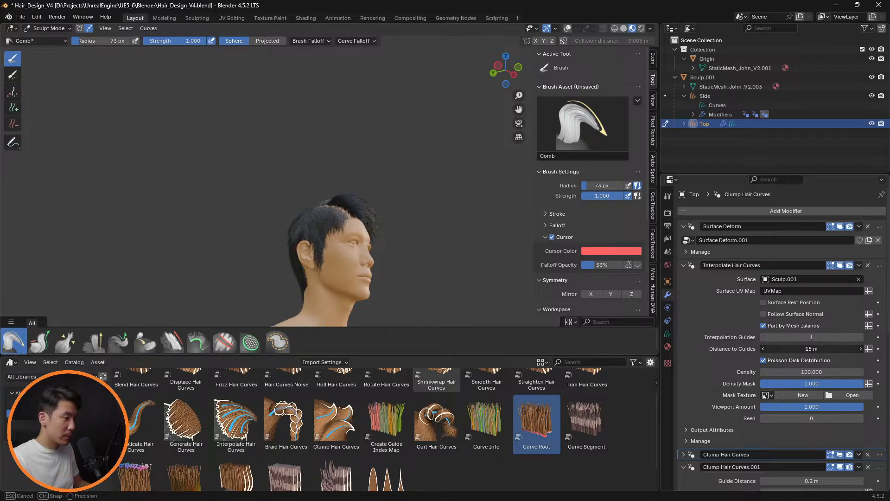
key(Return)
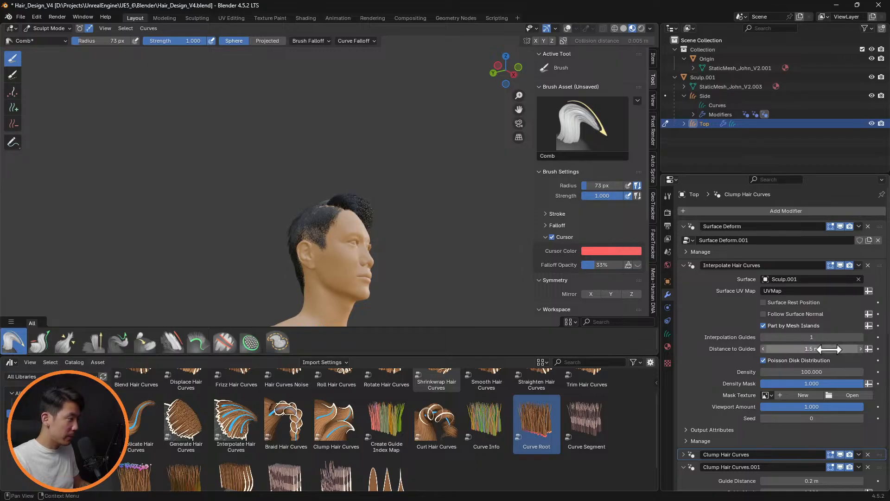
Check the hair from the side and front, then hide Interpolate Hair Curves and display the viewport overlays to expose the guide hairs
scroll(445, 242, up, 5)
mouse_move(444, 242)
middle_down()
mouse_move(369, 217)
mouse_move(370, 240)
mouse_move(449, 242)
mouse_move(461, 260)
mouse_move(499, 225)
mouse_move(453, 258)
mouse_move(434, 239)
middle_up()
middle_drag(419, 238, 439, 235)
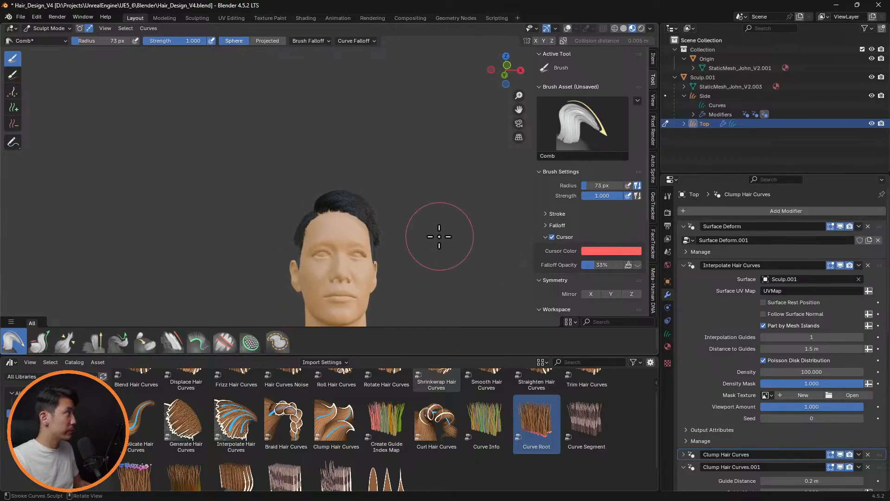
scroll(401, 246, up, 4)
mouse_move(392, 250)
shift+middle_down()
mouse_move(416, 207)
mouse_move(403, 219)
mouse_move(404, 249)
shift+middle_up()
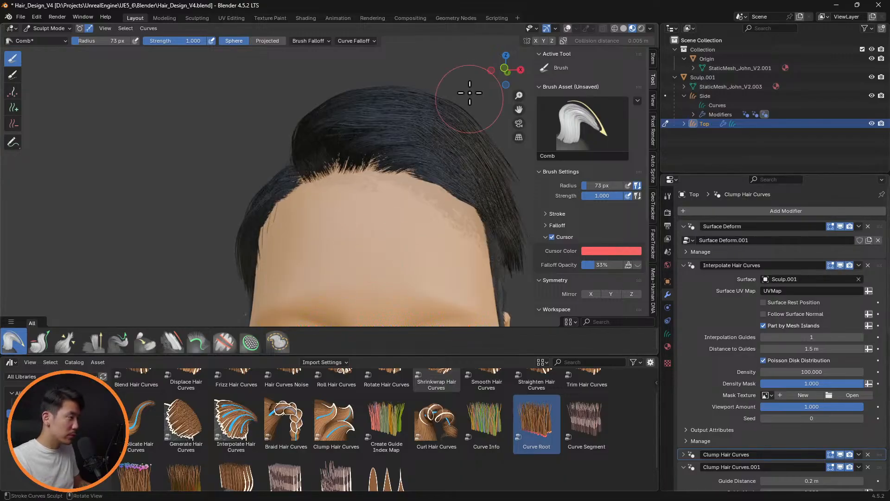
click(840, 266)
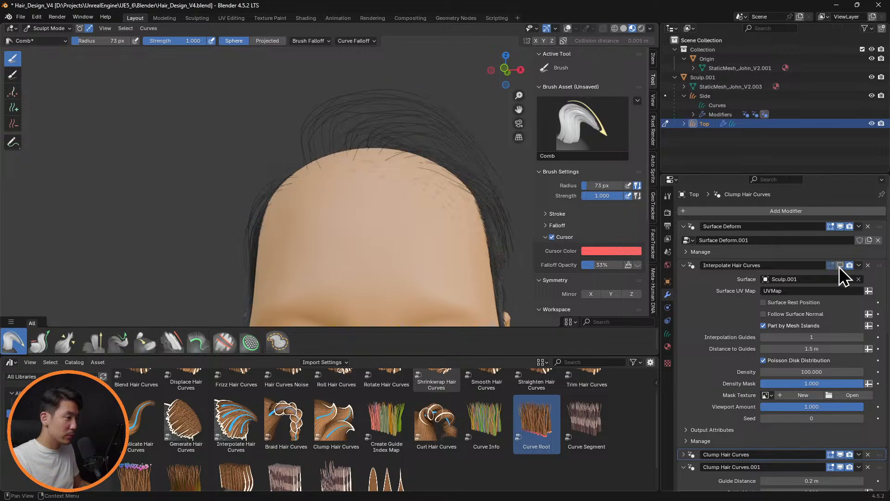
click(568, 29)
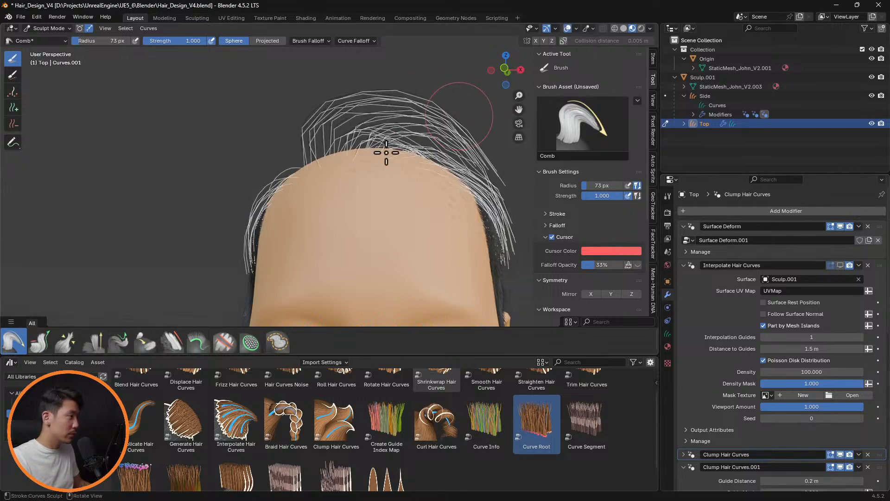
Comb the guide hairs at the back of the crown with a 77 px Comb brush and turn off the viewport overlays
mouse_move(374, 143)
middle_down()
mouse_move(225, 254)
mouse_move(274, 230)
mouse_move(243, 233)
mouse_move(460, 254)
mouse_move(445, 259)
middle_up()
key(f)
click(280, 252)
key(f)
click(232, 235)
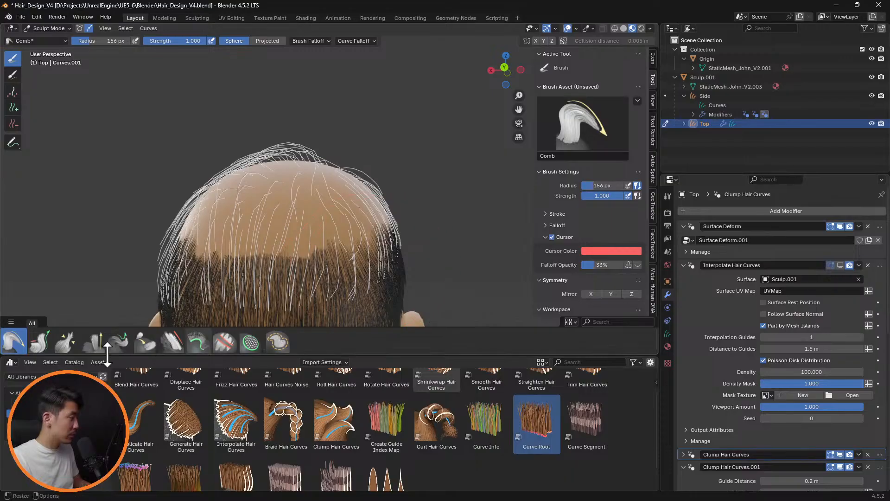
key(f)
click(288, 207)
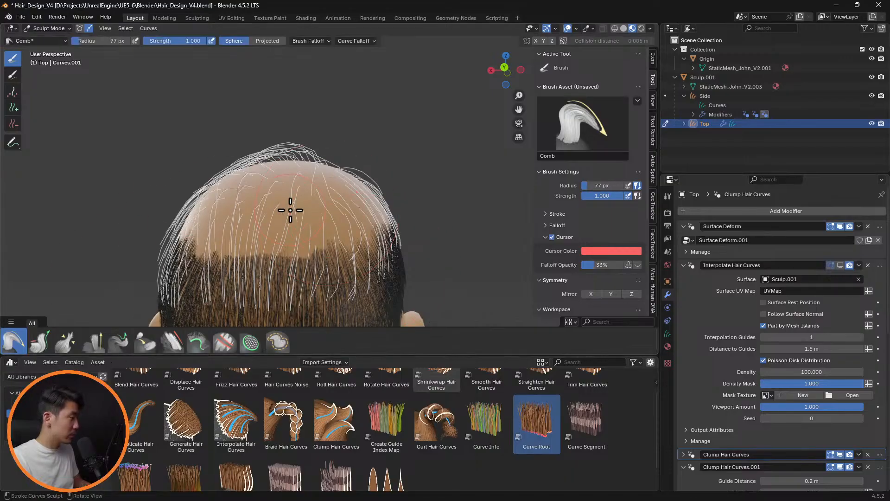
middle_drag(288, 207, 326, 209)
drag(414, 239, 412, 273)
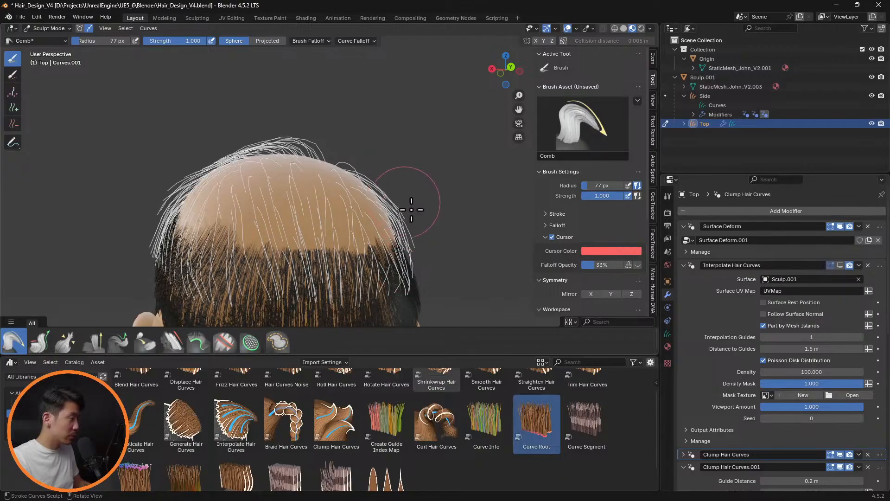
mouse_move(407, 262)
middle_down()
mouse_move(278, 268)
mouse_move(295, 239)
mouse_move(394, 255)
middle_up()
key(shift+alt+z)
scroll(395, 256, down, 3)
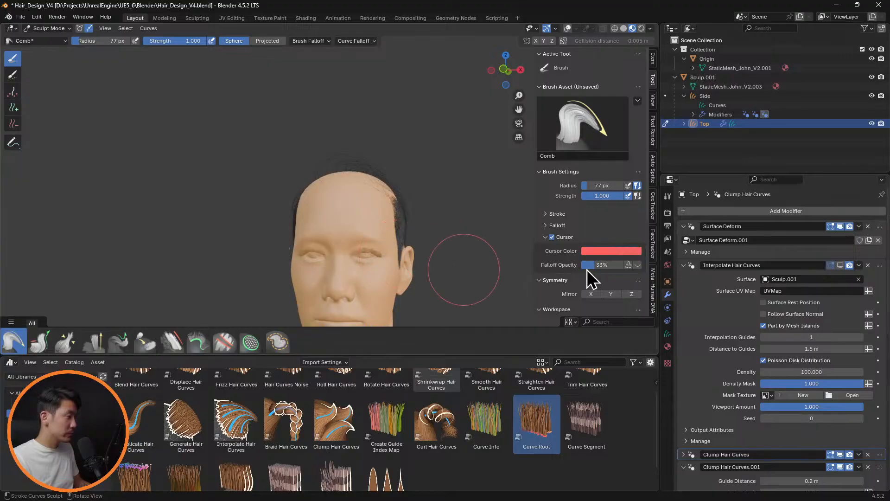
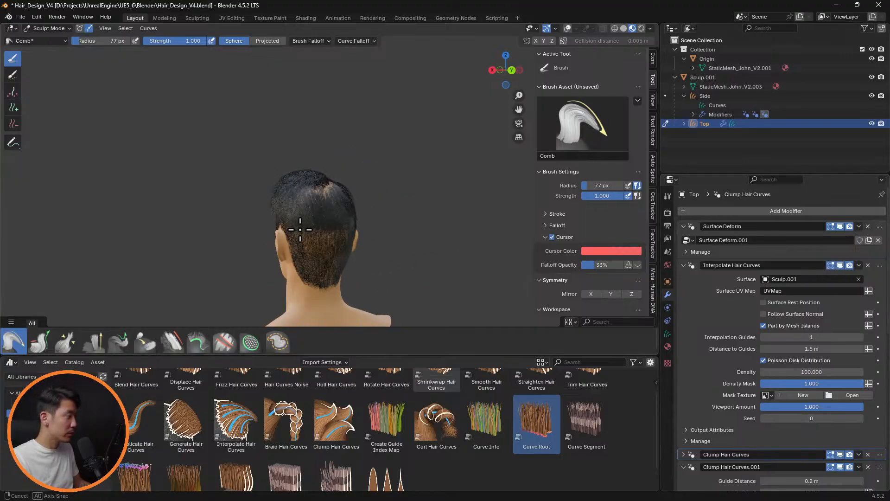
Hide the Top hair's Interpolate Hair Curves modifier in the viewport and set the Comb brush radius to 56 px
middle_drag(314, 223, 330, 224)
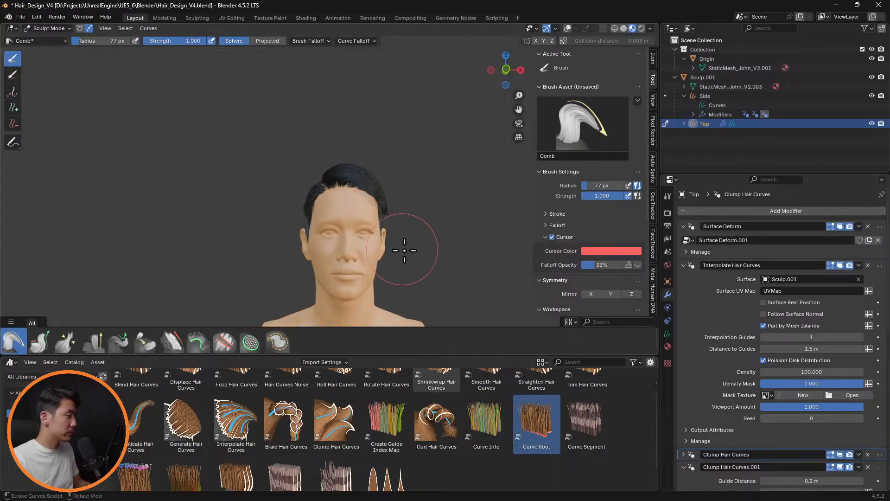
mouse_move(414, 189)
middle_down()
mouse_move(551, 165)
mouse_move(336, 176)
mouse_move(399, 165)
mouse_move(314, 157)
mouse_move(296, 179)
mouse_move(471, 157)
mouse_move(388, 199)
mouse_move(418, 179)
middle_up()
scroll(297, 181, up, 4)
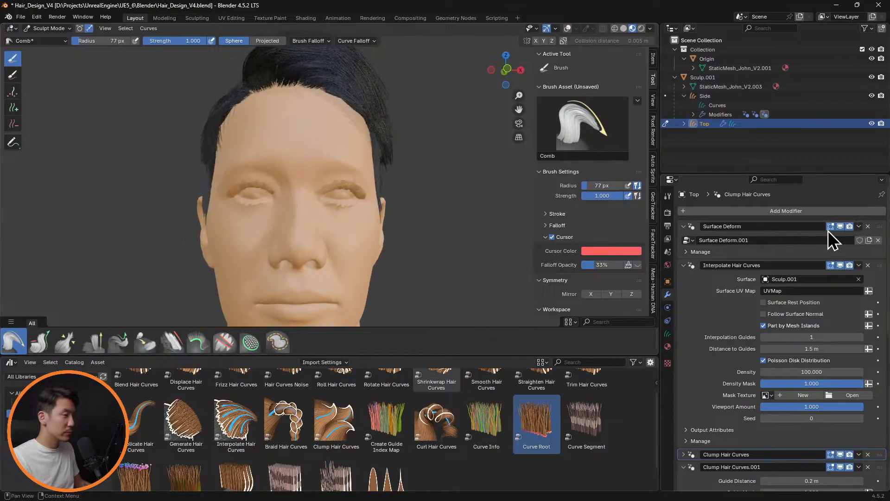
click(841, 265)
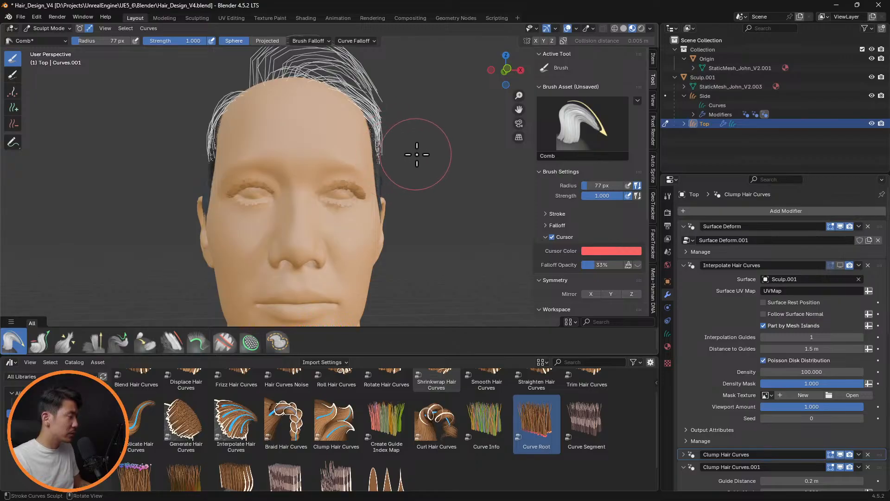
key(f)
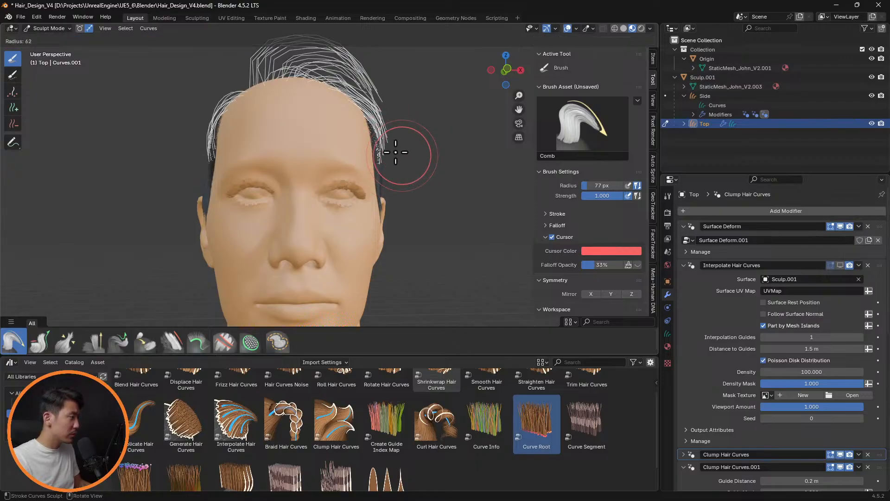
click(389, 138)
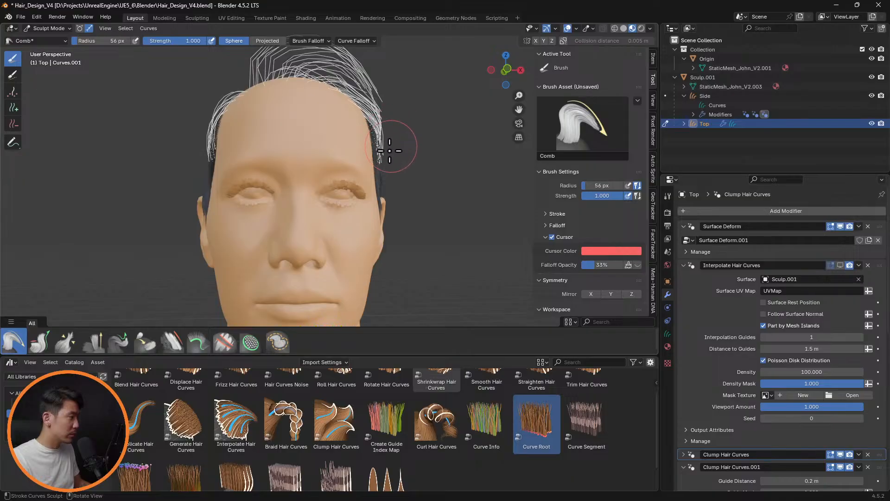
Comb the guide curves at the side of the hairline closer to the head and show Interpolate Hair Curves in the viewport again
mouse_move(393, 160)
middle_down()
mouse_move(403, 155)
mouse_move(387, 153)
middle_up()
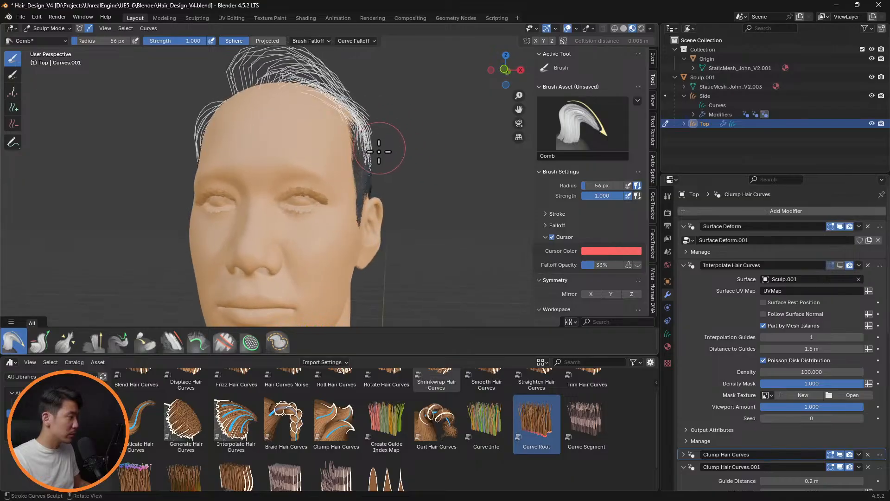
middle_drag(411, 87, 426, 86)
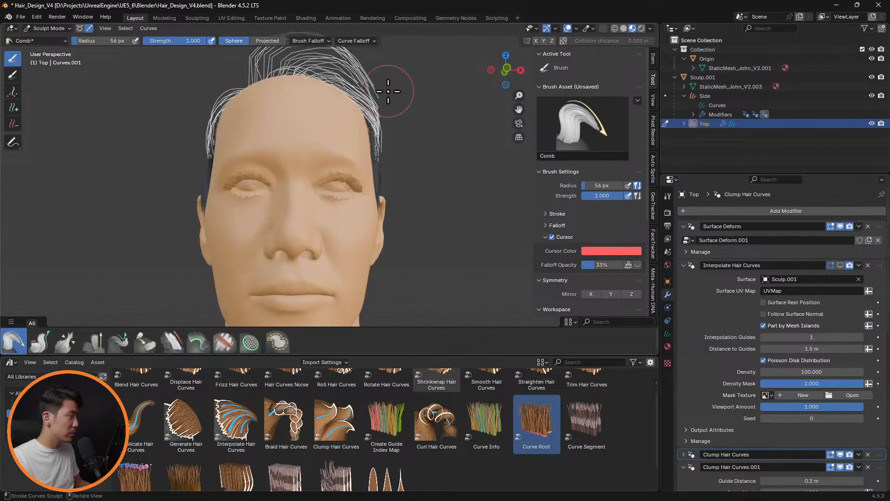
click(840, 266)
scroll(424, 180, down, 3)
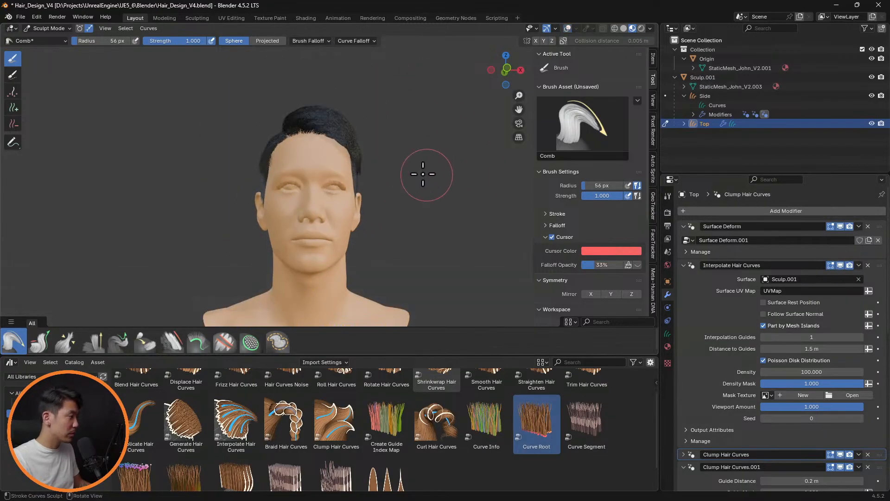
Set the Guide Distance of the Top hair's first Clump Hair Curves modifier to 0.3 m
middle_drag(423, 175, 378, 178)
scroll(380, 213, up, 3)
scroll(415, 210, up, 5)
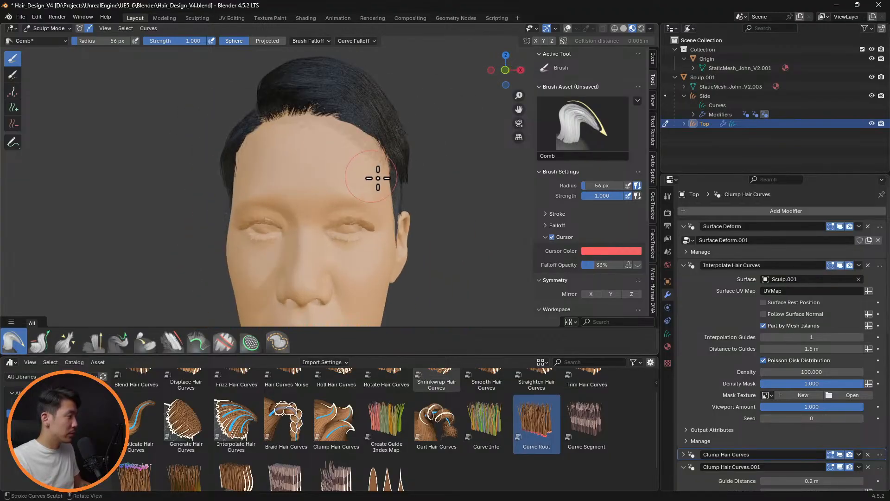
click(684, 266)
click(683, 291)
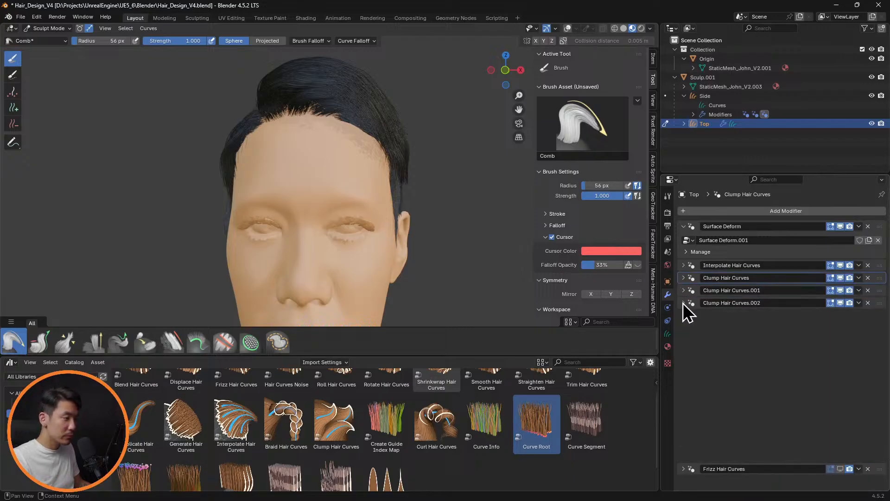
click(683, 303)
click(685, 279)
double_click(835, 291)
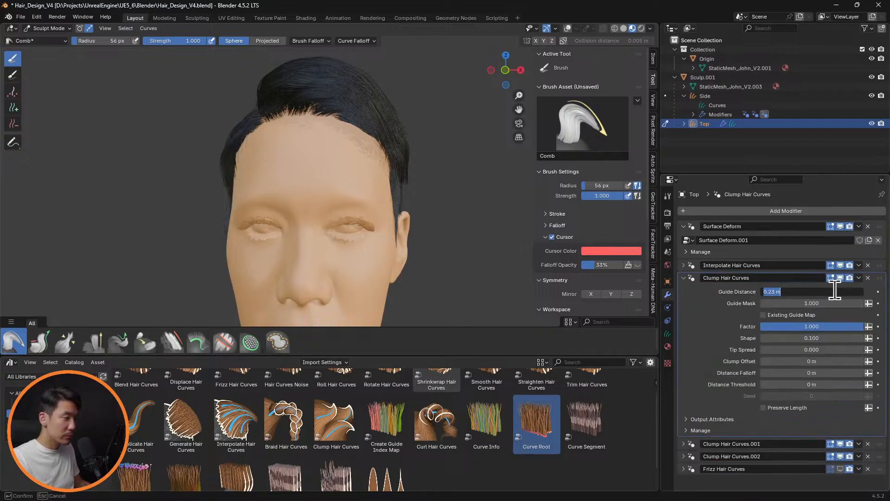
text(0.3)
key(Return)
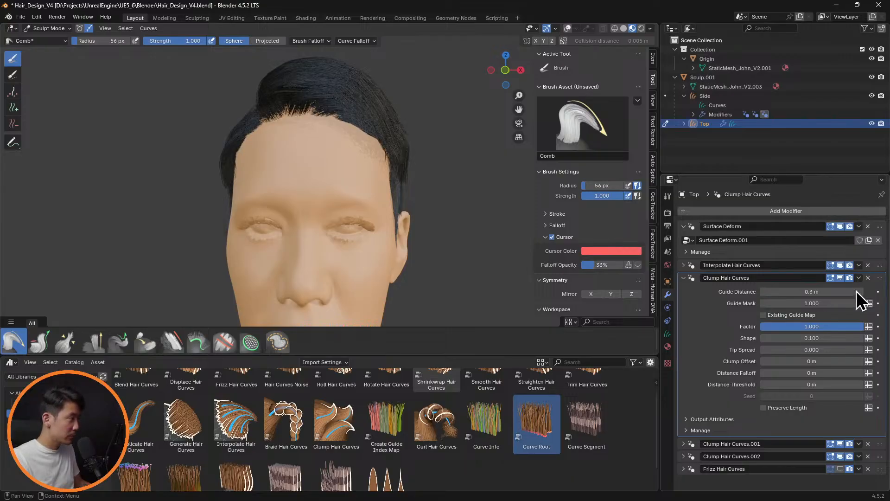
middle_drag(427, 179, 507, 209)
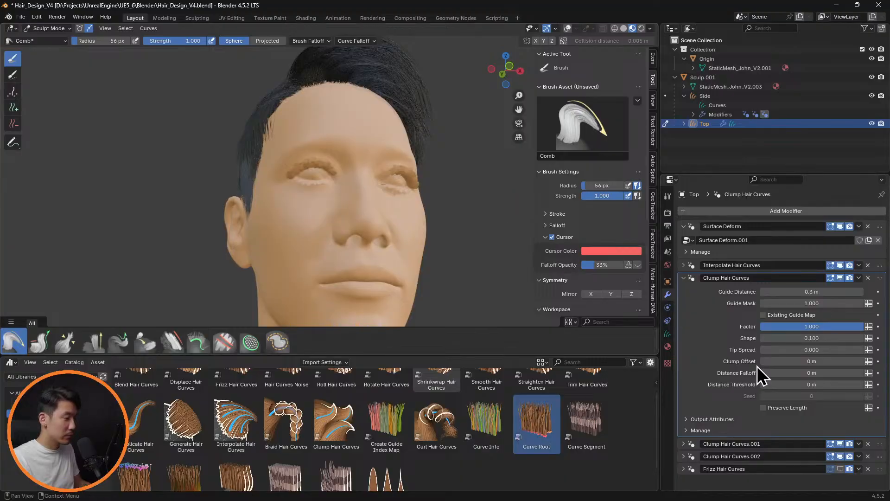
Show the Frizz Hair Curves modifier in the viewport and set its Distance to 0.03 m
click(685, 469)
scroll(821, 425, down, 4)
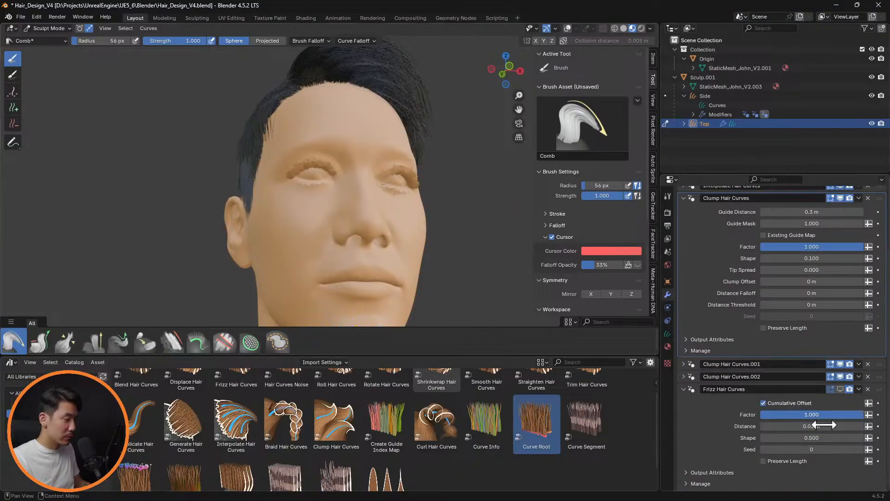
click(840, 389)
middle_drag(433, 224, 407, 202)
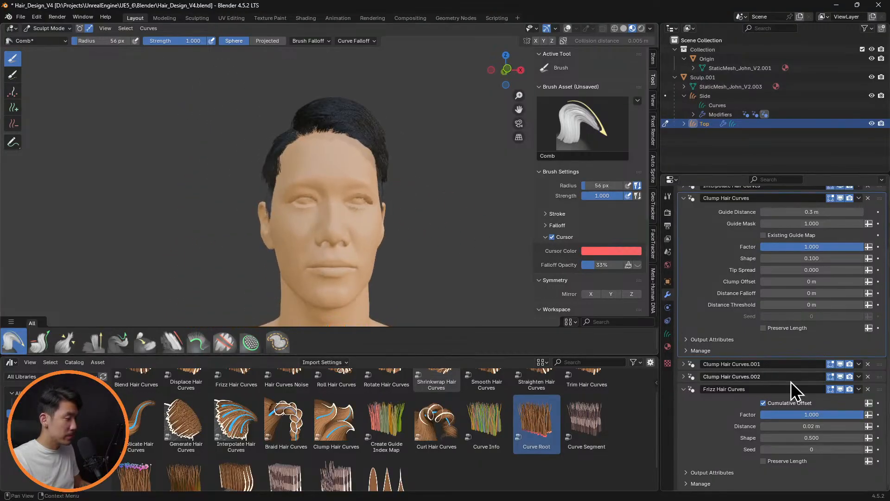
double_click(815, 425)
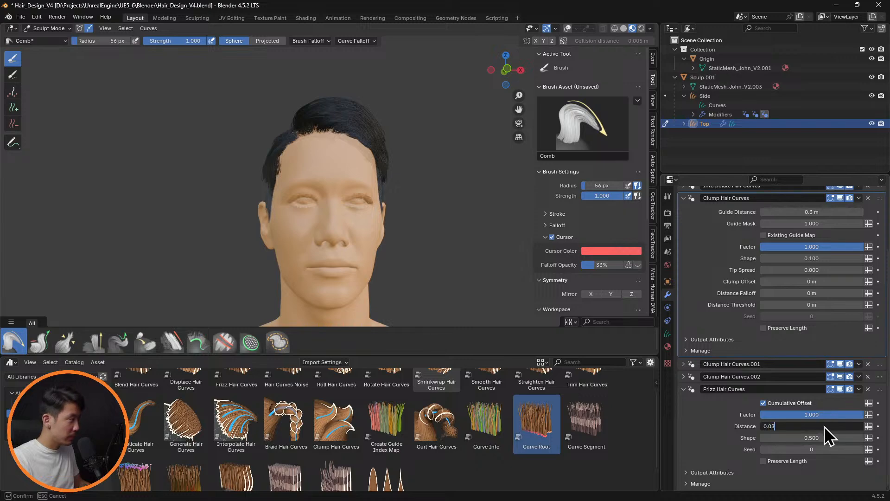
key(Return)
Examine the frizzed hair up close and in Solid shading, then return to Material Preview
scroll(432, 232, up, 8)
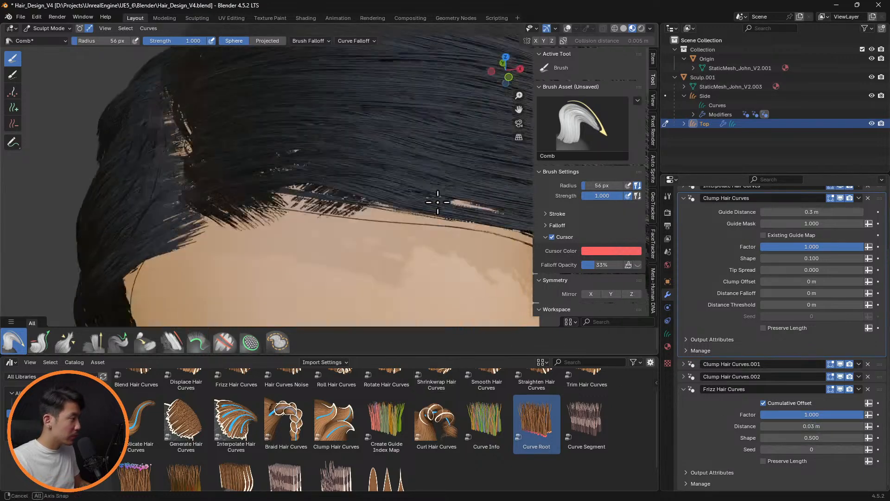
mouse_move(438, 202)
middle_down()
mouse_move(416, 191)
mouse_move(399, 209)
mouse_move(424, 195)
mouse_move(431, 201)
mouse_move(426, 166)
mouse_move(503, 187)
mouse_move(400, 189)
mouse_move(442, 195)
mouse_move(428, 196)
middle_up()
scroll(415, 190, up, 3)
scroll(420, 203, down, 5)
scroll(441, 195, down, 2)
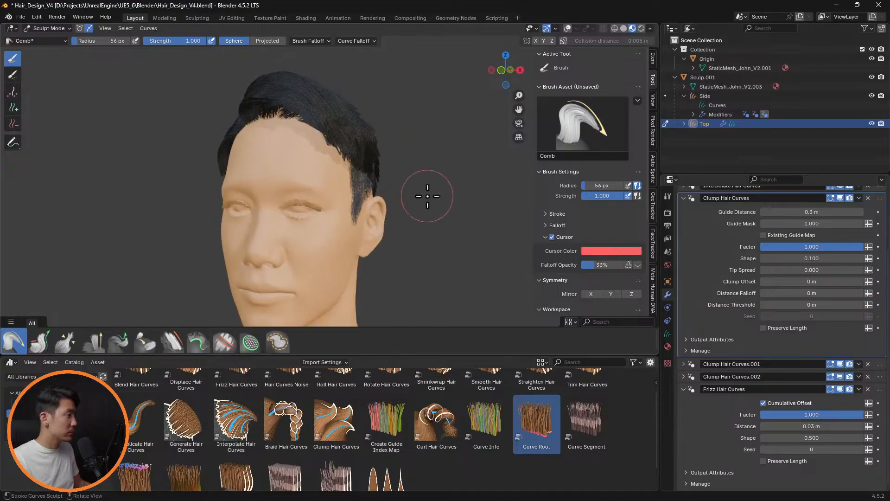
click(624, 29)
mouse_move(463, 146)
middle_down()
mouse_move(389, 143)
mouse_move(342, 158)
mouse_move(329, 193)
mouse_move(405, 188)
mouse_move(469, 130)
mouse_move(597, 65)
middle_up()
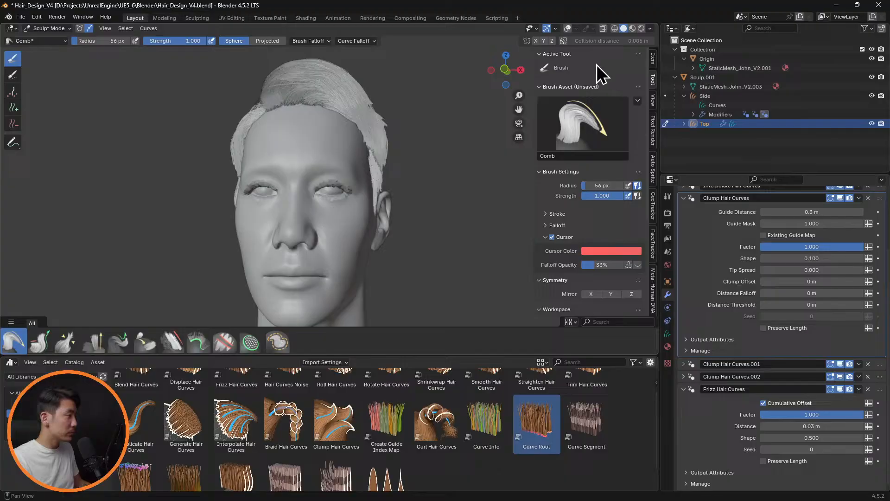
click(632, 28)
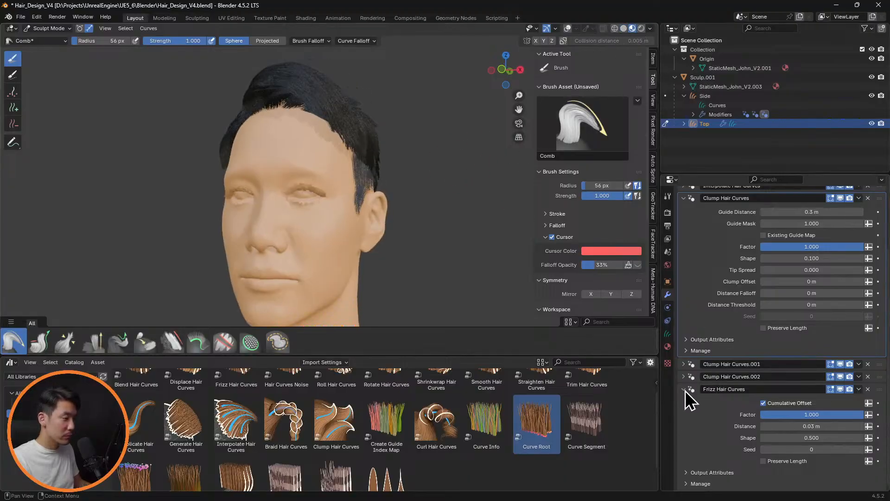
Collapse the settings of the Frizz and Clump Hair Curves modifiers and save the hair design file
click(685, 389)
click(685, 278)
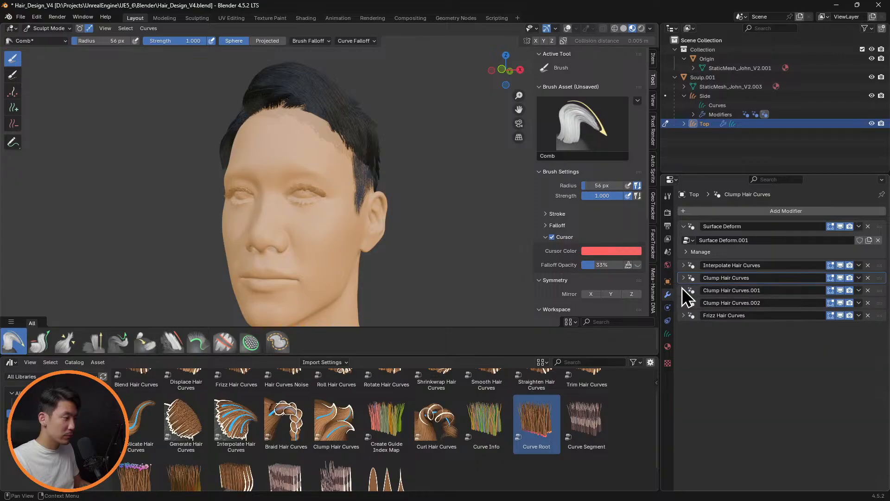
click(685, 266)
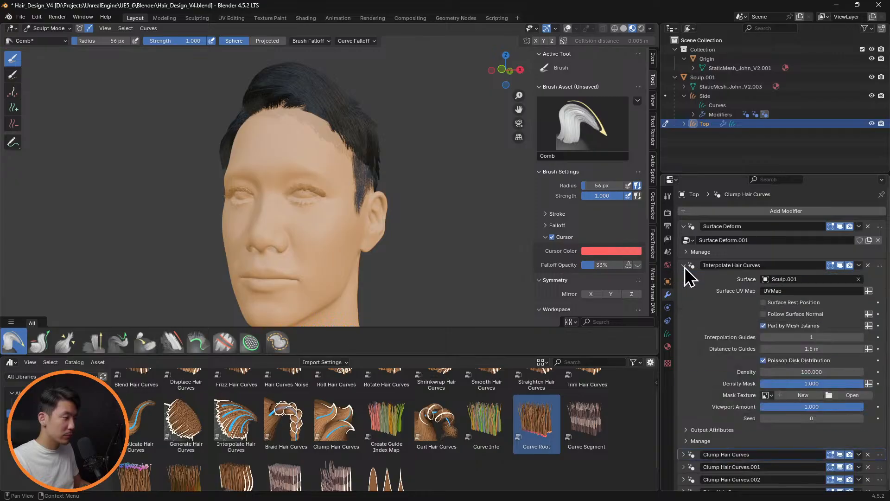
click(685, 267)
mouse_move(444, 188)
middle_down()
mouse_move(452, 188)
mouse_move(350, 181)
mouse_move(415, 185)
mouse_move(328, 188)
mouse_move(404, 213)
mouse_move(413, 207)
mouse_move(402, 213)
mouse_move(465, 218)
mouse_move(424, 217)
middle_up()
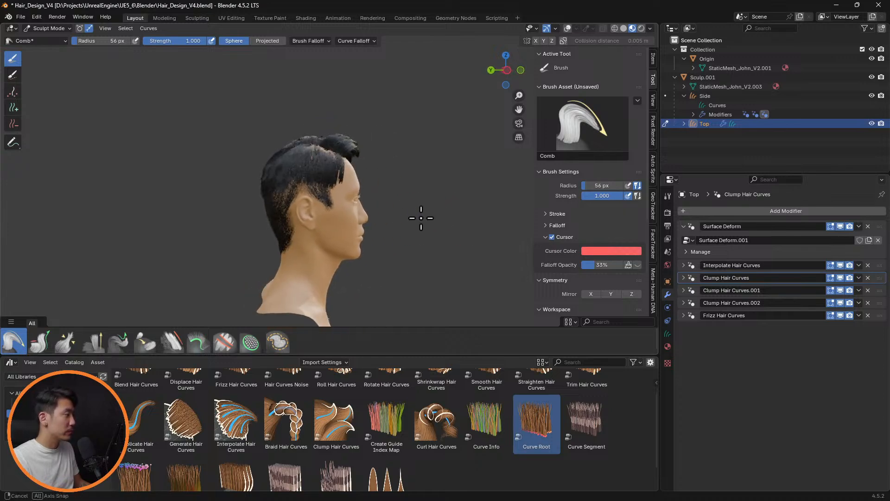
key(ctrl+s)
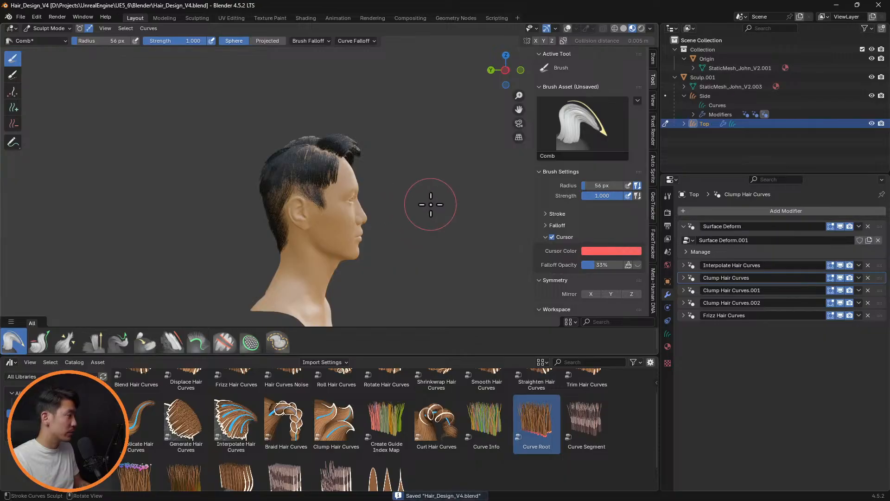
Save a copy of the file as Hair_Export_V4.blend in the same folder
mouse_move(430, 205)
middle_down()
mouse_move(443, 196)
mouse_move(292, 199)
mouse_move(342, 209)
mouse_move(312, 193)
mouse_move(332, 197)
middle_up()
key(ctrl+shift+s)
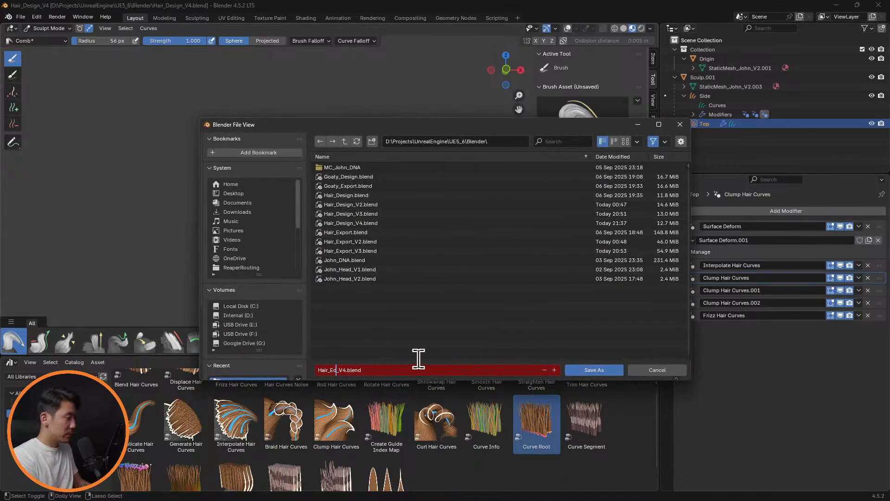
text(Export)
key(Return)
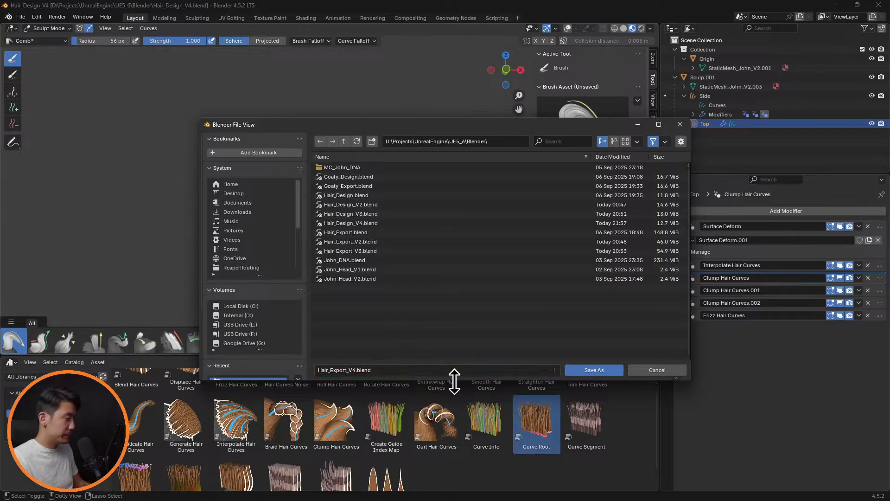
click(578, 371)
Switch to Object Mode and apply the Surface Deform and Interpolate Hair Curves modifiers on the Top hair
mouse_move(451, 199)
middle_down()
mouse_move(520, 215)
mouse_move(301, 185)
mouse_move(344, 193)
mouse_move(315, 193)
middle_up()
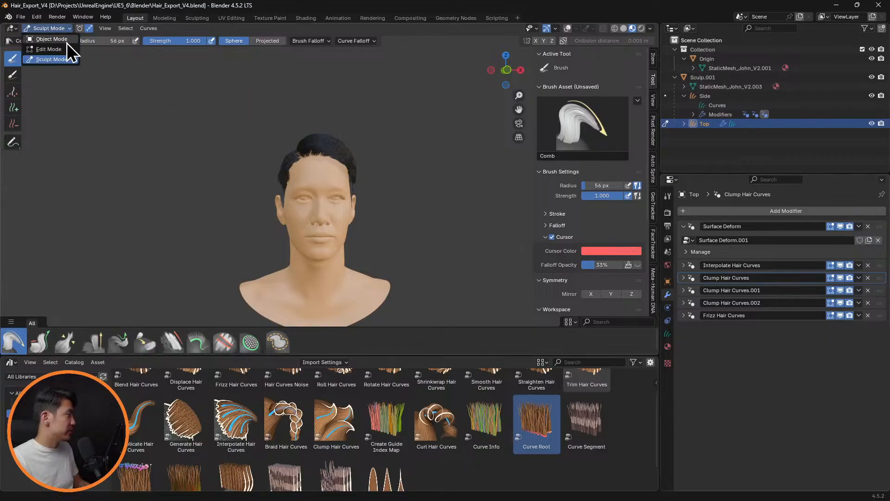
click(65, 40)
click(859, 226)
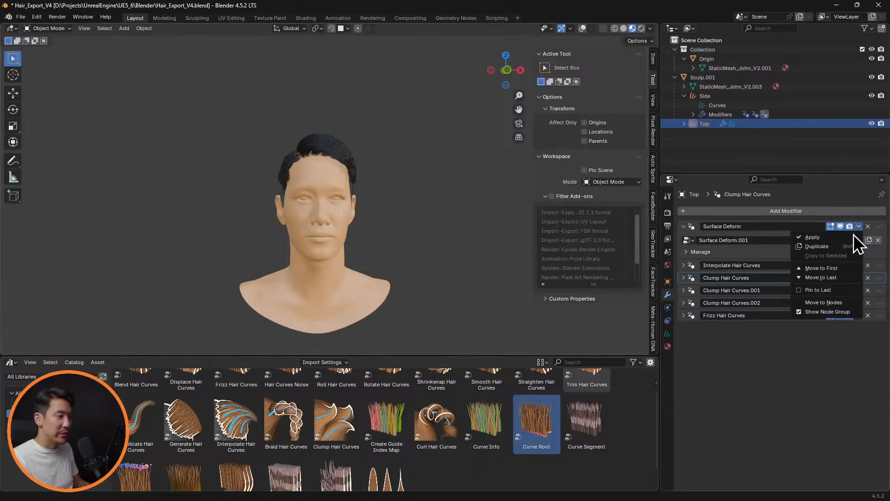
click(850, 237)
click(860, 227)
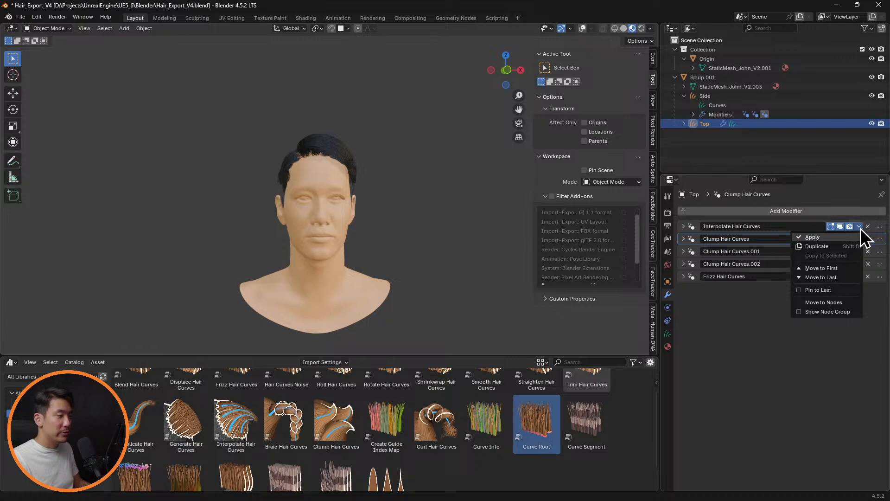
click(853, 237)
Apply the three Clump Hair Curves modifiers and the Frizz Hair Curves modifier on the Top hair
click(861, 226)
click(848, 237)
click(860, 226)
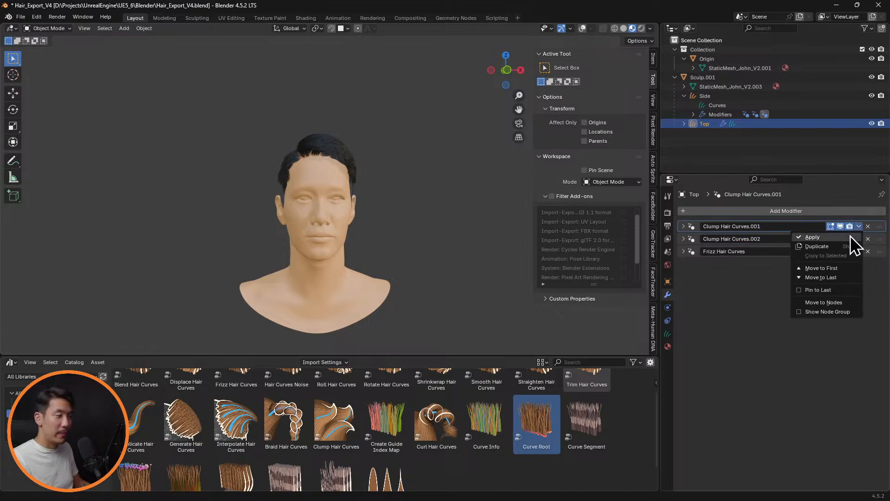
click(849, 237)
click(860, 227)
click(849, 237)
click(859, 227)
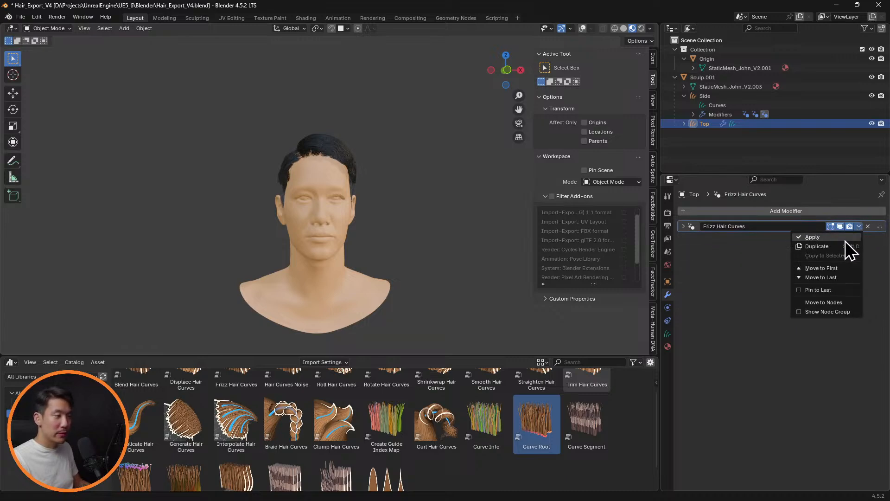
click(846, 238)
Apply the Surface Deform, Interpolate and Clump Hair Curves modifiers on the Side hair and save the export file
click(714, 96)
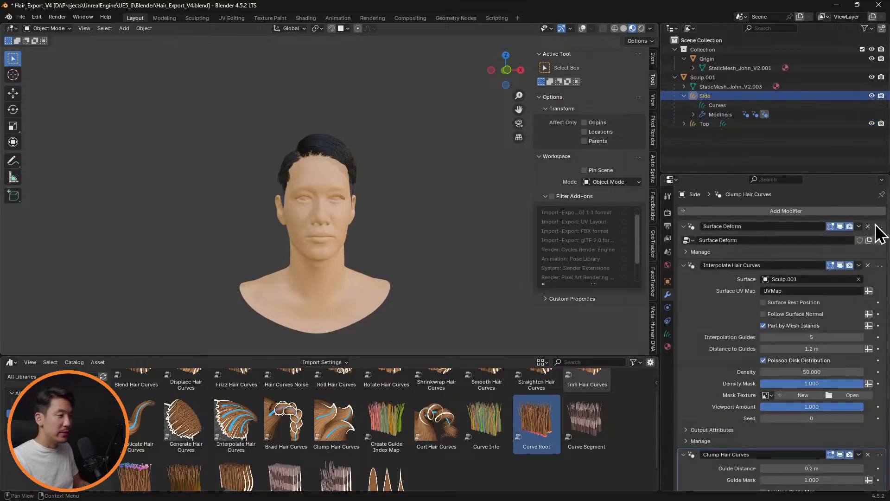
click(859, 226)
click(849, 237)
click(859, 227)
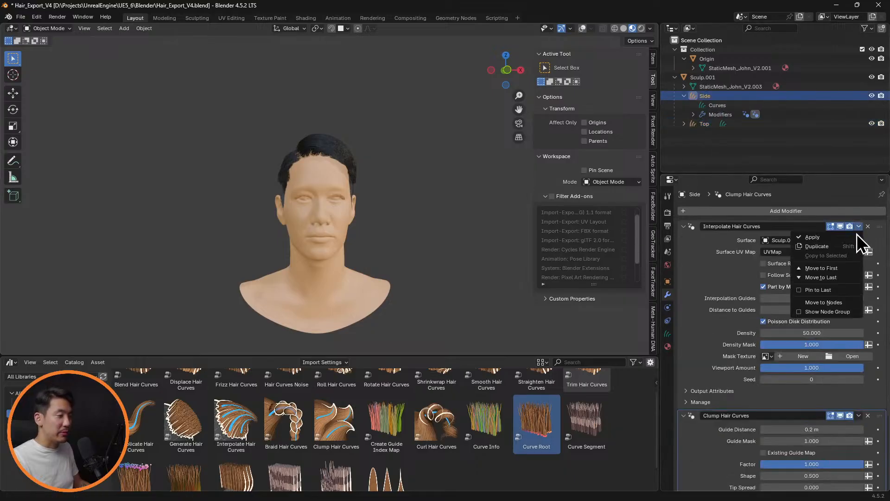
click(848, 237)
click(860, 226)
click(854, 237)
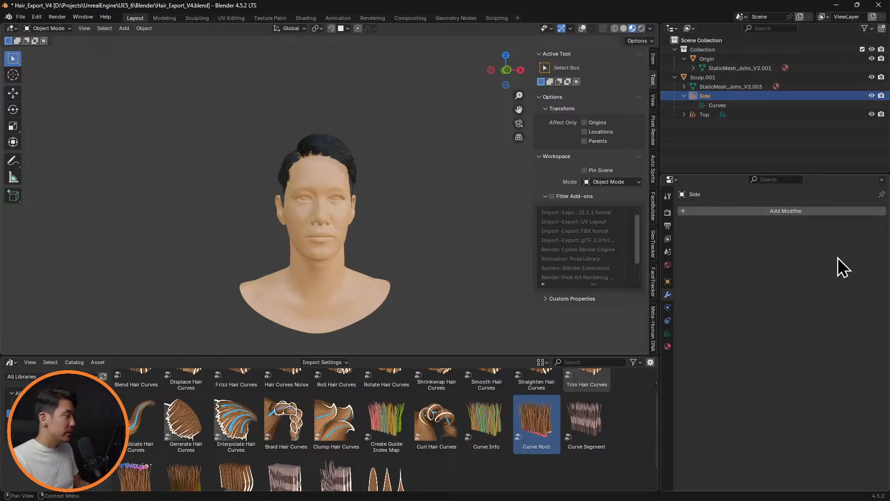
key(ctrl+s)
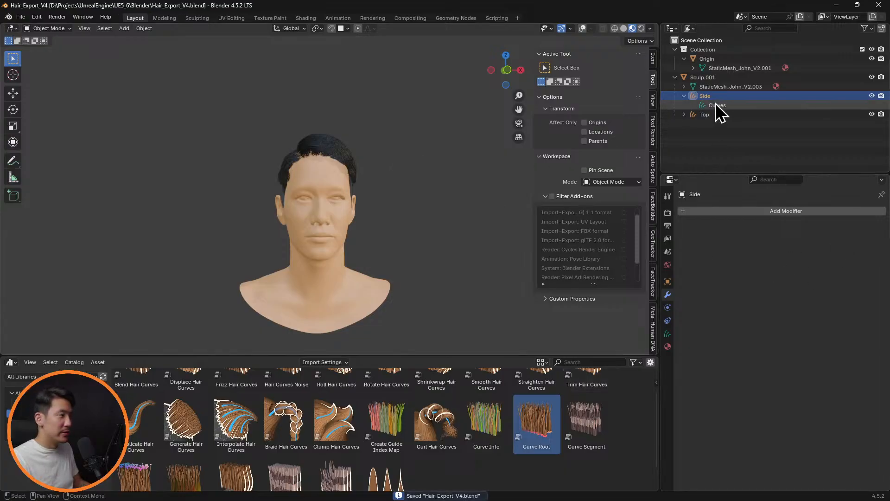
Convert the Side hair curves object to a particle system
click(720, 96)
click(143, 28)
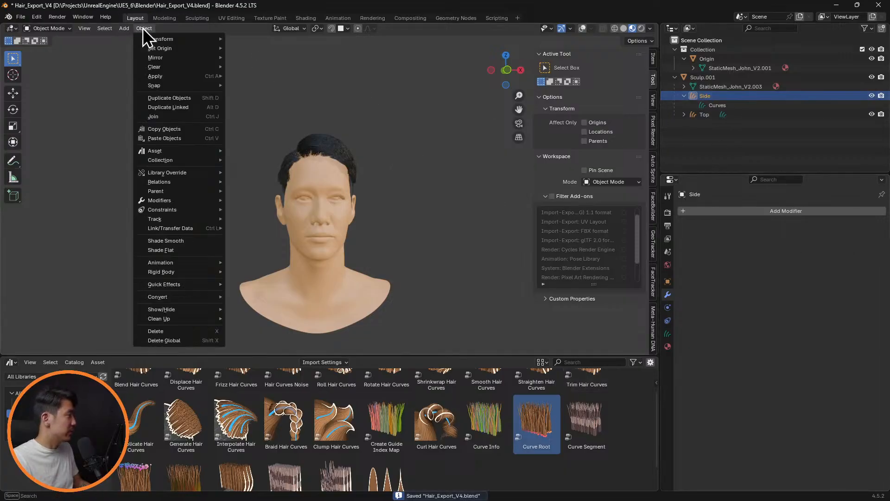
mouse_move(136, 31)
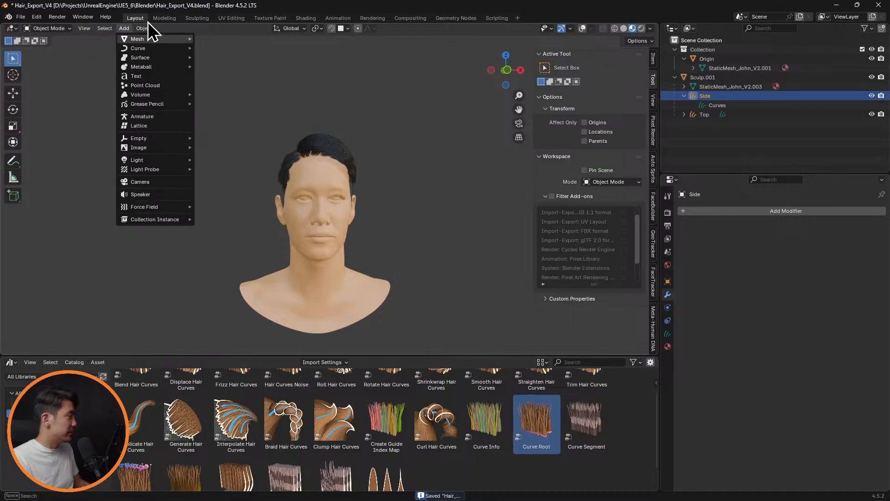
click(147, 28)
click(149, 31)
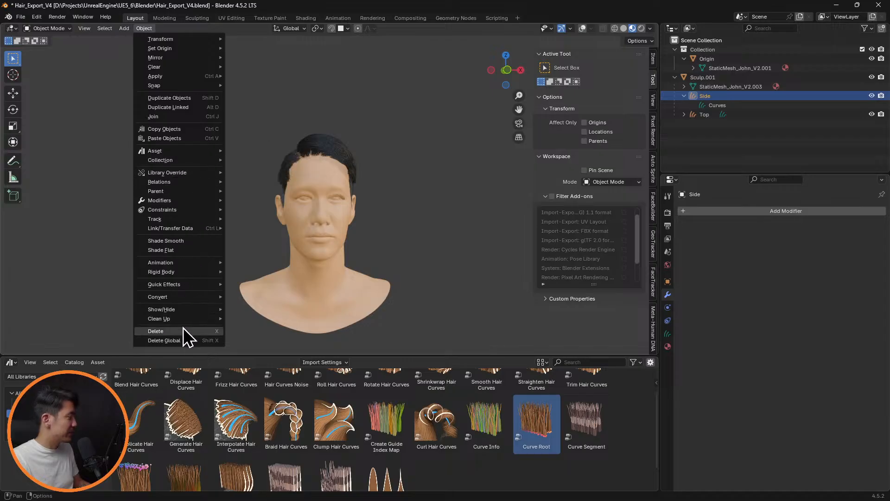
mouse_move(214, 296)
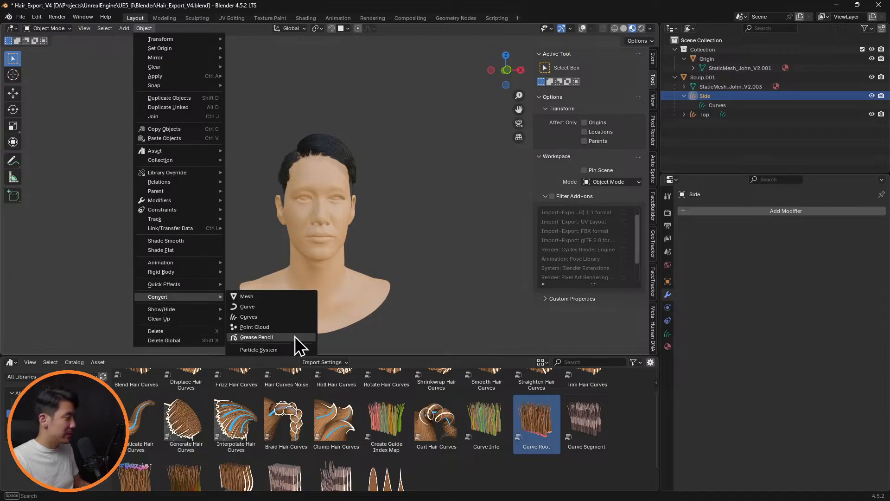
click(280, 350)
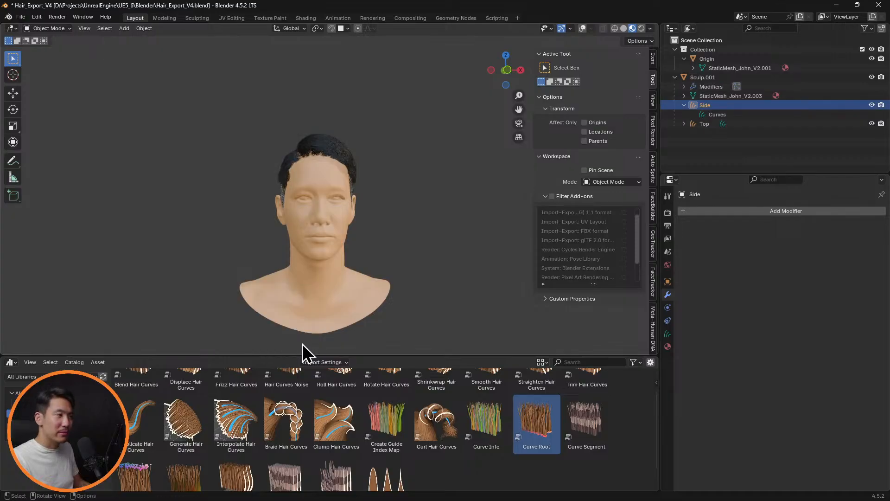
Convert the Top hair curves object to a particle system
click(674, 124)
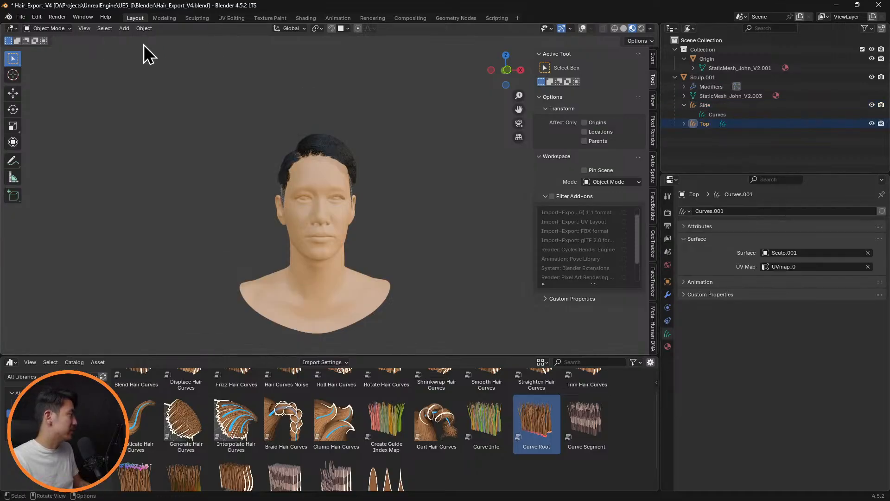
click(146, 30)
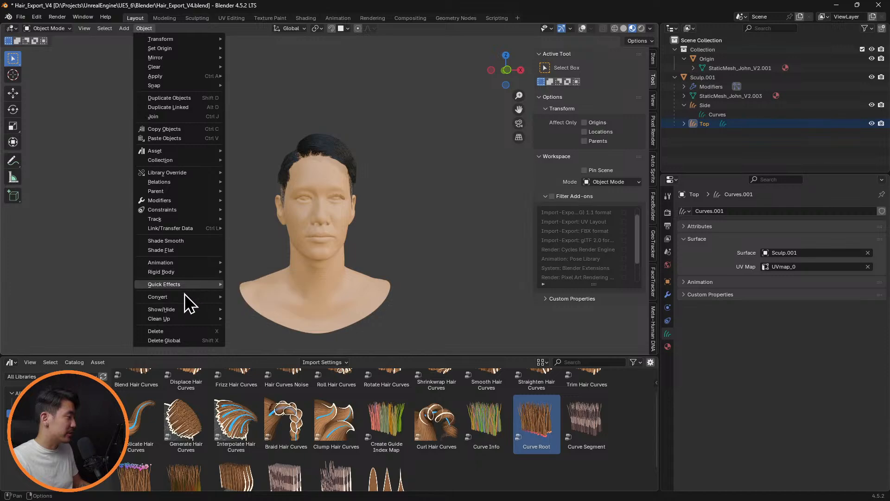
mouse_move(185, 297)
click(275, 351)
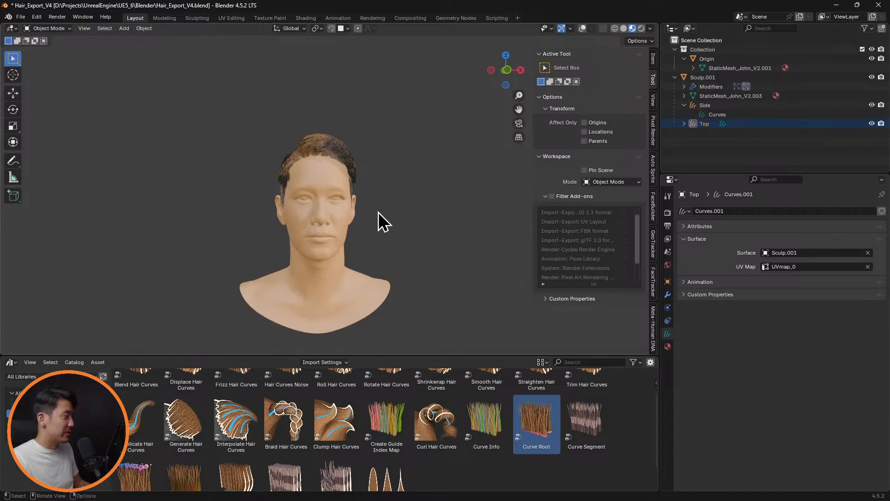
mouse_move(377, 215)
middle_down()
mouse_move(467, 207)
mouse_move(369, 218)
middle_up()
Turn off Show Emitter in the render settings of the Top particle system on Sculp.001
click(731, 77)
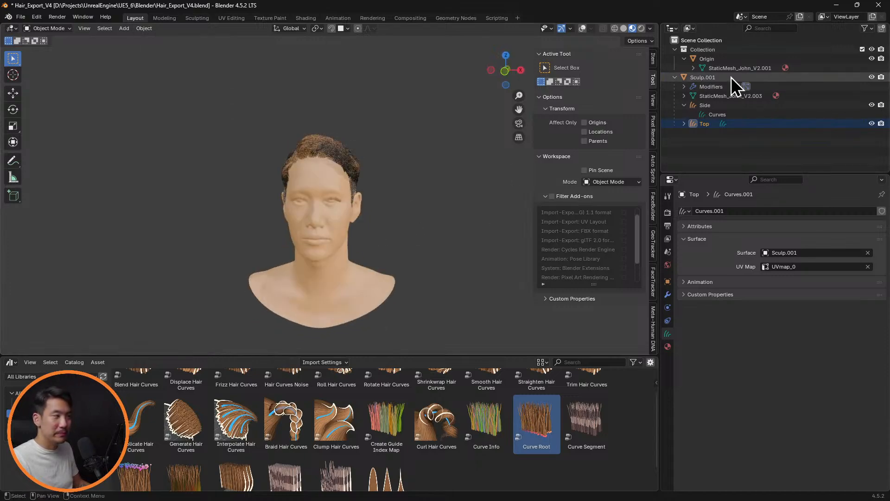
click(668, 308)
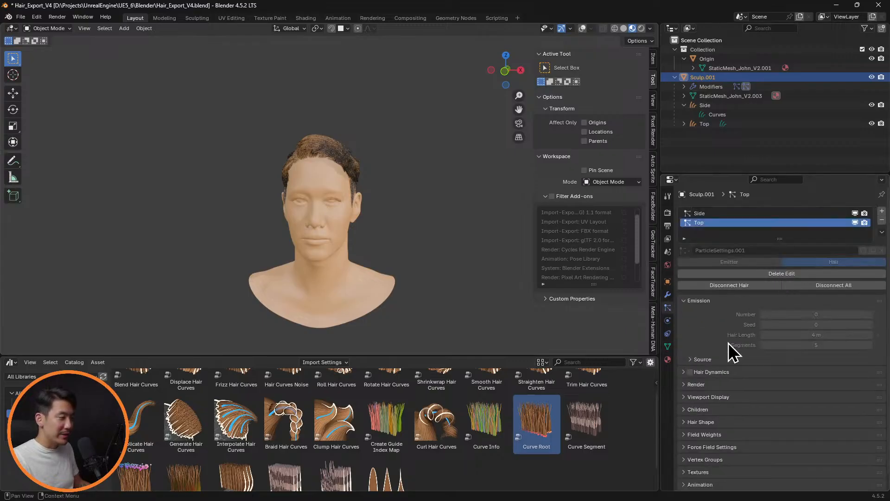
scroll(730, 353, down, 1)
click(684, 372)
scroll(769, 397, down, 5)
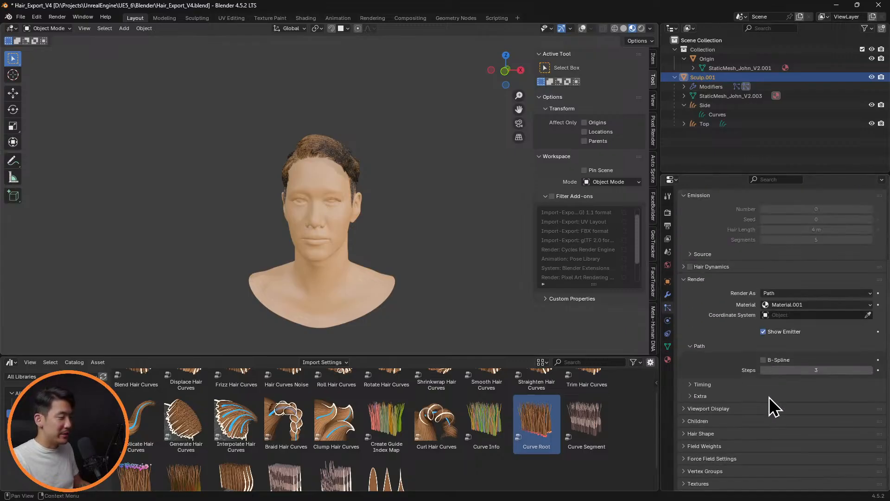
click(764, 332)
Turn off Show Emitter in the viewport display settings of the Top particle system and save the file
scroll(697, 369, down, 1)
click(683, 383)
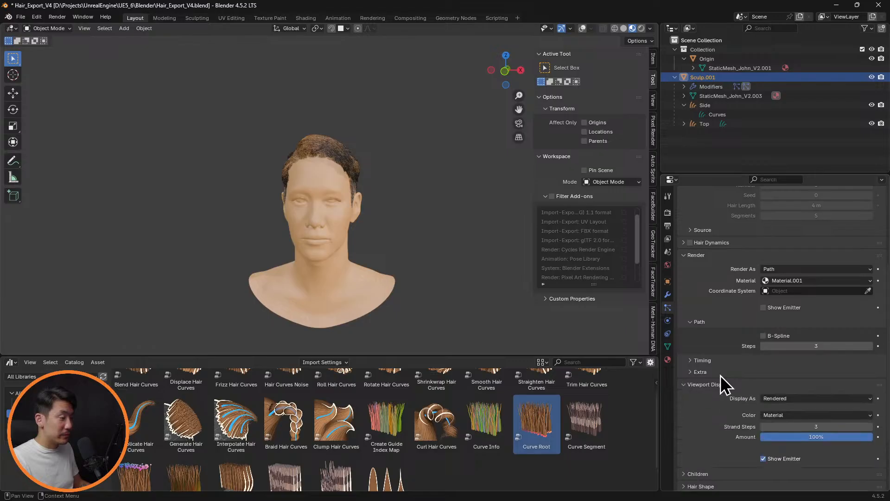
scroll(721, 384, down, 4)
middle_drag(458, 179, 427, 193)
click(432, 183)
key(ctrl+s)
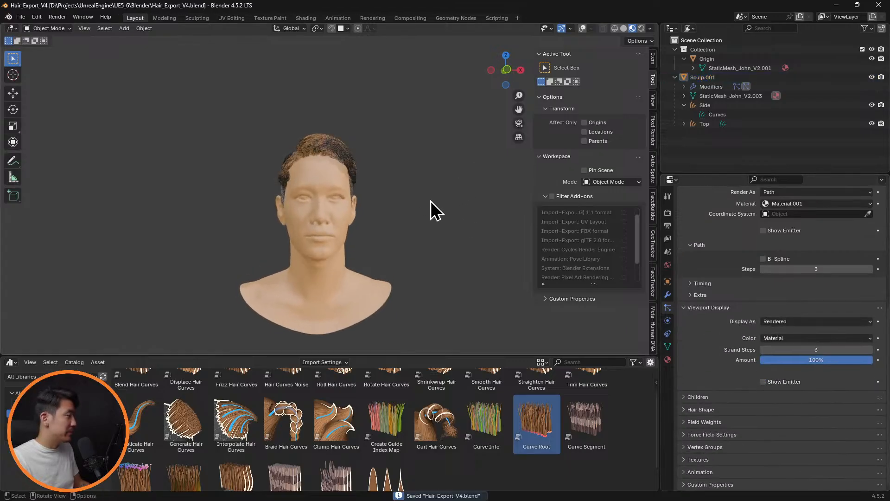
Hide the Origin object, select Sculp.001 and save the export file
click(871, 58)
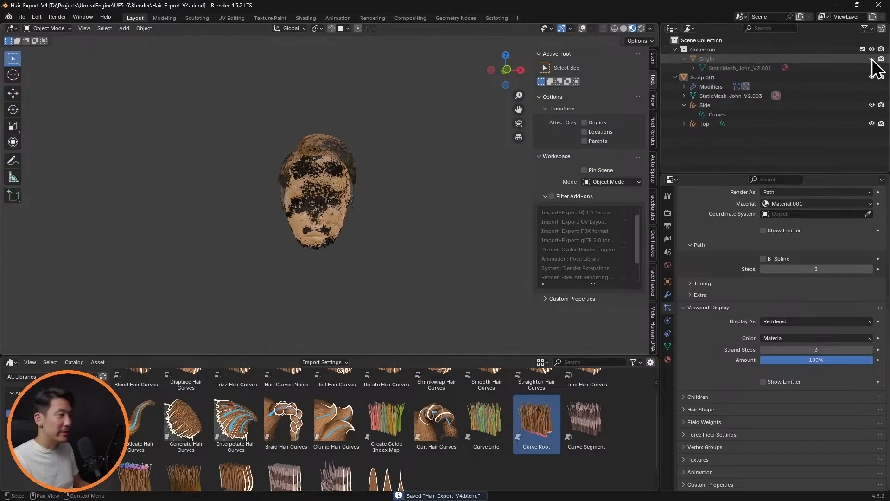
click(713, 78)
middle_drag(476, 197, 405, 177)
key(ctrl+s)
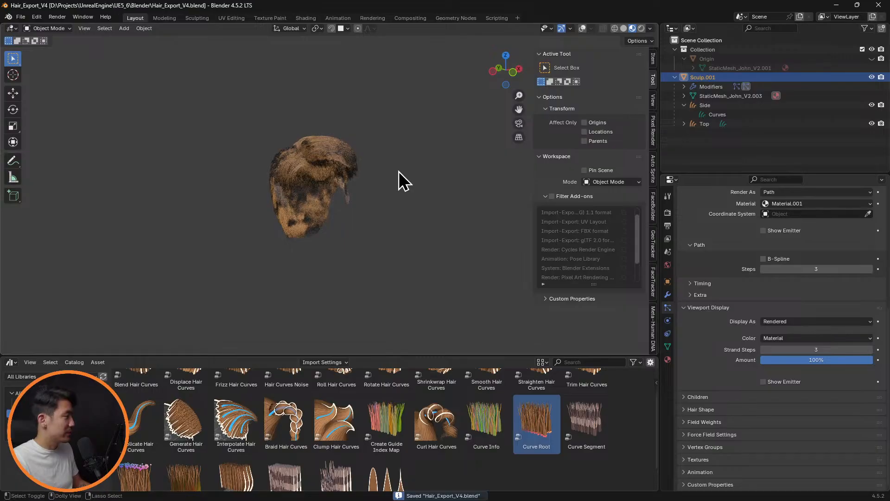
Export the scene to Alembic as Hair_Export_V4.abc with a changed scale and end frame 1, turning off instancing, custom properties and the geometry options
click(20, 17)
mouse_move(60, 158)
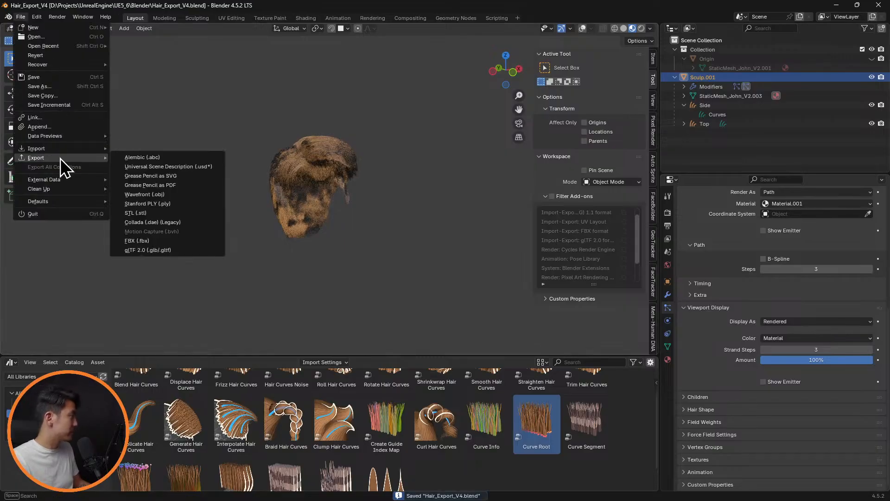
click(218, 157)
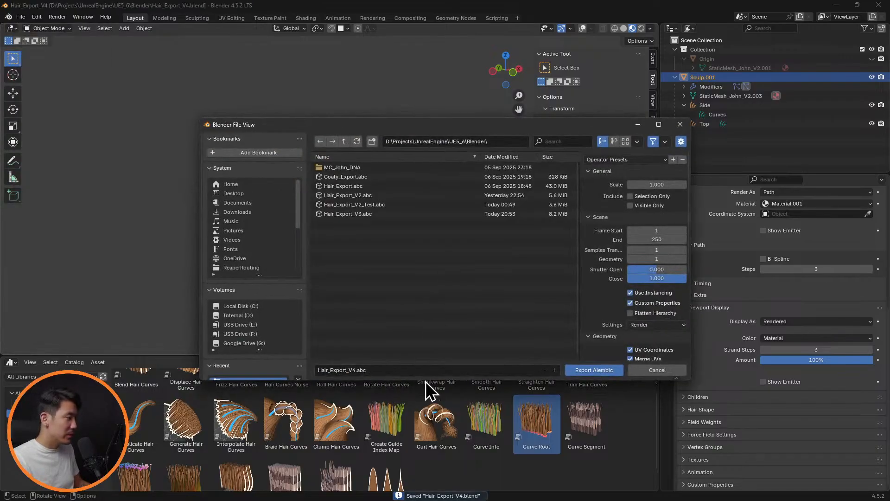
click(651, 184)
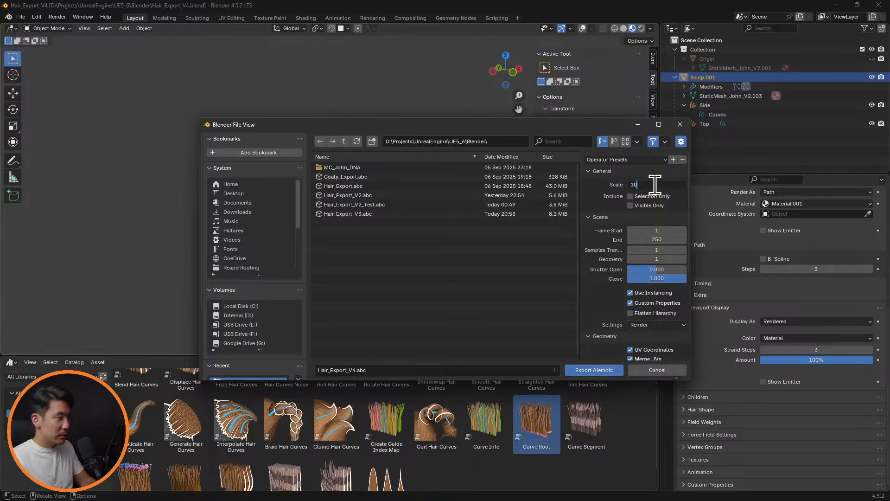
text(10)
key(Return)
scroll(622, 224, down, 3)
click(663, 184)
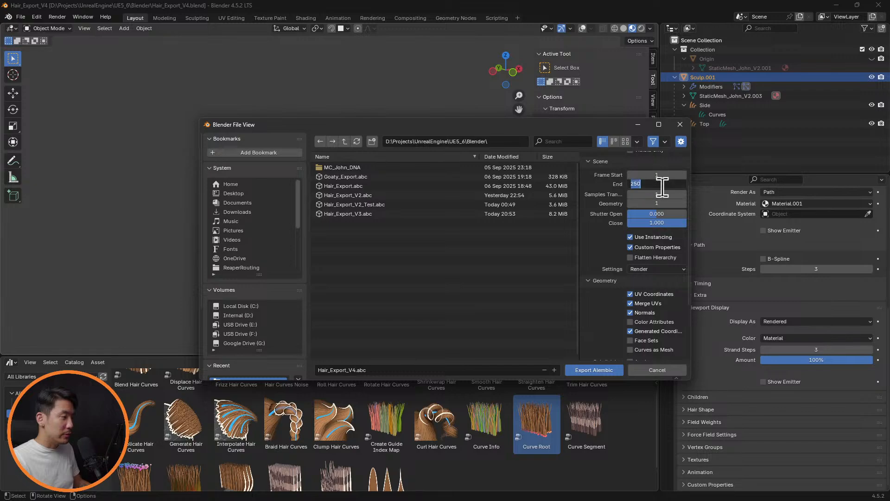
text(1)
key(Return)
scroll(624, 255, down, 4)
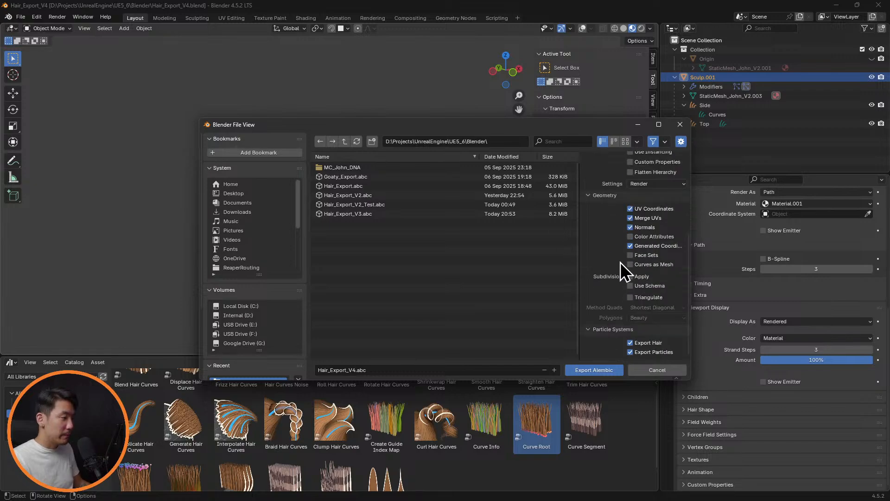
click(593, 371)
Switch to Unreal Engine, find Hair_Export_V4.abc with a file search and try to import it into the MetaHumans Grooms folder
key(alt+Tab)
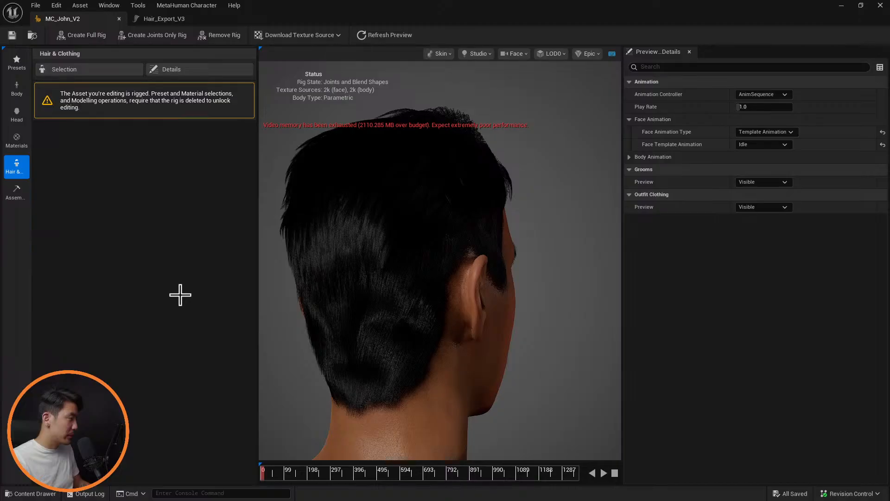
key(ctrl+space)
click(464, 404)
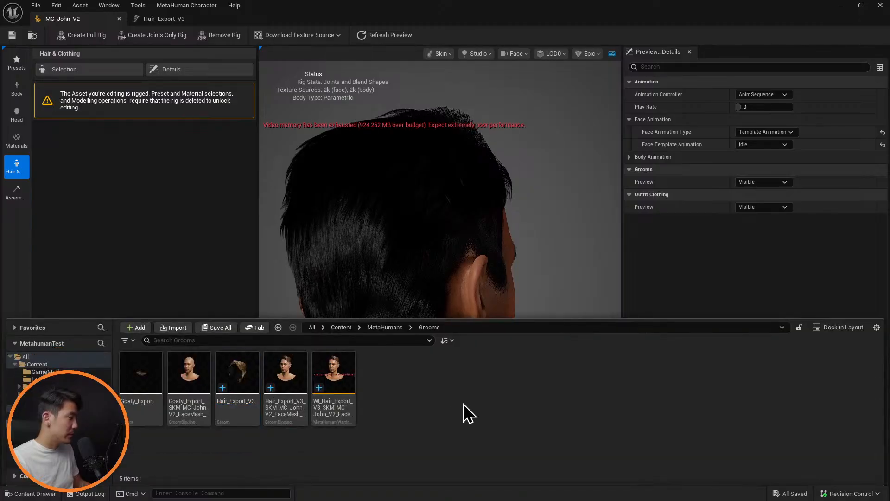
key(alt+space)
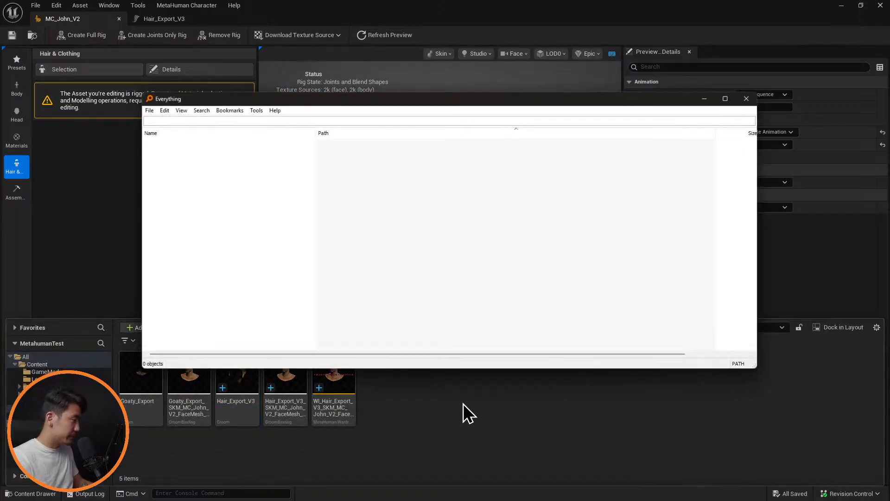
text(hair_e)
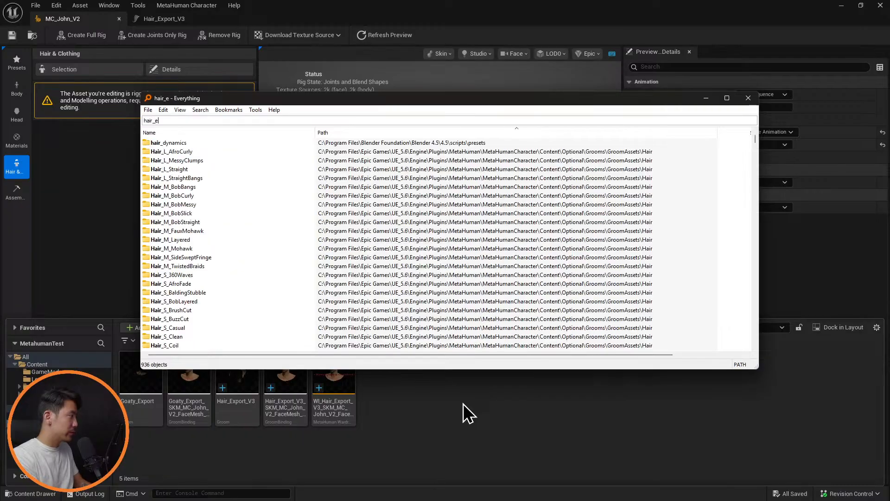
text(xport_v4)
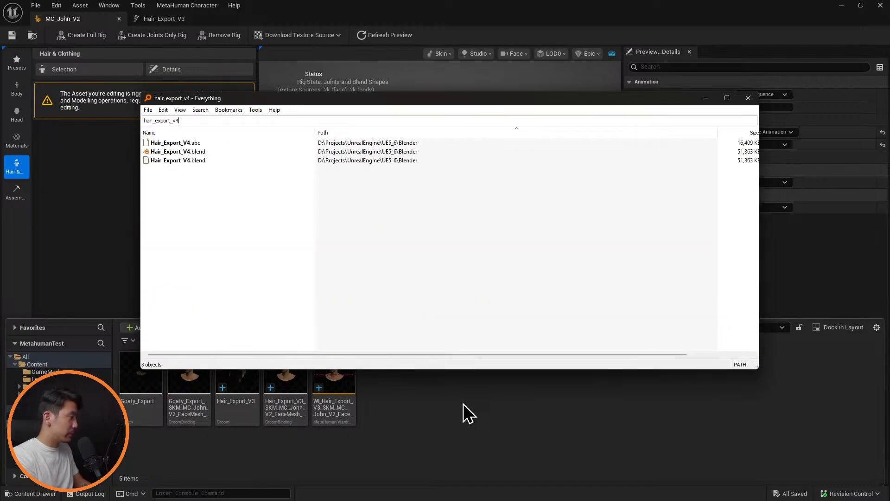
drag(190, 143, 435, 413)
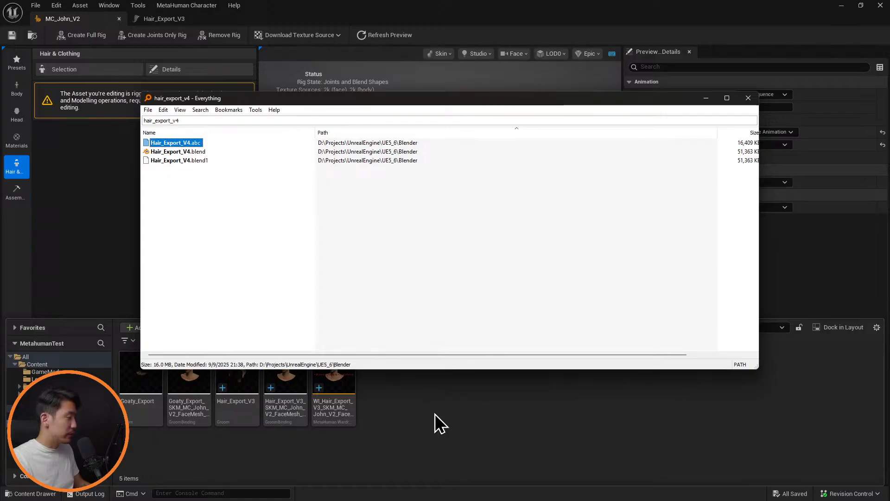
click(750, 100)
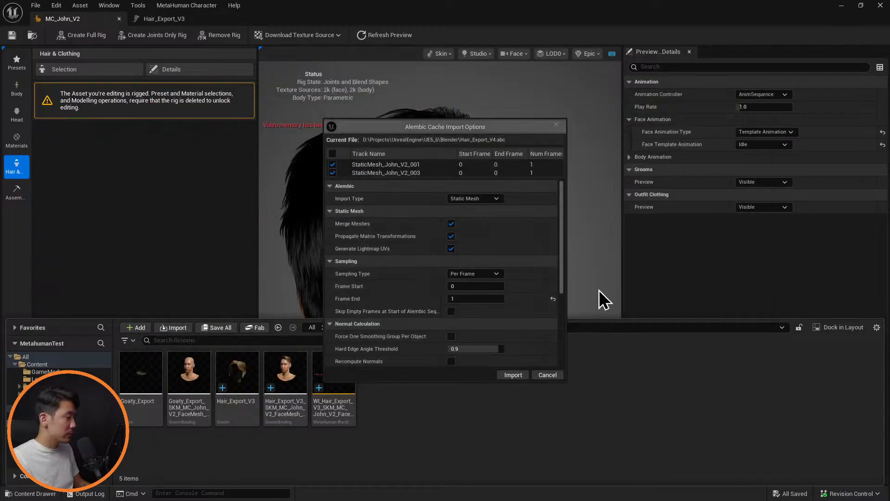
click(548, 375)
Switch to Blender and export over Hair_Export_V4.abc in Alembic format at scale 100, including only selected and visible objects, with end frame 1
key(alt+Tab)
click(572, 219)
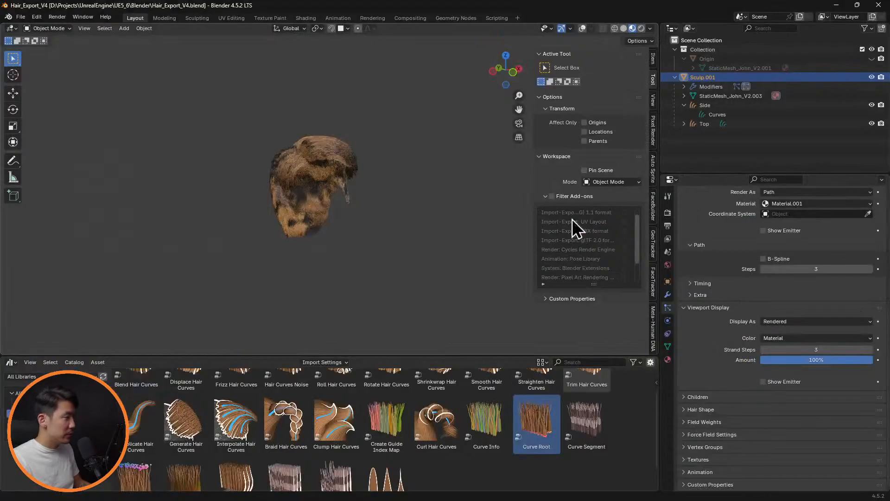
click(22, 17)
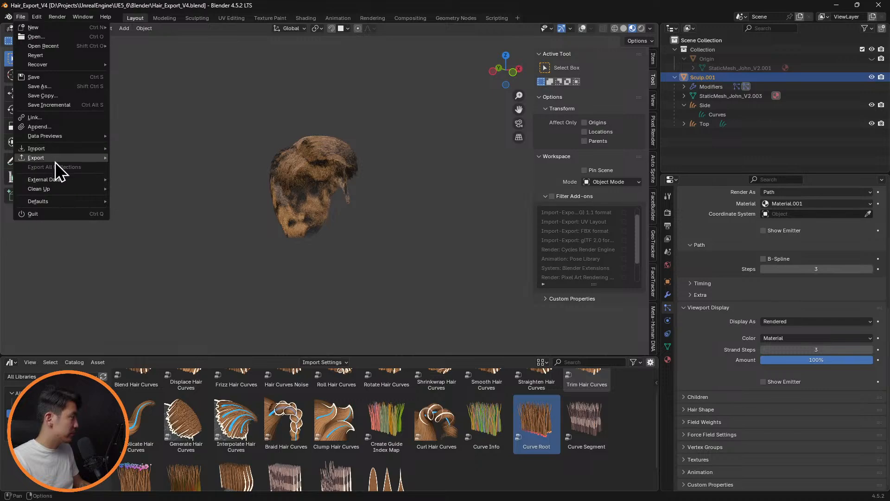
mouse_move(55, 159)
click(134, 158)
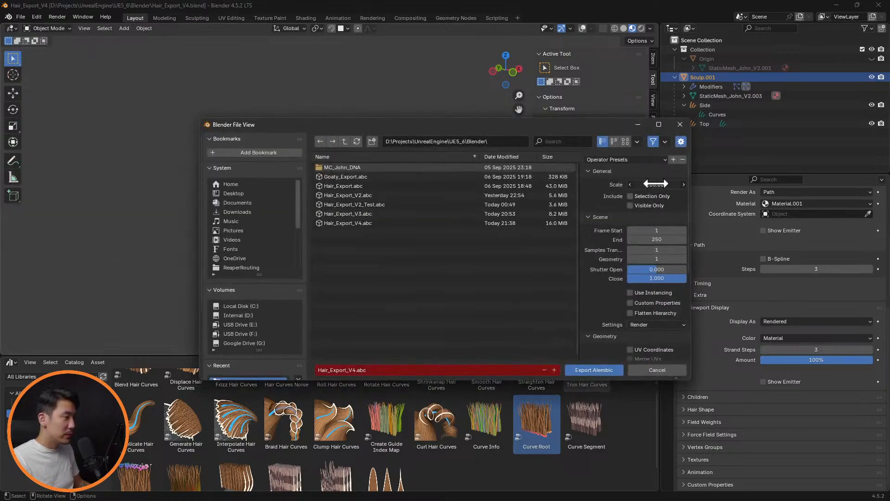
click(633, 197)
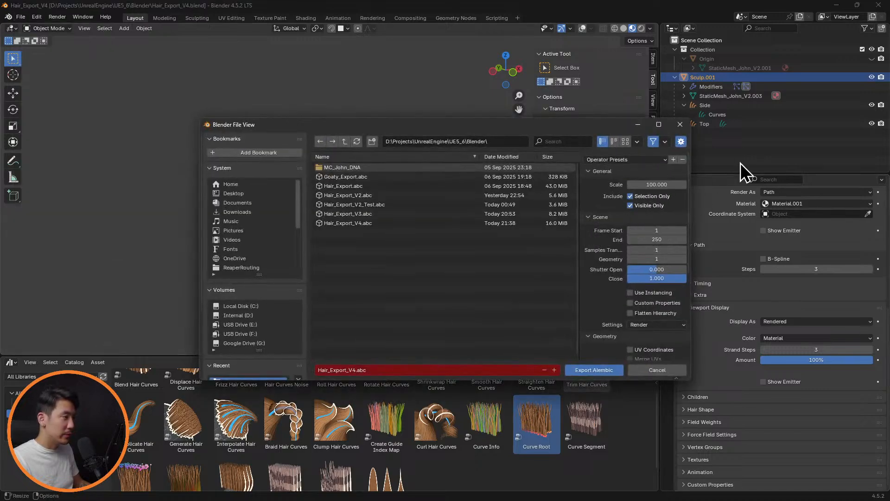
click(657, 240)
text(1)
key(Return)
scroll(608, 286, down, 6)
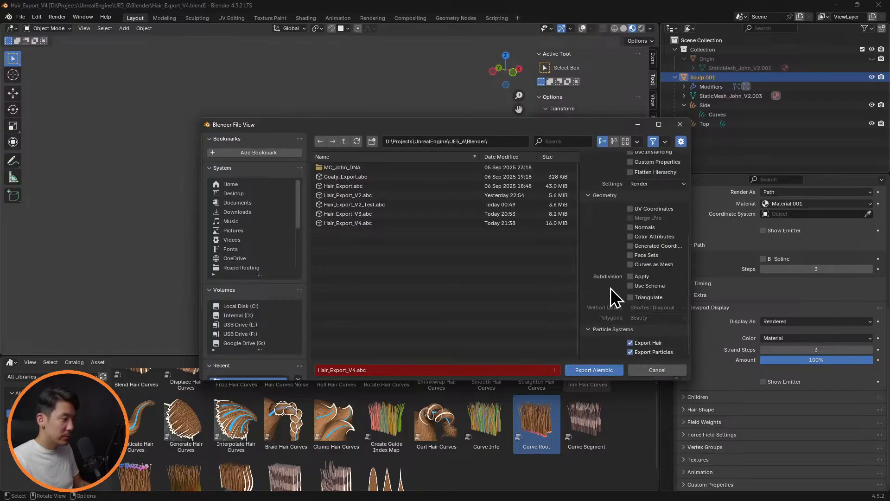
click(599, 370)
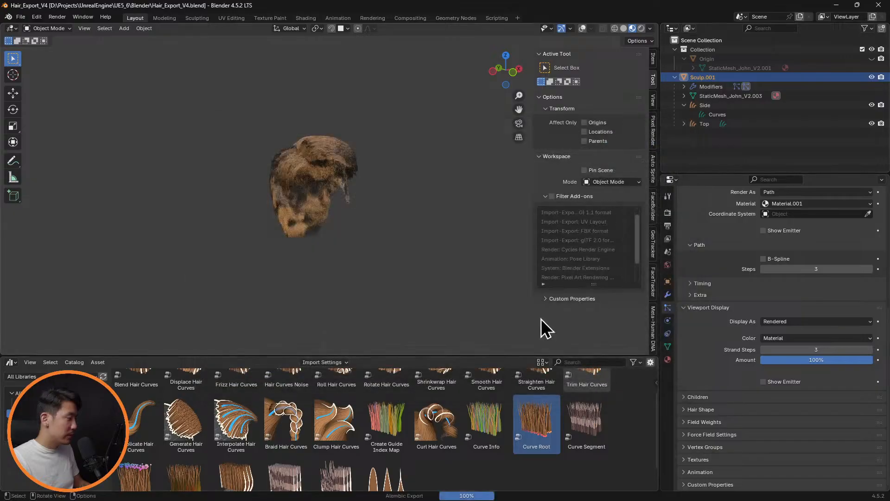
Switch to Unreal Engine and search the computer's files for hair_export_v4
key(alt+Tab)
click(653, 184)
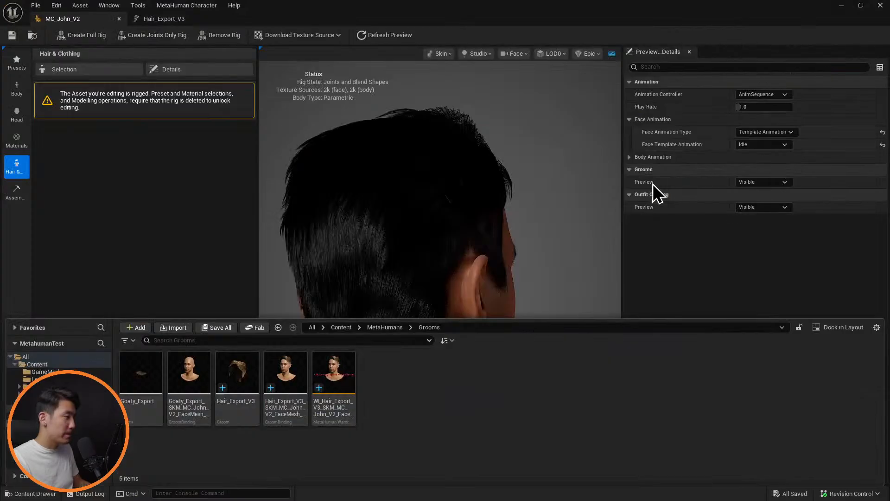
key(alt+Tab)
key(Escape)
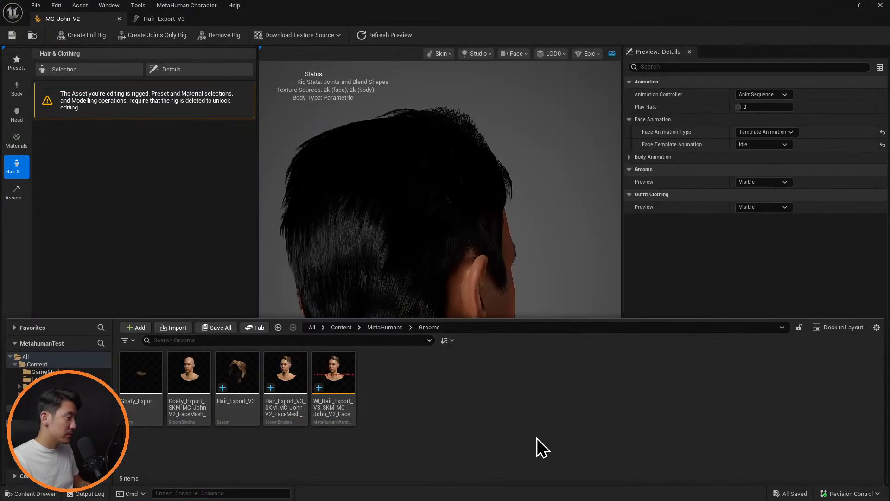
key(alt+space)
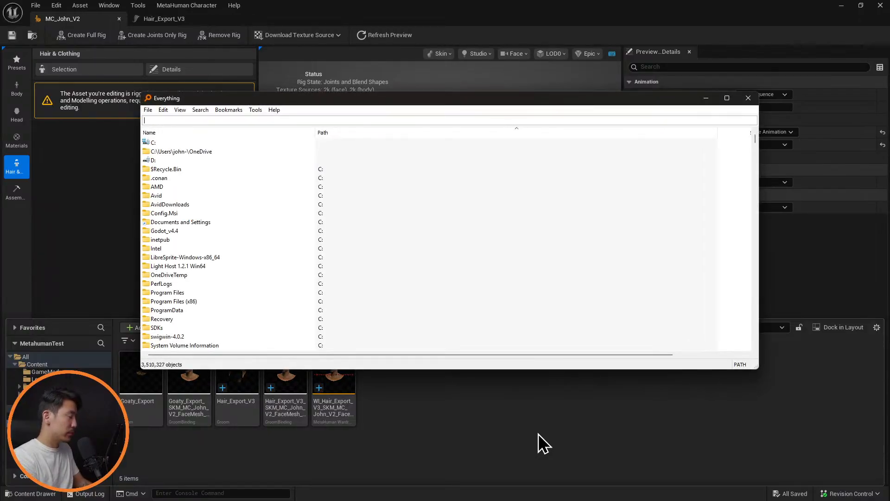
text(hair_e)
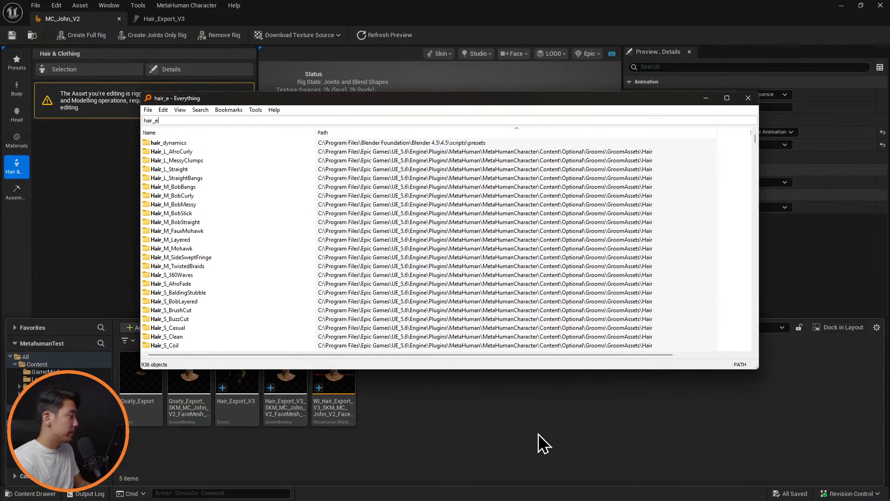
text(xprot_)
key(BackSpace)
key(BackSpace)
key(BackSpace)
key(BackSpace)
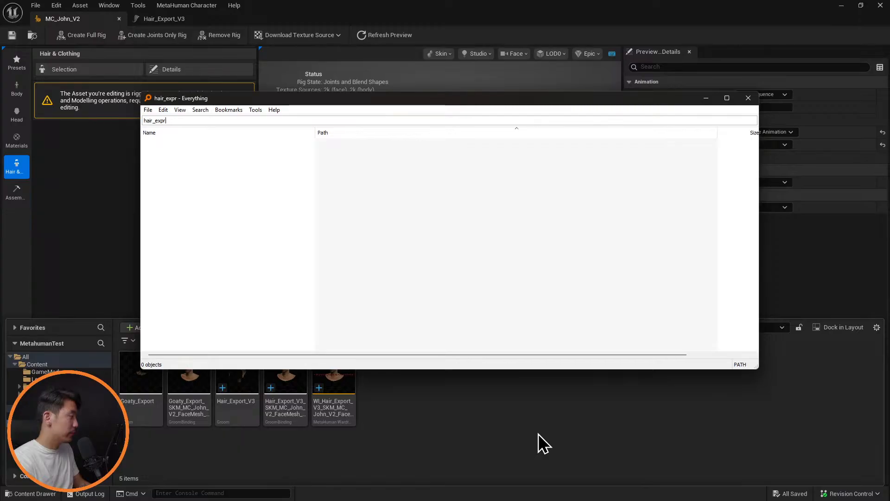
text(ort_v4)
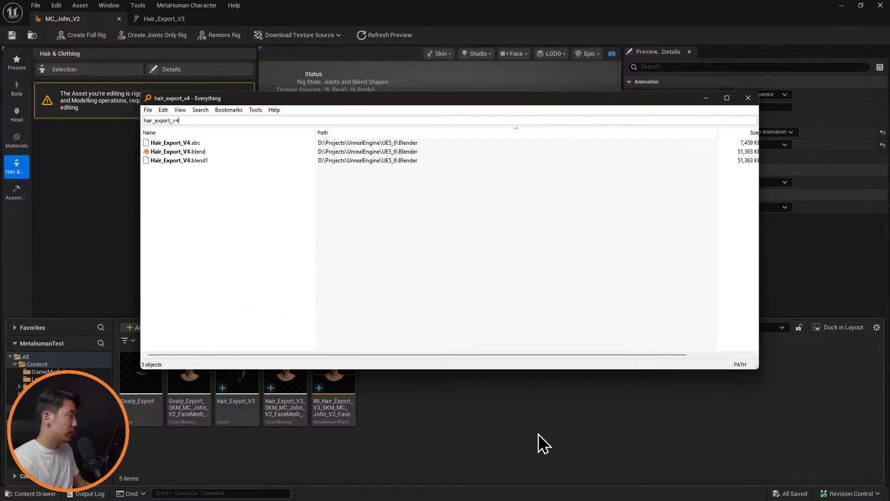
Import Hair_Export_V4.abc as a groom into the MetaHumans Grooms folder, and open the new groom for inspection
drag(175, 145, 513, 377)
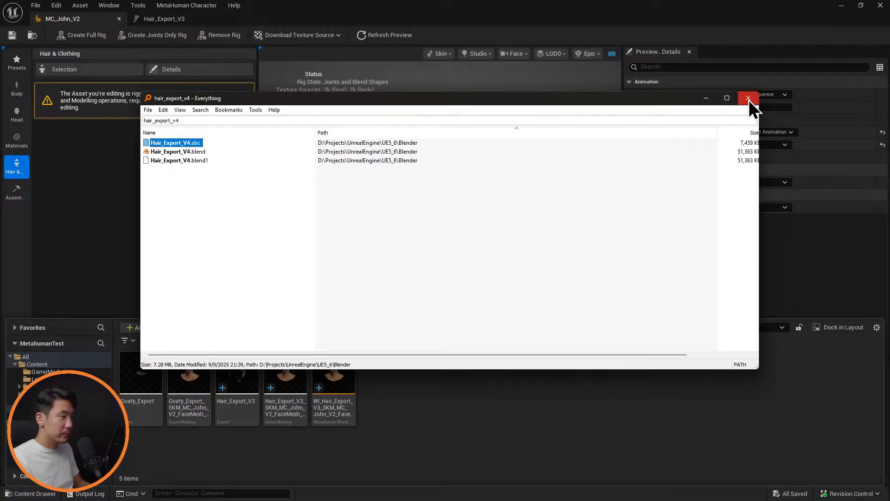
click(749, 98)
click(483, 355)
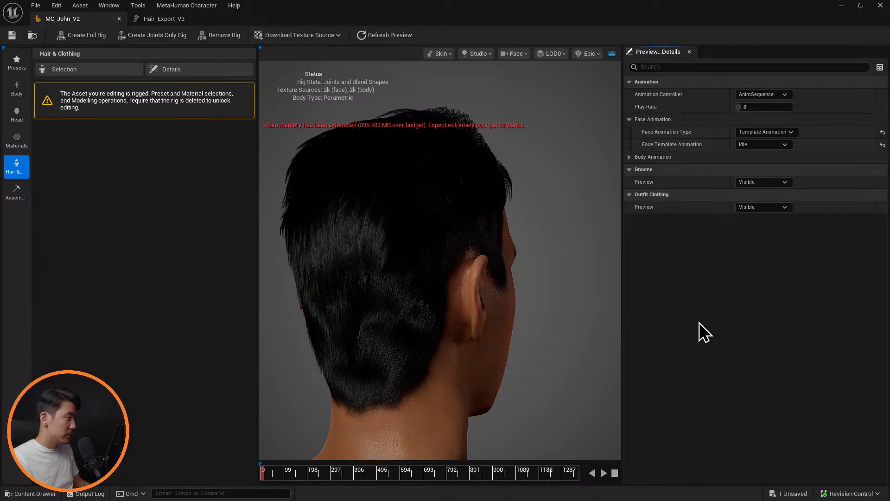
key(ctrl+space)
click(511, 397)
double_click(289, 371)
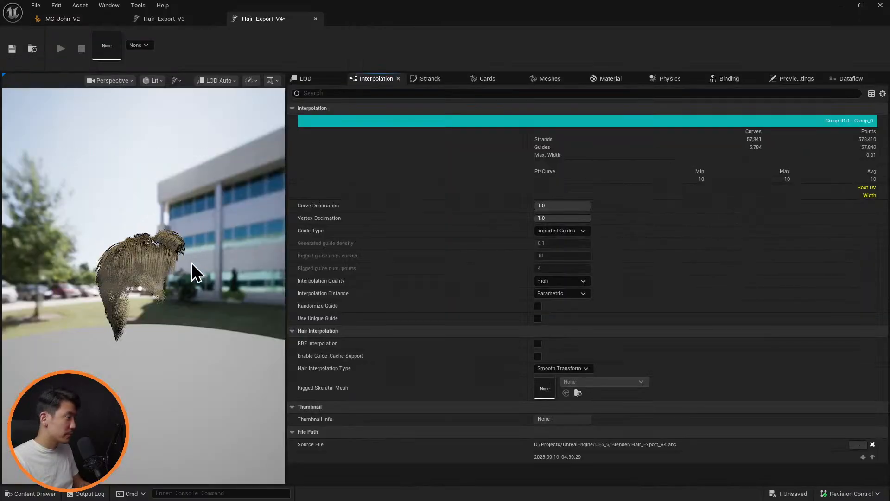
drag(185, 259, 199, 272)
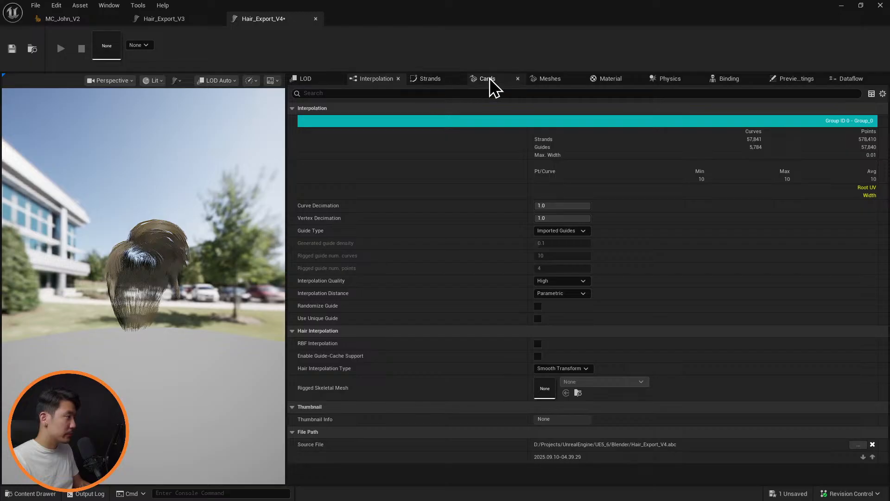
Set the groom strands' Hair Root Scale to 1.5 and Hair Tip Scale to 0.001
click(427, 79)
click(565, 245)
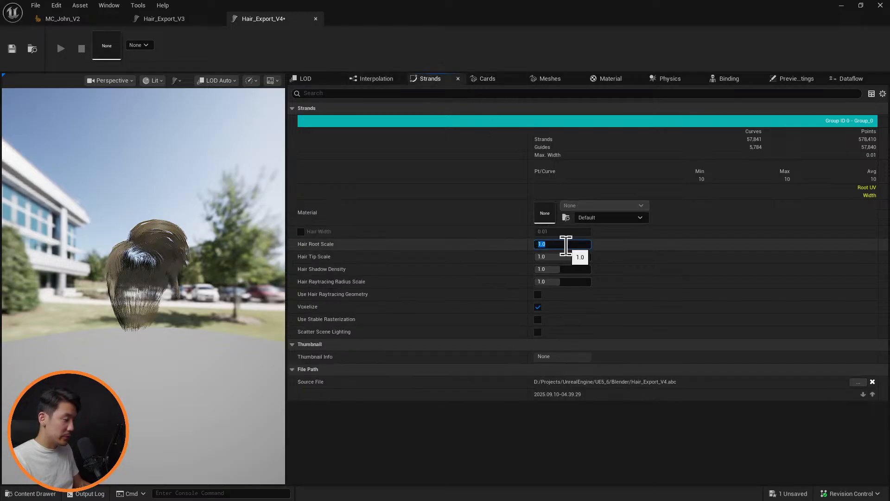
key(Return)
click(558, 257)
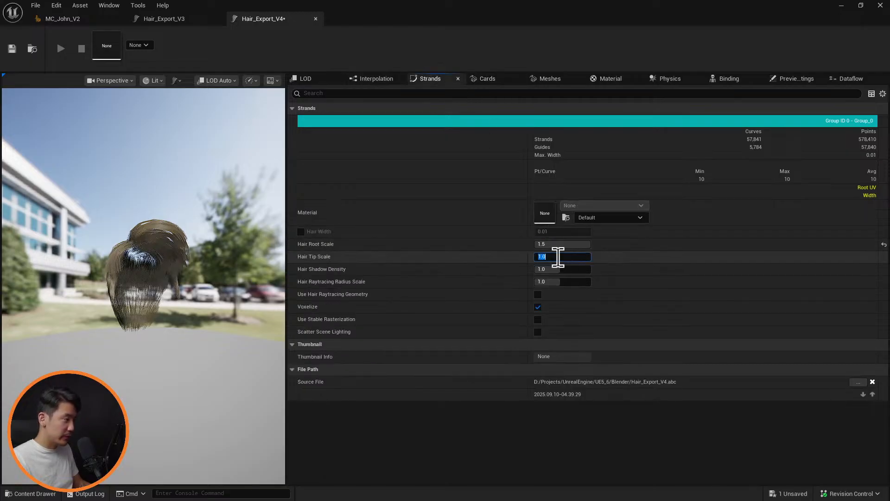
text(0.001)
key(Return)
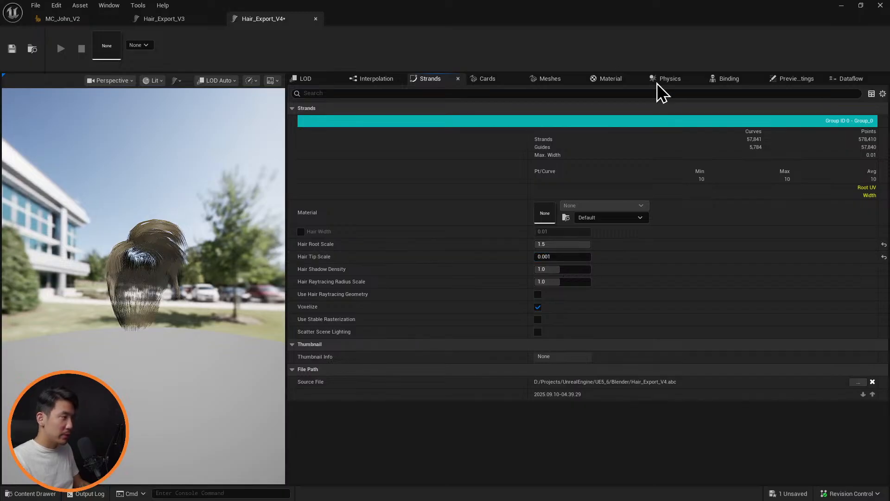
Add a material slot to the Hair_Export_V4 groom and assign the MI_Hair_Cards material to it
click(618, 82)
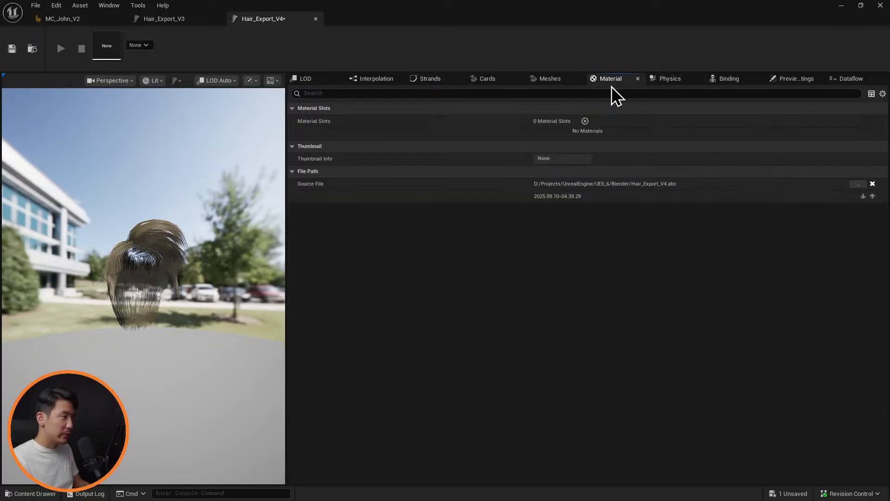
click(586, 121)
click(619, 135)
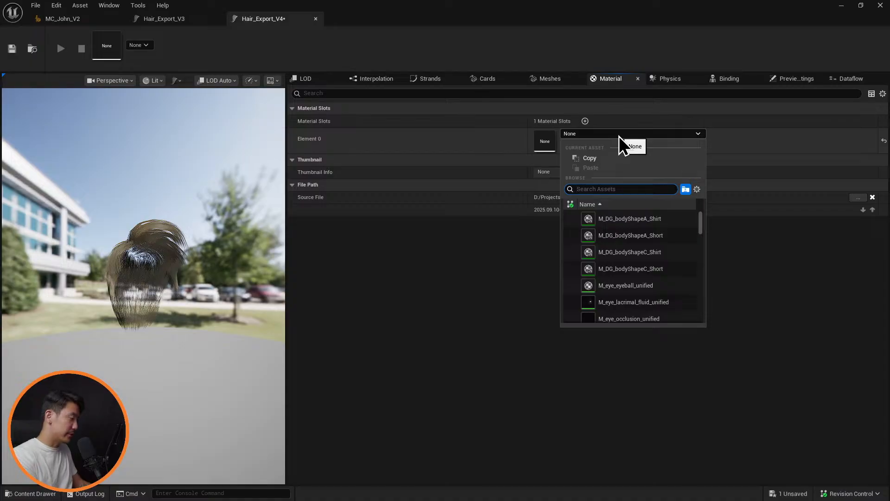
text(mic_)
key(BackSpace)
key(BackSpace)
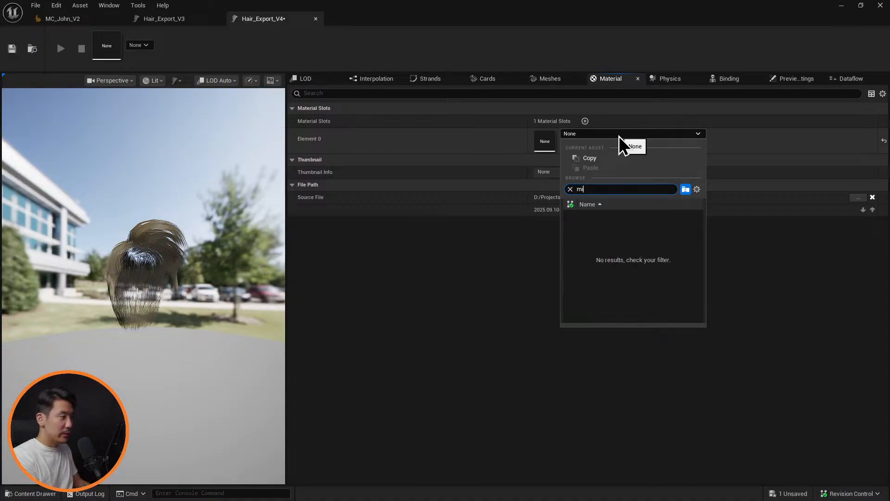
text(_hair)
key(Down)
key(Down)
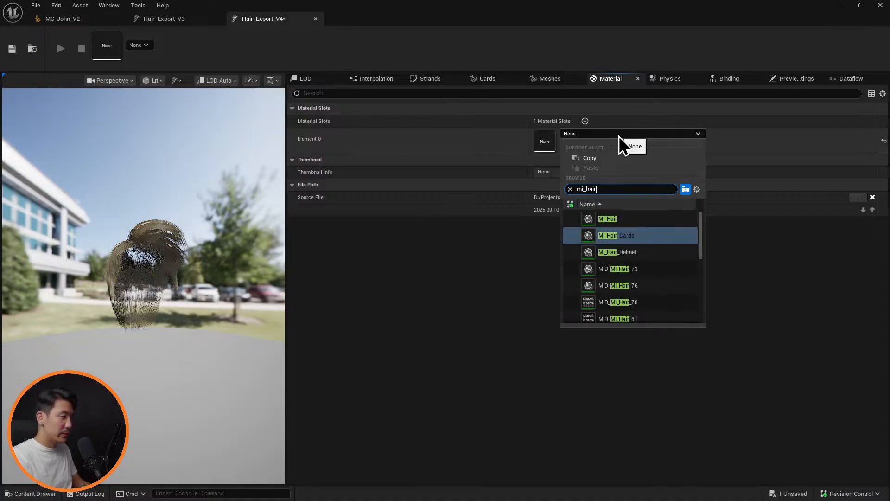
key(Return)
Replace the slot's material with MI_Hair and name the slot MI_Hair
click(619, 135)
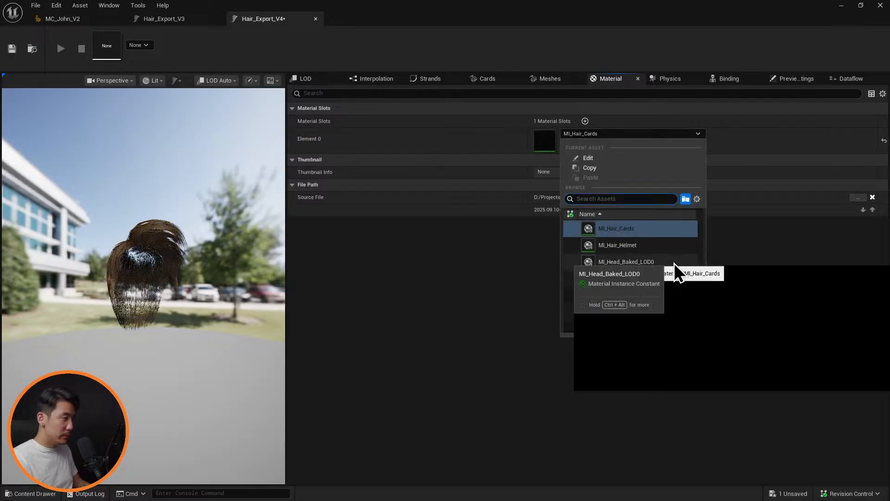
scroll(674, 263, up, 1)
click(639, 227)
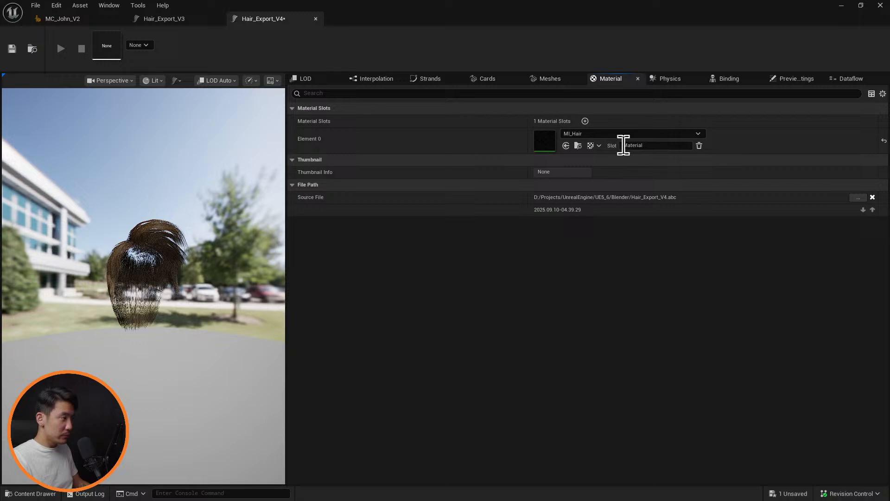
double_click(651, 146)
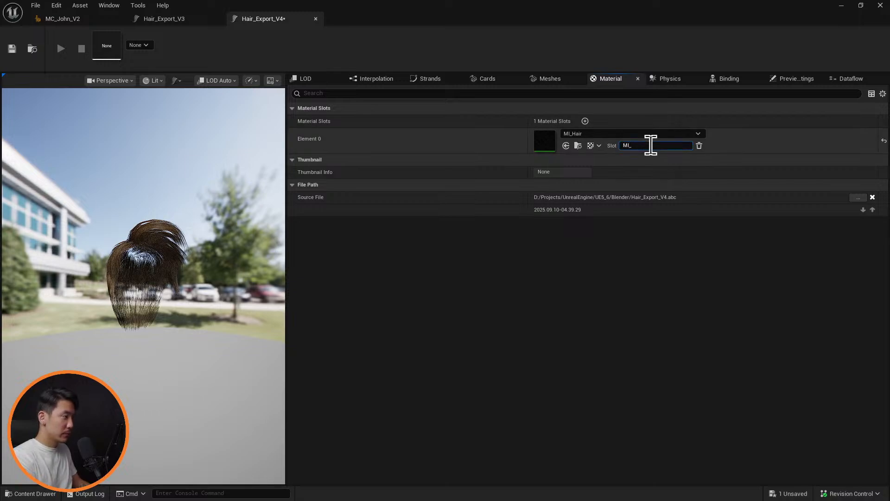
text(MI_Hair)
key(Return)
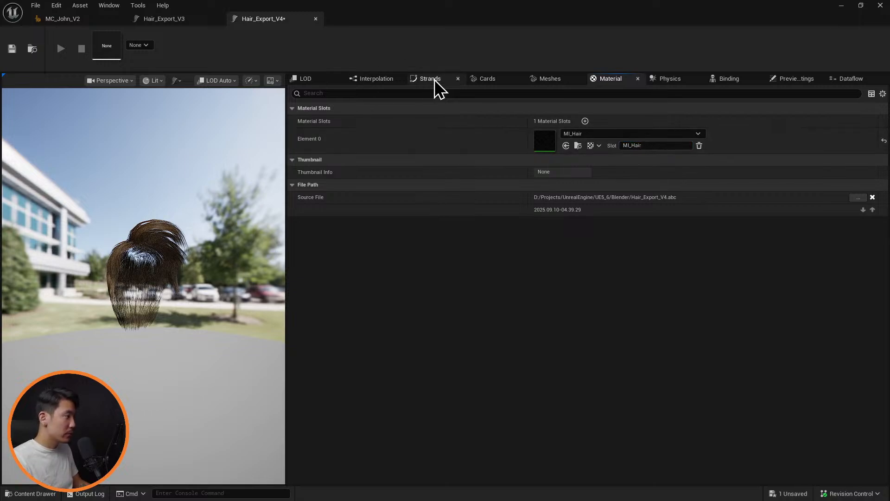
Assign the MI_Hair slot as the strands' material, then save the groom and close both open groom editors
click(430, 79)
click(620, 218)
click(620, 245)
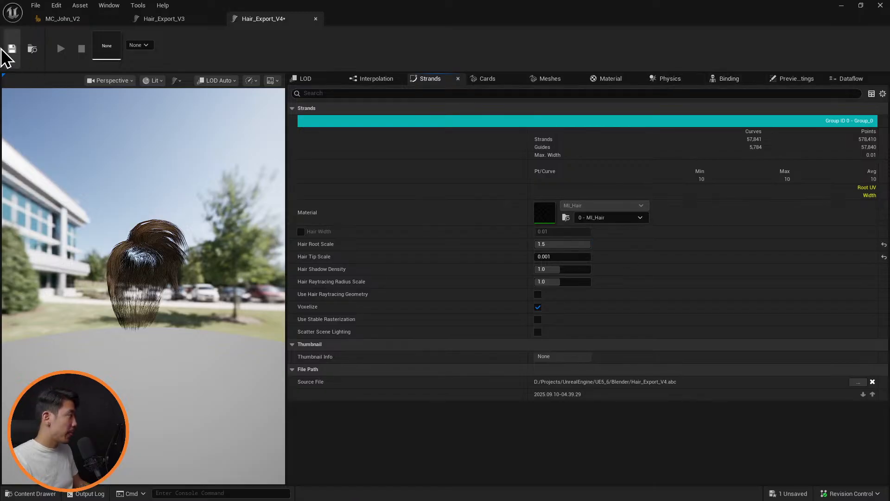
click(317, 18)
click(218, 19)
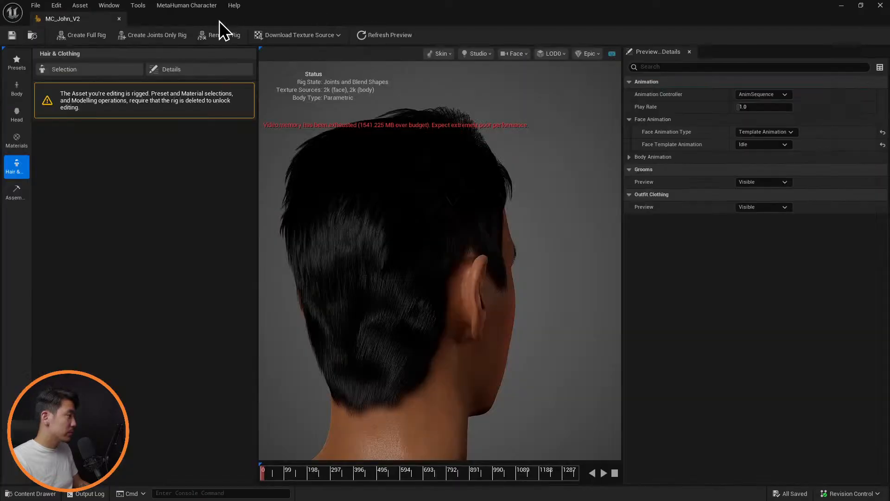
Start a skeletal mesh groom binding for Hair_Export_V4 with SKM_MC_John_V2_FaceMesh as the target skeletal mesh
key(ctrl+space)
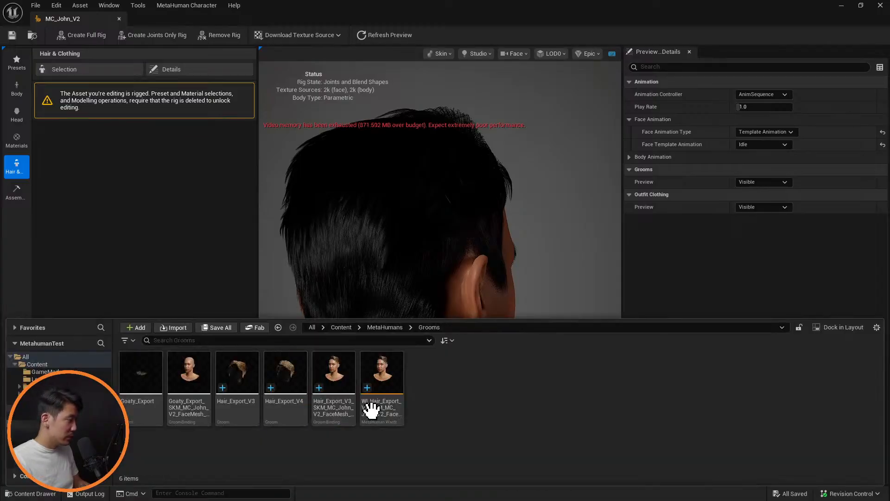
right_click(288, 371)
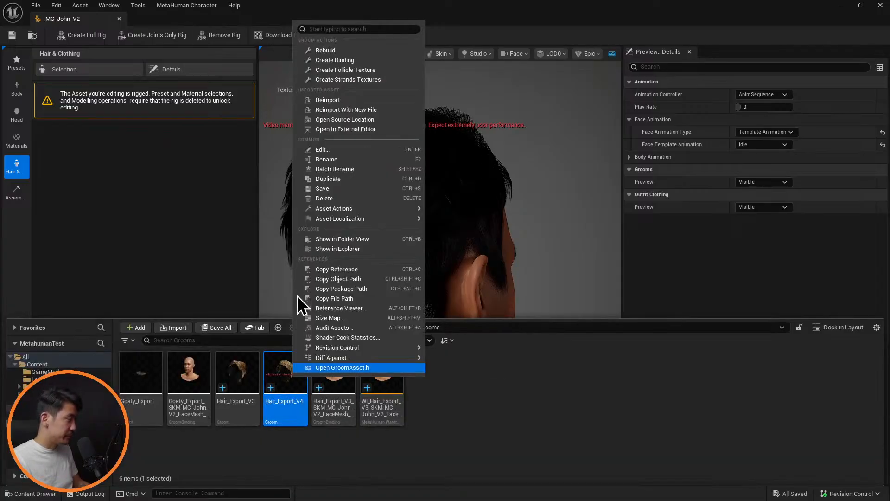
click(352, 60)
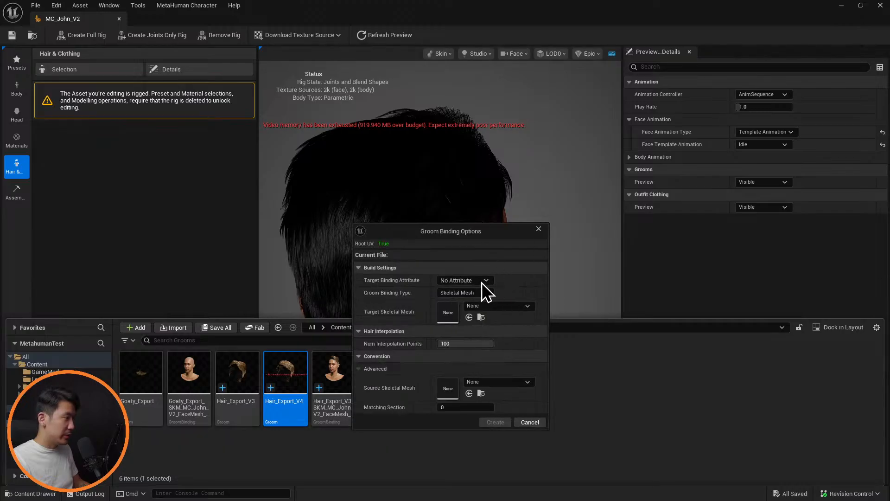
click(487, 293)
click(523, 304)
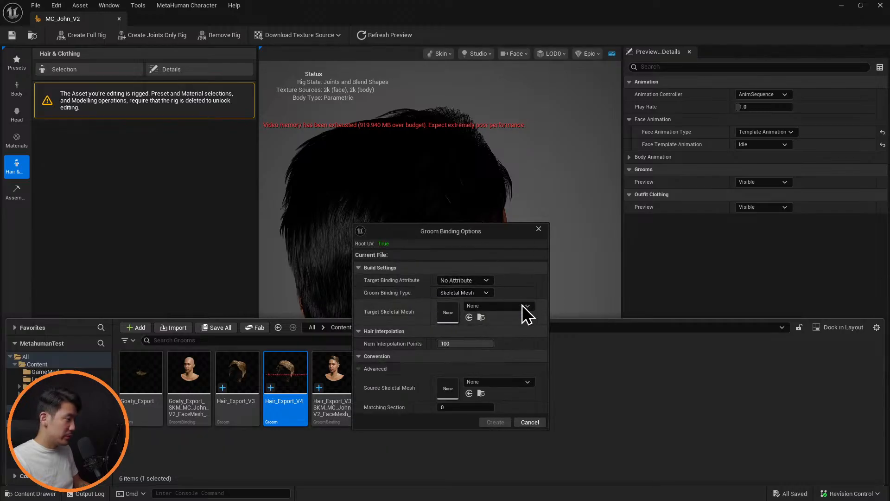
click(523, 307)
text(mc)
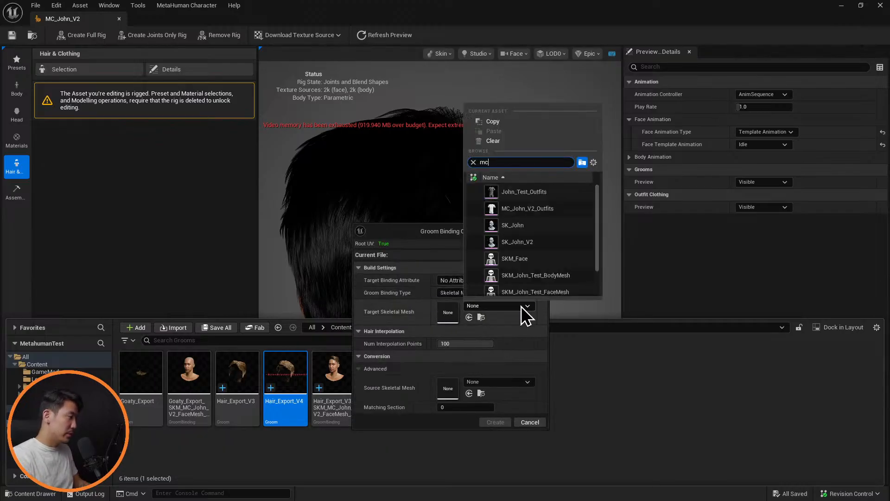
key(Down)
key(Down)
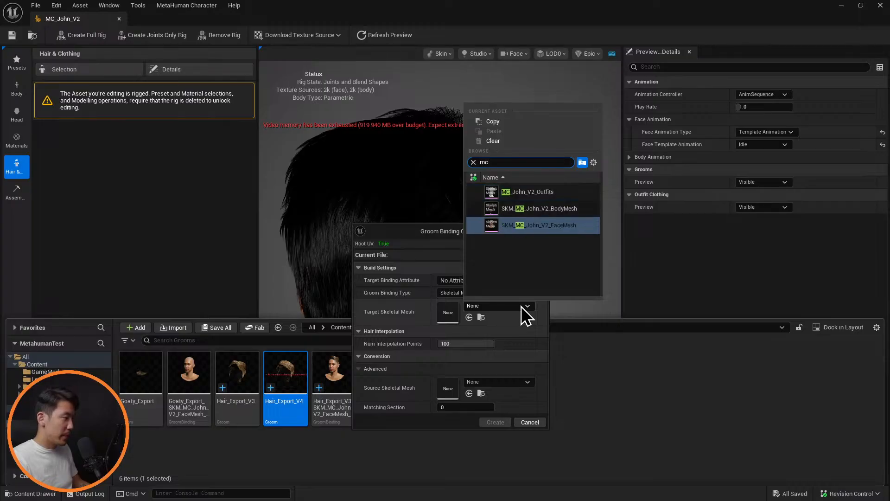
key(Return)
Set SKM_MC_John_V2_FaceMesh as the source skeletal mesh and create the binding, saving and closing it
click(503, 381)
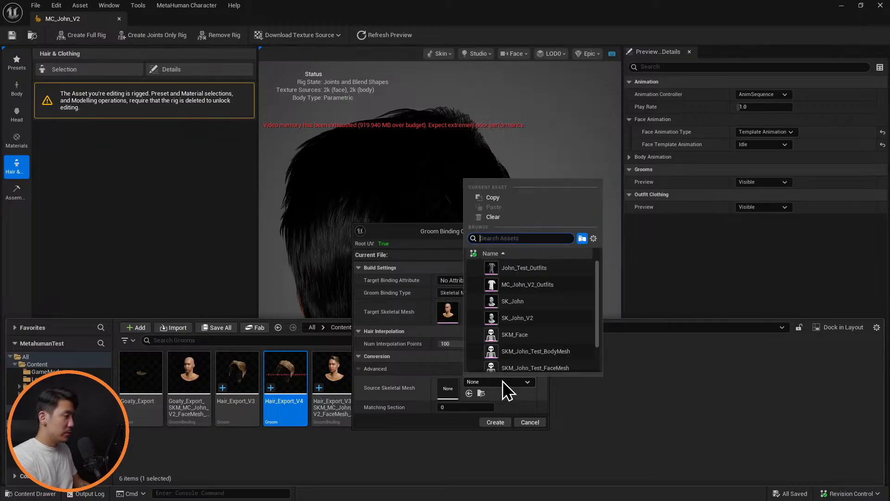
text(mc)
key(Down)
key(Down)
key(Return)
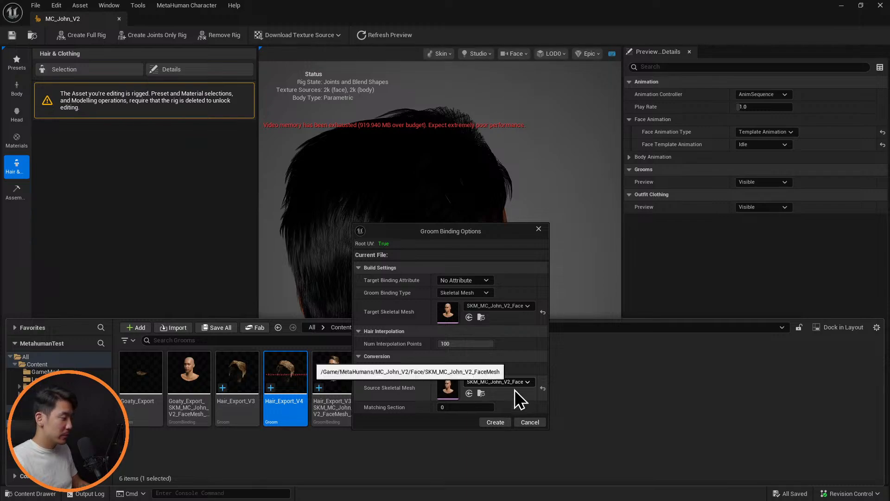
click(503, 422)
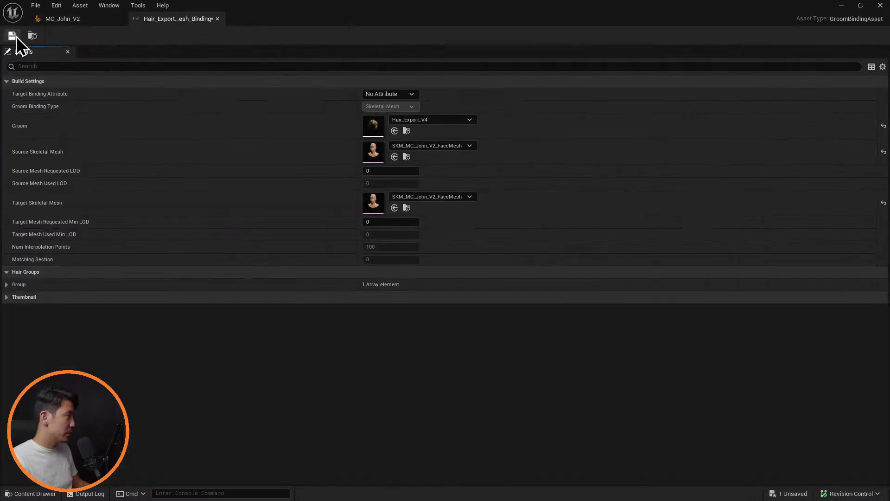
click(217, 19)
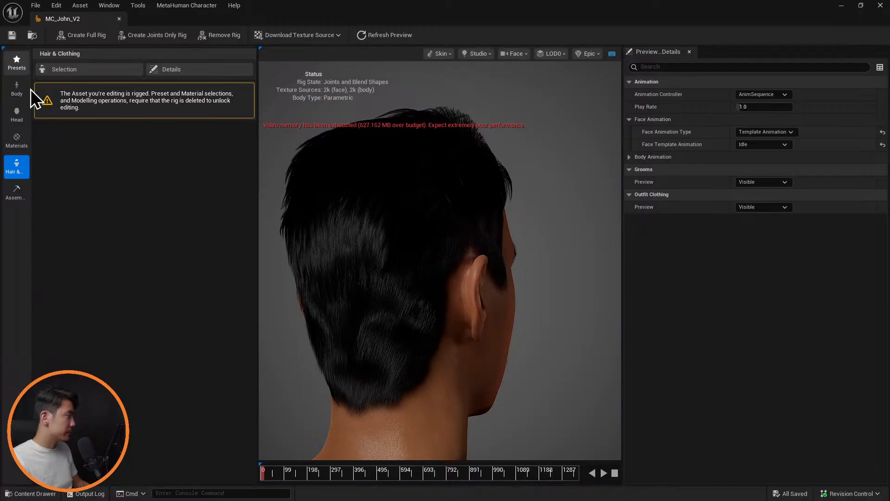
Add the Hair_Export_V4 groom binding to the Hair (Grooms) assets in the MetaHuman's hair and clothing selection
click(85, 70)
key(ctrl+space)
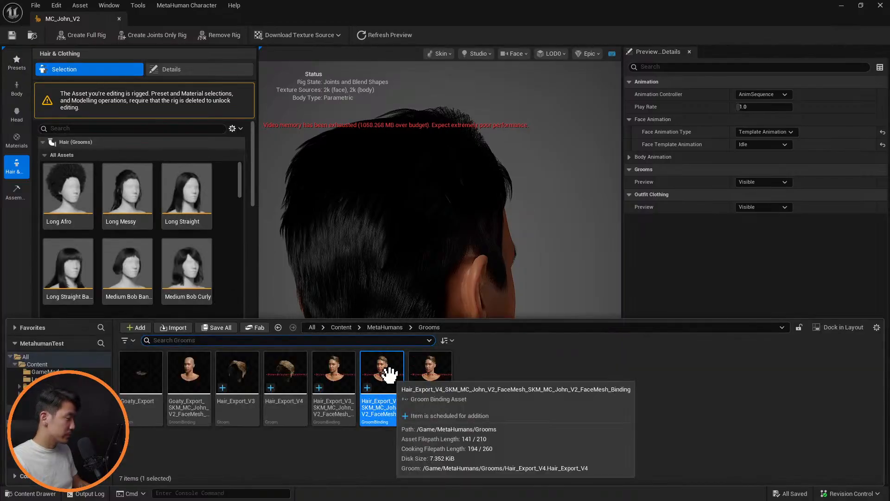
drag(388, 373, 435, 209)
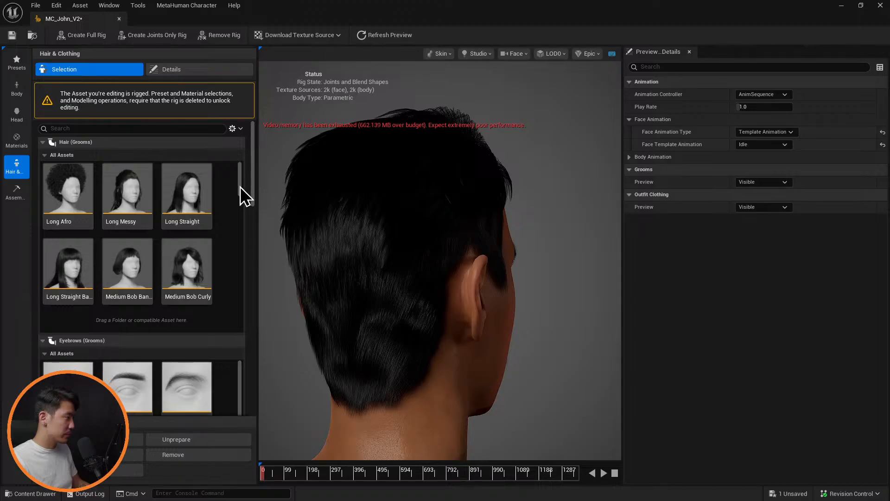
Set the new Hair_Export_V4 wardrobe item's pipeline to DefaultGroomPipeline, then save and close the item
drag(240, 187, 205, 322)
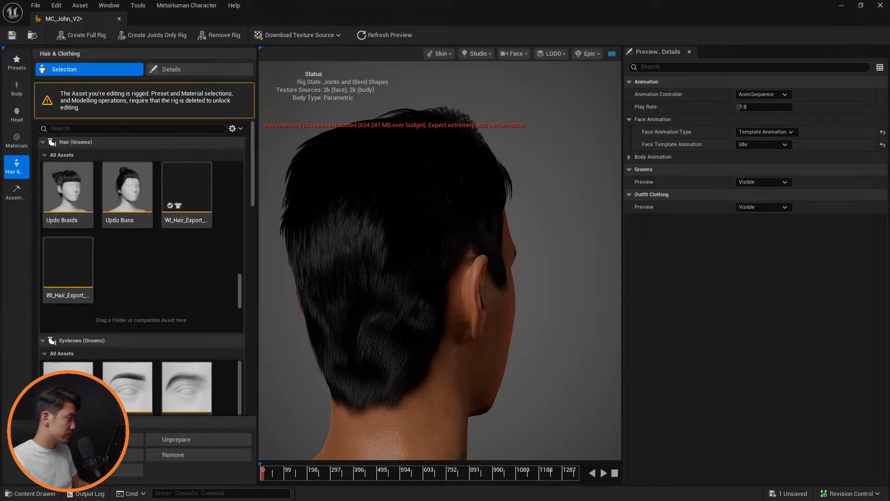
click(68, 270)
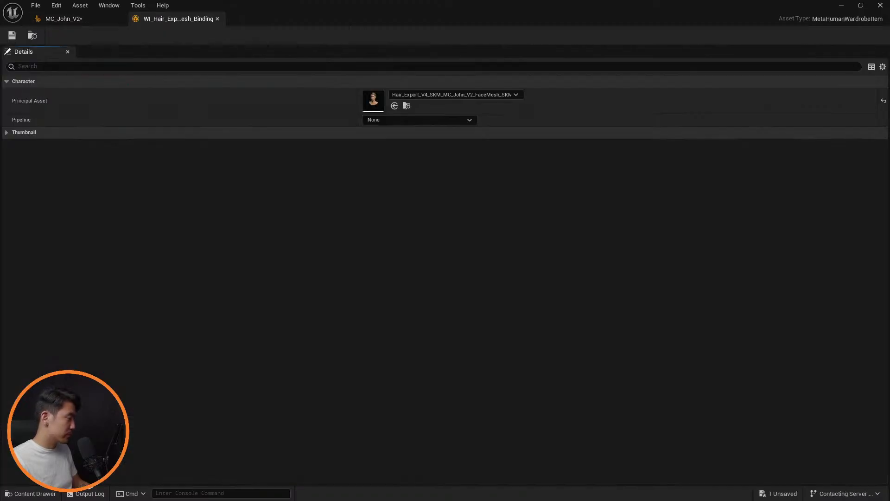
click(412, 121)
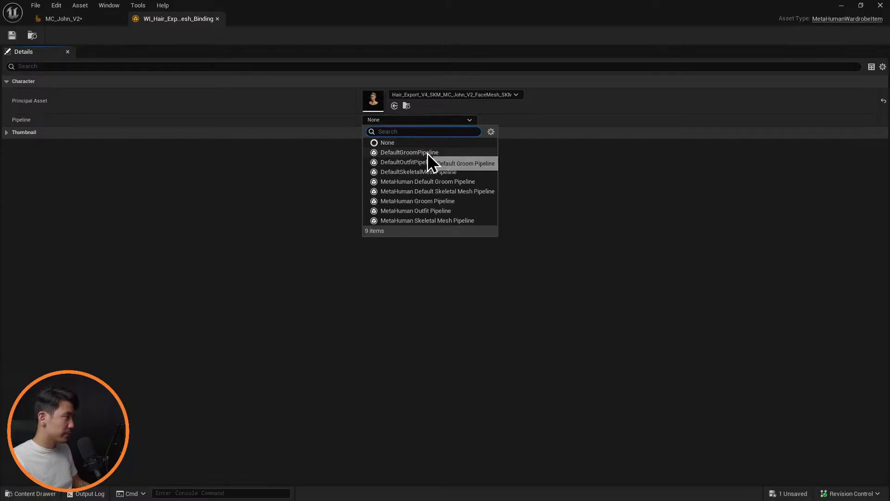
click(100, 49)
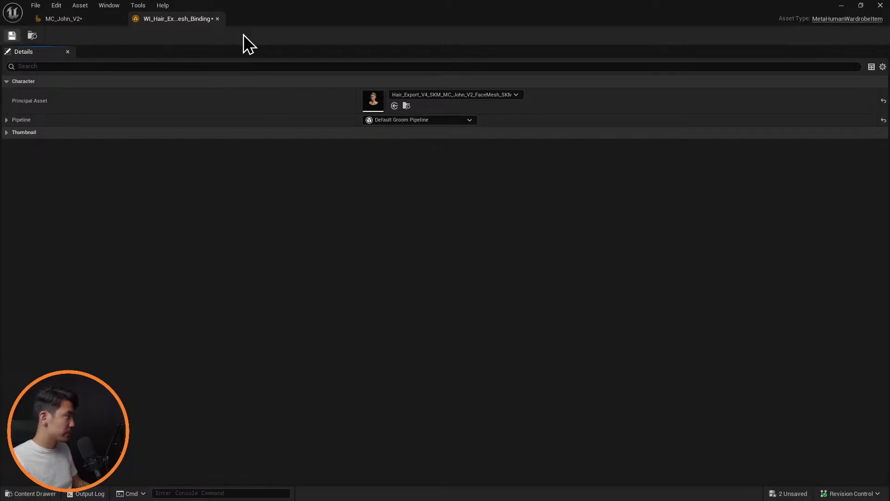
key(ctrl+s)
click(217, 19)
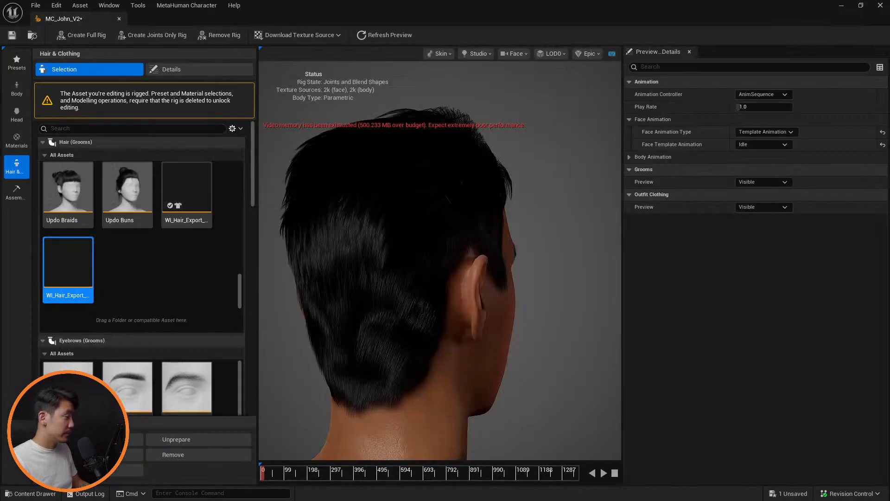
Apply the Hair_Export_V4 wardrobe item to the MetaHuman and set its hair dye color to black (000000FF)
click(73, 265)
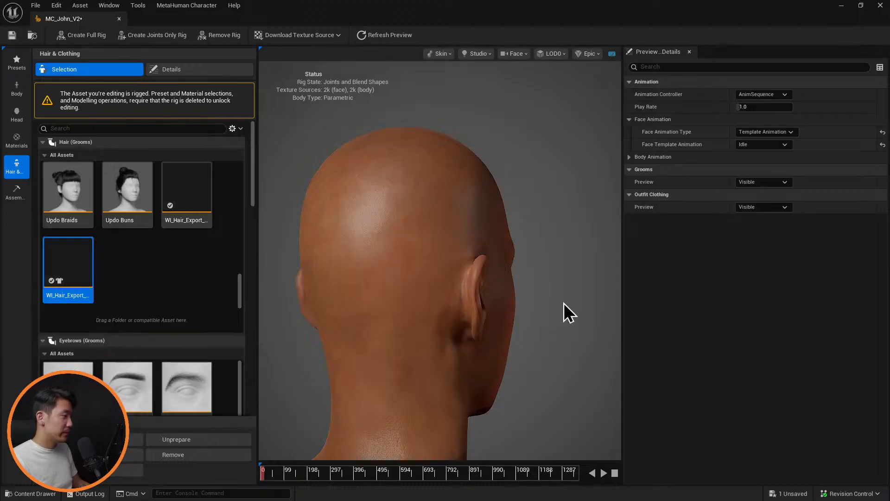
drag(564, 303, 344, 301)
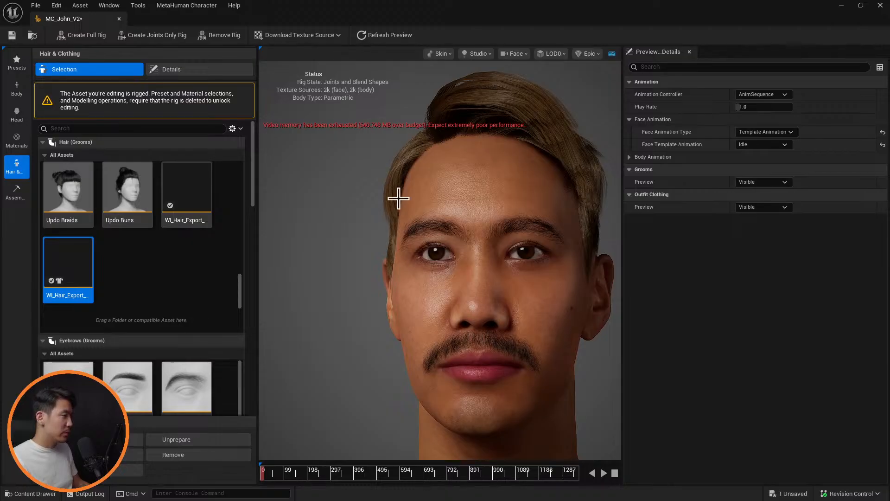
click(174, 69)
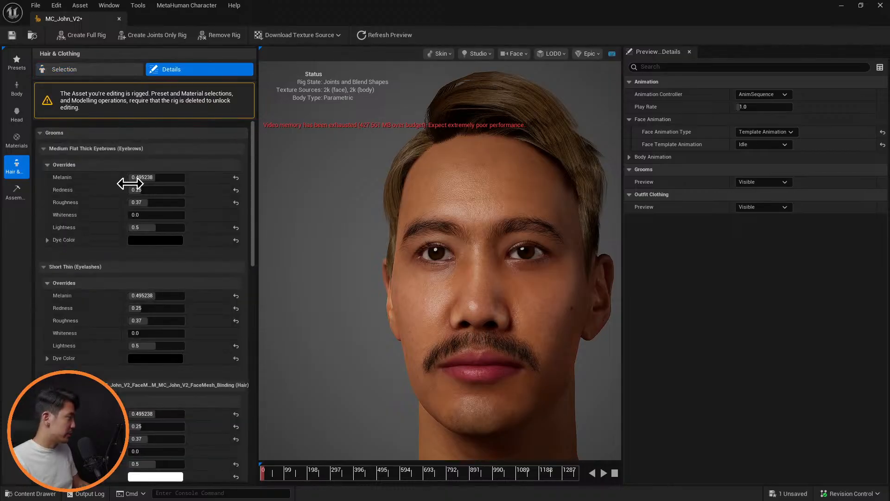
click(43, 149)
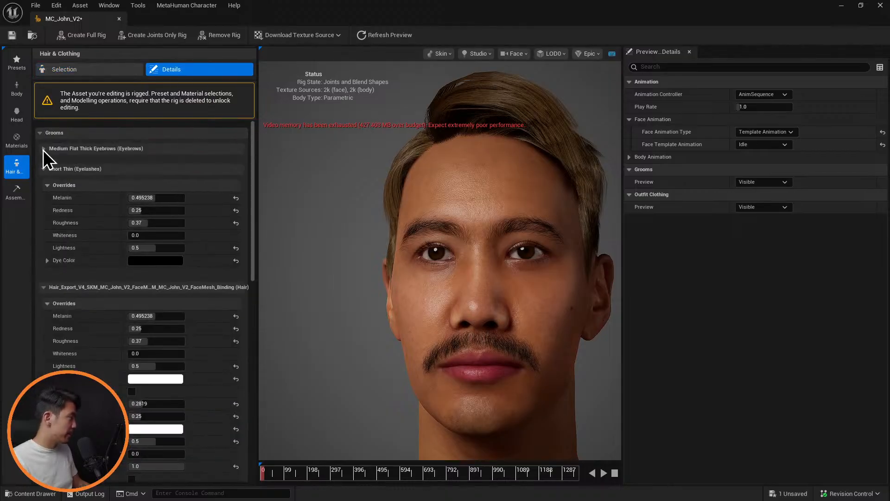
click(44, 169)
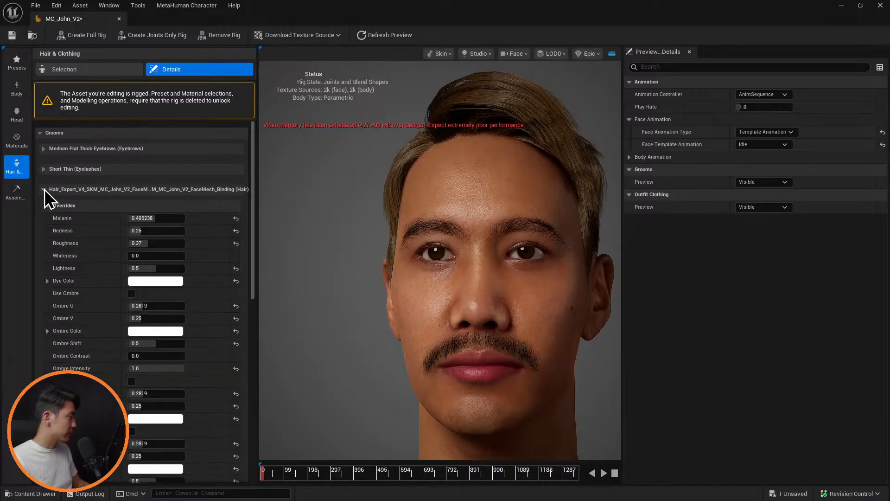
click(158, 281)
drag(296, 280, 303, 468)
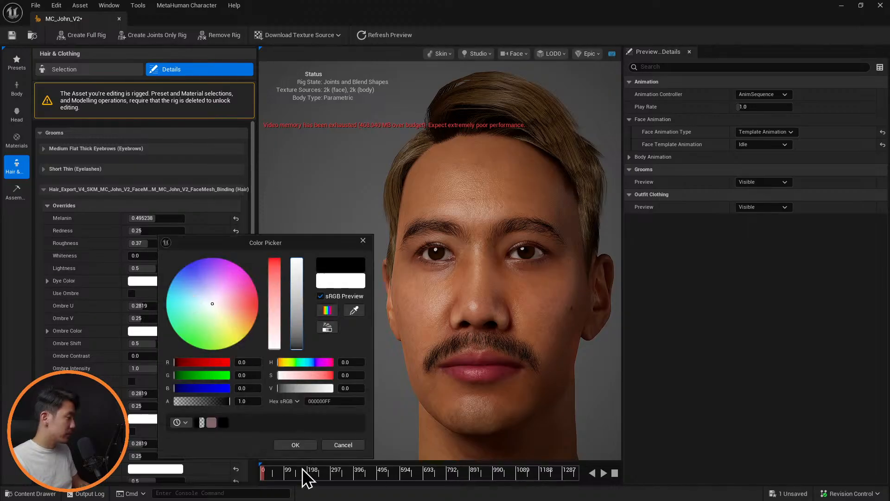
click(300, 447)
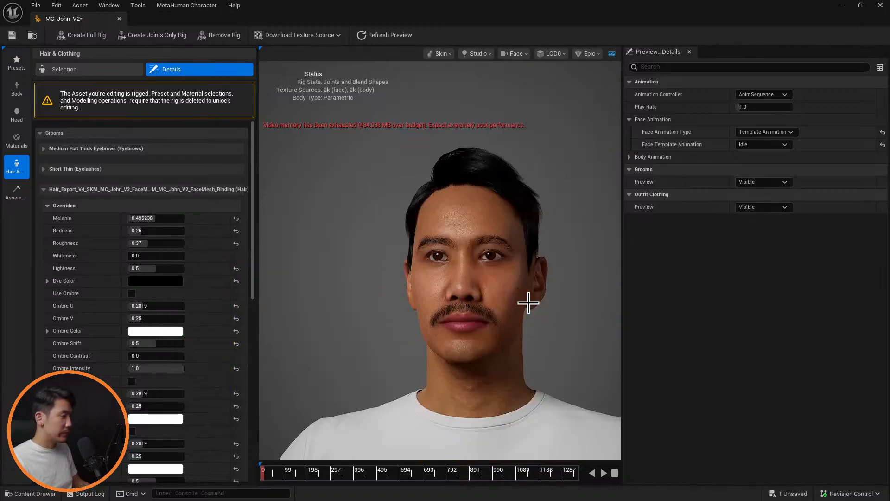
Check the black hair on the MetaHuman, then open the Hair_Export_V4 groom from the Grooms folder
drag(394, 279, 617, 278)
alt+drag(372, 278, 506, 278)
alt+middle_drag(551, 307, 491, 283)
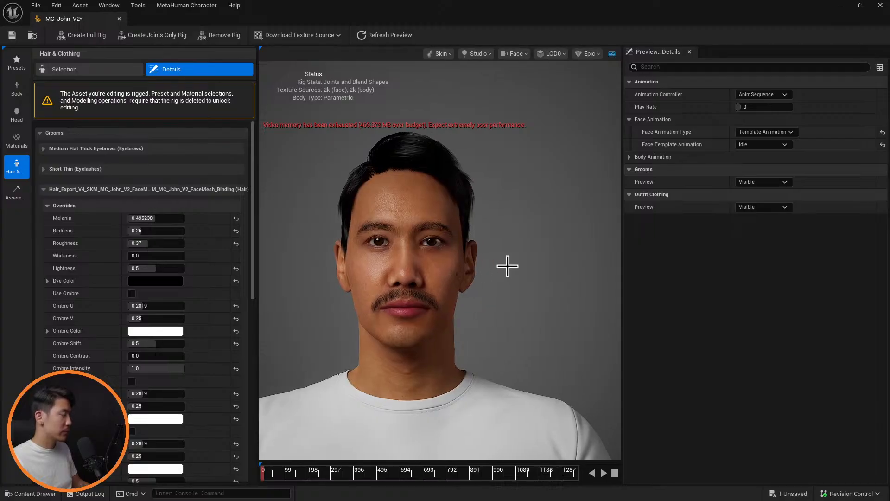
alt+drag(507, 265, 731, 265)
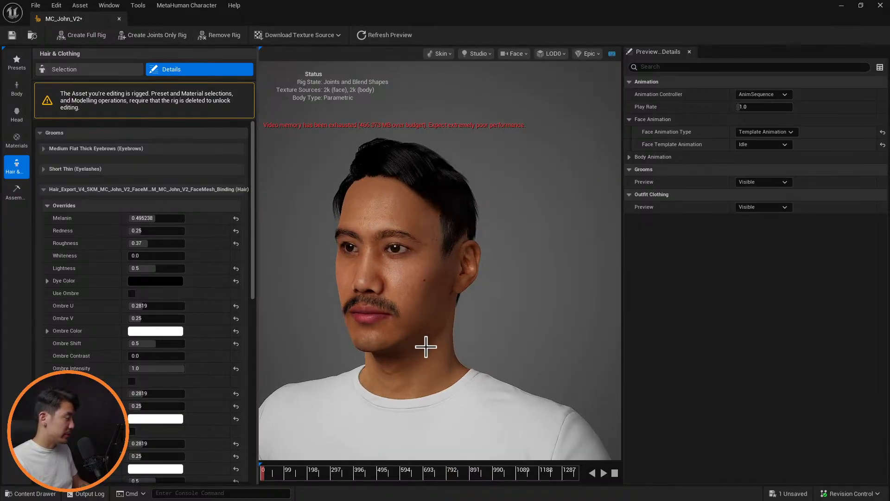
key(ctrl+space)
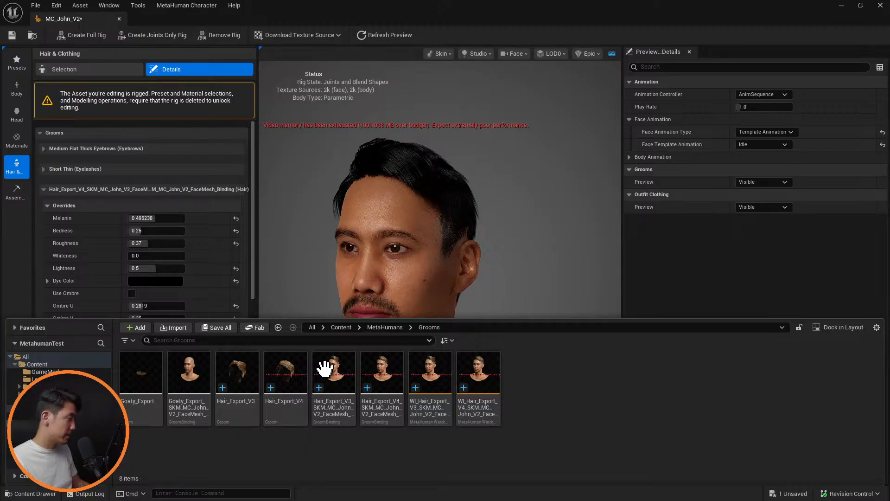
double_click(380, 370)
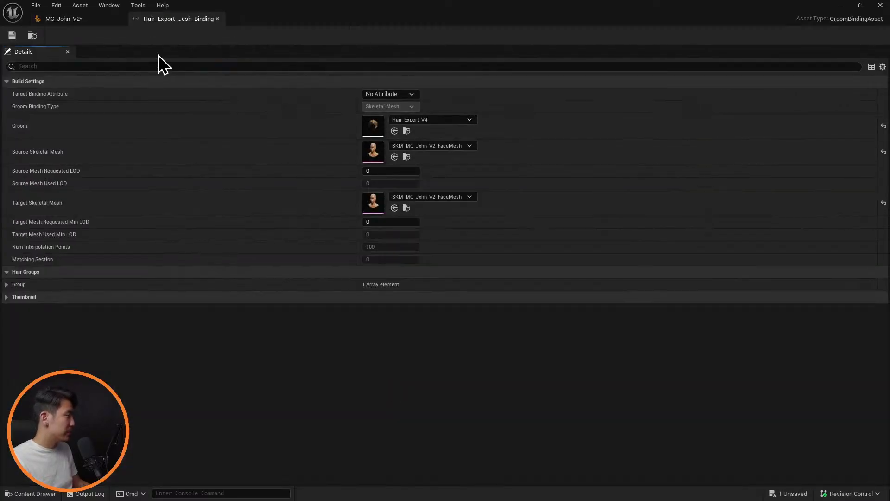
click(217, 19)
key(ctrl+space)
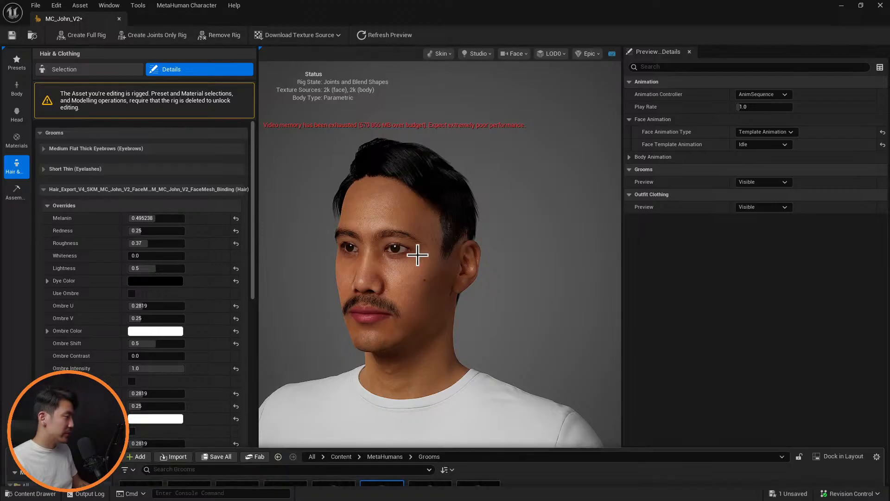
drag(281, 370, 363, 211)
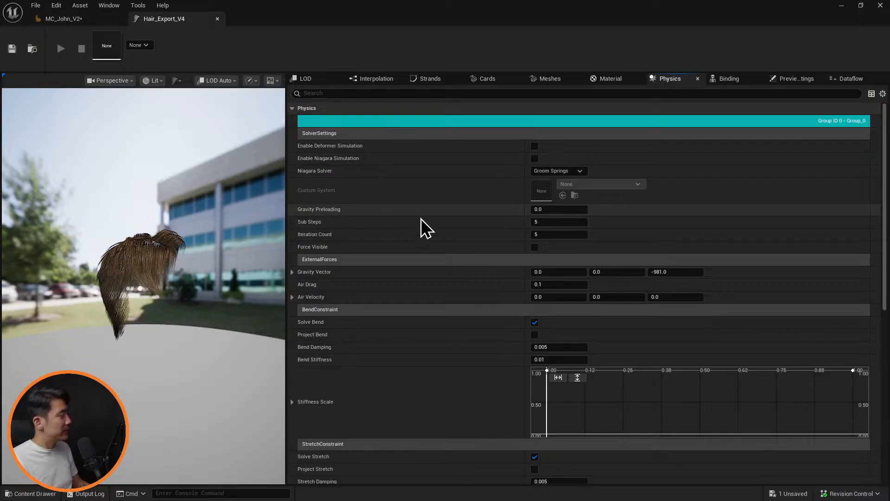
mouse_move(207, 272)
mouse_down()
mouse_move(282, 269)
mouse_move(207, 270)
mouse_up()
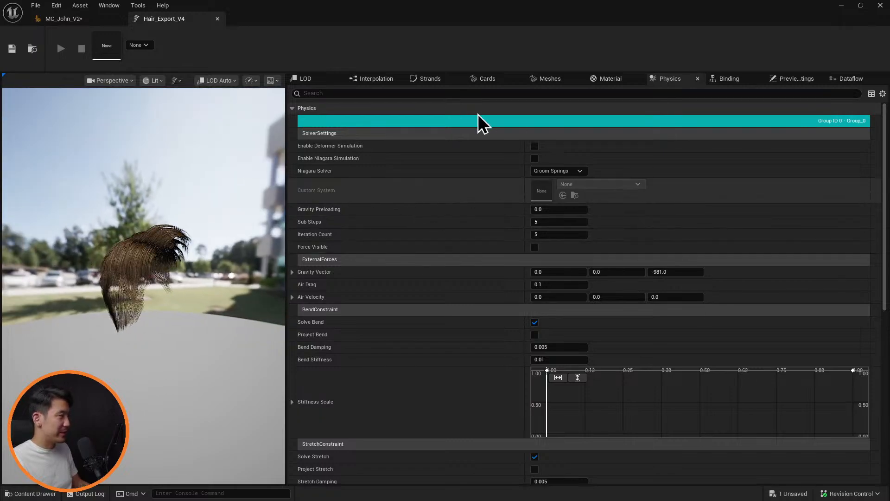
Try a Curve Decimation of 0.5 in the groom's interpolation settings, save it, and check the hair on the MetaHuman
click(375, 78)
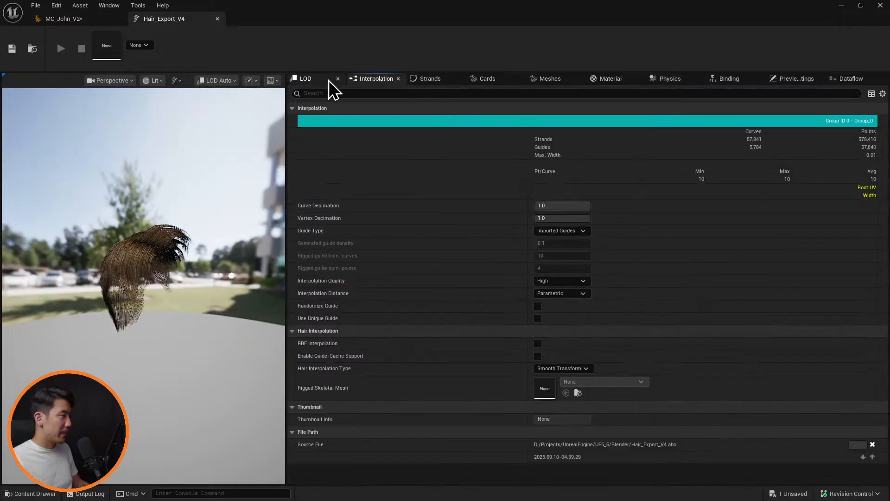
click(329, 80)
click(380, 84)
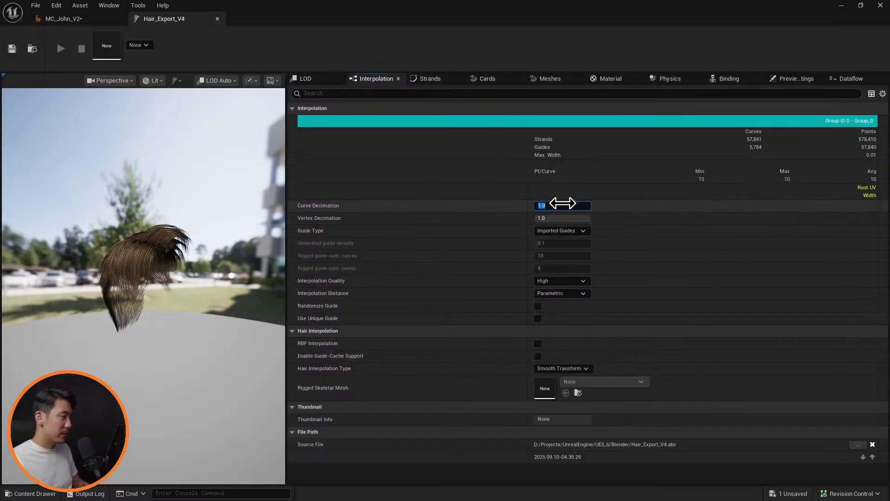
text(.5)
key(Return)
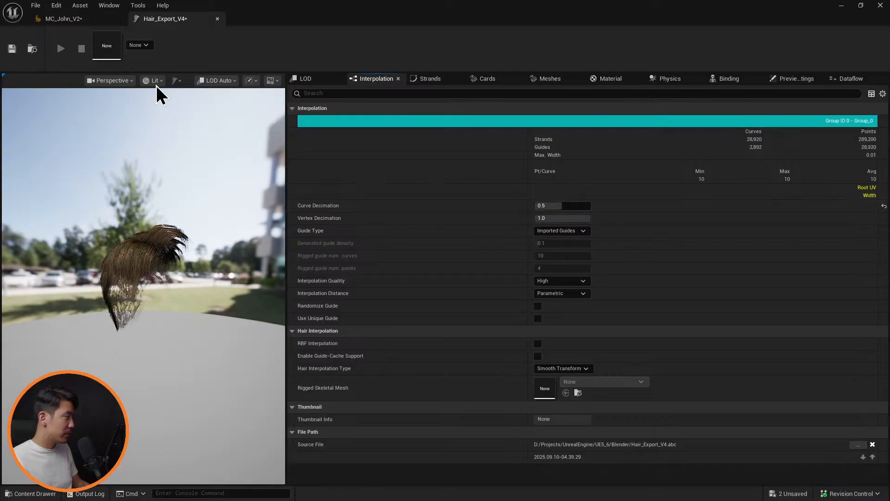
click(12, 48)
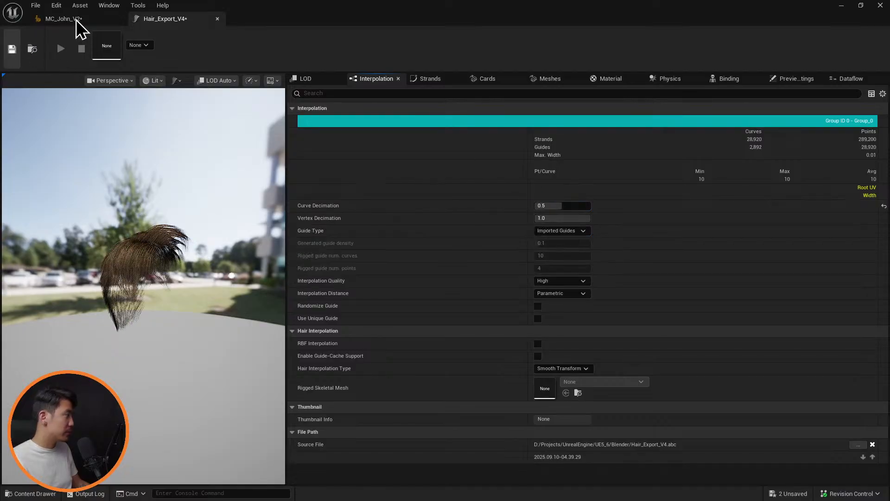
click(76, 20)
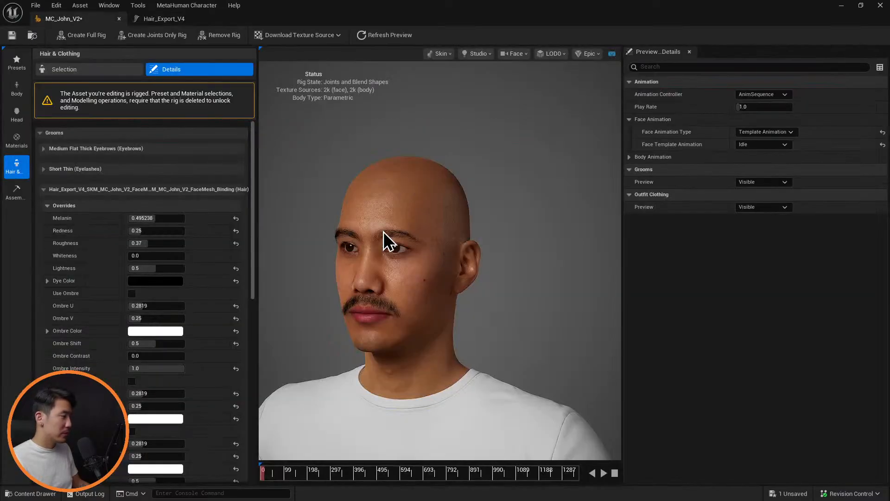
drag(394, 278, 568, 278)
drag(440, 279, 543, 276)
Set the Hair_Export_V4 groom's Curve Decimation to 1 and the strands' Hair Root Scale to 1, then save
click(180, 22)
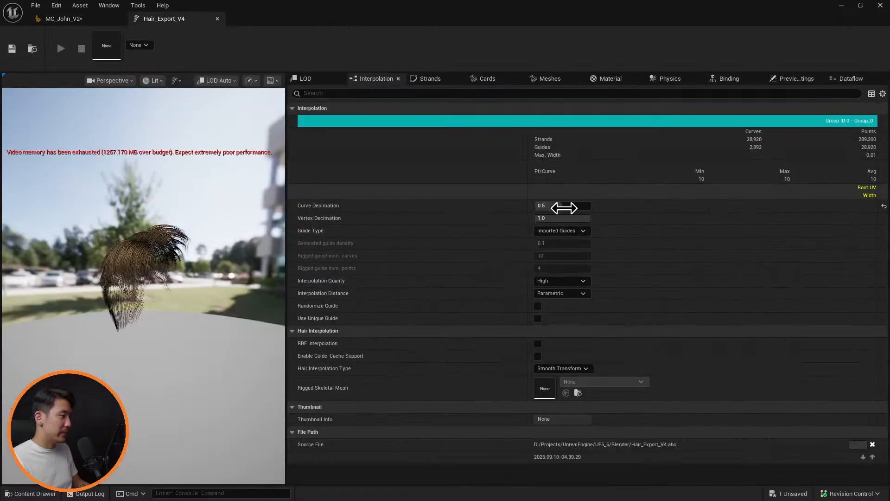
click(563, 206)
text(1)
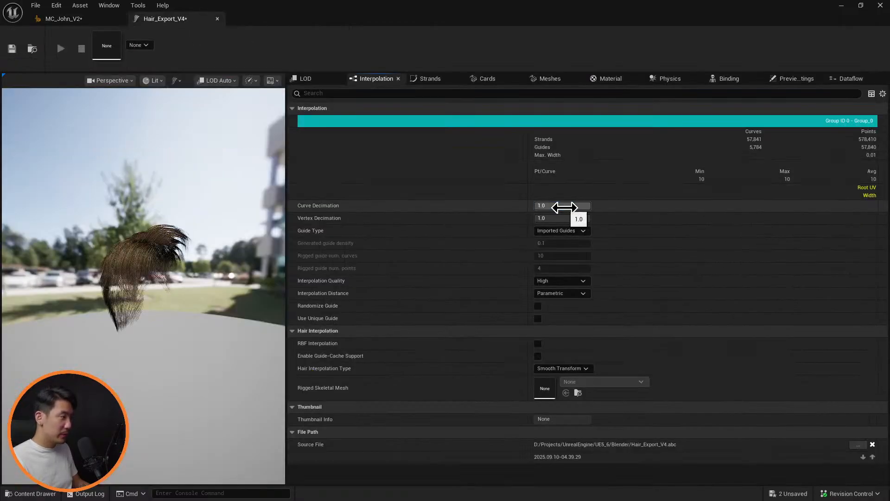
key(Return)
click(429, 79)
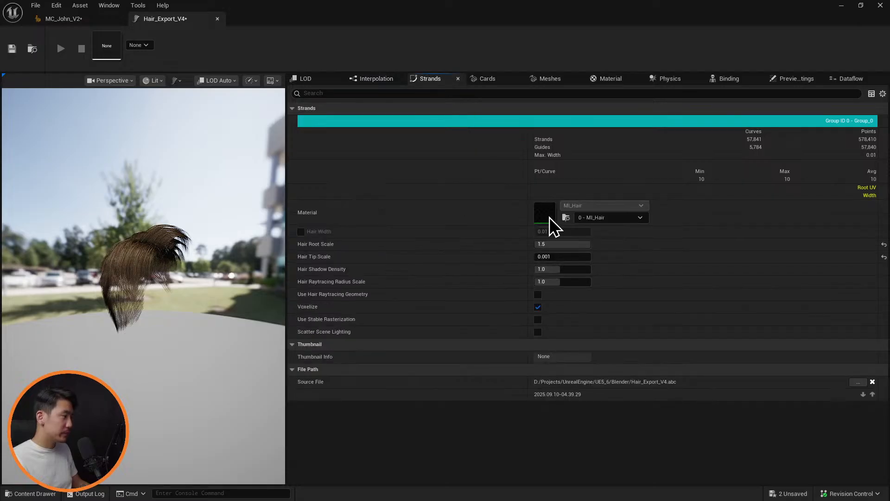
click(561, 244)
text(1)
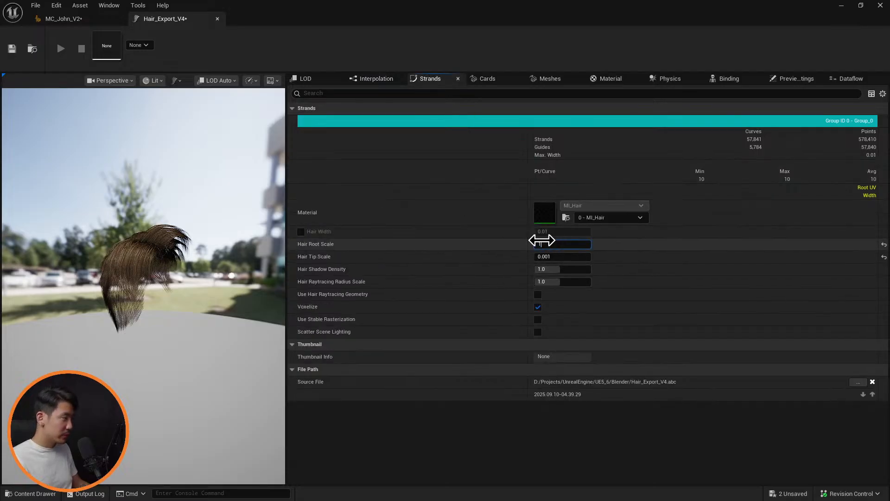
key(Return)
click(12, 48)
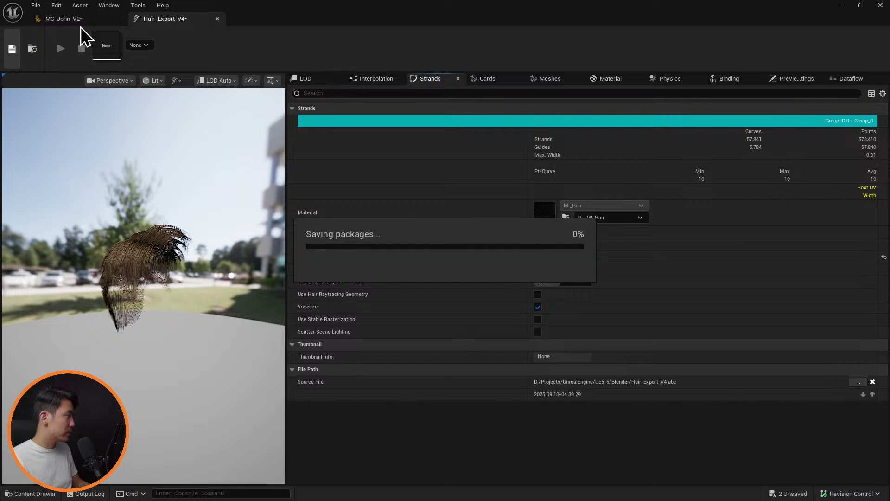
Return to the MetaHuman and examine the hair's coverage and parting from above, the sides and the front
click(80, 20)
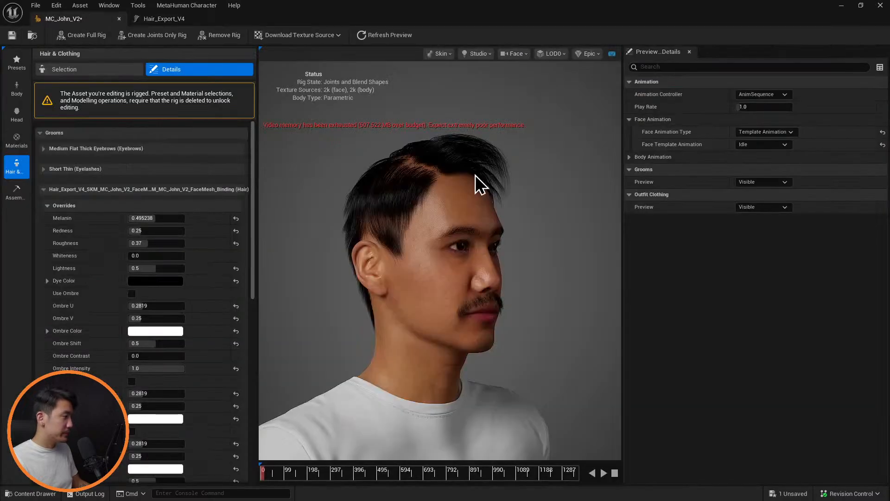
drag(473, 278, 4, 278)
drag(441, 279, 423, 231)
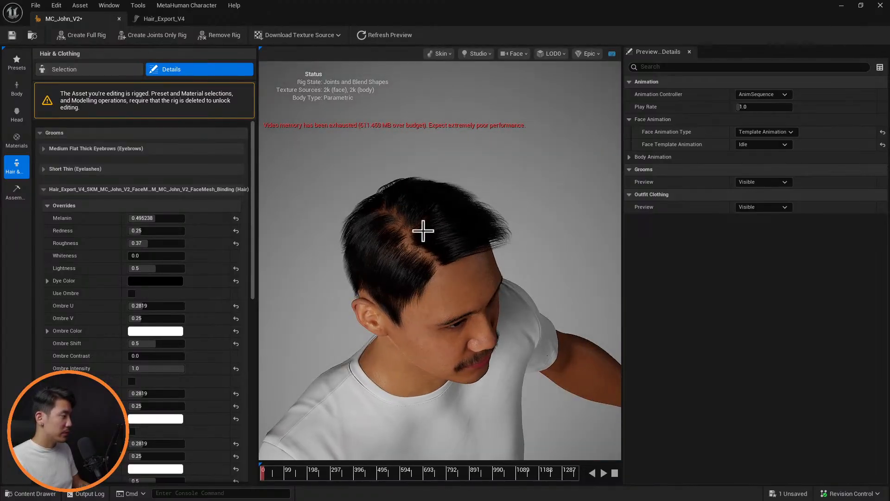
drag(470, 272, 344, 176)
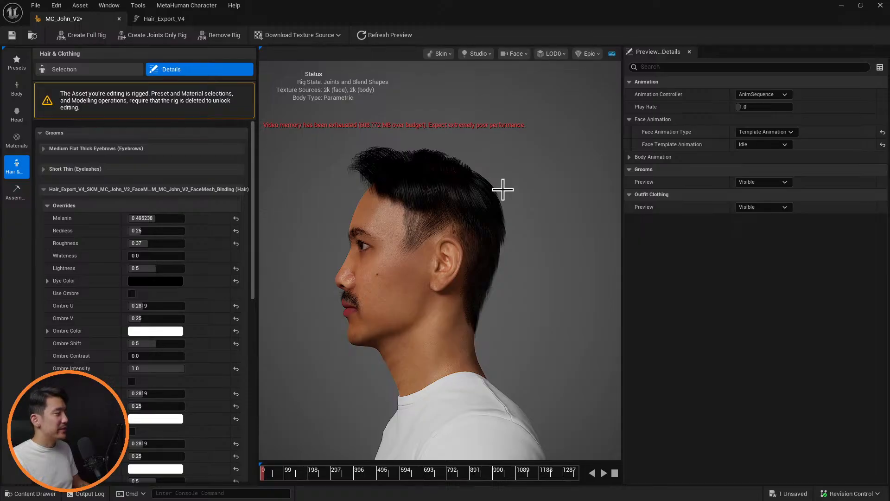
drag(441, 245, 523, 240)
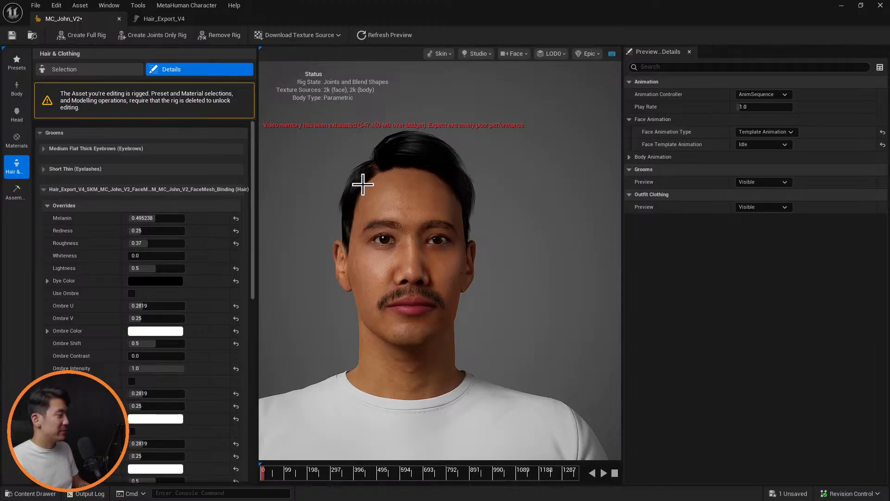
middle_drag(497, 200, 406, 190)
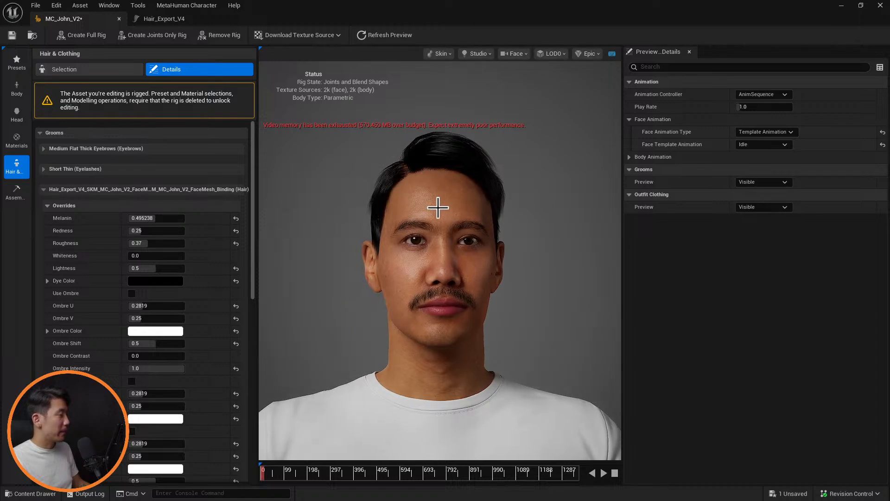
alt+drag(413, 209, 494, 211)
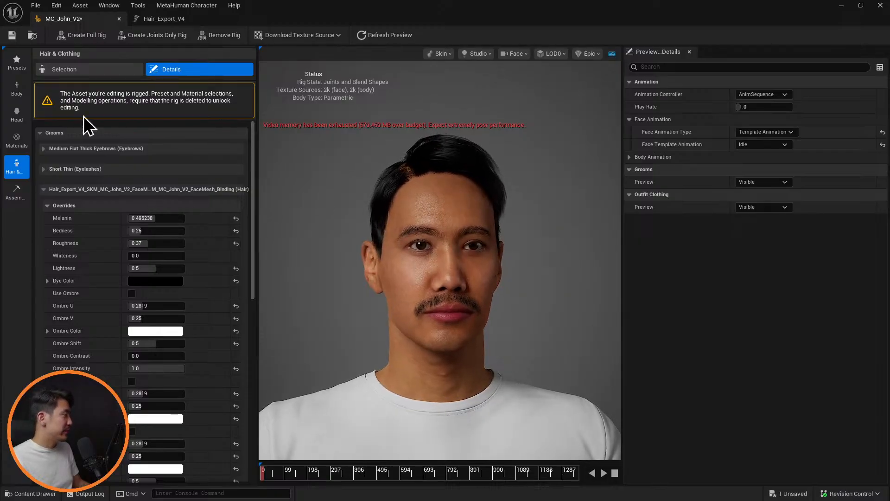
Apply the Short Casual preset groom to the MetaHuman in place of the custom hair and check it against the head and shoulders
click(19, 147)
click(21, 171)
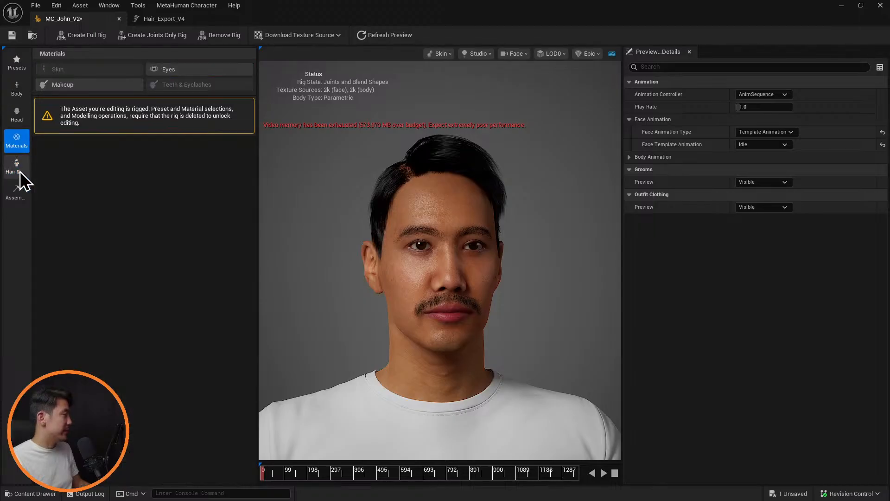
click(101, 71)
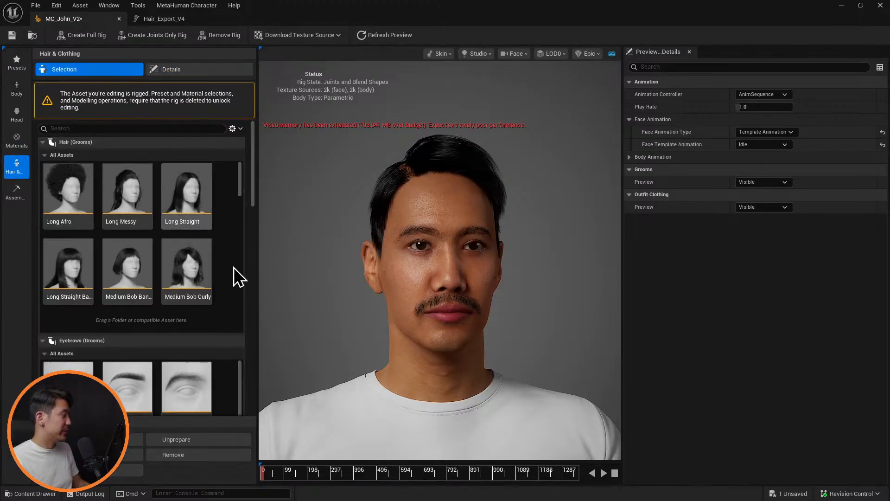
scroll(236, 263, down, 3)
scroll(235, 262, down, 5)
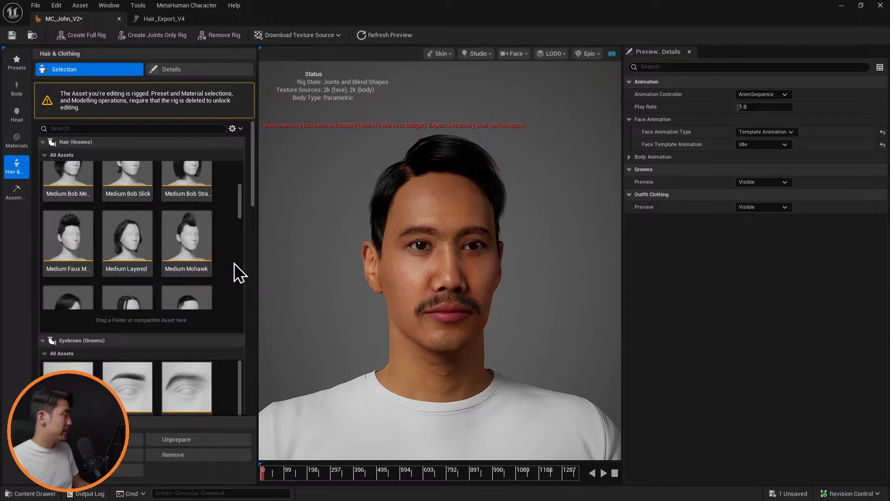
drag(241, 210, 242, 226)
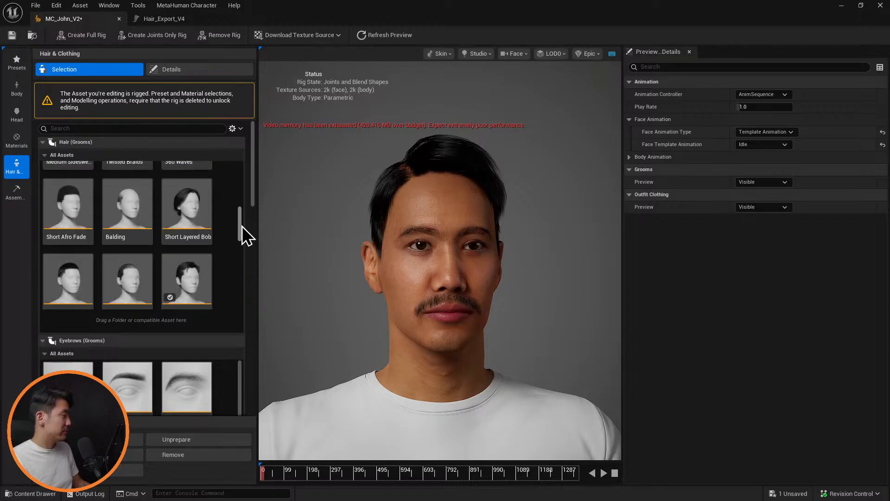
click(174, 246)
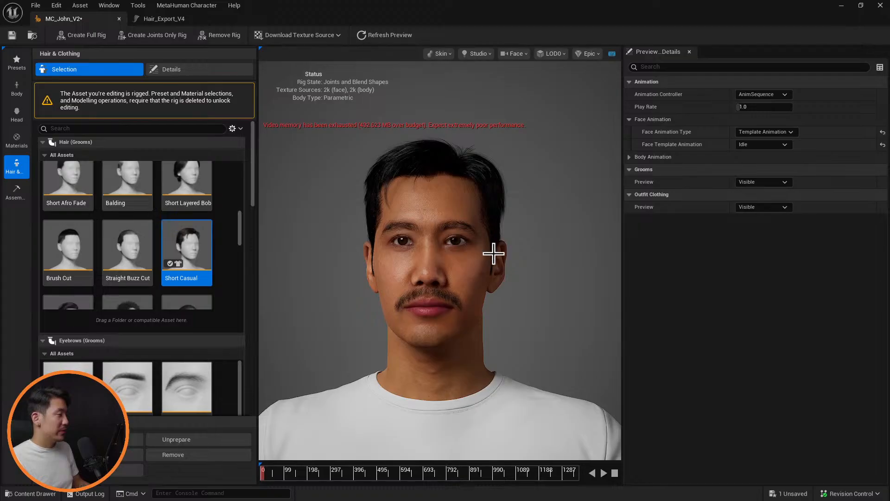
scroll(494, 253, down, 5)
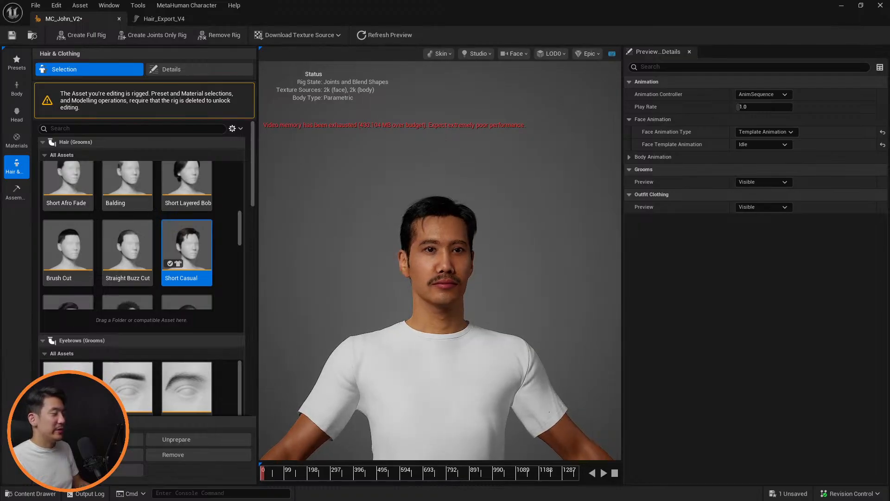